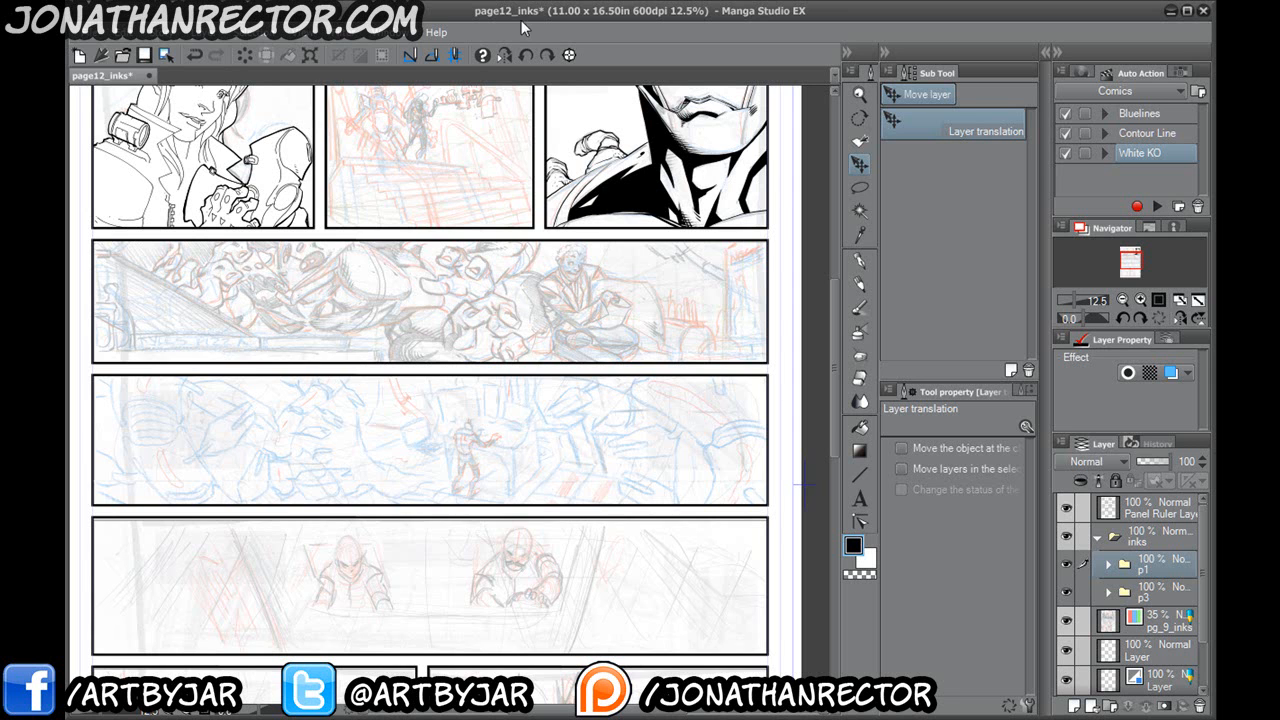
# Look over the comic page's inked and pencilled panels, from the top row down to the bottom row, at several magnifications.
pyautogui.moveTo(396, 357); pyautogui.dragTo(438, 415)
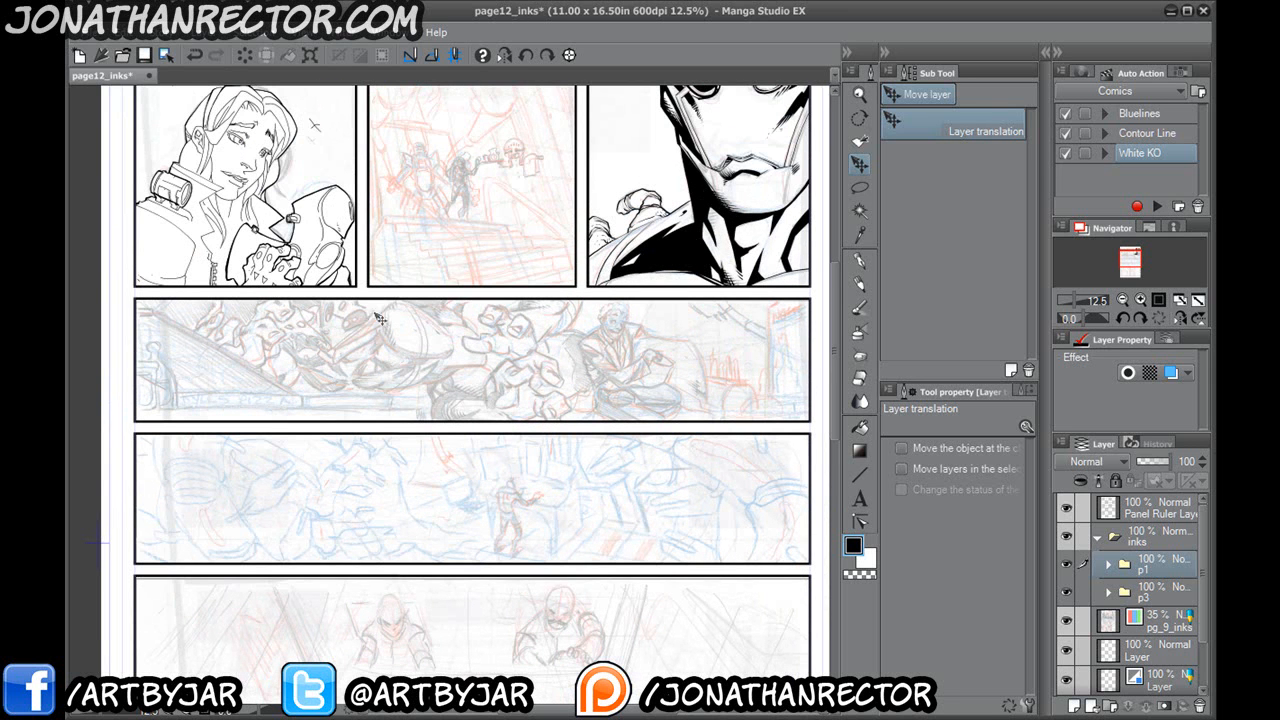
pyautogui.moveTo(725, 166); pyautogui.dragTo(656, 228)
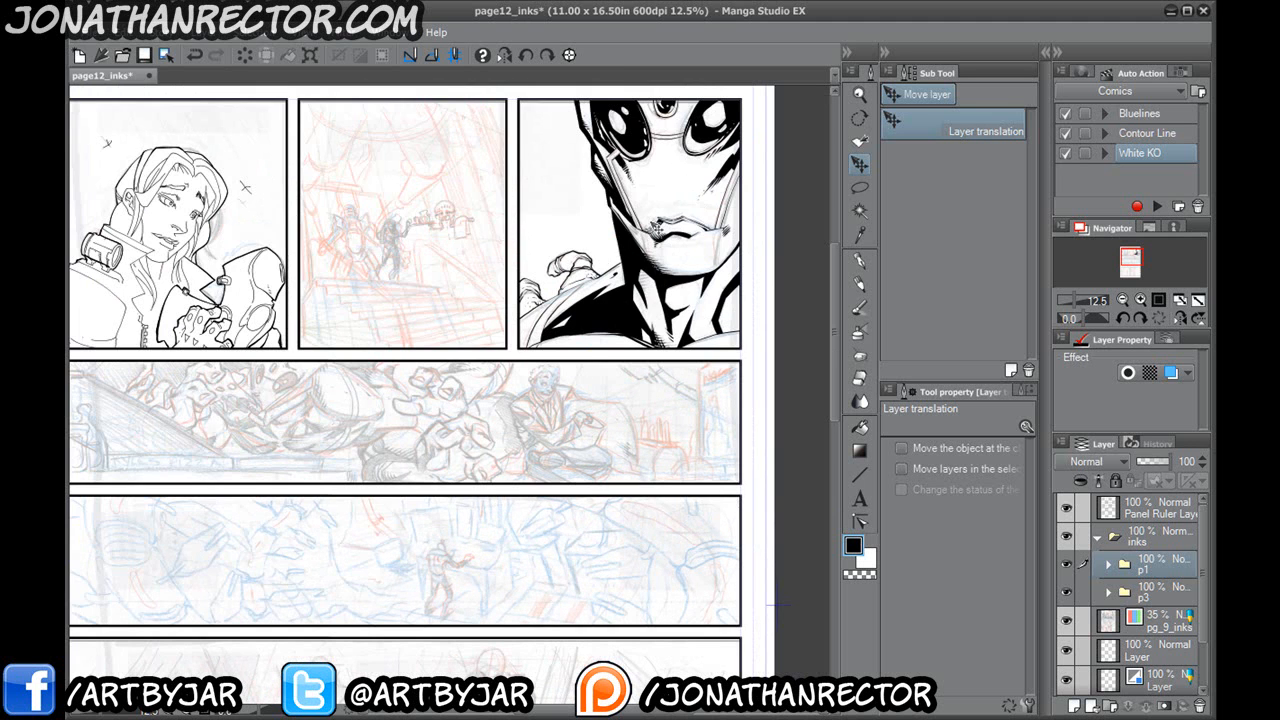
pyautogui.moveTo(277, 435); pyautogui.dragTo(353, 394)
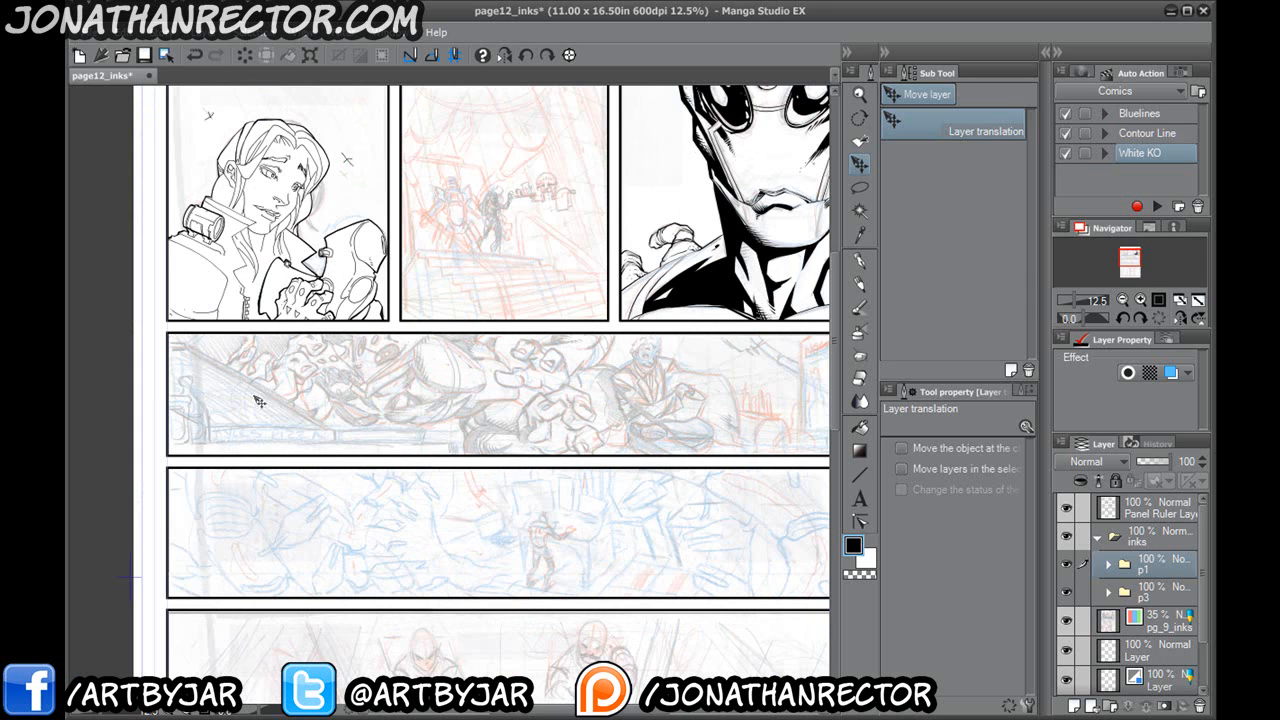
pyautogui.scroll(-1, 258, 401)
pyautogui.moveTo(293, 460); pyautogui.dragTo(333, 374)
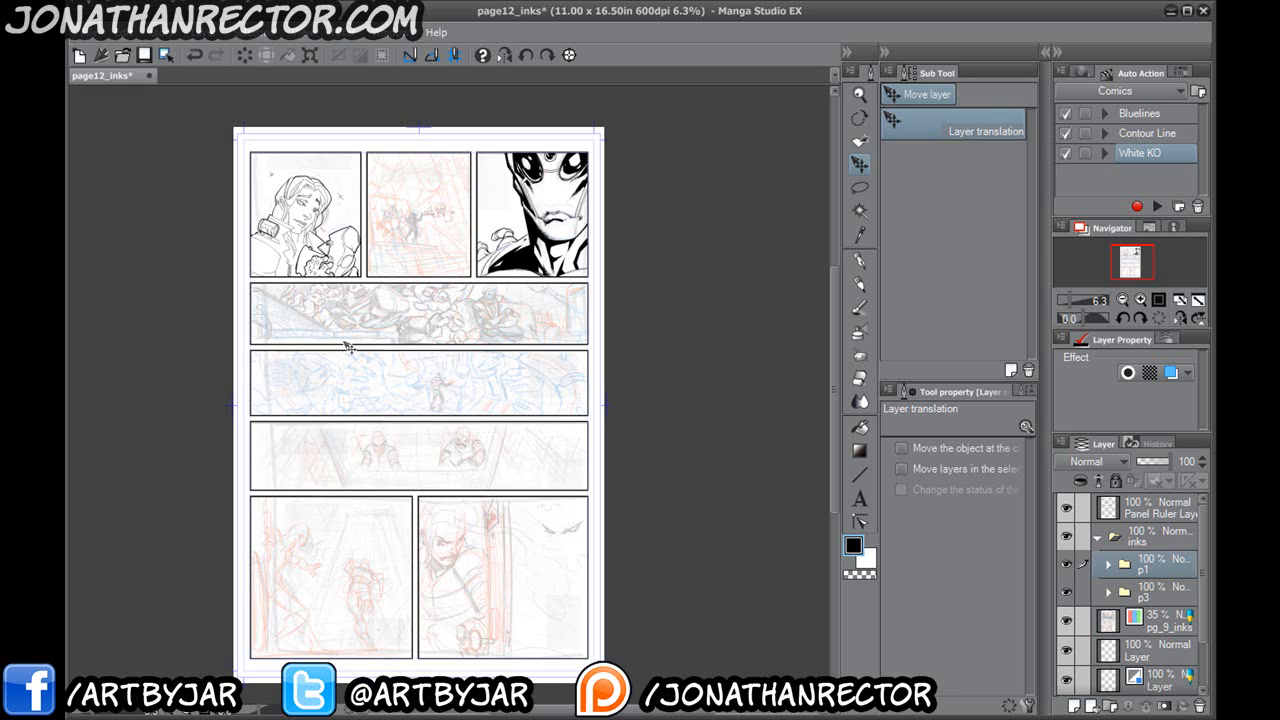
pyautogui.moveTo(386, 399); pyautogui.dragTo(442, 391)
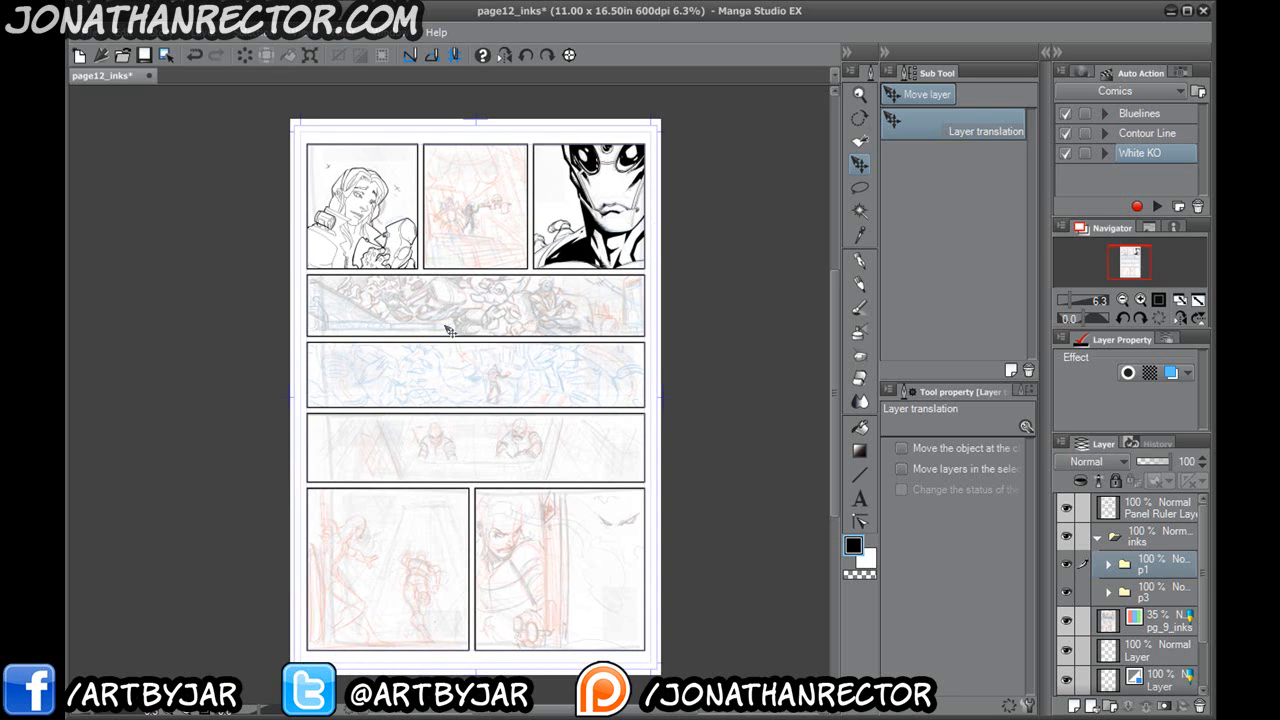
pyautogui.scroll(2, 449, 331)
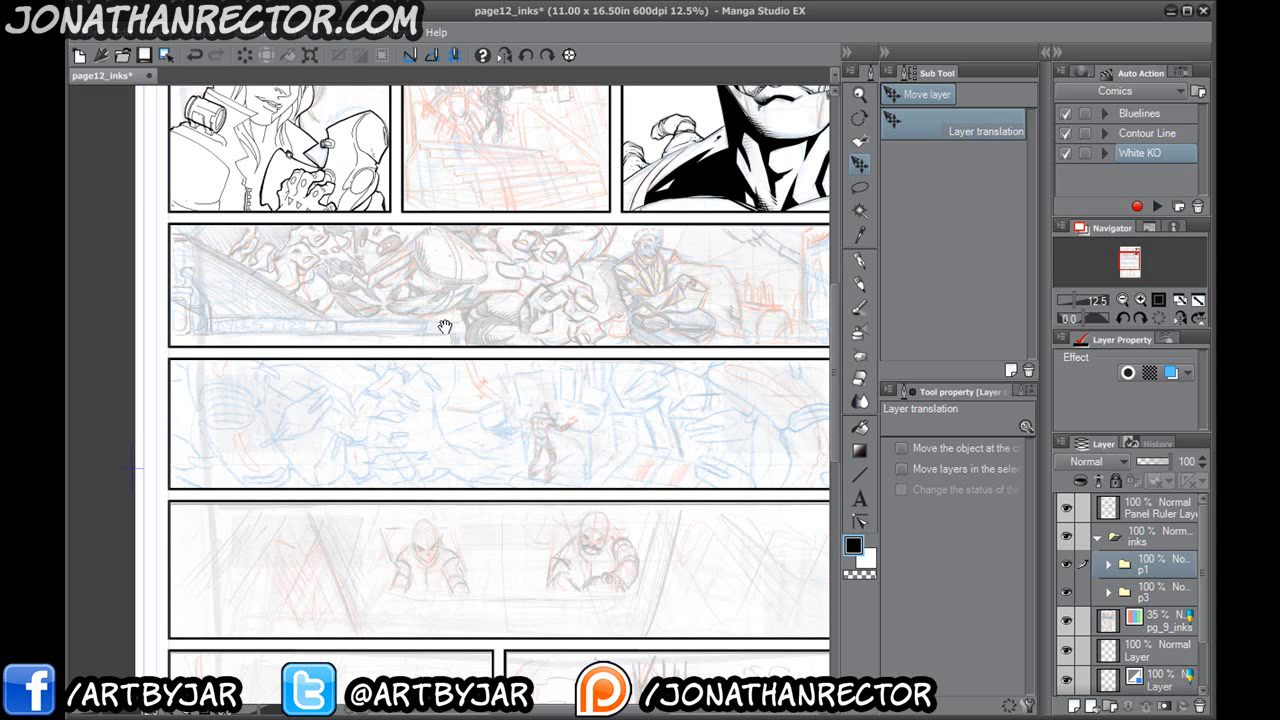
pyautogui.moveTo(443, 526); pyautogui.dragTo(409, 329)
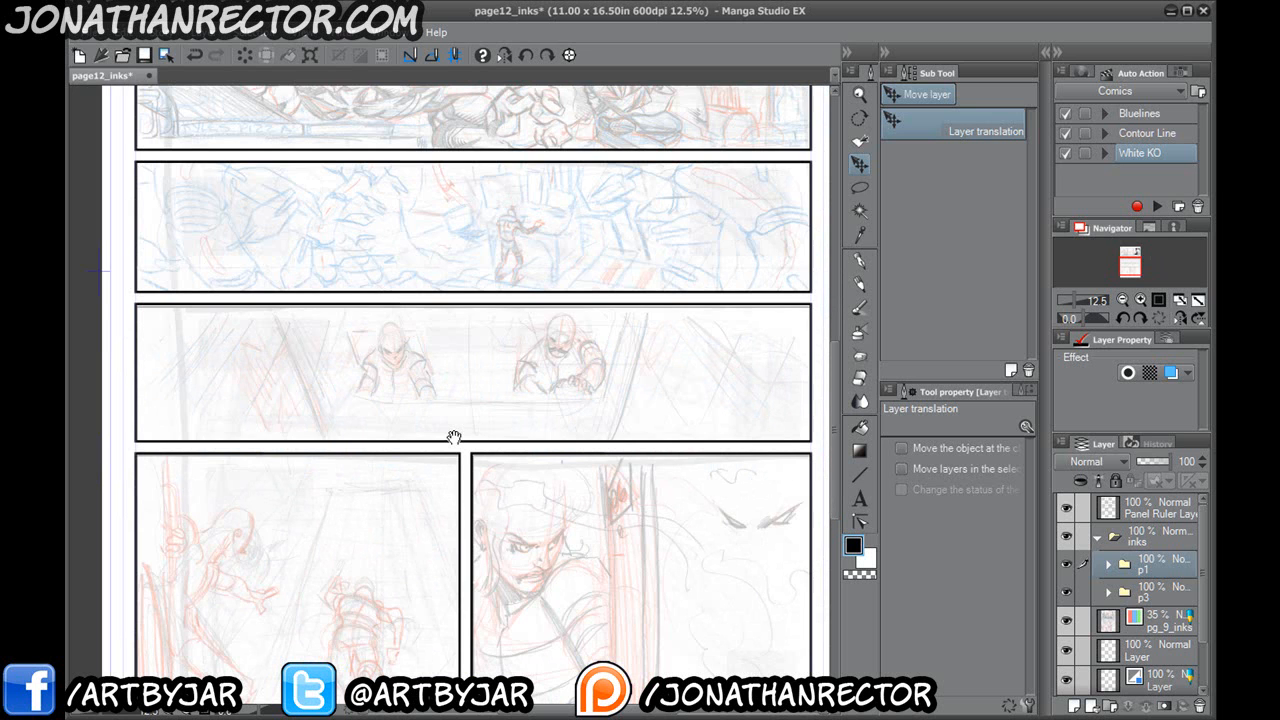
pyautogui.moveTo(454, 205); pyautogui.dragTo(513, 604)
pyautogui.moveTo(422, 575); pyautogui.dragTo(346, 548)
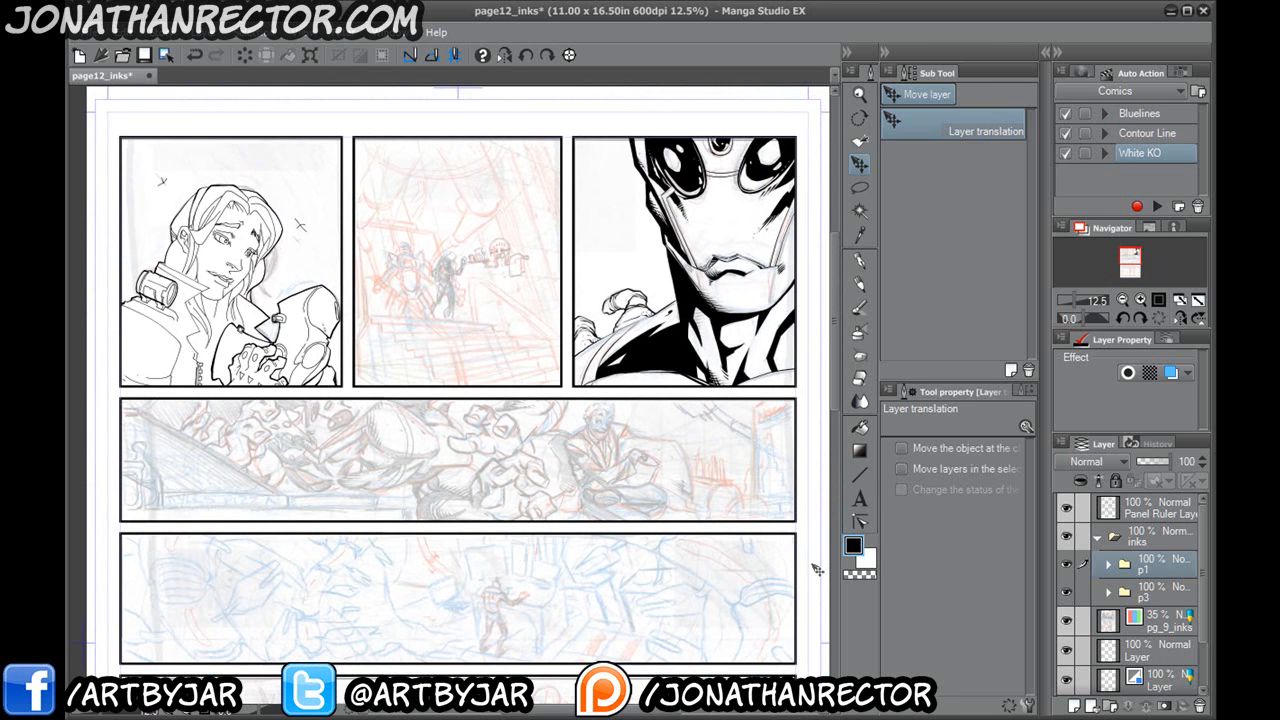
pyautogui.scroll(1, 815, 569)
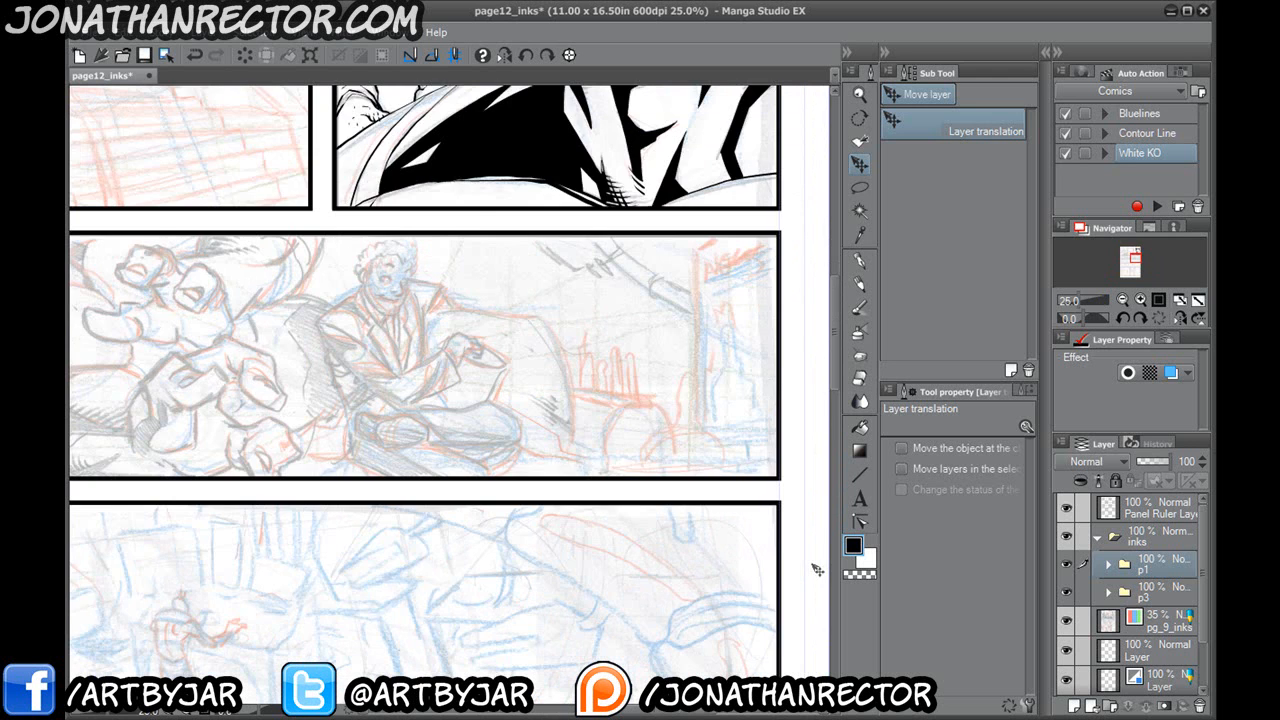
pyautogui.press('Tab')
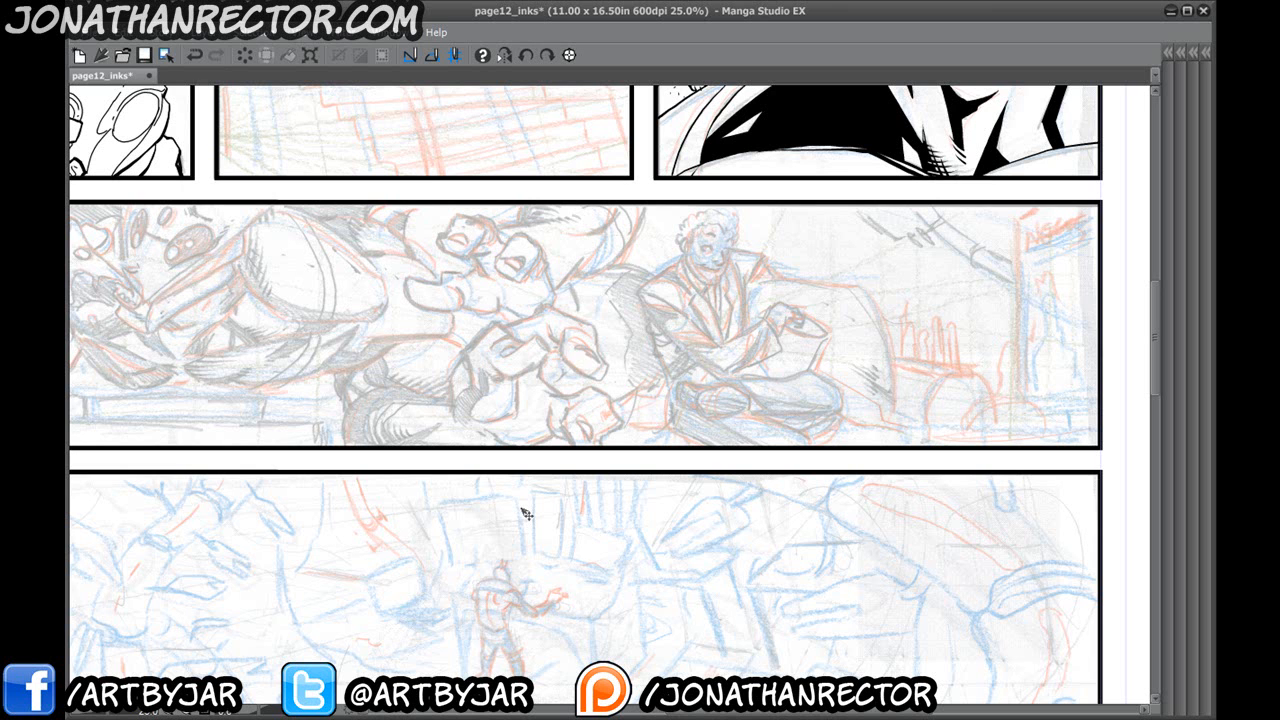
pyautogui.moveTo(447, 553); pyautogui.dragTo(563, 484)
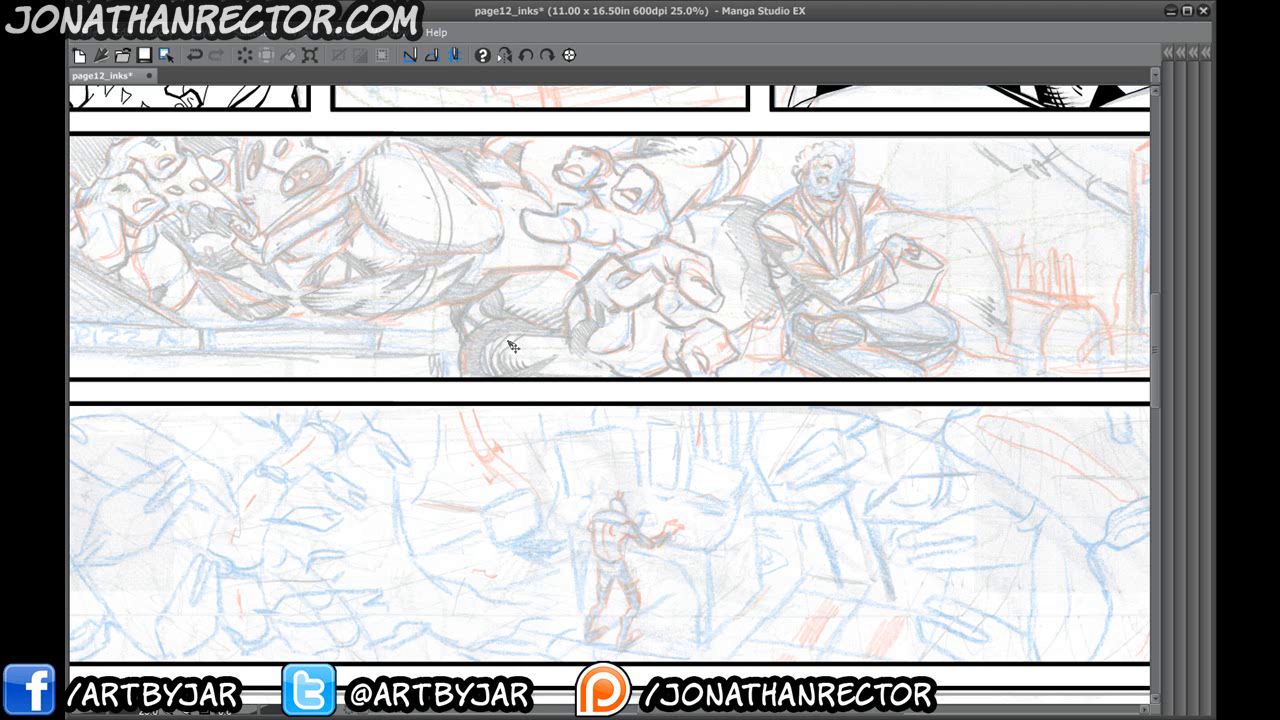
pyautogui.moveTo(338, 103)
pyautogui.mouseDown()
pyautogui.moveTo(403, 494)
pyautogui.moveTo(643, 558)
pyautogui.mouseUp()
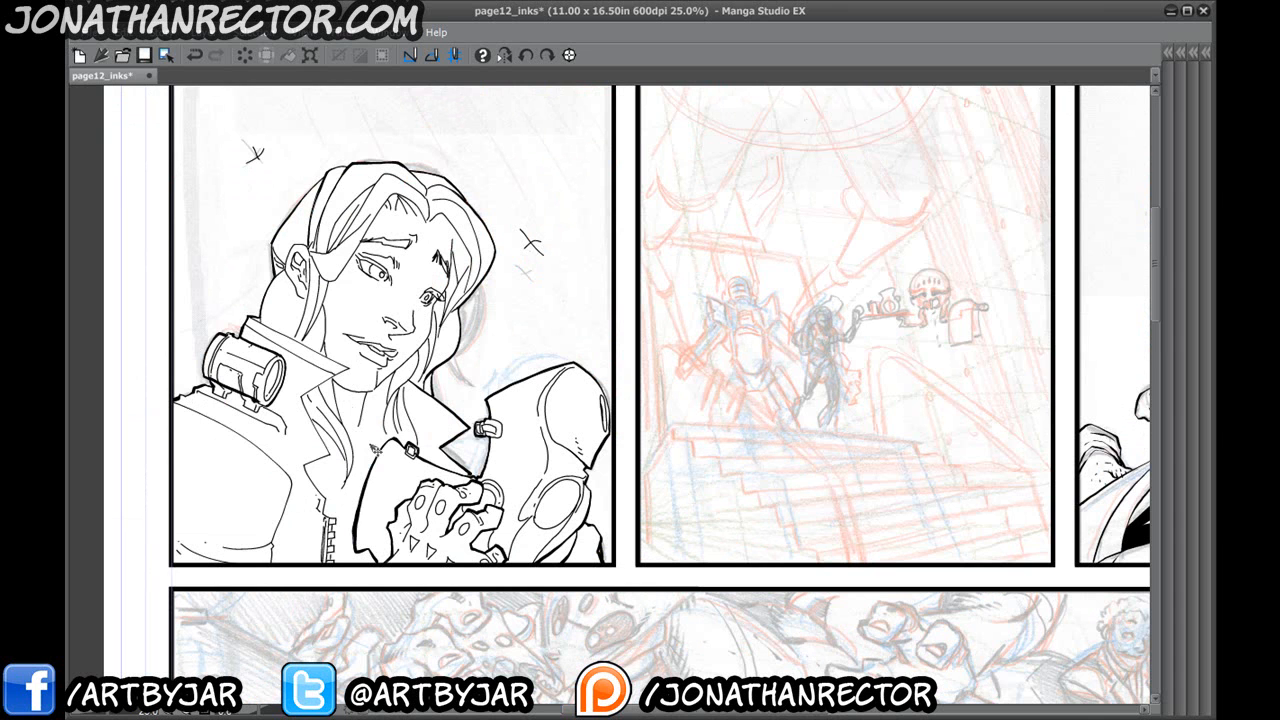
# Expand the p1 folder and hide its contour, lines and Layer 1 layers to leave only the first panel's pencils.
pyautogui.press('Tab')
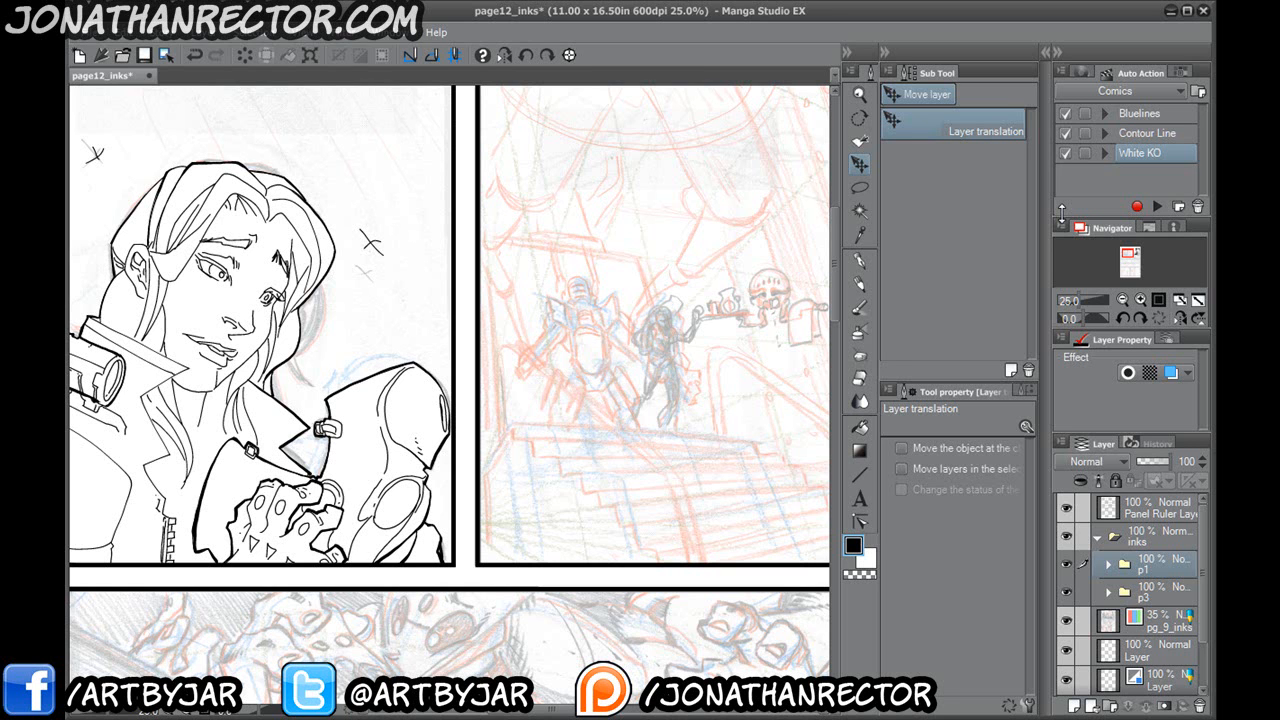
pyautogui.moveTo(277, 460); pyautogui.dragTo(369, 458)
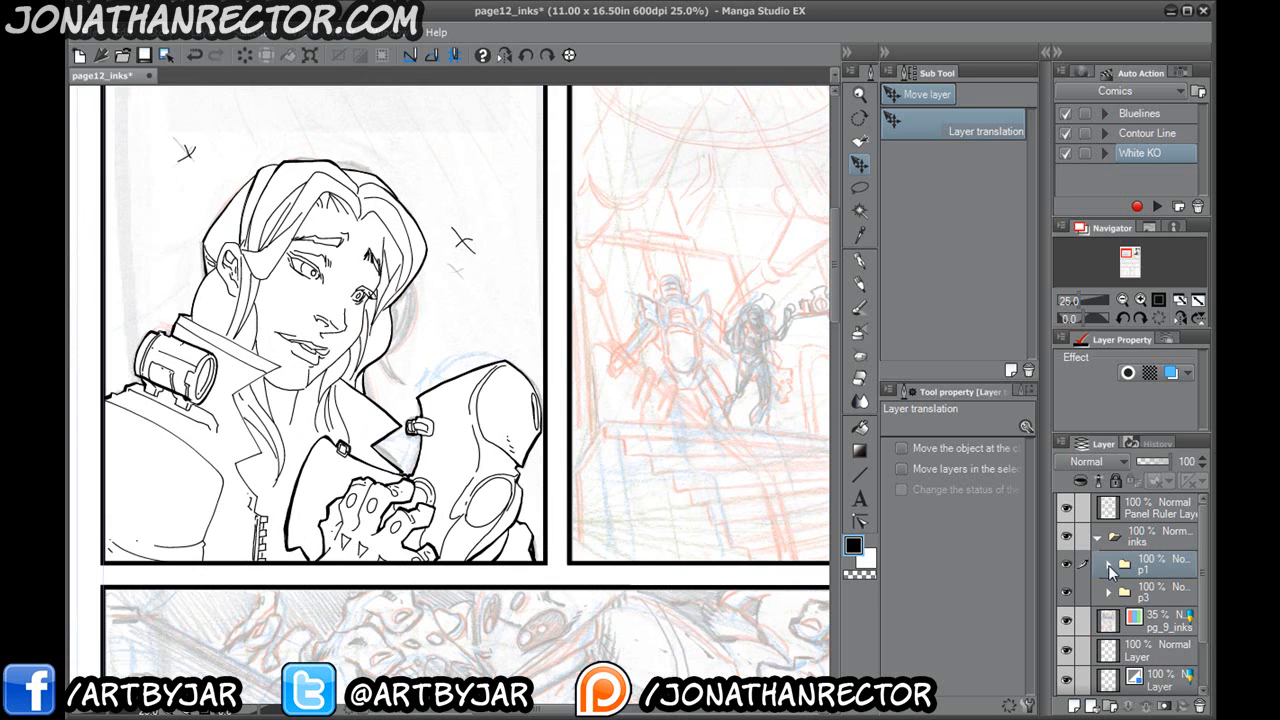
pyautogui.click(1108, 566)
pyautogui.moveTo(363, 527); pyautogui.dragTo(428, 522)
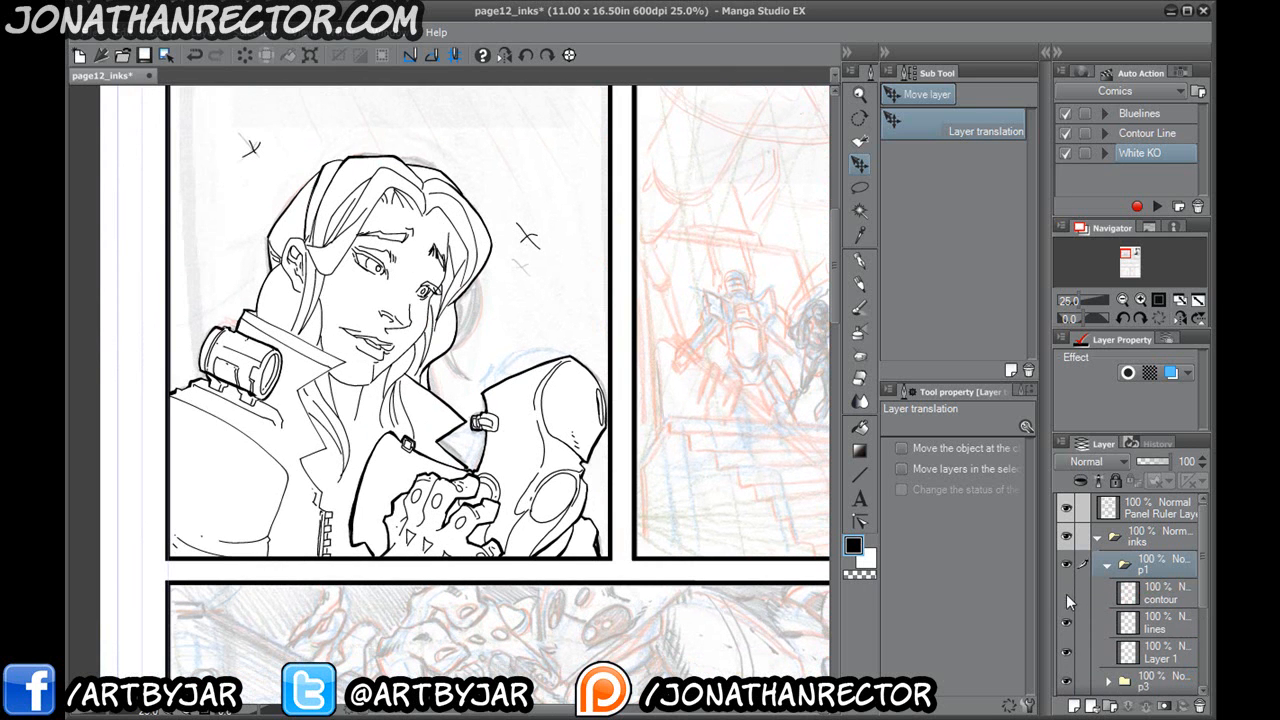
pyautogui.click(1066, 652)
pyautogui.moveTo(271, 78); pyautogui.dragTo(279, 114)
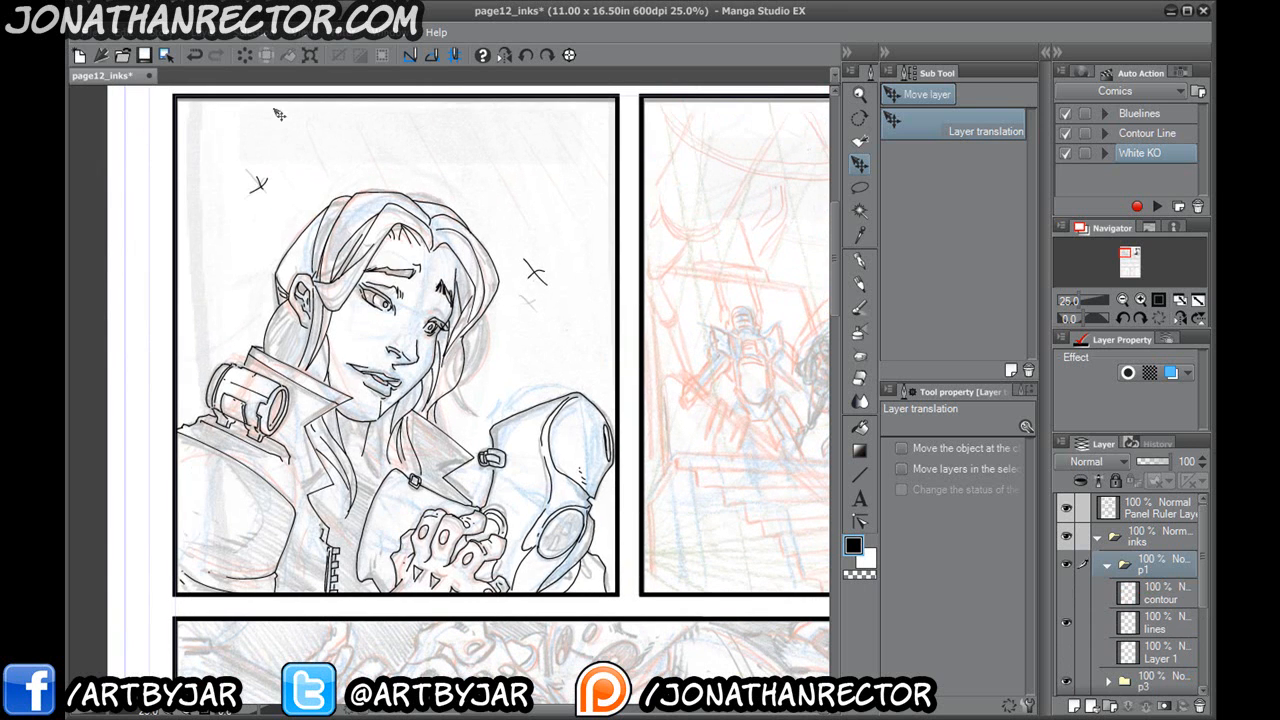
pyautogui.click(1064, 622)
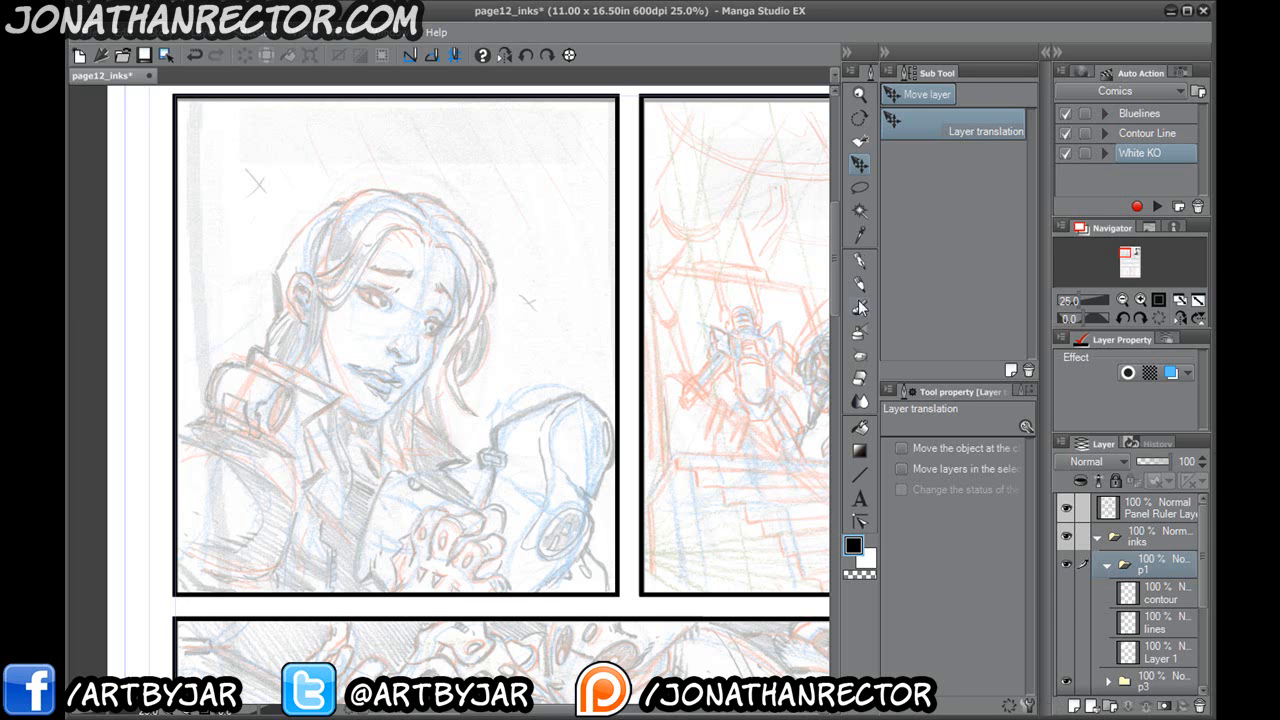
# Choose the Felt pen marker and add a new layer above the contour layer in the p1 folder.
pyautogui.click(859, 262)
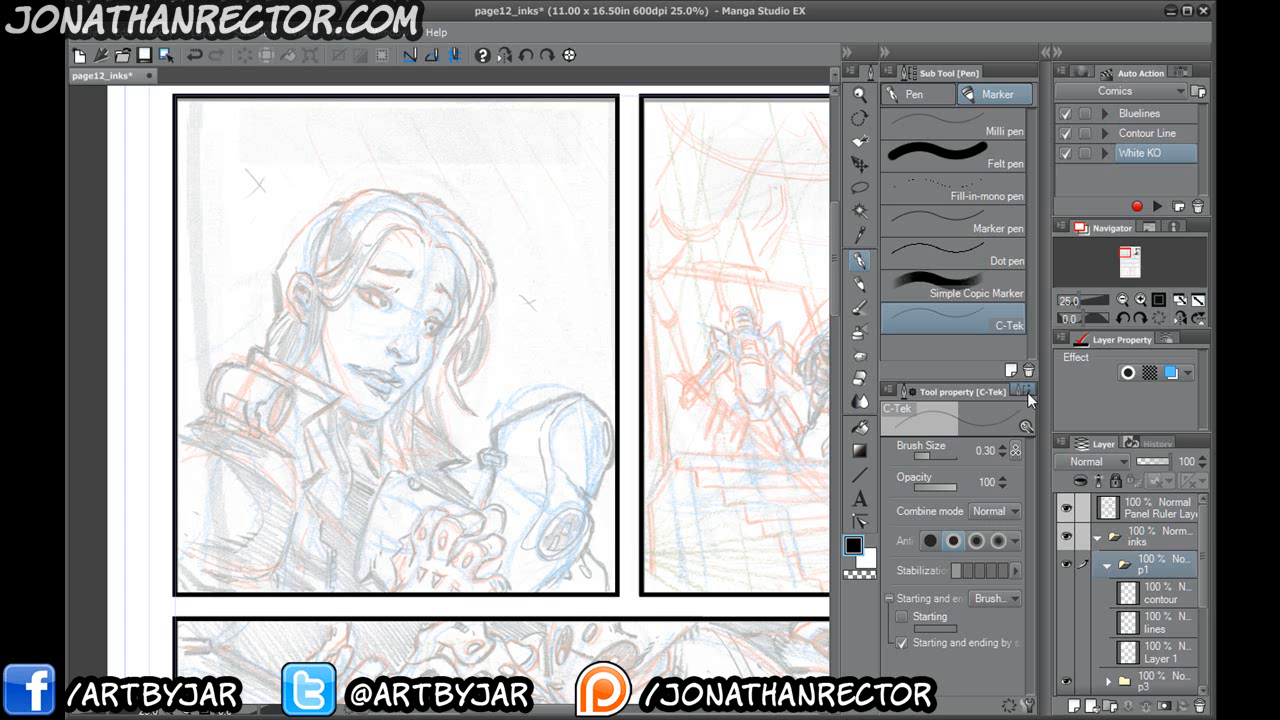
pyautogui.click(916, 153)
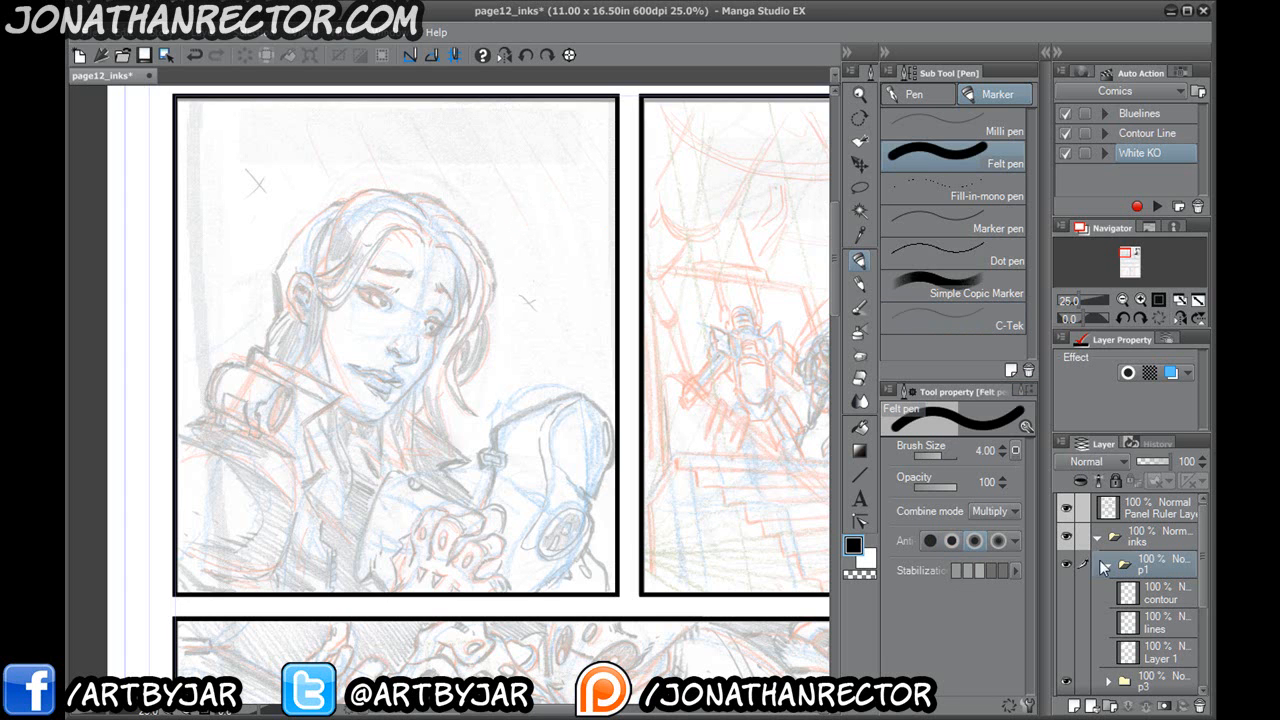
pyautogui.click(1165, 600)
pyautogui.click(1073, 706)
# Reduce the Felt pen's brush size to 0.25, checking it with test strokes beside the woman's head and undoing them.
pyautogui.moveTo(512, 195)
pyautogui.mouseDown()
pyautogui.moveTo(531, 272)
pyautogui.moveTo(571, 209)
pyautogui.moveTo(545, 295)
pyautogui.mouseUp()
pyautogui.hotkey('ctrl', 'z')
pyautogui.press('[')
pyautogui.press('[')
pyautogui.press('[')
pyautogui.press('[')
pyautogui.press('[')
pyautogui.press('[')
pyautogui.press('[')
pyautogui.press('[')
pyautogui.press('[')
pyautogui.press('[')
pyautogui.hotkey('ctrl', 'z')
pyautogui.press('[')
pyautogui.press('[')
pyautogui.press('[')
pyautogui.moveTo(577, 212)
pyautogui.mouseDown()
pyautogui.moveTo(568, 282)
pyautogui.moveTo(537, 254)
pyautogui.mouseUp()
pyautogui.hotkey('ctrl', 'z')
pyautogui.press('[')
pyautogui.moveTo(575, 195)
pyautogui.mouseDown()
pyautogui.moveTo(538, 240)
pyautogui.moveTo(530, 300)
pyautogui.moveTo(545, 318)
pyautogui.mouseUp()
pyautogui.hotkey('ctrl', 'z')
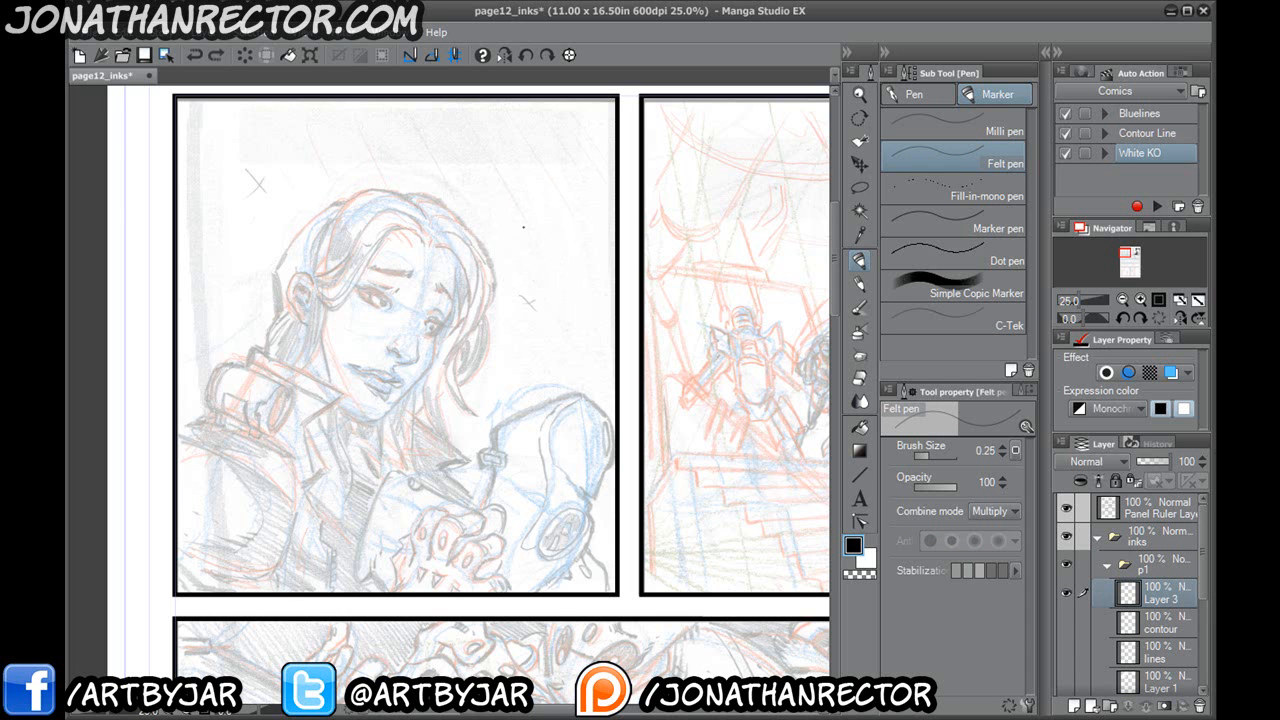
# Scribble Felt pen test lines, curves and cross-hatching in the upper-right area of the first panel.
pyautogui.moveTo(578, 190)
pyautogui.mouseDown()
pyautogui.moveTo(555, 242)
pyautogui.moveTo(518, 208)
pyautogui.moveTo(550, 252)
pyautogui.moveTo(564, 320)
pyautogui.mouseUp()
pyautogui.moveTo(594, 234); pyautogui.dragTo(533, 304)
pyautogui.moveTo(560, 172)
pyautogui.mouseDown()
pyautogui.moveTo(470, 190)
pyautogui.moveTo(445, 148)
pyautogui.mouseUp()
pyautogui.moveTo(587, 128)
pyautogui.mouseDown()
pyautogui.moveTo(573, 151)
pyautogui.moveTo(498, 107)
pyautogui.moveTo(410, 116)
pyautogui.mouseUp()
pyautogui.moveTo(596, 244); pyautogui.dragTo(568, 294)
pyautogui.moveTo(592, 274); pyautogui.dragTo(560, 310)
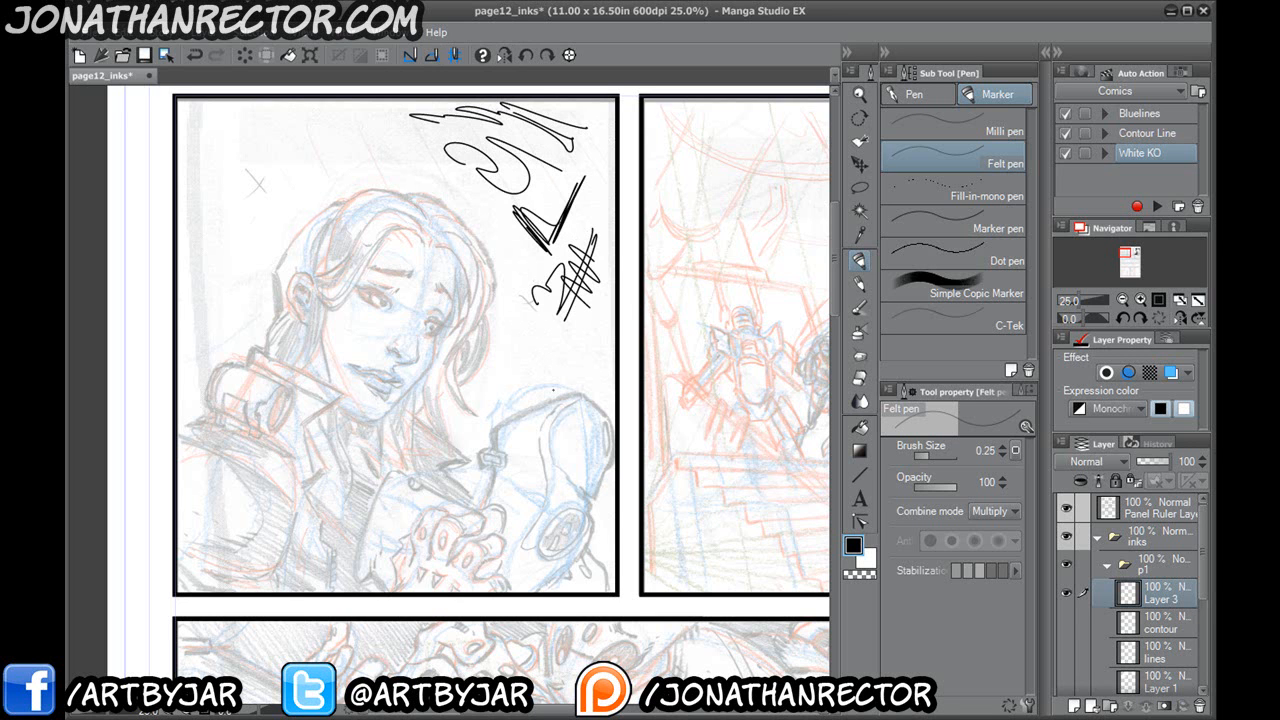
# Switch to the C-Tek marker and scribble long test strokes across the woman's hair and the panel's upper-left area.
pyautogui.click(928, 310)
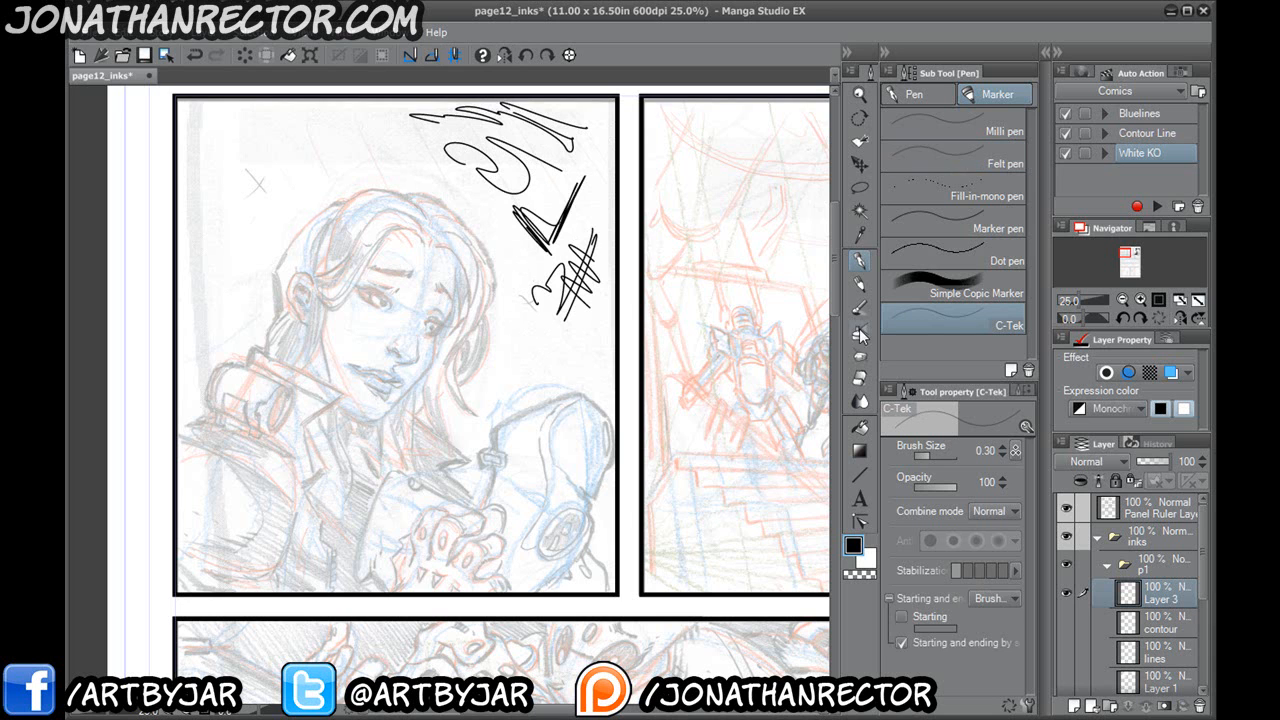
pyautogui.moveTo(472, 266)
pyautogui.mouseDown()
pyautogui.moveTo(590, 377)
pyautogui.moveTo(558, 408)
pyautogui.mouseUp()
pyautogui.moveTo(476, 312)
pyautogui.mouseDown()
pyautogui.moveTo(459, 265)
pyautogui.moveTo(366, 188)
pyautogui.mouseUp()
pyautogui.moveTo(280, 122)
pyautogui.mouseDown()
pyautogui.moveTo(415, 168)
pyautogui.moveTo(262, 132)
pyautogui.mouseUp()
pyautogui.moveTo(362, 180)
pyautogui.mouseDown()
pyautogui.moveTo(248, 149)
pyautogui.moveTo(254, 203)
pyautogui.mouseUp()
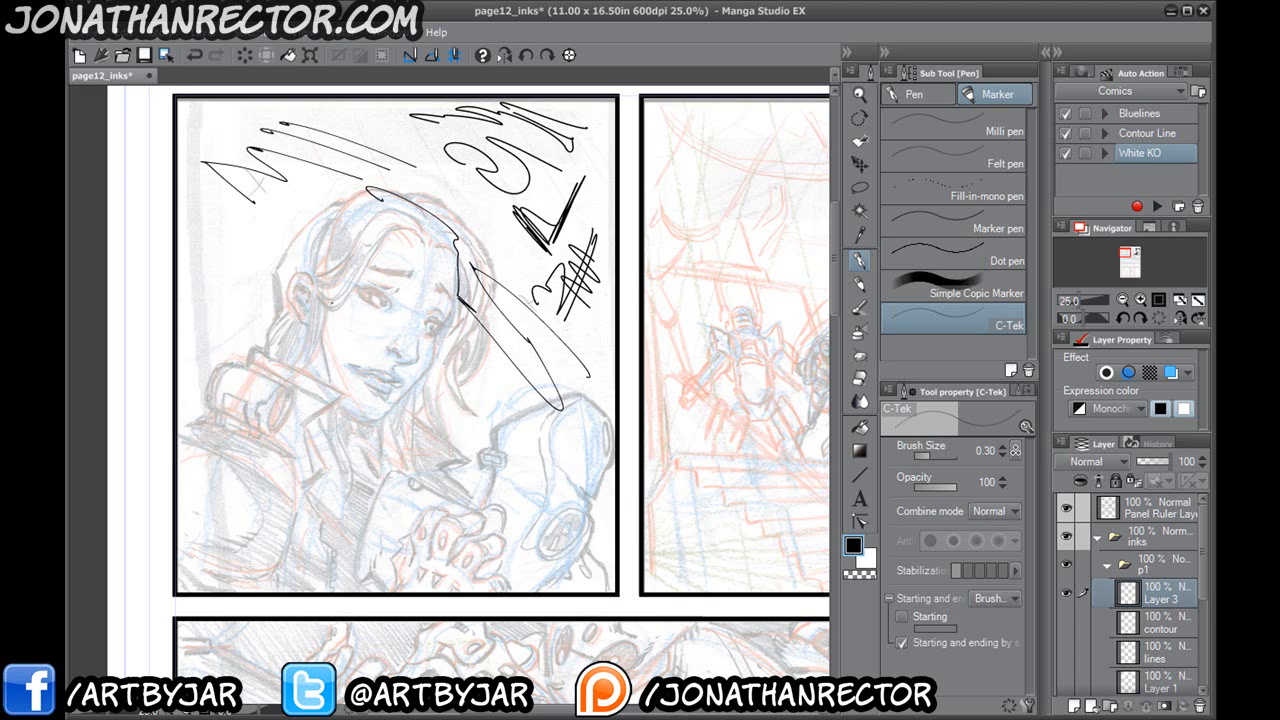
# Draw a curved band of short C-Tek hatch strokes in the empty area to the left of the woman's head.
pyautogui.moveTo(363, 322); pyautogui.dragTo(409, 340)
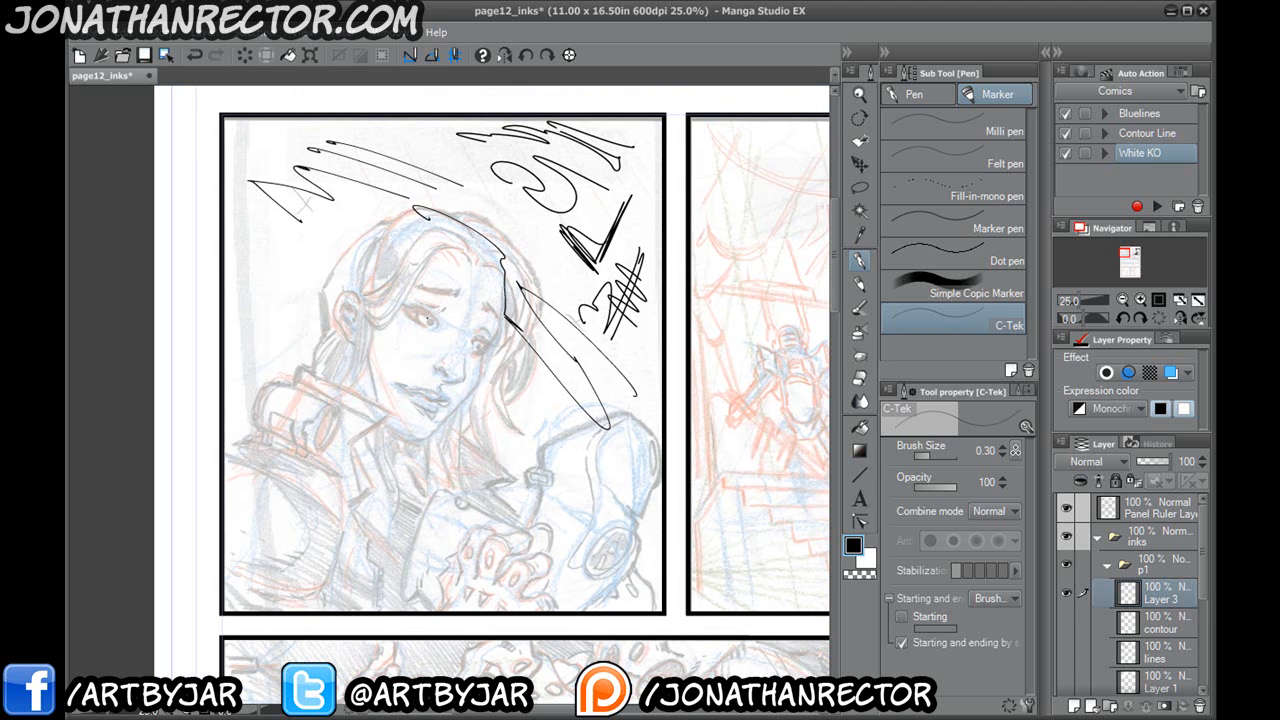
pyautogui.moveTo(434, 292); pyautogui.dragTo(469, 326)
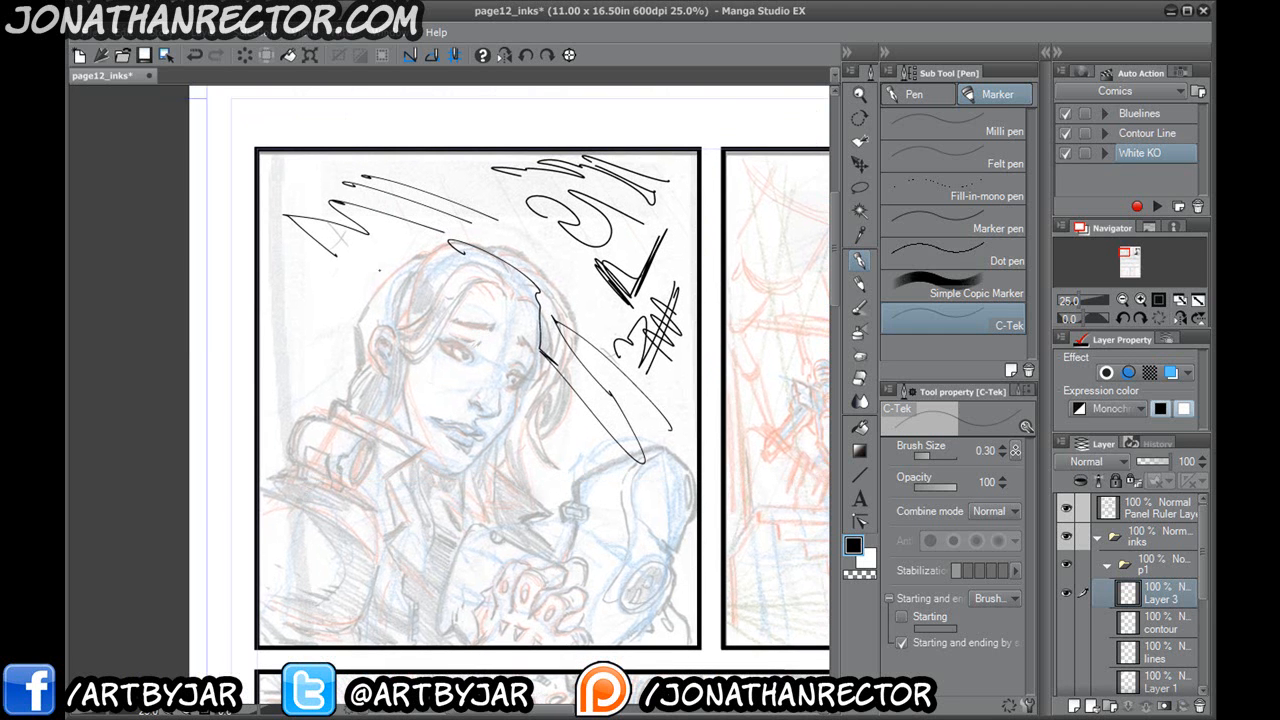
pyautogui.moveTo(389, 253); pyautogui.dragTo(362, 314)
pyautogui.moveTo(370, 247)
pyautogui.mouseDown()
pyautogui.moveTo(349, 299)
pyautogui.moveTo(400, 318)
pyautogui.mouseUp()
pyautogui.moveTo(403, 265); pyautogui.dragTo(422, 278)
pyautogui.moveTo(404, 270); pyautogui.dragTo(424, 282)
pyautogui.moveTo(404, 278); pyautogui.dragTo(426, 292)
pyautogui.moveTo(402, 288); pyautogui.dragTo(424, 304)
pyautogui.moveTo(401, 300); pyautogui.dragTo(424, 316)
pyautogui.moveTo(394, 314)
pyautogui.mouseDown()
pyautogui.moveTo(418, 324)
pyautogui.moveTo(407, 328)
pyautogui.mouseUp()
pyautogui.moveTo(382, 316); pyautogui.dragTo(393, 334)
pyautogui.moveTo(368, 327); pyautogui.dragTo(382, 337)
pyautogui.moveTo(360, 332); pyautogui.dragTo(358, 342)
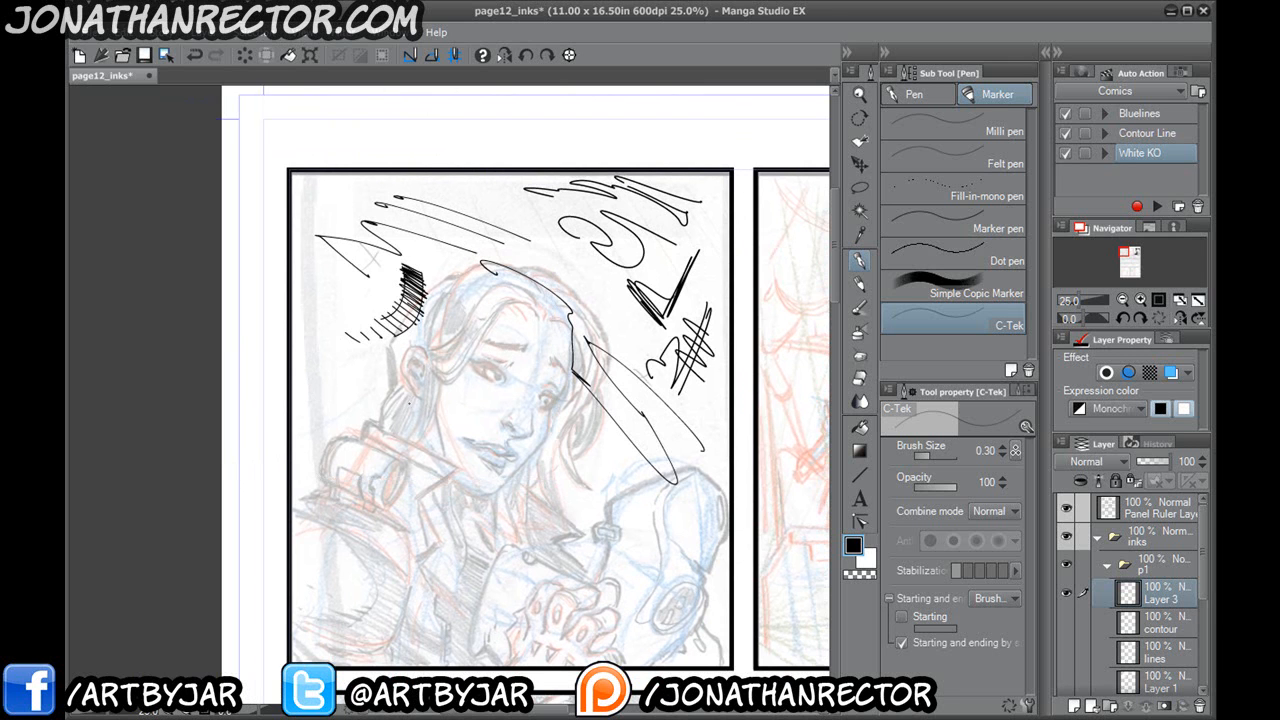
# Trim the hatching's edge with the Harder eraser at size 2.00, and add a C-Tek squiggle above the woman's hair.
pyautogui.moveTo(431, 288); pyautogui.dragTo(433, 320)
pyautogui.hotkey('ctrl', 'z')
pyautogui.hotkey('ctrl', 'z')
pyautogui.press('e')
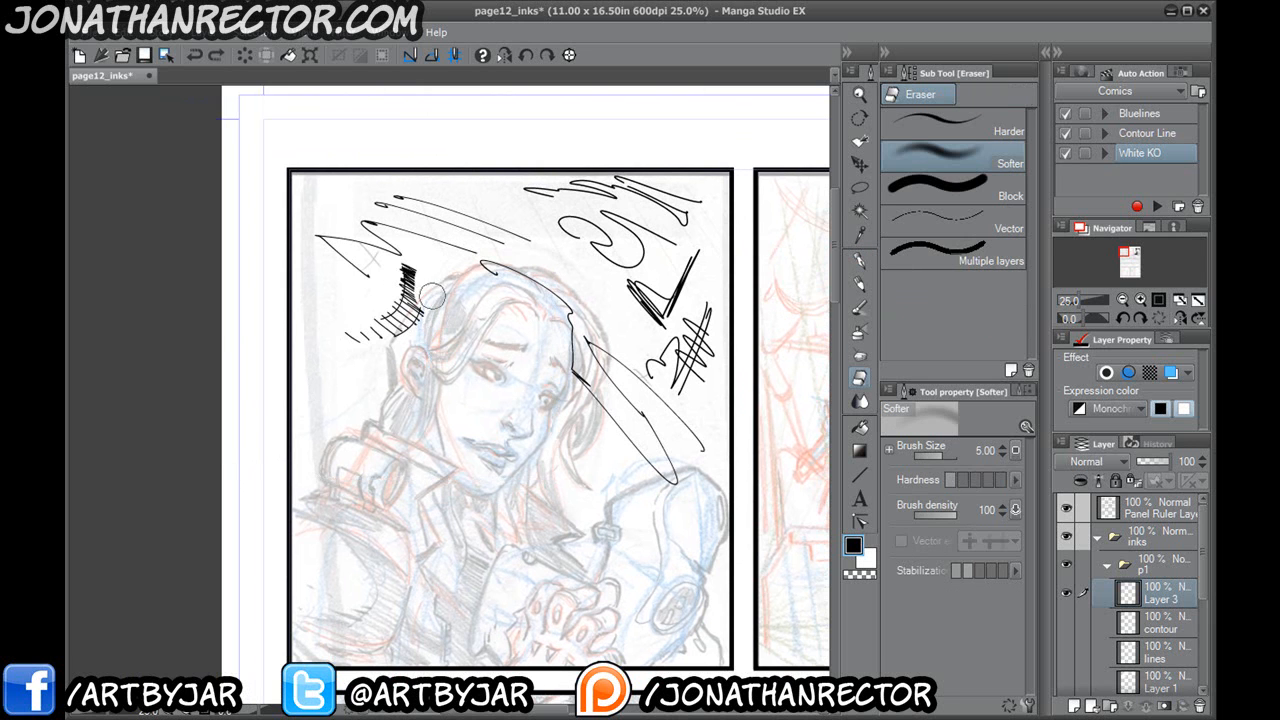
pyautogui.click(918, 122)
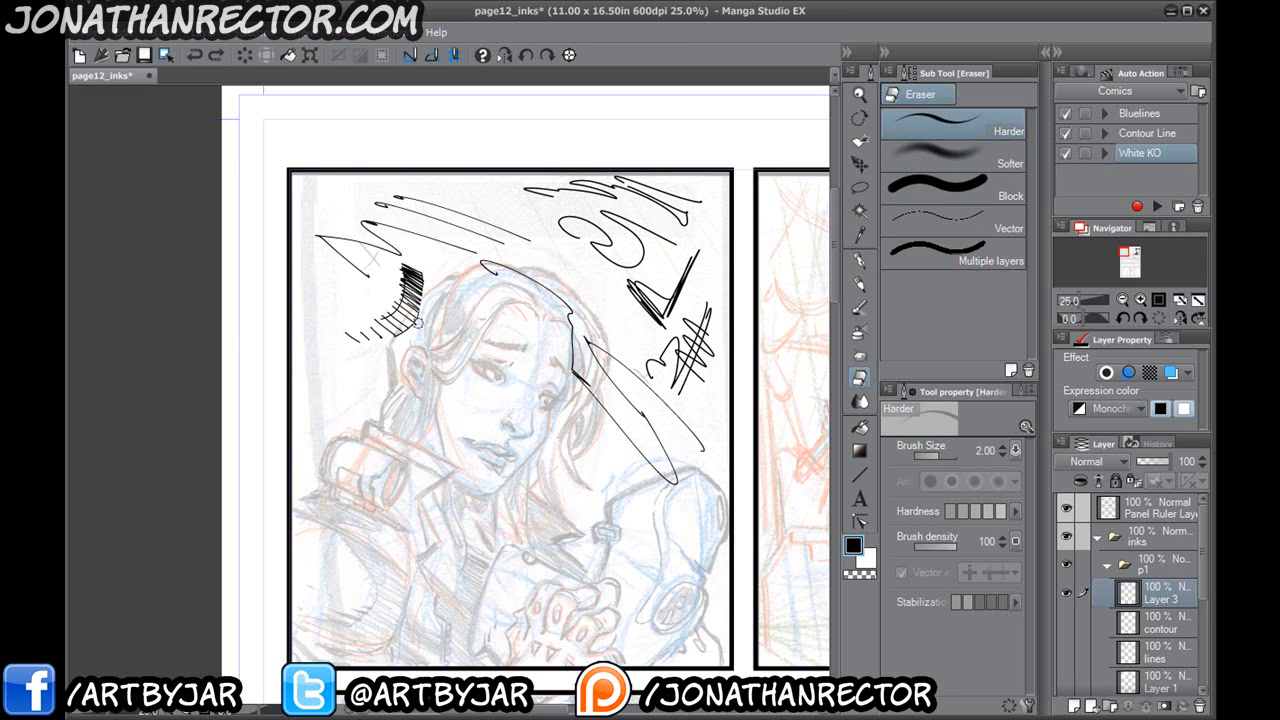
pyautogui.moveTo(400, 276)
pyautogui.mouseDown()
pyautogui.moveTo(399, 290)
pyautogui.moveTo(401, 278)
pyautogui.mouseUp()
pyautogui.click(859, 263)
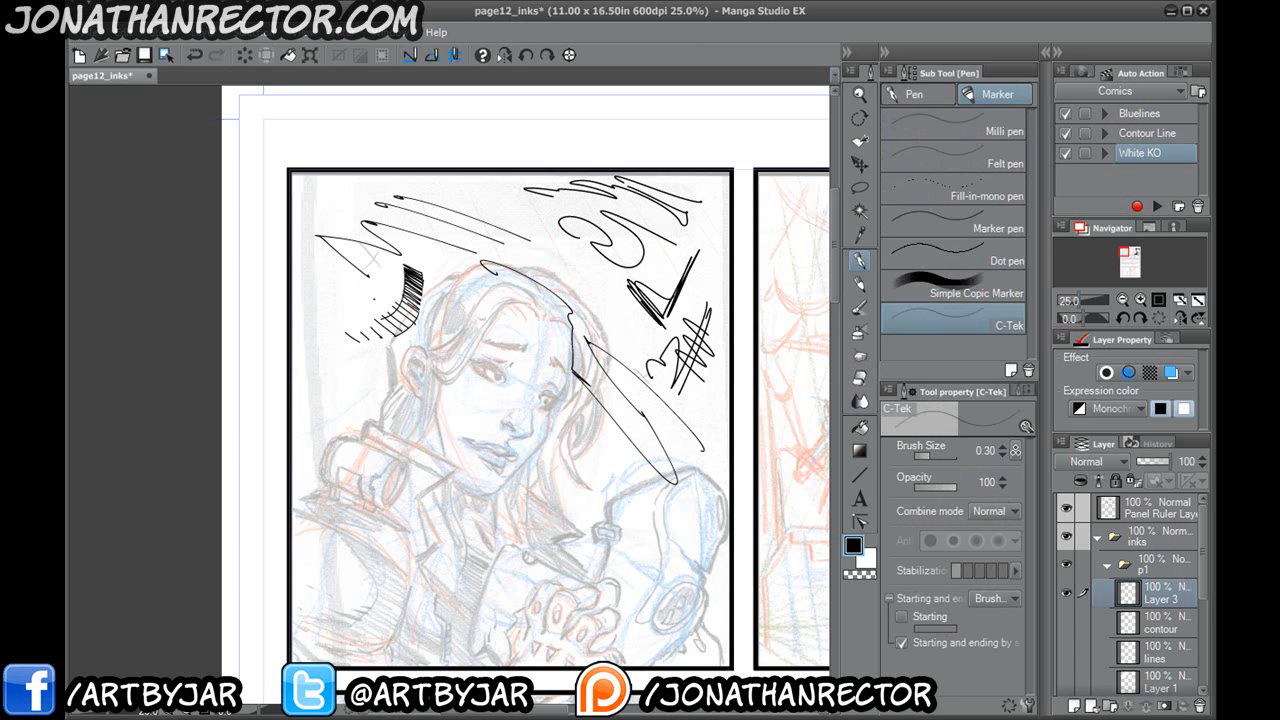
pyautogui.moveTo(602, 267)
pyautogui.mouseDown()
pyautogui.moveTo(595, 326)
pyautogui.moveTo(513, 231)
pyautogui.moveTo(523, 238)
pyautogui.mouseUp()
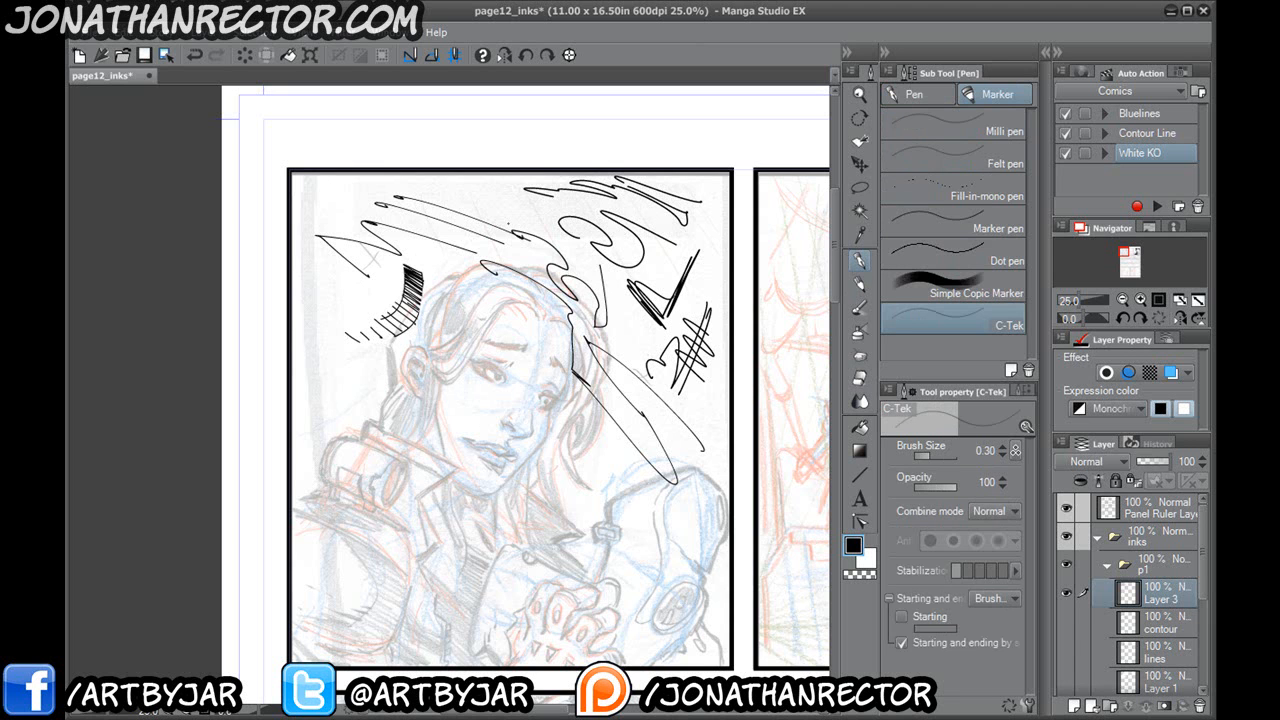
# Ink the outline of the woman's face from the forehead past the eye and cheek to the chin with the C-Tek marker.
pyautogui.keyDown('ctrl'); pyautogui.click(373, 294); pyautogui.keyUp('ctrl')
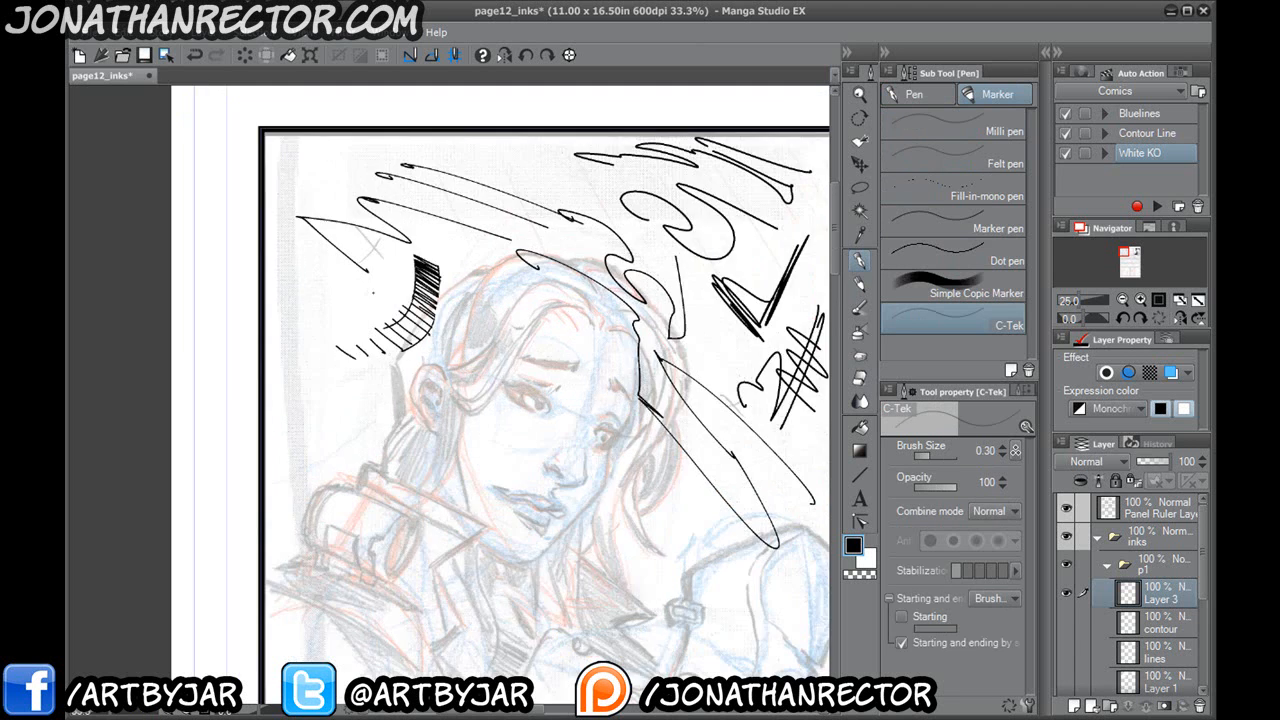
pyautogui.keyDown('ctrl'); pyautogui.click(474, 504); pyautogui.keyUp('ctrl')
pyautogui.moveTo(568, 415); pyautogui.dragTo(534, 397)
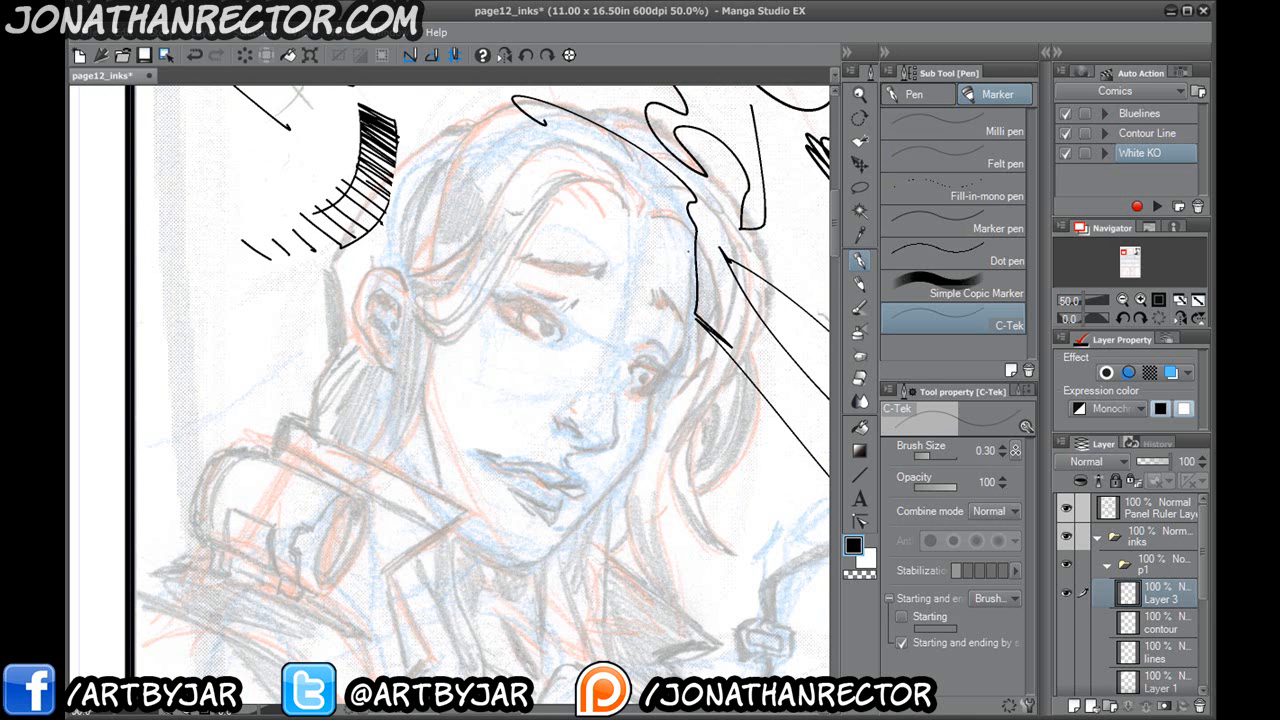
pyautogui.moveTo(691, 244)
pyautogui.mouseDown()
pyautogui.moveTo(698, 309)
pyautogui.moveTo(650, 391)
pyautogui.moveTo(649, 440)
pyautogui.moveTo(613, 488)
pyautogui.moveTo(524, 561)
pyautogui.moveTo(451, 522)
pyautogui.mouseUp()
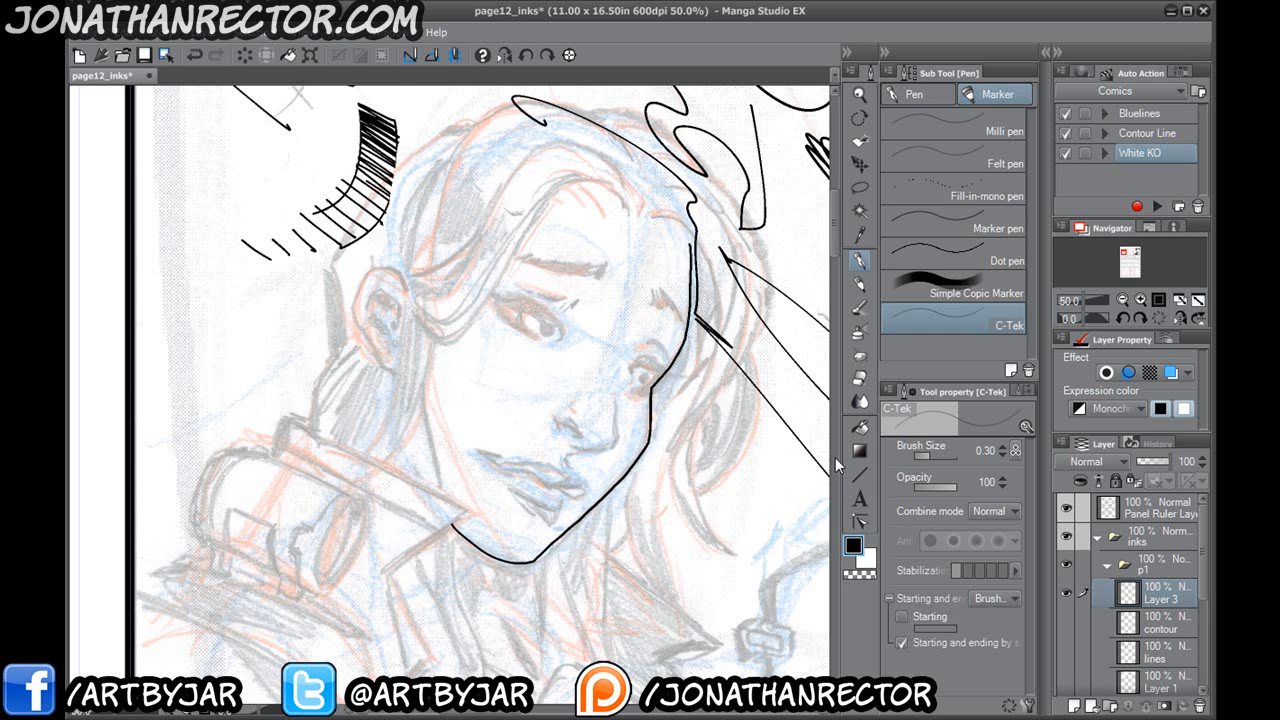
pyautogui.hotkey('ctrl', 'z')
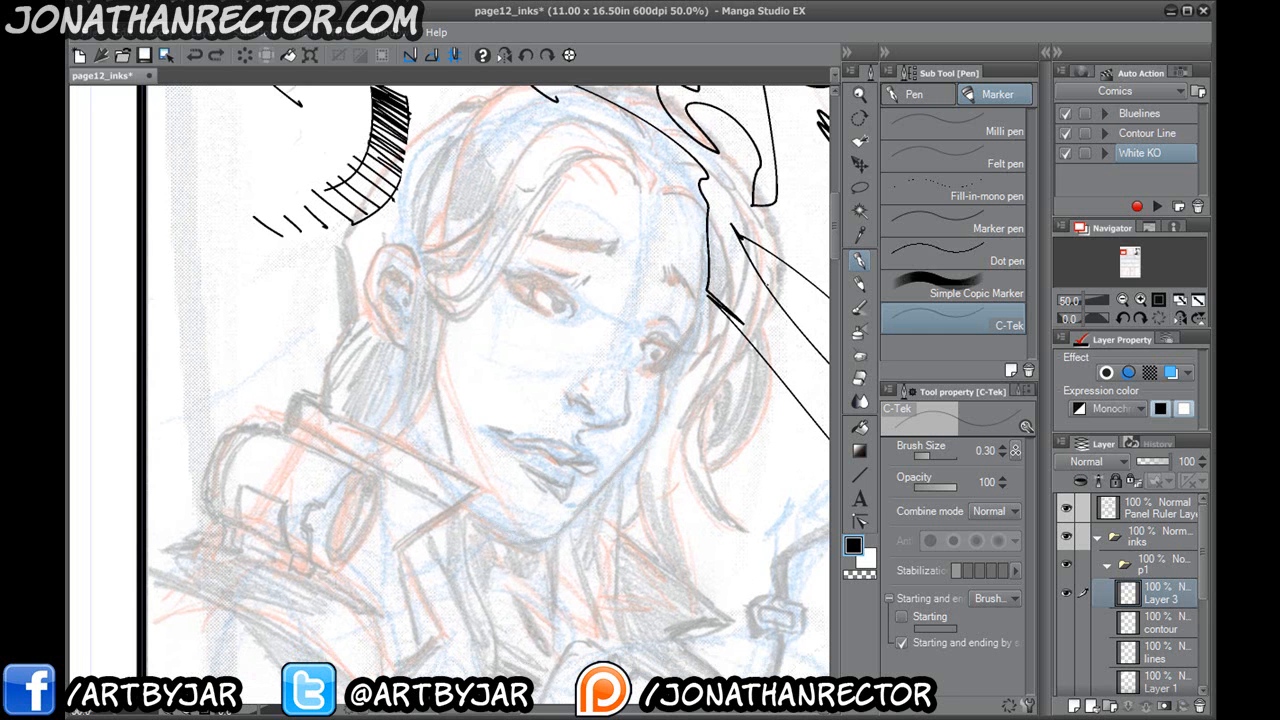
pyautogui.moveTo(688, 238)
pyautogui.mouseDown()
pyautogui.moveTo(670, 198)
pyautogui.moveTo(641, 333)
pyautogui.moveTo(678, 257)
pyautogui.mouseUp()
pyautogui.moveTo(682, 255)
pyautogui.mouseDown()
pyautogui.moveTo(677, 313)
pyautogui.moveTo(607, 393)
pyautogui.moveTo(549, 430)
pyautogui.mouseUp()
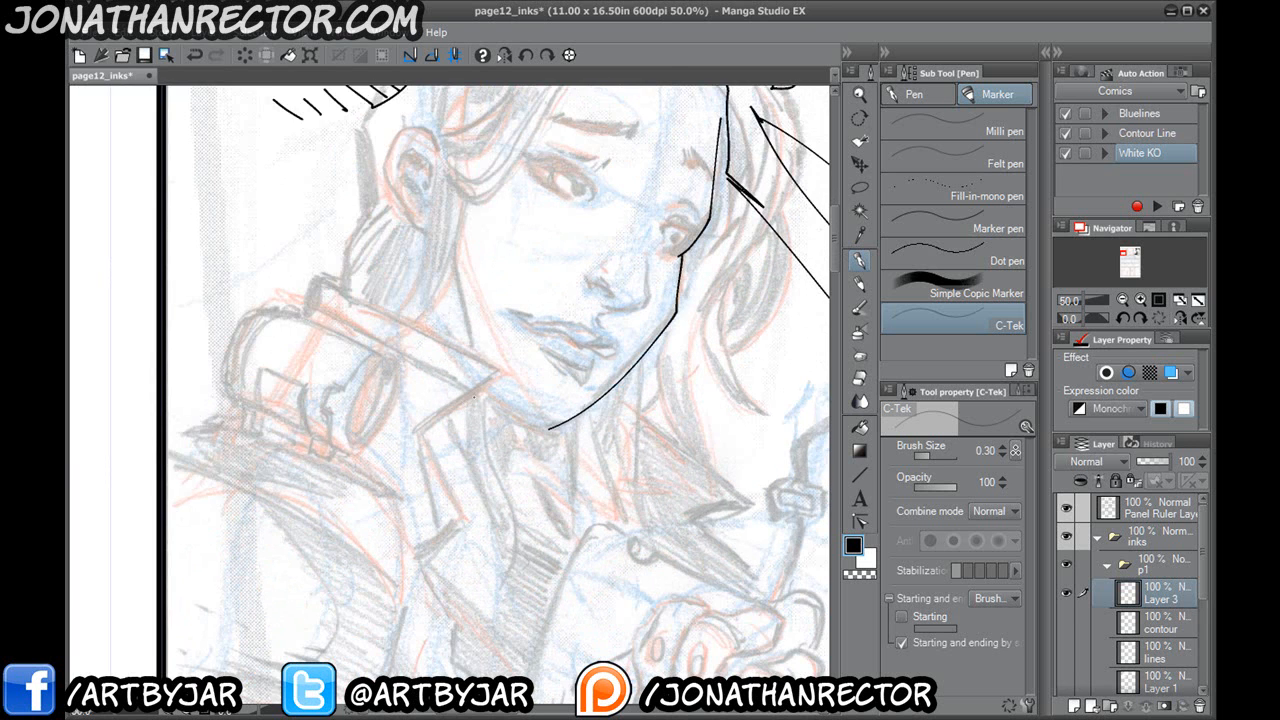
# Delete the test layer Layer 3 and show the finished lines layer in folder p1.
pyautogui.moveTo(668, 229); pyautogui.dragTo(610, 283)
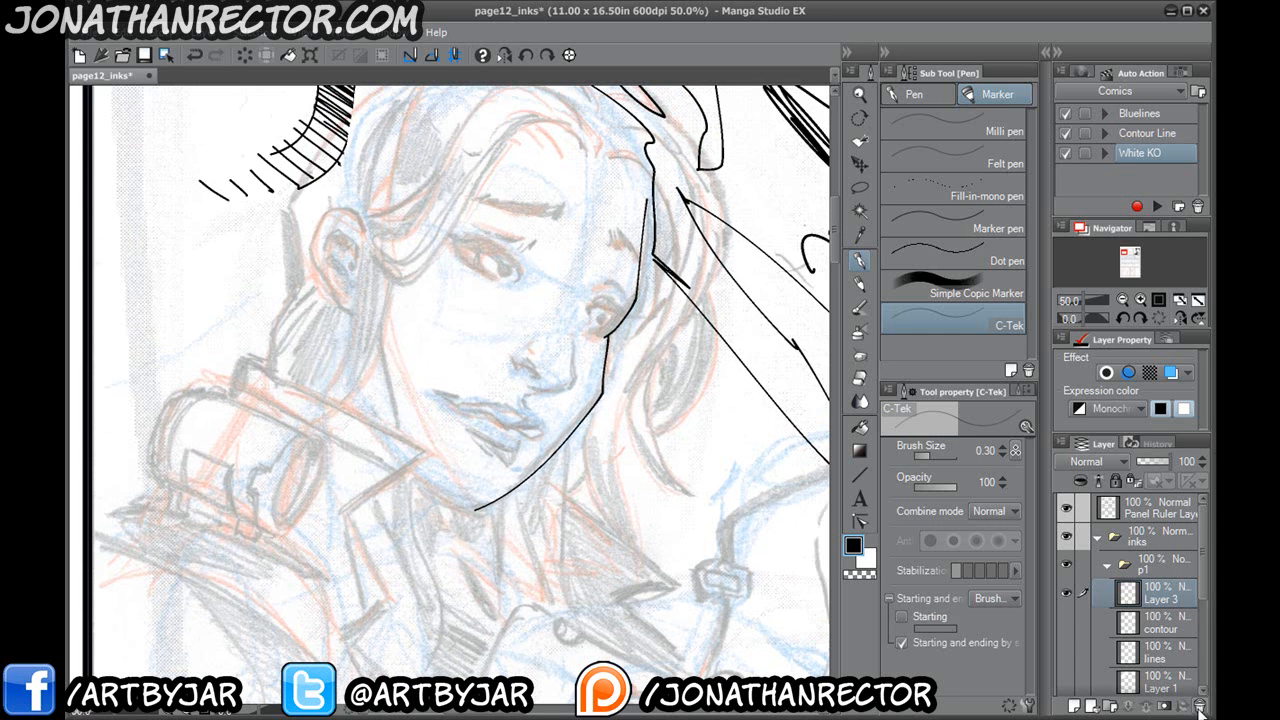
pyautogui.click(1199, 705)
pyautogui.moveTo(552, 410); pyautogui.dragTo(470, 444)
pyautogui.click(1063, 622)
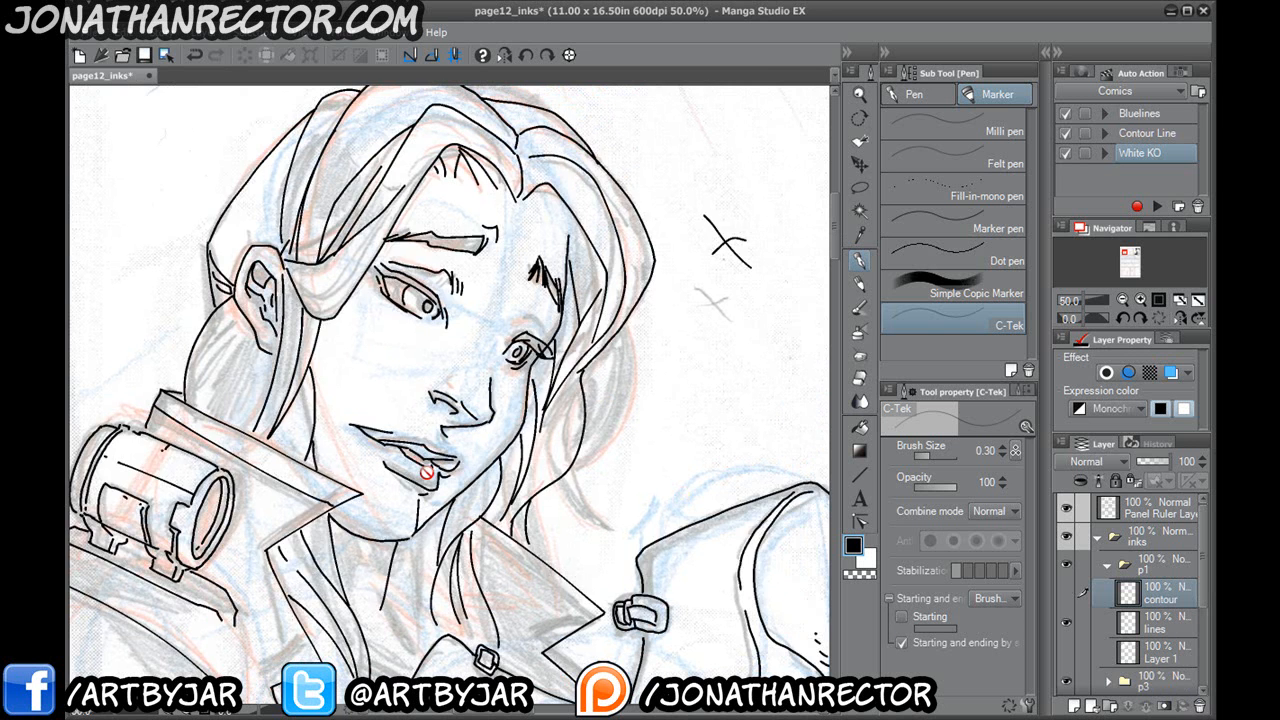
pyautogui.scroll(-1, 427, 471)
pyautogui.moveTo(328, 522); pyautogui.dragTo(361, 397)
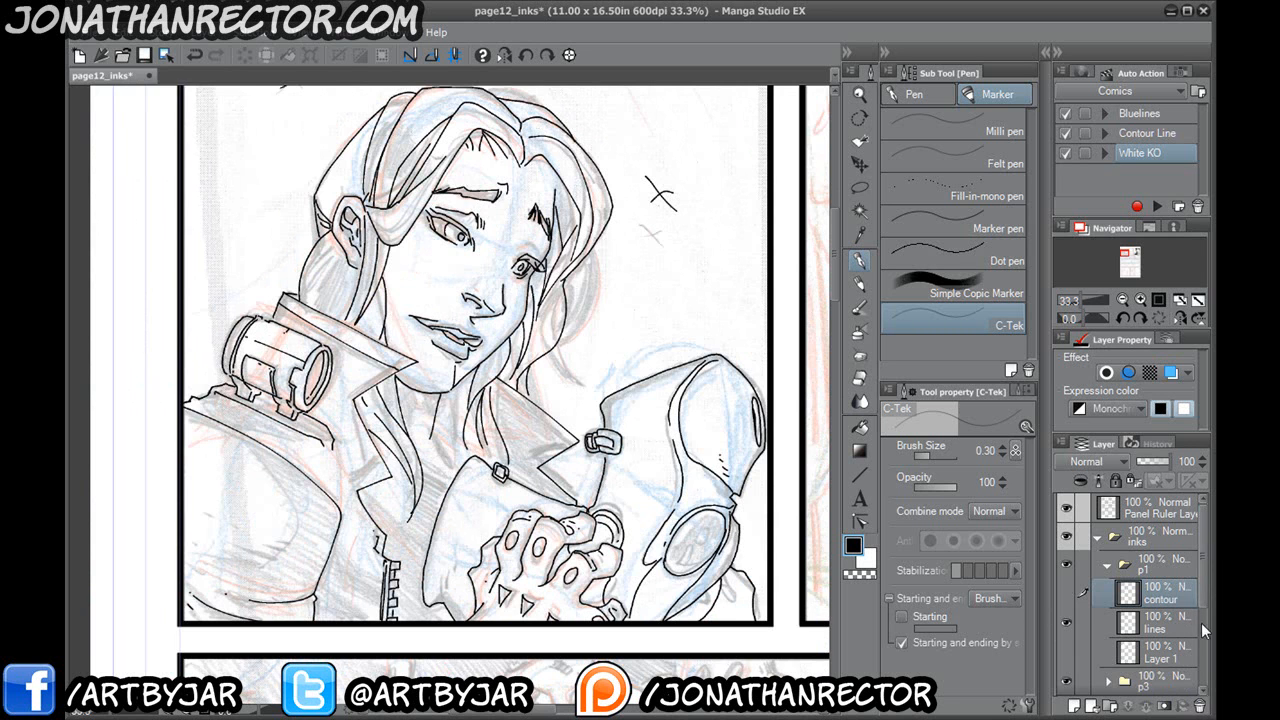
# Hide the pg_9_inks pencil layer and show the contour layer in folder p1.
pyautogui.moveTo(1200, 592); pyautogui.dragTo(1193, 659)
pyautogui.click(1066, 562)
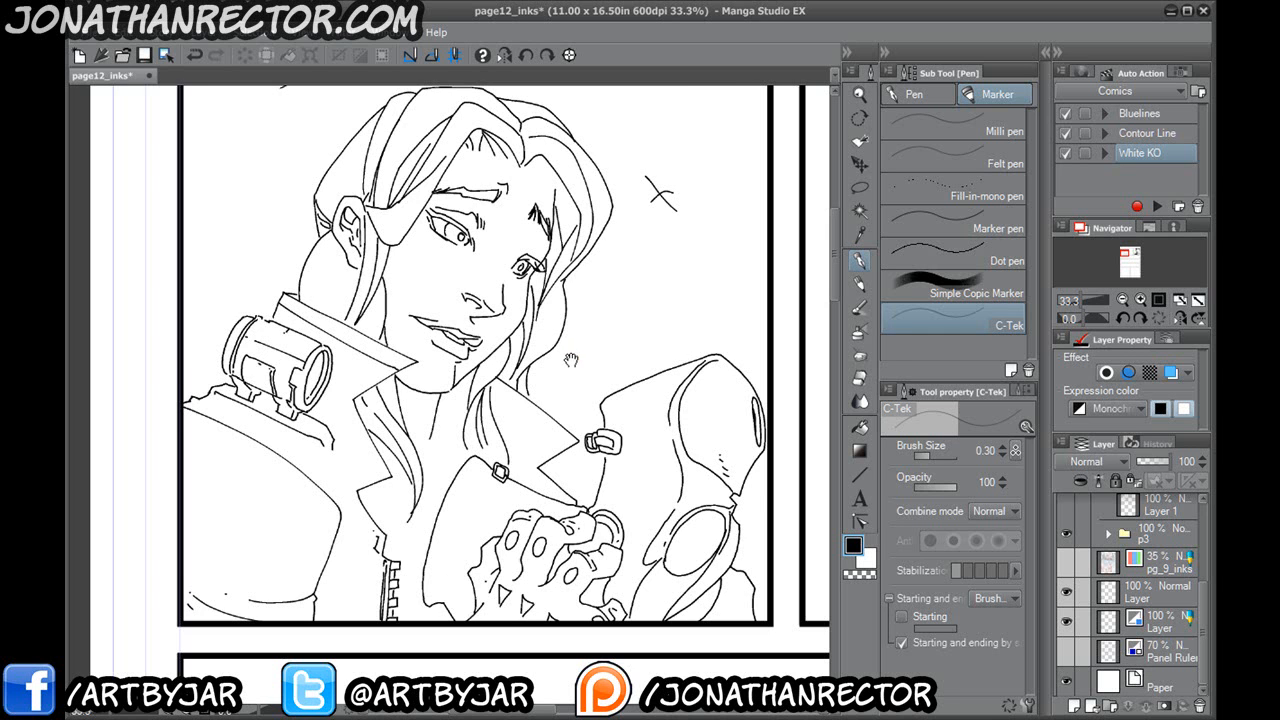
pyautogui.moveTo(567, 359); pyautogui.dragTo(497, 465)
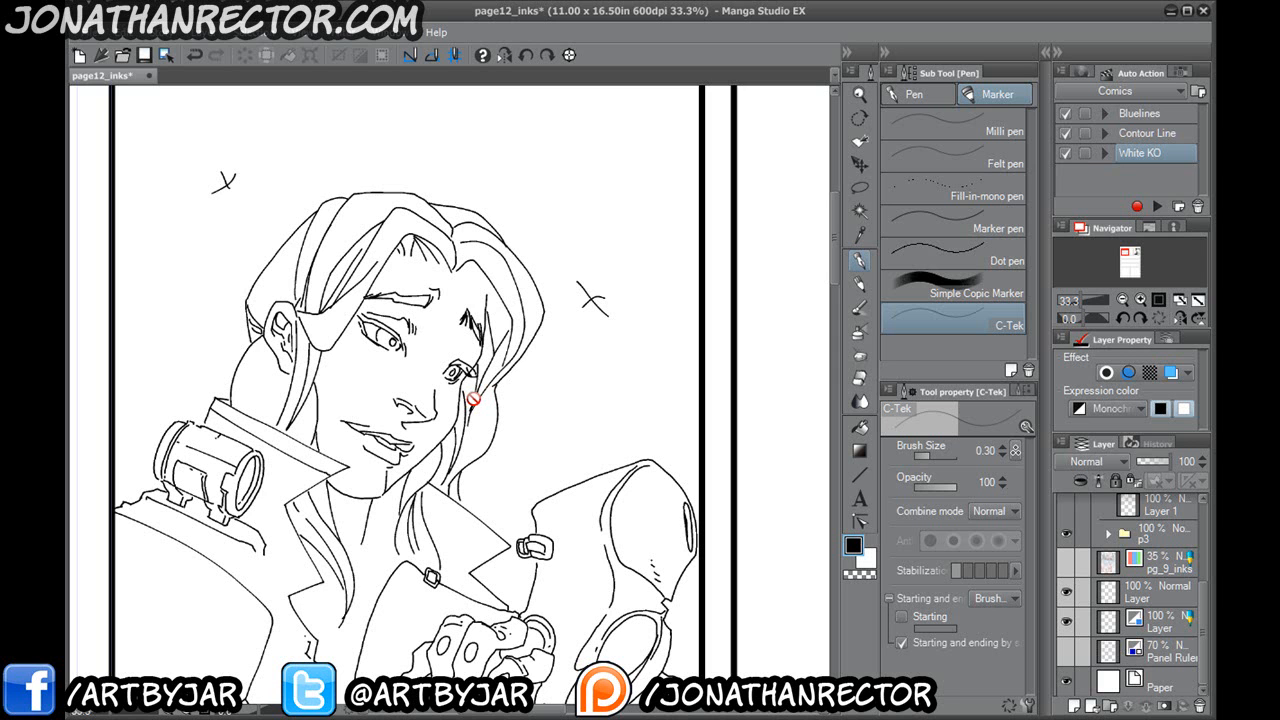
pyautogui.moveTo(453, 460); pyautogui.dragTo(464, 429)
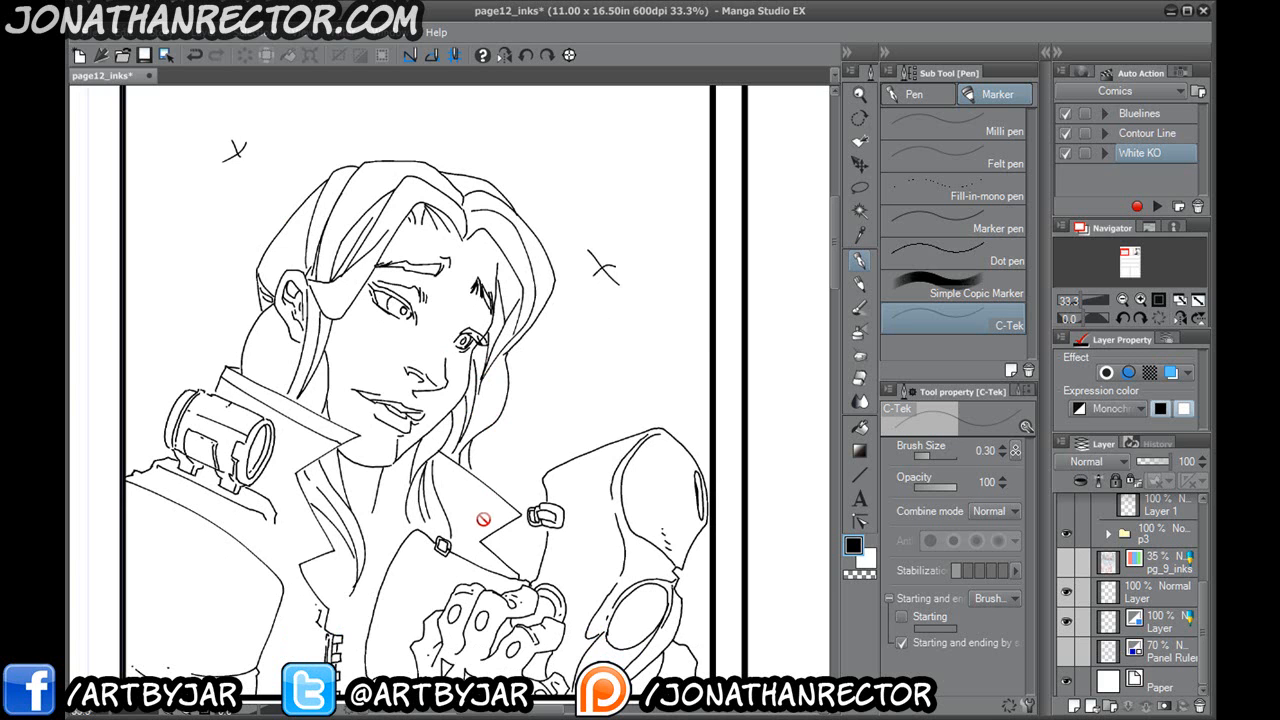
pyautogui.moveTo(1202, 600); pyautogui.dragTo(1200, 518)
pyautogui.click(1066, 587)
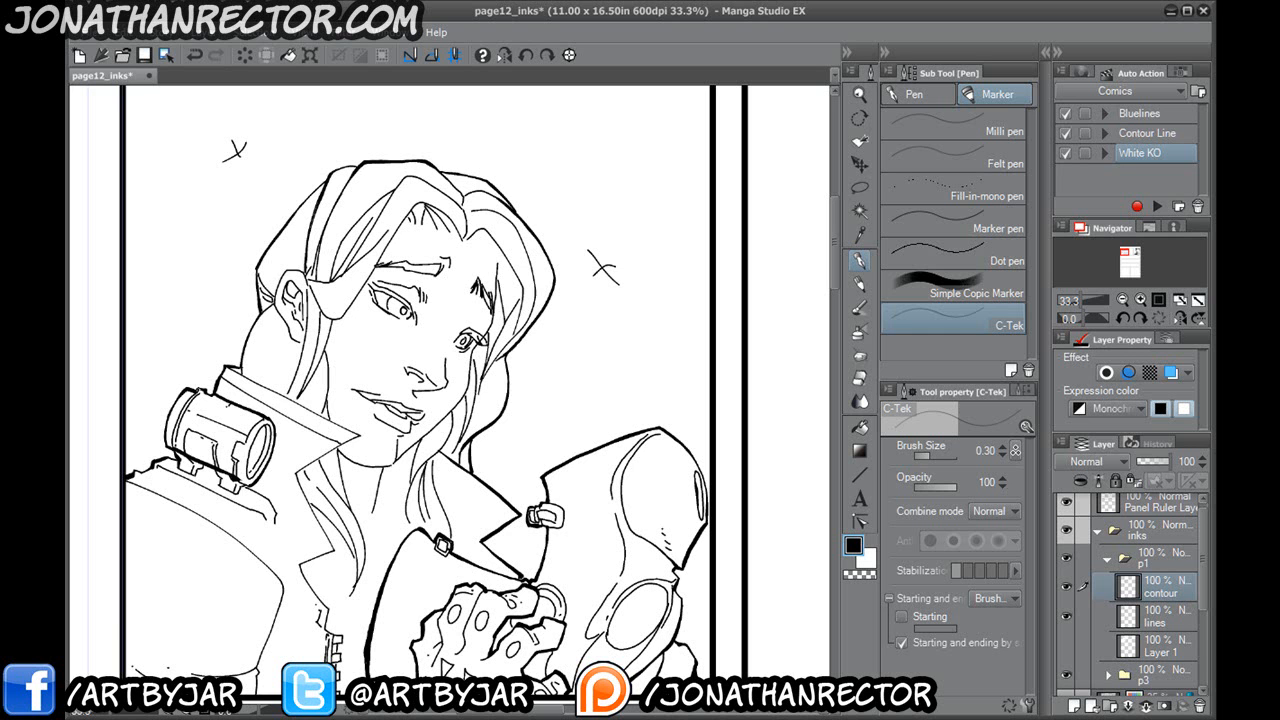
# Examine the finished inks of the masked face in the third panel without the palettes, and return to the woman's panel with them restored.
pyautogui.moveTo(794, 450); pyautogui.dragTo(288, 472)
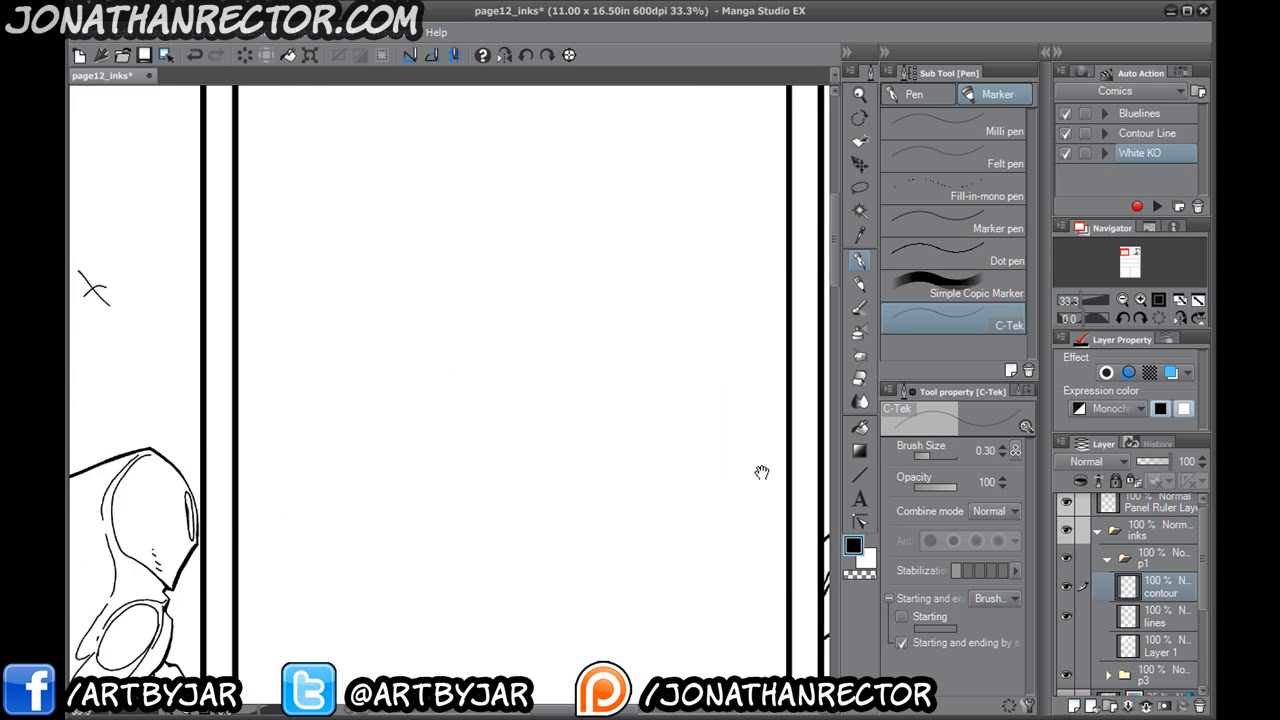
pyautogui.moveTo(680, 457); pyautogui.dragTo(149, 470)
pyautogui.moveTo(396, 559); pyautogui.dragTo(292, 621)
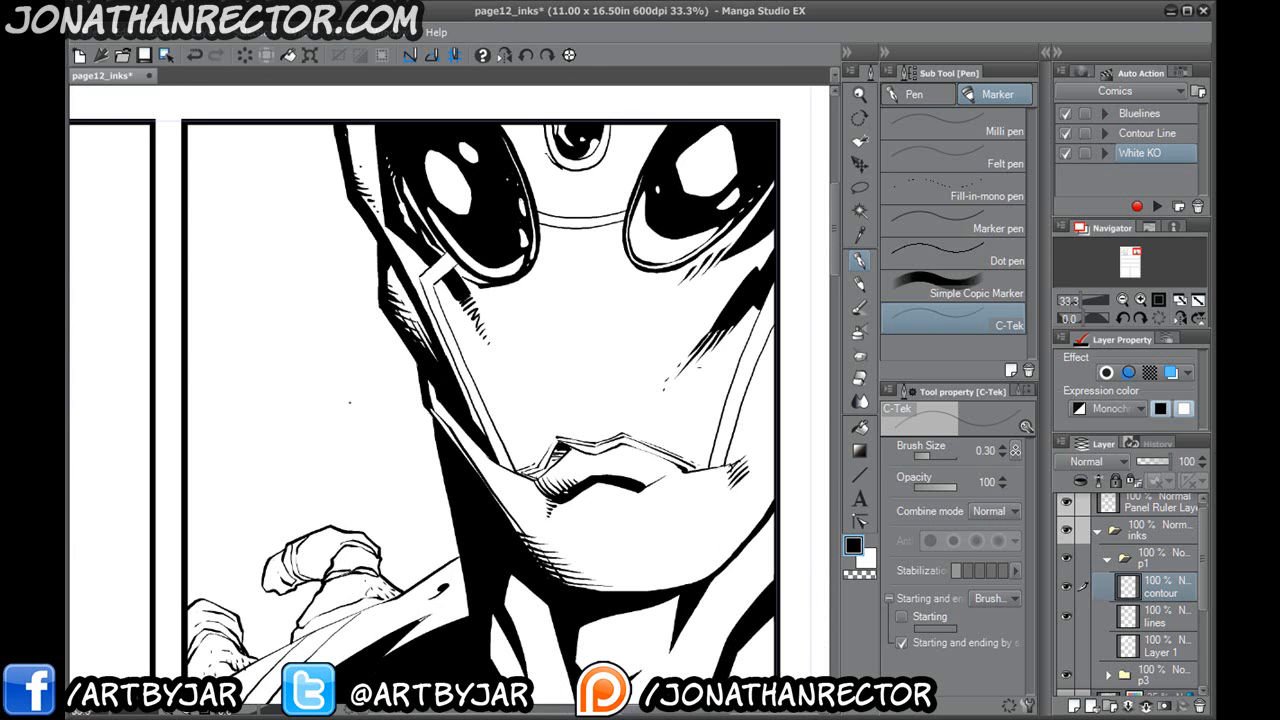
pyautogui.press('Tab')
pyautogui.moveTo(279, 516); pyautogui.dragTo(320, 458)
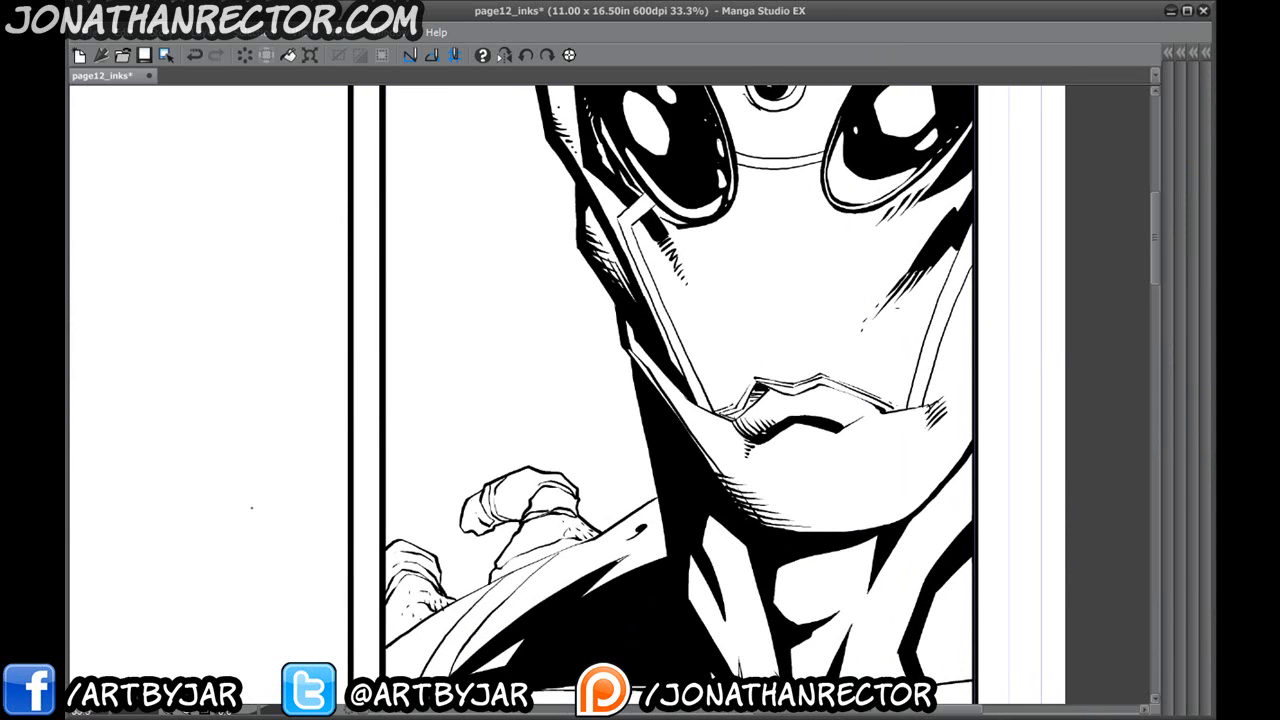
pyautogui.moveTo(220, 531); pyautogui.dragTo(726, 486)
pyautogui.moveTo(123, 545); pyautogui.dragTo(760, 570)
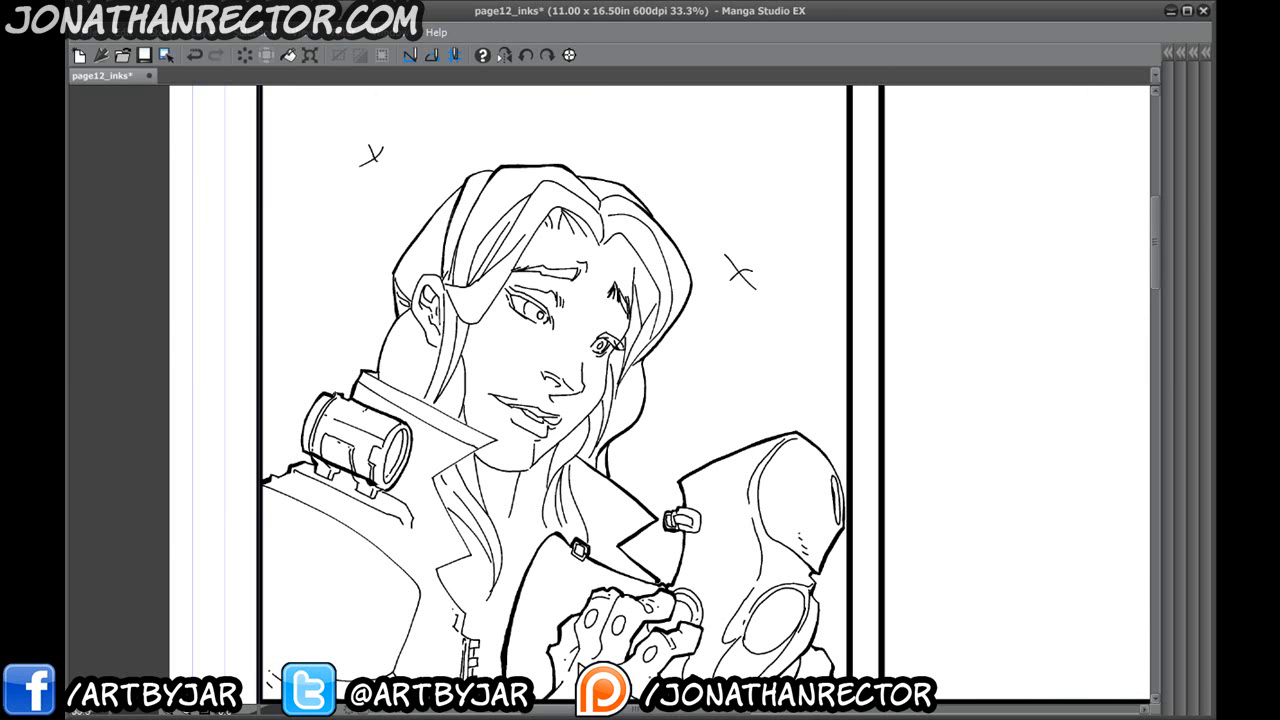
pyautogui.press('Tab')
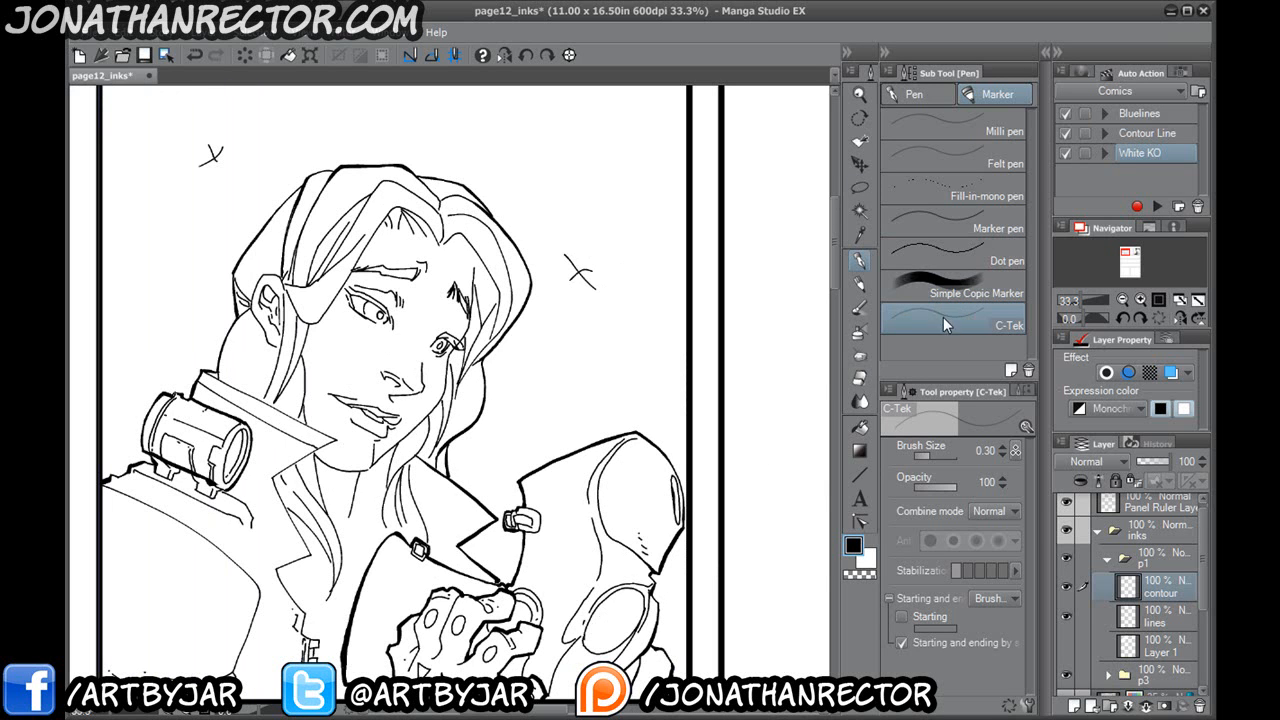
# Try curved test strokes with the Milli pen and the Felt pen beside the woman's head, and undo them all.
pyautogui.click(918, 126)
pyautogui.moveTo(645, 323)
pyautogui.mouseDown()
pyautogui.moveTo(618, 341)
pyautogui.moveTo(599, 377)
pyautogui.moveTo(561, 323)
pyautogui.mouseUp()
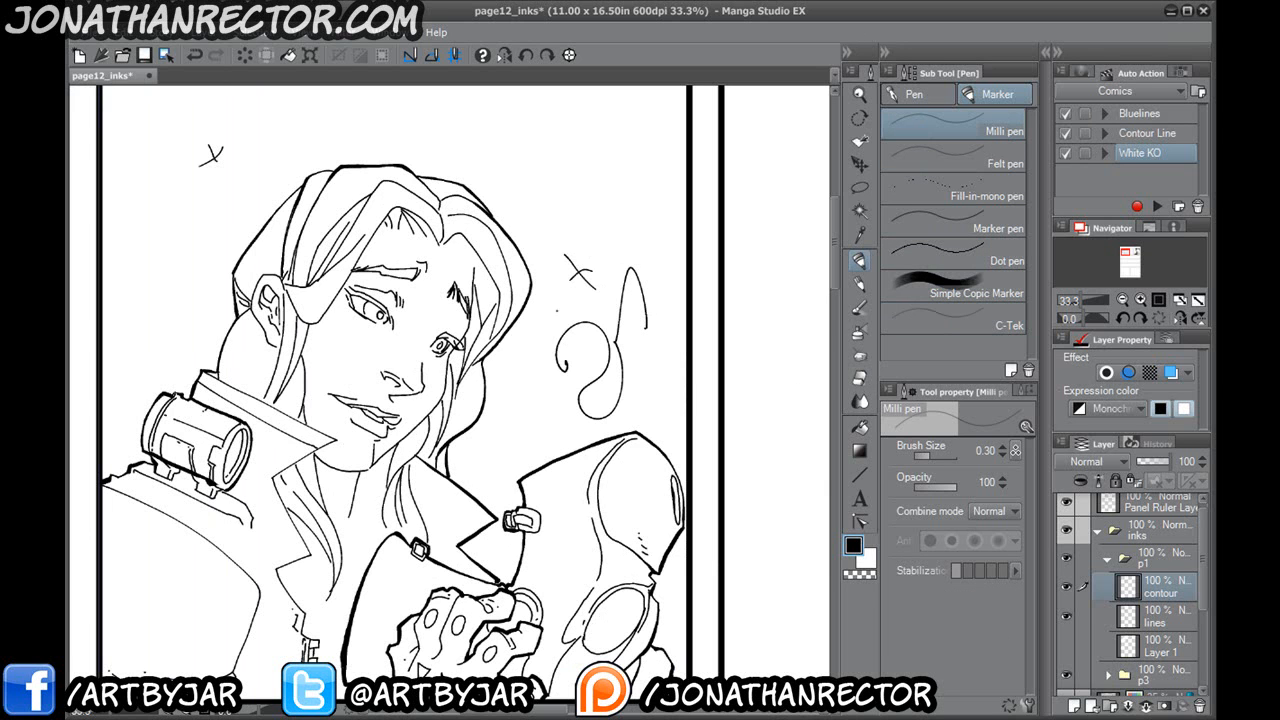
pyautogui.click(920, 163)
pyautogui.moveTo(600, 140)
pyautogui.mouseDown()
pyautogui.moveTo(612, 222)
pyautogui.moveTo(618, 205)
pyautogui.mouseUp()
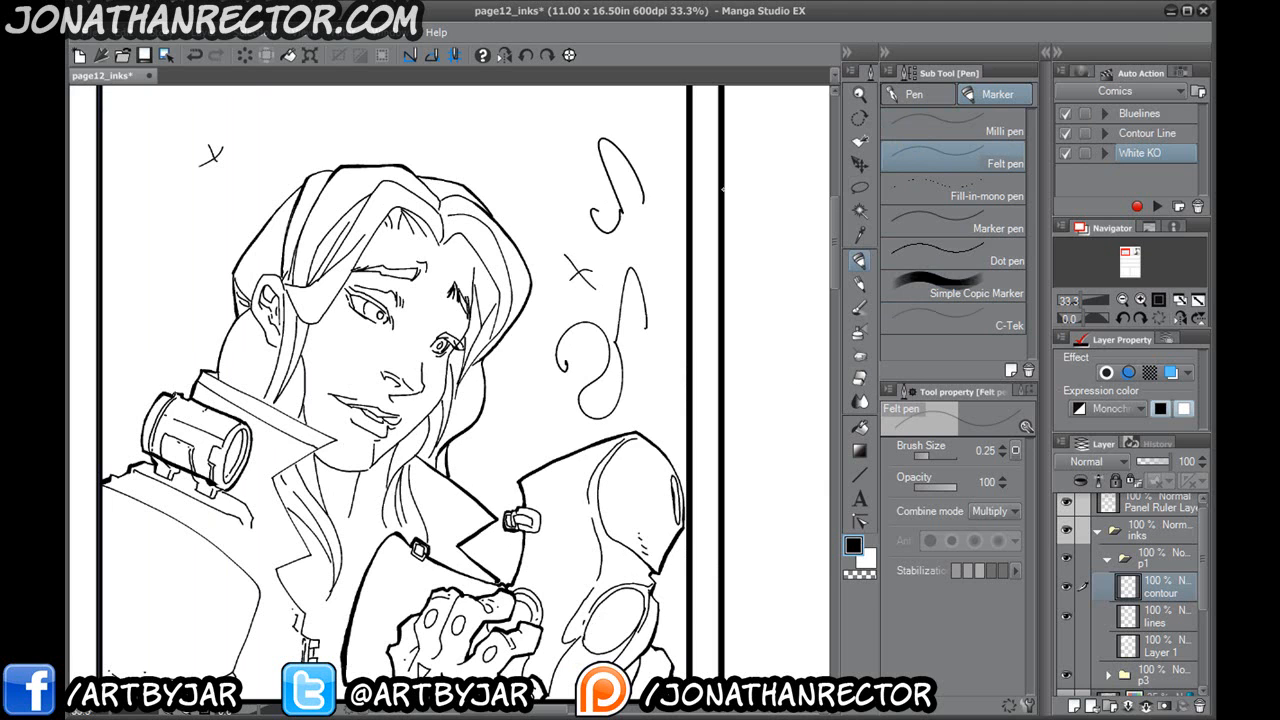
pyautogui.hotkey('ctrl', 'z')
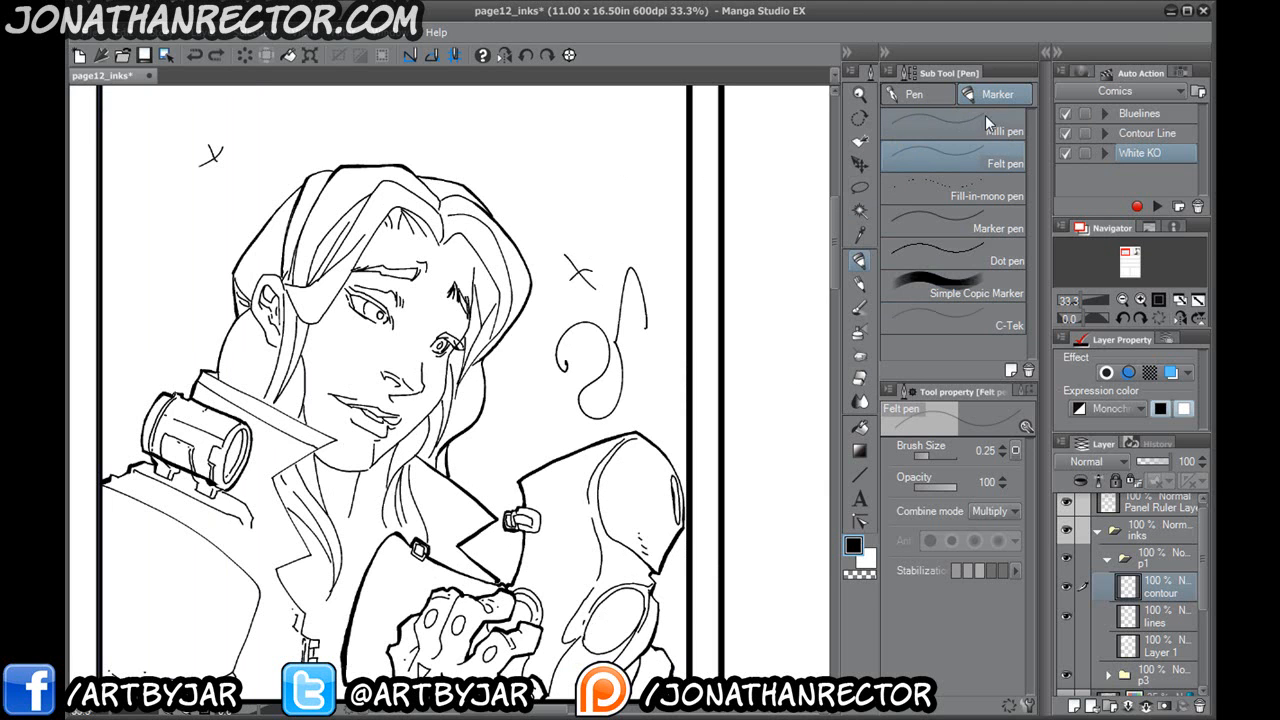
pyautogui.moveTo(656, 242)
pyautogui.mouseDown()
pyautogui.moveTo(603, 197)
pyautogui.moveTo(600, 237)
pyautogui.mouseUp()
pyautogui.hotkey('ctrl', 'z')
pyautogui.hotkey('ctrl', 'z')
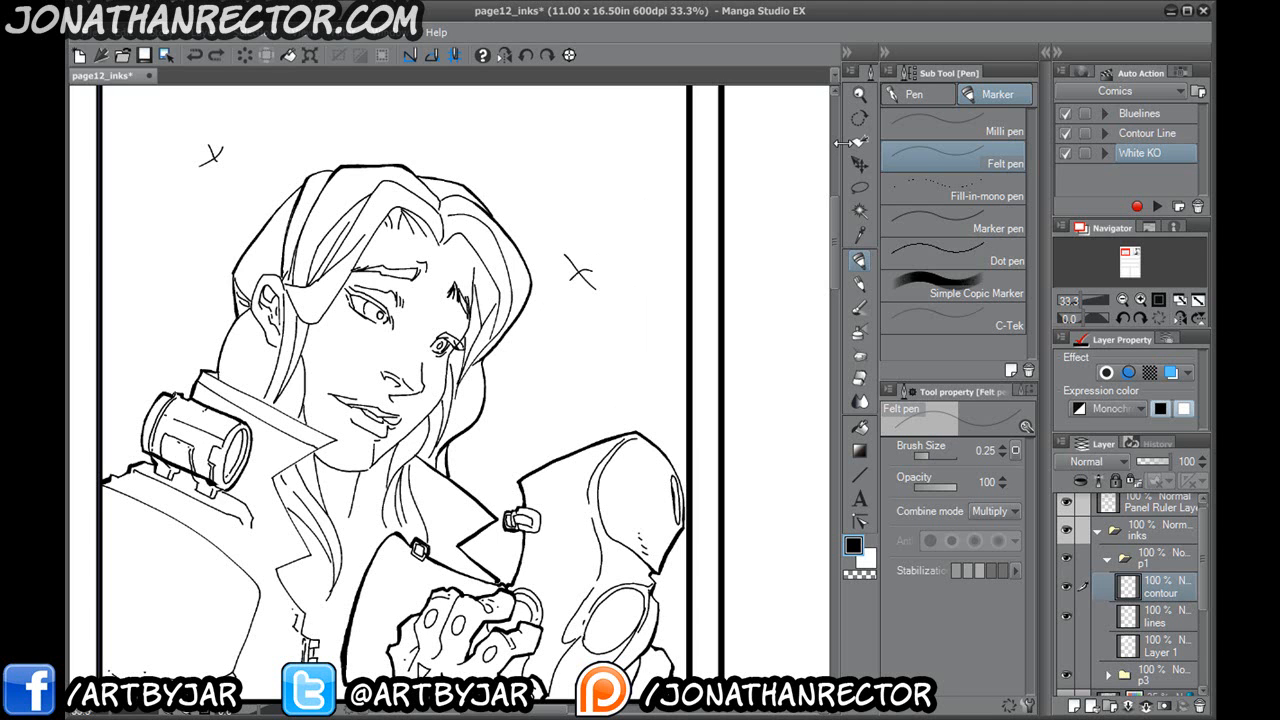
# Try thin and thick Mapping pen strokes in the empty area beside the woman's head, and undo them.
pyautogui.click(926, 96)
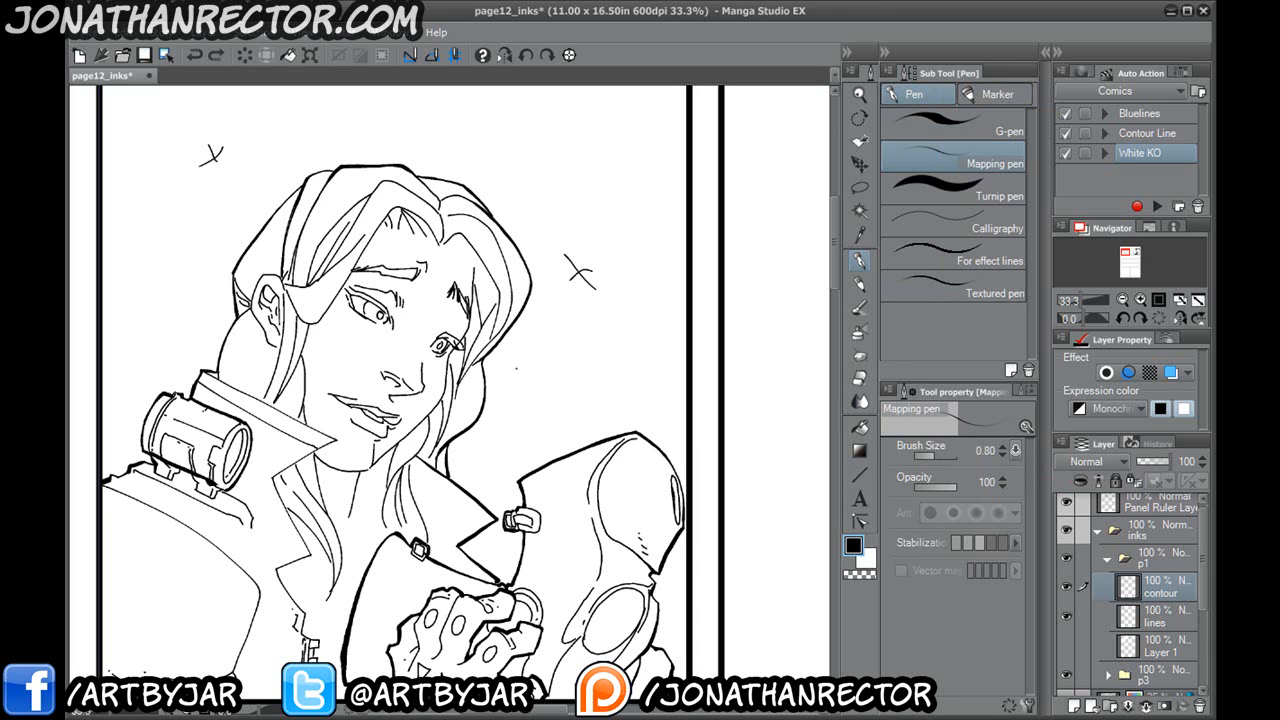
pyautogui.moveTo(650, 152)
pyautogui.mouseDown()
pyautogui.moveTo(657, 298)
pyautogui.moveTo(636, 304)
pyautogui.moveTo(588, 372)
pyautogui.moveTo(582, 258)
pyautogui.moveTo(553, 213)
pyautogui.moveTo(561, 402)
pyautogui.moveTo(546, 427)
pyautogui.moveTo(545, 370)
pyautogui.moveTo(533, 364)
pyautogui.moveTo(519, 440)
pyautogui.moveTo(520, 352)
pyautogui.moveTo(629, 382)
pyautogui.moveTo(569, 330)
pyautogui.moveTo(590, 390)
pyautogui.mouseUp()
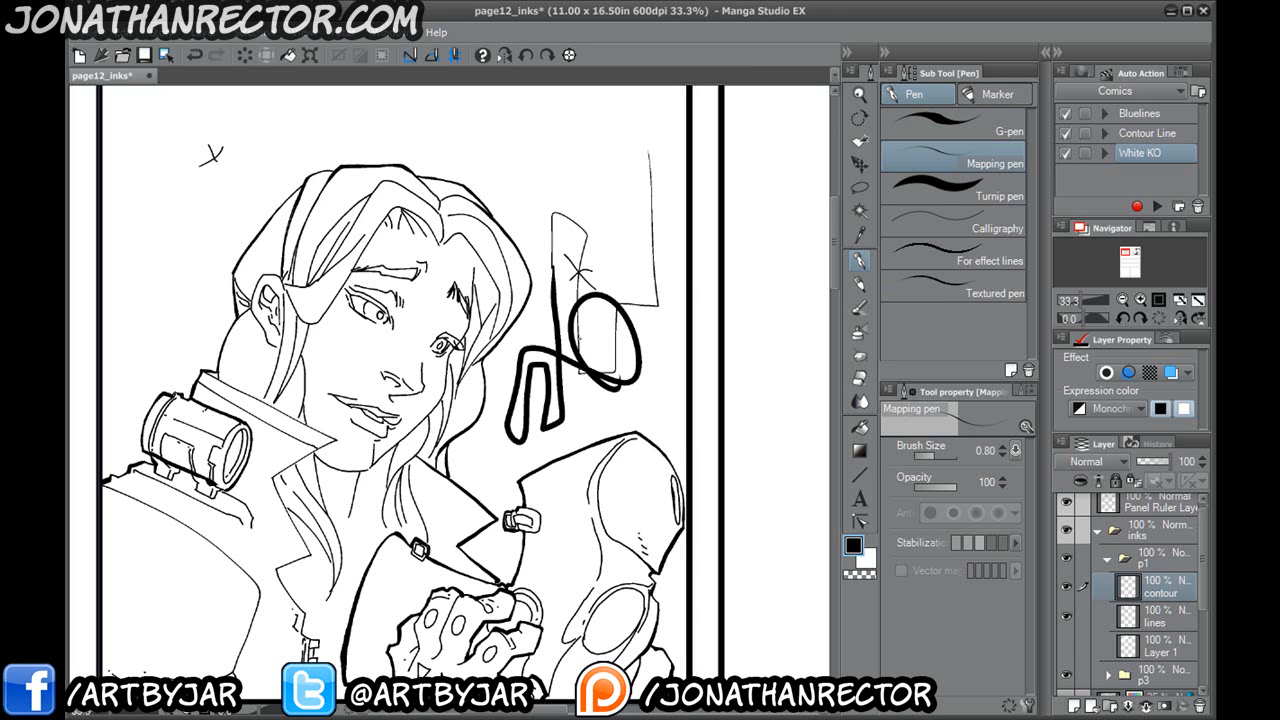
pyautogui.hotkey('ctrl', 'z')
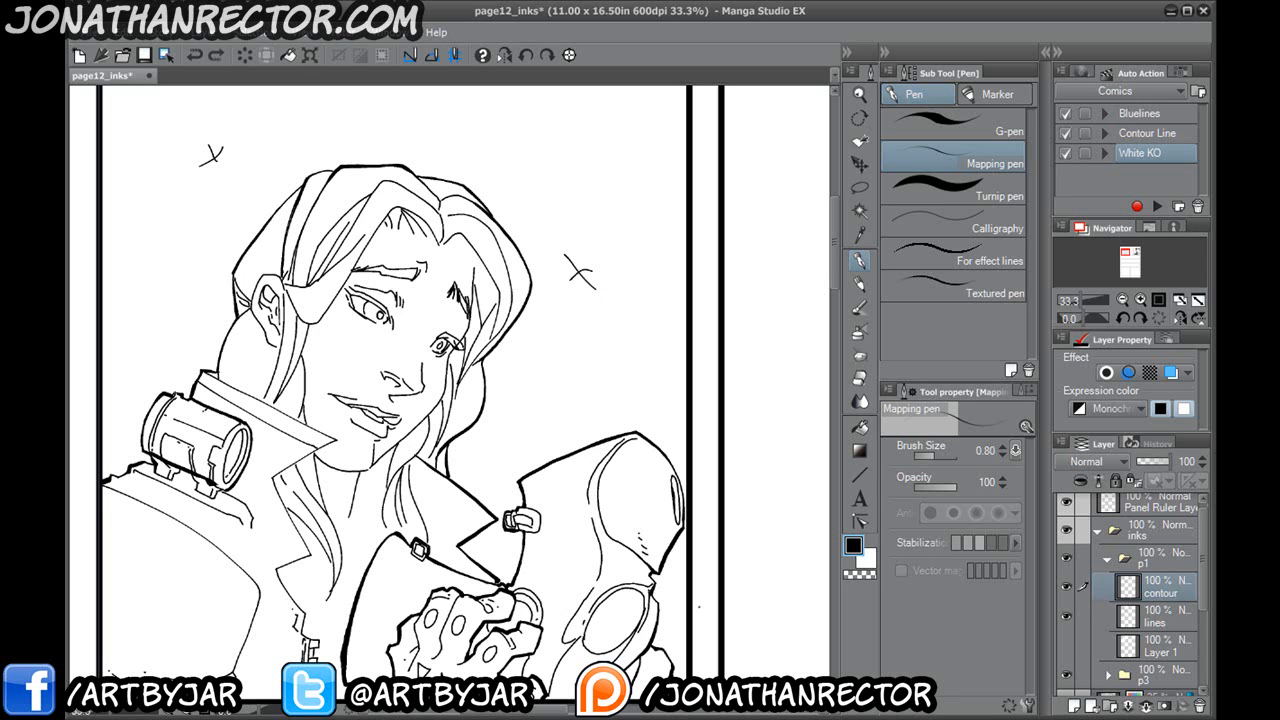
# Hide and reshow the contour layer to compare line weights, and show Layer 1 in folder p1.
pyautogui.click(1068, 587)
pyautogui.click(1069, 587)
pyautogui.hotkey('ctrl', '-')
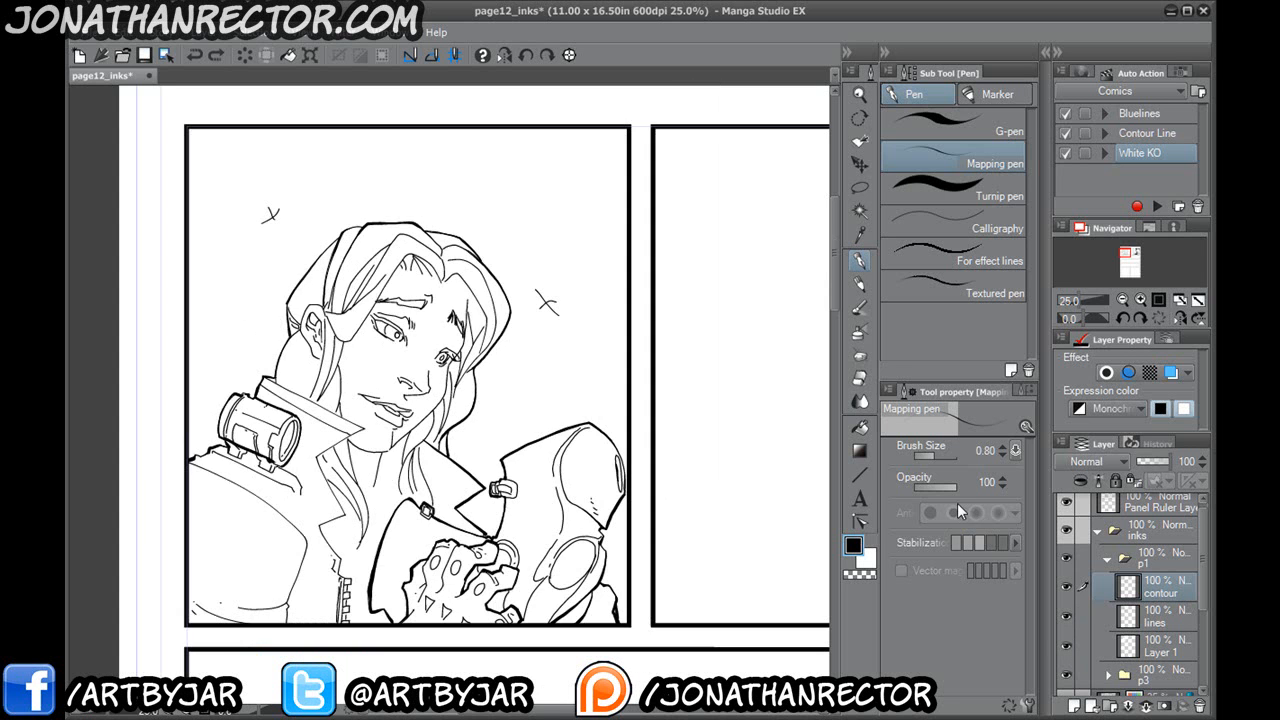
# Try moving the whole p1 folder's artwork into the third panel with Layer translation, and return it to the first panel.
pyautogui.hotkey('ctrl', '-')
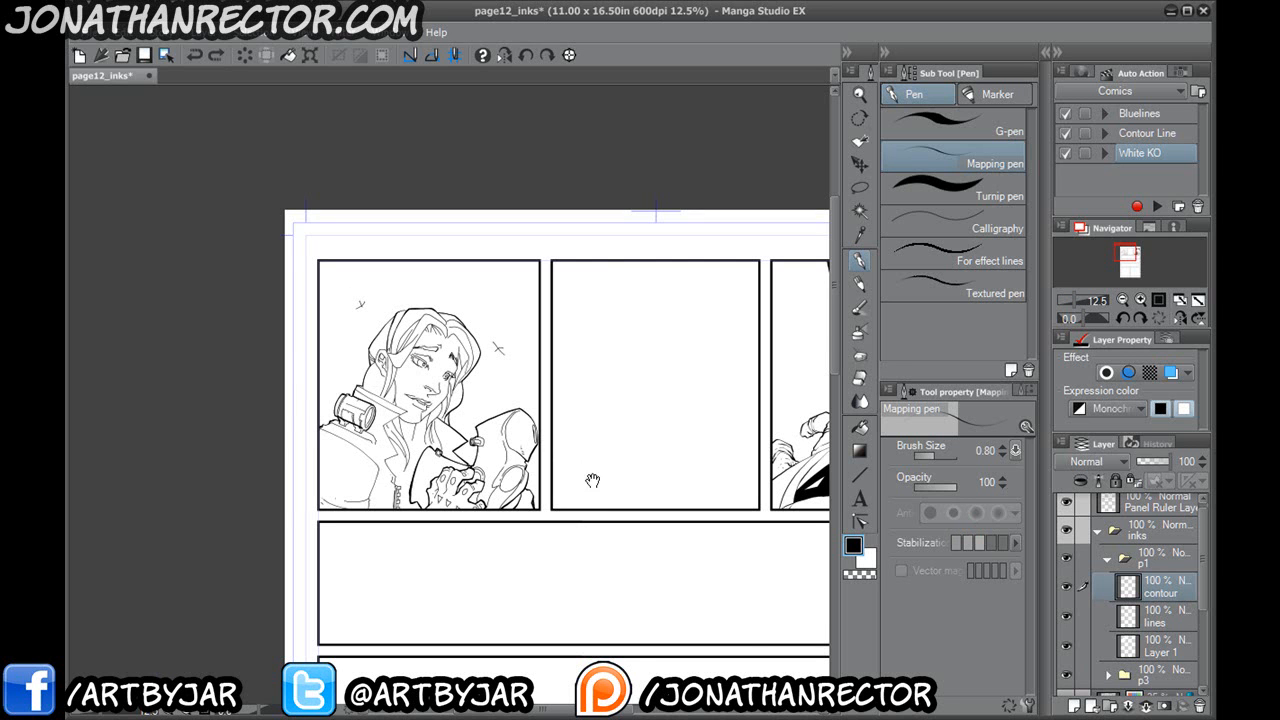
pyautogui.moveTo(580, 488); pyautogui.dragTo(425, 477)
pyautogui.click(1150, 560)
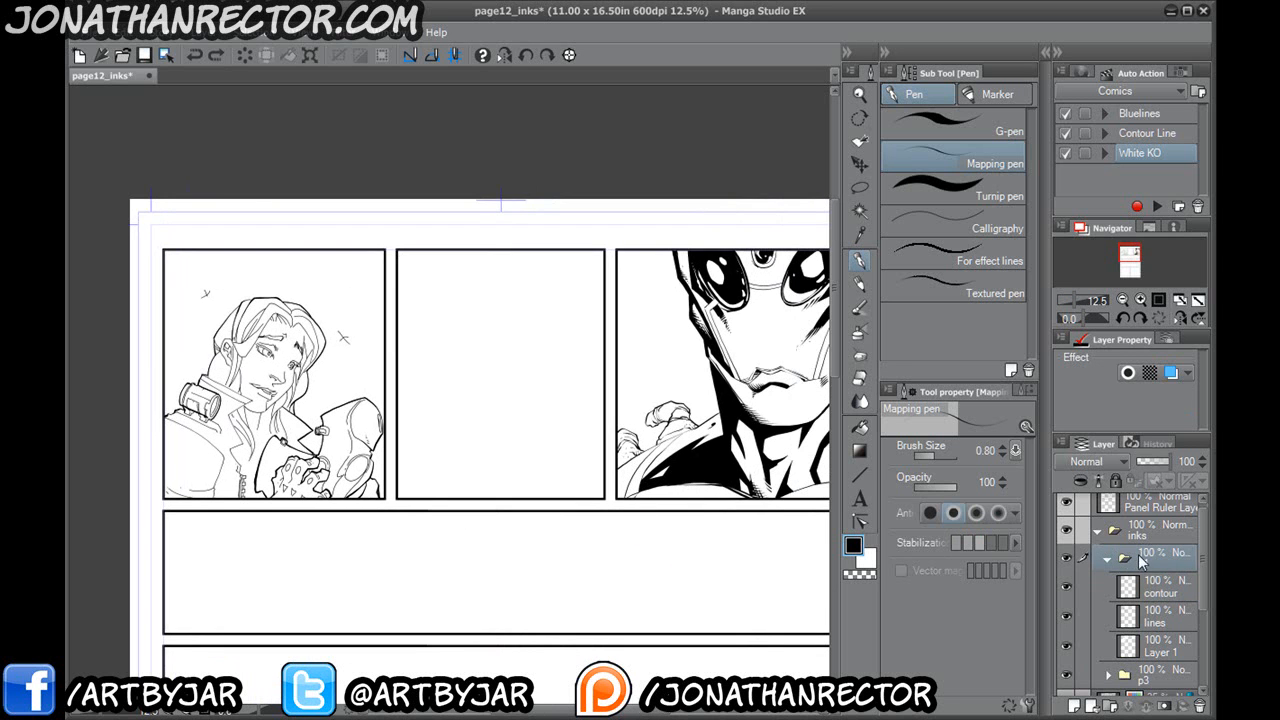
pyautogui.moveTo(606, 463); pyautogui.dragTo(557, 466)
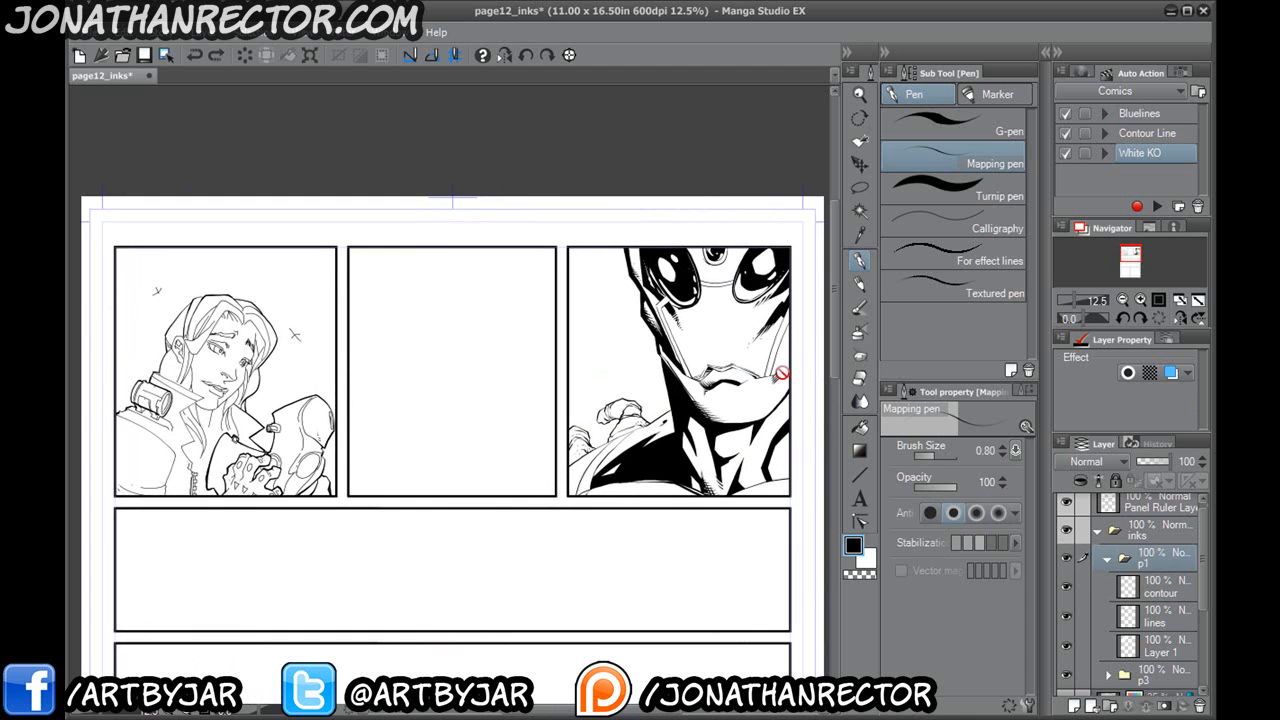
pyautogui.click(860, 163)
pyautogui.moveTo(232, 529); pyautogui.dragTo(710, 573)
pyautogui.moveTo(685, 522); pyautogui.dragTo(644, 406)
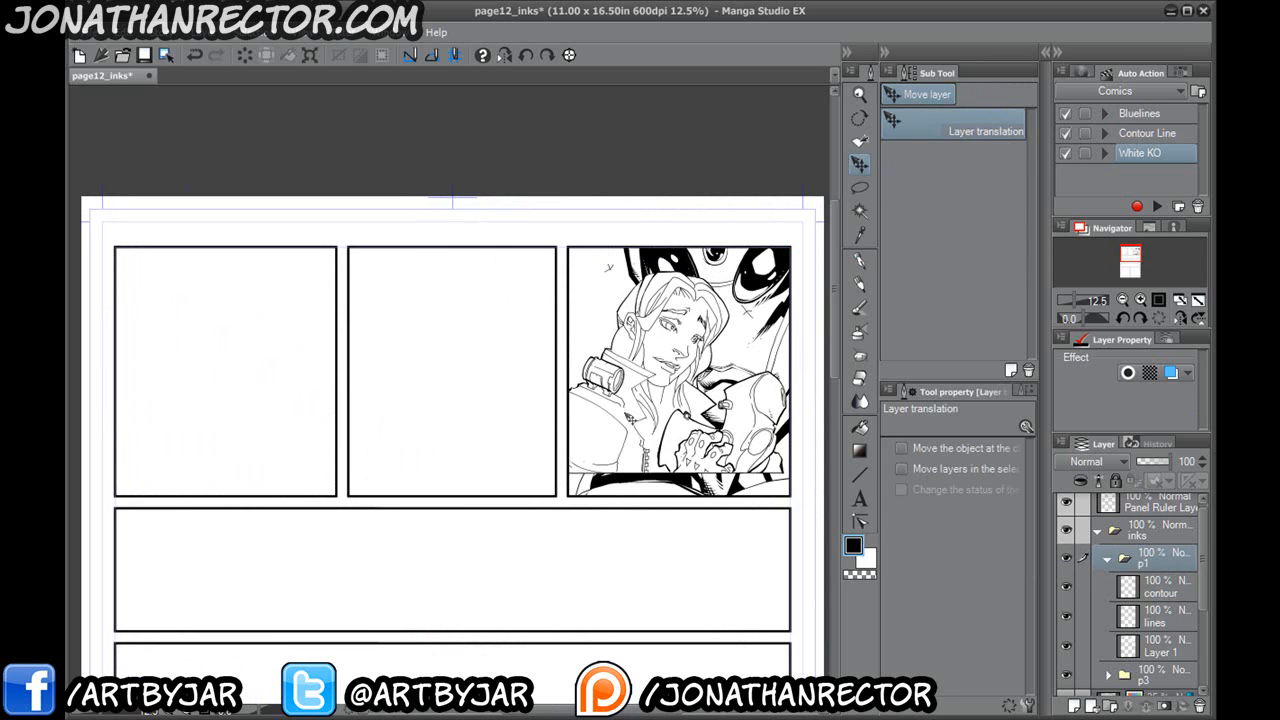
pyautogui.moveTo(705, 416); pyautogui.dragTo(668, 477)
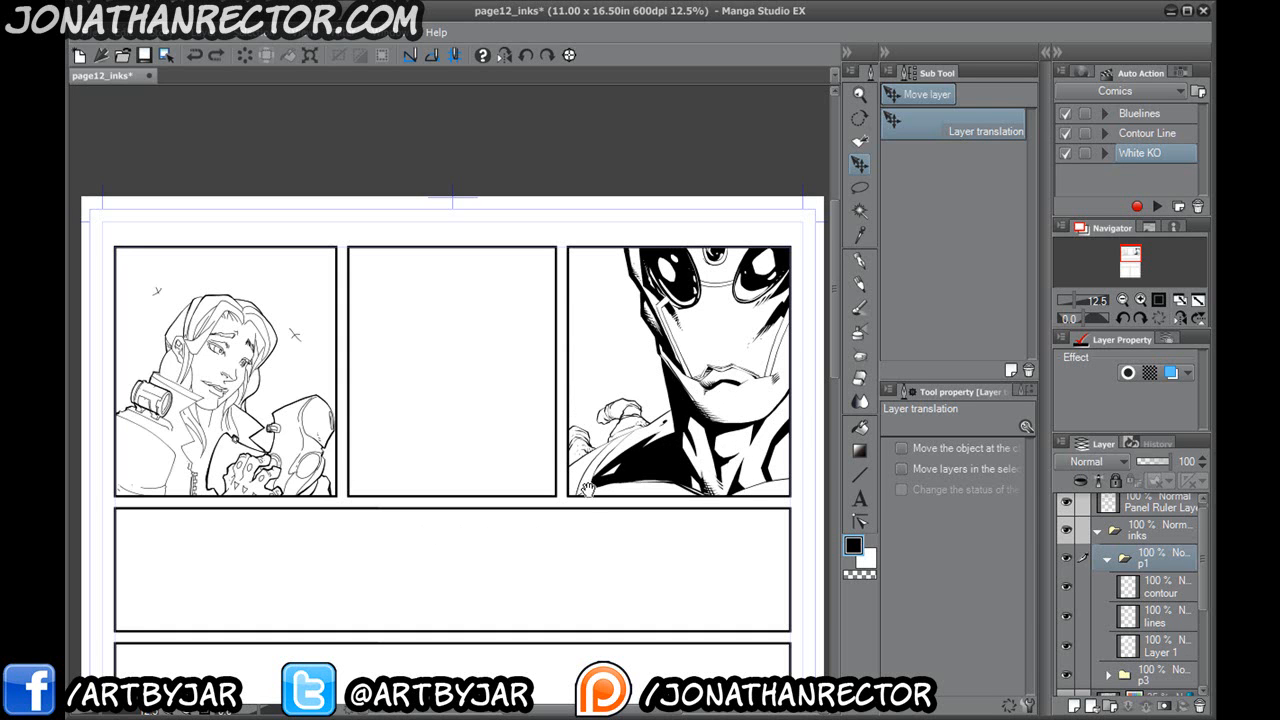
# Examine folder p3's contents for the third panel, switching its Layer 2 off and back on, and collapse the folder.
pyautogui.moveTo(586, 486); pyautogui.dragTo(576, 484)
pyautogui.moveTo(572, 376); pyautogui.dragTo(562, 376)
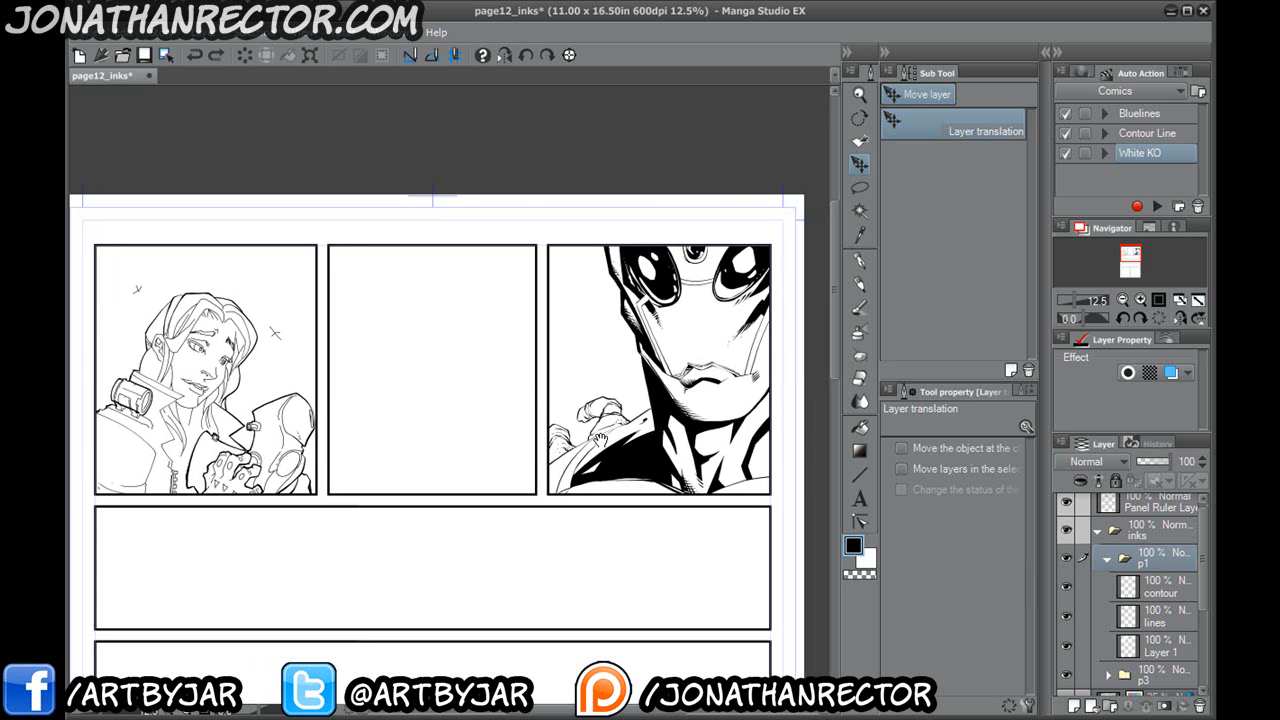
pyautogui.scroll(2, 562, 376)
pyautogui.moveTo(660, 459); pyautogui.dragTo(448, 480)
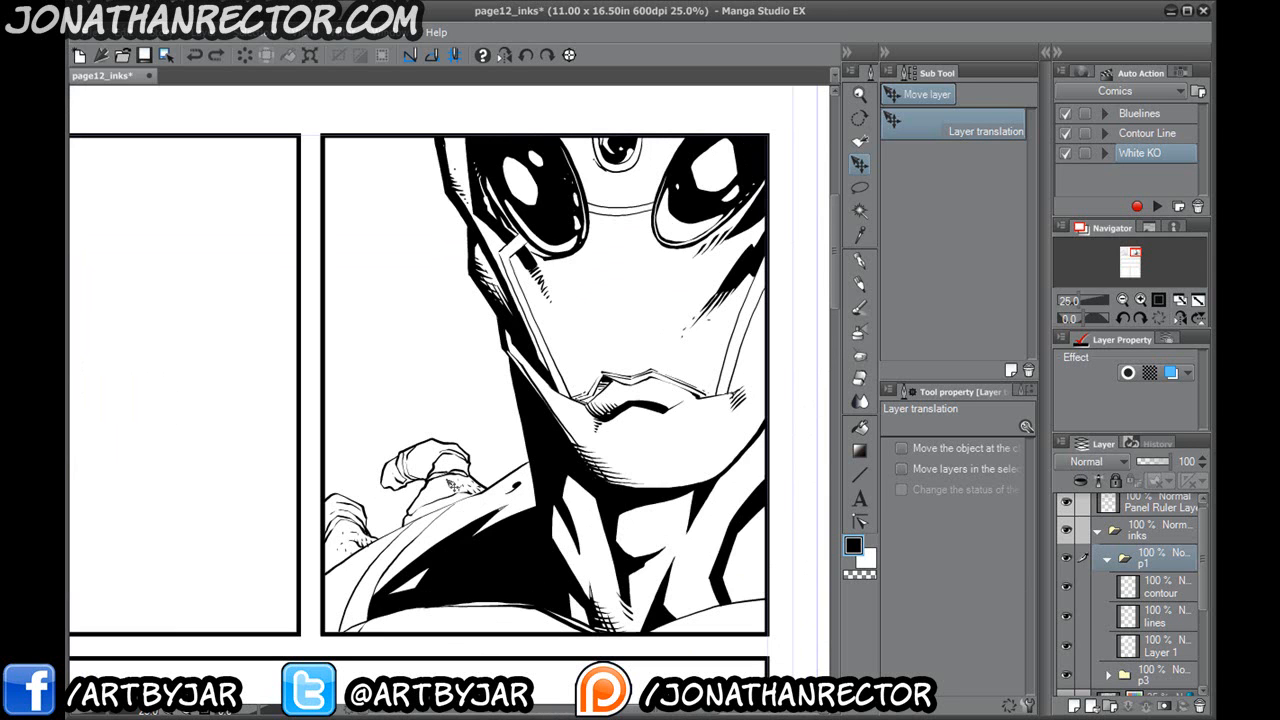
pyautogui.scroll(-3, 1160, 590)
pyautogui.click(1107, 564)
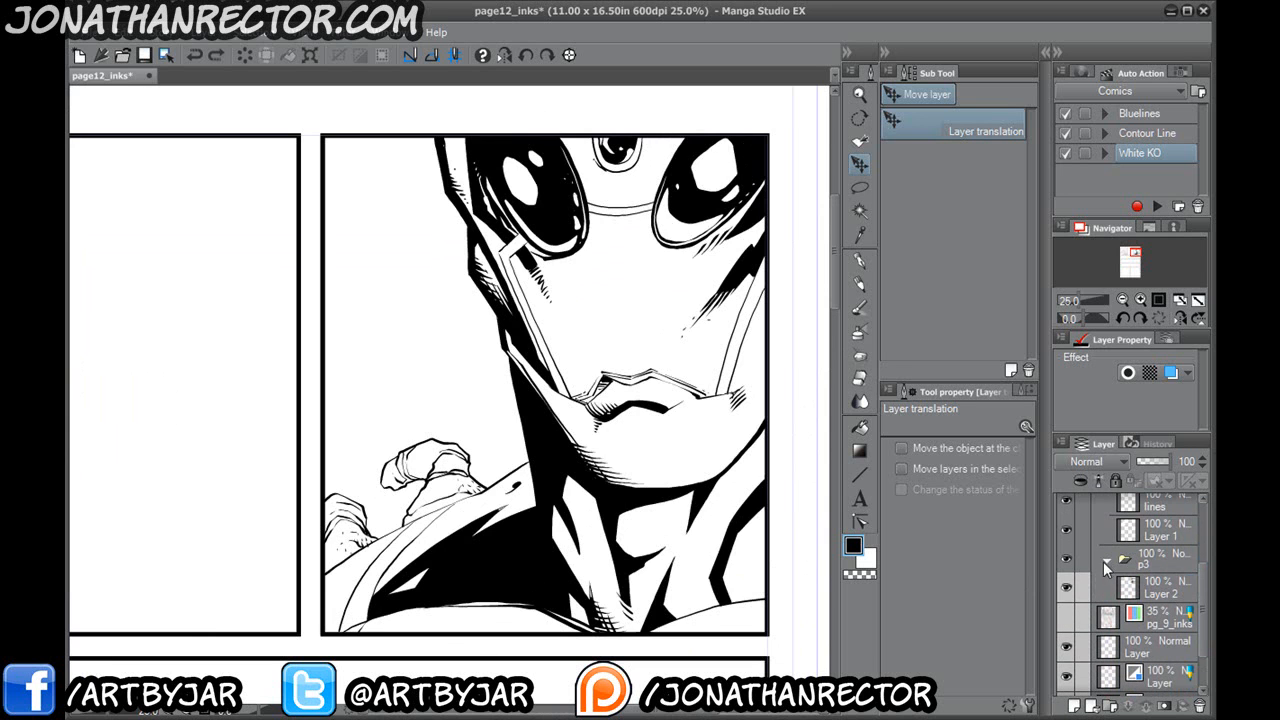
pyautogui.click(1067, 586)
pyautogui.click(1068, 587)
pyautogui.click(1107, 562)
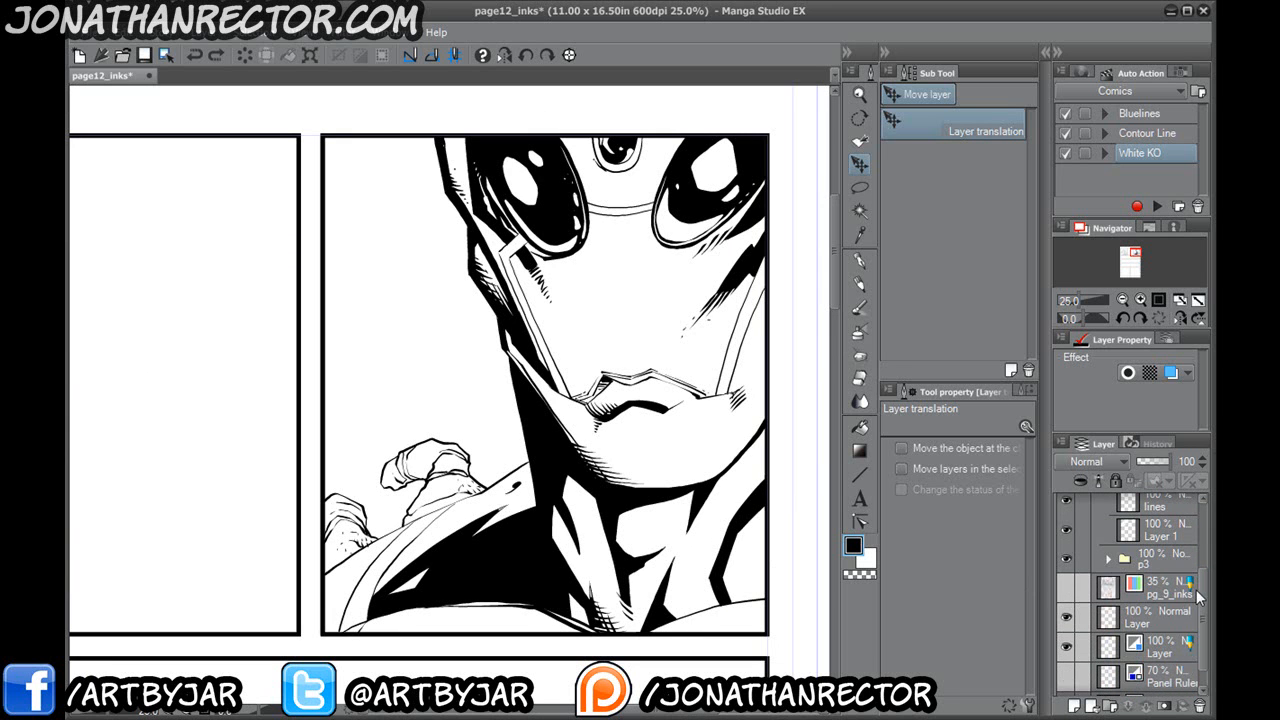
pyautogui.scroll(3, 1197, 543)
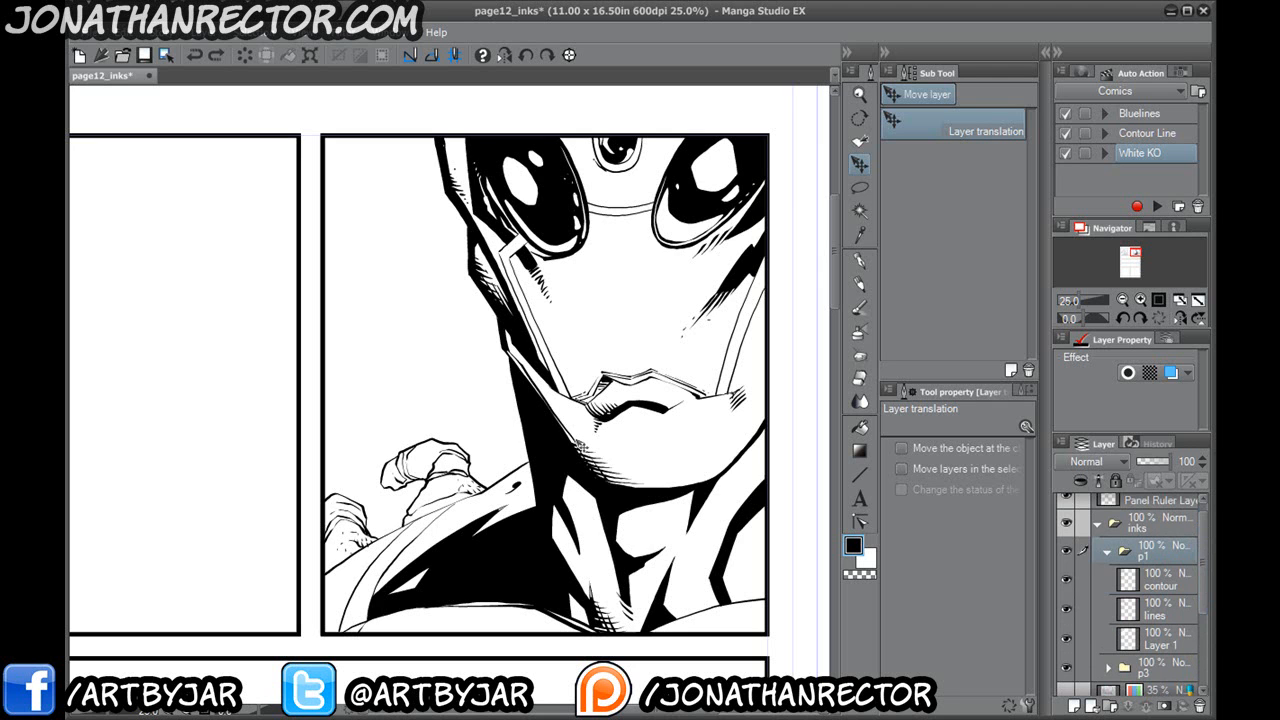
# Select the pg_9_inks pencil layer and make it visible over the lower panels.
pyautogui.moveTo(353, 552); pyautogui.dragTo(551, 174)
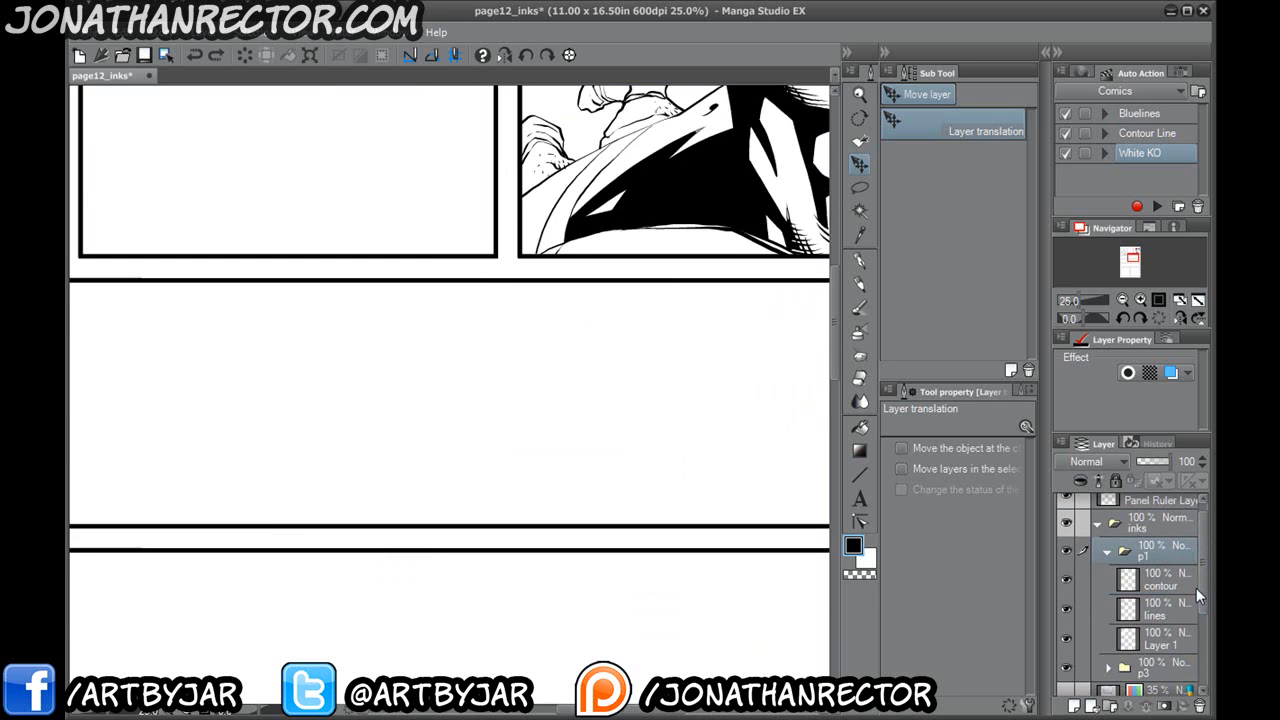
pyautogui.scroll(-3, 1194, 590)
pyautogui.click(1090, 620)
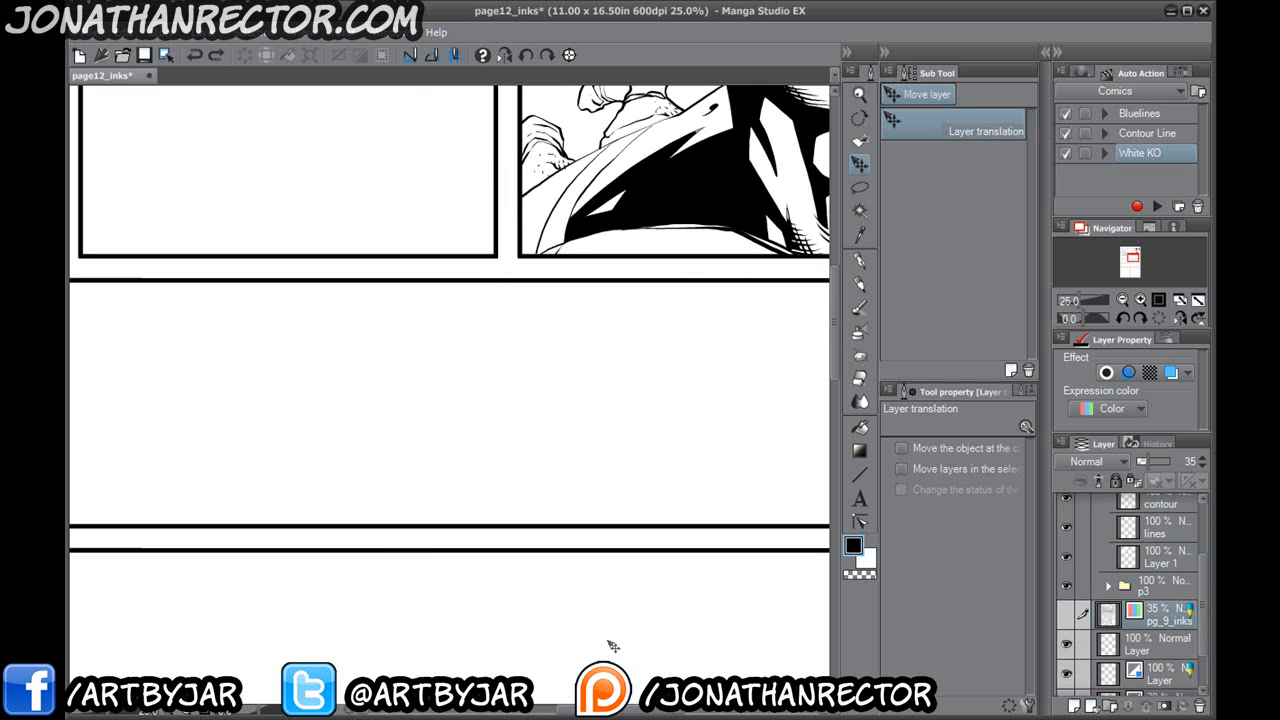
pyautogui.click(1067, 616)
pyautogui.moveTo(150, 377); pyautogui.dragTo(370, 437)
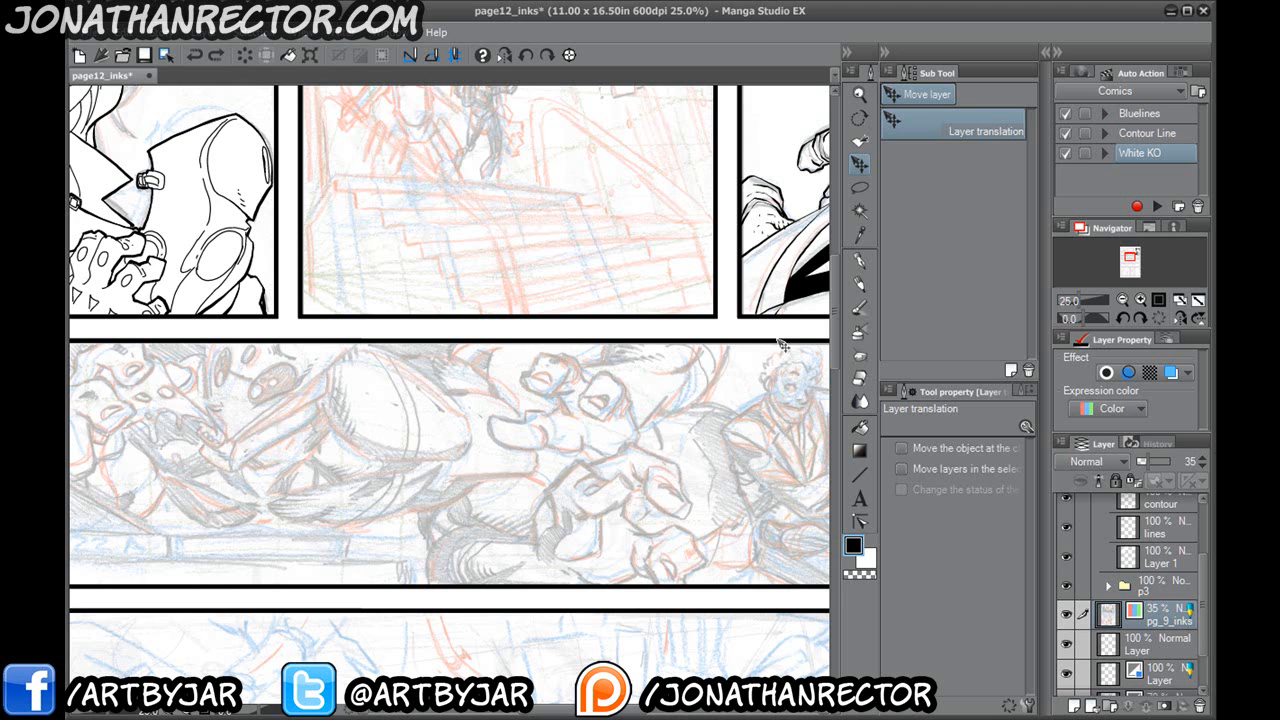
# Switch to the C-Tek marker for inking.
pyautogui.click(859, 261)
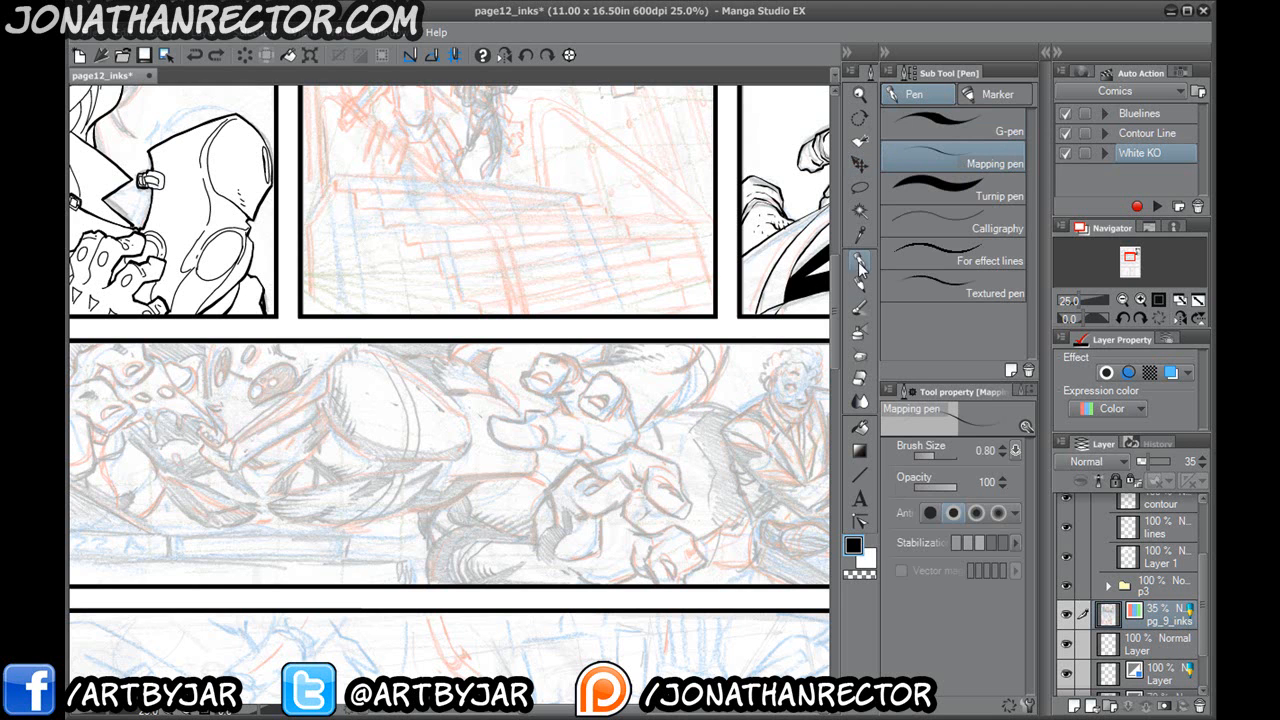
pyautogui.click(980, 96)
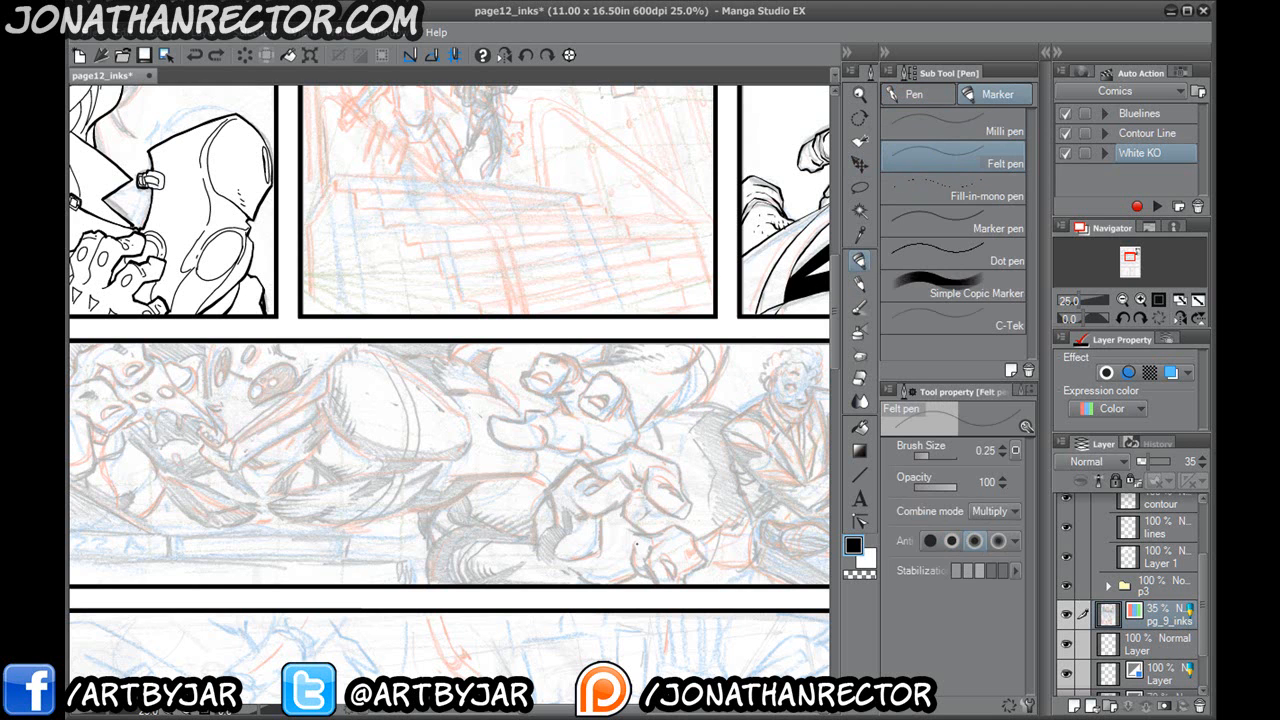
pyautogui.click(983, 320)
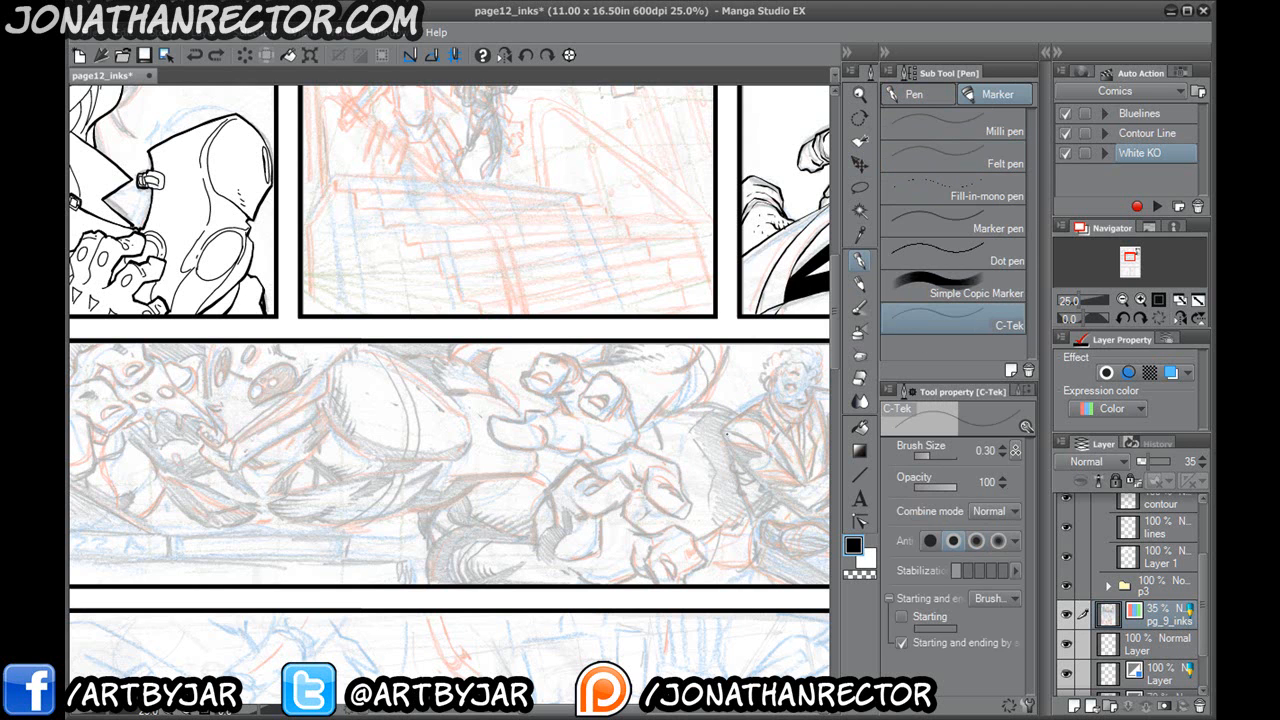
# Collapse folder p1, create a layer folder named p4 above the pg_9_inks layer, and nest a new folder inside it.
pyautogui.moveTo(1201, 592); pyautogui.dragTo(1197, 534)
pyautogui.click(1107, 566)
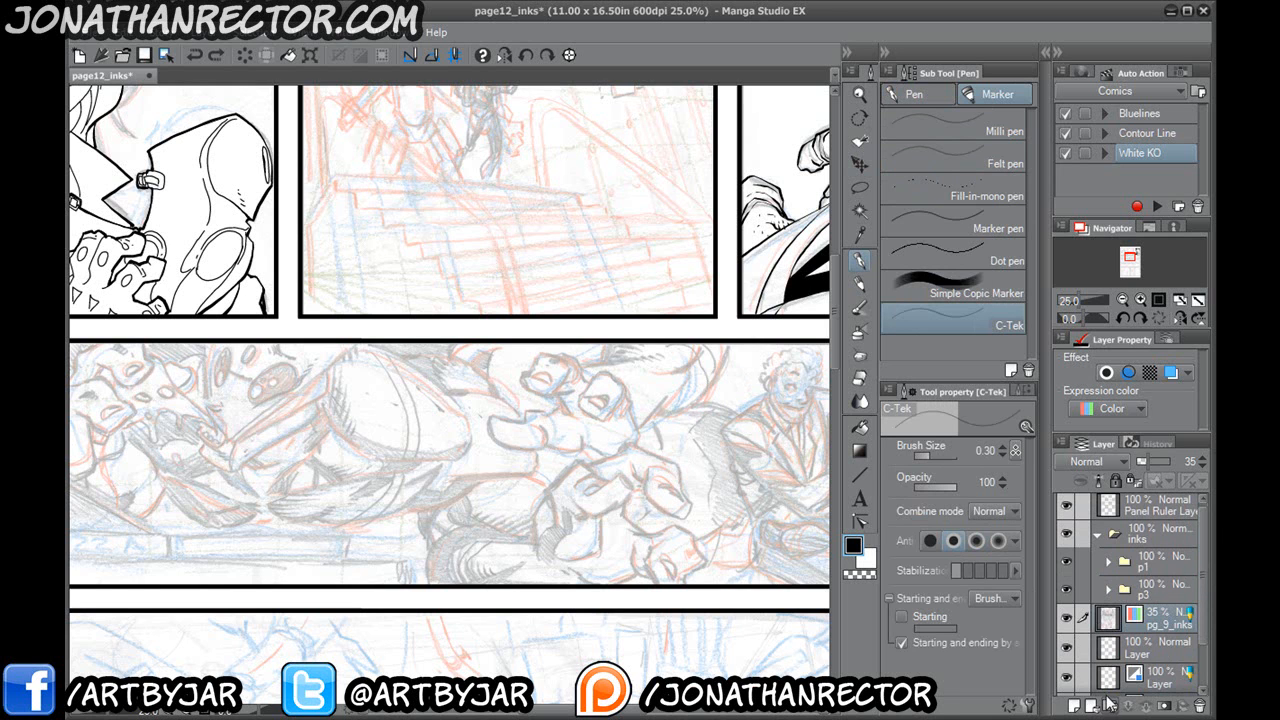
pyautogui.click(1107, 705)
pyautogui.doubleClick(1137, 623)
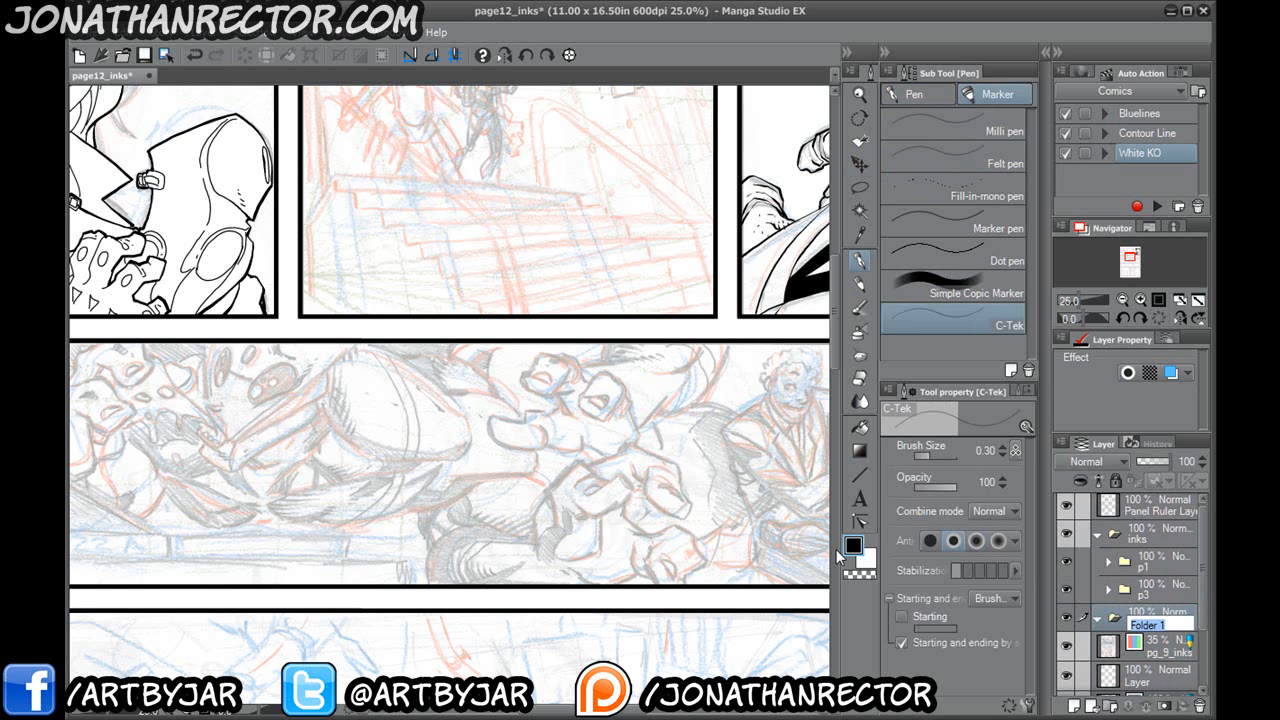
pyautogui.write('p4')
pyautogui.press('Return')
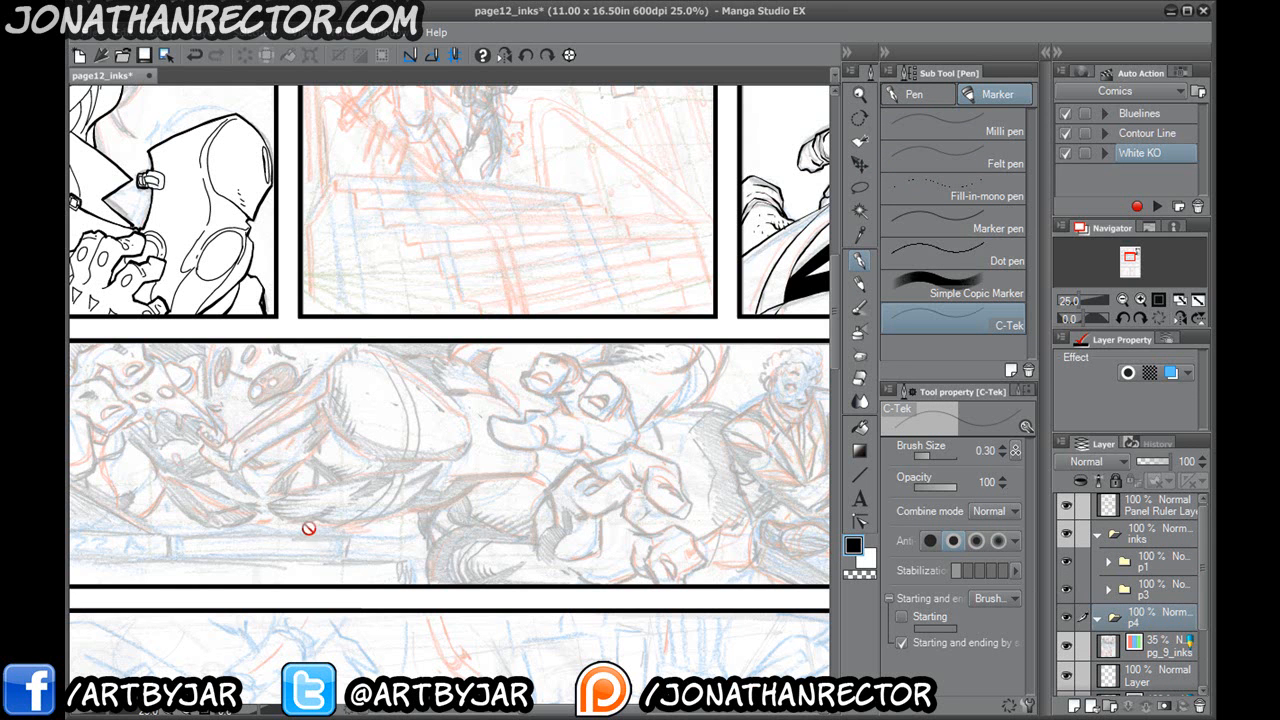
pyautogui.moveTo(528, 552); pyautogui.dragTo(224, 455)
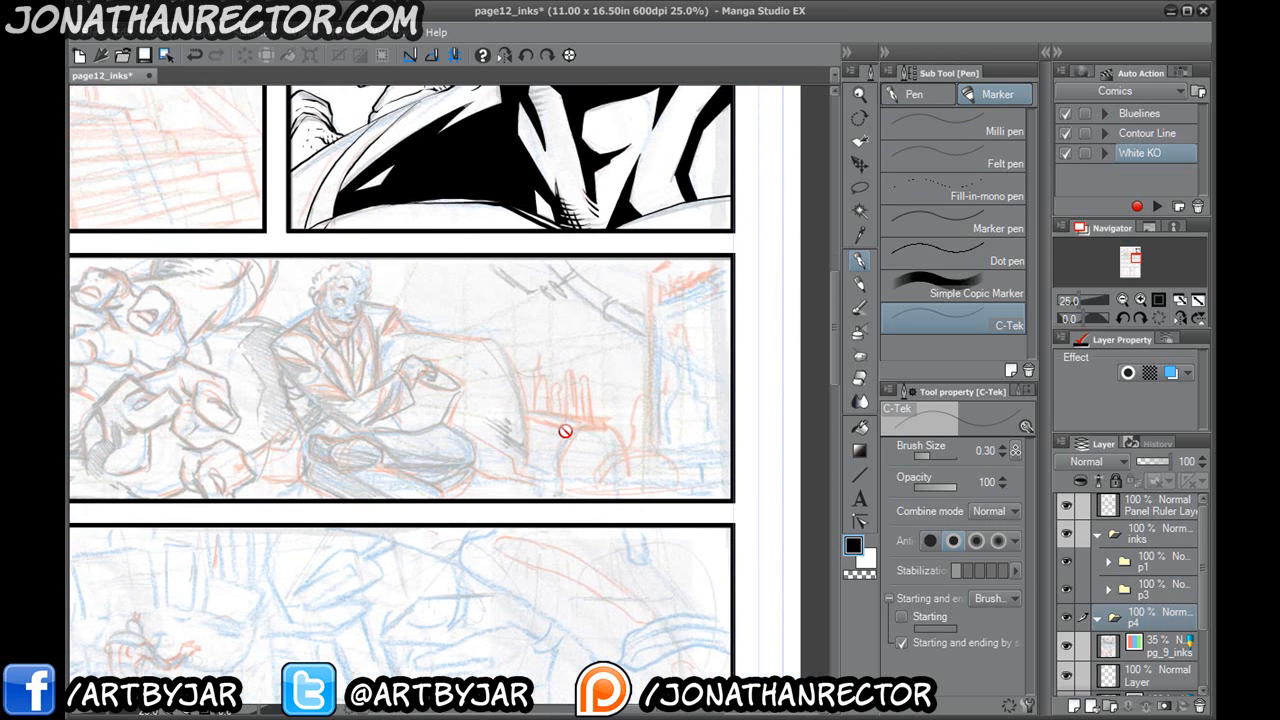
pyautogui.click(1110, 706)
pyautogui.moveTo(1130, 620); pyautogui.dragTo(1135, 646)
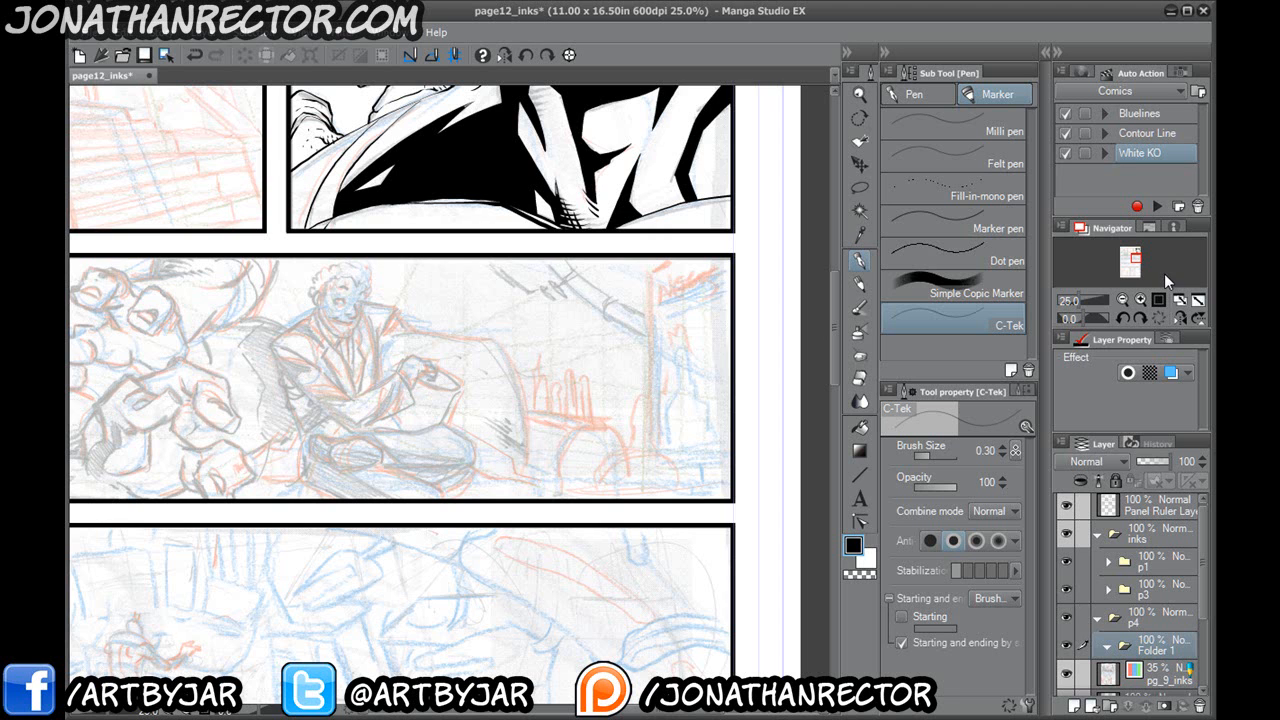
# Add a new layer in the nested folder and sketch a rough construction head in the empty background of the fourth panel.
pyautogui.click(1074, 706)
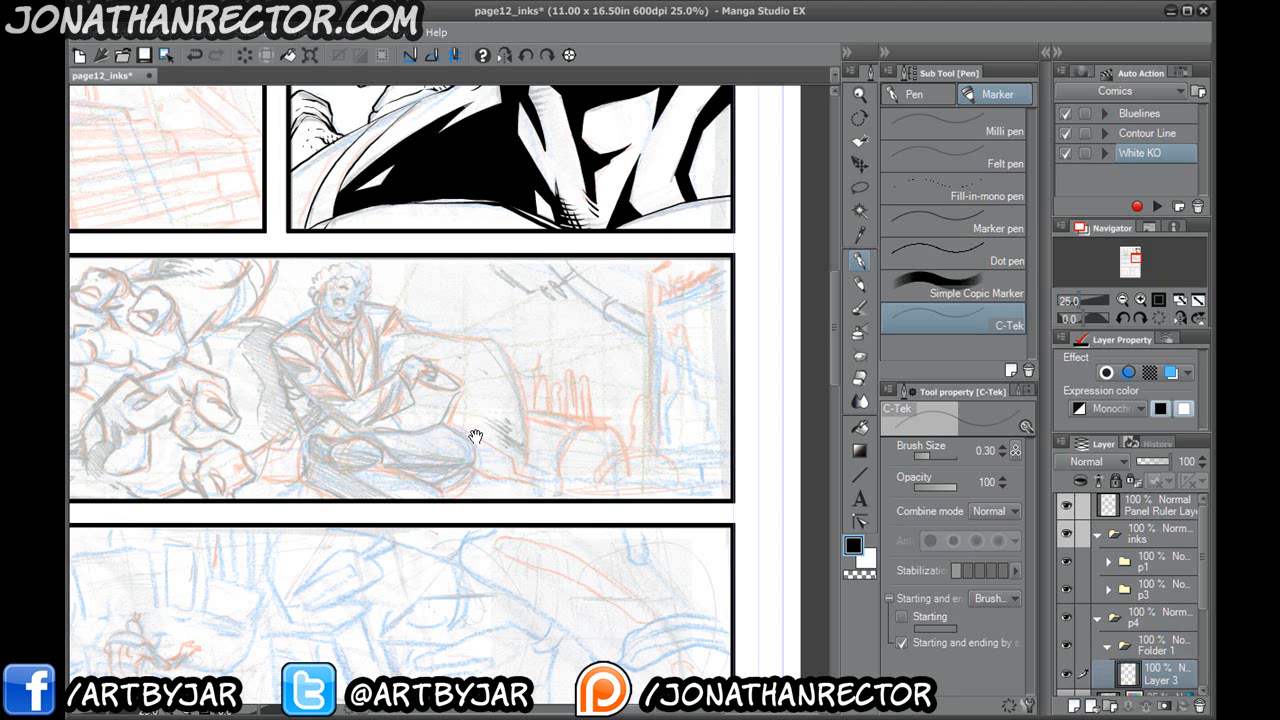
pyautogui.moveTo(471, 435); pyautogui.dragTo(411, 447)
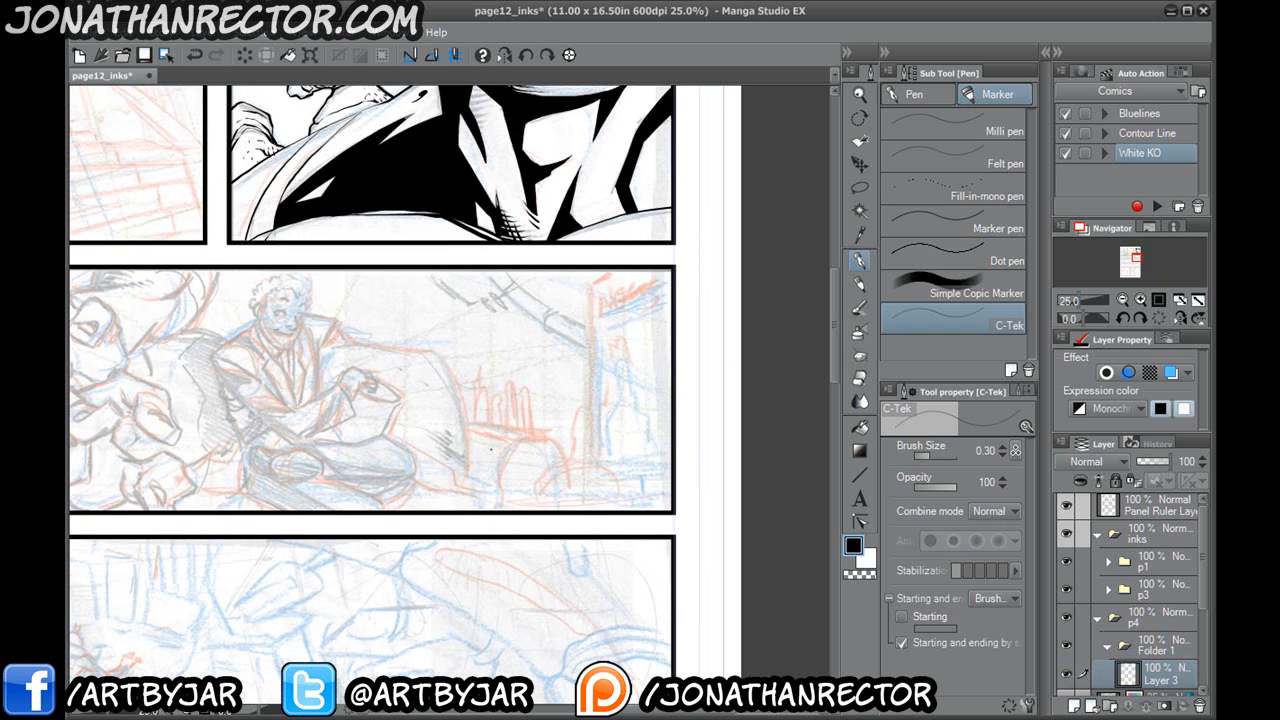
pyautogui.moveTo(522, 473); pyautogui.dragTo(613, 495)
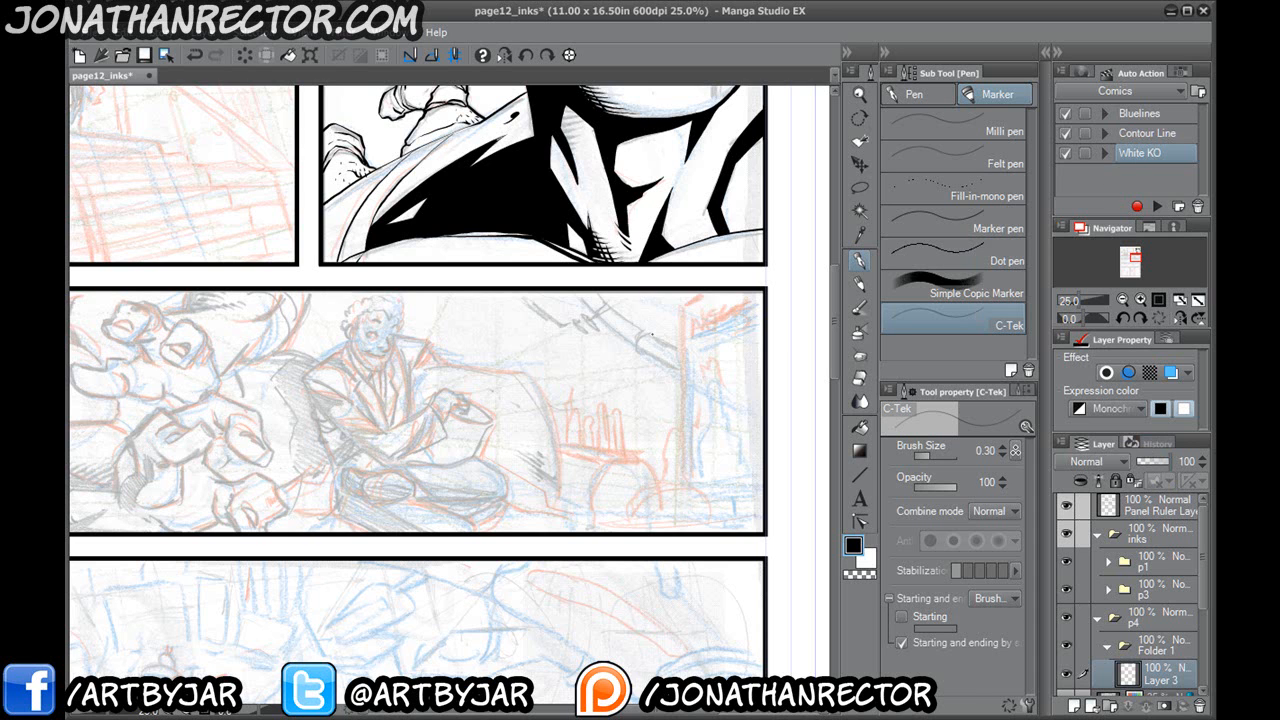
pyautogui.moveTo(648, 345)
pyautogui.mouseDown()
pyautogui.moveTo(605, 451)
pyautogui.moveTo(574, 430)
pyautogui.moveTo(573, 380)
pyautogui.moveTo(540, 420)
pyautogui.mouseUp()
pyautogui.hotkey('ctrl', 'z')
pyautogui.moveTo(593, 335)
pyautogui.mouseDown()
pyautogui.moveTo(621, 333)
pyautogui.moveTo(549, 350)
pyautogui.moveTo(635, 443)
pyautogui.mouseUp()
pyautogui.moveTo(658, 370)
pyautogui.mouseDown()
pyautogui.moveTo(561, 377)
pyautogui.moveTo(667, 382)
pyautogui.mouseUp()
pyautogui.moveTo(622, 328)
pyautogui.mouseDown()
pyautogui.moveTo(640, 472)
pyautogui.moveTo(552, 420)
pyautogui.moveTo(655, 440)
pyautogui.moveTo(540, 370)
pyautogui.moveTo(647, 380)
pyautogui.moveTo(596, 420)
pyautogui.moveTo(636, 436)
pyautogui.mouseUp()
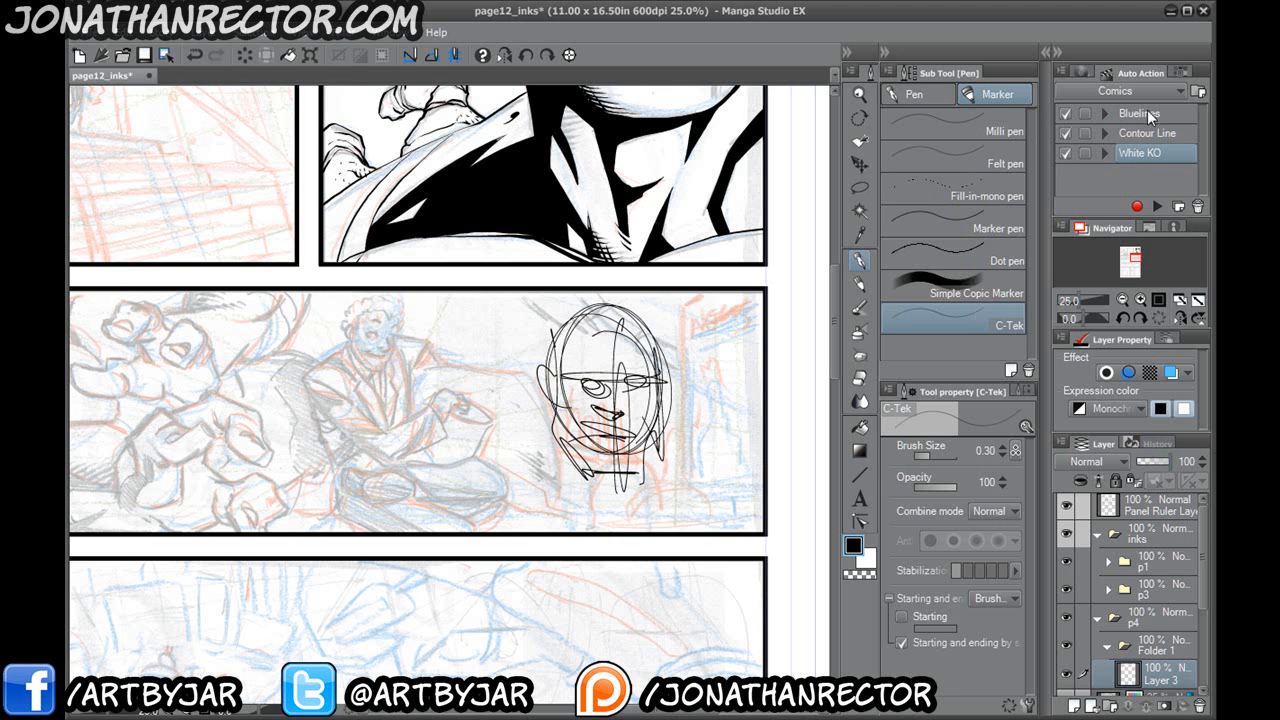
# Run the Bluelines auto action on the head sketch and hide the pg_9_inks pencil layer.
pyautogui.click(1150, 114)
pyautogui.click(1158, 207)
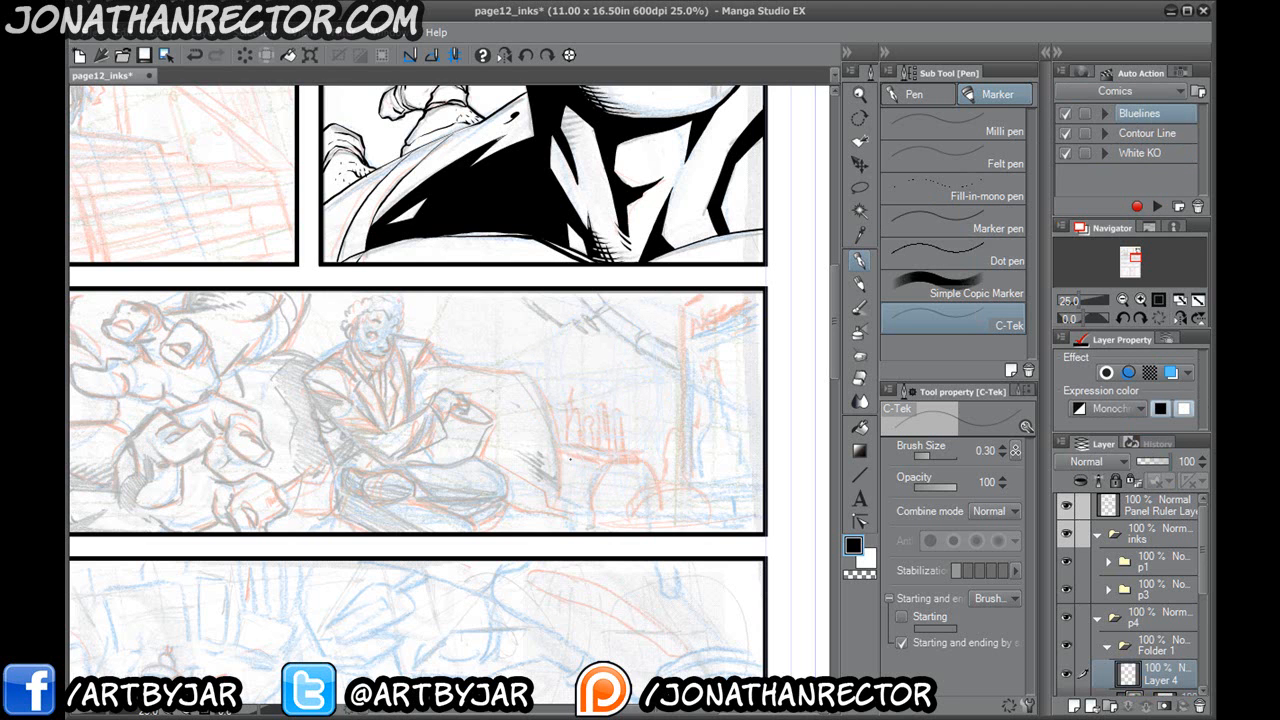
pyautogui.scroll(-4, 1130, 600)
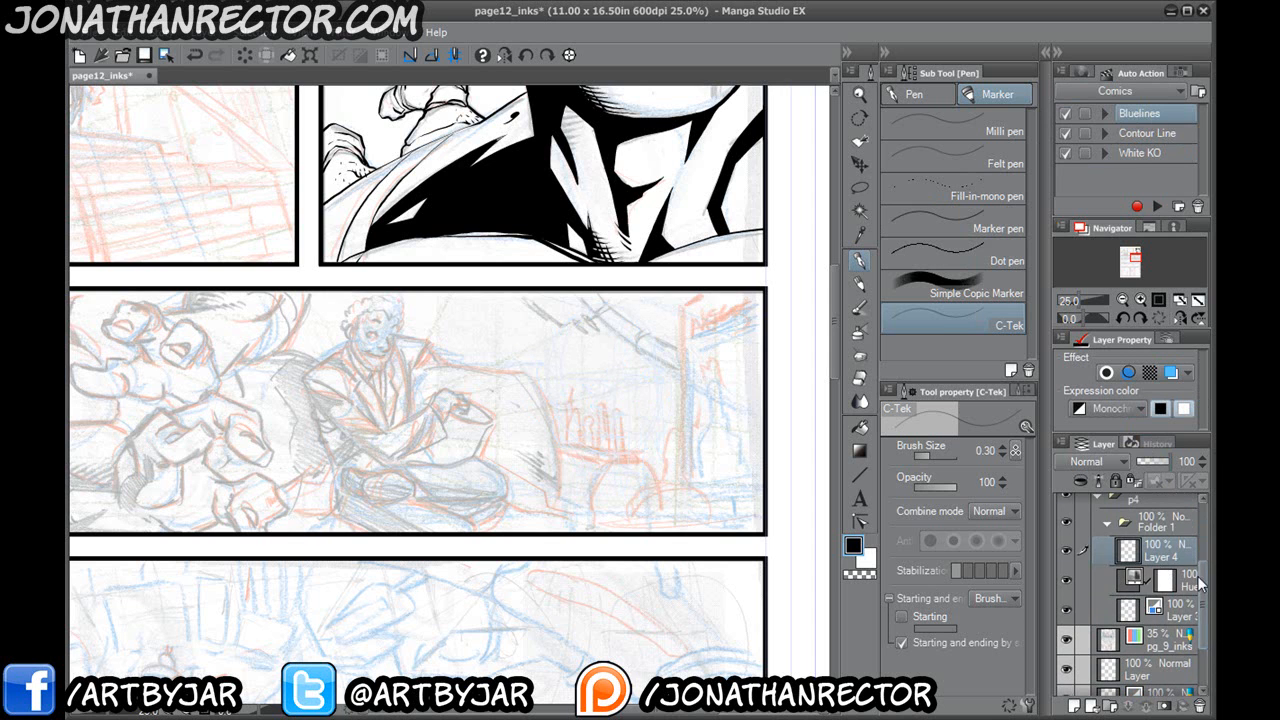
pyautogui.scroll(3, 1195, 532)
pyautogui.scroll(-3, 1196, 546)
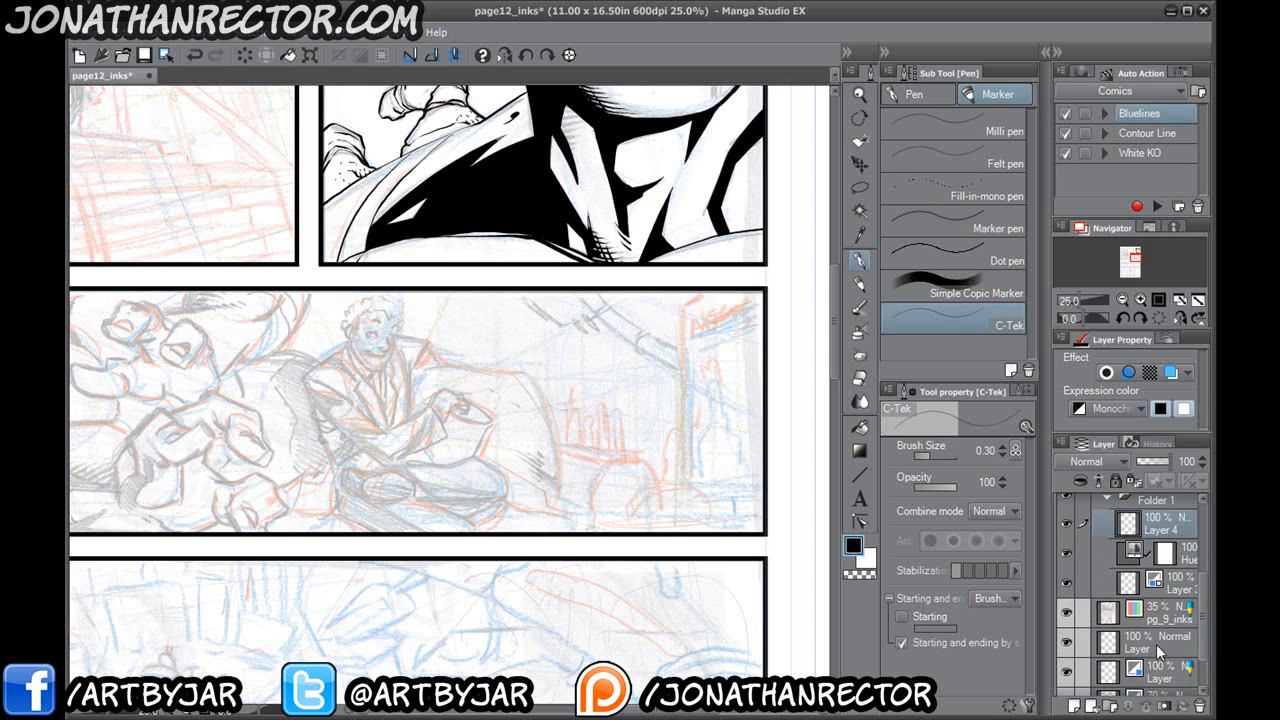
pyautogui.click(1066, 614)
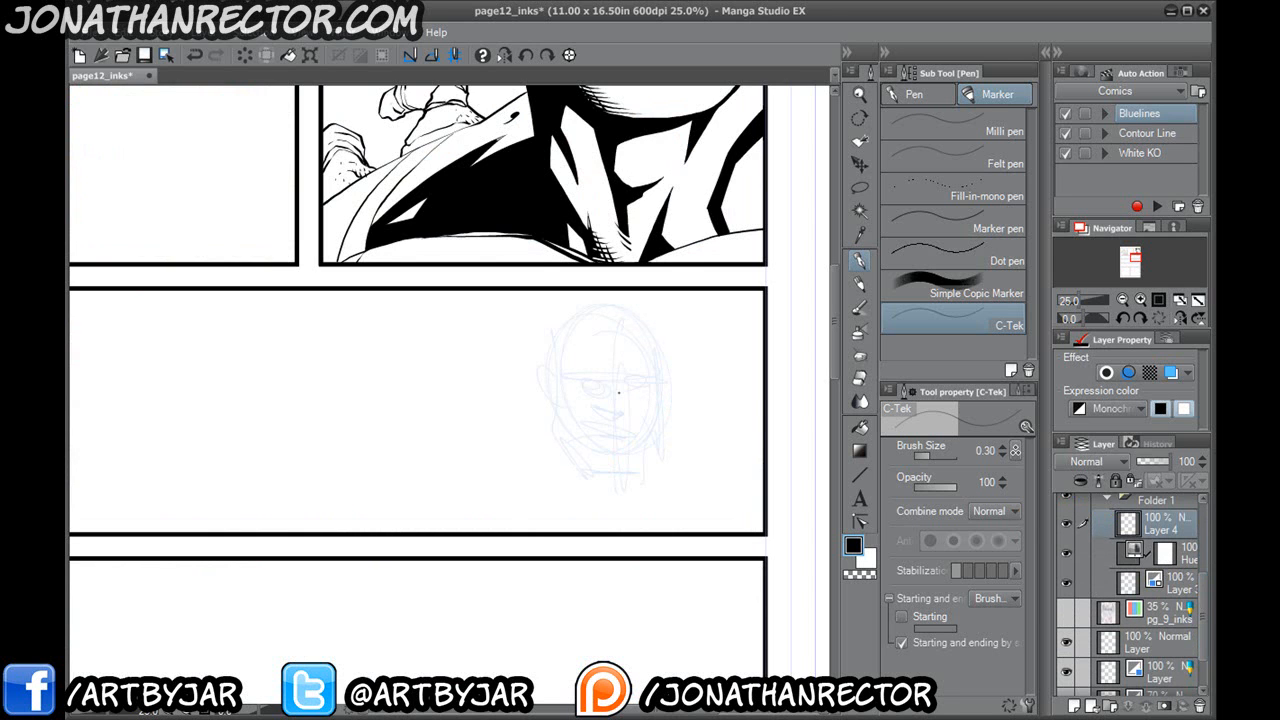
# Draw a tighter version of the head over the blue sketch on Layer 4, with brows, eyes, nose, mouth, ear and jaw.
pyautogui.moveTo(560, 378); pyautogui.dragTo(606, 379)
pyautogui.moveTo(578, 381); pyautogui.dragTo(666, 380)
pyautogui.moveTo(624, 381)
pyautogui.mouseDown()
pyautogui.moveTo(652, 388)
pyautogui.moveTo(614, 421)
pyautogui.moveTo(626, 418)
pyautogui.moveTo(626, 433)
pyautogui.moveTo(570, 431)
pyautogui.moveTo(600, 447)
pyautogui.moveTo(588, 472)
pyautogui.mouseUp()
pyautogui.moveTo(566, 398)
pyautogui.mouseDown()
pyautogui.moveTo(592, 404)
pyautogui.moveTo(576, 399)
pyautogui.mouseUp()
pyautogui.moveTo(632, 406)
pyautogui.mouseDown()
pyautogui.moveTo(646, 416)
pyautogui.moveTo(640, 464)
pyautogui.mouseUp()
pyautogui.moveTo(658, 406); pyautogui.dragTo(642, 454)
pyautogui.moveTo(662, 364); pyautogui.dragTo(656, 412)
pyautogui.moveTo(646, 330); pyautogui.dragTo(662, 372)
pyautogui.moveTo(548, 356)
pyautogui.mouseDown()
pyautogui.moveTo(648, 332)
pyautogui.moveTo(548, 424)
pyautogui.mouseUp()
pyautogui.moveTo(566, 334)
pyautogui.mouseDown()
pyautogui.moveTo(564, 374)
pyautogui.moveTo(566, 352)
pyautogui.mouseUp()
pyautogui.moveTo(548, 410); pyautogui.dragTo(560, 442)
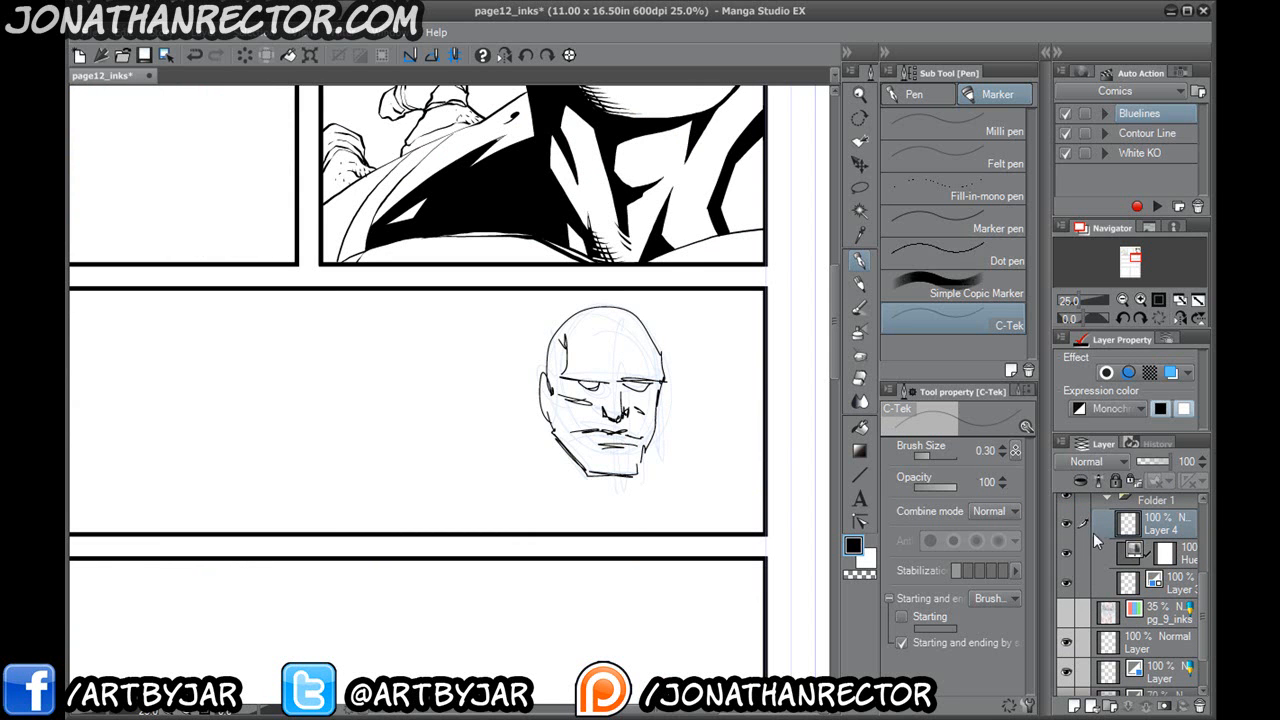
# Run the Bluelines auto action on the tightened head and draw a brow line over it on the new layer.
pyautogui.click(1157, 206)
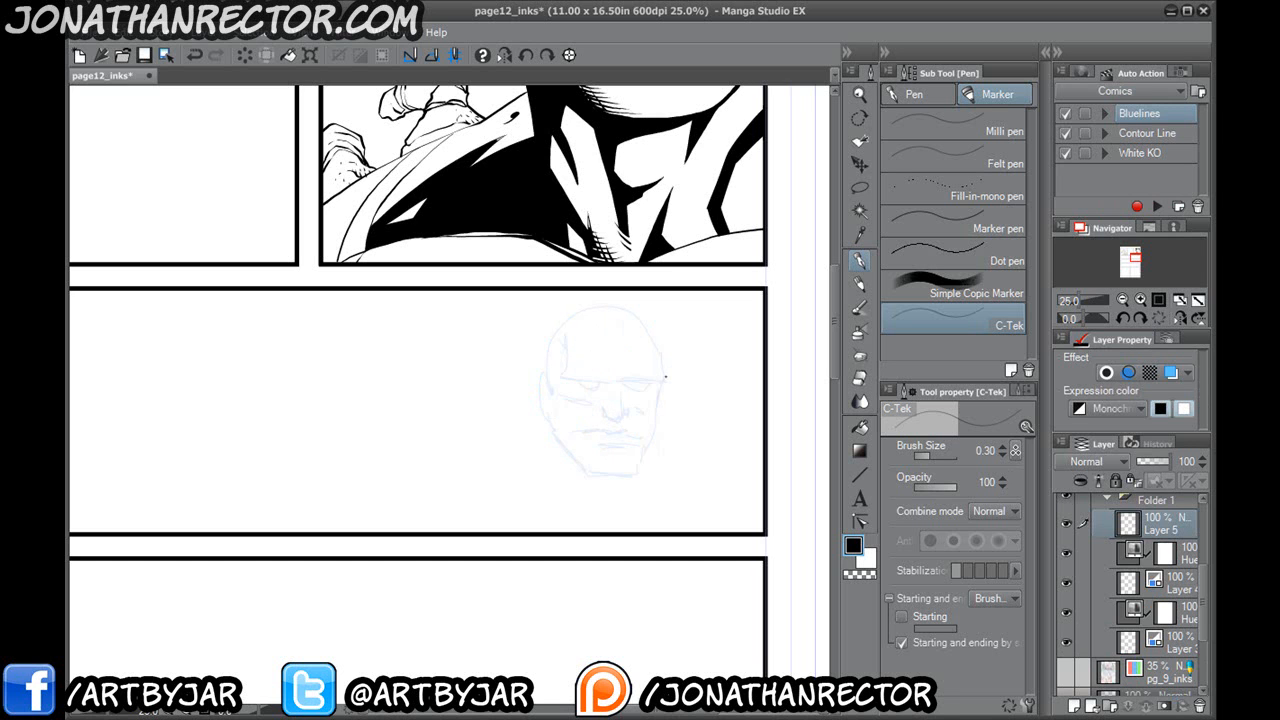
pyautogui.moveTo(606, 383); pyautogui.dragTo(570, 380)
pyautogui.moveTo(414, 270); pyautogui.dragTo(389, 338)
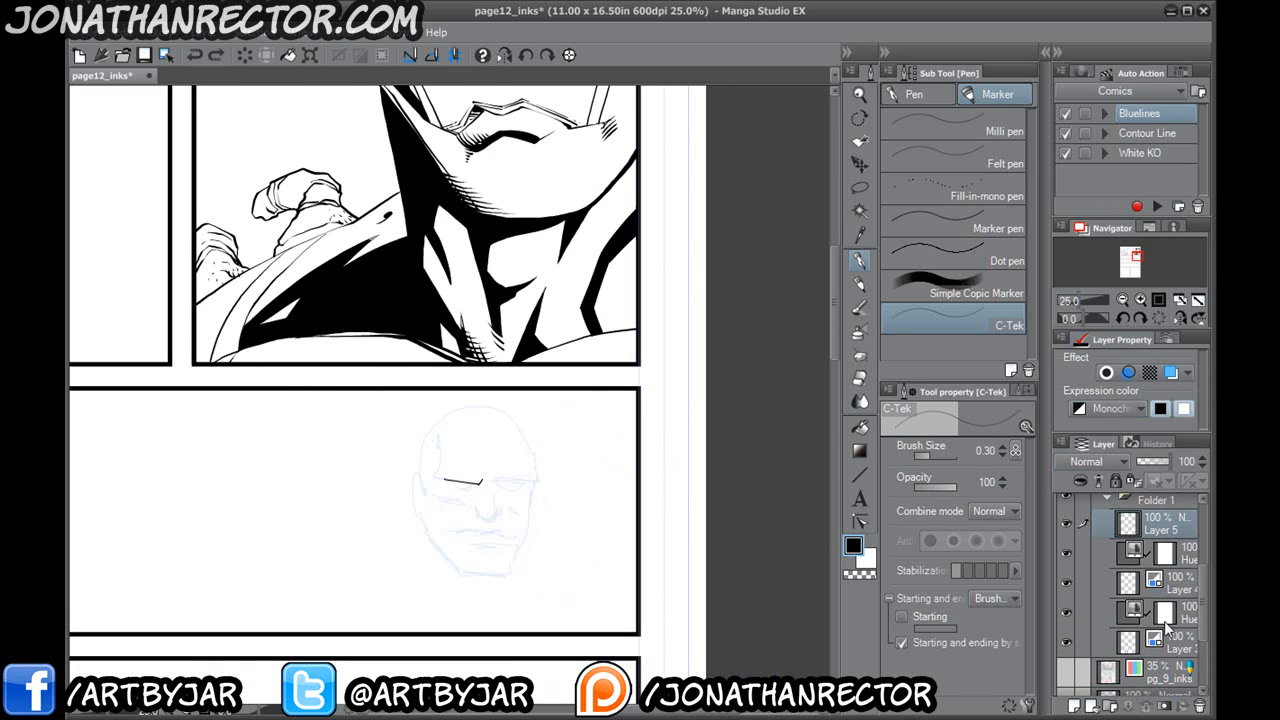
# Delete all the head sketch layers with their Hue adjustment layers, and show the pg_9_inks pencils again.
pyautogui.click(1199, 706)
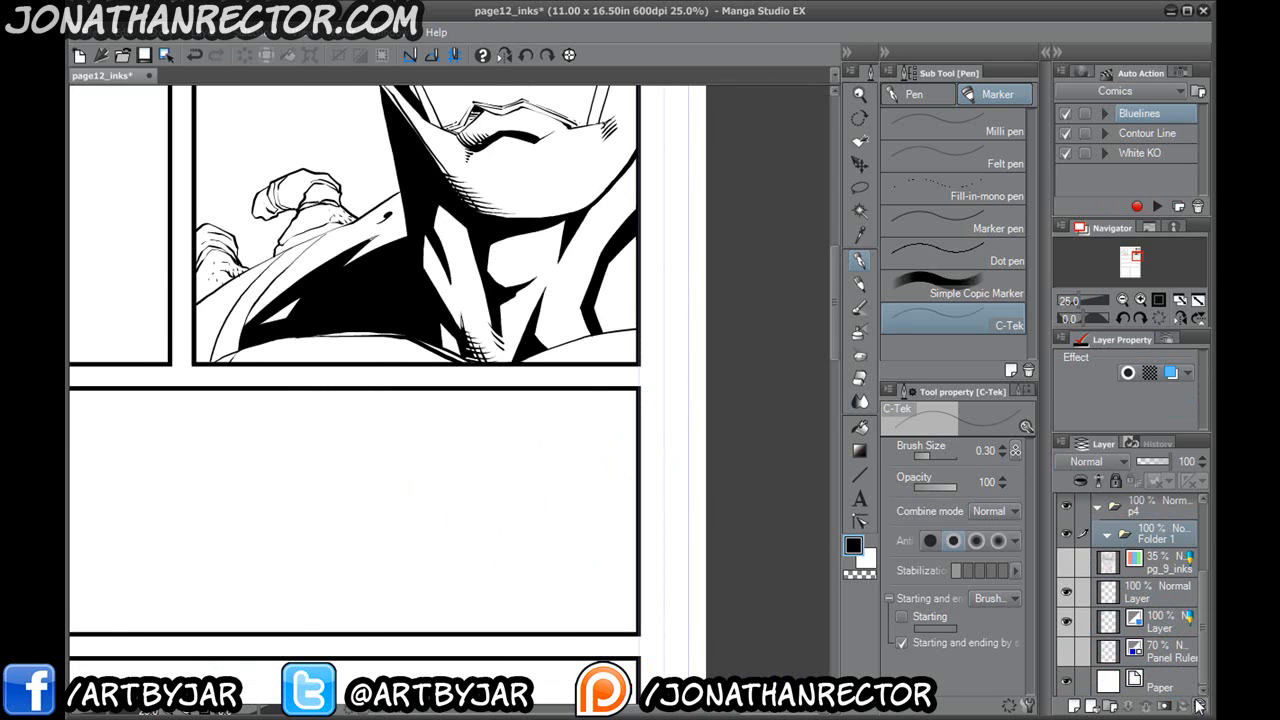
pyautogui.moveTo(1066, 590); pyautogui.dragTo(1066, 562)
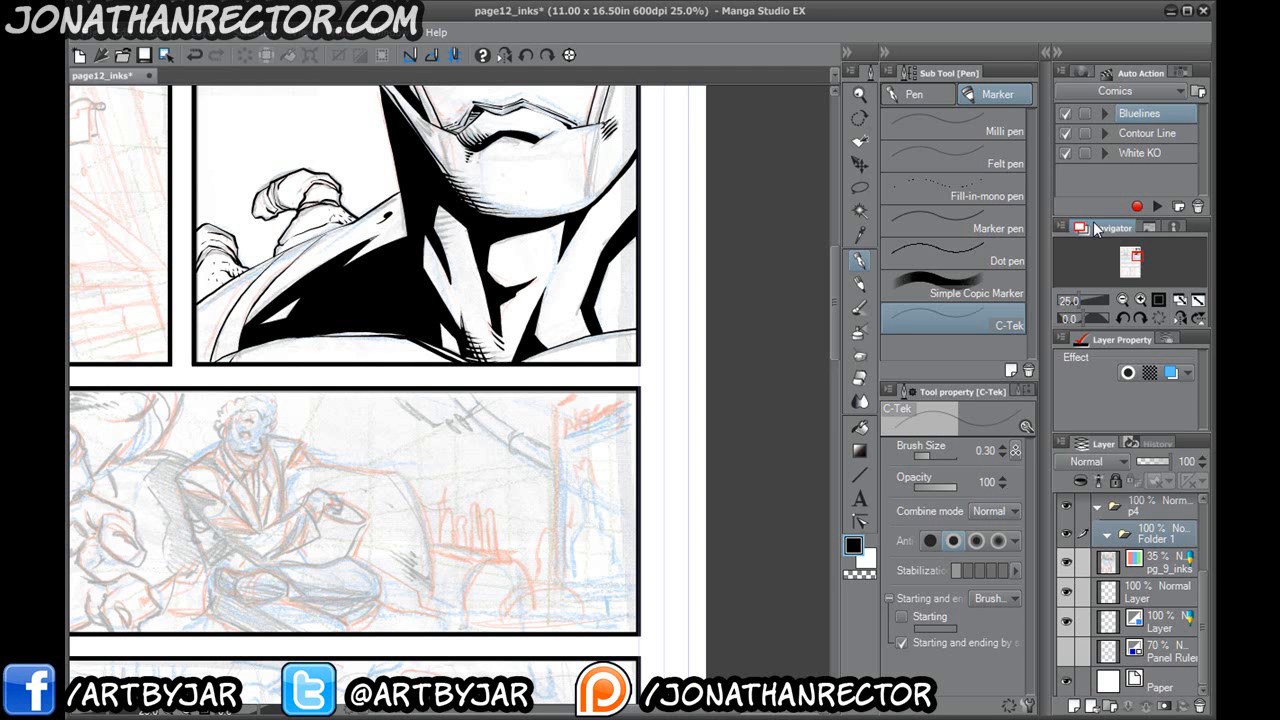
# Rename the folder nested in p4 as "pizza boxes".
pyautogui.scroll(-2, 540, 505)
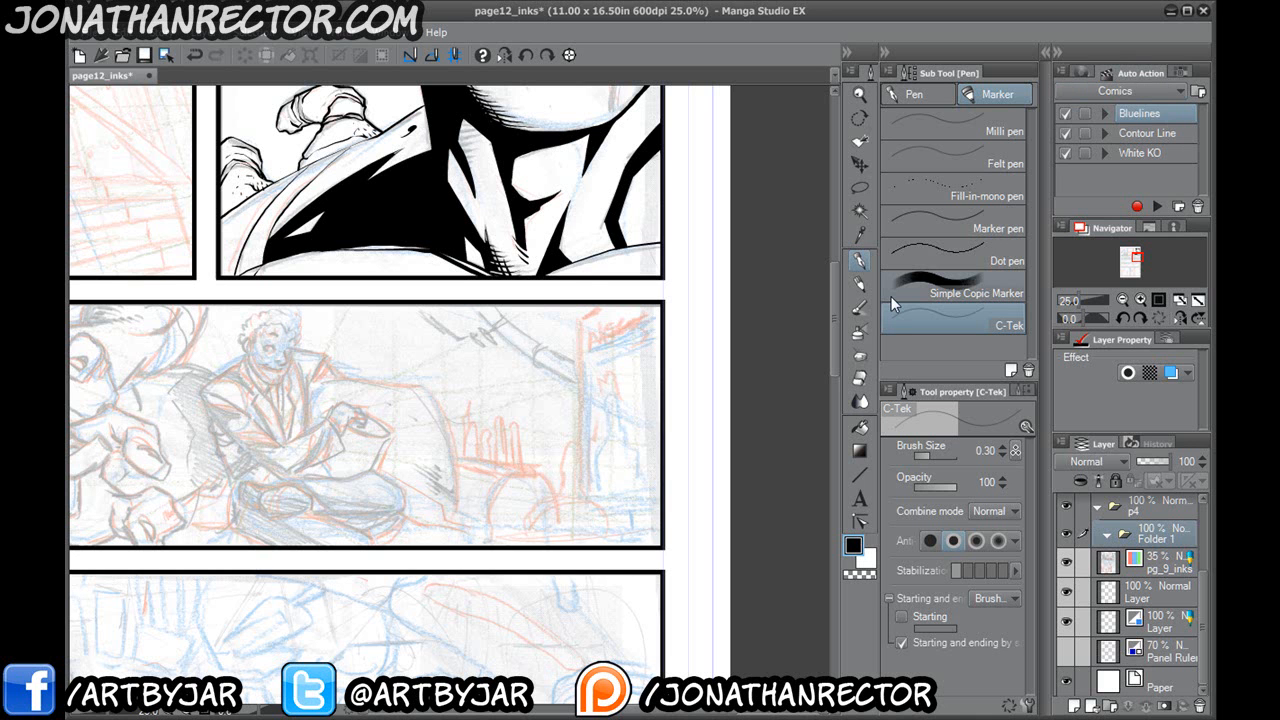
pyautogui.moveTo(257, 568); pyautogui.dragTo(517, 443)
pyautogui.moveTo(283, 438); pyautogui.dragTo(597, 542)
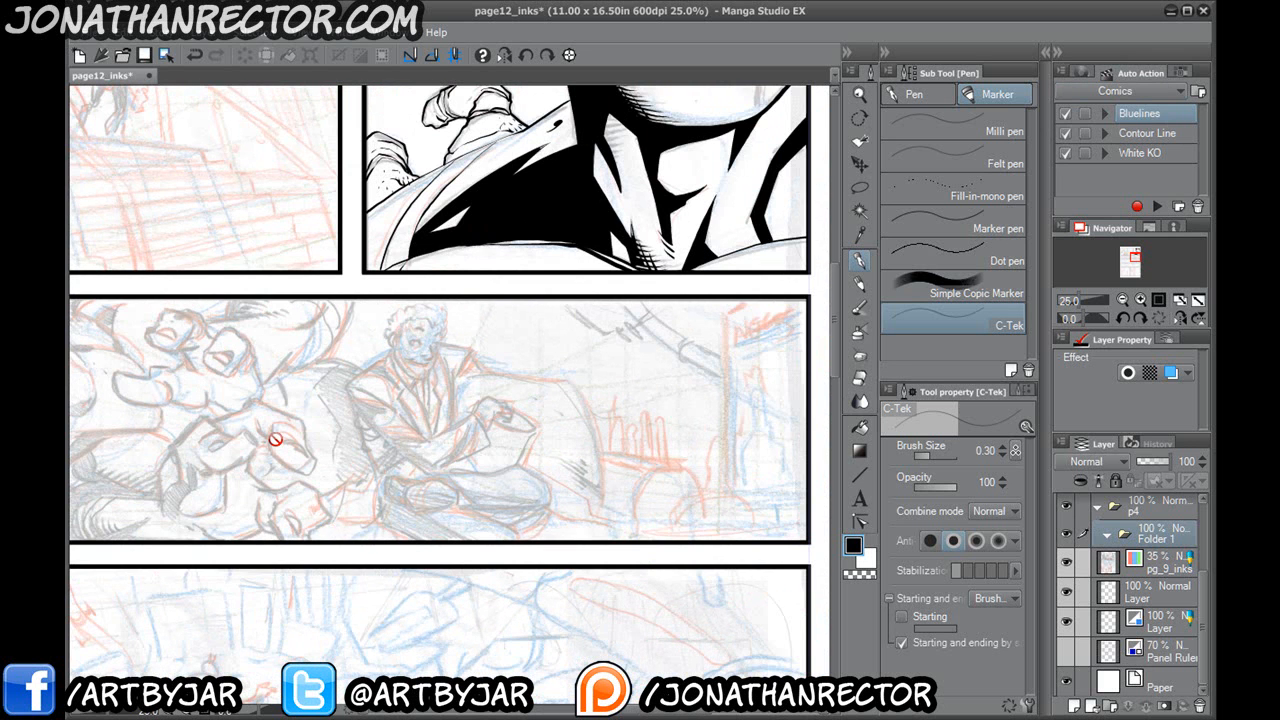
pyautogui.scroll(-1, 275, 440)
pyautogui.moveTo(271, 545); pyautogui.dragTo(596, 518)
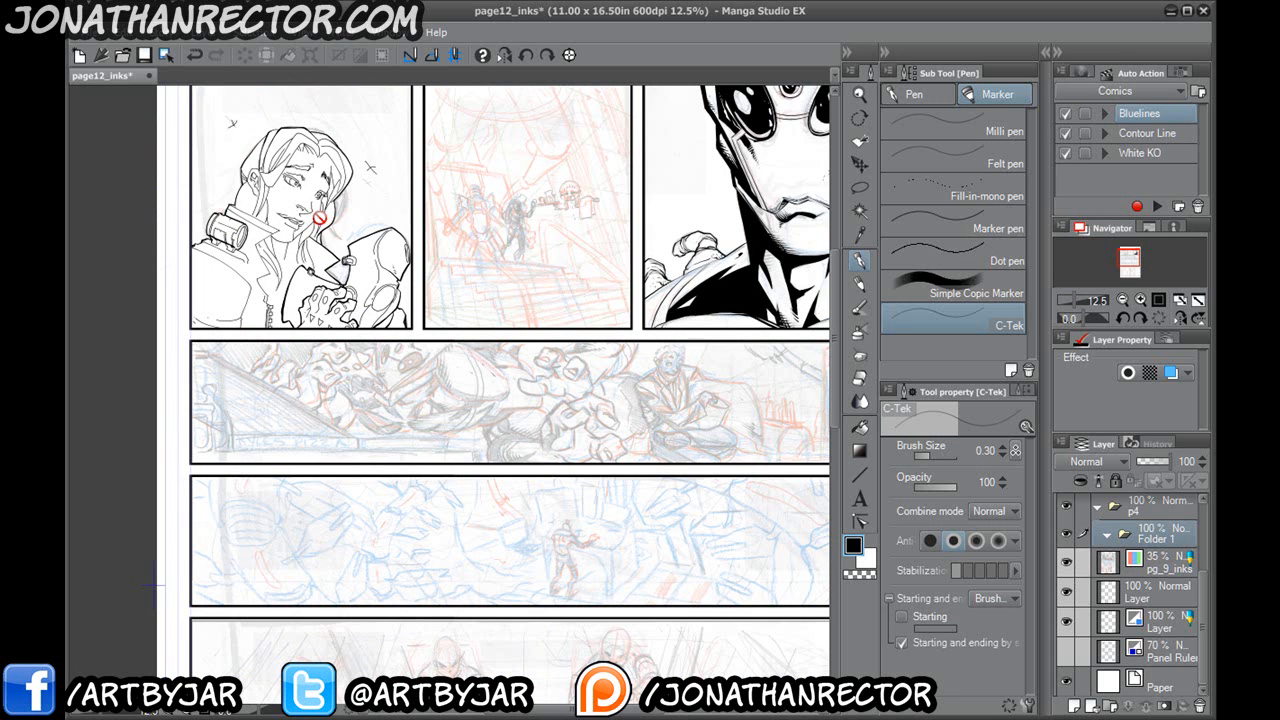
pyautogui.moveTo(421, 489); pyautogui.dragTo(341, 486)
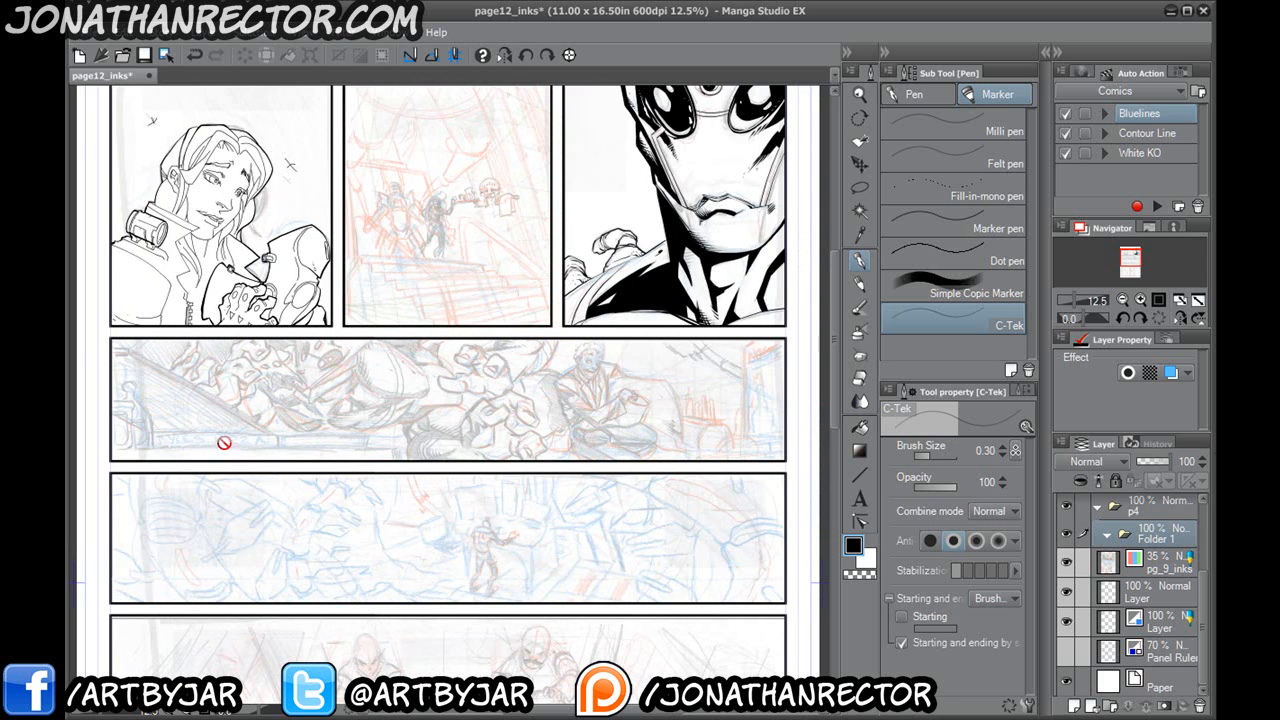
pyautogui.doubleClick(1154, 546)
pyautogui.write('pizza boxes')
# Add another folder inside p4 and name it "outsider".
pyautogui.click(1108, 706)
pyautogui.doubleClick(1155, 538)
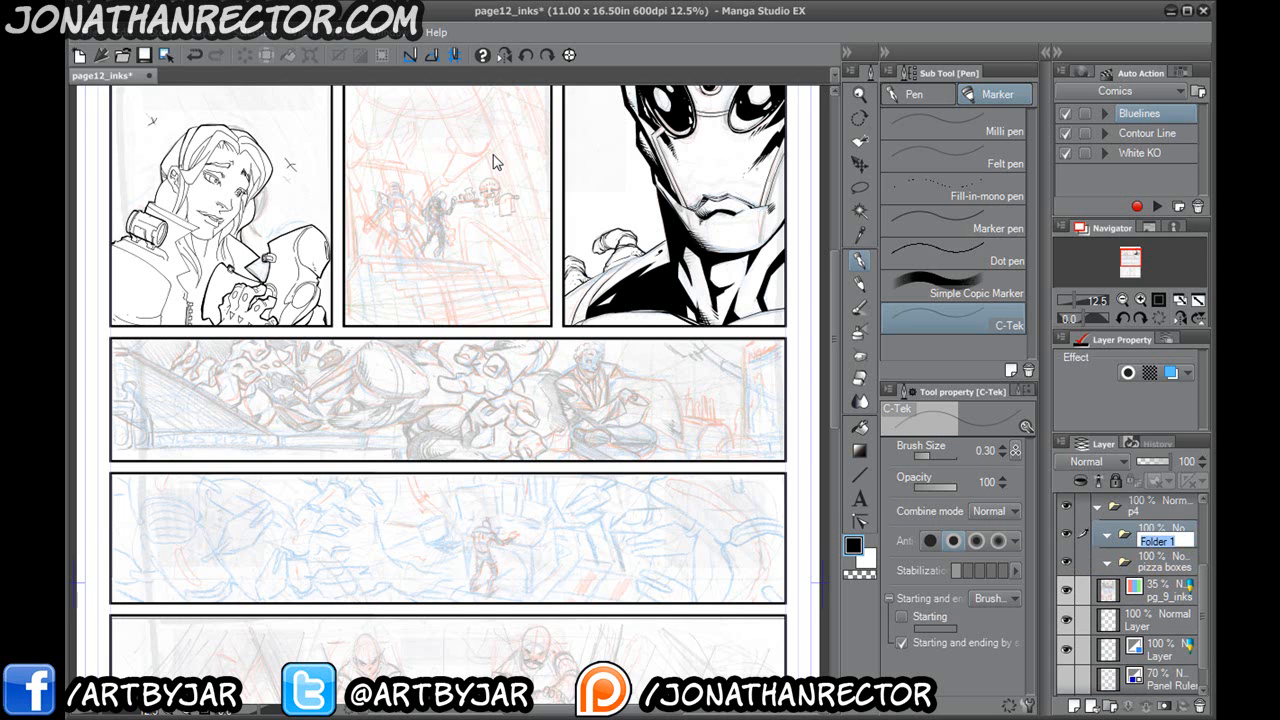
pyautogui.write('outsidedr')
pyautogui.press('BackSpace')
pyautogui.press('BackSpace')
pyautogui.write('r')
pyautogui.press('Return')
# Add a third folder inside p4 and name it "friend".
pyautogui.click(1106, 706)
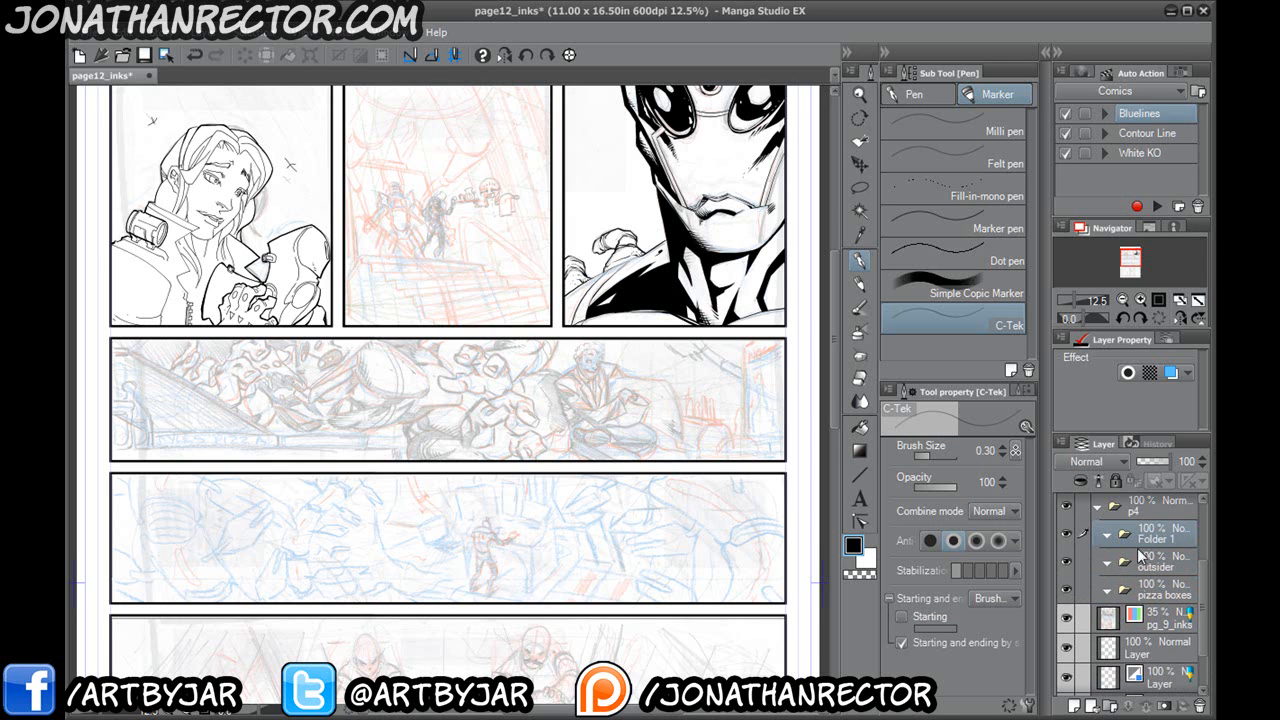
pyautogui.doubleClick(1156, 538)
pyautogui.write('bg')
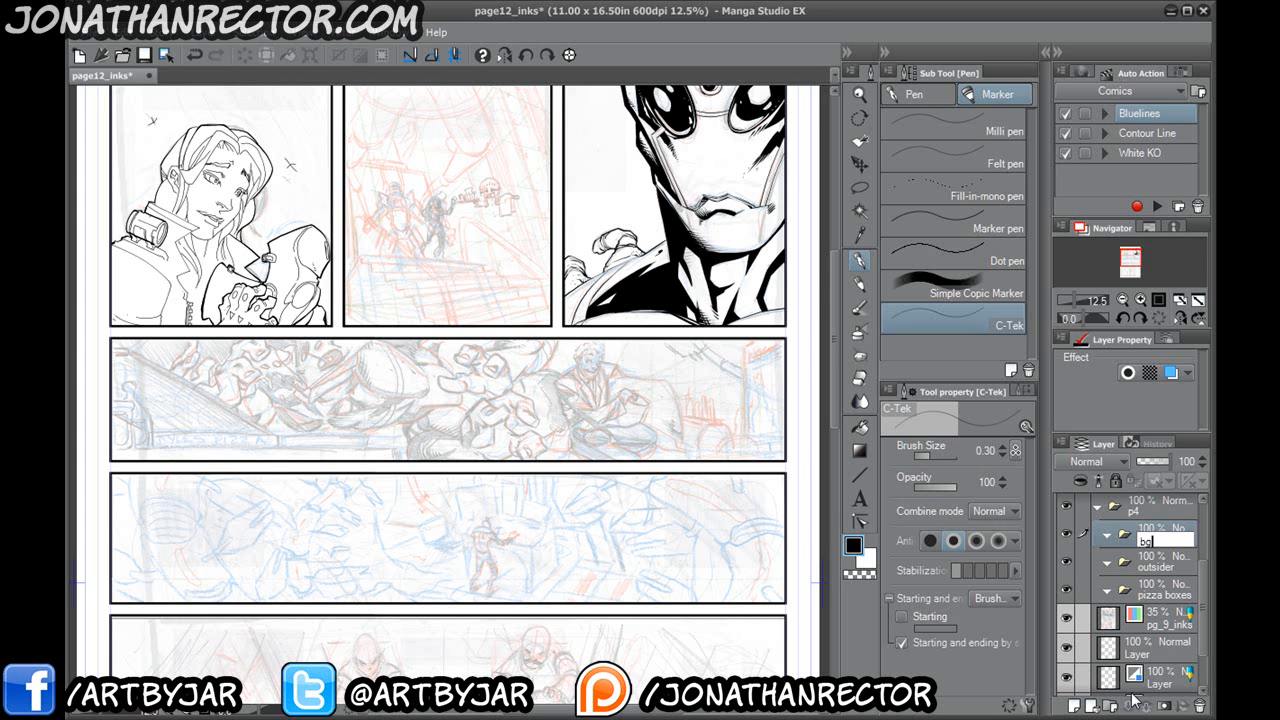
pyautogui.hotkey('ctrl', 'a')
pyautogui.press('BackSpace')
pyautogui.write('friend')
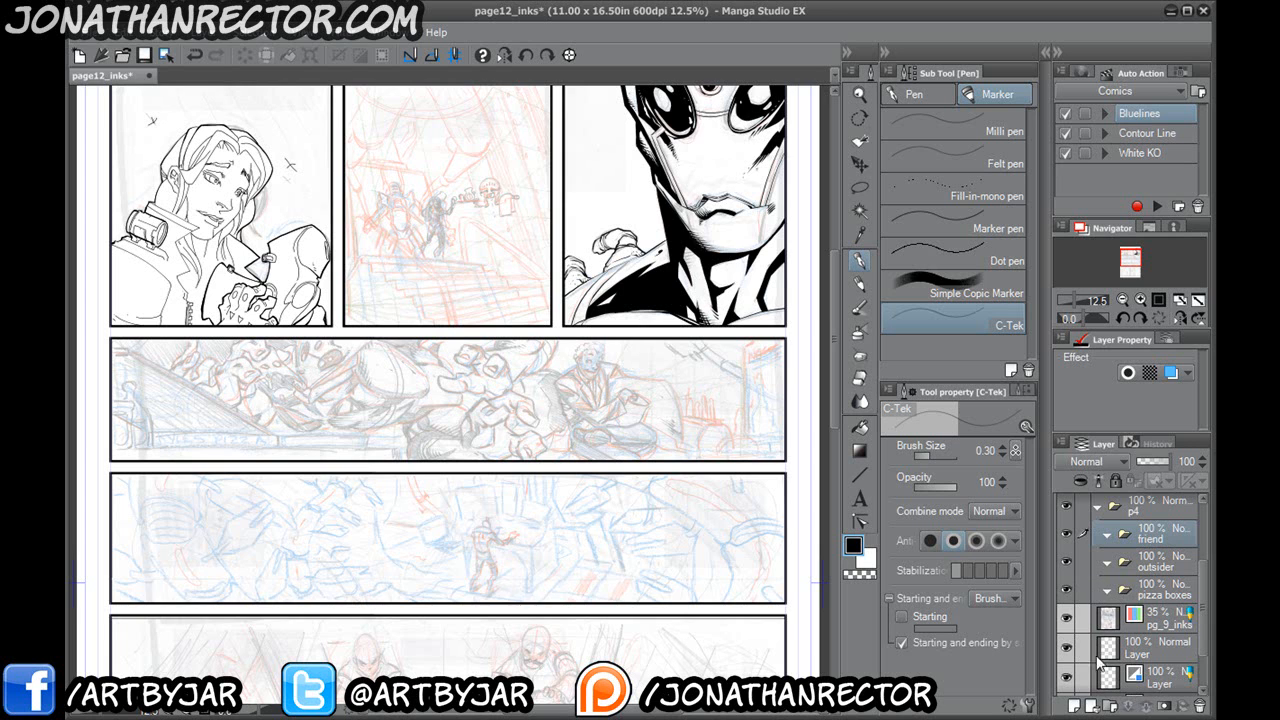
# Add a fourth folder inside p4 and name it "bg".
pyautogui.click(1109, 706)
pyautogui.doubleClick(1155, 540)
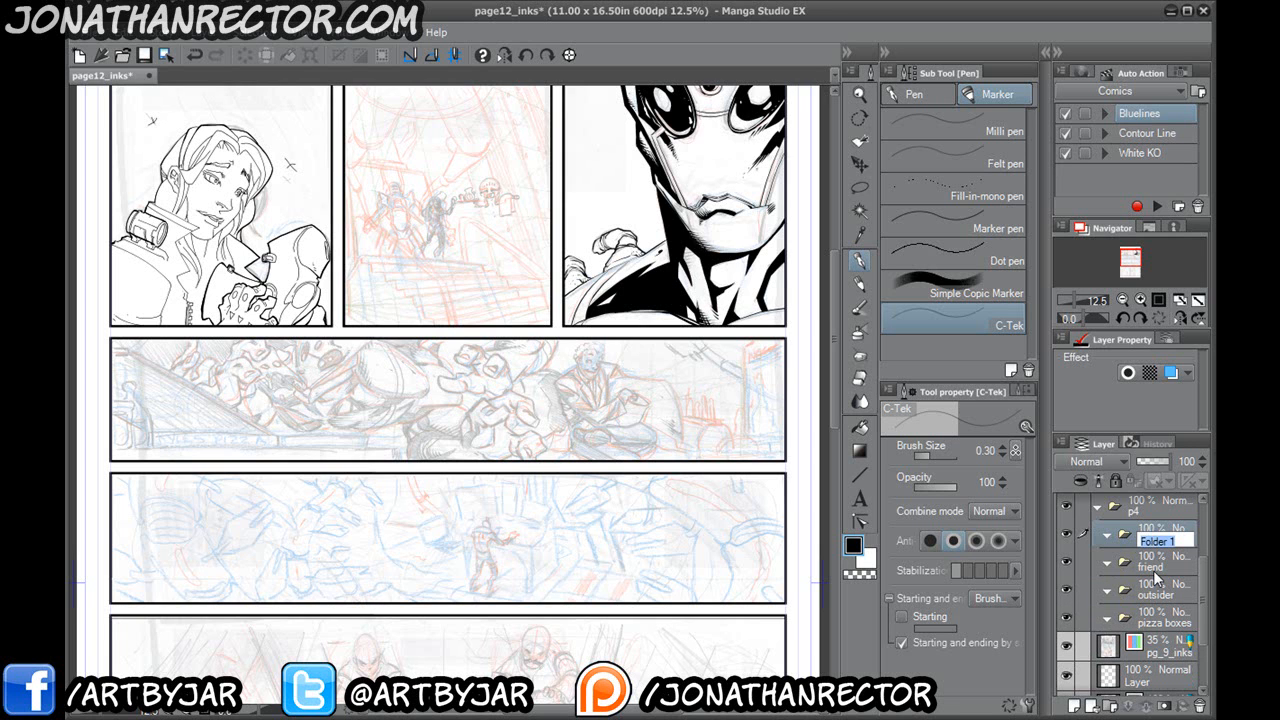
pyautogui.write('bg')
pyautogui.press('Return')
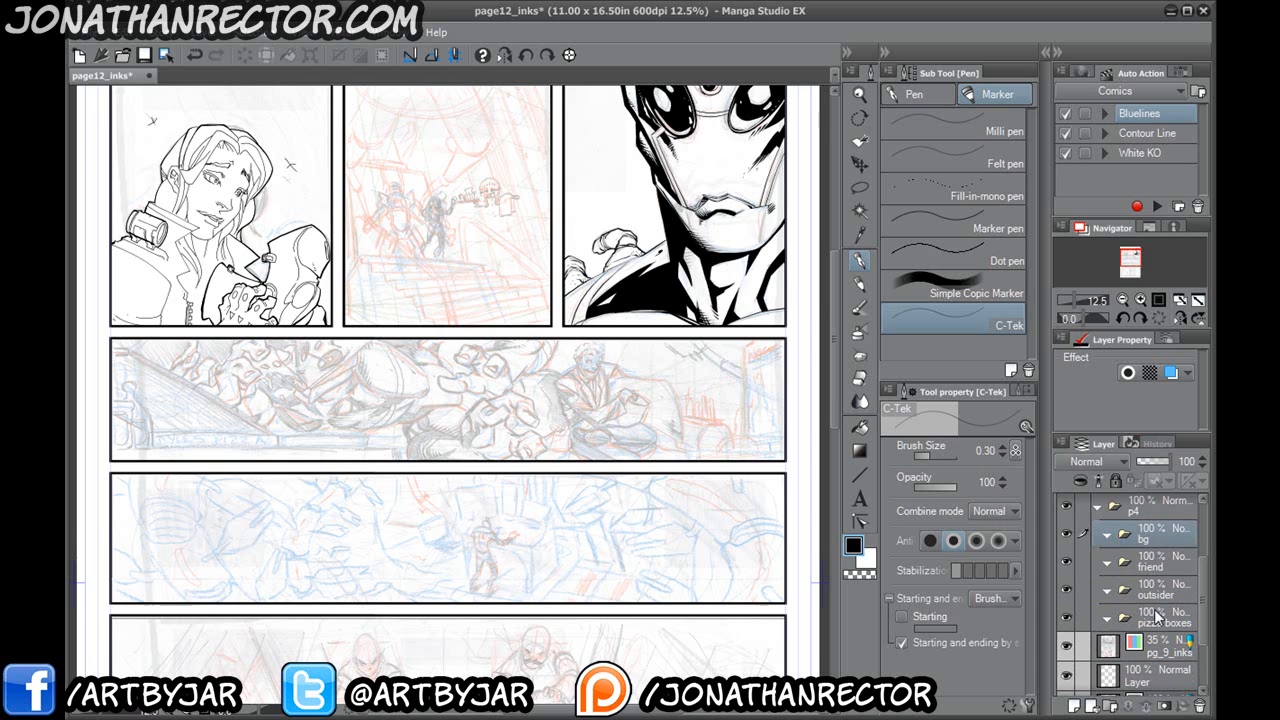
# Reorder the folders inside p4 from front to back as pizza boxes, outsider, friend and bg.
pyautogui.moveTo(1158, 568); pyautogui.dragTo(1152, 527)
pyautogui.moveTo(1156, 590); pyautogui.dragTo(1152, 527)
pyautogui.moveTo(1158, 624); pyautogui.dragTo(1146, 540)
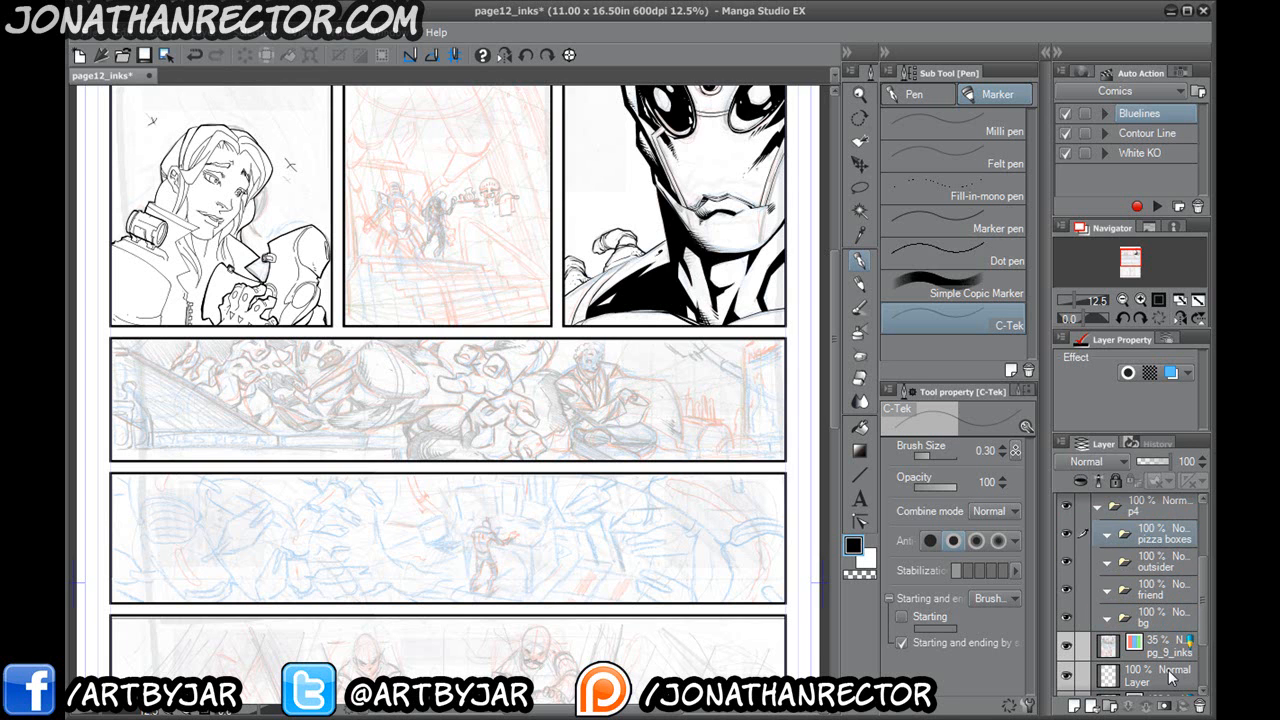
pyautogui.scroll(-1, 400, 447)
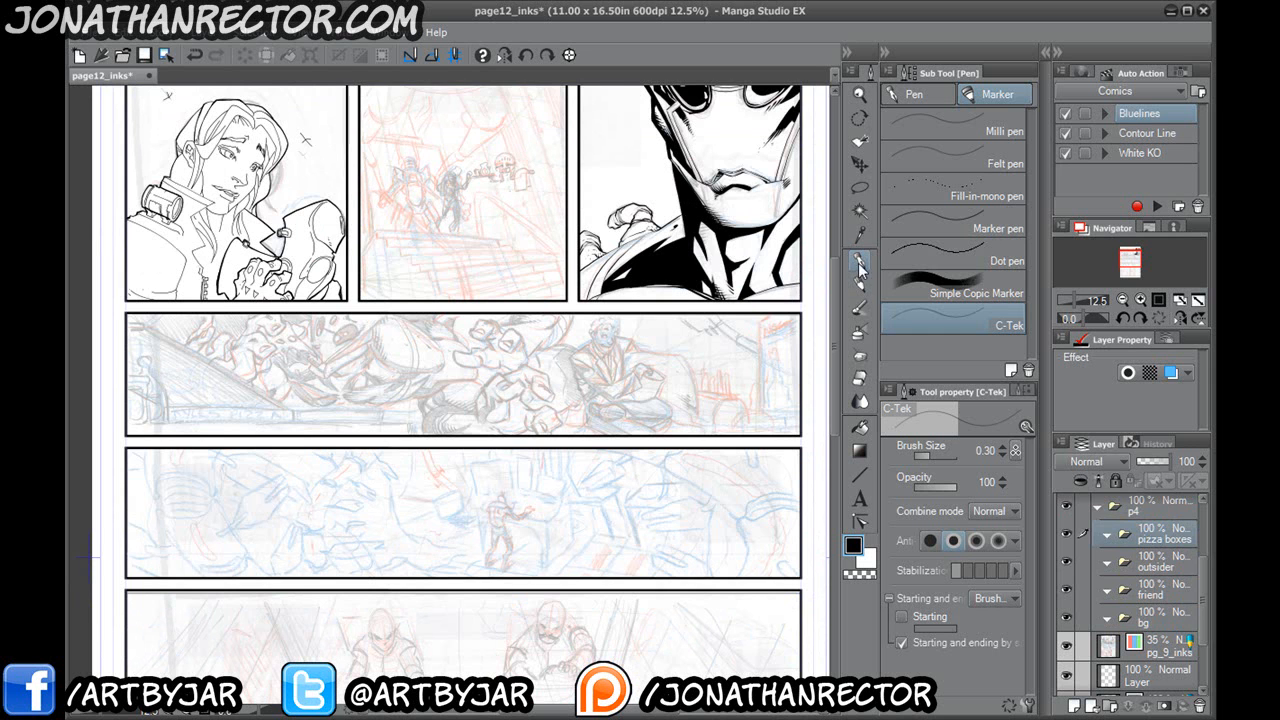
pyautogui.moveTo(376, 484); pyautogui.dragTo(420, 431)
pyautogui.moveTo(511, 451); pyautogui.dragTo(468, 515)
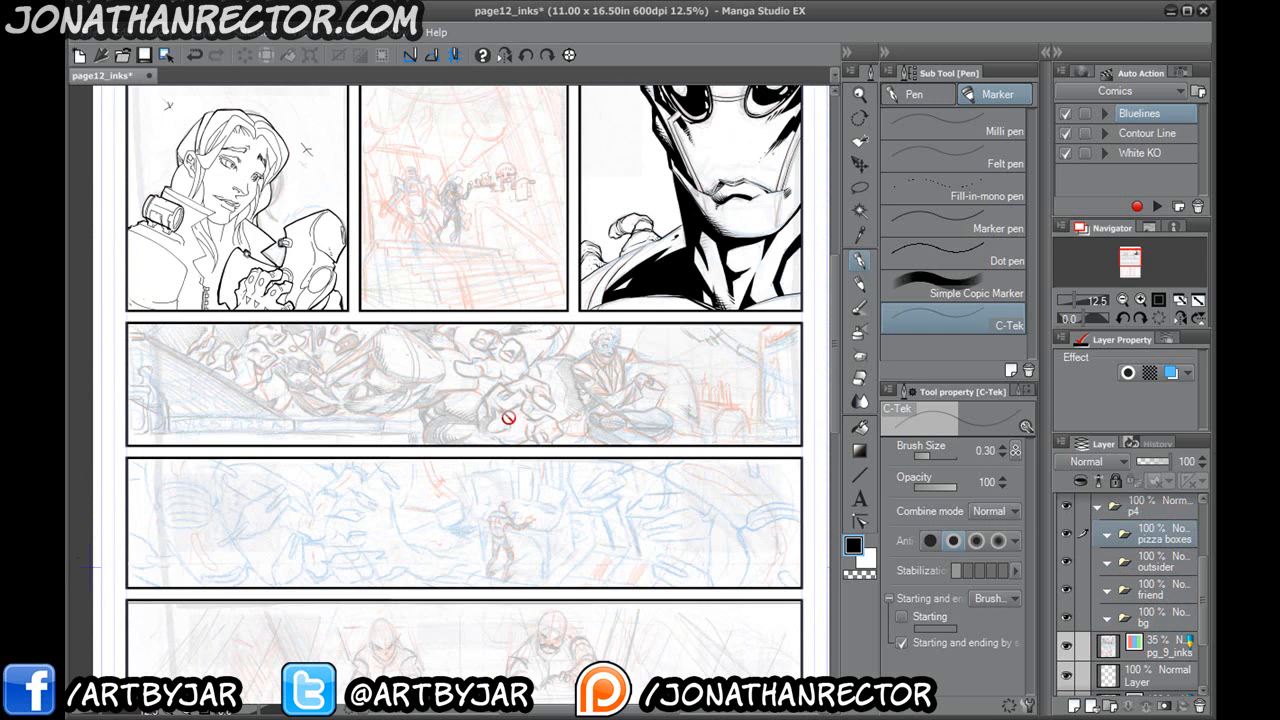
pyautogui.scroll(2, 421, 371)
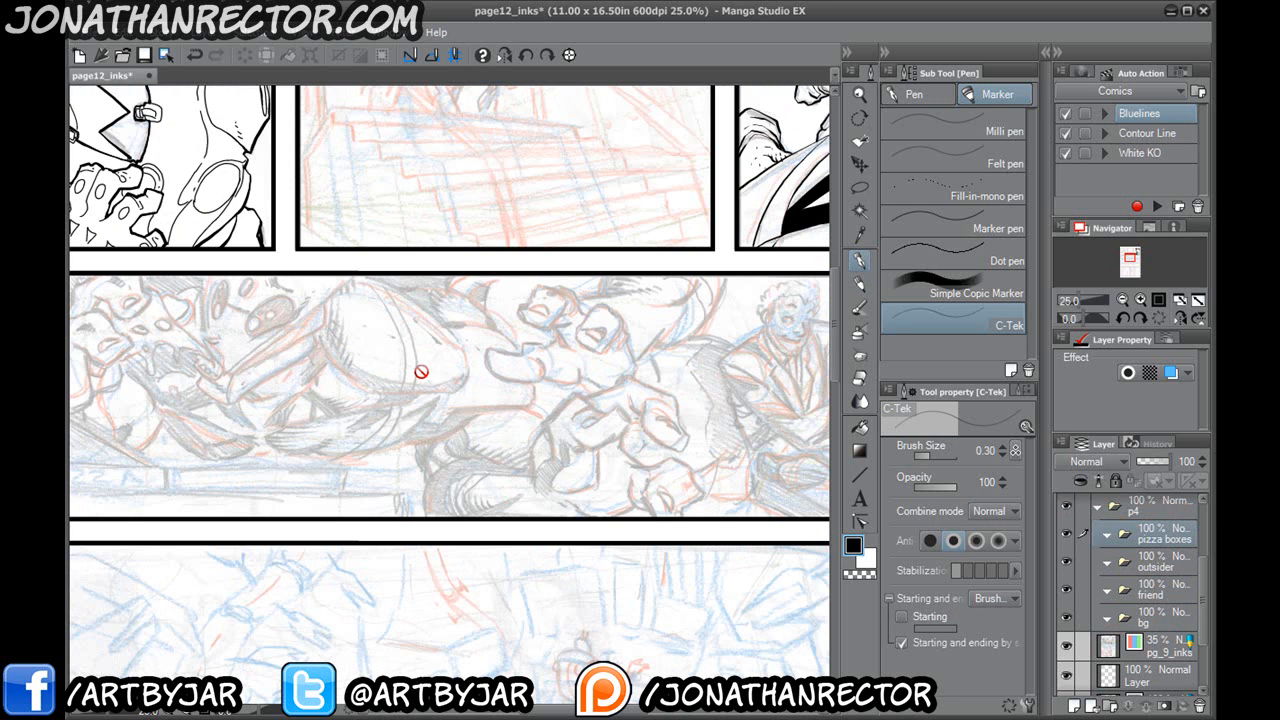
# Add a new raster layer inside the outsider folder and name it "lines".
pyautogui.moveTo(623, 457); pyautogui.dragTo(387, 427)
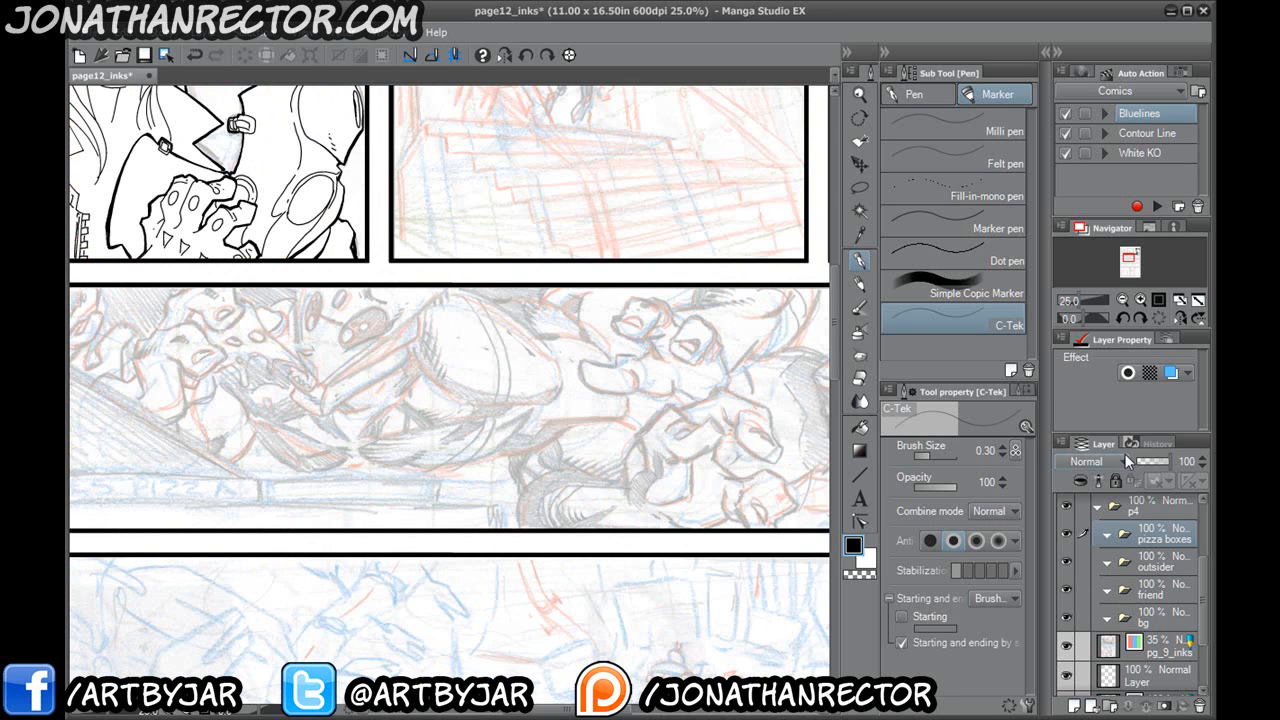
pyautogui.click(1155, 568)
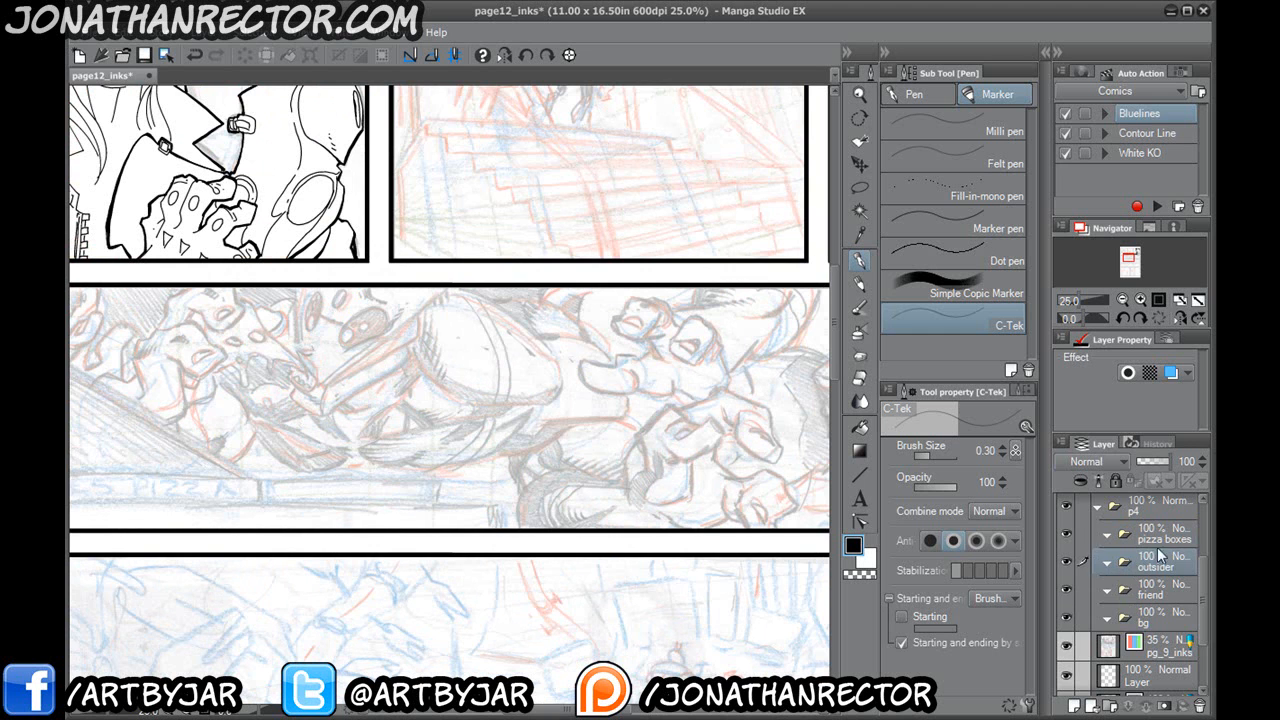
pyautogui.click(1074, 706)
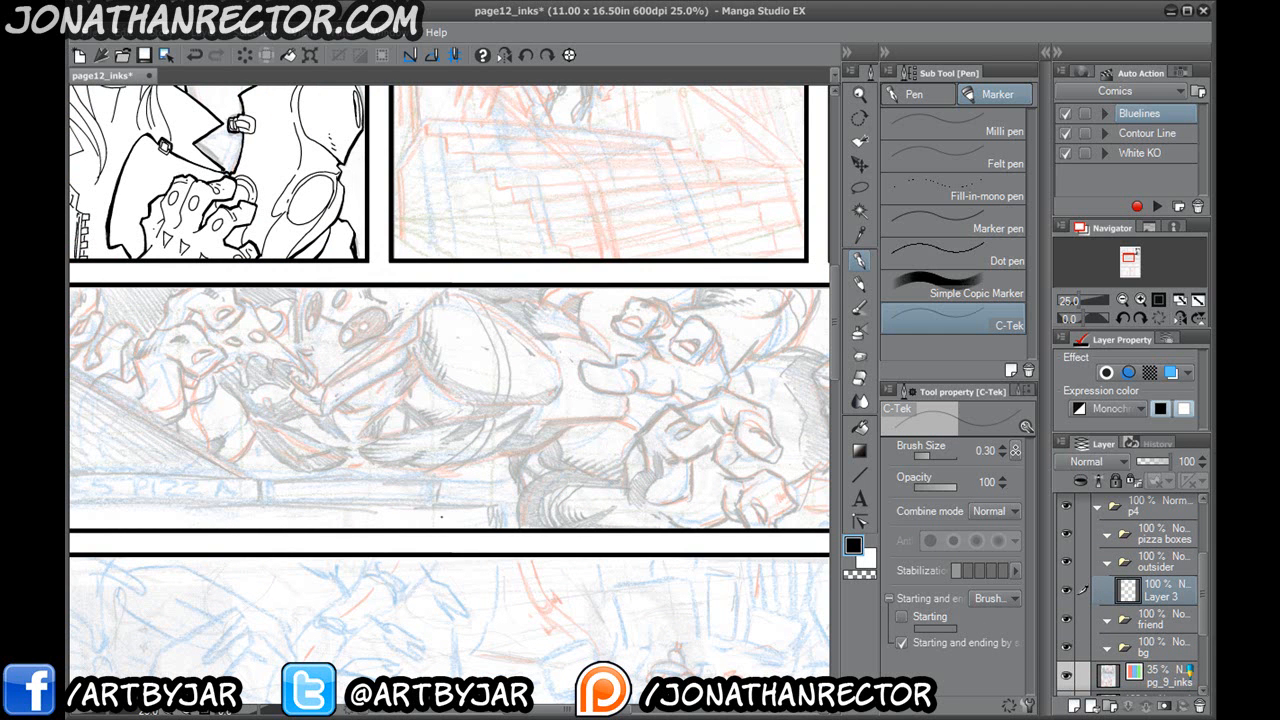
pyautogui.doubleClick(1156, 598)
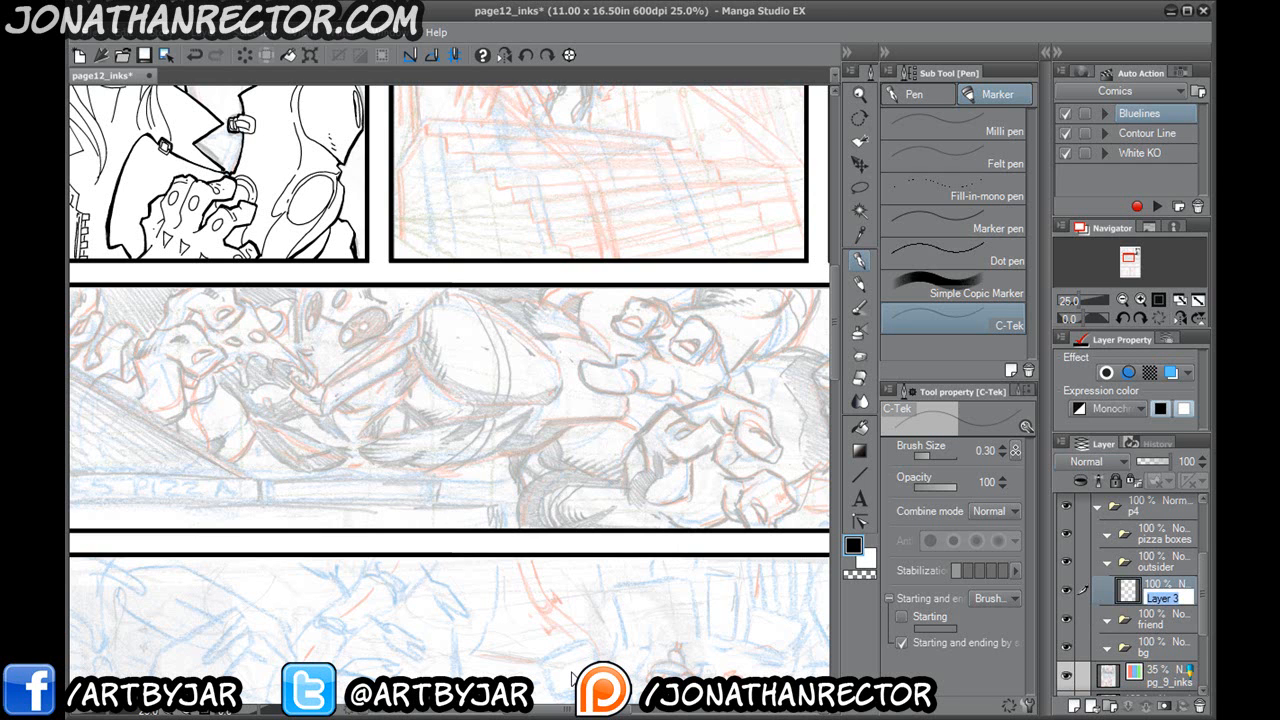
pyautogui.write('lines')
pyautogui.press('Return')
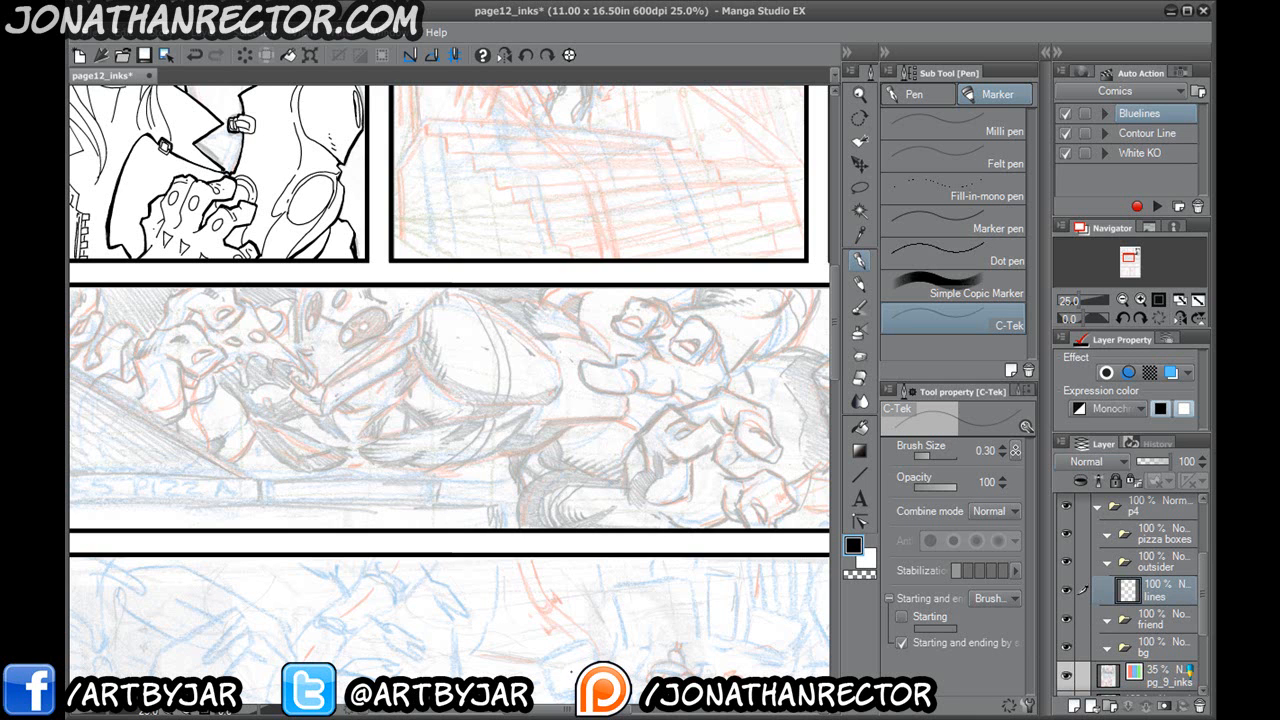
pyautogui.moveTo(547, 429); pyautogui.dragTo(591, 434)
pyautogui.moveTo(675, 388)
pyautogui.mouseDown()
pyautogui.moveTo(623, 429)
pyautogui.moveTo(578, 377)
pyautogui.moveTo(546, 400)
pyautogui.moveTo(550, 430)
pyautogui.mouseUp()
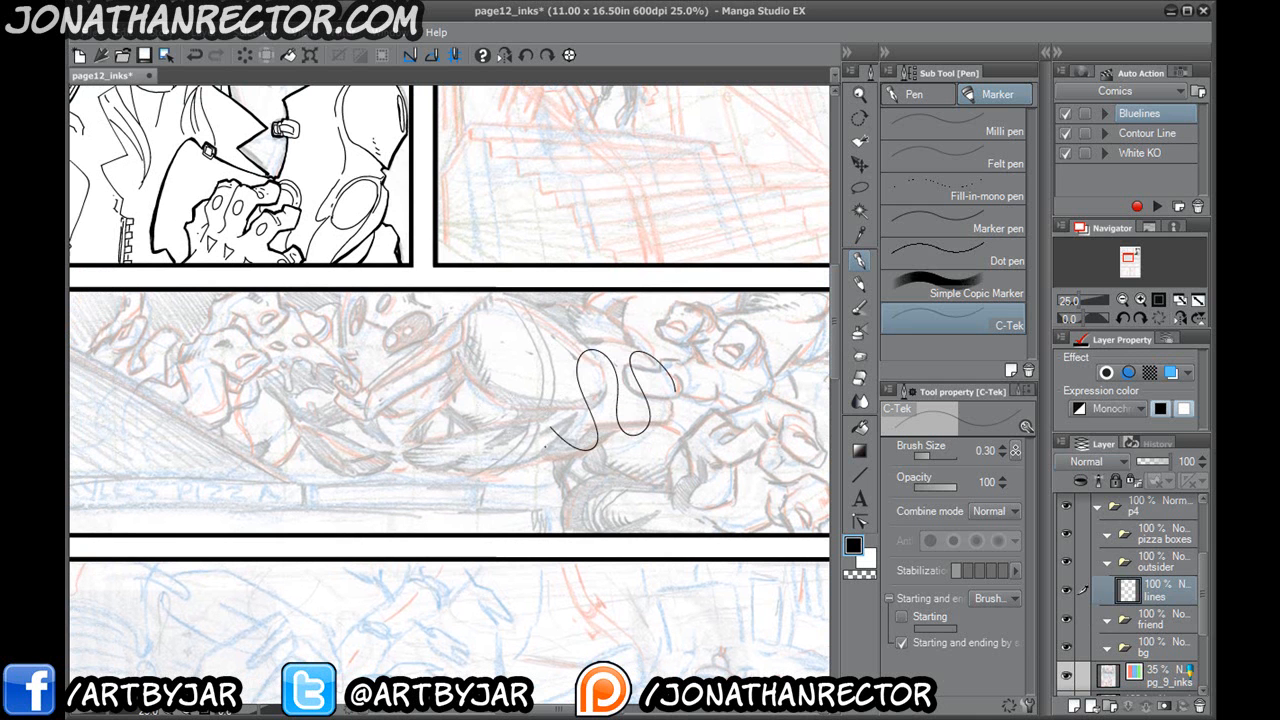
pyautogui.hotkey('ctrl', 'z')
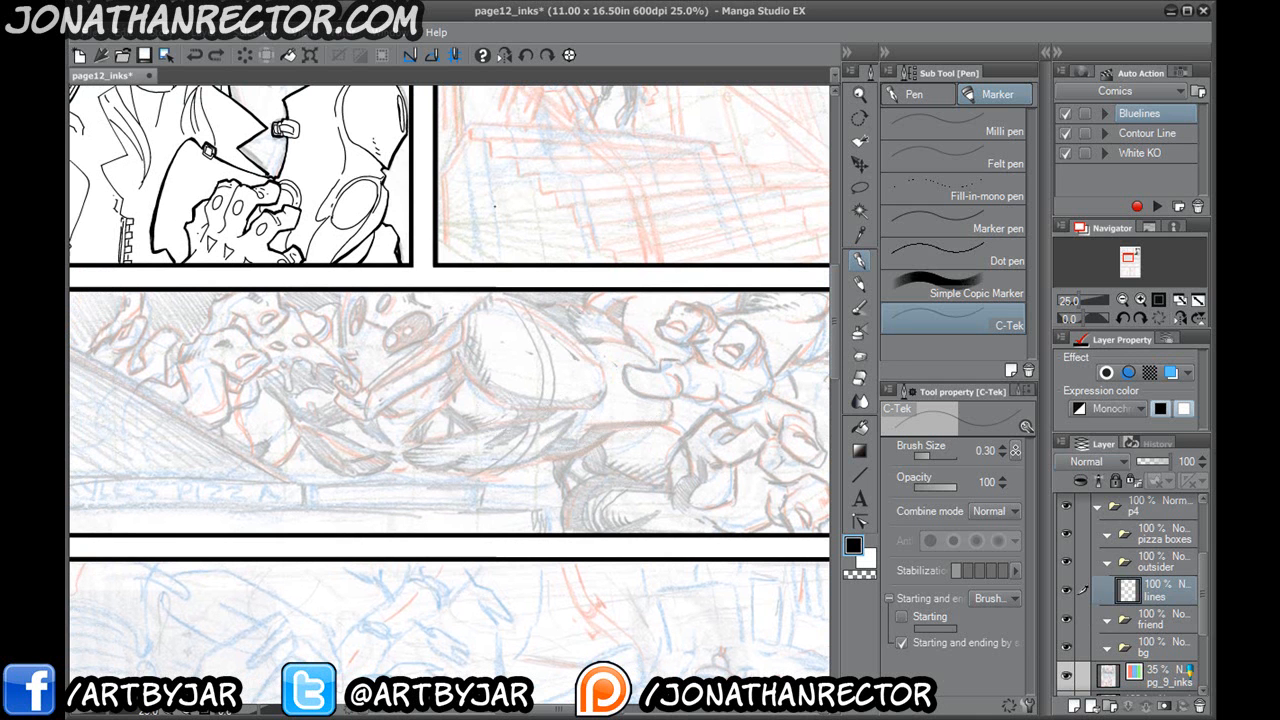
# Hide the palettes to enlarge the canvas and frame the fourth panel at a closer zoom.
pyautogui.hotkey('ctrl', '+')
pyautogui.press('Tab')
pyautogui.moveTo(480, 477); pyautogui.dragTo(524, 101)
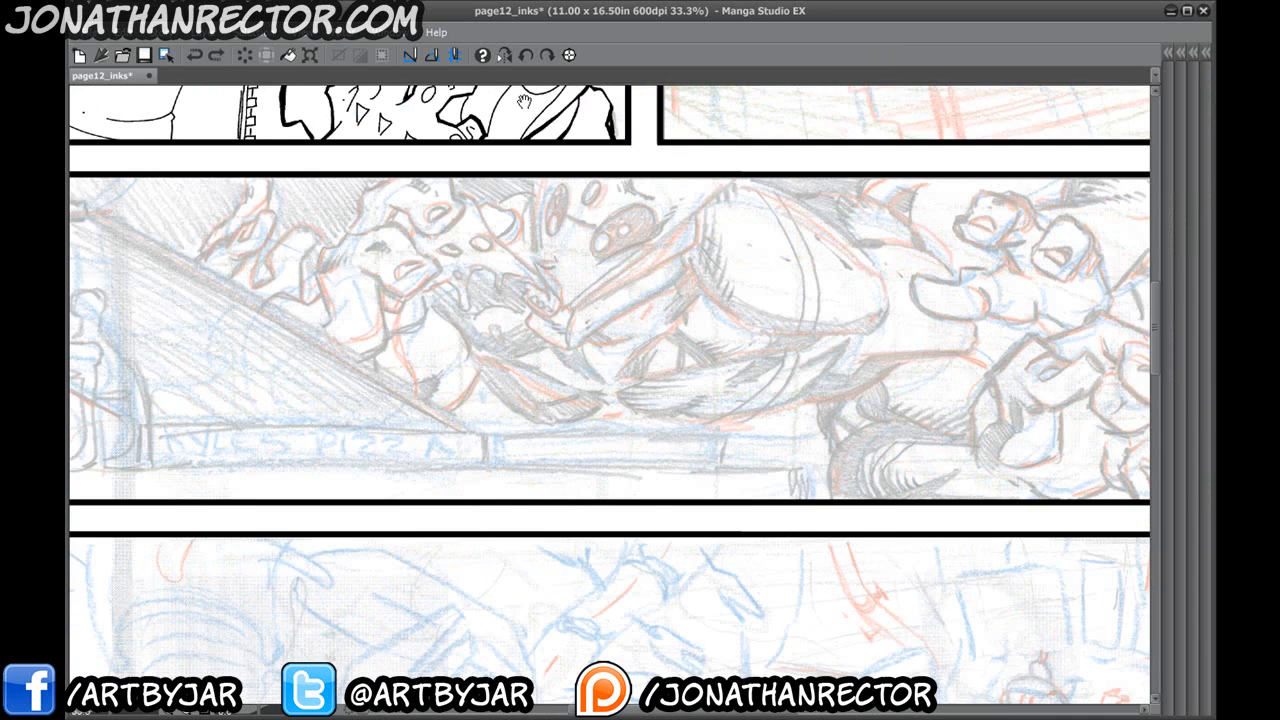
pyautogui.moveTo(535, 381); pyautogui.dragTo(565, 451)
pyautogui.moveTo(571, 277)
pyautogui.mouseDown()
pyautogui.moveTo(566, 320)
pyautogui.moveTo(589, 378)
pyautogui.mouseUp()
pyautogui.hotkey('ctrl', 'z')
pyautogui.hotkey('ctrl', 'z')
# Ink the outline of the first curled finger on the lower reaching hand in panel 4.
pyautogui.moveTo(584, 536)
pyautogui.mouseDown()
pyautogui.moveTo(339, 524)
pyautogui.moveTo(499, 553)
pyautogui.mouseUp()
pyautogui.moveTo(808, 542); pyautogui.dragTo(642, 467)
pyautogui.scroll(1, 668, 395)
pyautogui.moveTo(763, 429); pyautogui.dragTo(560, 468)
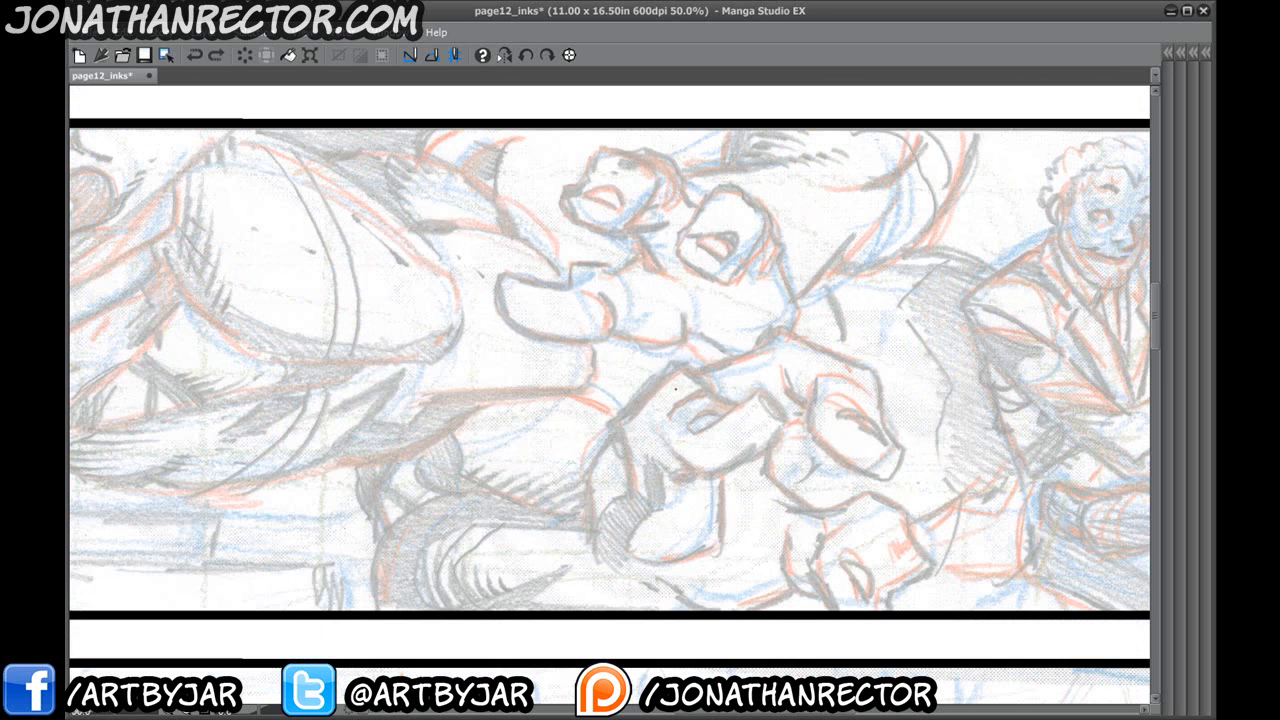
pyautogui.moveTo(611, 418)
pyautogui.mouseDown()
pyautogui.moveTo(670, 365)
pyautogui.moveTo(740, 402)
pyautogui.moveTo(764, 391)
pyautogui.moveTo(709, 474)
pyautogui.moveTo(690, 474)
pyautogui.moveTo(655, 432)
pyautogui.moveTo(686, 475)
pyautogui.mouseUp()
pyautogui.scroll(-4, 634, 457)
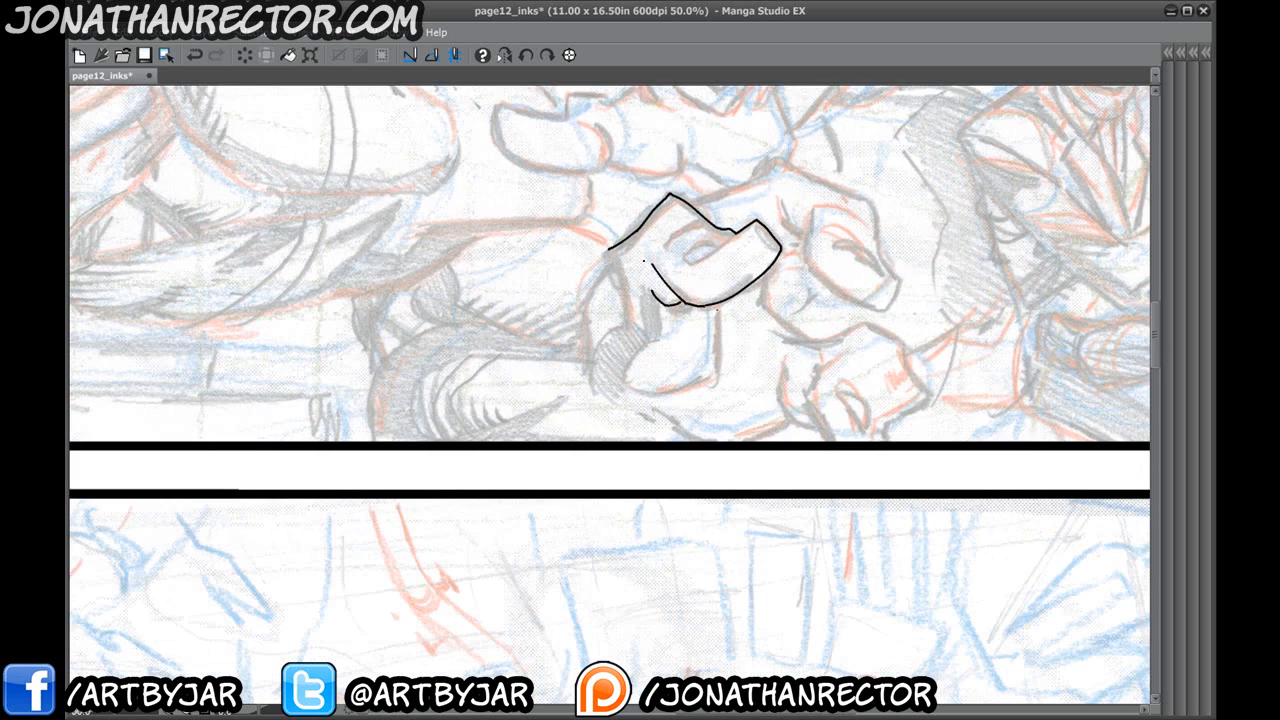
# Ink the lower hand's thumb side, outer palm edge and the short tendon lines at its wrist.
pyautogui.moveTo(716, 306)
pyautogui.mouseDown()
pyautogui.moveTo(691, 373)
pyautogui.moveTo(702, 375)
pyautogui.mouseUp()
pyautogui.moveTo(713, 378); pyautogui.dragTo(705, 383)
pyautogui.moveTo(546, 382); pyautogui.dragTo(572, 416)
pyautogui.moveTo(634, 283)
pyautogui.mouseDown()
pyautogui.moveTo(608, 342)
pyautogui.moveTo(617, 402)
pyautogui.moveTo(716, 474)
pyautogui.moveTo(638, 451)
pyautogui.mouseUp()
pyautogui.click(627, 435)
pyautogui.moveTo(643, 455); pyautogui.dragTo(663, 474)
pyautogui.moveTo(562, 399)
pyautogui.mouseDown()
pyautogui.moveTo(500, 403)
pyautogui.moveTo(394, 483)
pyautogui.mouseUp()
# Ink the lower hand's second curled finger with its knuckle contour and fingernail.
pyautogui.moveTo(548, 317)
pyautogui.mouseDown()
pyautogui.moveTo(638, 279)
pyautogui.moveTo(724, 320)
pyautogui.moveTo(752, 414)
pyautogui.moveTo(666, 386)
pyautogui.moveTo(662, 332)
pyautogui.mouseUp()
pyautogui.moveTo(706, 368)
pyautogui.mouseDown()
pyautogui.moveTo(744, 392)
pyautogui.moveTo(738, 376)
pyautogui.moveTo(742, 392)
pyautogui.mouseUp()
pyautogui.hotkey('ctrl', 'z')
pyautogui.hotkey('ctrl', 'z')
pyautogui.moveTo(697, 361); pyautogui.dragTo(740, 386)
pyautogui.moveTo(582, 355)
pyautogui.mouseDown()
pyautogui.moveTo(652, 359)
pyautogui.moveTo(619, 387)
pyautogui.moveTo(643, 366)
pyautogui.moveTo(526, 376)
pyautogui.mouseUp()
pyautogui.moveTo(654, 334); pyautogui.dragTo(678, 382)
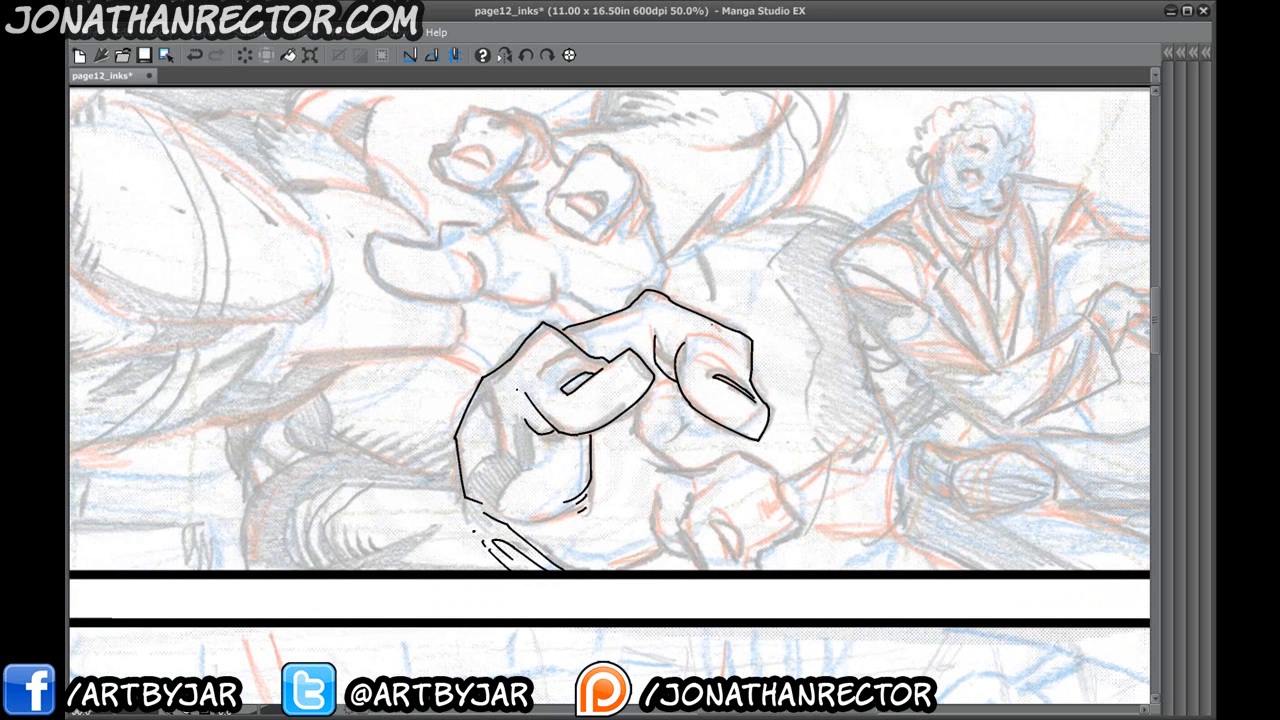
# Ink the knuckle creases, the palm edge and the lowest curled finger with its nail on the lower hand.
pyautogui.moveTo(712, 320); pyautogui.dragTo(734, 357)
pyautogui.moveTo(548, 428); pyautogui.dragTo(571, 321)
pyautogui.moveTo(645, 293)
pyautogui.mouseDown()
pyautogui.moveTo(643, 312)
pyautogui.moveTo(686, 358)
pyautogui.moveTo(738, 348)
pyautogui.moveTo(784, 362)
pyautogui.moveTo(806, 412)
pyautogui.moveTo(762, 456)
pyautogui.moveTo(697, 437)
pyautogui.moveTo(702, 381)
pyautogui.moveTo(728, 372)
pyautogui.moveTo(747, 455)
pyautogui.mouseUp()
pyautogui.hotkey('ctrl', 'z')
pyautogui.moveTo(602, 428); pyautogui.dragTo(632, 424)
pyautogui.moveTo(690, 384)
pyautogui.mouseDown()
pyautogui.moveTo(734, 450)
pyautogui.moveTo(677, 450)
pyautogui.mouseUp()
pyautogui.moveTo(539, 457); pyautogui.dragTo(565, 447)
pyautogui.hotkey('ctrl', 'z')
pyautogui.moveTo(728, 433); pyautogui.dragTo(703, 446)
pyautogui.moveTo(513, 381); pyautogui.dragTo(573, 457)
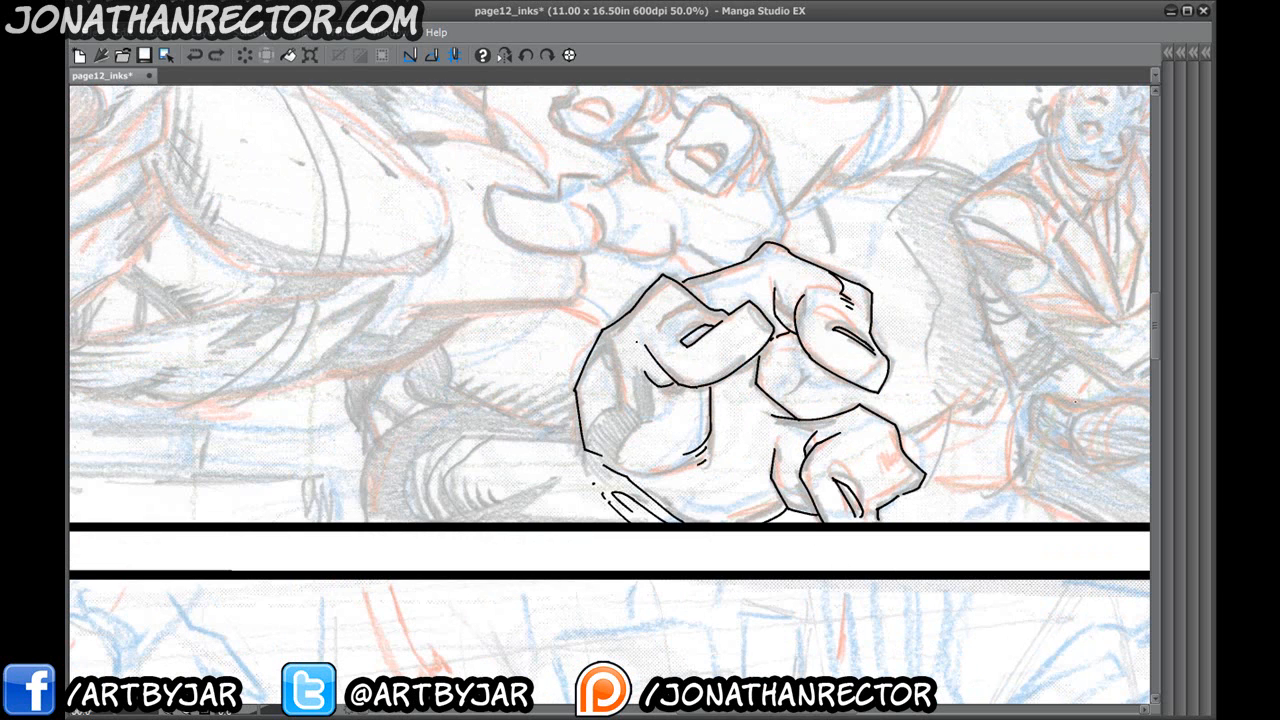
pyautogui.moveTo(565, 414); pyautogui.dragTo(617, 444)
pyautogui.moveTo(699, 404); pyautogui.dragTo(702, 458)
pyautogui.moveTo(697, 406); pyautogui.dragTo(698, 453)
pyautogui.moveTo(693, 406)
pyautogui.mouseDown()
pyautogui.moveTo(692, 450)
pyautogui.moveTo(673, 475)
pyautogui.mouseUp()
pyautogui.moveTo(696, 448); pyautogui.dragTo(660, 488)
pyautogui.moveTo(690, 433); pyautogui.dragTo(647, 479)
pyautogui.moveTo(656, 462); pyautogui.dragTo(642, 479)
pyautogui.hotkey('ctrl', 'z')
pyautogui.hotkey('ctrl', 'z')
pyautogui.hotkey('ctrl', 'z')
pyautogui.hotkey('ctrl', 'z')
pyautogui.hotkey('ctrl', 'z')
pyautogui.hotkey('ctrl', 'z')
pyautogui.hotkey('ctrl', 'z')
pyautogui.hotkey('ctrl', 'z')
pyautogui.hotkey('ctrl', 'z')
pyautogui.moveTo(747, 483)
pyautogui.mouseDown()
pyautogui.moveTo(687, 441)
pyautogui.moveTo(692, 419)
pyautogui.mouseUp()
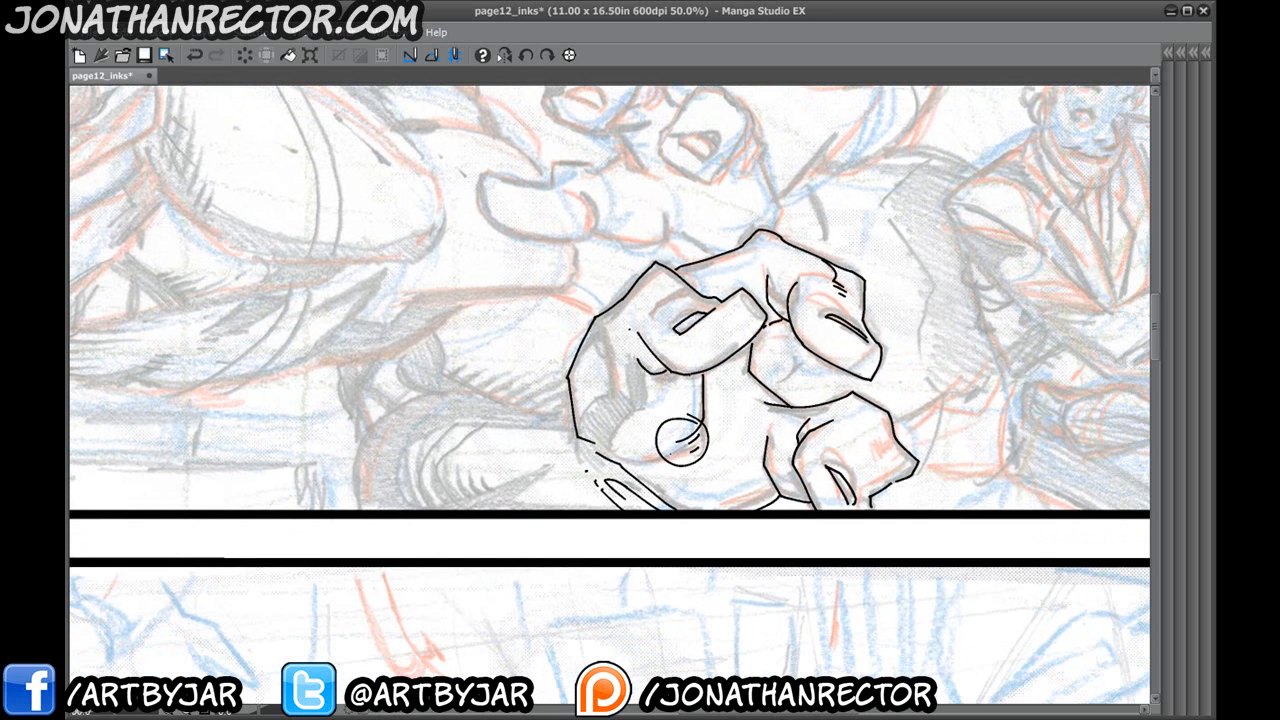
pyautogui.hotkey('ctrl', 'z')
# Ink the rounded forearm contour behind the lower hand down to the panel's lower border.
pyautogui.moveTo(334, 427)
pyautogui.mouseDown()
pyautogui.moveTo(494, 497)
pyautogui.moveTo(489, 551)
pyautogui.moveTo(459, 499)
pyautogui.moveTo(480, 498)
pyautogui.moveTo(532, 390)
pyautogui.moveTo(672, 432)
pyautogui.moveTo(632, 408)
pyautogui.mouseUp()
pyautogui.moveTo(716, 474); pyautogui.dragTo(518, 511)
pyautogui.hotkey('ctrl', 'z')
pyautogui.moveTo(680, 475); pyautogui.dragTo(625, 515)
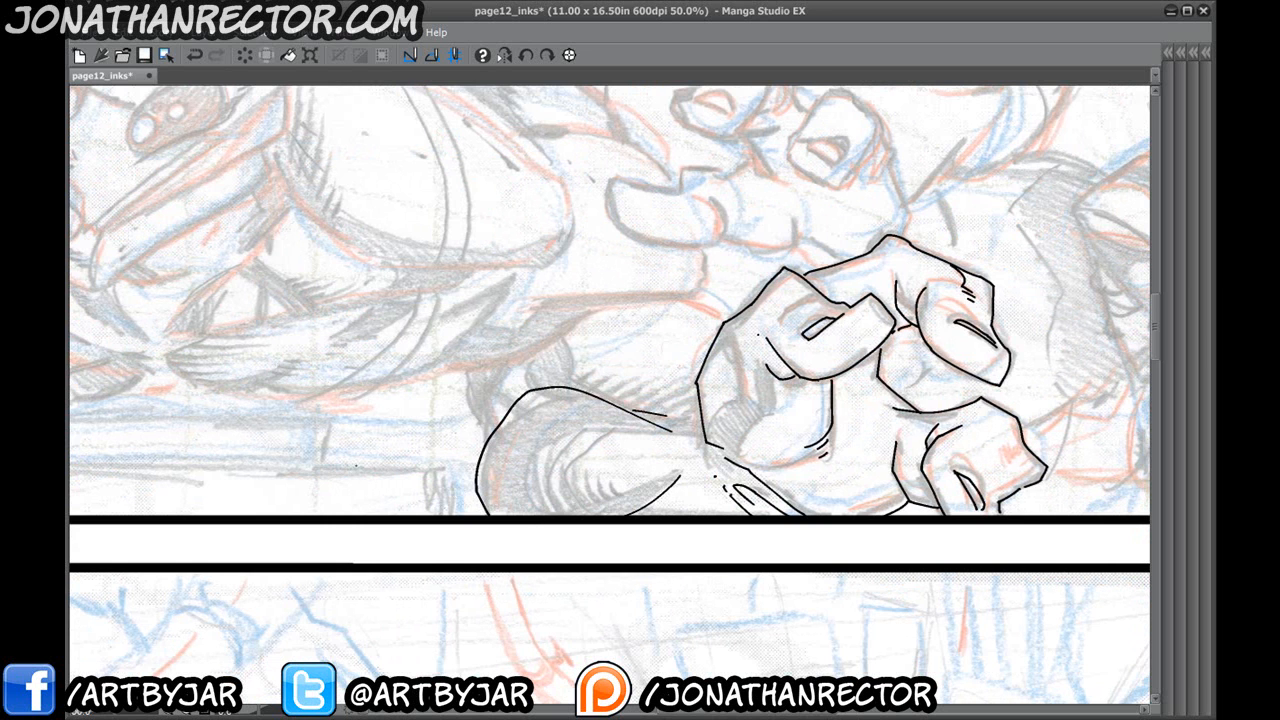
# Ink the long lower contour of the figure's body and the short fold lines joining it to the forearm.
pyautogui.press('space')
pyautogui.moveTo(474, 413); pyautogui.dragTo(416, 487)
pyautogui.moveTo(162, 465)
pyautogui.mouseDown()
pyautogui.moveTo(436, 477)
pyautogui.moveTo(484, 465)
pyautogui.moveTo(542, 416)
pyautogui.moveTo(740, 404)
pyautogui.mouseUp()
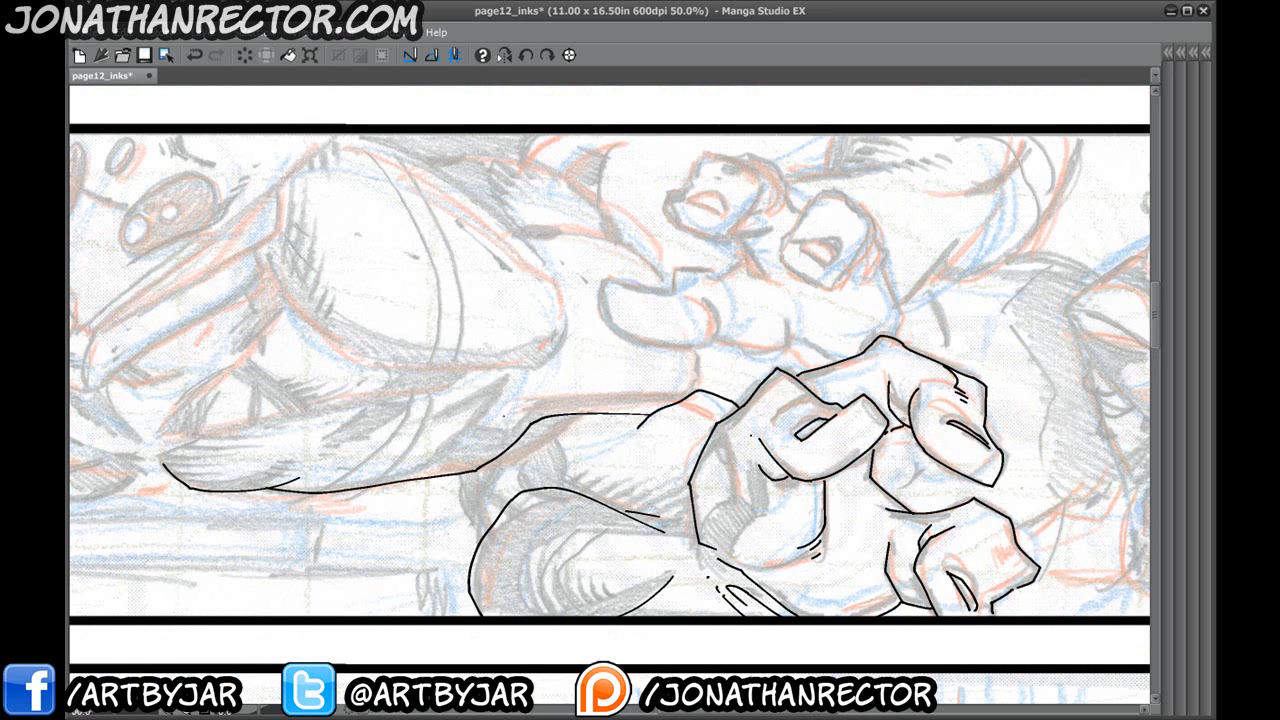
pyautogui.hotkey('ctrl', 'z')
pyautogui.moveTo(500, 454); pyautogui.dragTo(513, 493)
pyautogui.moveTo(476, 556); pyautogui.dragTo(455, 476)
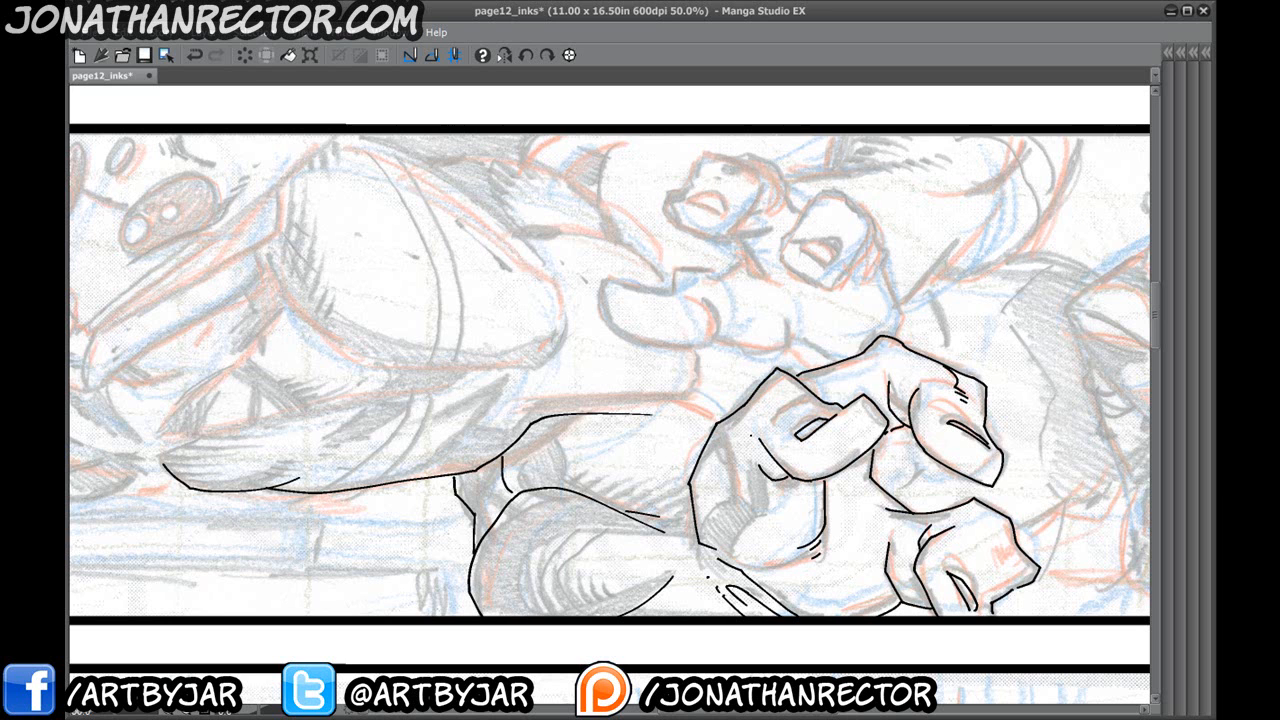
# Ink the thumb of the upper reaching hand with its joint creases and the rounded base beside it.
pyautogui.moveTo(512, 455); pyautogui.dragTo(422, 500)
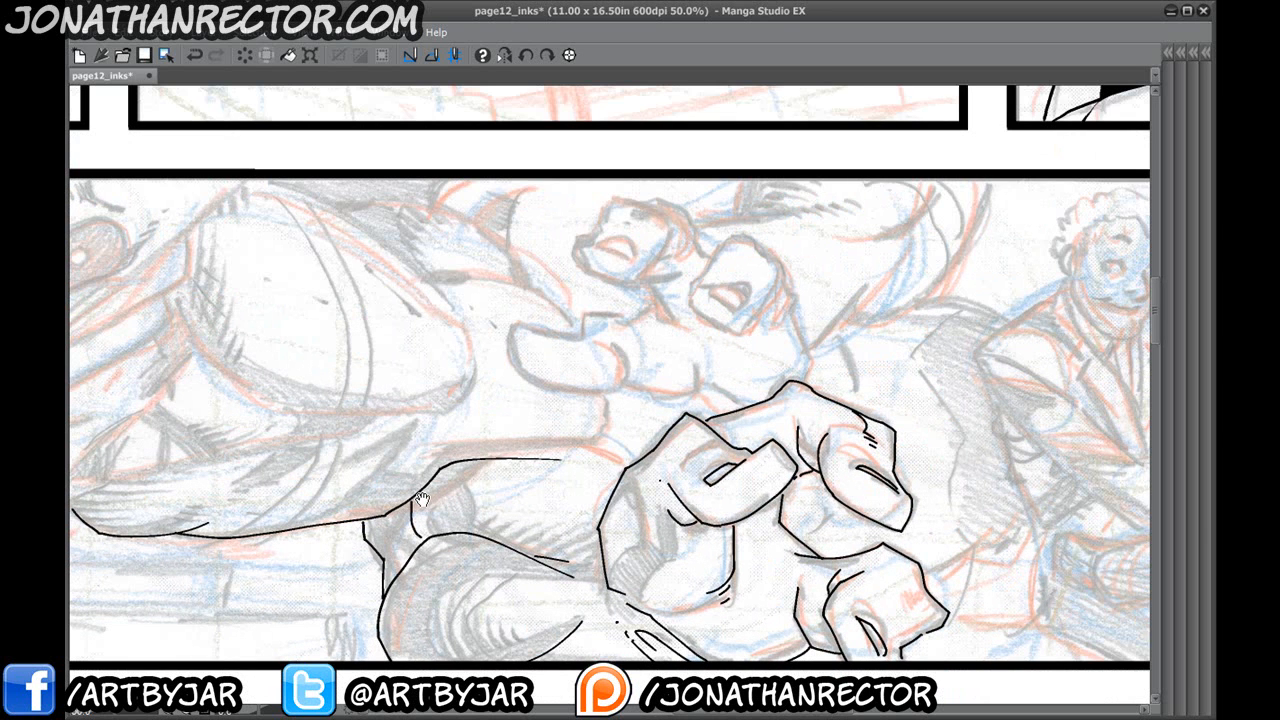
pyautogui.moveTo(529, 312); pyautogui.dragTo(563, 362)
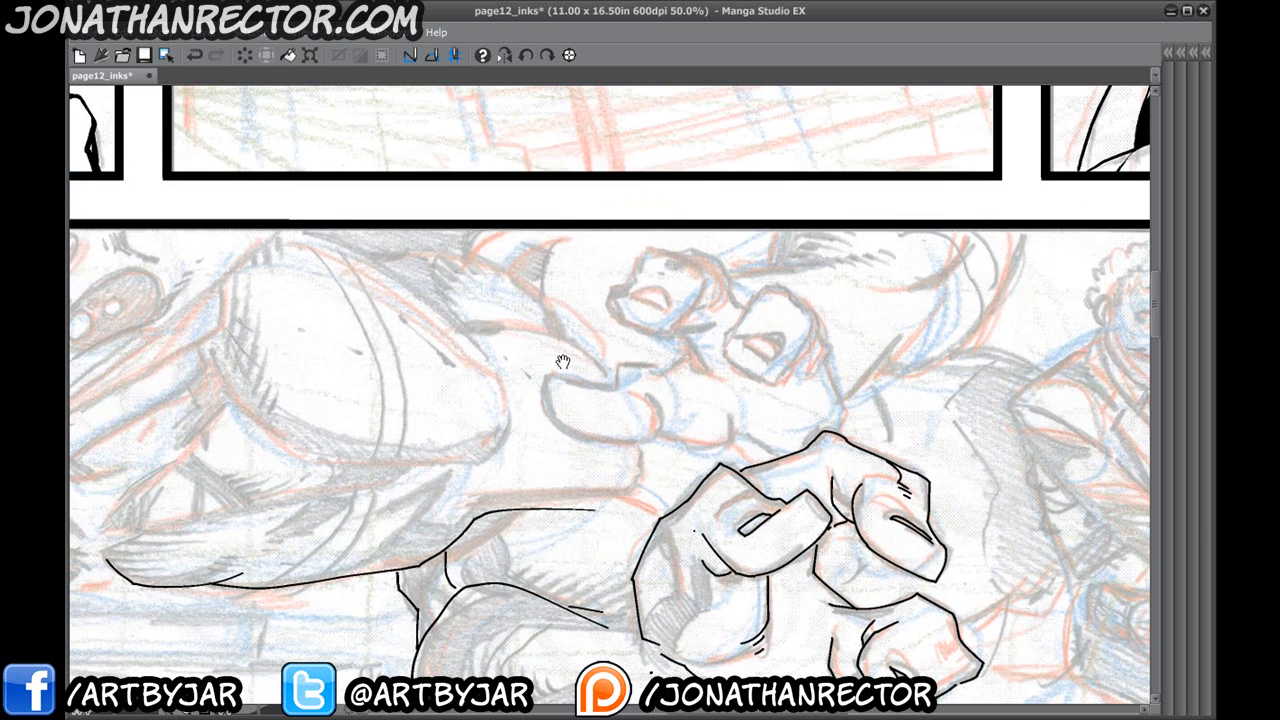
pyautogui.moveTo(650, 367)
pyautogui.mouseDown()
pyautogui.moveTo(611, 369)
pyautogui.moveTo(611, 386)
pyautogui.moveTo(554, 380)
pyautogui.moveTo(551, 420)
pyautogui.moveTo(654, 446)
pyautogui.moveTo(637, 386)
pyautogui.moveTo(671, 412)
pyautogui.moveTo(664, 432)
pyautogui.mouseUp()
pyautogui.moveTo(680, 415); pyautogui.dragTo(677, 430)
pyautogui.moveTo(688, 443)
pyautogui.mouseDown()
pyautogui.moveTo(549, 419)
pyautogui.moveTo(590, 411)
pyautogui.moveTo(597, 394)
pyautogui.moveTo(560, 357)
pyautogui.mouseUp()
pyautogui.moveTo(594, 410); pyautogui.dragTo(633, 438)
pyautogui.moveTo(527, 399); pyautogui.dragTo(557, 449)
# Ink the upper hand's front finger with its nail, and the palm creases and outer edge below it.
pyautogui.moveTo(641, 400)
pyautogui.mouseDown()
pyautogui.moveTo(673, 407)
pyautogui.moveTo(614, 380)
pyautogui.moveTo(625, 352)
pyautogui.moveTo(688, 315)
pyautogui.moveTo(692, 330)
pyautogui.moveTo(621, 356)
pyautogui.moveTo(666, 404)
pyautogui.moveTo(706, 346)
pyautogui.moveTo(652, 314)
pyautogui.moveTo(618, 362)
pyautogui.moveTo(636, 393)
pyautogui.moveTo(692, 380)
pyautogui.moveTo(716, 344)
pyautogui.mouseUp()
pyautogui.hotkey('ctrl', 'z')
pyautogui.hotkey('ctrl', 'z')
pyautogui.moveTo(715, 346); pyautogui.dragTo(717, 384)
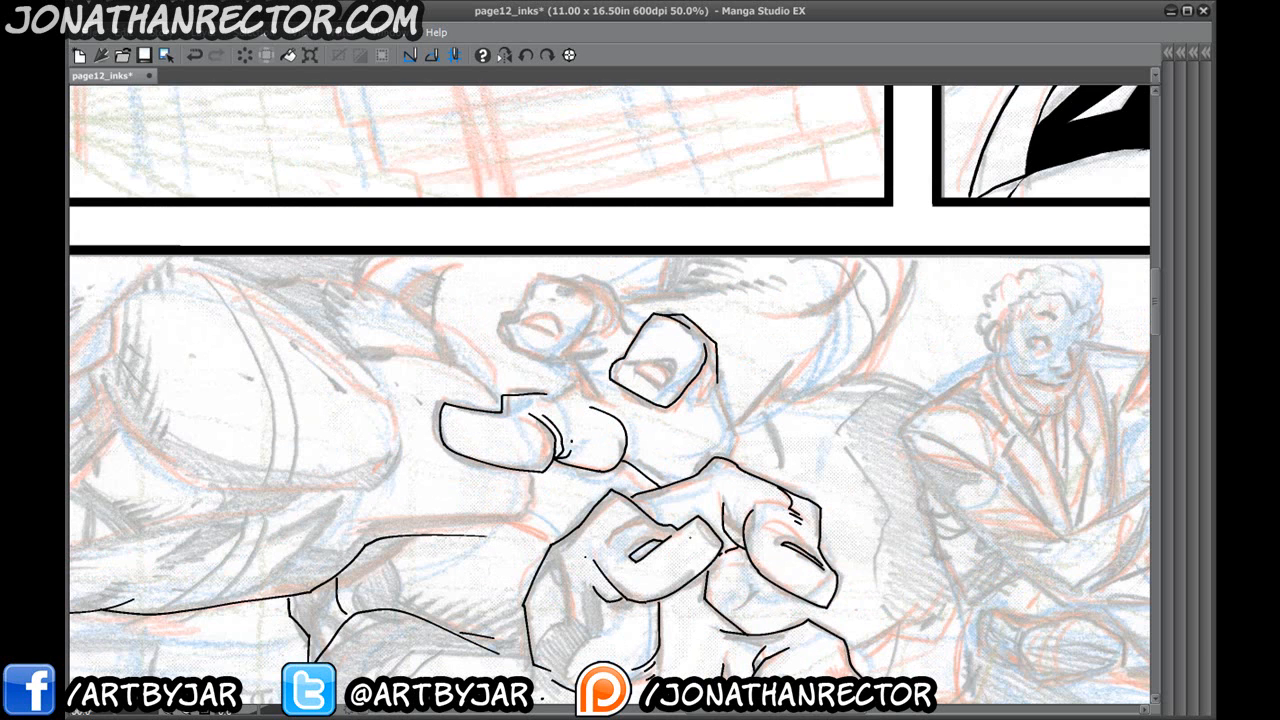
pyautogui.moveTo(634, 370)
pyautogui.mouseDown()
pyautogui.moveTo(659, 385)
pyautogui.moveTo(661, 371)
pyautogui.moveTo(661, 384)
pyautogui.mouseUp()
pyautogui.moveTo(621, 404); pyautogui.dragTo(656, 482)
pyautogui.moveTo(740, 462)
pyautogui.mouseDown()
pyautogui.moveTo(716, 353)
pyautogui.moveTo(728, 381)
pyautogui.mouseUp()
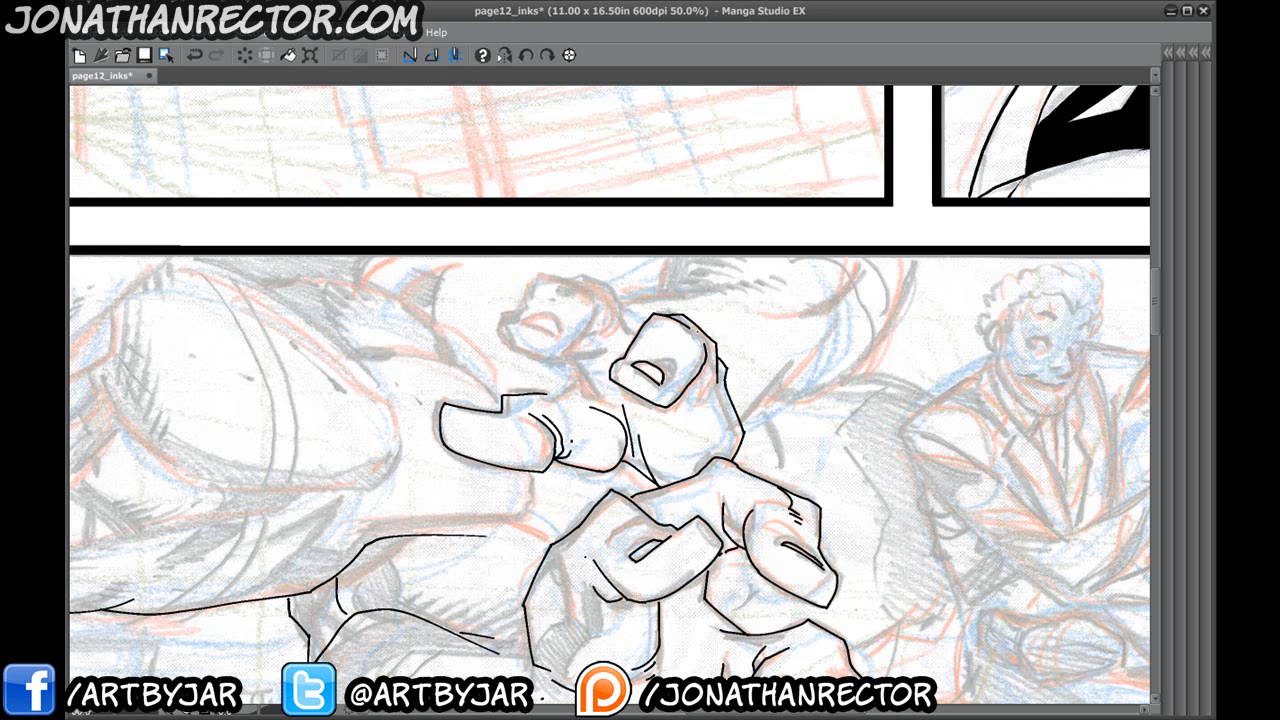
# Mirror the view to ink the upper hand's remaining finger, nail and finger creases, and restore the view's orientation.
pyautogui.click(509, 55)
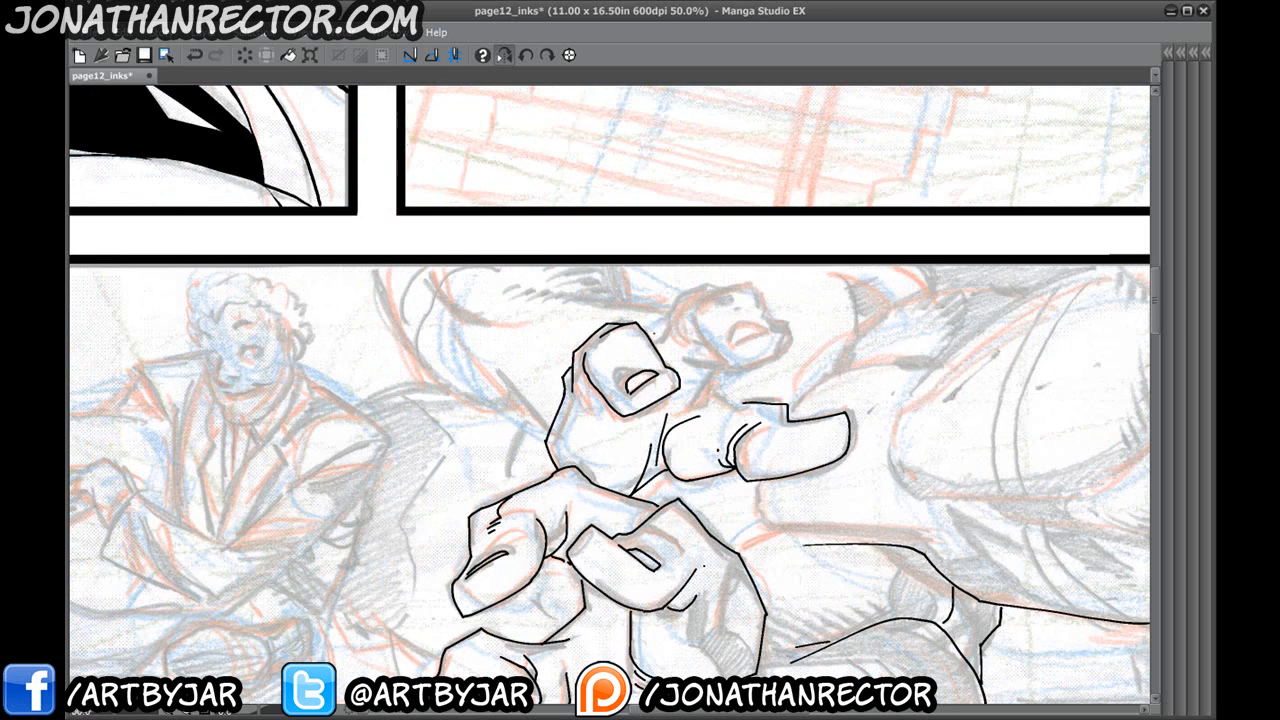
pyautogui.moveTo(651, 335)
pyautogui.mouseDown()
pyautogui.moveTo(668, 331)
pyautogui.moveTo(680, 301)
pyautogui.moveTo(748, 284)
pyautogui.moveTo(790, 338)
pyautogui.moveTo(770, 358)
pyautogui.moveTo(725, 354)
pyautogui.mouseUp()
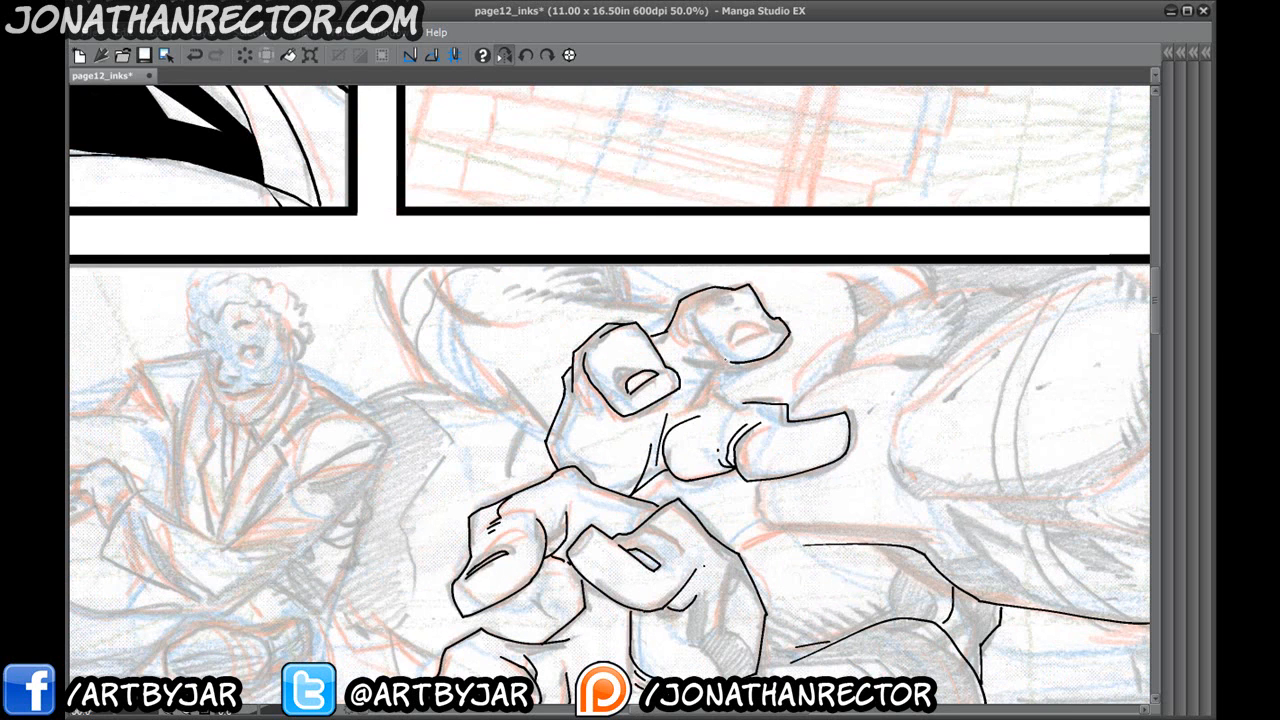
pyautogui.click(527, 57)
pyautogui.moveTo(737, 336)
pyautogui.mouseDown()
pyautogui.moveTo(769, 326)
pyautogui.moveTo(775, 286)
pyautogui.moveTo(735, 332)
pyautogui.moveTo(777, 314)
pyautogui.moveTo(658, 362)
pyautogui.moveTo(681, 367)
pyautogui.moveTo(646, 361)
pyautogui.moveTo(530, 389)
pyautogui.moveTo(543, 399)
pyautogui.moveTo(515, 391)
pyautogui.mouseUp()
pyautogui.hotkey('ctrl', 'z')
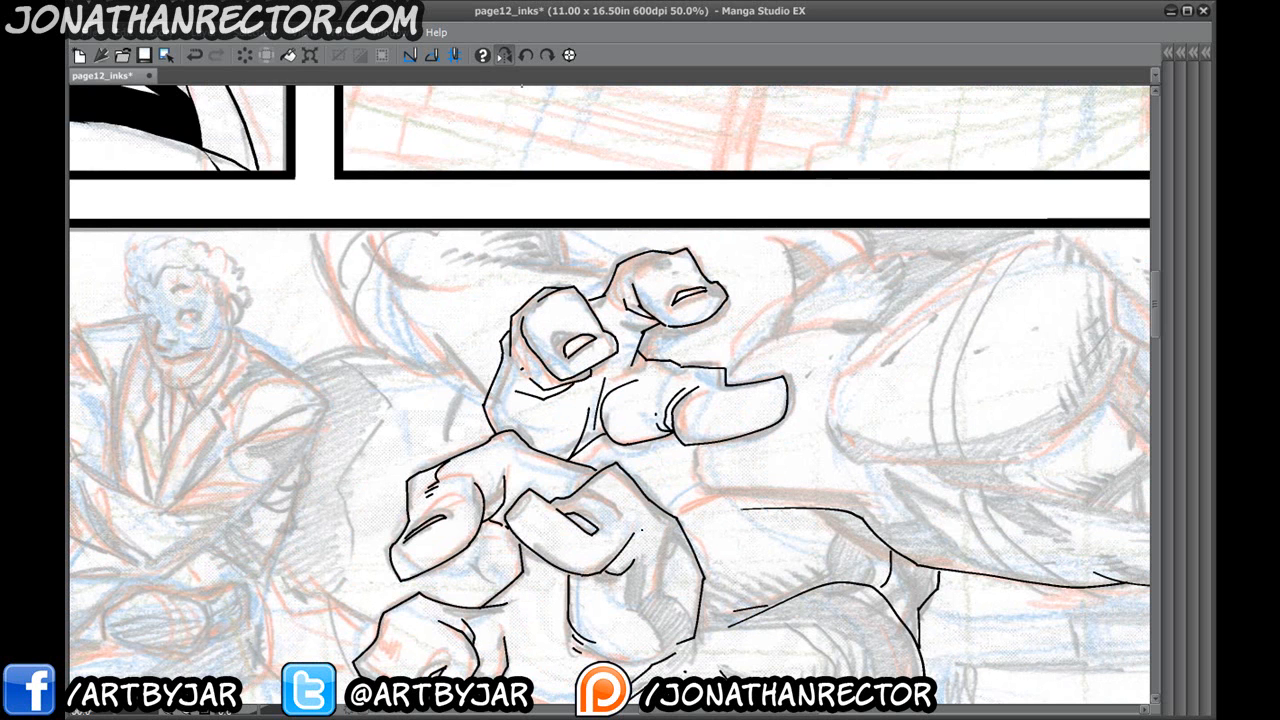
pyautogui.click(504, 55)
pyautogui.moveTo(508, 451); pyautogui.dragTo(498, 483)
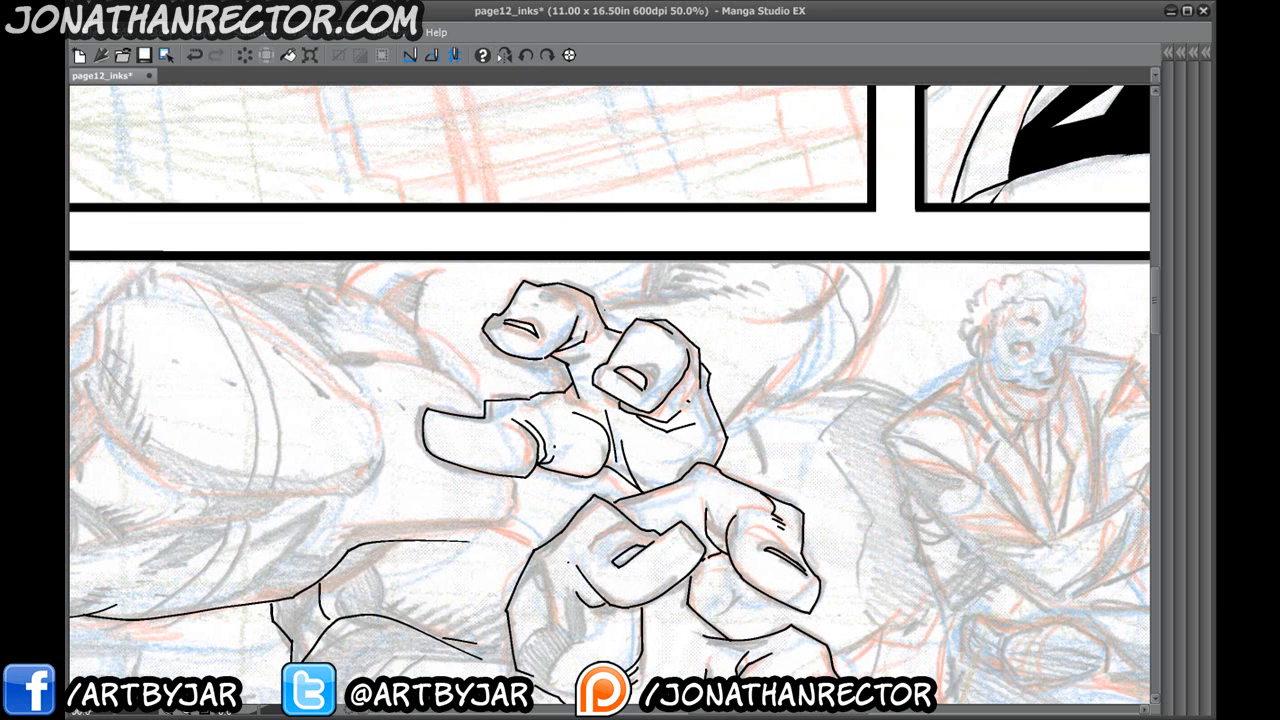
# Ink the curved contours and fold lines behind the upper hand up to the panel's upper border.
pyautogui.moveTo(601, 315)
pyautogui.mouseDown()
pyautogui.moveTo(675, 288)
pyautogui.moveTo(663, 253)
pyautogui.mouseUp()
pyautogui.moveTo(726, 428); pyautogui.dragTo(778, 364)
pyautogui.moveTo(745, 408)
pyautogui.mouseDown()
pyautogui.moveTo(873, 327)
pyautogui.moveTo(898, 265)
pyautogui.mouseUp()
pyautogui.moveTo(736, 306)
pyautogui.mouseDown()
pyautogui.moveTo(868, 262)
pyautogui.moveTo(712, 300)
pyautogui.moveTo(670, 296)
pyautogui.mouseUp()
pyautogui.hotkey('ctrl', 'z')
pyautogui.moveTo(802, 330); pyautogui.dragTo(830, 302)
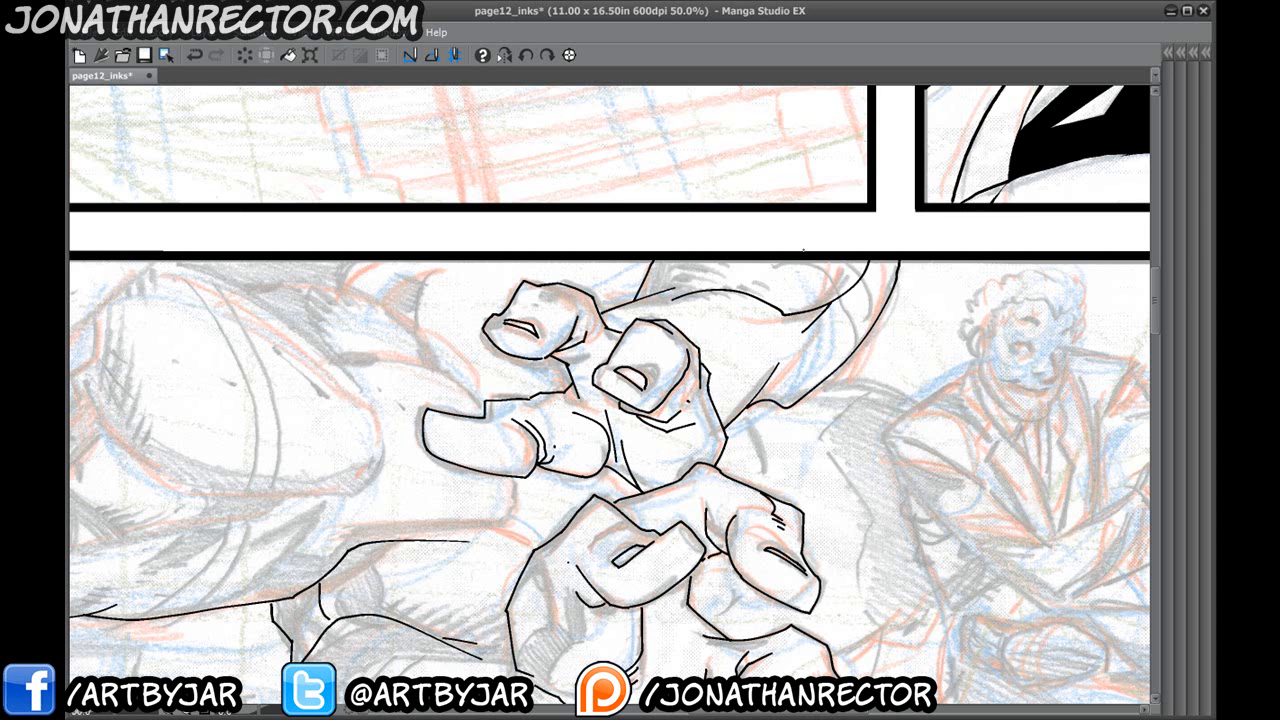
# Ink the contour leading into the upper hand's thumb and the wrist edge between the two hands.
pyautogui.moveTo(375, 494); pyautogui.dragTo(426, 369)
pyautogui.moveTo(559, 541); pyautogui.dragTo(638, 582)
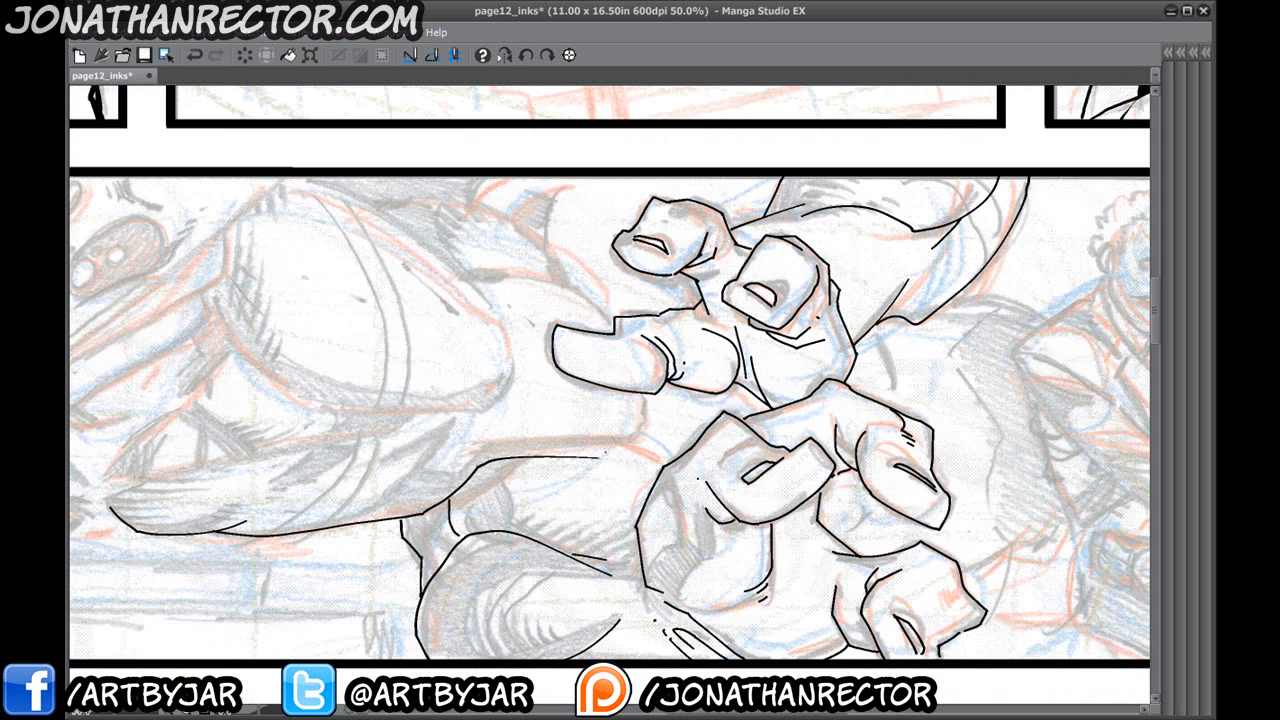
pyautogui.moveTo(712, 308); pyautogui.dragTo(636, 350)
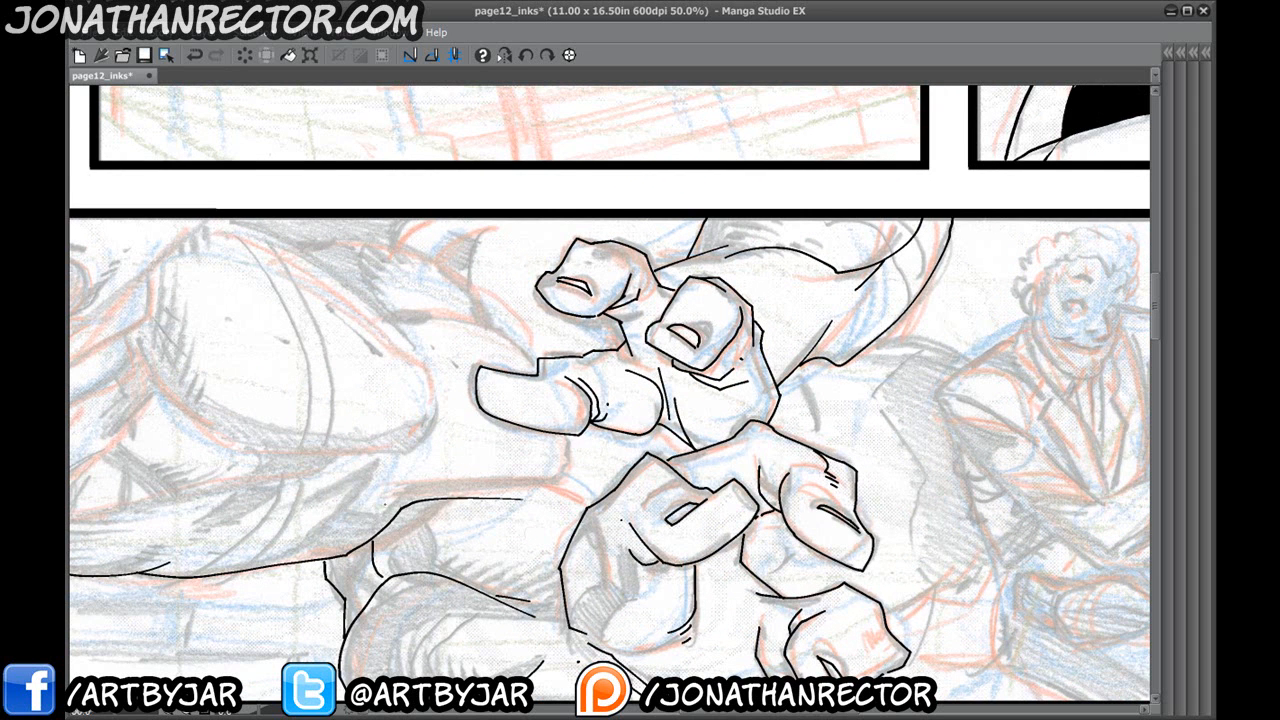
pyautogui.moveTo(147, 641); pyautogui.dragTo(452, 516)
pyautogui.moveTo(254, 412); pyautogui.dragTo(279, 481)
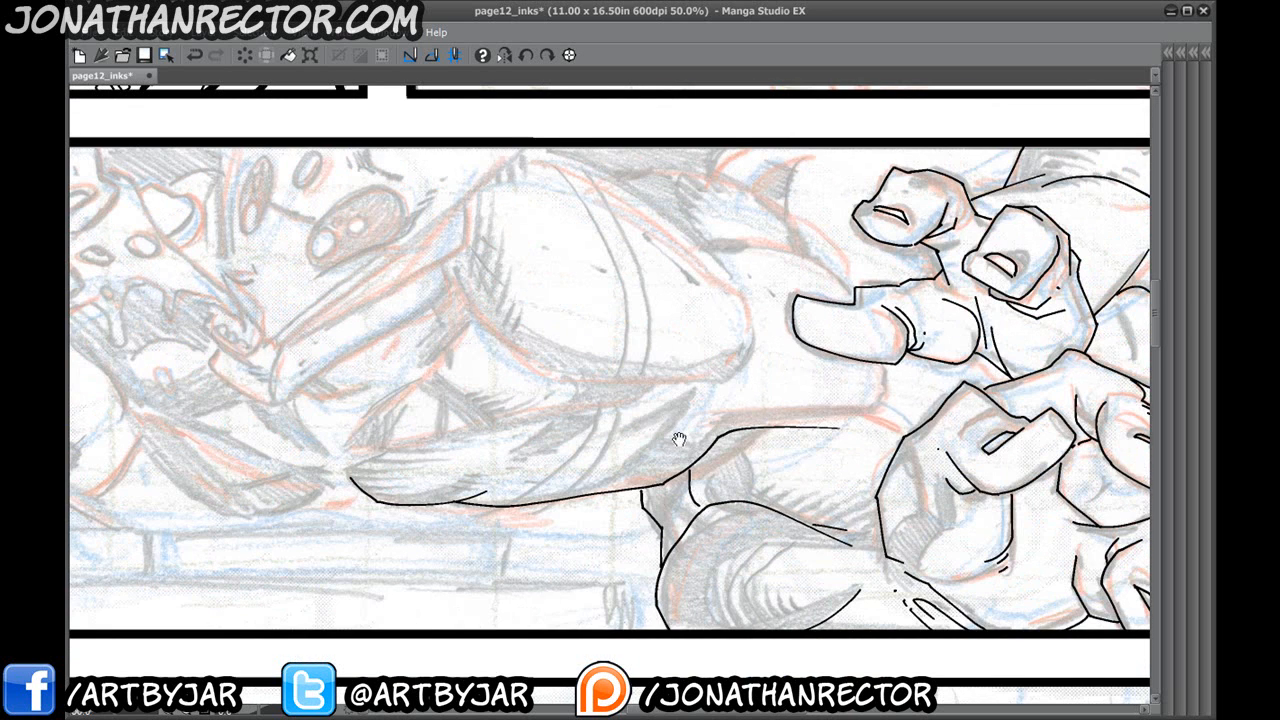
pyautogui.moveTo(763, 404); pyautogui.dragTo(649, 484)
pyautogui.moveTo(595, 324)
pyautogui.mouseDown()
pyautogui.moveTo(692, 337)
pyautogui.moveTo(729, 380)
pyautogui.mouseUp()
pyautogui.moveTo(761, 443)
pyautogui.mouseDown()
pyautogui.moveTo(772, 498)
pyautogui.moveTo(747, 511)
pyautogui.mouseUp()
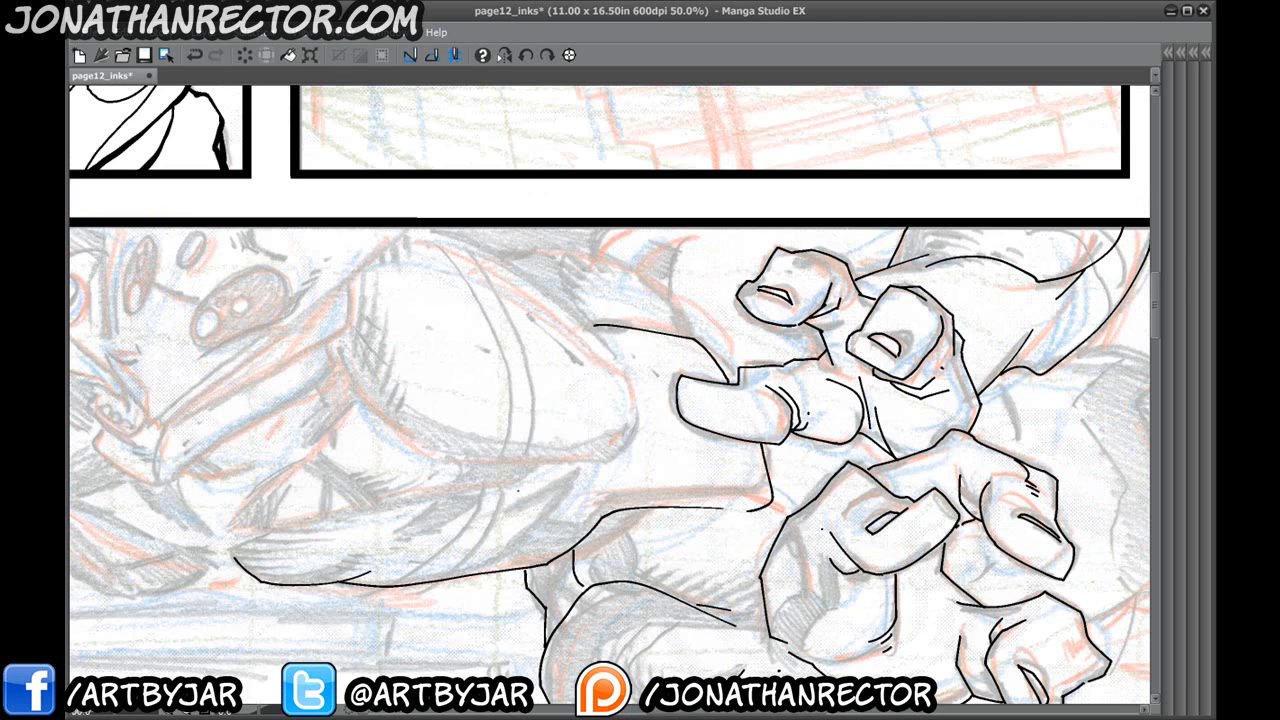
# Ink the curved contours behind the upper hand's thumb, reaching up to the panel's upper border.
pyautogui.moveTo(459, 171); pyautogui.dragTo(465, 227)
pyautogui.moveTo(688, 391)
pyautogui.mouseDown()
pyautogui.moveTo(674, 333)
pyautogui.moveTo(705, 292)
pyautogui.mouseUp()
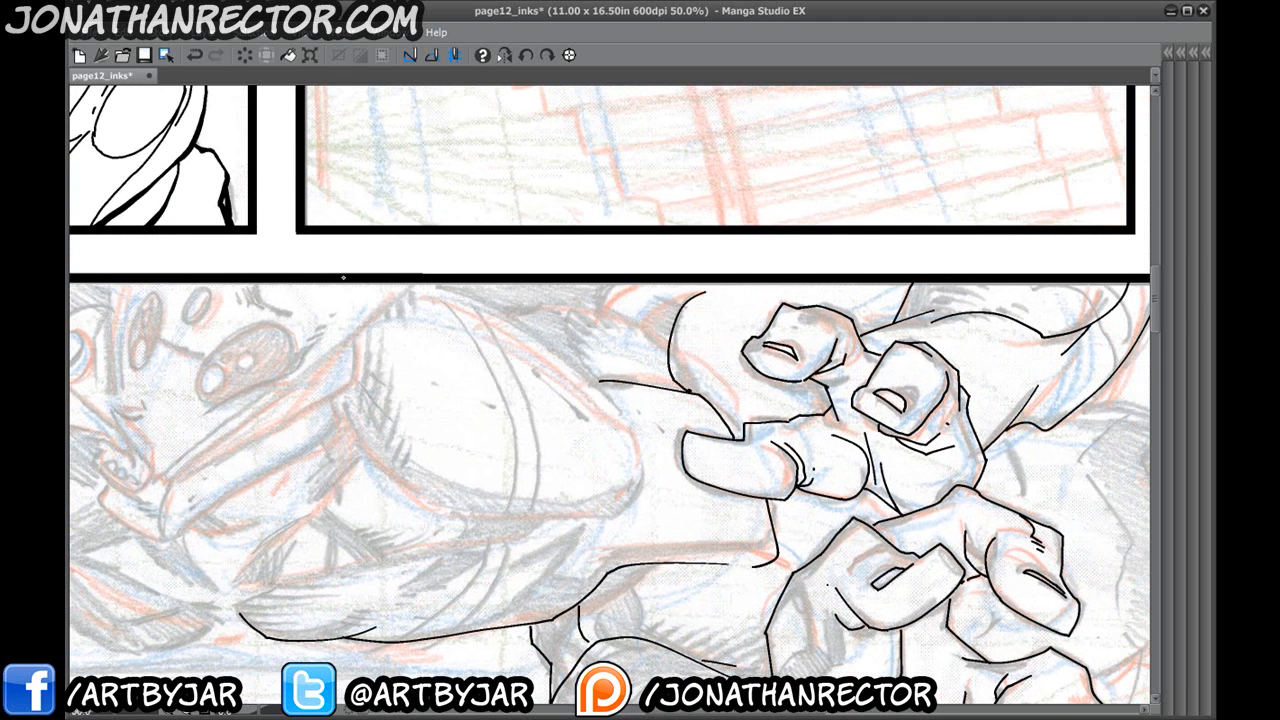
pyautogui.moveTo(439, 464); pyautogui.dragTo(479, 465)
pyautogui.moveTo(708, 349)
pyautogui.mouseDown()
pyautogui.moveTo(680, 325)
pyautogui.moveTo(687, 285)
pyautogui.mouseUp()
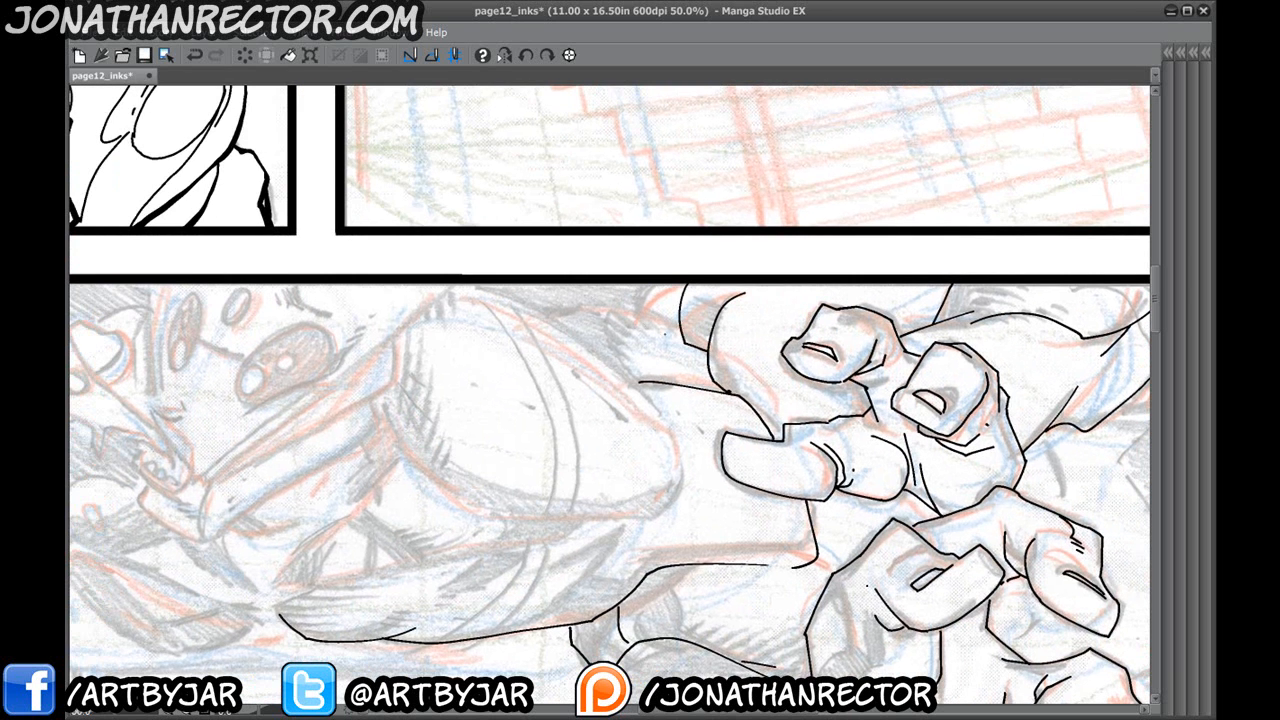
pyautogui.moveTo(689, 376)
pyautogui.mouseDown()
pyautogui.moveTo(649, 288)
pyautogui.moveTo(663, 286)
pyautogui.mouseUp()
# Ink the nose and the line from the nose to the mouth on the outsider figure's face in panel 4.
pyautogui.moveTo(435, 537); pyautogui.dragTo(341, 424)
pyautogui.moveTo(725, 443); pyautogui.dragTo(749, 457)
pyautogui.moveTo(554, 540); pyautogui.dragTo(303, 466)
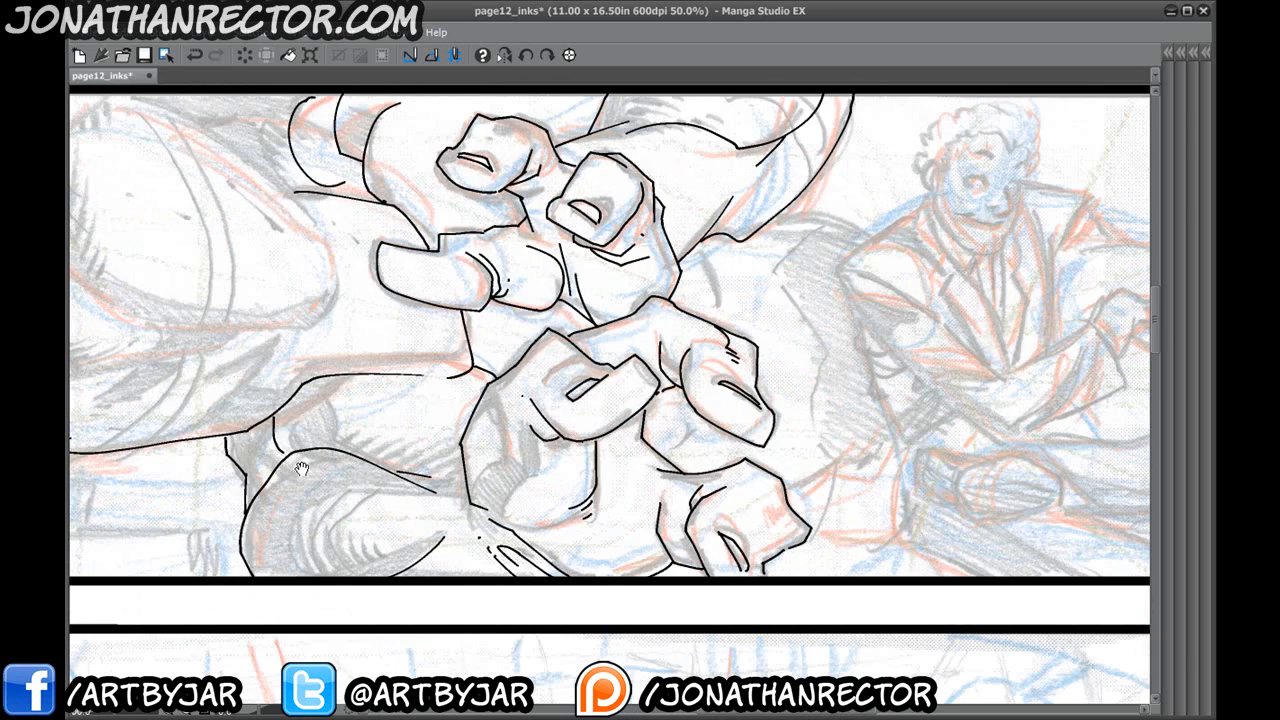
pyautogui.moveTo(80, 435); pyautogui.dragTo(411, 452)
pyautogui.moveTo(670, 378); pyautogui.dragTo(694, 545)
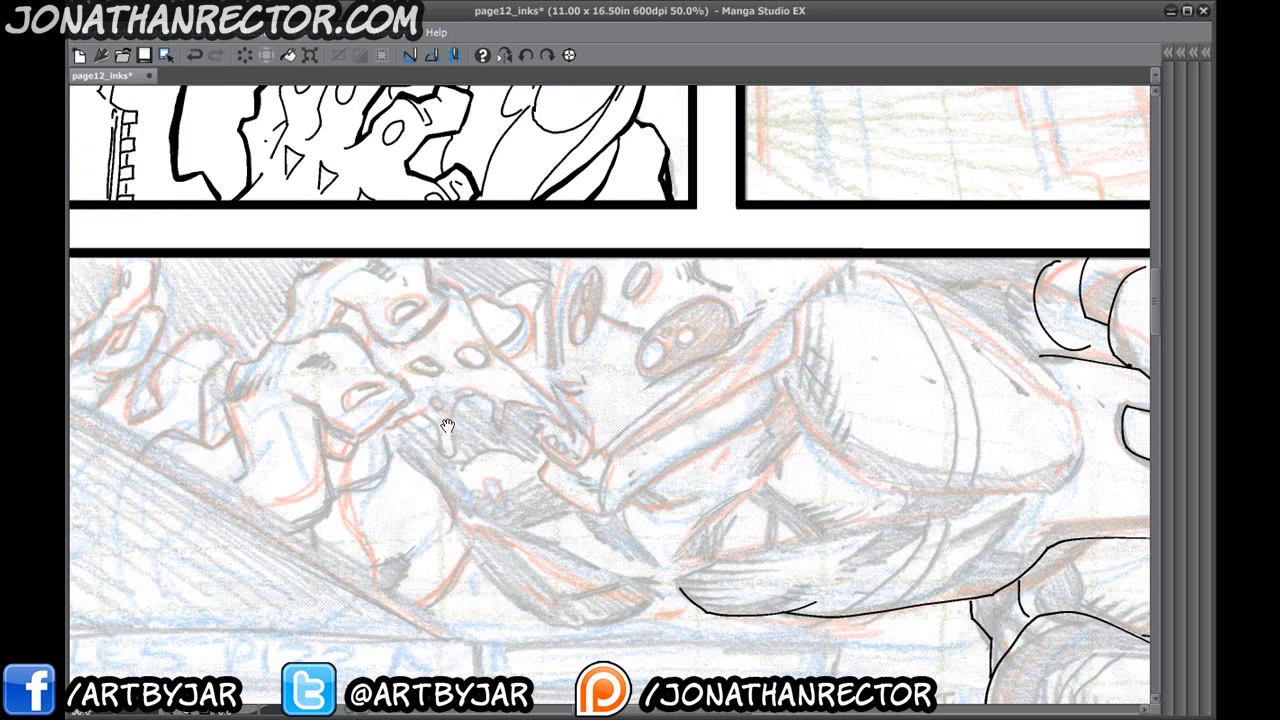
pyautogui.moveTo(412, 472); pyautogui.dragTo(413, 315)
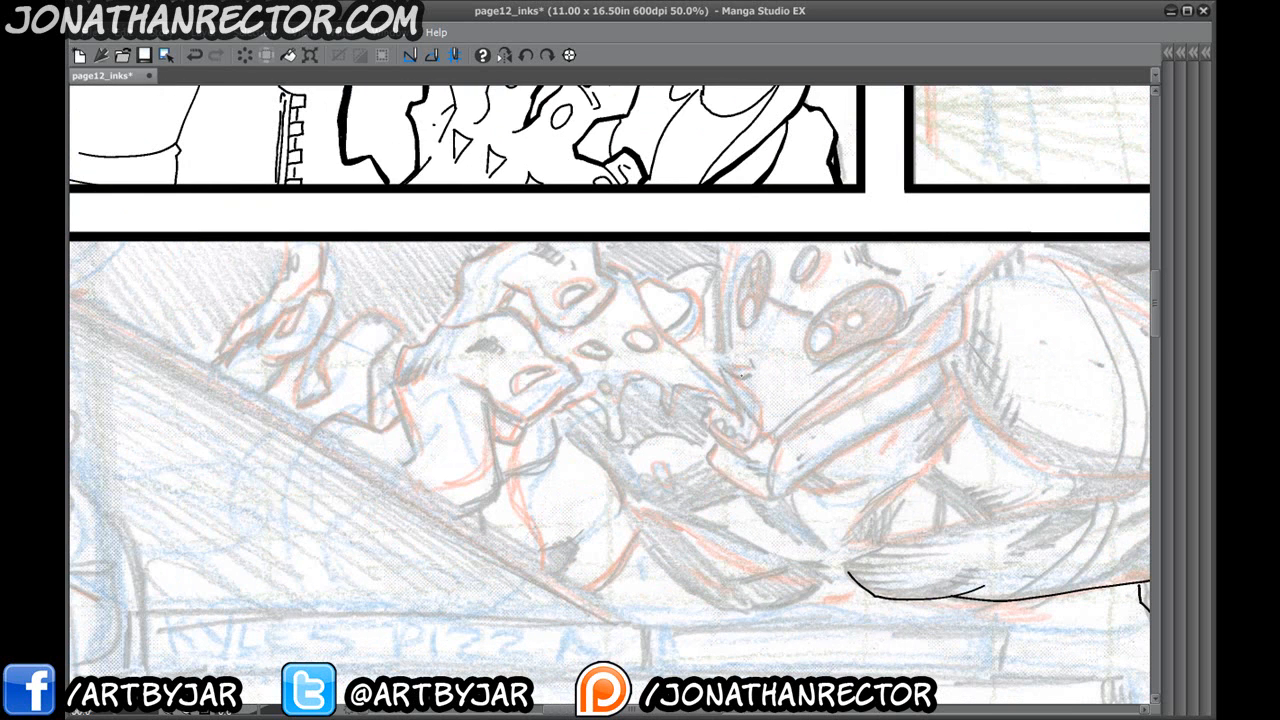
pyautogui.moveTo(750, 364)
pyautogui.mouseDown()
pyautogui.moveTo(750, 382)
pyautogui.moveTo(723, 362)
pyautogui.moveTo(726, 388)
pyautogui.moveTo(762, 434)
pyautogui.mouseUp()
pyautogui.moveTo(724, 380)
pyautogui.mouseDown()
pyautogui.moveTo(742, 386)
pyautogui.moveTo(758, 456)
pyautogui.mouseUp()
pyautogui.moveTo(734, 387); pyautogui.dragTo(719, 399)
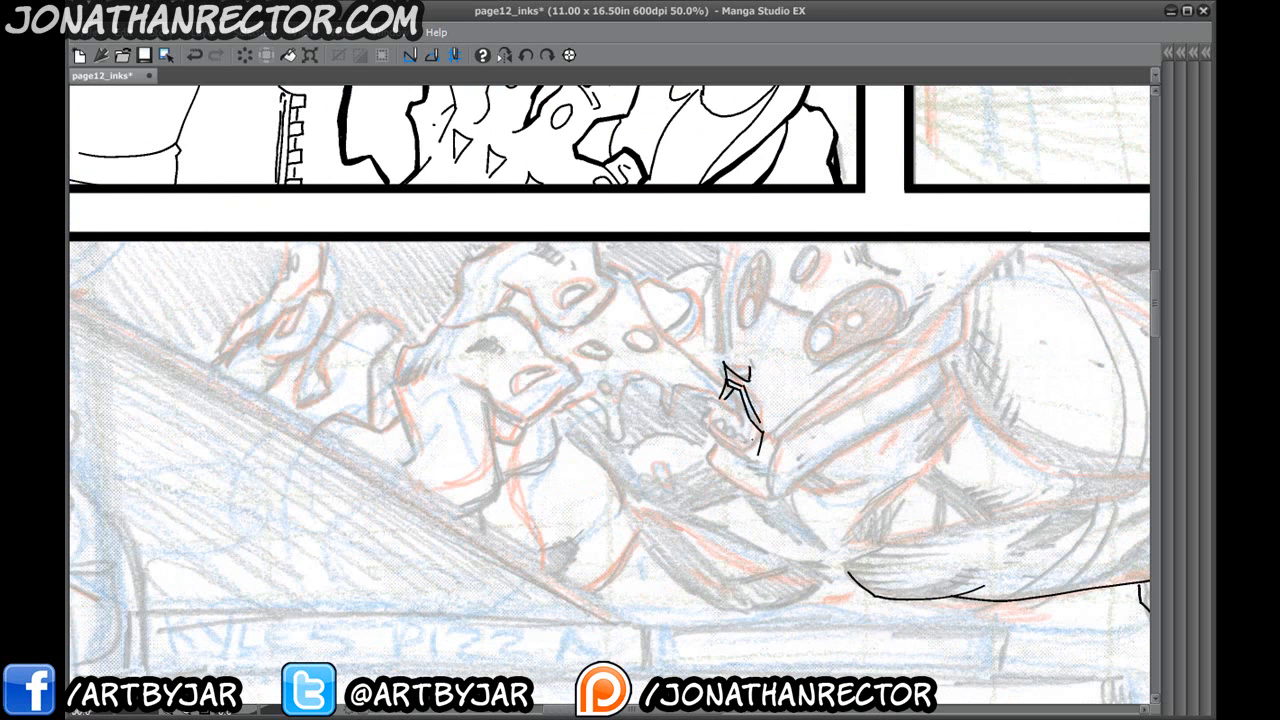
# Ink the lips and the front contour of the chin, plus a small detail line inside the nose.
pyautogui.moveTo(747, 449)
pyautogui.mouseDown()
pyautogui.moveTo(760, 457)
pyautogui.moveTo(708, 419)
pyautogui.moveTo(716, 443)
pyautogui.moveTo(716, 424)
pyautogui.moveTo(746, 442)
pyautogui.moveTo(713, 418)
pyautogui.moveTo(762, 444)
pyautogui.mouseUp()
pyautogui.hotkey('ctrl', 'z')
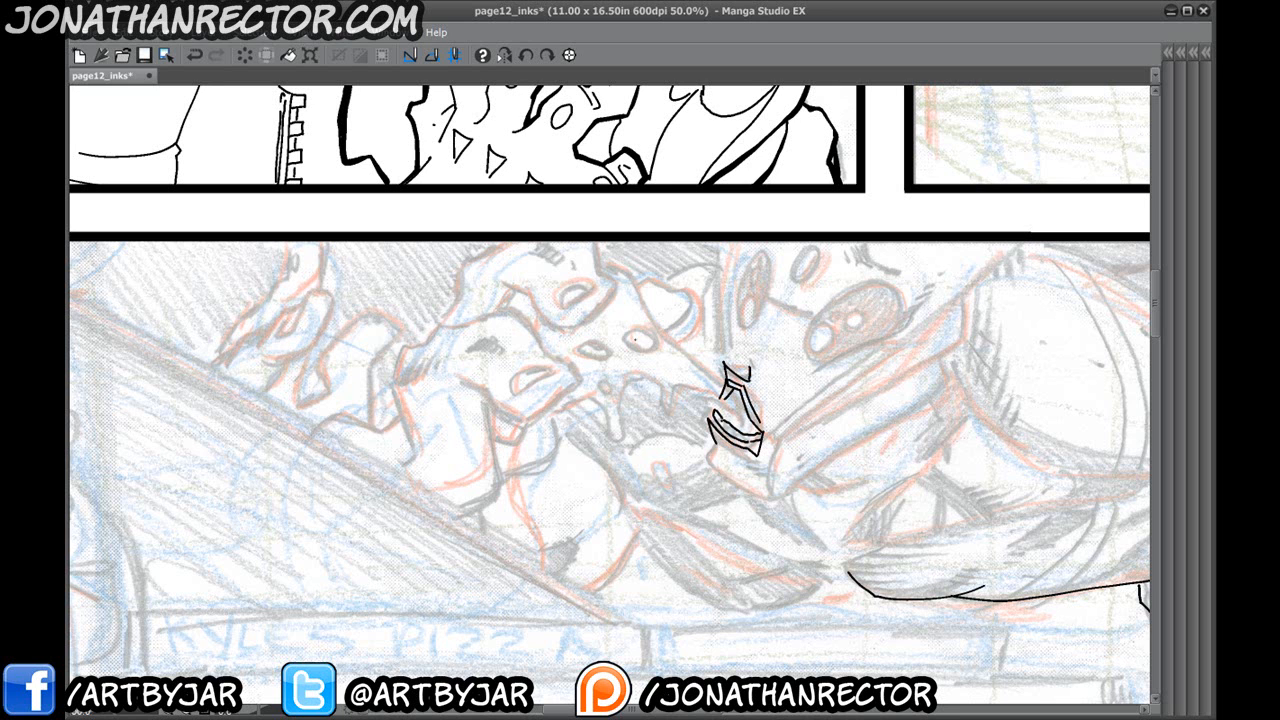
pyautogui.moveTo(737, 395); pyautogui.dragTo(741, 404)
pyautogui.moveTo(687, 470)
pyautogui.mouseDown()
pyautogui.moveTo(586, 406)
pyautogui.moveTo(504, 392)
pyautogui.moveTo(561, 443)
pyautogui.mouseUp()
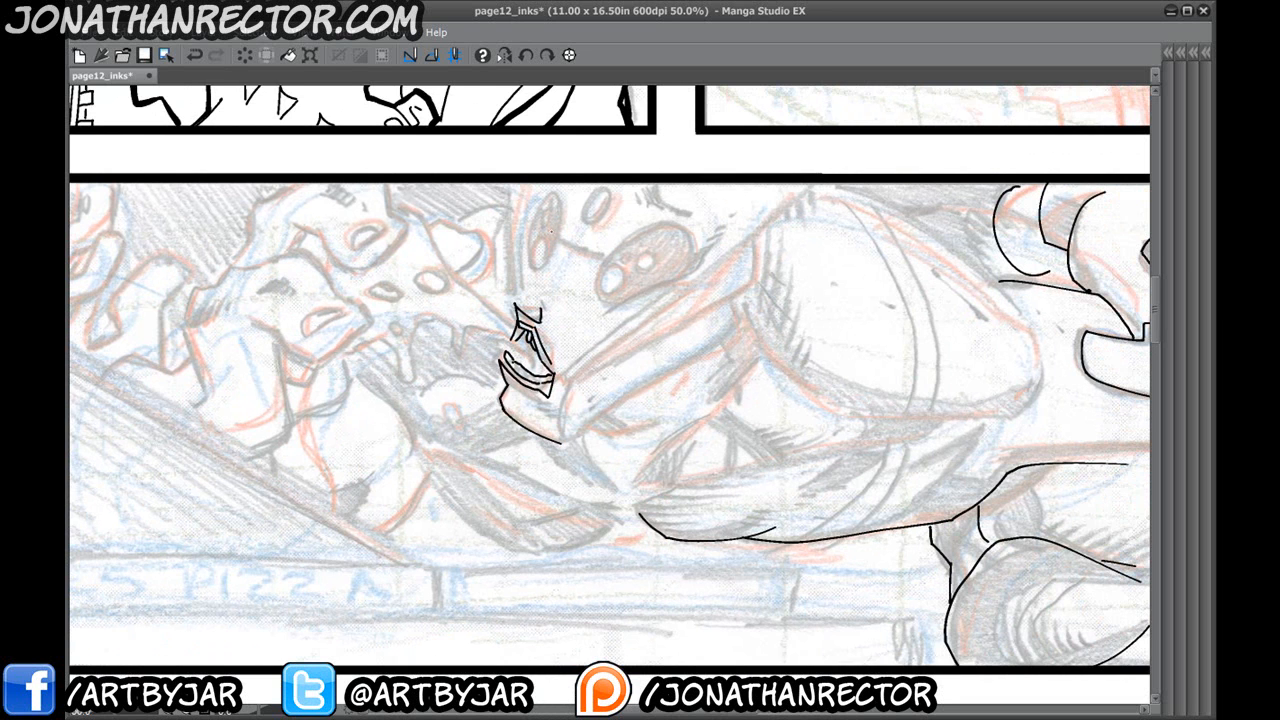
# Ink the jaw's upper and lower edges from the mouth and chin backward, plus the cheek contour up to the panel border.
pyautogui.moveTo(576, 360); pyautogui.dragTo(578, 402)
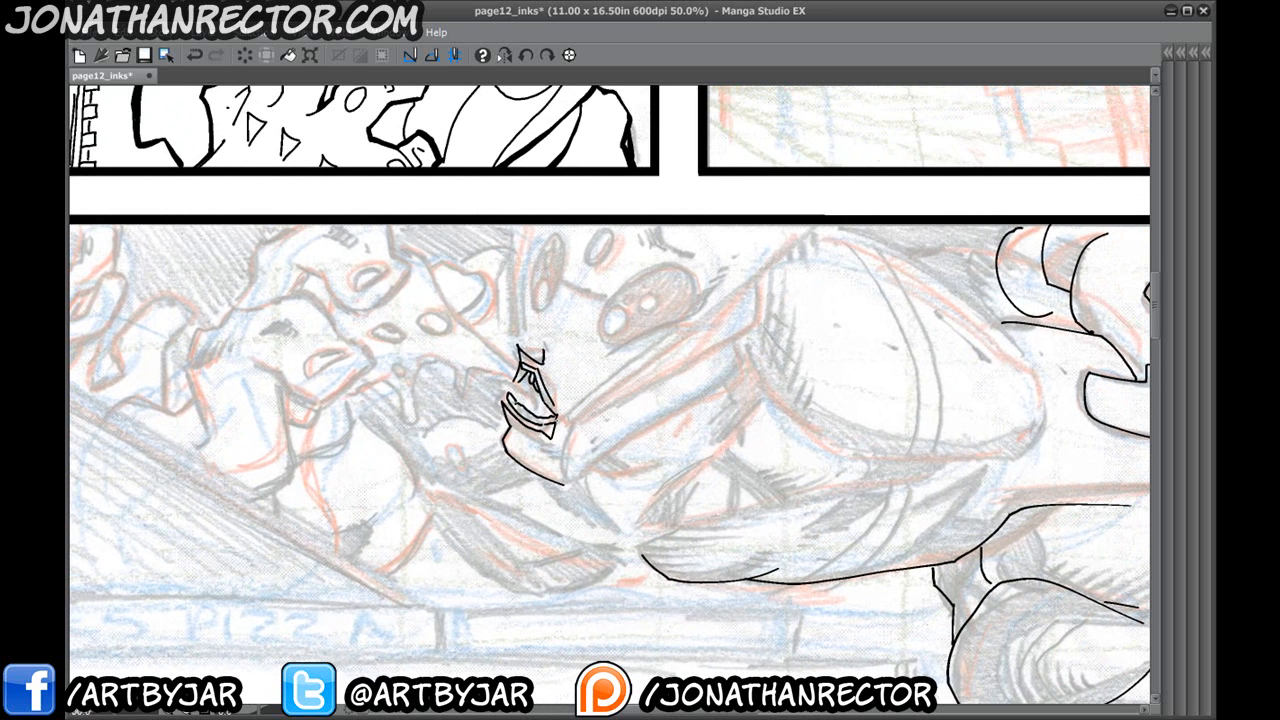
pyautogui.moveTo(557, 415)
pyautogui.mouseDown()
pyautogui.moveTo(765, 290)
pyautogui.moveTo(684, 318)
pyautogui.mouseUp()
pyautogui.moveTo(648, 377); pyautogui.dragTo(785, 273)
pyautogui.moveTo(700, 380)
pyautogui.mouseDown()
pyautogui.moveTo(798, 284)
pyautogui.moveTo(788, 340)
pyautogui.moveTo(620, 438)
pyautogui.mouseUp()
# Ink the contour lines down the far side of the face and short parallel lines running back from the mouth corner.
pyautogui.moveTo(571, 218); pyautogui.dragTo(636, 308)
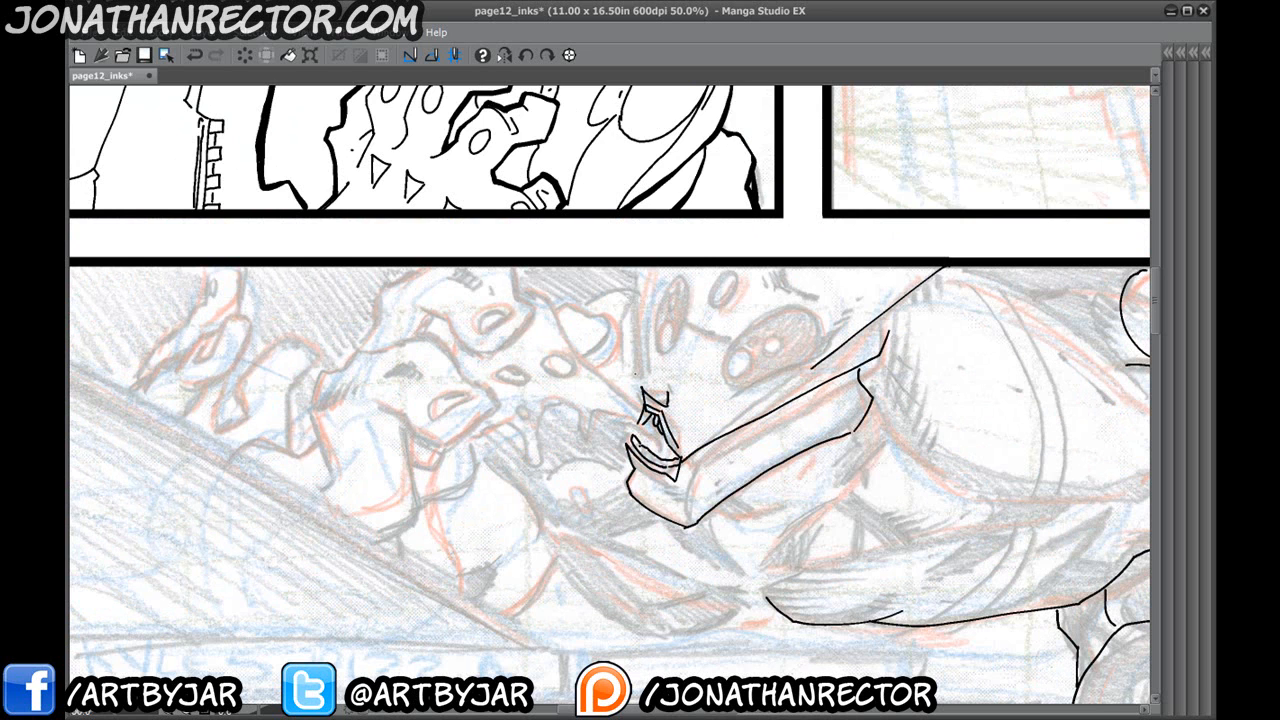
pyautogui.moveTo(636, 378); pyautogui.dragTo(631, 268)
pyautogui.hotkey('ctrl', 'z')
pyautogui.moveTo(639, 380)
pyautogui.mouseDown()
pyautogui.moveTo(641, 268)
pyautogui.moveTo(625, 312)
pyautogui.moveTo(631, 388)
pyautogui.mouseUp()
pyautogui.scroll(-1, 583, 402)
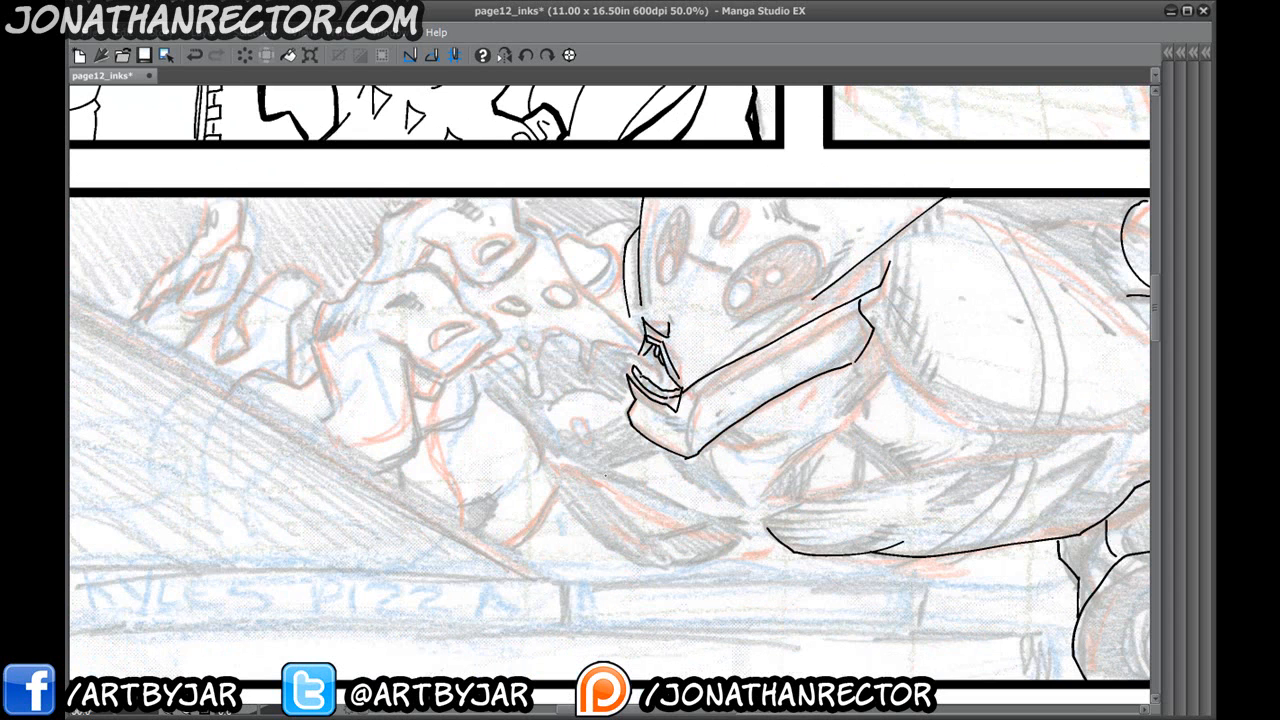
pyautogui.moveTo(702, 398); pyautogui.dragTo(772, 383)
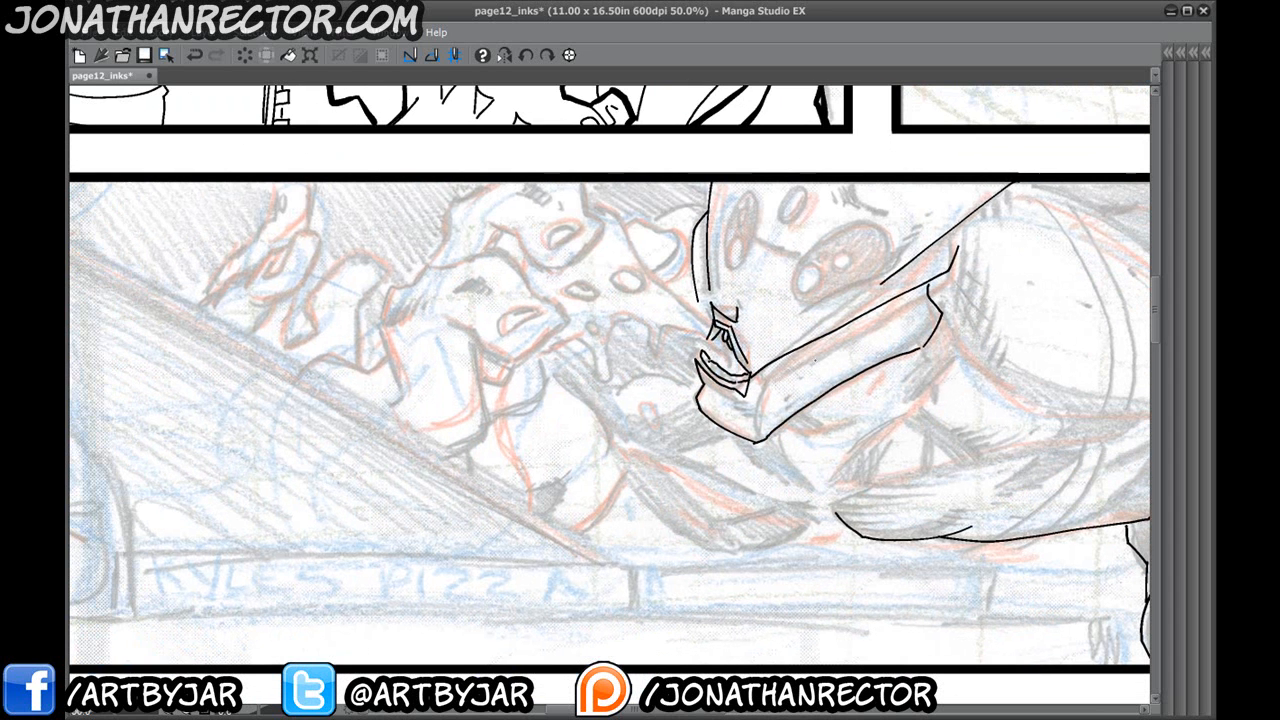
pyautogui.moveTo(834, 341); pyautogui.dragTo(756, 388)
# Ink the large near eye spot with its highlight shapes and the crease line beneath it.
pyautogui.scroll(2, 745, 302)
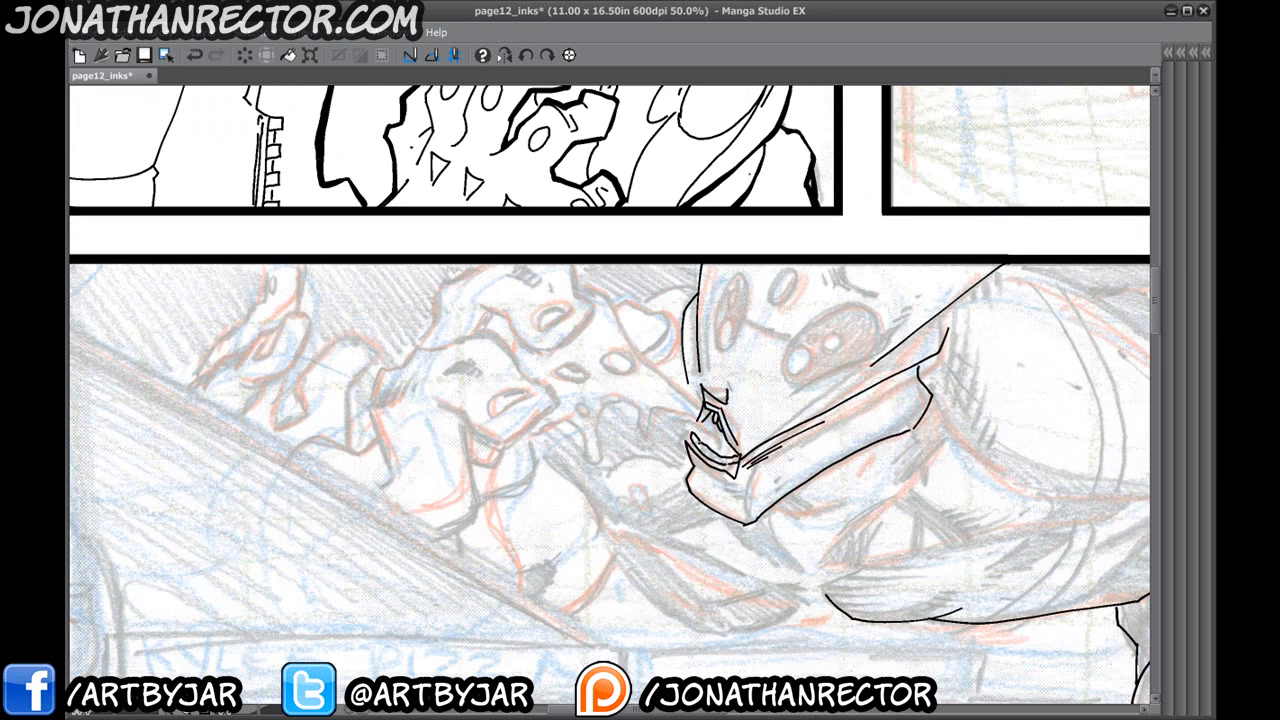
pyautogui.moveTo(870, 358)
pyautogui.mouseDown()
pyautogui.moveTo(786, 401)
pyautogui.moveTo(785, 357)
pyautogui.moveTo(802, 328)
pyautogui.moveTo(845, 304)
pyautogui.moveTo(884, 356)
pyautogui.moveTo(789, 376)
pyautogui.moveTo(816, 337)
pyautogui.moveTo(836, 369)
pyautogui.moveTo(814, 376)
pyautogui.mouseUp()
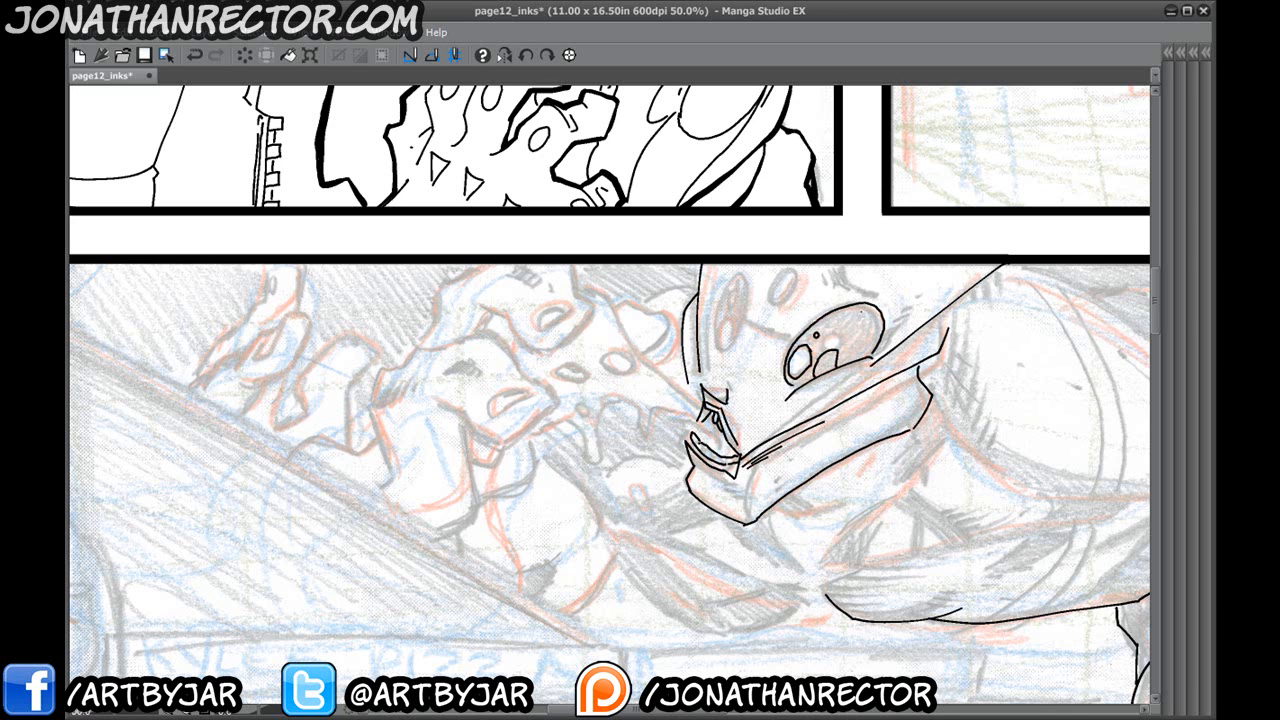
pyautogui.moveTo(878, 312)
pyautogui.mouseDown()
pyautogui.moveTo(866, 350)
pyautogui.moveTo(868, 306)
pyautogui.mouseUp()
pyautogui.moveTo(824, 342); pyautogui.dragTo(822, 350)
pyautogui.moveTo(819, 344); pyautogui.dragTo(817, 351)
# Ink the narrow far eye spot with its highlight shapes and the small oval spot on the forehead.
pyautogui.moveTo(725, 356)
pyautogui.mouseDown()
pyautogui.moveTo(748, 286)
pyautogui.moveTo(724, 354)
pyautogui.moveTo(741, 322)
pyautogui.moveTo(730, 275)
pyautogui.moveTo(725, 360)
pyautogui.moveTo(727, 327)
pyautogui.mouseUp()
pyautogui.hotkey('ctrl', 'z')
pyautogui.moveTo(719, 322)
pyautogui.mouseDown()
pyautogui.moveTo(720, 353)
pyautogui.moveTo(727, 307)
pyautogui.mouseUp()
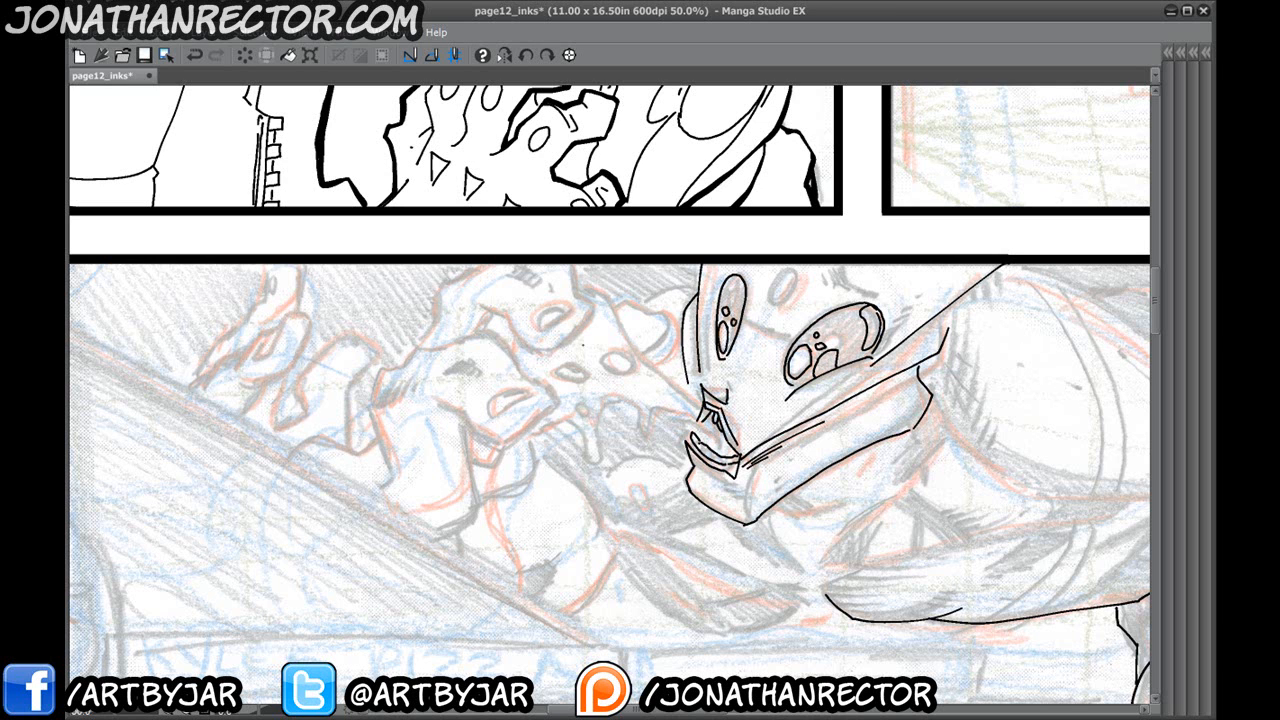
pyautogui.moveTo(749, 253)
pyautogui.mouseDown()
pyautogui.moveTo(735, 288)
pyautogui.moveTo(784, 321)
pyautogui.moveTo(764, 307)
pyautogui.moveTo(783, 306)
pyautogui.moveTo(784, 328)
pyautogui.moveTo(758, 334)
pyautogui.moveTo(782, 301)
pyautogui.mouseUp()
pyautogui.hotkey('ctrl', 'z')
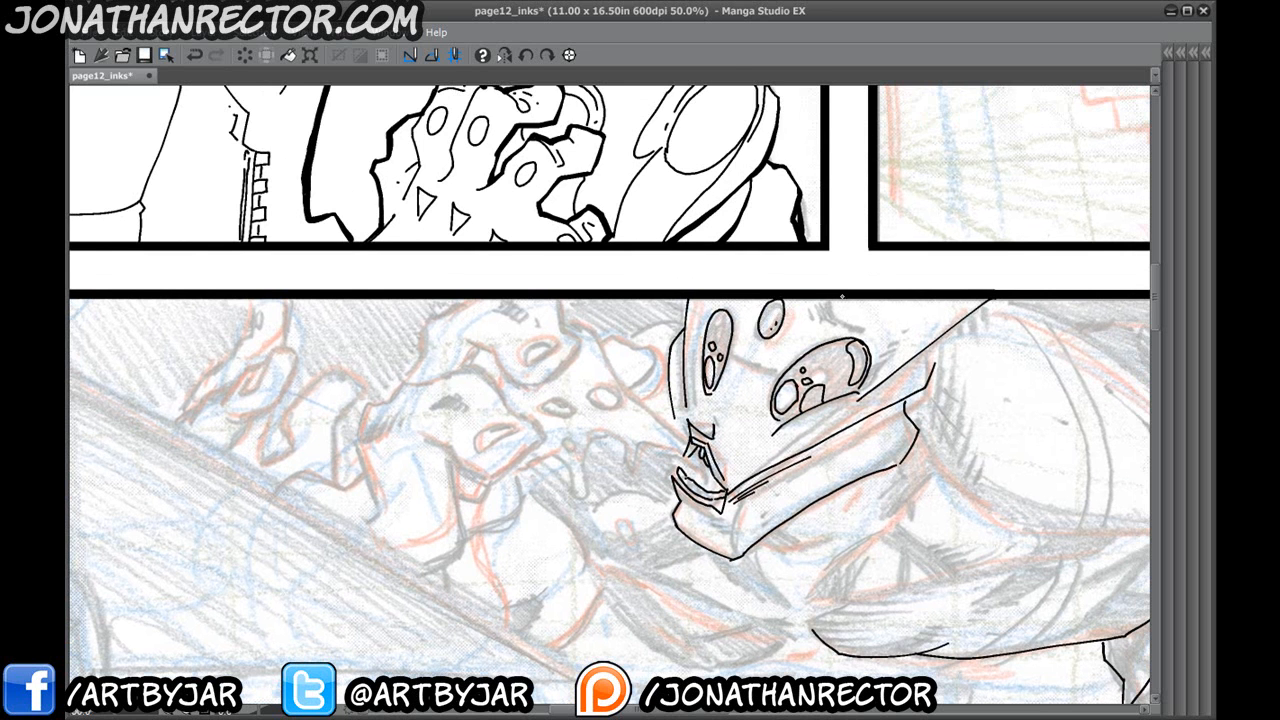
# Ink the brow wrinkles and short broken lines above the near eye, below the panel's upper border.
pyautogui.moveTo(830, 230); pyautogui.dragTo(734, 283)
pyautogui.moveTo(783, 387); pyautogui.dragTo(725, 375)
pyautogui.moveTo(720, 370)
pyautogui.mouseDown()
pyautogui.moveTo(710, 360)
pyautogui.moveTo(784, 376)
pyautogui.mouseUp()
pyautogui.moveTo(788, 372); pyautogui.dragTo(798, 378)
pyautogui.moveTo(700, 364); pyautogui.dragTo(750, 392)
pyautogui.moveTo(602, 366)
pyautogui.mouseDown()
pyautogui.moveTo(646, 310)
pyautogui.moveTo(658, 327)
pyautogui.mouseUp()
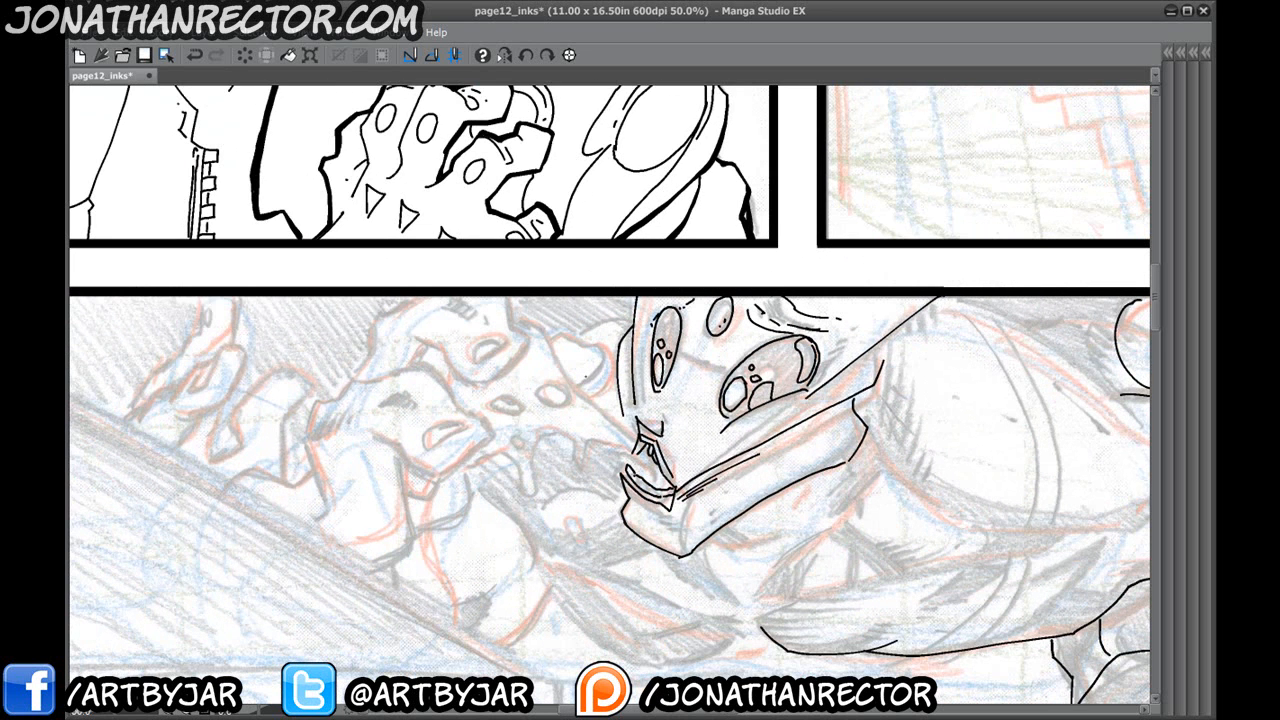
# Open a second window of the same page, undock it, and shrink it over a corner of the canvas.
pyautogui.moveTo(579, 484); pyautogui.dragTo(462, 490)
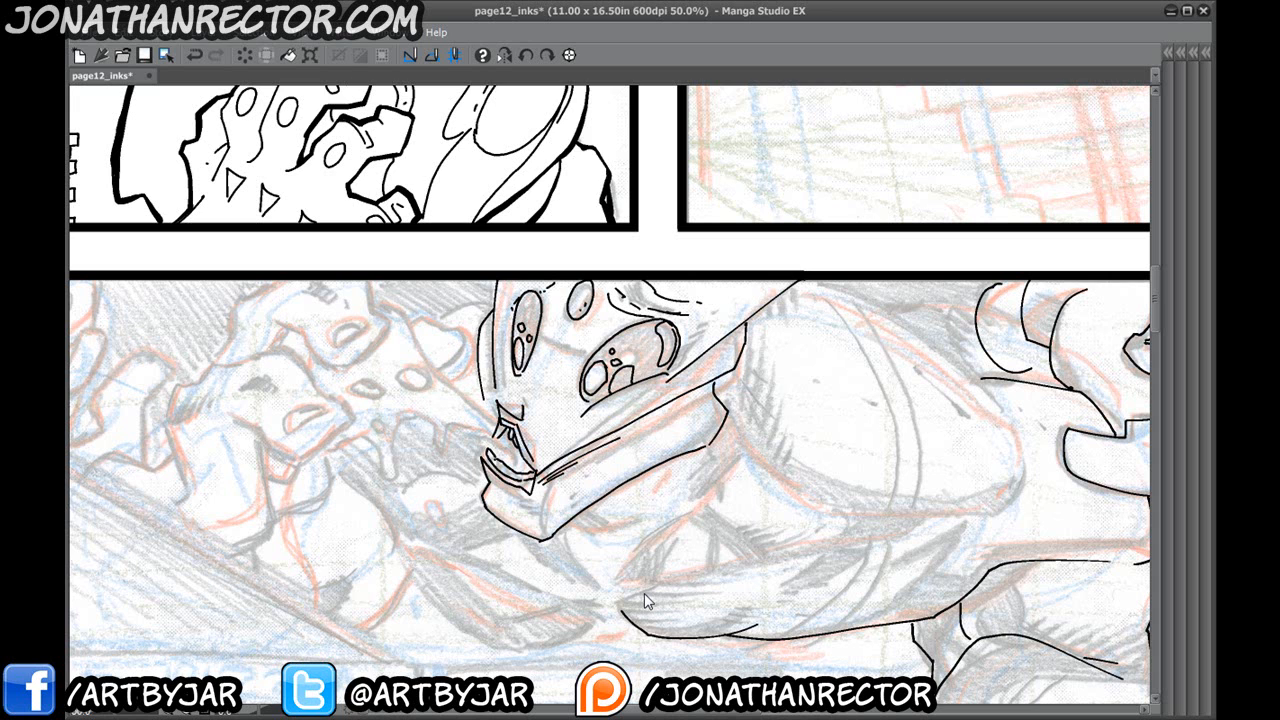
pyautogui.click(378, 32)
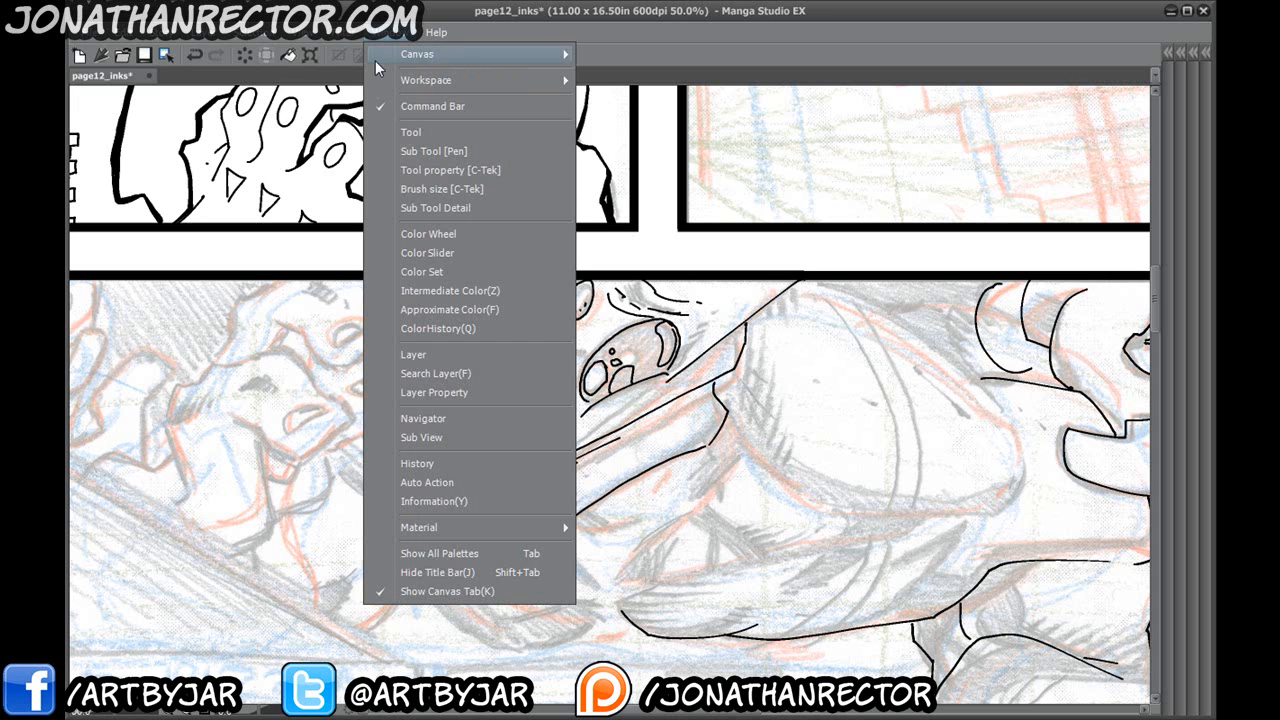
pyautogui.moveTo(559, 55)
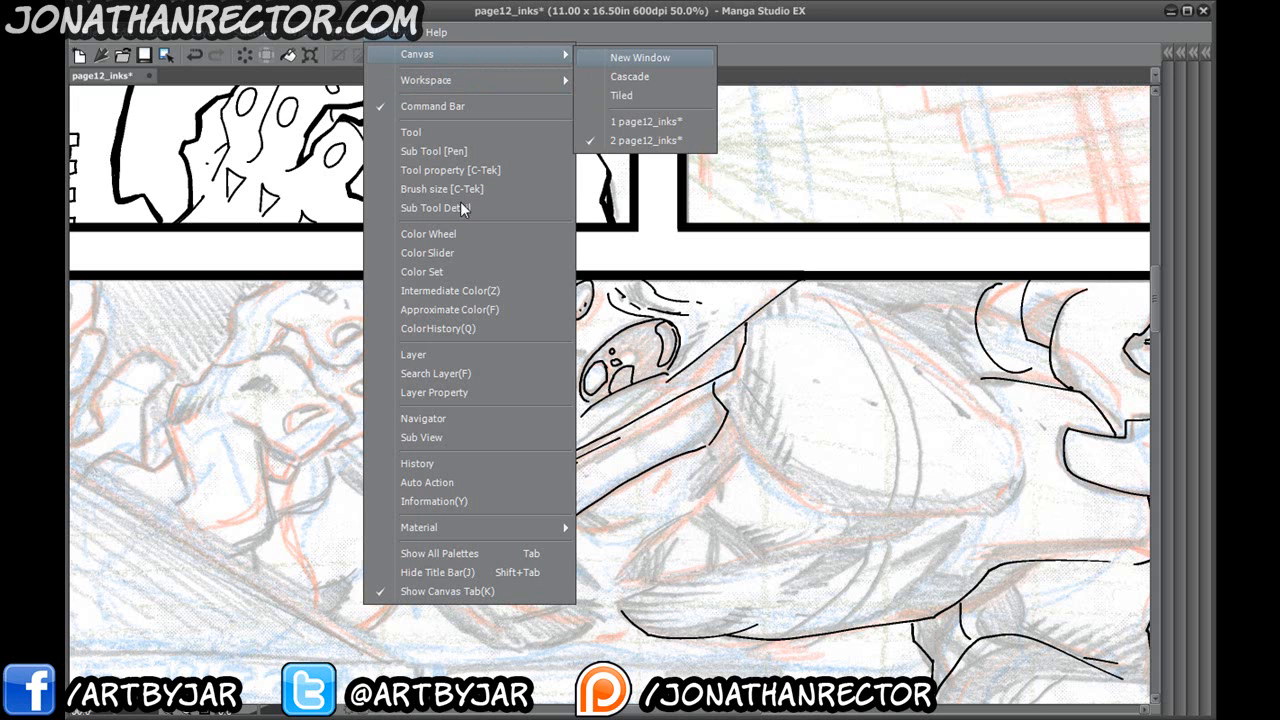
pyautogui.press('Escape')
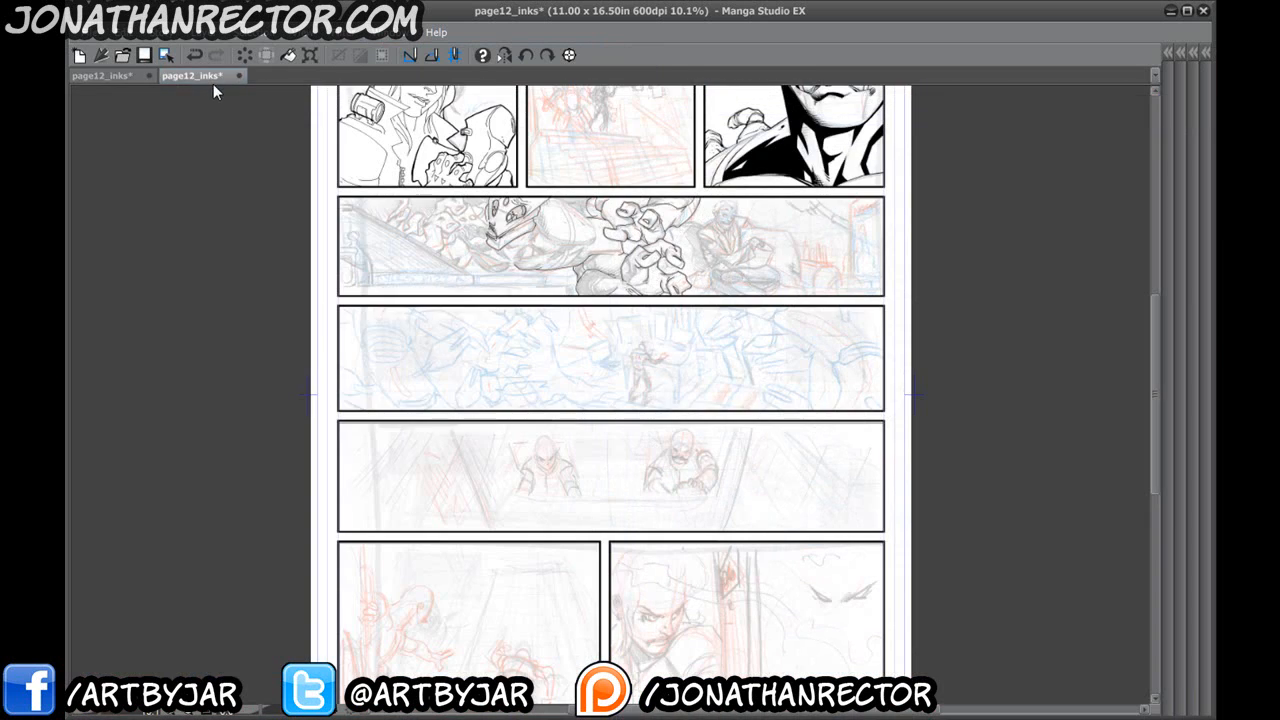
pyautogui.moveTo(195, 77); pyautogui.dragTo(416, 248)
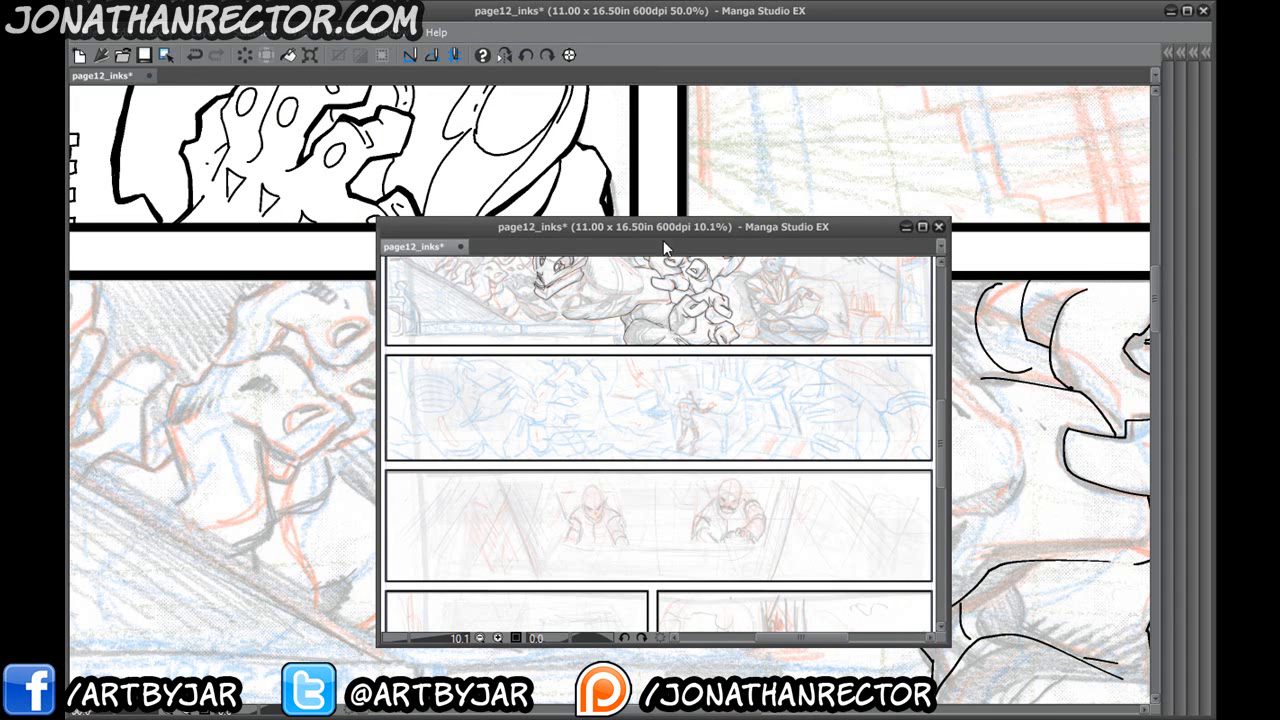
pyautogui.moveTo(636, 228); pyautogui.dragTo(866, 51)
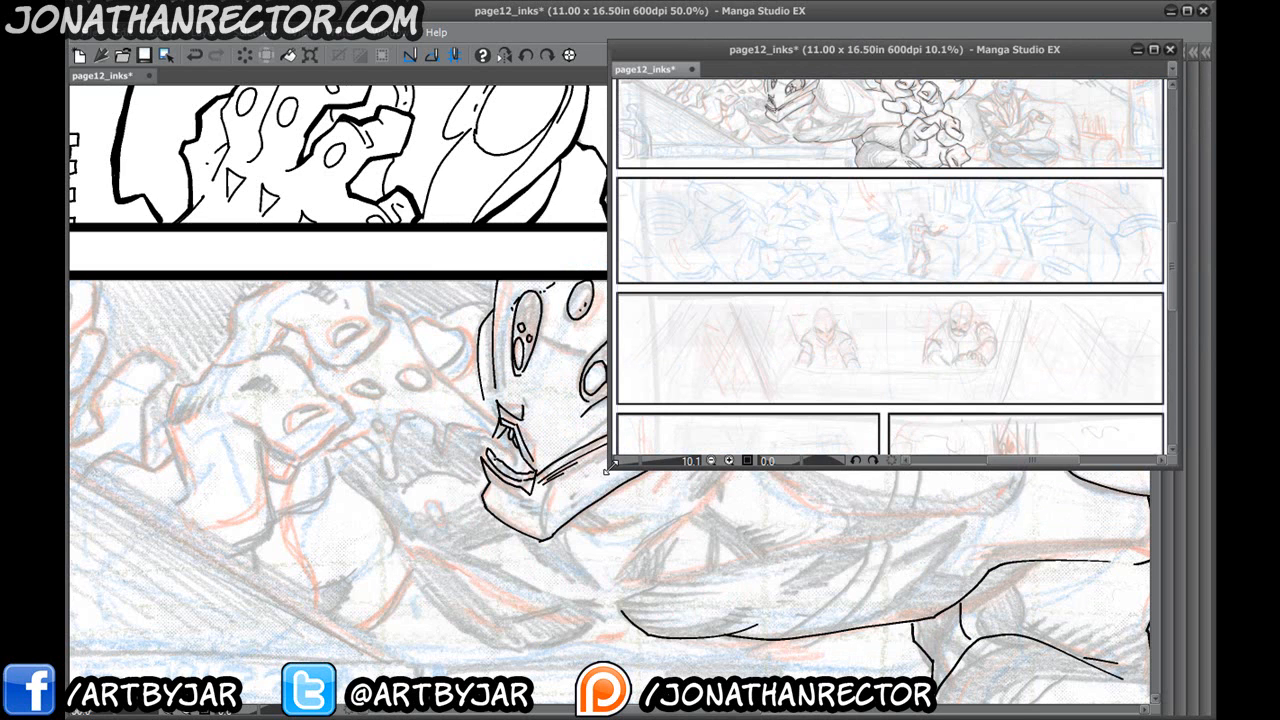
pyautogui.moveTo(607, 470); pyautogui.dragTo(716, 314)
# Examine panel 4 and the finished masked face panel in the small second window, and close that window.
pyautogui.scroll(5, 832, 168)
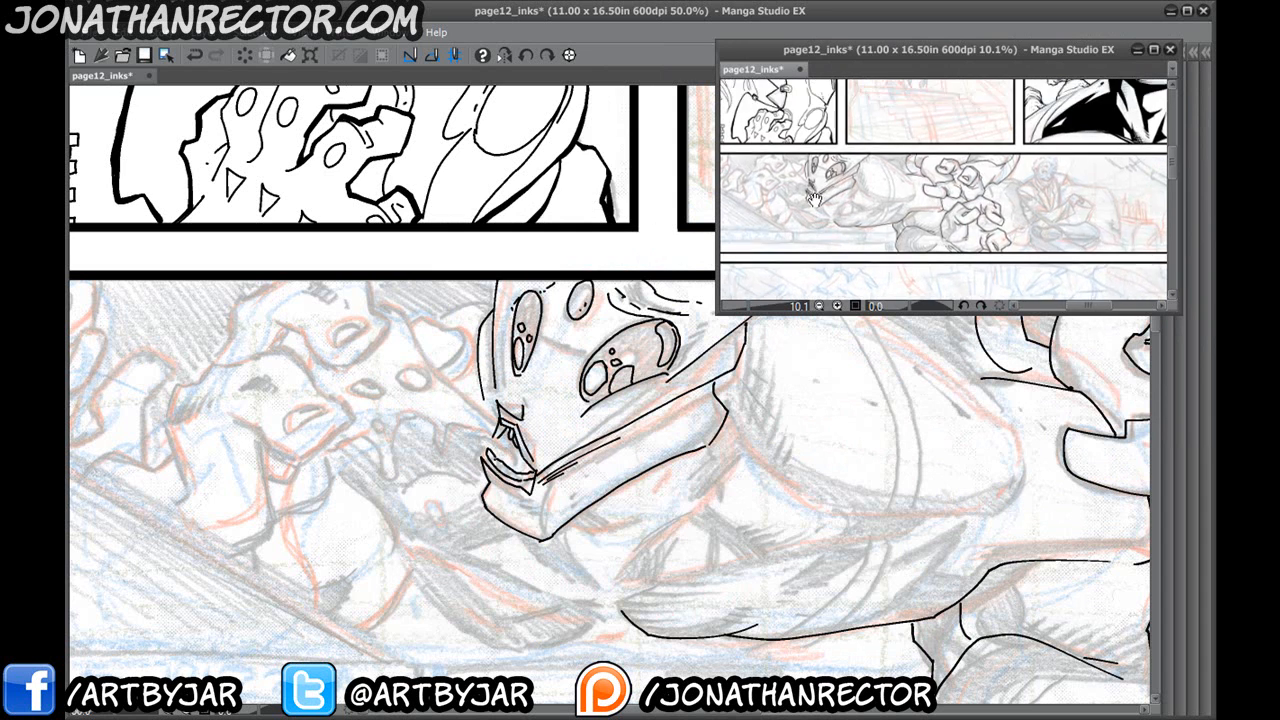
pyautogui.scroll(-2, 777, 190)
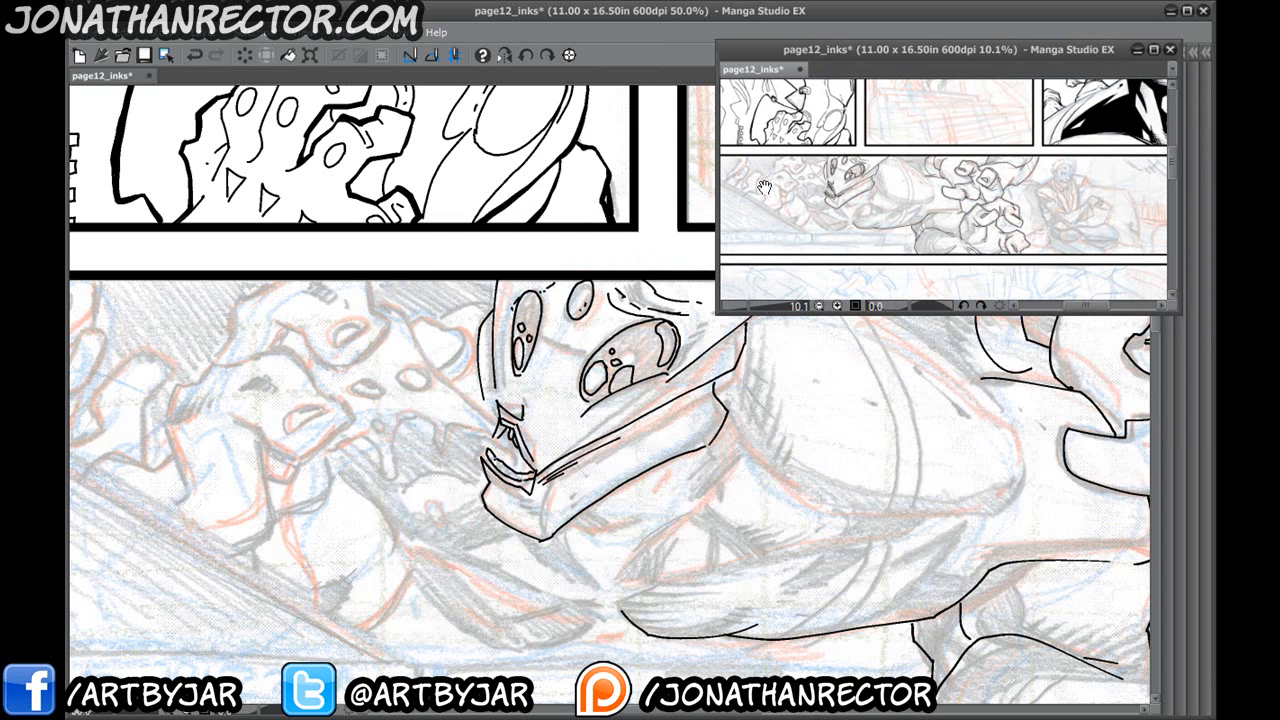
pyautogui.moveTo(905, 146); pyautogui.dragTo(844, 156)
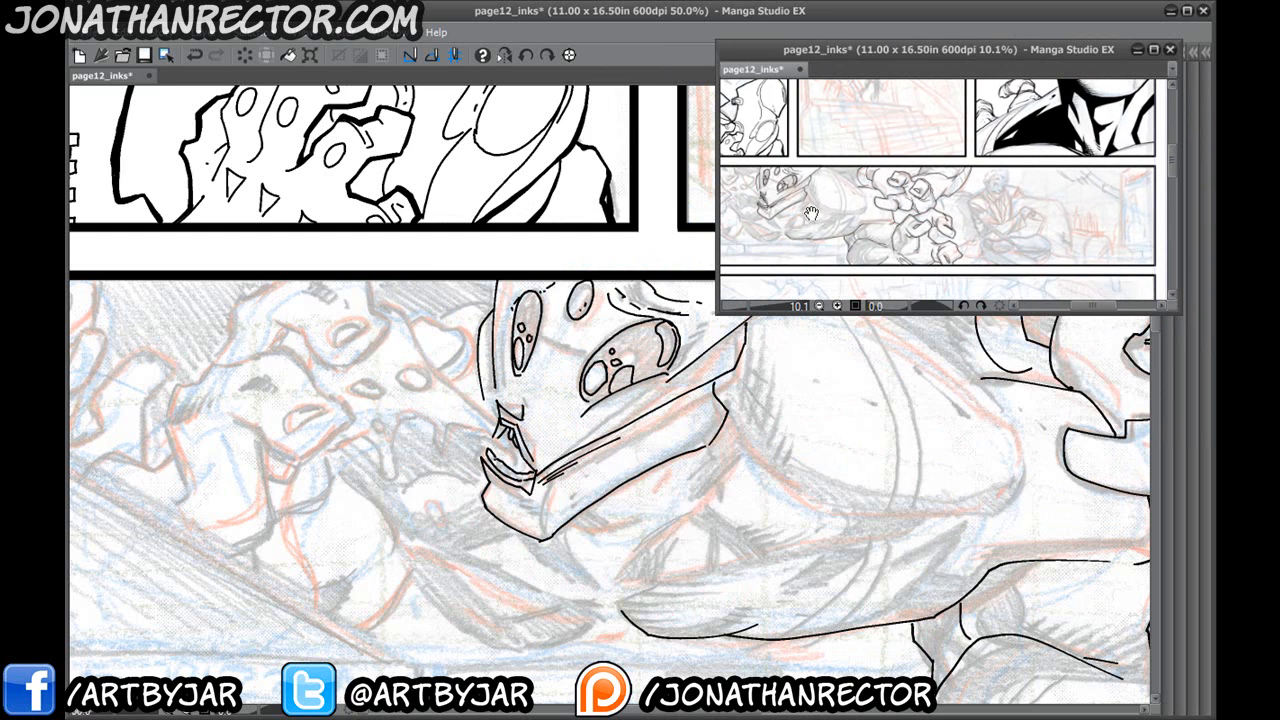
pyautogui.moveTo(956, 146); pyautogui.dragTo(862, 216)
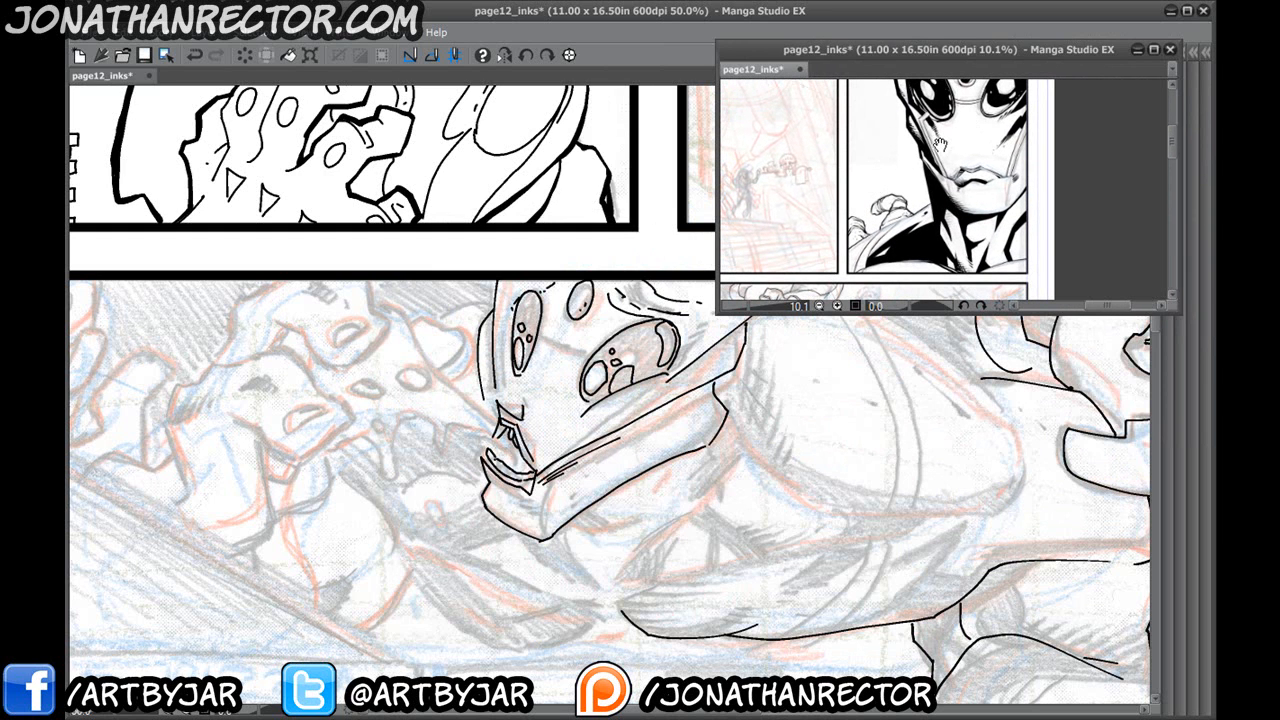
pyautogui.click(1170, 50)
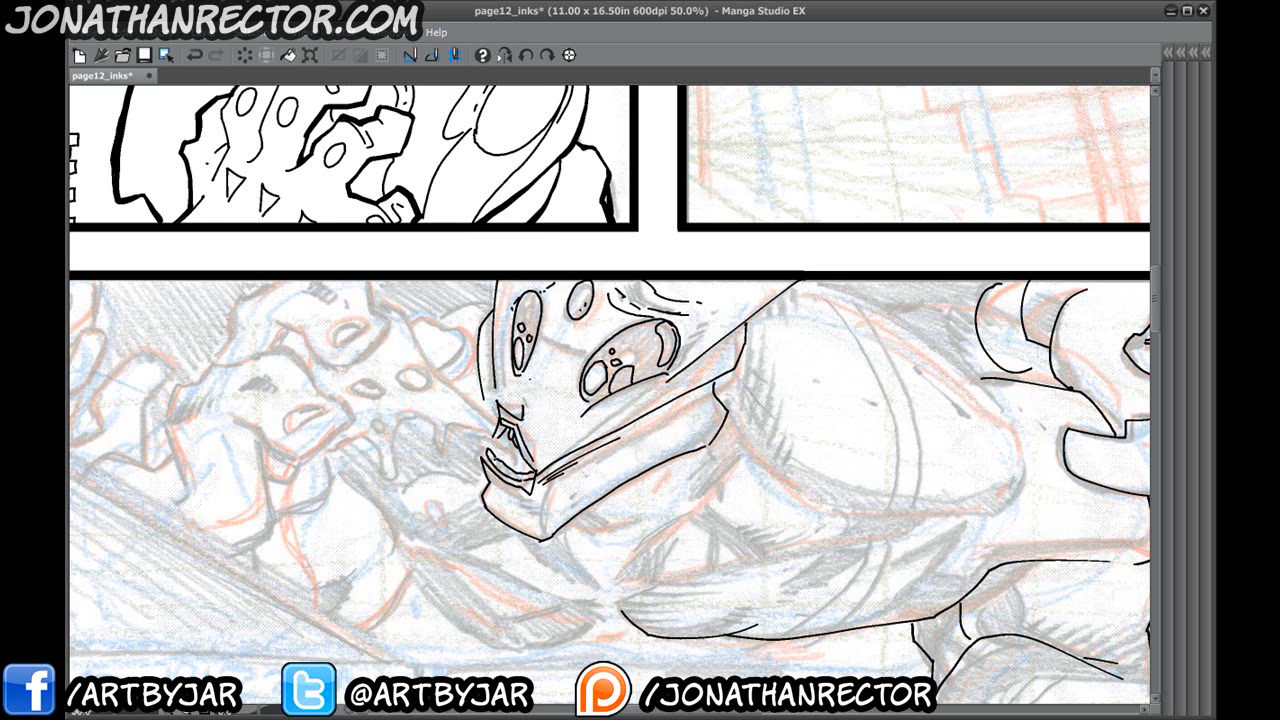
# Ink the curved line joining the two eye spots and the angular cheek line running from the near eye to the mouth.
pyautogui.moveTo(538, 394); pyautogui.dragTo(612, 414)
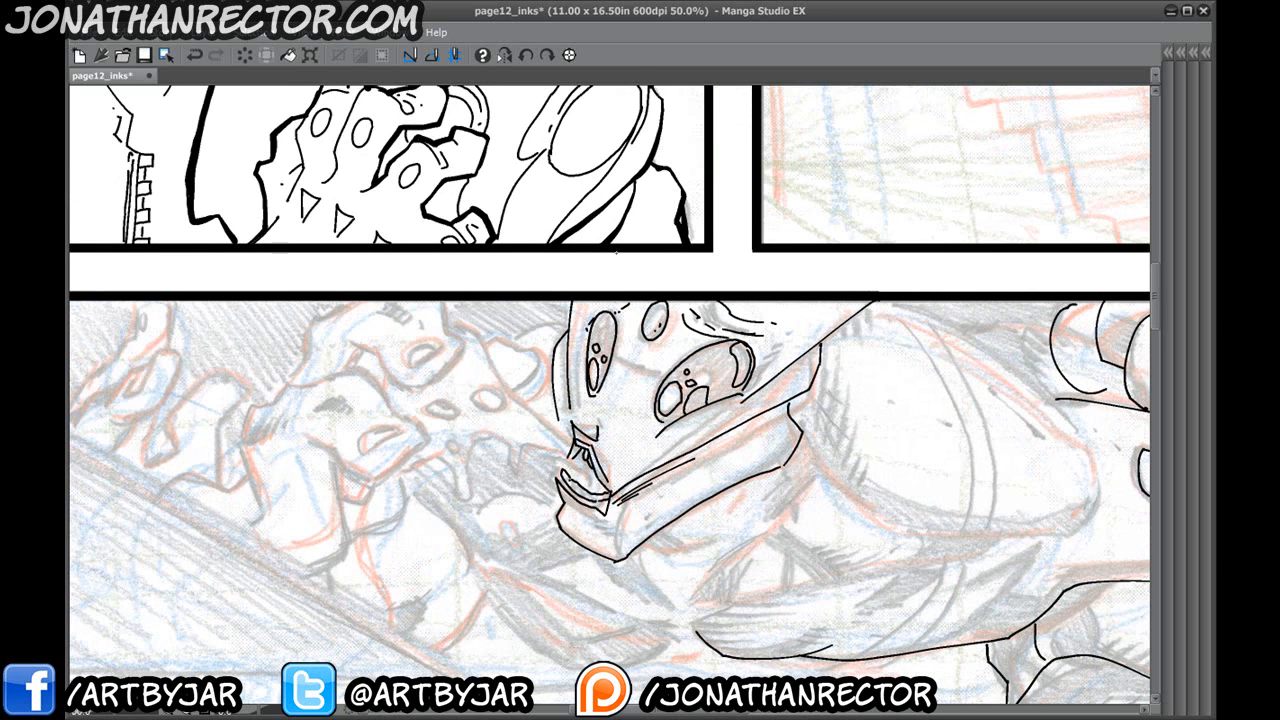
pyautogui.moveTo(662, 384); pyautogui.dragTo(612, 350)
pyautogui.moveTo(660, 399); pyautogui.dragTo(694, 365)
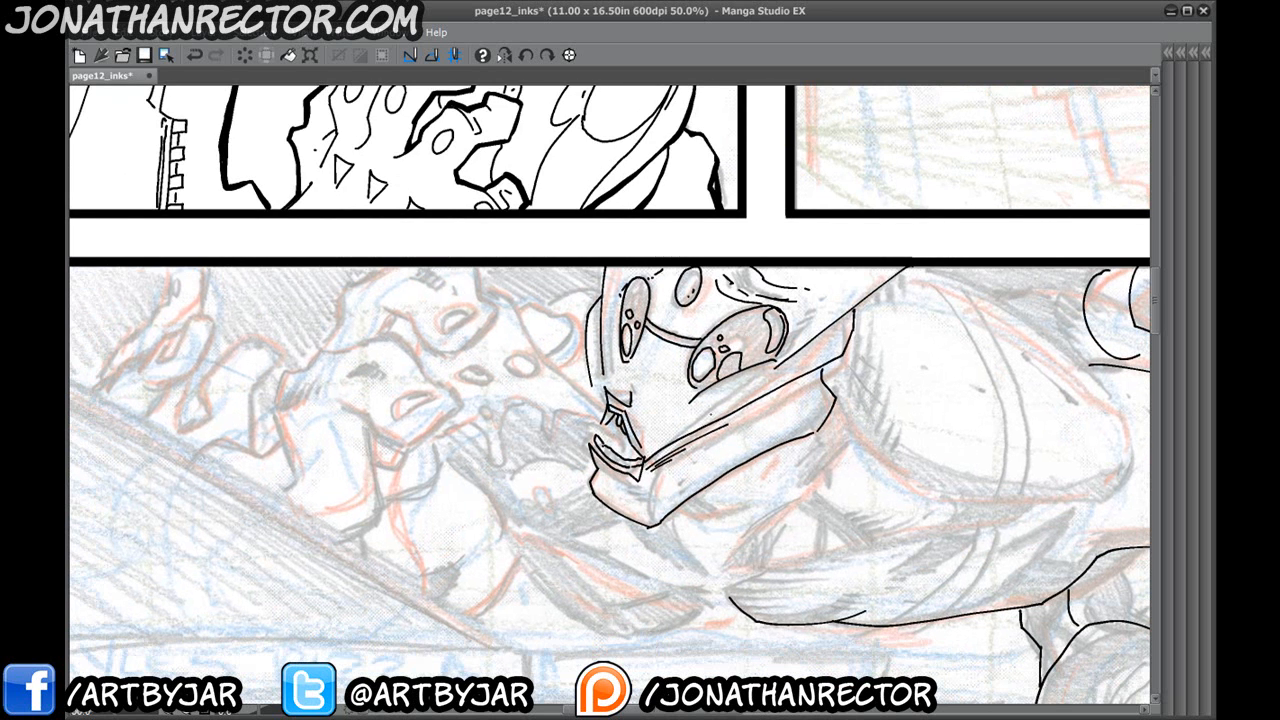
pyautogui.moveTo(718, 393)
pyautogui.mouseDown()
pyautogui.moveTo(798, 357)
pyautogui.moveTo(712, 416)
pyautogui.mouseUp()
pyautogui.moveTo(790, 357); pyautogui.dragTo(694, 420)
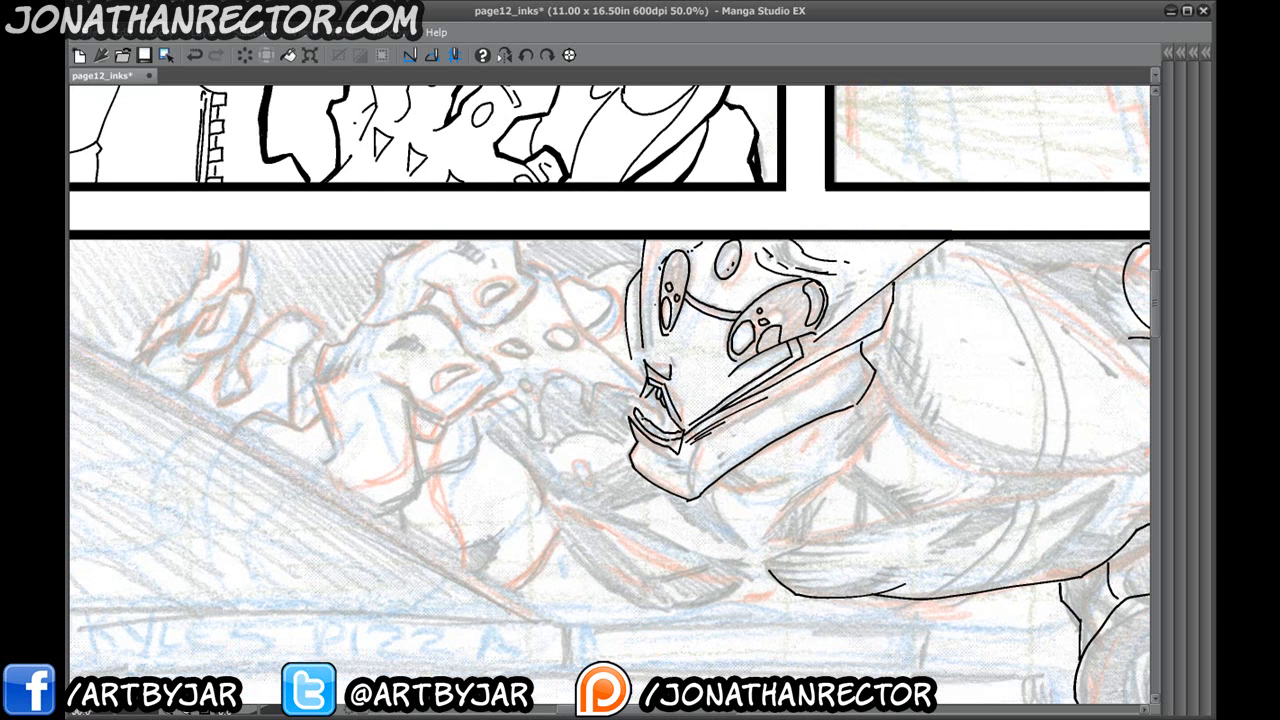
# Ink the inner mask lines along the face's far side, from the narrow eye spot down to the nose.
pyautogui.moveTo(651, 302); pyautogui.dragTo(650, 362)
pyautogui.hotkey('ctrl', 'z')
pyautogui.hotkey('ctrl', 'z')
pyautogui.moveTo(656, 297); pyautogui.dragTo(651, 368)
pyautogui.moveTo(648, 292); pyautogui.dragTo(644, 362)
# Ink the outline and knuckle creases of the large bent finger resting over the diagonal edge.
pyautogui.moveTo(357, 413)
pyautogui.mouseDown()
pyautogui.moveTo(482, 466)
pyautogui.moveTo(448, 398)
pyautogui.moveTo(560, 358)
pyautogui.moveTo(622, 440)
pyautogui.moveTo(580, 470)
pyautogui.moveTo(488, 425)
pyautogui.moveTo(520, 444)
pyautogui.mouseUp()
pyautogui.moveTo(452, 476); pyautogui.dragTo(464, 384)
pyautogui.moveTo(540, 354)
pyautogui.mouseDown()
pyautogui.moveTo(522, 371)
pyautogui.moveTo(560, 448)
pyautogui.moveTo(486, 467)
pyautogui.mouseUp()
pyautogui.moveTo(452, 342); pyautogui.dragTo(452, 425)
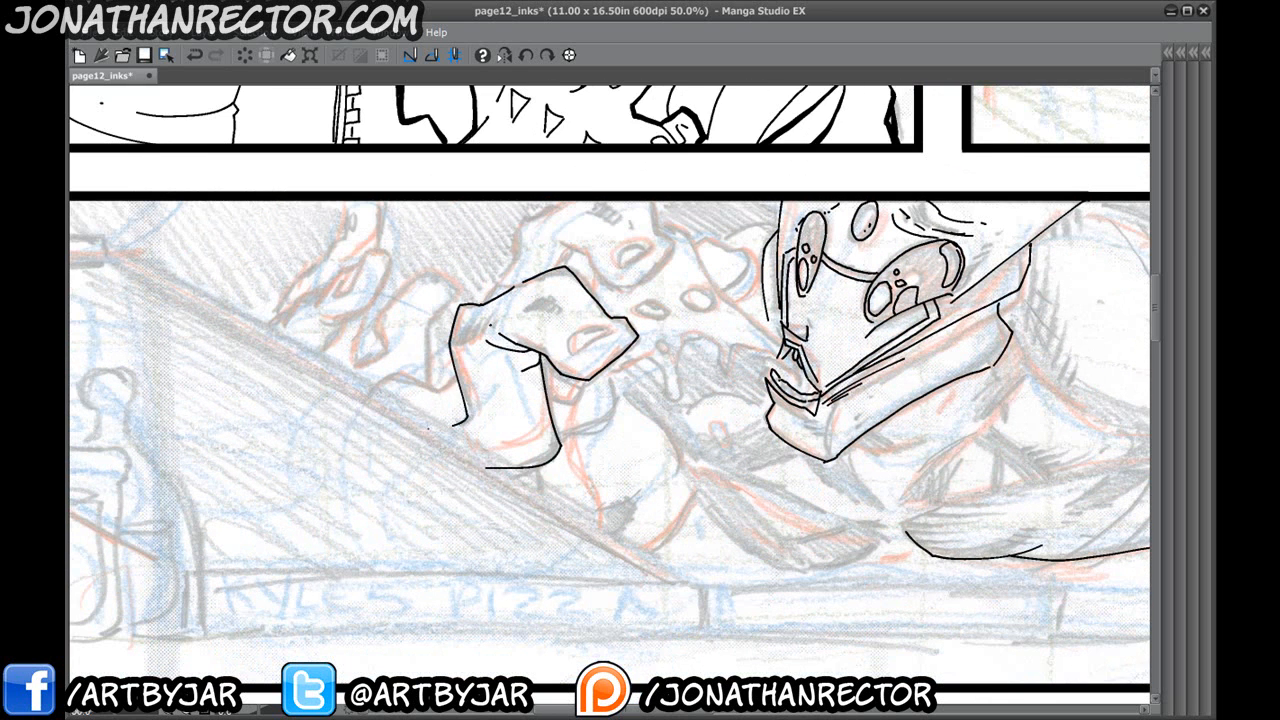
# Try to ink the long diagonal edge beneath the bent finger in a single stroke.
pyautogui.moveTo(334, 430); pyautogui.dragTo(494, 420)
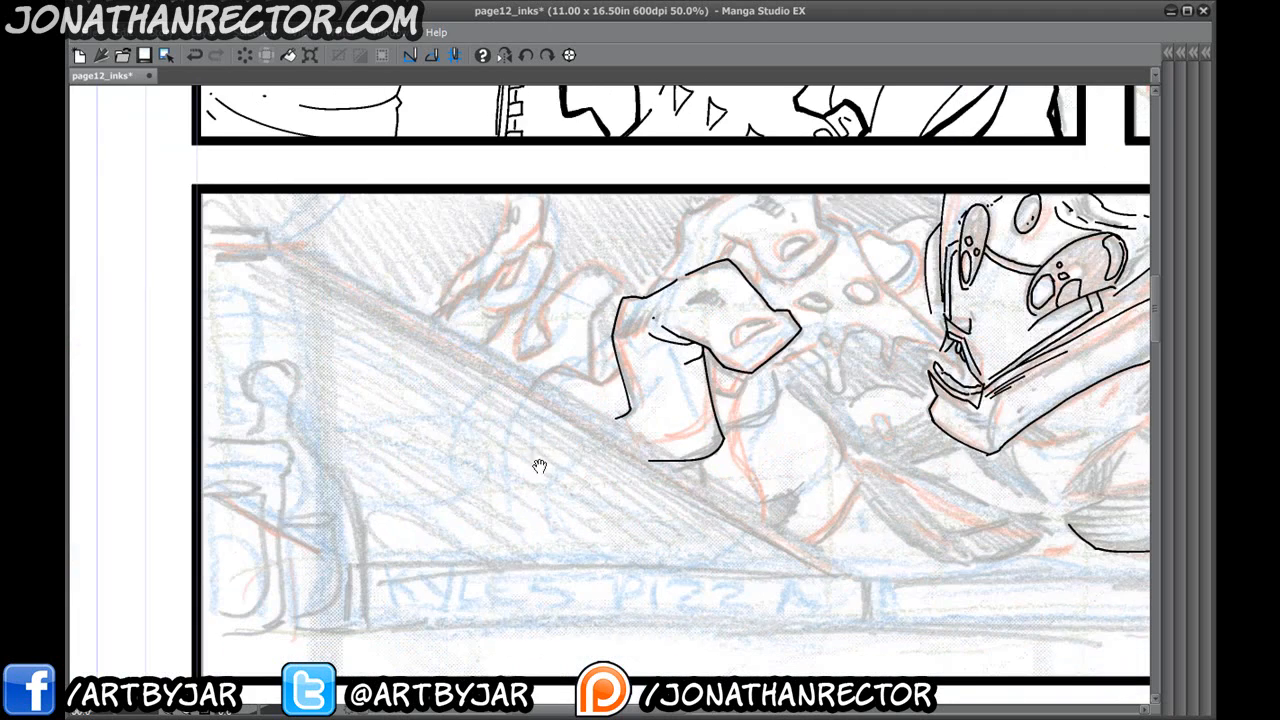
pyautogui.moveTo(548, 461); pyautogui.dragTo(363, 518)
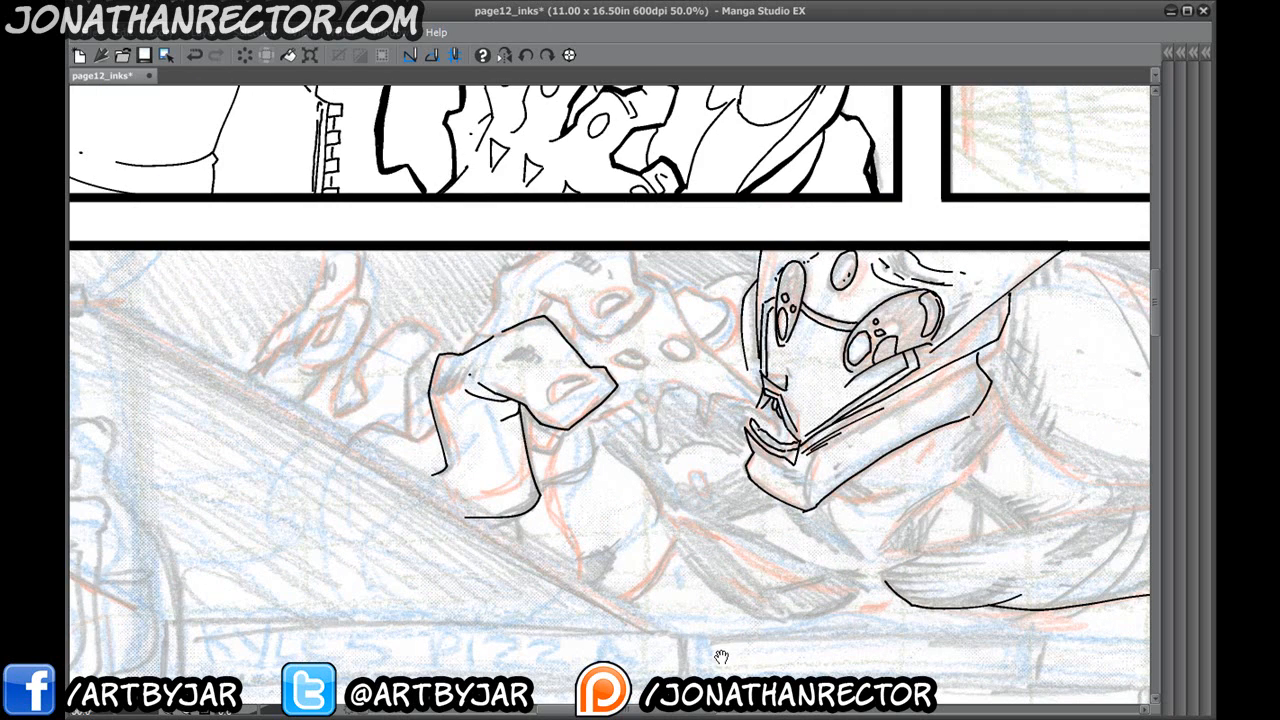
pyautogui.moveTo(343, 551); pyautogui.dragTo(521, 471)
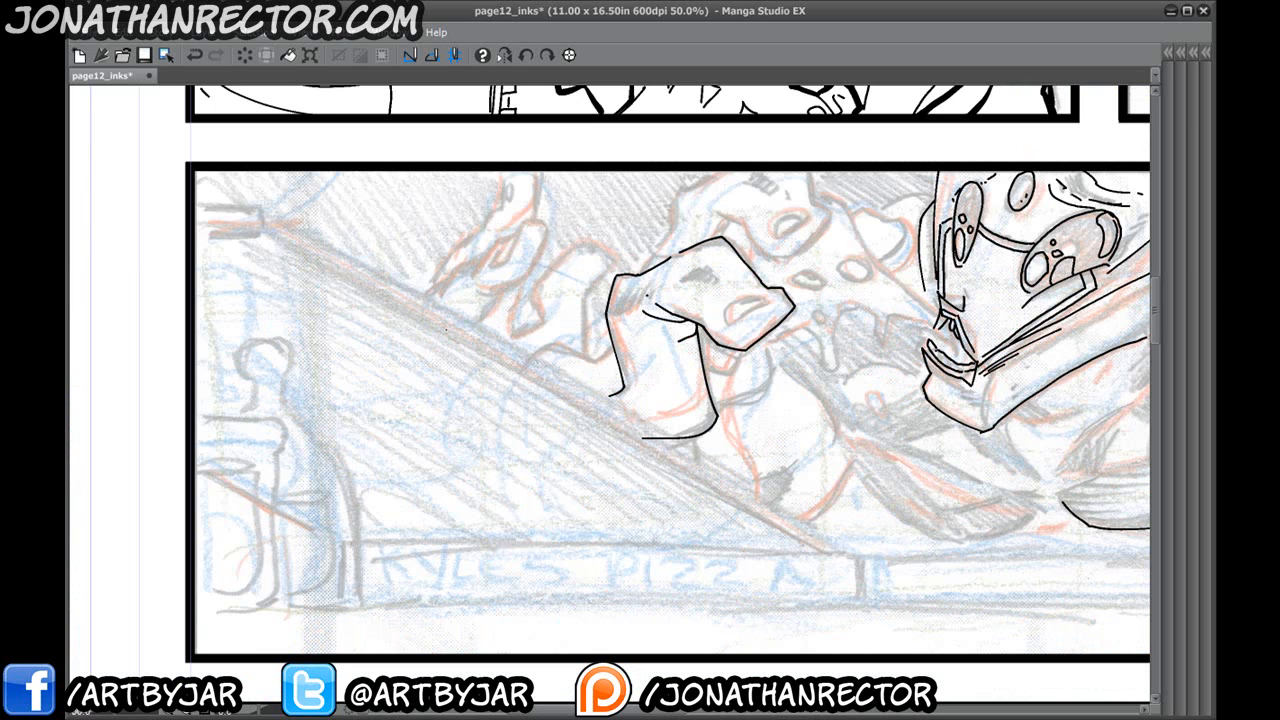
pyautogui.moveTo(272, 218)
pyautogui.mouseDown()
pyautogui.moveTo(636, 423)
pyautogui.moveTo(828, 549)
pyautogui.mouseUp()
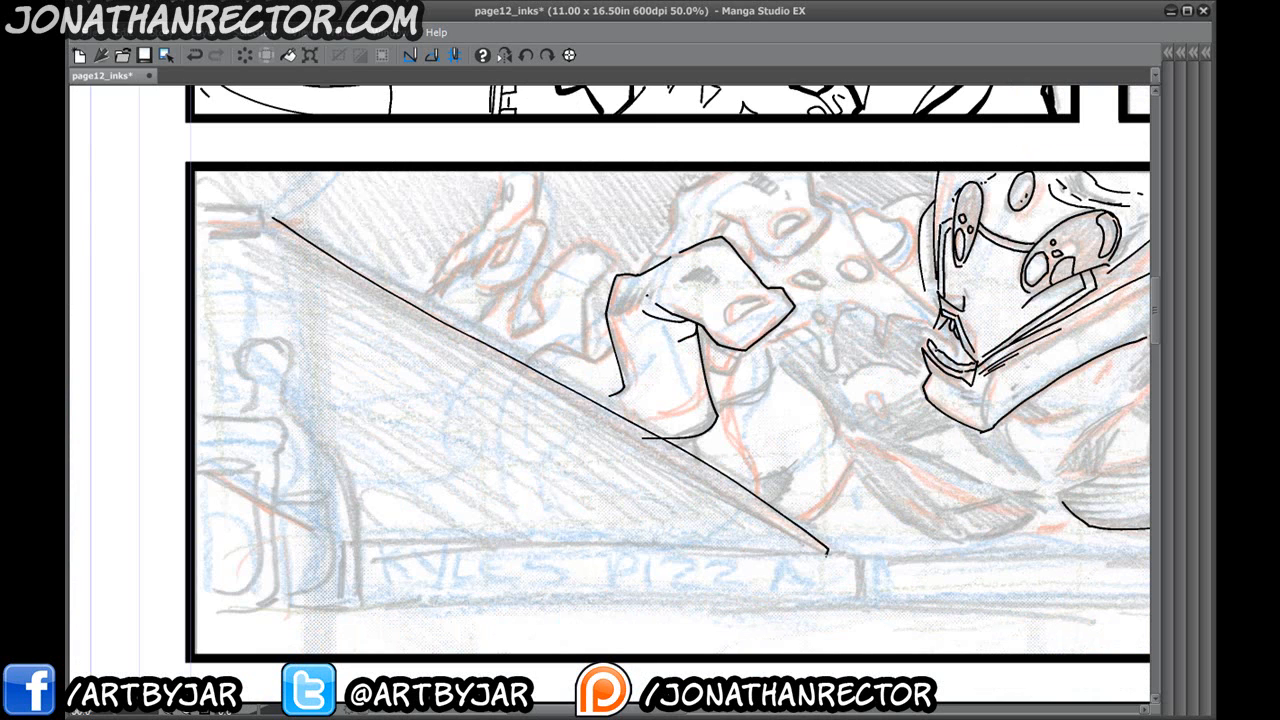
pyautogui.hotkey('ctrl', 'z')
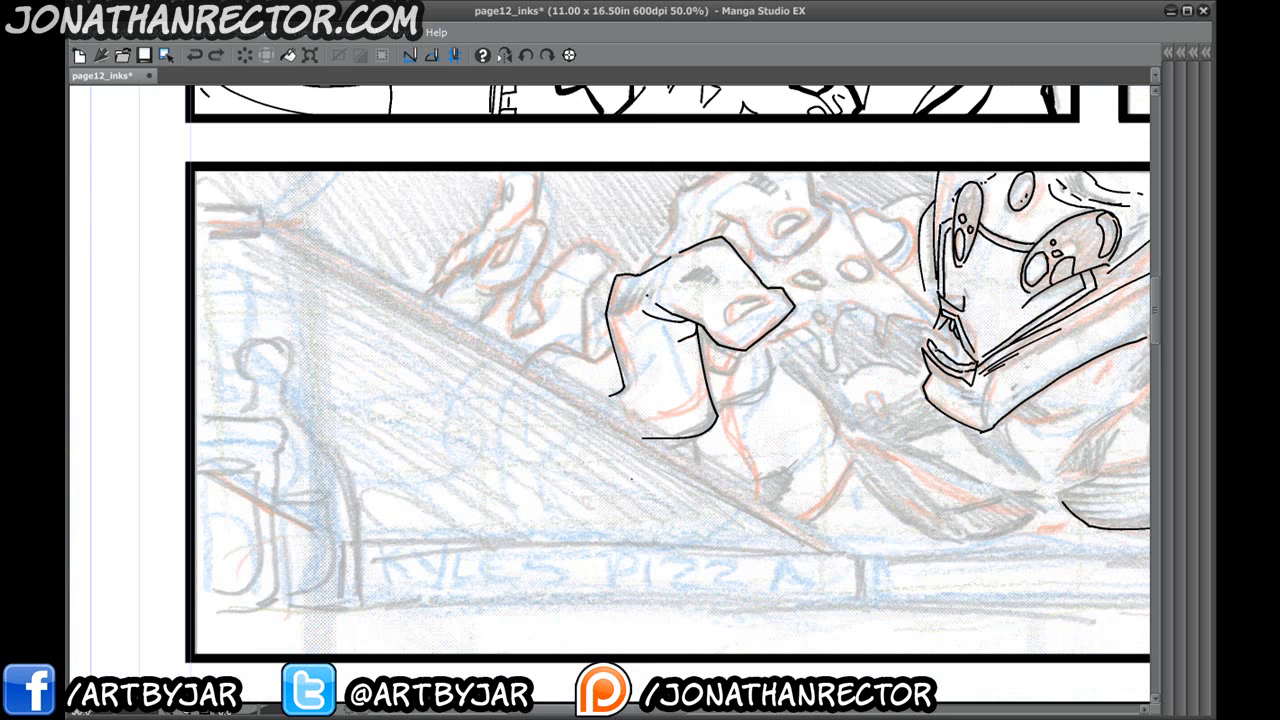
pyautogui.moveTo(550, 275); pyautogui.dragTo(561, 504)
pyautogui.moveTo(528, 546); pyautogui.dragTo(545, 275)
pyautogui.moveTo(607, 368)
pyautogui.mouseDown()
pyautogui.moveTo(426, 328)
pyautogui.moveTo(601, 432)
pyautogui.mouseUp()
pyautogui.hotkey('ctrl', 'z')
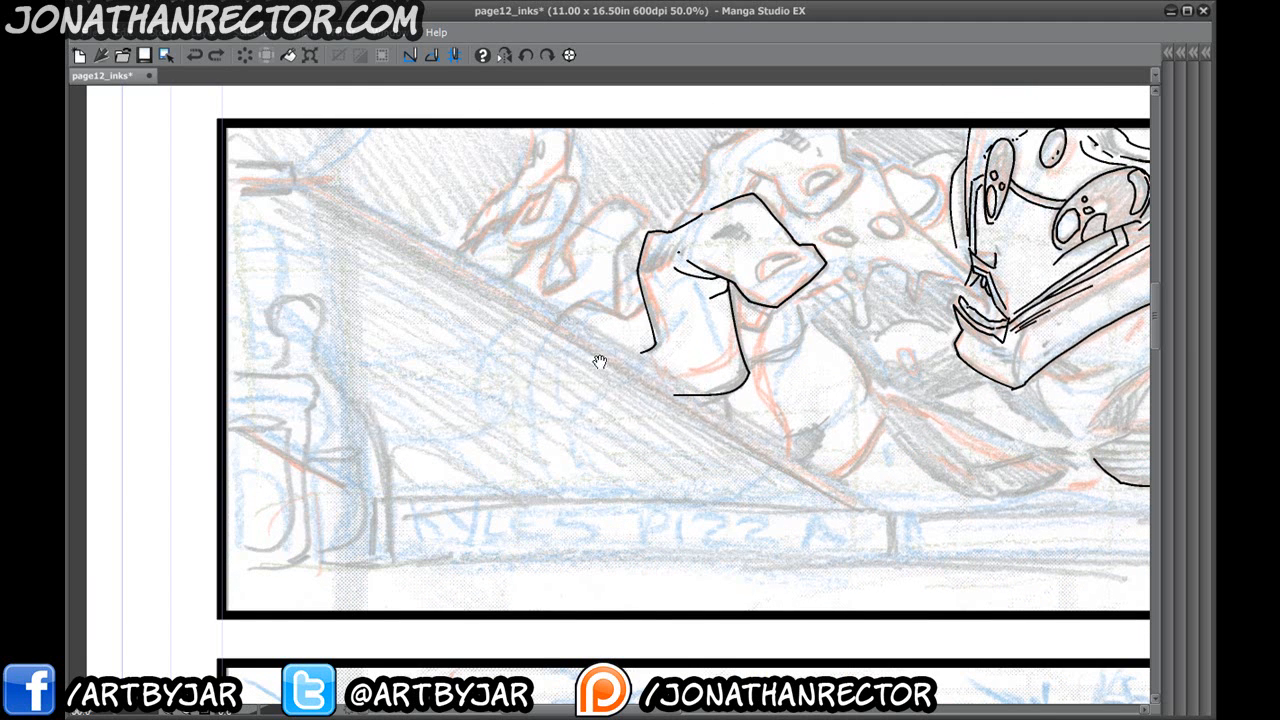
# Ink the second bent finger behind the first one and add the fingernails on both fingers.
pyautogui.moveTo(606, 331); pyautogui.dragTo(618, 389)
pyautogui.moveTo(806, 310)
pyautogui.mouseDown()
pyautogui.moveTo(775, 336)
pyautogui.moveTo(805, 308)
pyautogui.mouseUp()
pyautogui.moveTo(697, 184); pyautogui.dragTo(675, 273)
pyautogui.moveTo(657, 378); pyautogui.dragTo(740, 274)
pyautogui.moveTo(823, 272)
pyautogui.mouseDown()
pyautogui.moveTo(838, 312)
pyautogui.moveTo(832, 350)
pyautogui.moveTo(794, 364)
pyautogui.moveTo(736, 312)
pyautogui.moveTo(751, 341)
pyautogui.mouseUp()
pyautogui.moveTo(831, 318)
pyautogui.mouseDown()
pyautogui.moveTo(804, 335)
pyautogui.moveTo(831, 316)
pyautogui.mouseUp()
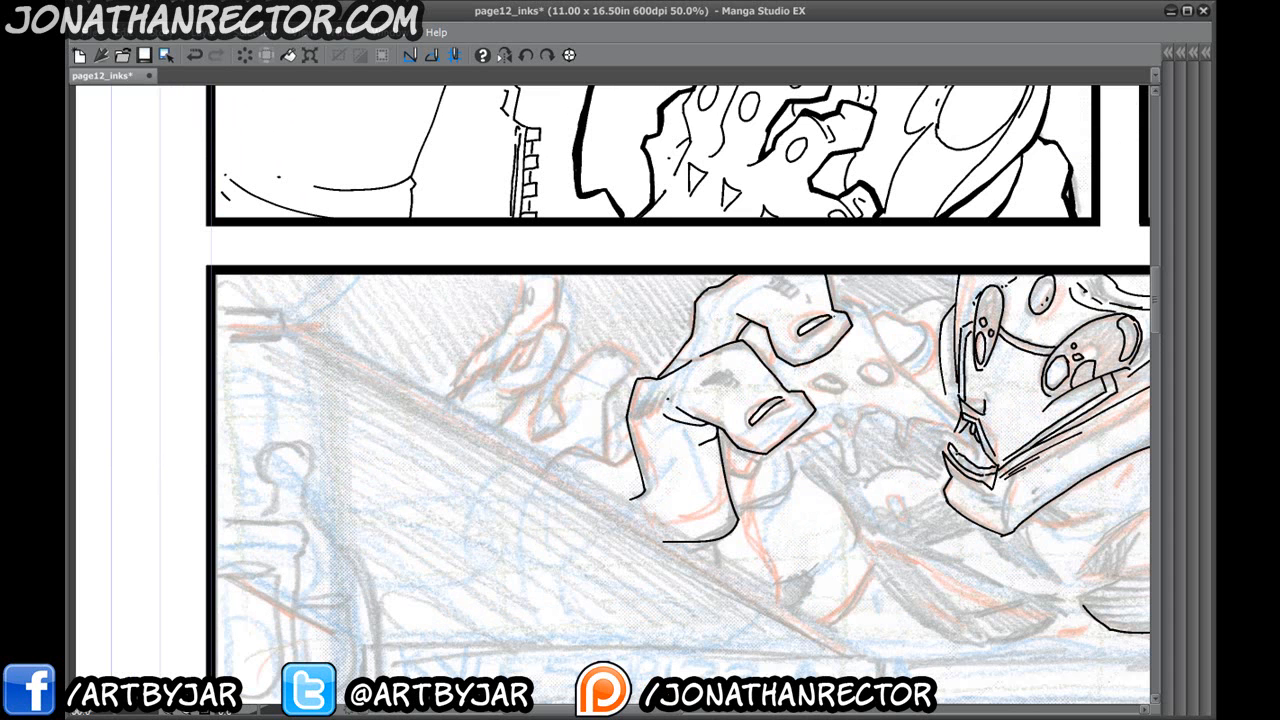
# Examine the whole page to compare the panel 4 inks with the surrounding panels.
pyautogui.moveTo(1000, 510); pyautogui.dragTo(326, 412)
pyautogui.moveTo(896, 422); pyautogui.dragTo(330, 424)
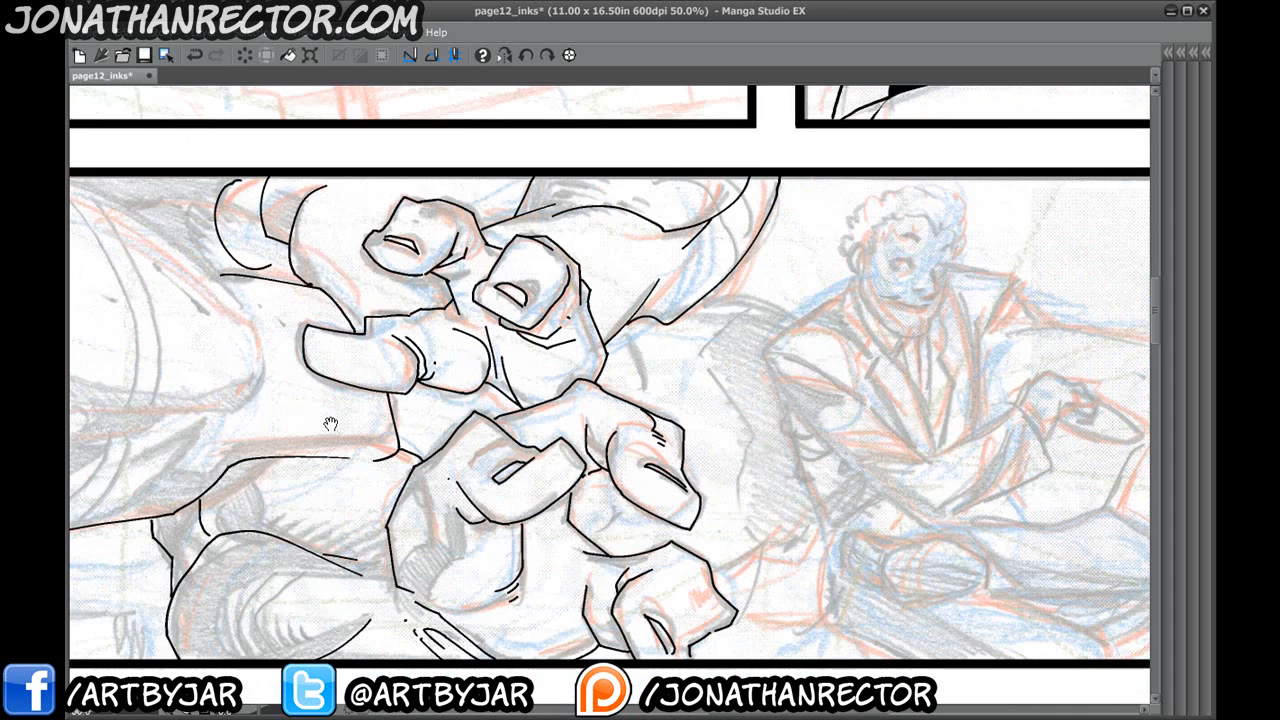
pyautogui.scroll(-2, 270, 333)
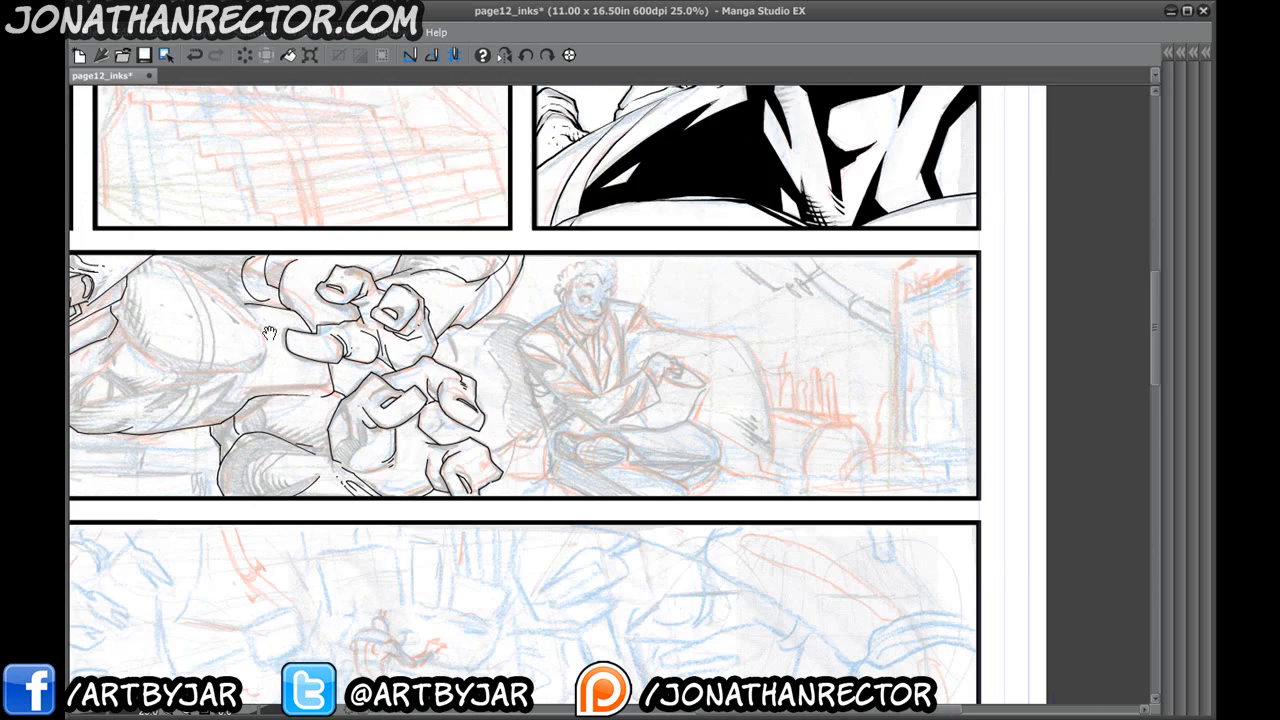
pyautogui.moveTo(270, 334); pyautogui.dragTo(541, 391)
pyautogui.scroll(-1, 541, 391)
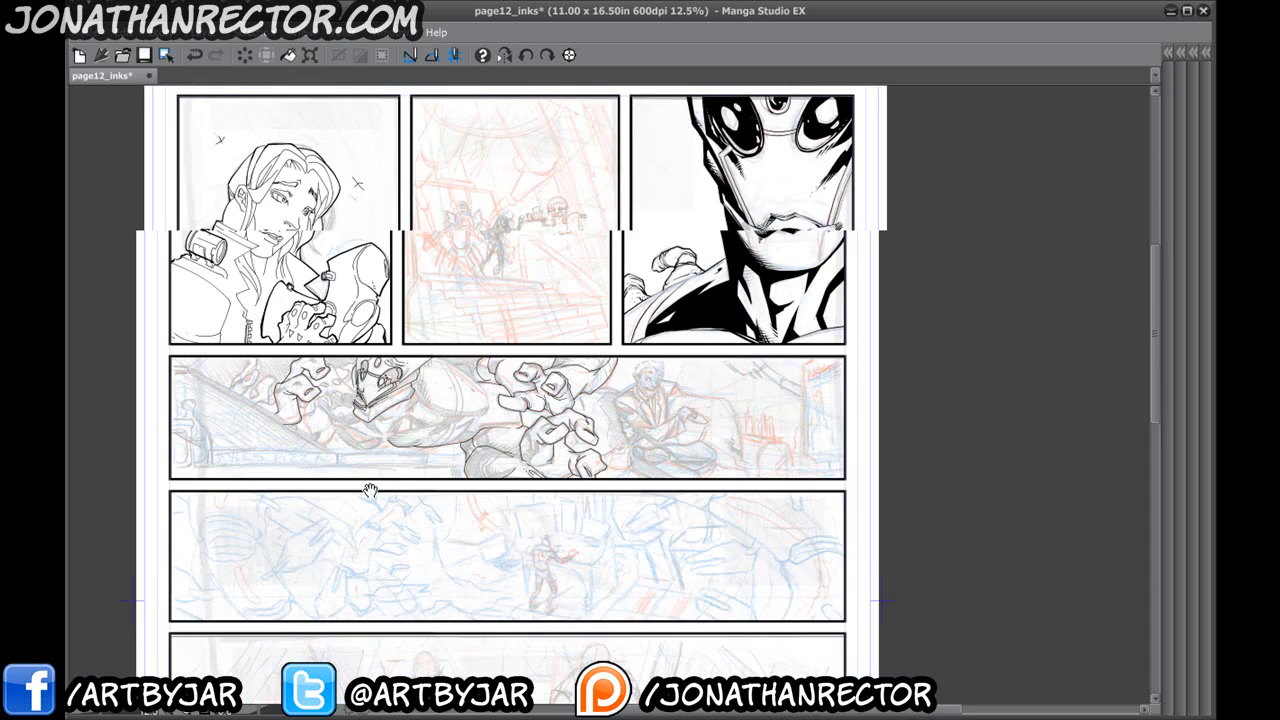
pyautogui.moveTo(371, 491); pyautogui.dragTo(476, 492)
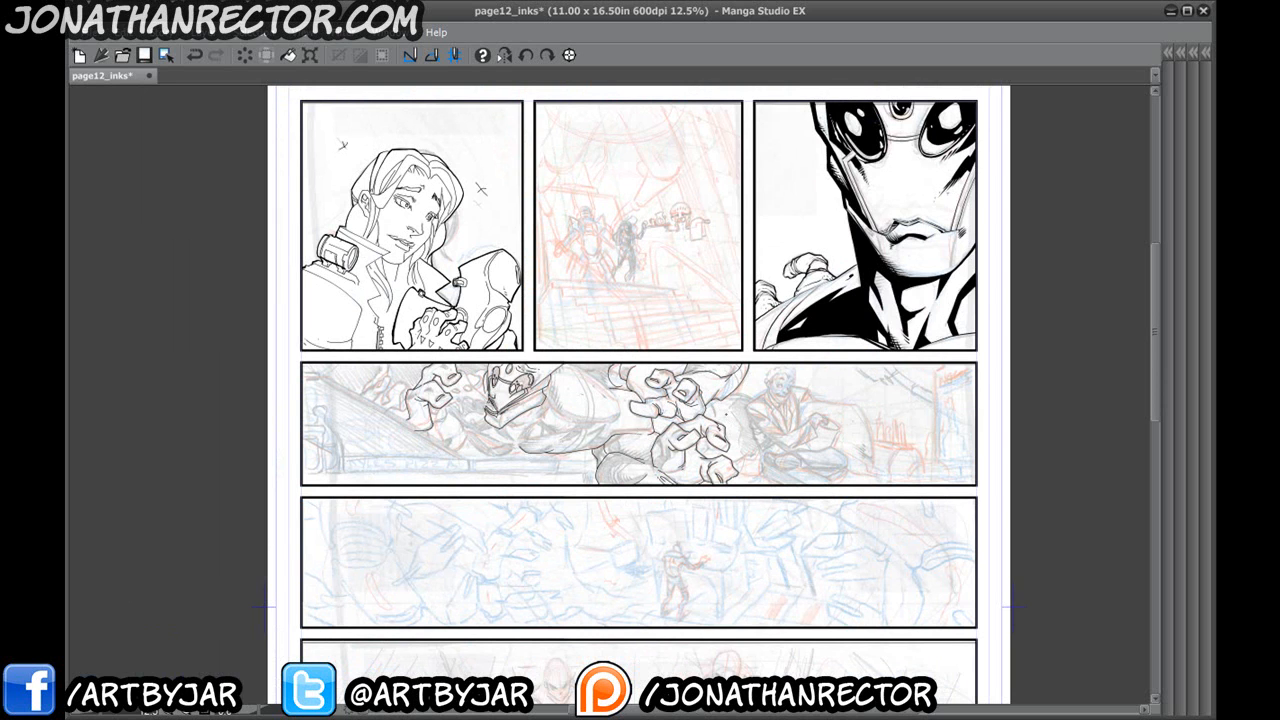
pyautogui.moveTo(735, 368)
pyautogui.mouseDown()
pyautogui.moveTo(662, 477)
pyautogui.moveTo(702, 364)
pyautogui.moveTo(670, 396)
pyautogui.moveTo(709, 485)
pyautogui.moveTo(673, 452)
pyautogui.moveTo(728, 458)
pyautogui.moveTo(720, 470)
pyautogui.moveTo(685, 440)
pyautogui.moveTo(730, 420)
pyautogui.moveTo(744, 448)
pyautogui.moveTo(685, 445)
pyautogui.moveTo(730, 410)
pyautogui.moveTo(740, 442)
pyautogui.moveTo(695, 430)
pyautogui.mouseUp()
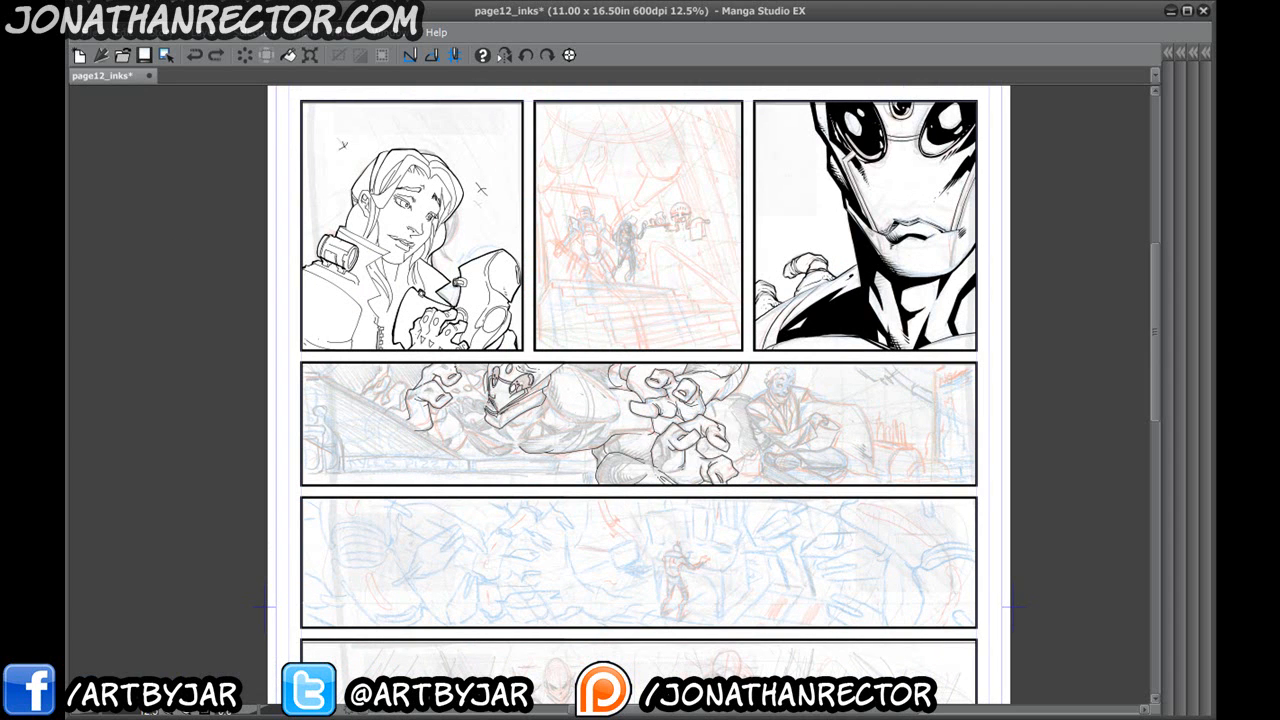
pyautogui.moveTo(650, 440); pyautogui.dragTo(755, 372)
pyautogui.moveTo(515, 478); pyautogui.dragTo(330, 410)
pyautogui.moveTo(648, 374); pyautogui.dragTo(700, 388)
pyautogui.hotkey('ctrl', 'z')
# Try to shift the outsider folder's inked artwork with the Layer translation tool.
pyautogui.press('Tab')
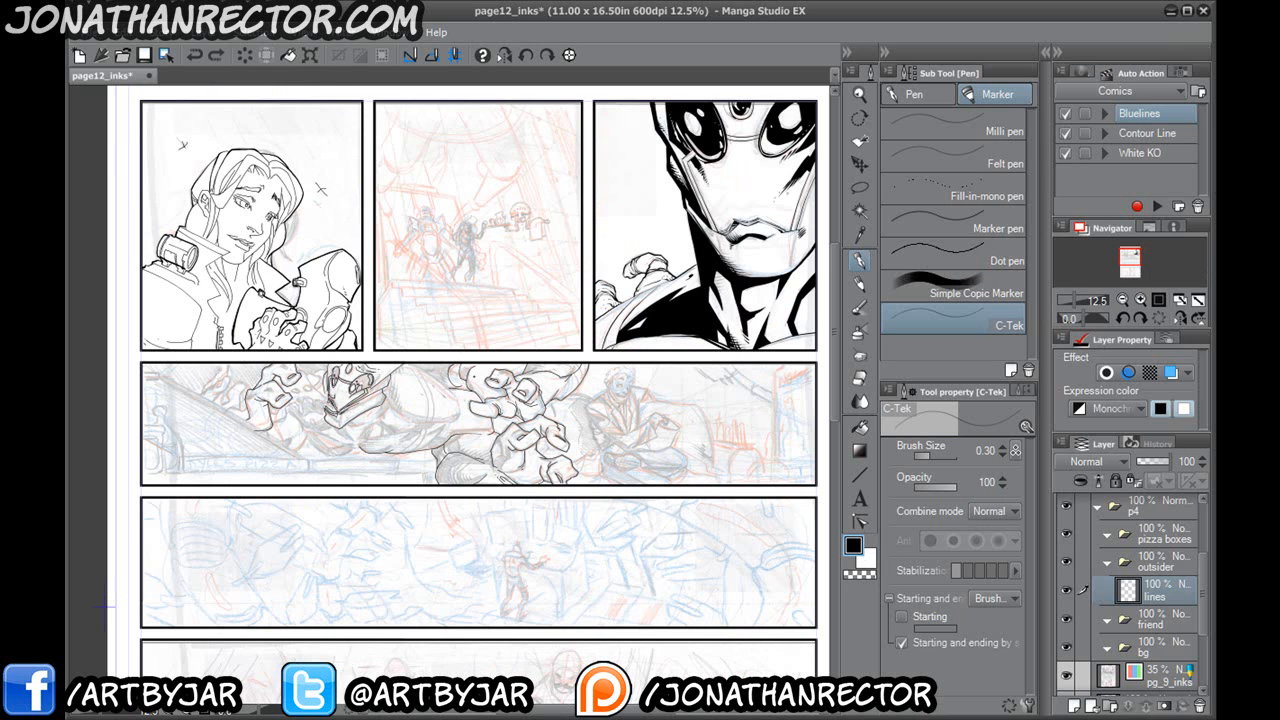
pyautogui.click(1127, 565)
pyautogui.click(861, 163)
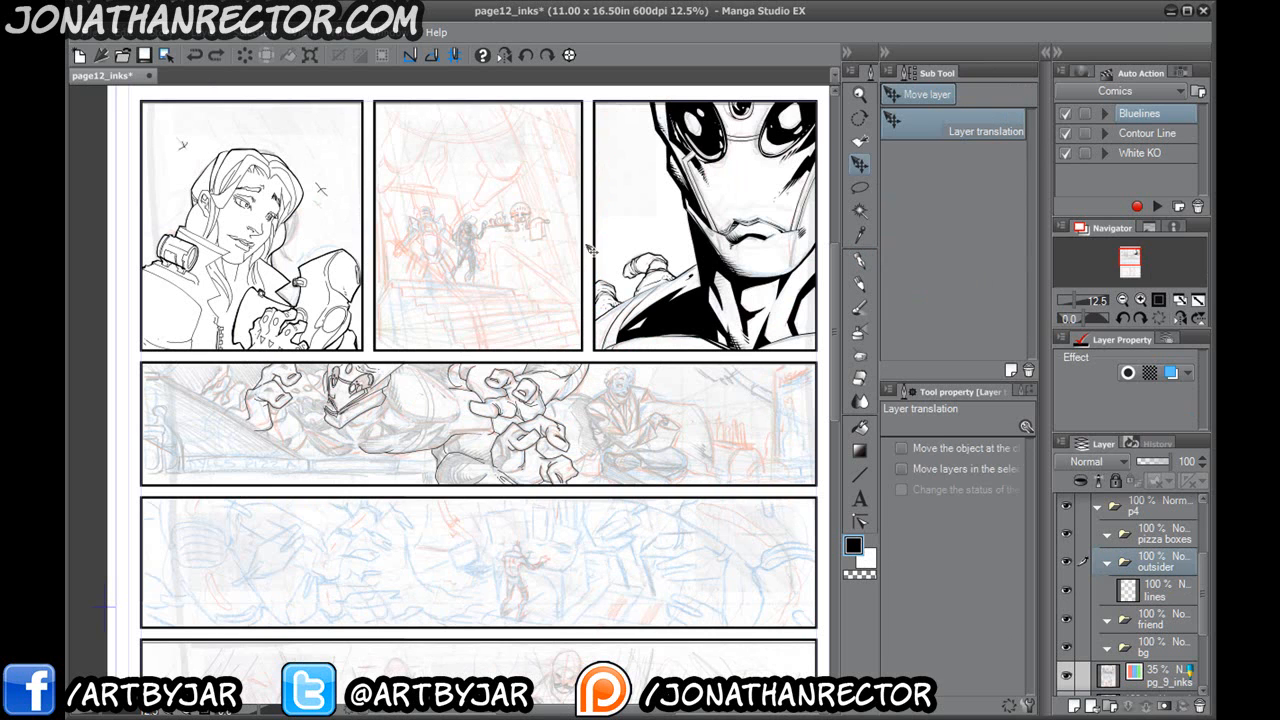
pyautogui.moveTo(551, 544); pyautogui.dragTo(522, 548)
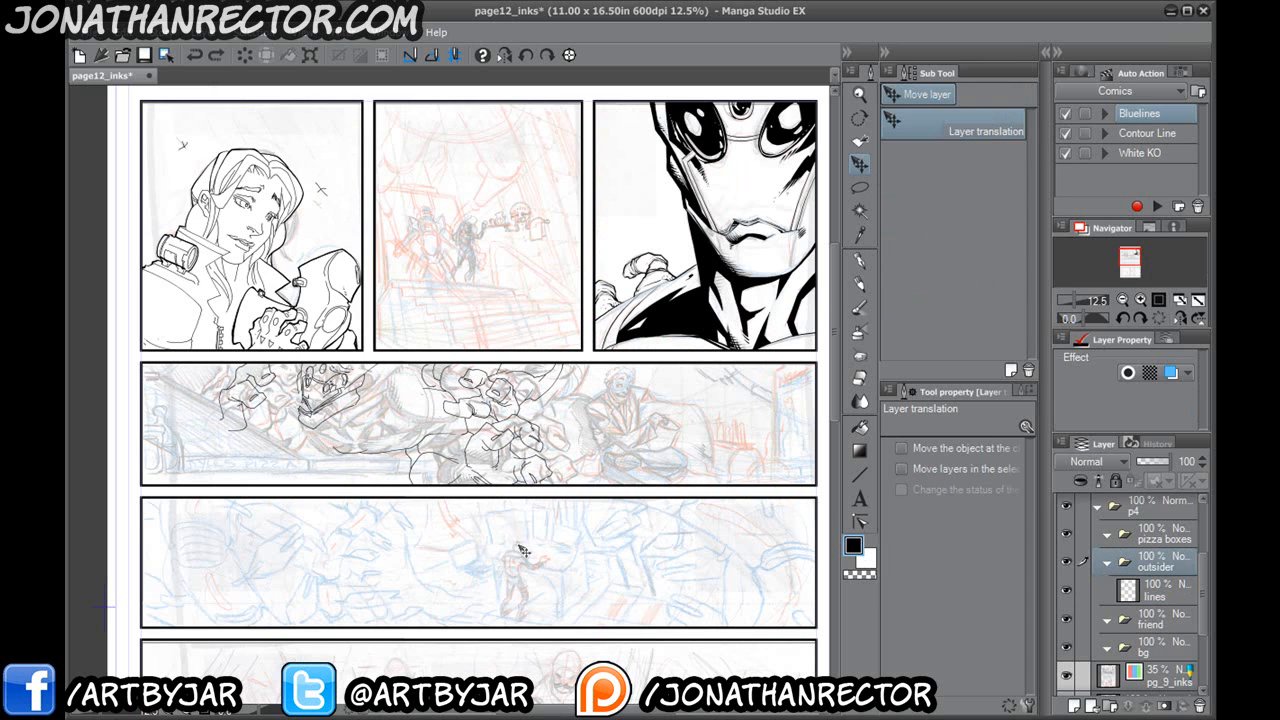
pyautogui.hotkey('ctrl', 'z')
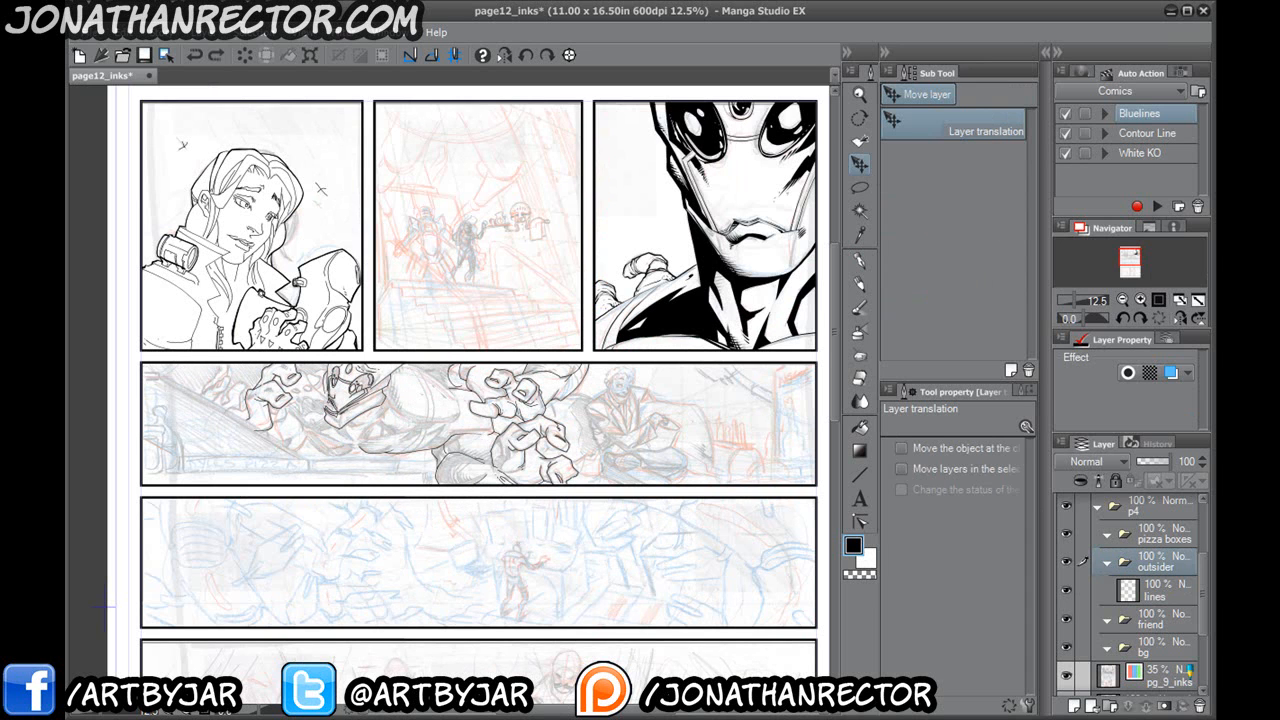
pyautogui.click(1155, 590)
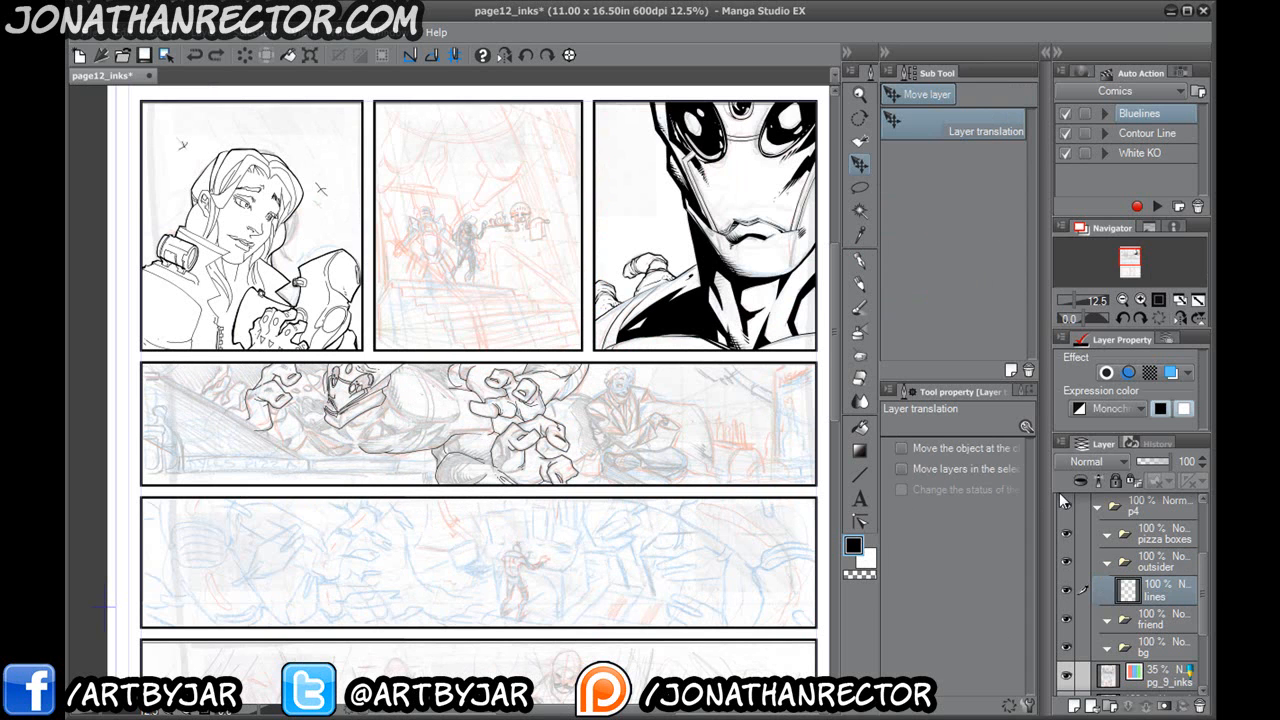
pyautogui.click(861, 264)
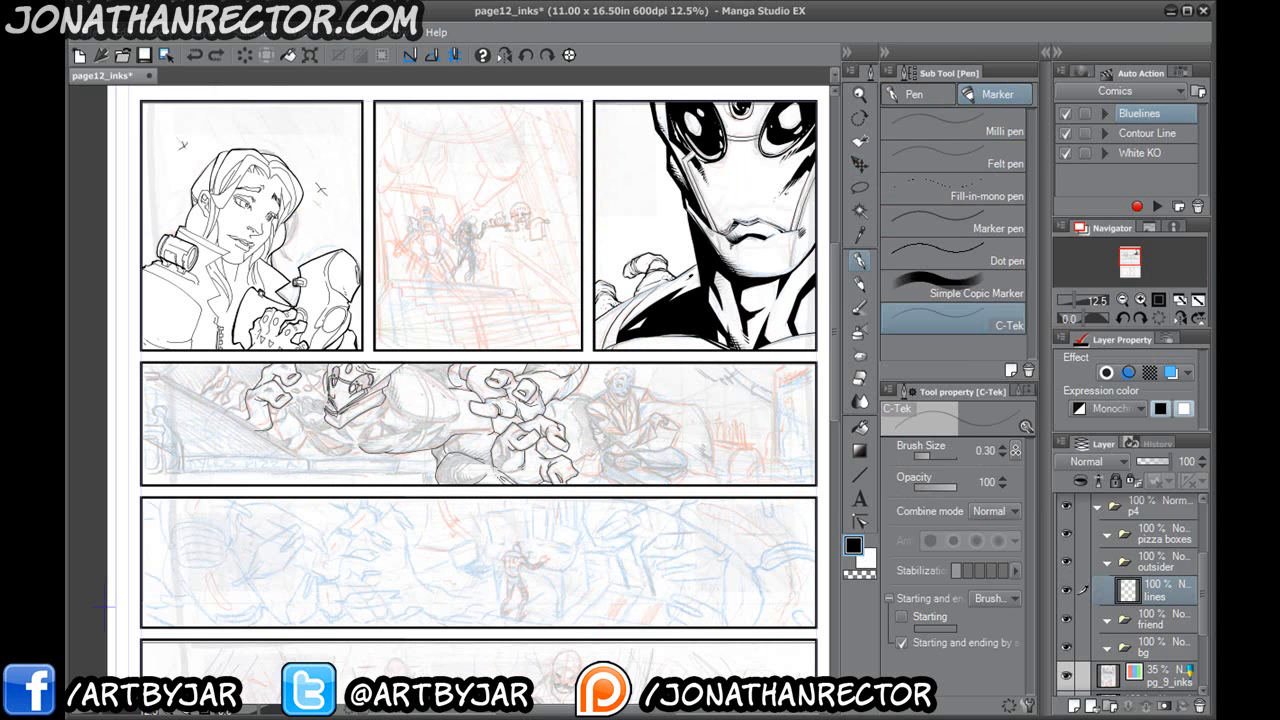
pyautogui.press('Tab')
# Ink the small lumpy topping tucked beneath the near bent finger in panel 4.
pyautogui.scroll(3, 785, 193)
pyautogui.moveTo(433, 457); pyautogui.dragTo(914, 105)
pyautogui.moveTo(391, 460); pyautogui.dragTo(537, 440)
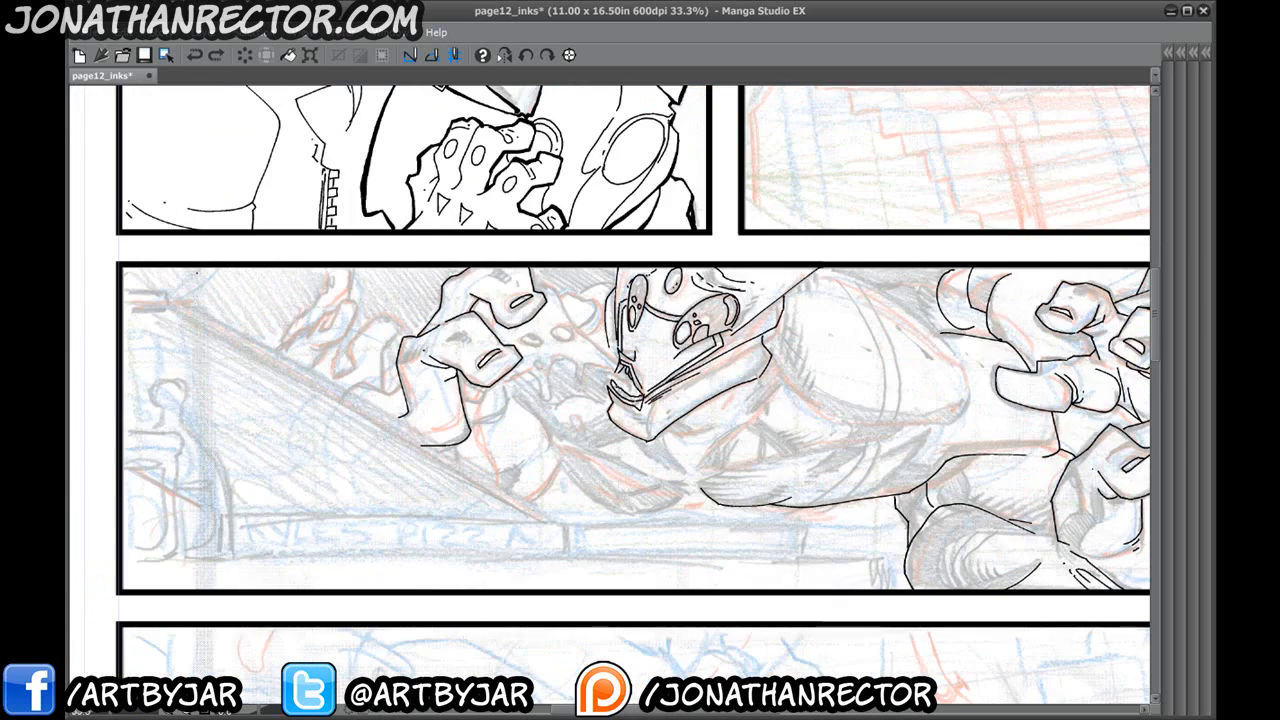
pyautogui.scroll(1, 197, 275)
pyautogui.moveTo(352, 511); pyautogui.dragTo(474, 451)
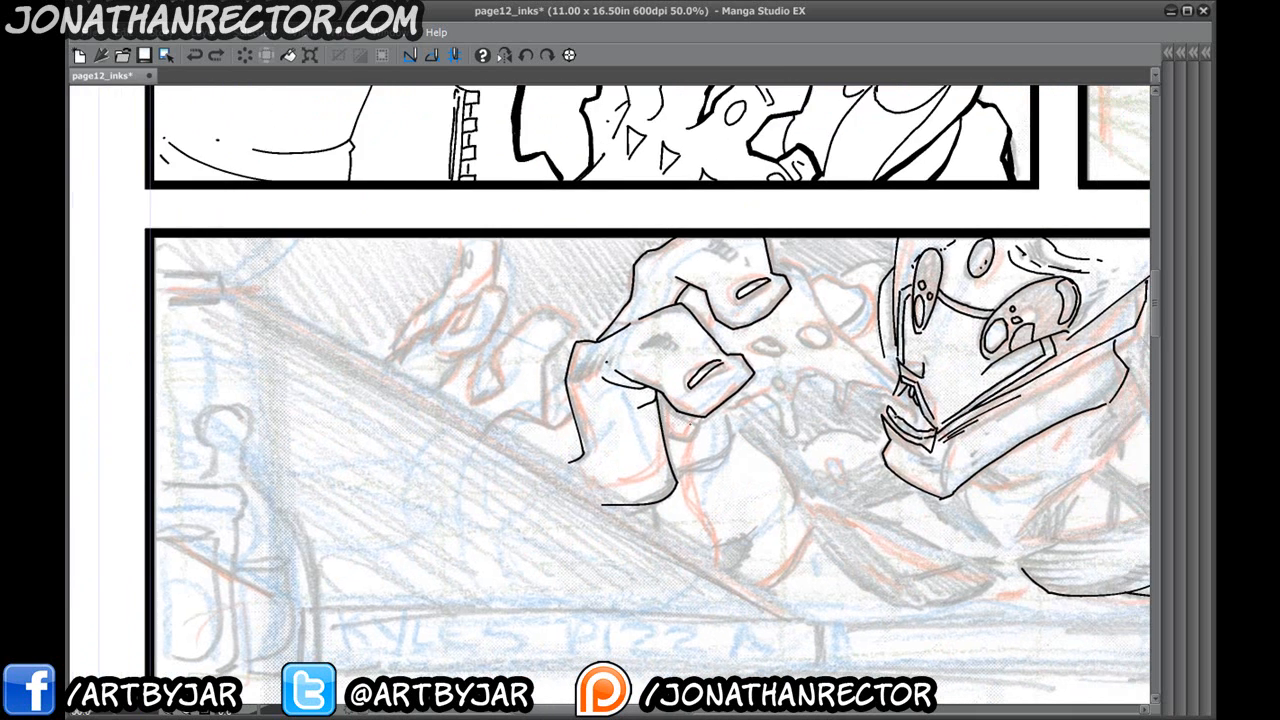
pyautogui.moveTo(746, 399)
pyautogui.mouseDown()
pyautogui.moveTo(694, 433)
pyautogui.moveTo(664, 431)
pyautogui.mouseUp()
pyautogui.moveTo(688, 431)
pyautogui.mouseDown()
pyautogui.moveTo(684, 443)
pyautogui.moveTo(687, 419)
pyautogui.mouseUp()
# Ink the crease between the two bent fingers and the slice's upper edge stretching from the far finger to the mouth.
pyautogui.moveTo(697, 298)
pyautogui.mouseDown()
pyautogui.moveTo(709, 327)
pyautogui.moveTo(701, 299)
pyautogui.moveTo(636, 309)
pyautogui.mouseUp()
pyautogui.moveTo(680, 267)
pyautogui.mouseDown()
pyautogui.moveTo(713, 272)
pyautogui.moveTo(723, 300)
pyautogui.mouseUp()
pyautogui.moveTo(693, 275)
pyautogui.mouseDown()
pyautogui.moveTo(717, 287)
pyautogui.moveTo(701, 285)
pyautogui.mouseUp()
pyautogui.moveTo(603, 315); pyautogui.dragTo(541, 277)
pyautogui.moveTo(655, 255)
pyautogui.mouseDown()
pyautogui.moveTo(760, 380)
pyautogui.moveTo(725, 359)
pyautogui.mouseUp()
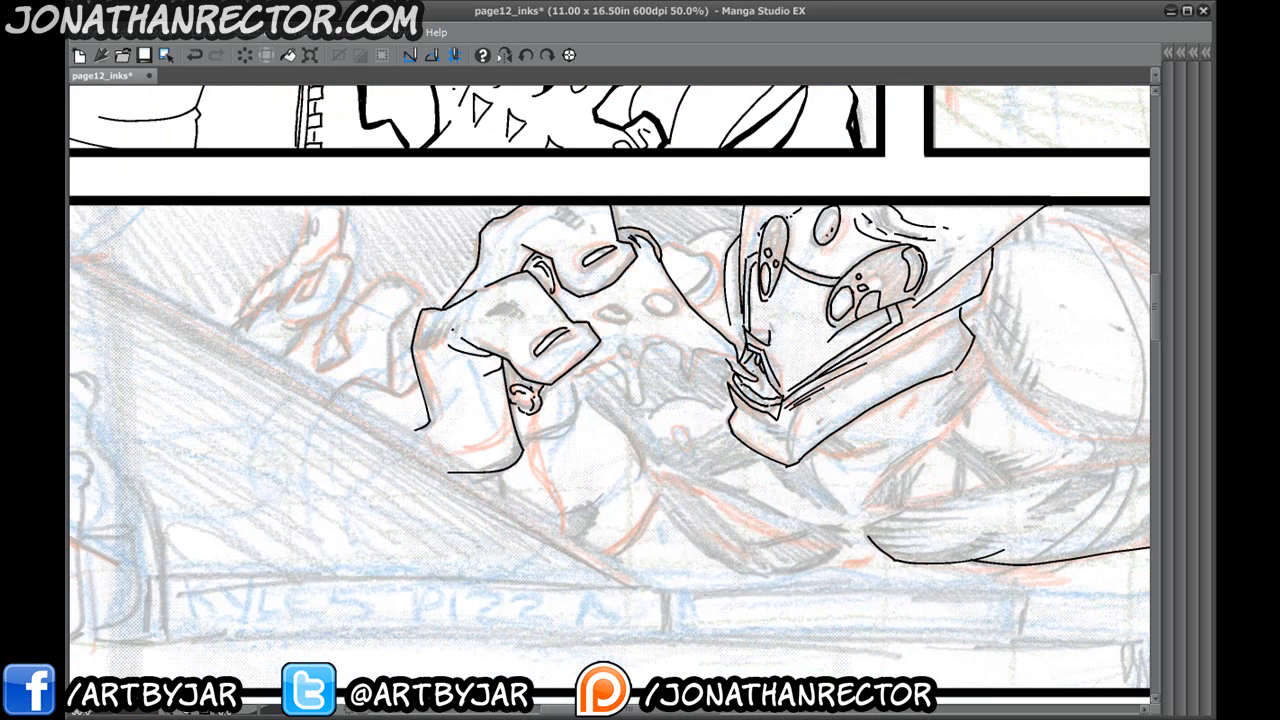
# Ink the slice's lower edge with its hanging cheese drips, from the near finger to the mouth.
pyautogui.moveTo(776, 394)
pyautogui.mouseDown()
pyautogui.moveTo(760, 389)
pyautogui.moveTo(770, 393)
pyautogui.mouseUp()
pyautogui.moveTo(775, 390); pyautogui.dragTo(763, 385)
pyautogui.moveTo(404, 471); pyautogui.dragTo(452, 489)
pyautogui.moveTo(772, 374)
pyautogui.mouseDown()
pyautogui.moveTo(690, 372)
pyautogui.moveTo(692, 442)
pyautogui.moveTo(672, 390)
pyautogui.moveTo(654, 384)
pyautogui.moveTo(594, 420)
pyautogui.mouseUp()
pyautogui.moveTo(735, 368)
pyautogui.mouseDown()
pyautogui.moveTo(686, 432)
pyautogui.moveTo(670, 386)
pyautogui.moveTo(680, 376)
pyautogui.mouseUp()
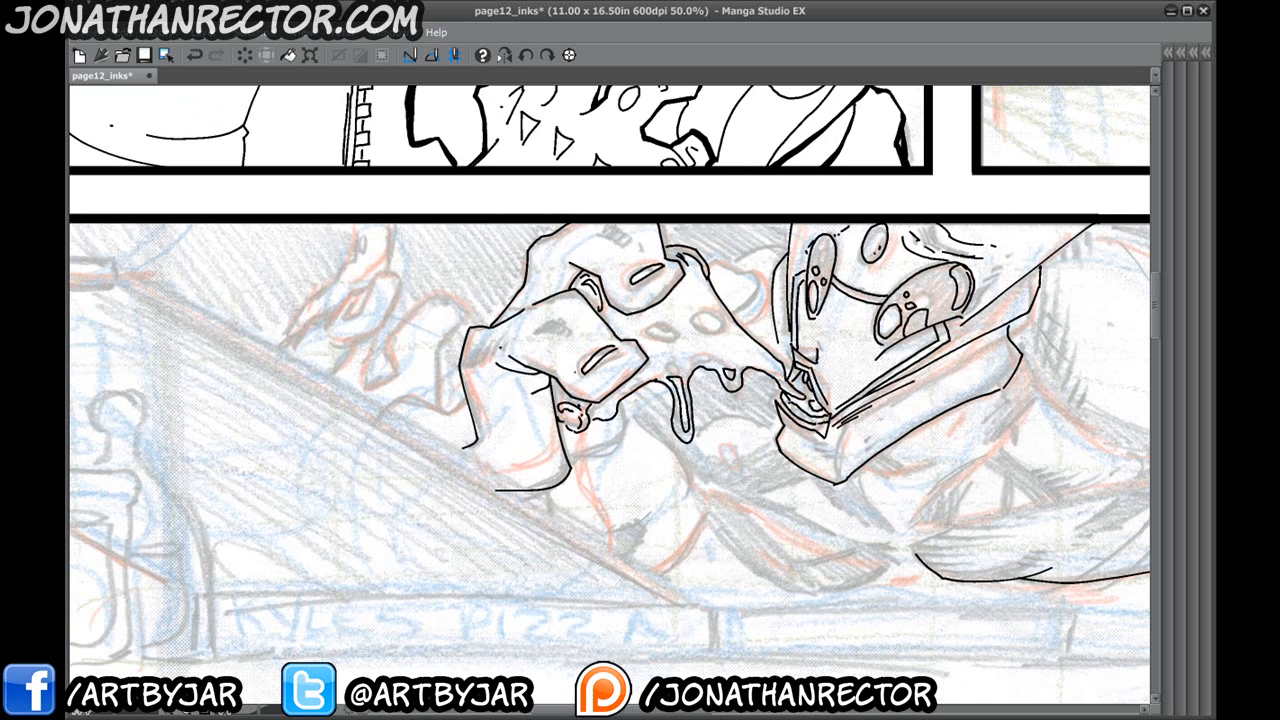
# Ink the round toppings with their dots on the slice and the rounded shape behind its upper edge.
pyautogui.moveTo(628, 450); pyautogui.dragTo(570, 496)
pyautogui.moveTo(645, 356)
pyautogui.mouseDown()
pyautogui.moveTo(670, 378)
pyautogui.moveTo(634, 360)
pyautogui.moveTo(667, 373)
pyautogui.moveTo(613, 395)
pyautogui.mouseUp()
pyautogui.moveTo(595, 391)
pyautogui.mouseDown()
pyautogui.moveTo(613, 387)
pyautogui.moveTo(560, 365)
pyautogui.moveTo(613, 349)
pyautogui.mouseUp()
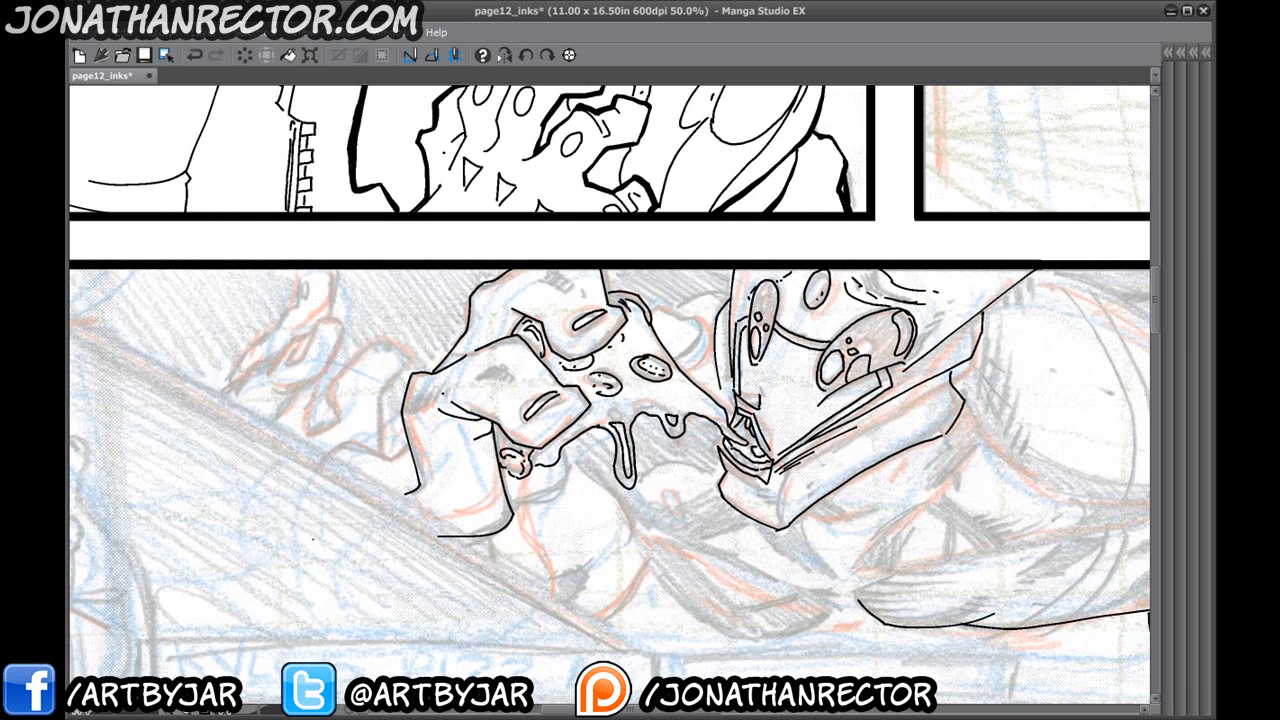
pyautogui.moveTo(566, 432)
pyautogui.mouseDown()
pyautogui.moveTo(626, 407)
pyautogui.moveTo(690, 405)
pyautogui.mouseUp()
pyautogui.moveTo(524, 509); pyautogui.dragTo(490, 517)
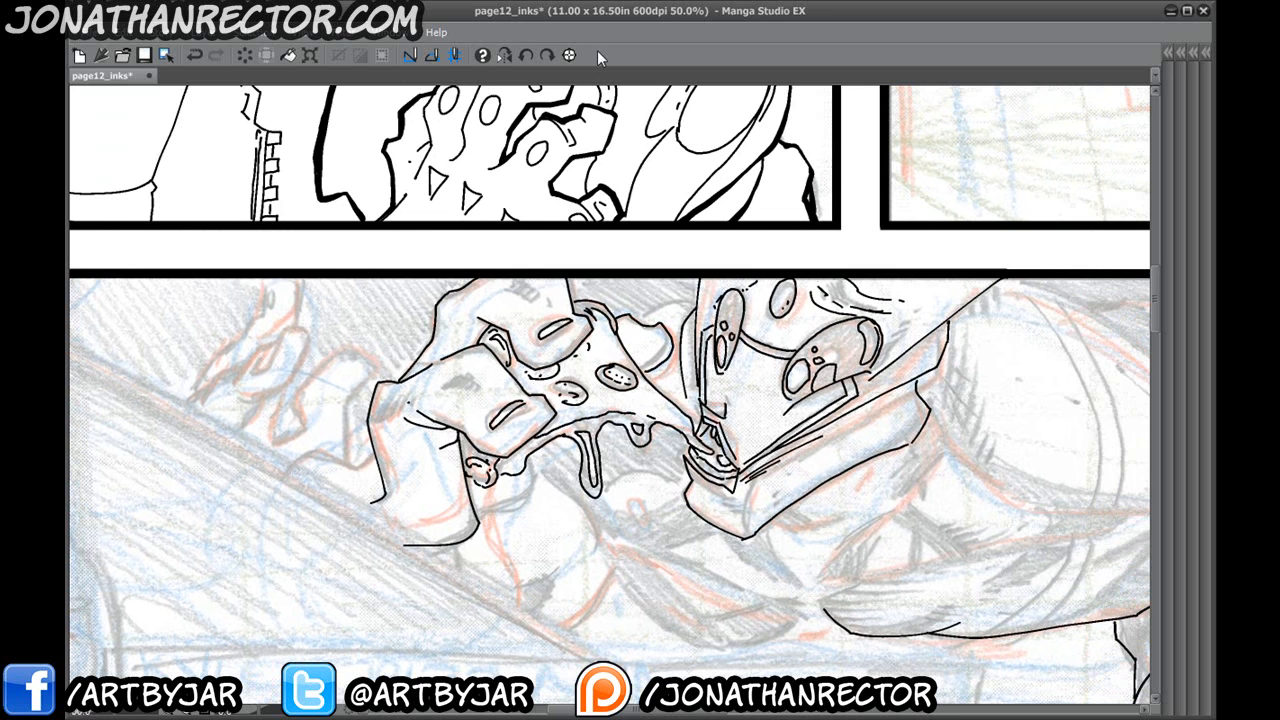
pyautogui.moveTo(649, 332)
pyautogui.mouseDown()
pyautogui.moveTo(630, 341)
pyautogui.moveTo(638, 334)
pyautogui.mouseUp()
pyautogui.hotkey('ctrl', 'z')
# Ink the angular knuckle line and long curve extending from the near hand across the diagonal edge.
pyautogui.moveTo(329, 558); pyautogui.dragTo(509, 566)
pyautogui.moveTo(536, 419); pyautogui.dragTo(589, 339)
pyautogui.moveTo(609, 388)
pyautogui.mouseDown()
pyautogui.moveTo(549, 372)
pyautogui.moveTo(488, 487)
pyautogui.moveTo(441, 423)
pyautogui.mouseUp()
pyautogui.moveTo(582, 416); pyautogui.dragTo(564, 443)
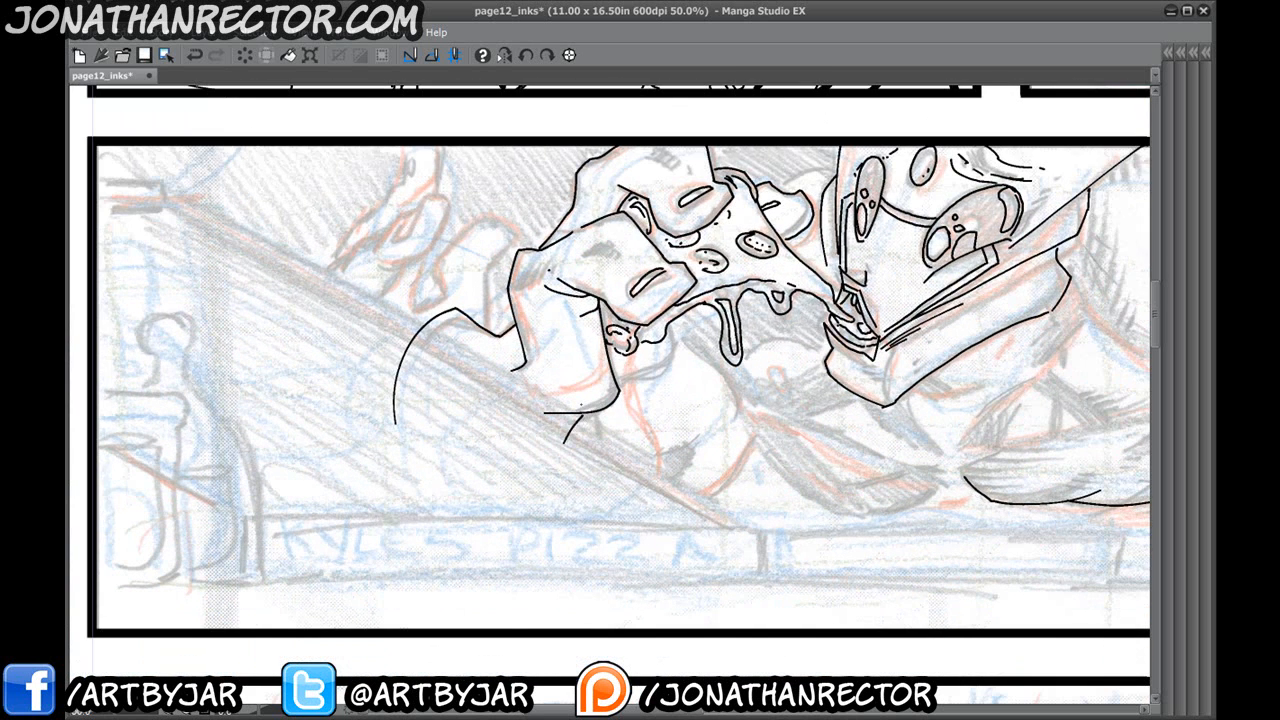
# Ink the band below the small topping, the rounded form under the near hand, and the adjoining curved underside.
pyautogui.moveTo(614, 384)
pyautogui.mouseDown()
pyautogui.moveTo(676, 320)
pyautogui.moveTo(533, 360)
pyautogui.moveTo(594, 412)
pyautogui.moveTo(604, 440)
pyautogui.mouseUp()
pyautogui.scroll(-3, 604, 440)
pyautogui.moveTo(611, 322); pyautogui.dragTo(437, 390)
pyautogui.moveTo(574, 340)
pyautogui.mouseDown()
pyautogui.moveTo(437, 471)
pyautogui.moveTo(371, 459)
pyautogui.moveTo(504, 520)
pyautogui.moveTo(602, 486)
pyautogui.mouseUp()
pyautogui.moveTo(462, 497); pyautogui.dragTo(437, 541)
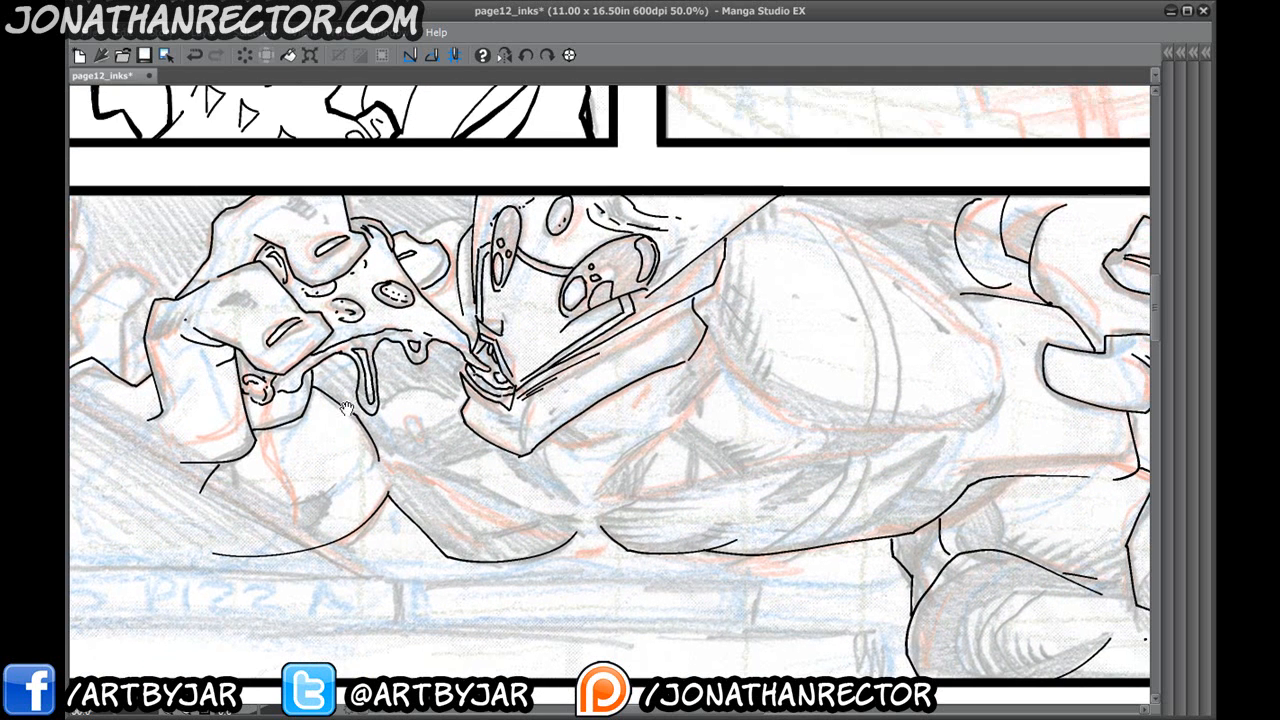
pyautogui.moveTo(597, 504); pyautogui.dragTo(509, 467)
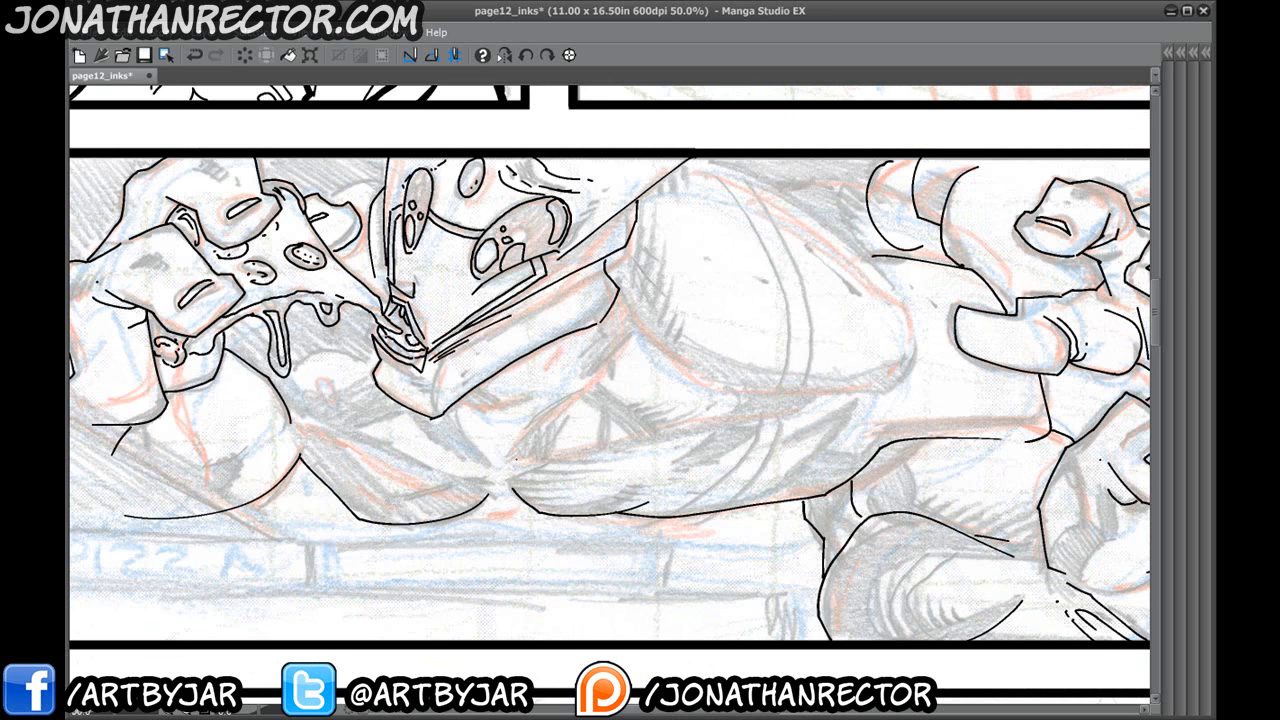
# Ink the upper contour and folded tip of the long tapered form beneath the figure's body.
pyautogui.moveTo(587, 453)
pyautogui.mouseDown()
pyautogui.moveTo(663, 385)
pyautogui.moveTo(606, 374)
pyautogui.moveTo(565, 414)
pyautogui.mouseUp()
pyautogui.moveTo(689, 385); pyautogui.dragTo(580, 424)
pyautogui.moveTo(641, 393)
pyautogui.mouseDown()
pyautogui.moveTo(887, 354)
pyautogui.moveTo(892, 335)
pyautogui.mouseUp()
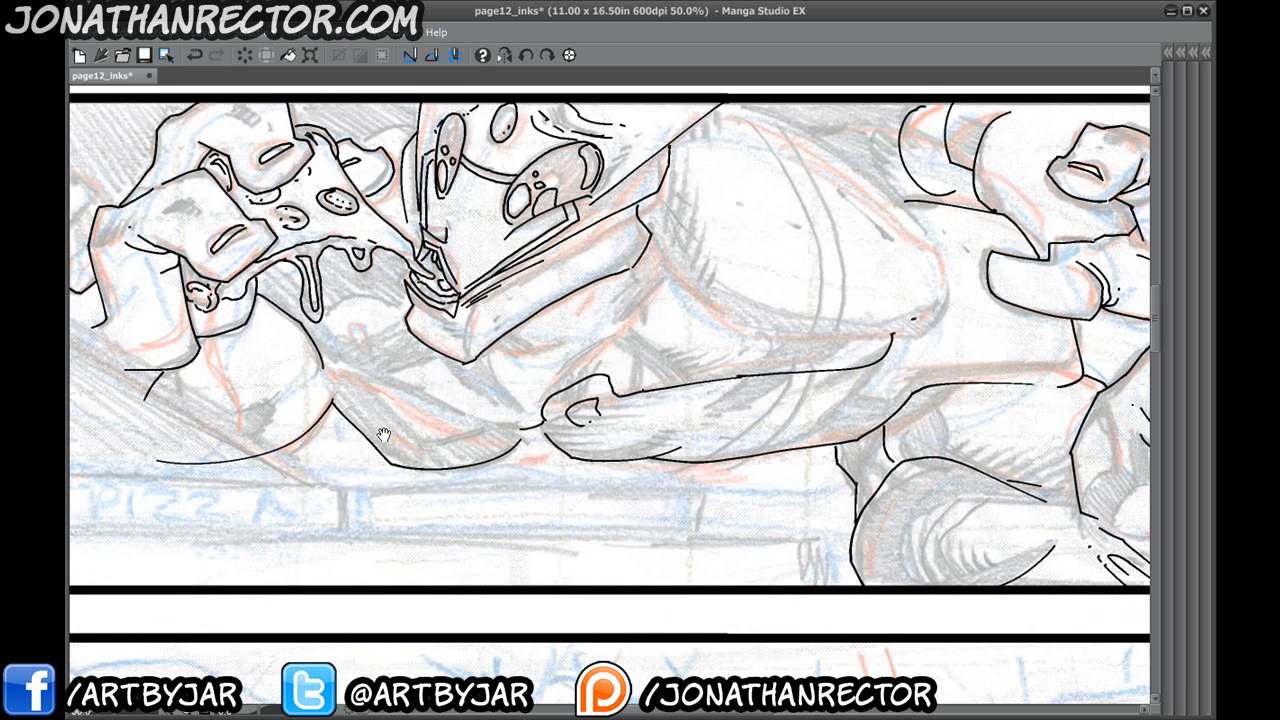
# Ink the upper contour and end folds of the tapered form below the cheese drips.
pyautogui.moveTo(393, 406); pyautogui.dragTo(471, 416)
pyautogui.moveTo(577, 436); pyautogui.dragTo(620, 434)
pyautogui.moveTo(513, 420); pyautogui.dragTo(580, 437)
pyautogui.moveTo(450, 375); pyautogui.dragTo(536, 417)
pyautogui.moveTo(500, 405); pyautogui.dragTo(650, 482)
pyautogui.moveTo(620, 465); pyautogui.dragTo(635, 465)
pyautogui.moveTo(625, 473); pyautogui.dragTo(639, 480)
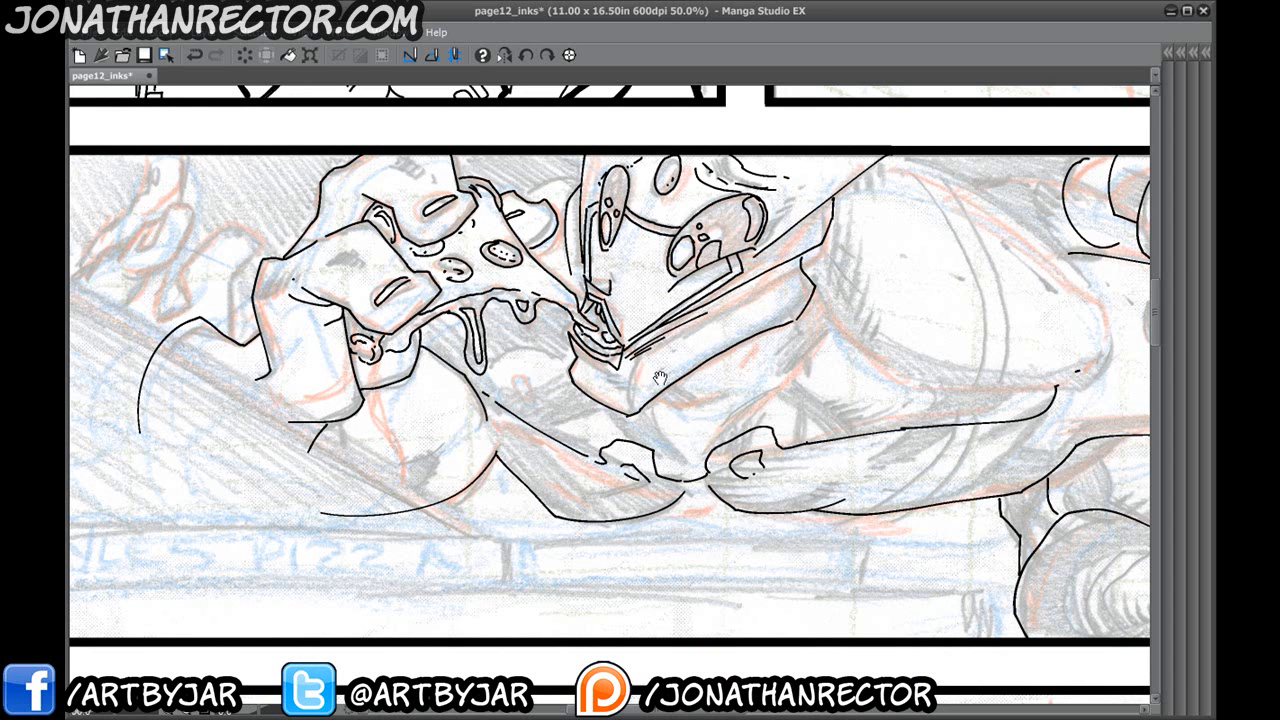
# Ink the neck and chest lines running from the jaw down to where the two tapered forms meet.
pyautogui.moveTo(711, 389)
pyautogui.mouseDown()
pyautogui.moveTo(651, 403)
pyautogui.moveTo(660, 449)
pyautogui.mouseUp()
pyautogui.moveTo(621, 392); pyautogui.dragTo(583, 440)
pyautogui.moveTo(770, 336)
pyautogui.mouseDown()
pyautogui.moveTo(707, 446)
pyautogui.moveTo(774, 408)
pyautogui.moveTo(829, 247)
pyautogui.mouseUp()
pyautogui.moveTo(658, 412); pyautogui.dragTo(338, 490)
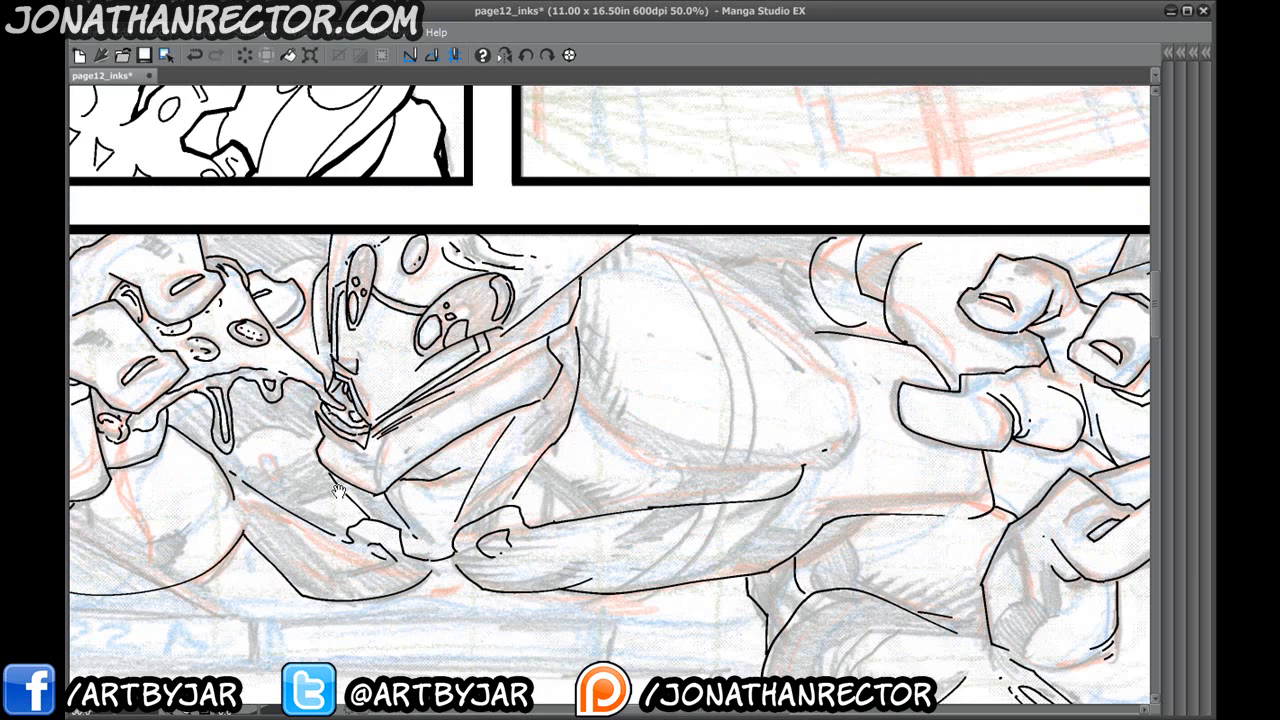
# Ink the outline of the large rounded shoulder form and the short crossing fold lines beside the chest.
pyautogui.moveTo(528, 468); pyautogui.dragTo(591, 513)
pyautogui.moveTo(517, 461); pyautogui.dragTo(573, 487)
pyautogui.moveTo(449, 373); pyautogui.dragTo(270, 362)
pyautogui.moveTo(399, 389)
pyautogui.mouseDown()
pyautogui.moveTo(446, 431)
pyautogui.moveTo(508, 454)
pyautogui.moveTo(640, 449)
pyautogui.moveTo(672, 428)
pyautogui.moveTo(622, 312)
pyautogui.moveTo(492, 223)
pyautogui.mouseUp()
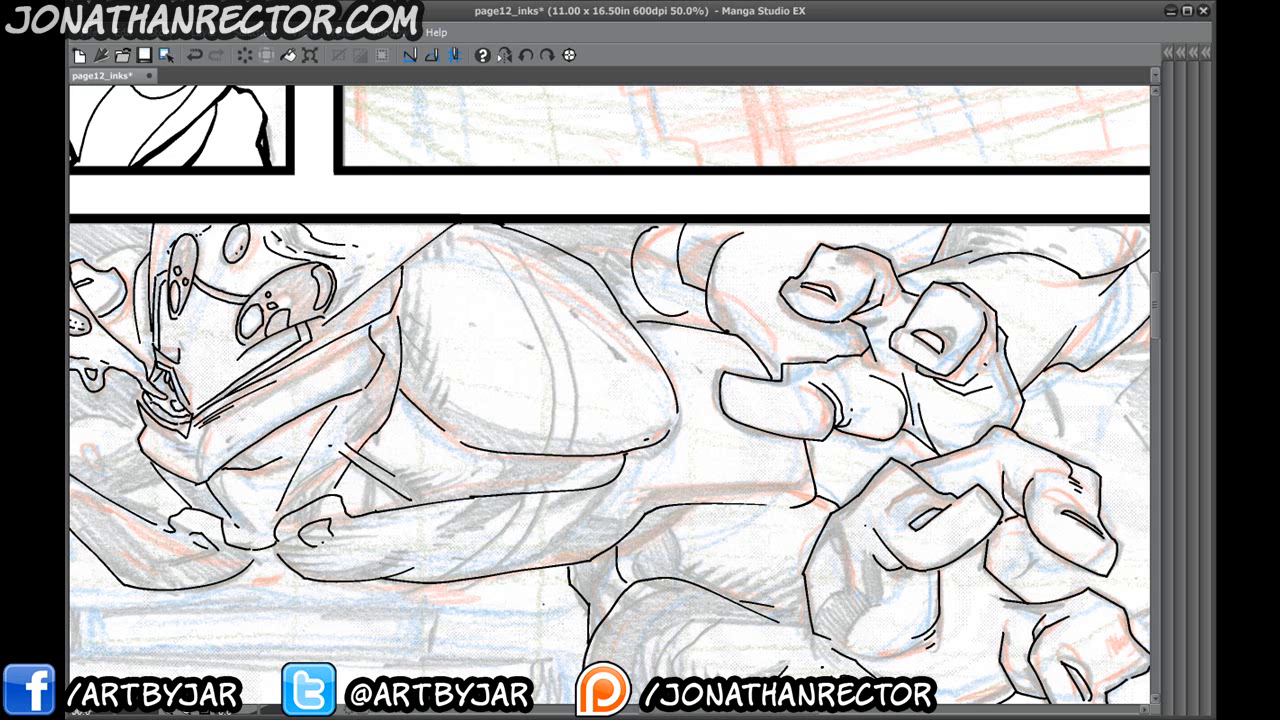
pyautogui.moveTo(221, 501)
pyautogui.mouseDown()
pyautogui.moveTo(237, 517)
pyautogui.moveTo(636, 497)
pyautogui.mouseUp()
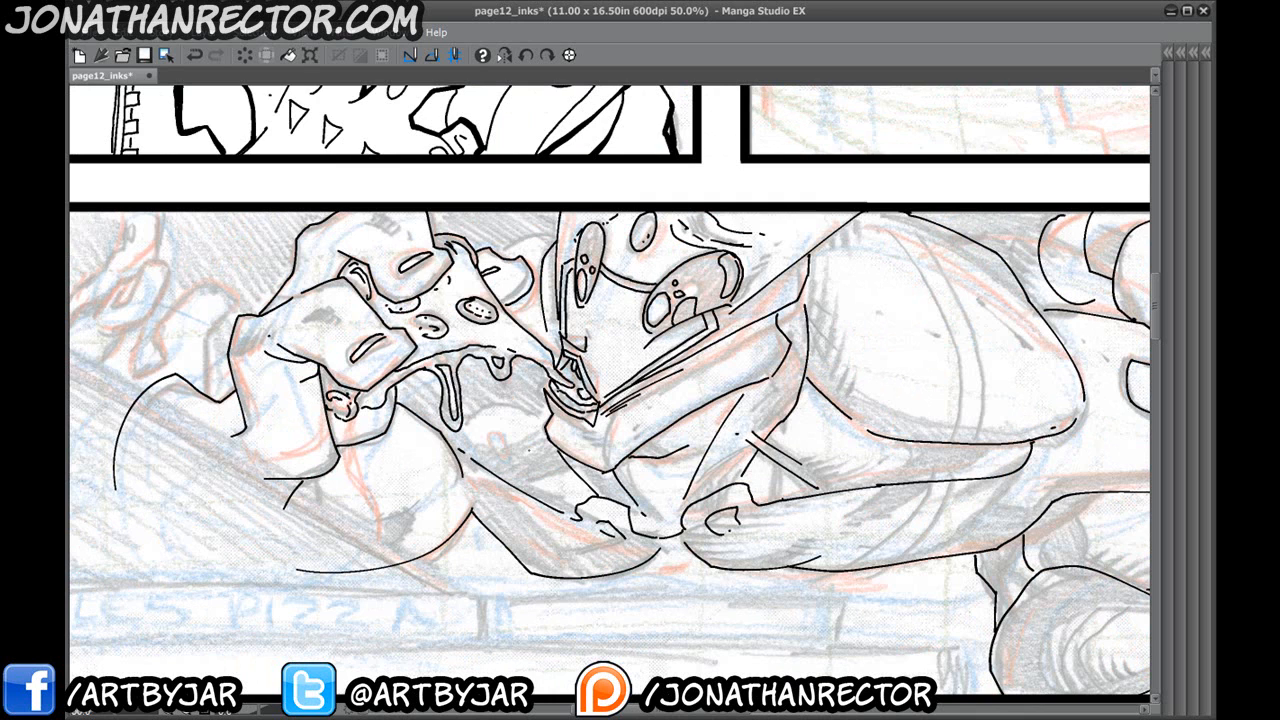
pyautogui.moveTo(660, 216)
pyautogui.mouseDown()
pyautogui.moveTo(597, 402)
pyautogui.moveTo(586, 514)
pyautogui.moveTo(497, 459)
pyautogui.moveTo(342, 478)
pyautogui.moveTo(225, 340)
pyautogui.moveTo(265, 252)
pyautogui.mouseUp()
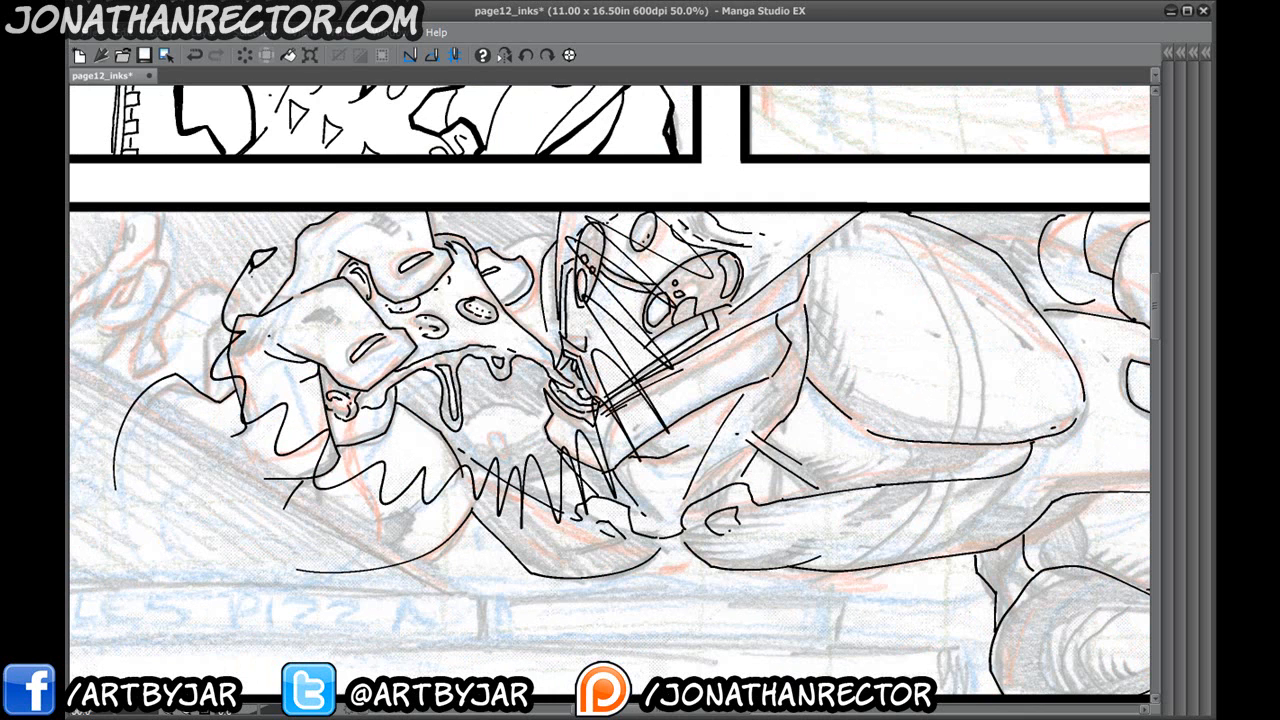
pyautogui.hotkey('ctrl', 'z')
# Ink the body lines in the shadowed area between the cheese drips and the chin.
pyautogui.moveTo(476, 452); pyautogui.dragTo(526, 369)
pyautogui.moveTo(615, 381); pyautogui.dragTo(585, 406)
pyautogui.moveTo(597, 332)
pyautogui.mouseDown()
pyautogui.moveTo(538, 378)
pyautogui.moveTo(566, 352)
pyautogui.moveTo(514, 377)
pyautogui.mouseUp()
pyautogui.moveTo(592, 368); pyautogui.dragTo(525, 372)
pyautogui.moveTo(502, 373); pyautogui.dragTo(481, 375)
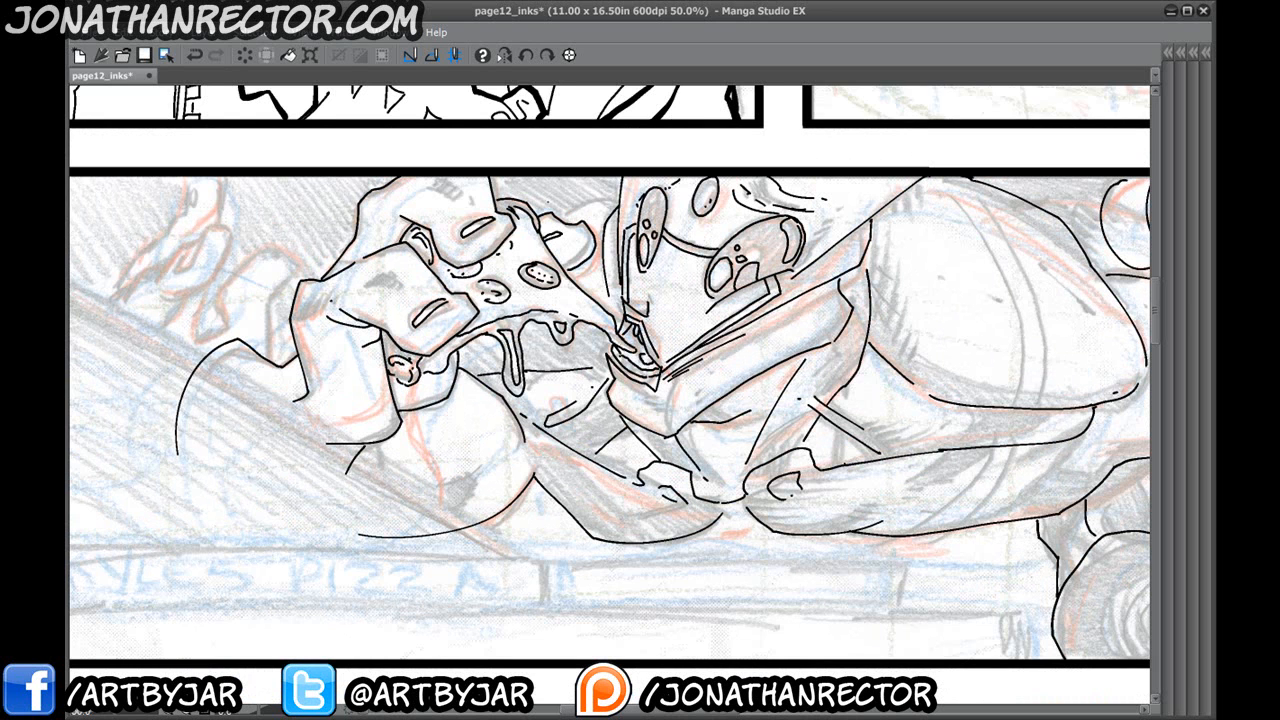
# Ink the far hand's raised finger with its nail and the curled finger beside it.
pyautogui.moveTo(231, 373)
pyautogui.mouseDown()
pyautogui.moveTo(277, 471)
pyautogui.moveTo(340, 380)
pyautogui.moveTo(312, 393)
pyautogui.moveTo(419, 455)
pyautogui.mouseUp()
pyautogui.moveTo(420, 376)
pyautogui.mouseDown()
pyautogui.moveTo(383, 407)
pyautogui.moveTo(458, 348)
pyautogui.moveTo(518, 325)
pyautogui.moveTo(520, 356)
pyautogui.moveTo(464, 394)
pyautogui.moveTo(459, 381)
pyautogui.moveTo(447, 418)
pyautogui.moveTo(461, 429)
pyautogui.mouseUp()
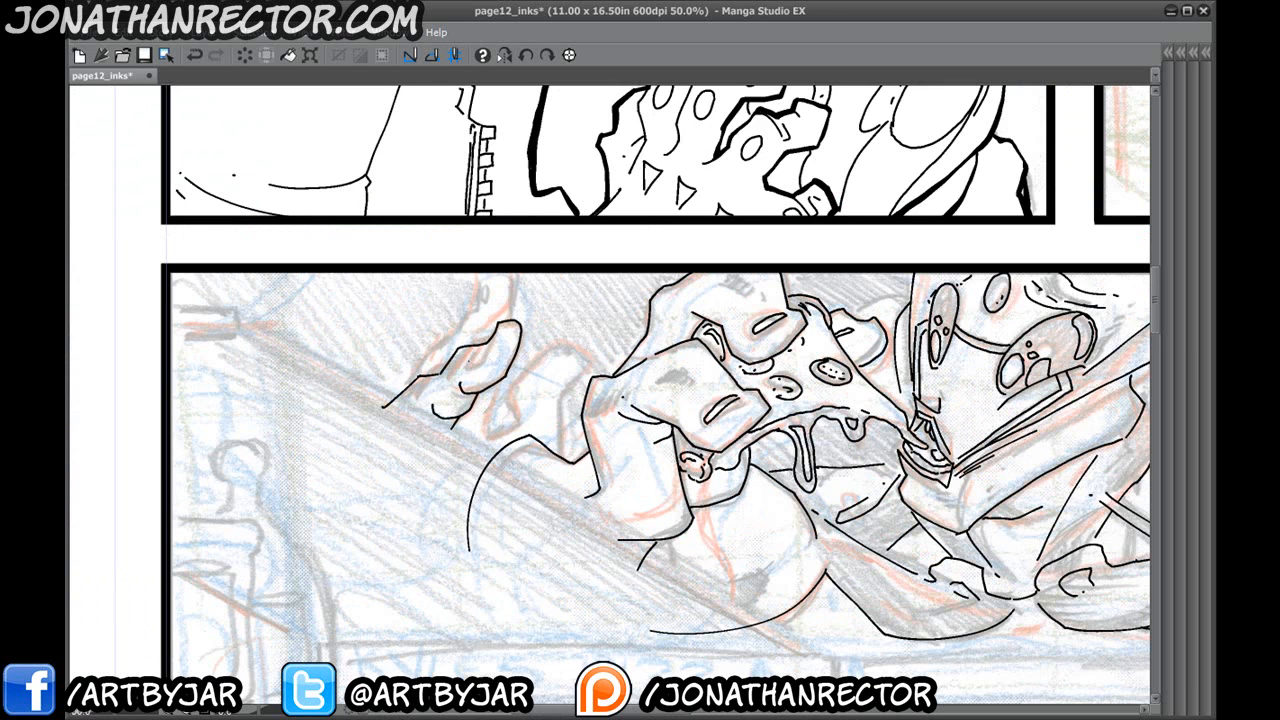
pyautogui.moveTo(489, 342)
pyautogui.mouseDown()
pyautogui.moveTo(453, 377)
pyautogui.moveTo(422, 348)
pyautogui.moveTo(466, 314)
pyautogui.moveTo(486, 276)
pyautogui.moveTo(518, 288)
pyautogui.moveTo(510, 319)
pyautogui.mouseUp()
pyautogui.moveTo(488, 273); pyautogui.dragTo(485, 301)
pyautogui.moveTo(494, 273); pyautogui.dragTo(487, 301)
# Ink the far hand's blocky bent finger and extend the hand's outer edge along the diagonal.
pyautogui.moveTo(508, 404)
pyautogui.mouseDown()
pyautogui.moveTo(434, 392)
pyautogui.moveTo(405, 406)
pyautogui.moveTo(402, 436)
pyautogui.moveTo(482, 443)
pyautogui.mouseUp()
pyautogui.moveTo(497, 381)
pyautogui.mouseDown()
pyautogui.moveTo(488, 399)
pyautogui.moveTo(502, 332)
pyautogui.moveTo(446, 365)
pyautogui.moveTo(497, 335)
pyautogui.moveTo(406, 428)
pyautogui.mouseUp()
pyautogui.hotkey('ctrl', 'z')
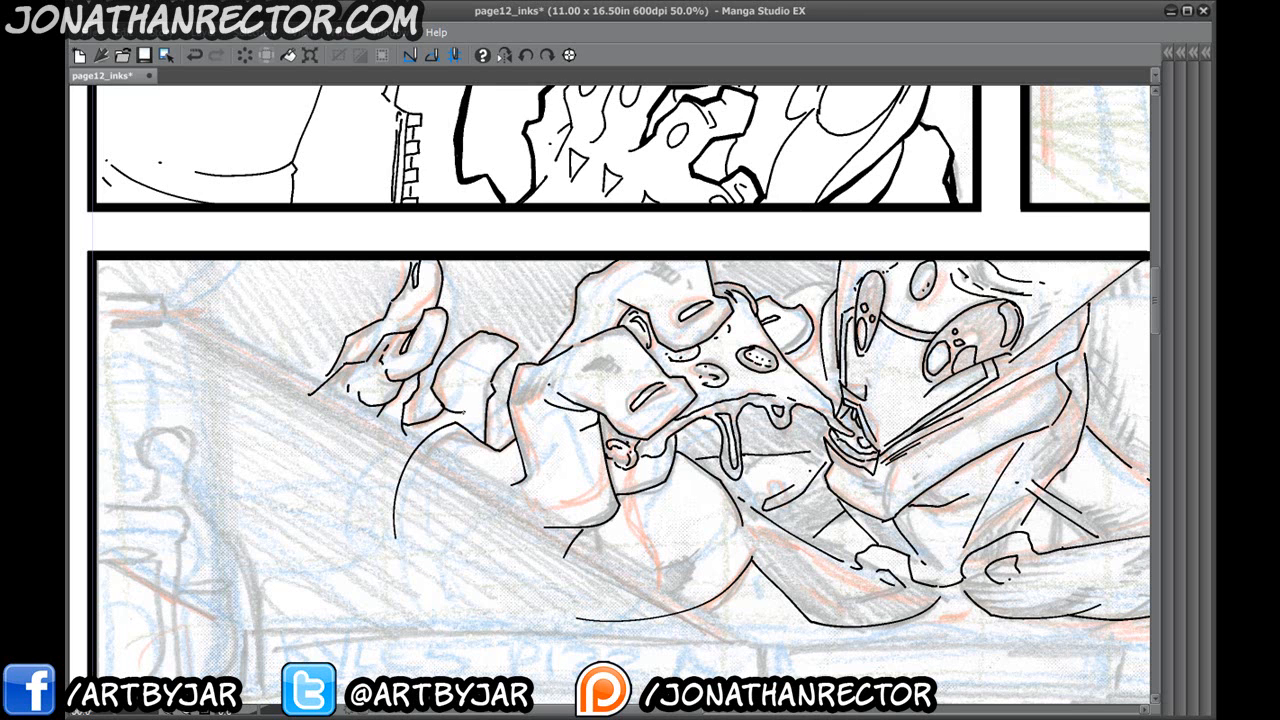
pyautogui.moveTo(312, 392); pyautogui.dragTo(288, 412)
pyautogui.moveTo(282, 434); pyautogui.dragTo(282, 446)
pyautogui.moveTo(482, 512); pyautogui.dragTo(562, 574)
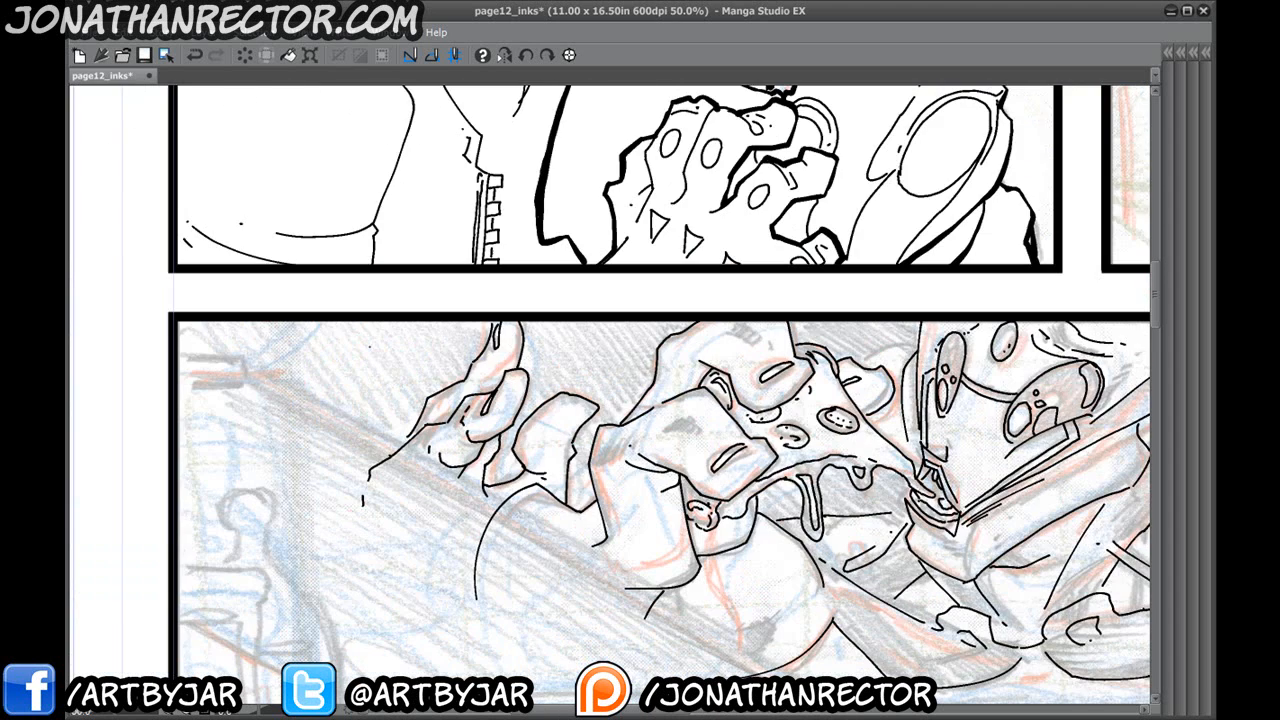
# Mark the background gaps beside the far hand, between the hands, and above the slice with small X's.
pyautogui.moveTo(391, 337); pyautogui.dragTo(417, 354)
pyautogui.moveTo(414, 340); pyautogui.dragTo(401, 355)
pyautogui.moveTo(595, 345)
pyautogui.mouseDown()
pyautogui.moveTo(616, 366)
pyautogui.moveTo(608, 359)
pyautogui.mouseUp()
pyautogui.moveTo(664, 408); pyautogui.dragTo(464, 431)
pyautogui.moveTo(641, 355); pyautogui.dragTo(655, 366)
pyautogui.moveTo(657, 355)
pyautogui.mouseDown()
pyautogui.moveTo(647, 364)
pyautogui.moveTo(714, 368)
pyautogui.mouseUp()
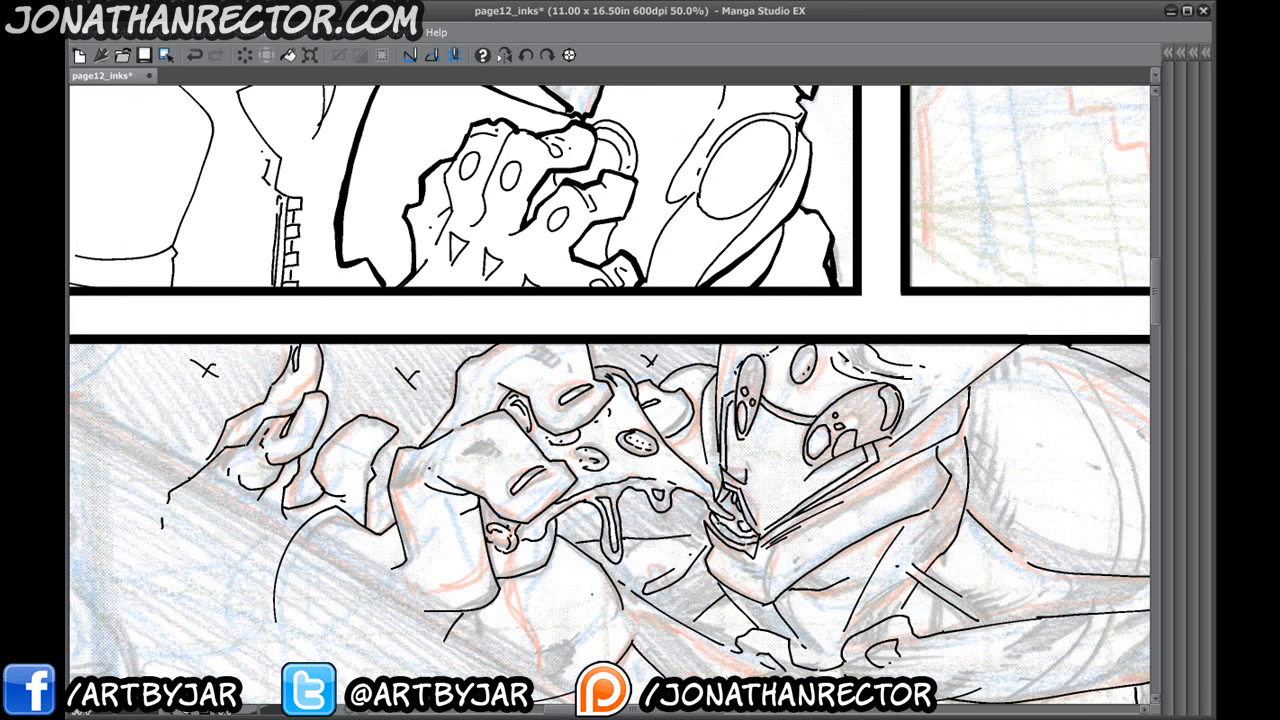
pyautogui.moveTo(417, 368); pyautogui.dragTo(405, 386)
# Ink the short connecting line behind the large shoulder form and mark the gap above it with an X.
pyautogui.moveTo(1063, 547); pyautogui.dragTo(632, 415)
pyautogui.moveTo(746, 278)
pyautogui.mouseDown()
pyautogui.moveTo(770, 250)
pyautogui.moveTo(739, 233)
pyautogui.mouseUp()
pyautogui.moveTo(739, 221); pyautogui.dragTo(727, 233)
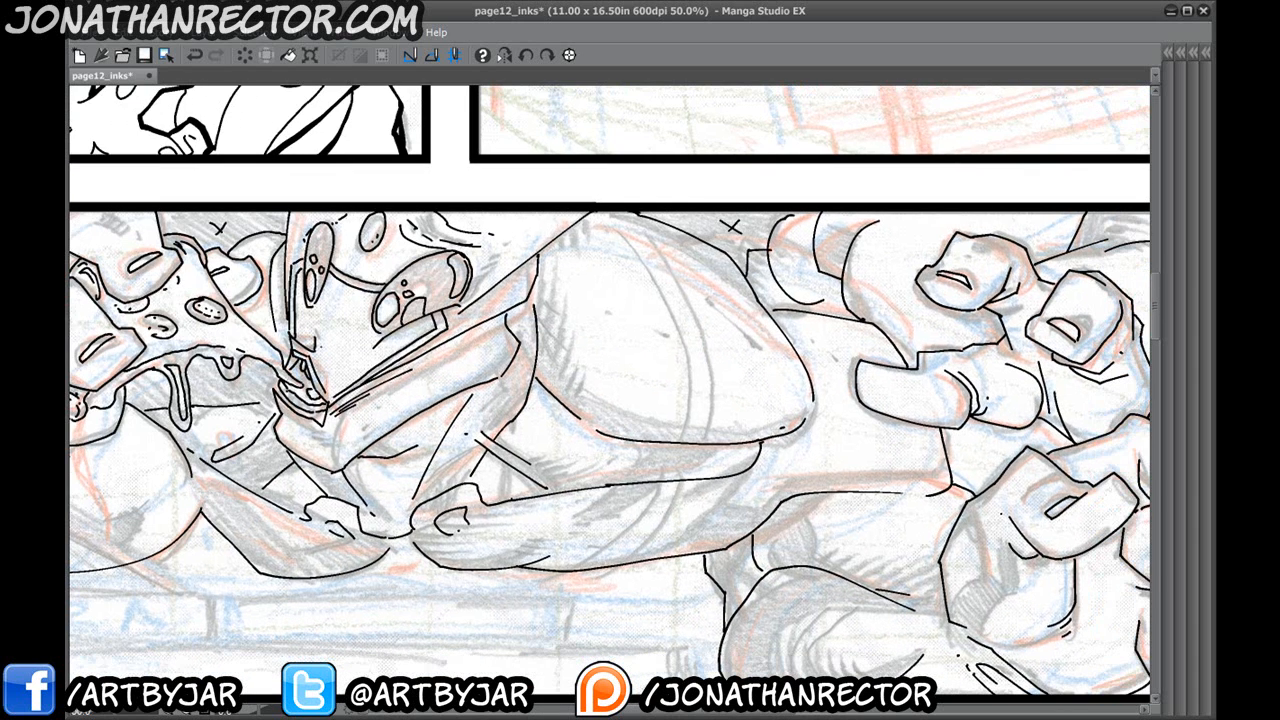
pyautogui.scroll(-2, 319, 347)
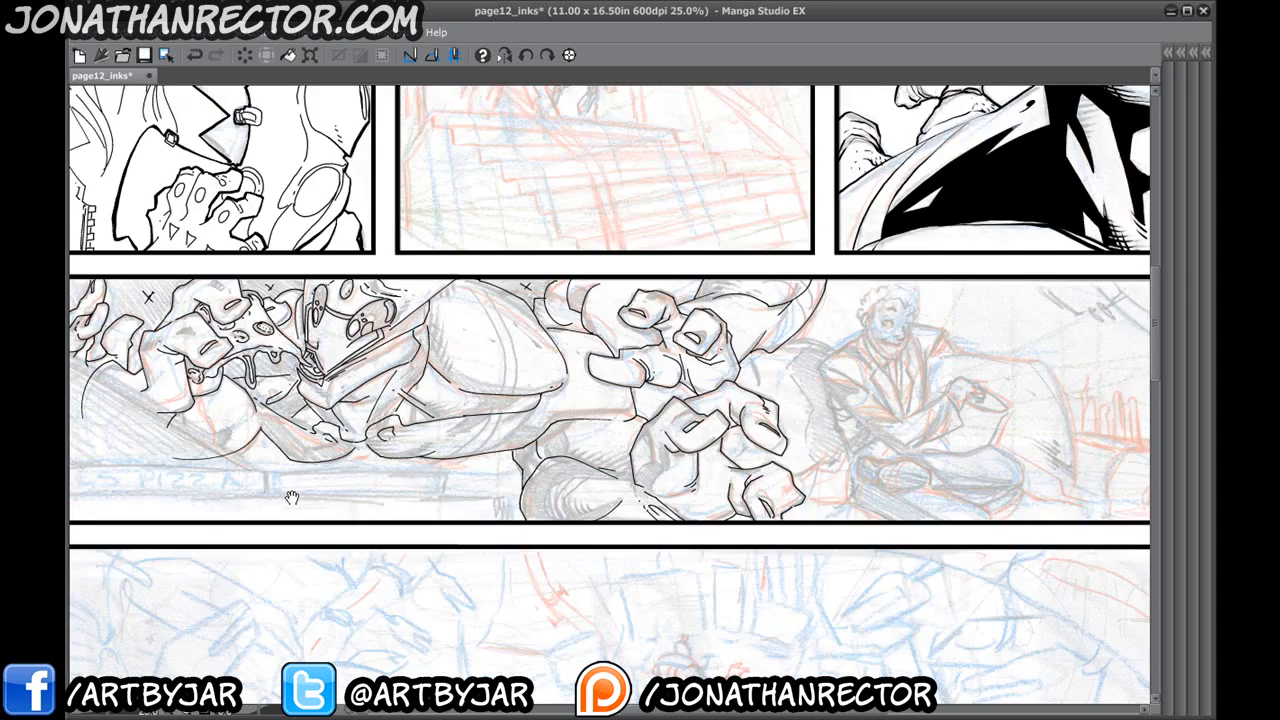
# Ink the curved outlines of the two rounded forms beneath the figure's chest, with short crease strokes at their edges.
pyautogui.scroll(1, 292, 497)
pyautogui.scroll(1, 380, 436)
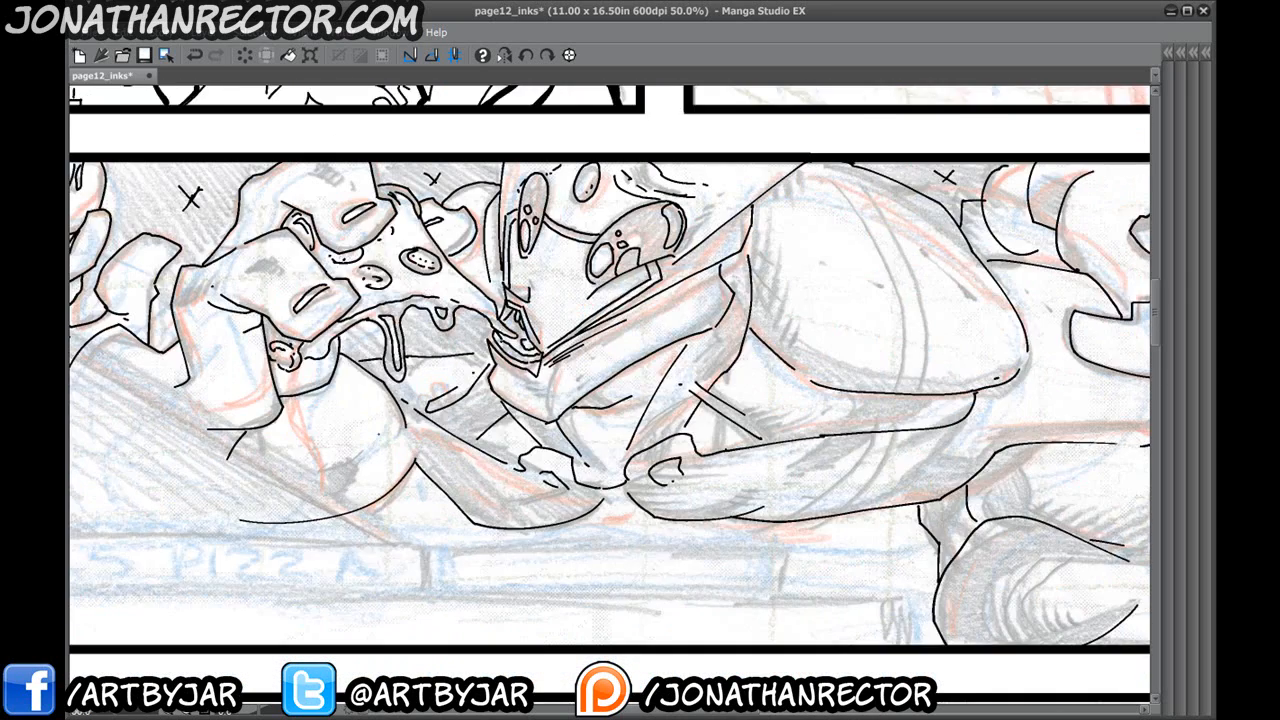
pyautogui.moveTo(499, 473); pyautogui.dragTo(382, 406)
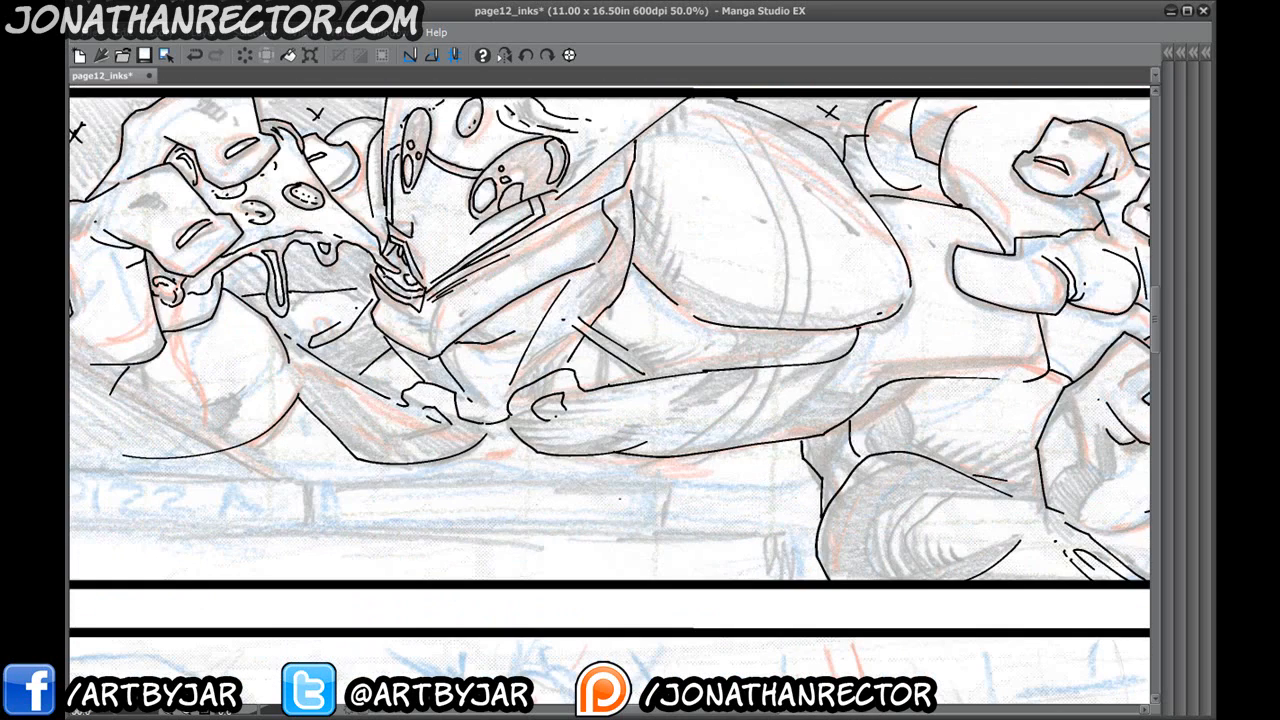
pyautogui.moveTo(796, 440)
pyautogui.mouseDown()
pyautogui.moveTo(752, 478)
pyautogui.moveTo(538, 502)
pyautogui.moveTo(504, 462)
pyautogui.moveTo(512, 452)
pyautogui.moveTo(636, 475)
pyautogui.mouseUp()
pyautogui.moveTo(405, 478); pyautogui.dragTo(484, 538)
pyautogui.moveTo(427, 462); pyautogui.dragTo(410, 468)
pyautogui.moveTo(423, 471); pyautogui.dragTo(406, 478)
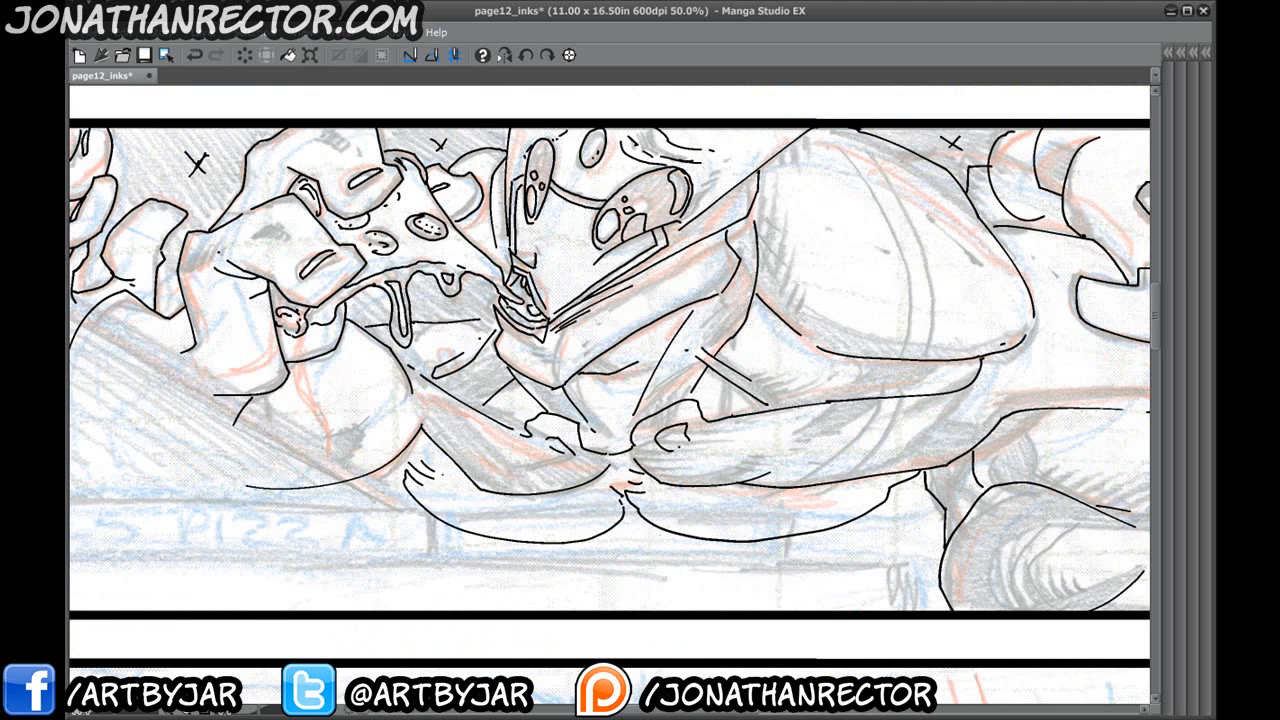
pyautogui.moveTo(631, 503); pyautogui.dragTo(408, 532)
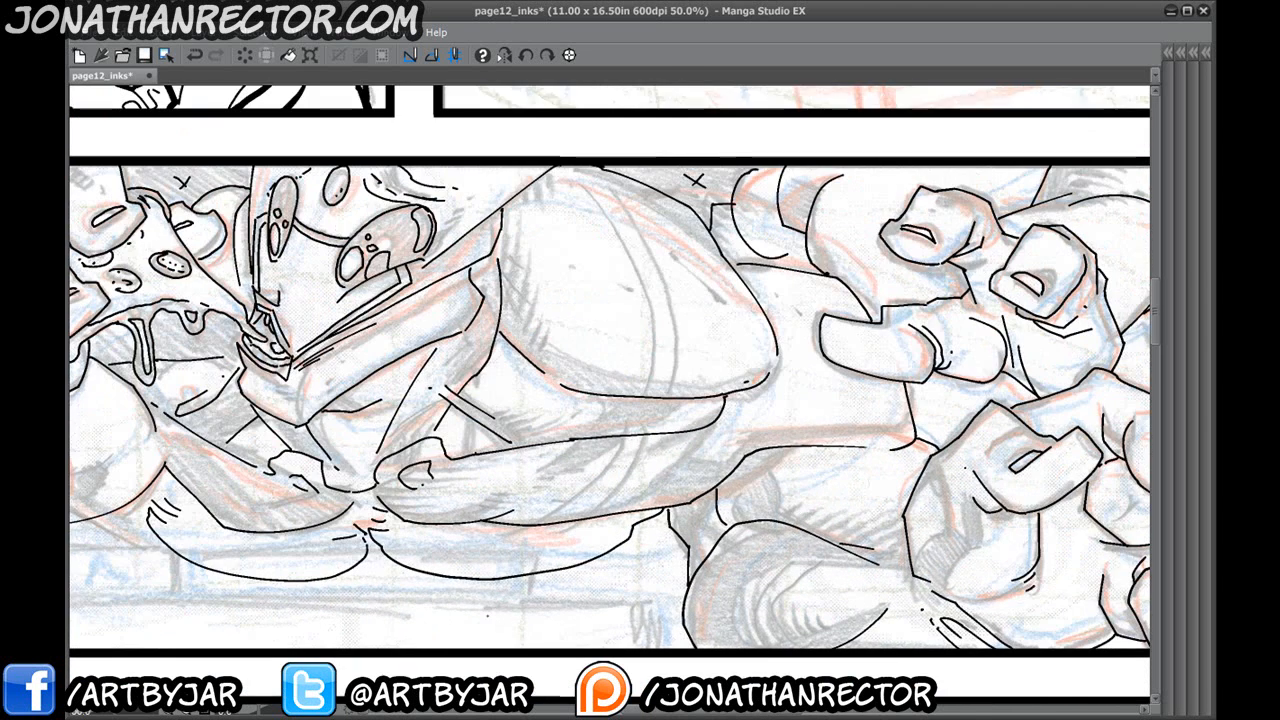
# Undo the last stroke and add a new layer above the lines layer in the outsider folder.
pyautogui.moveTo(633, 433); pyautogui.dragTo(541, 530)
pyautogui.hotkey('ctrl', 'z')
pyautogui.press('Tab')
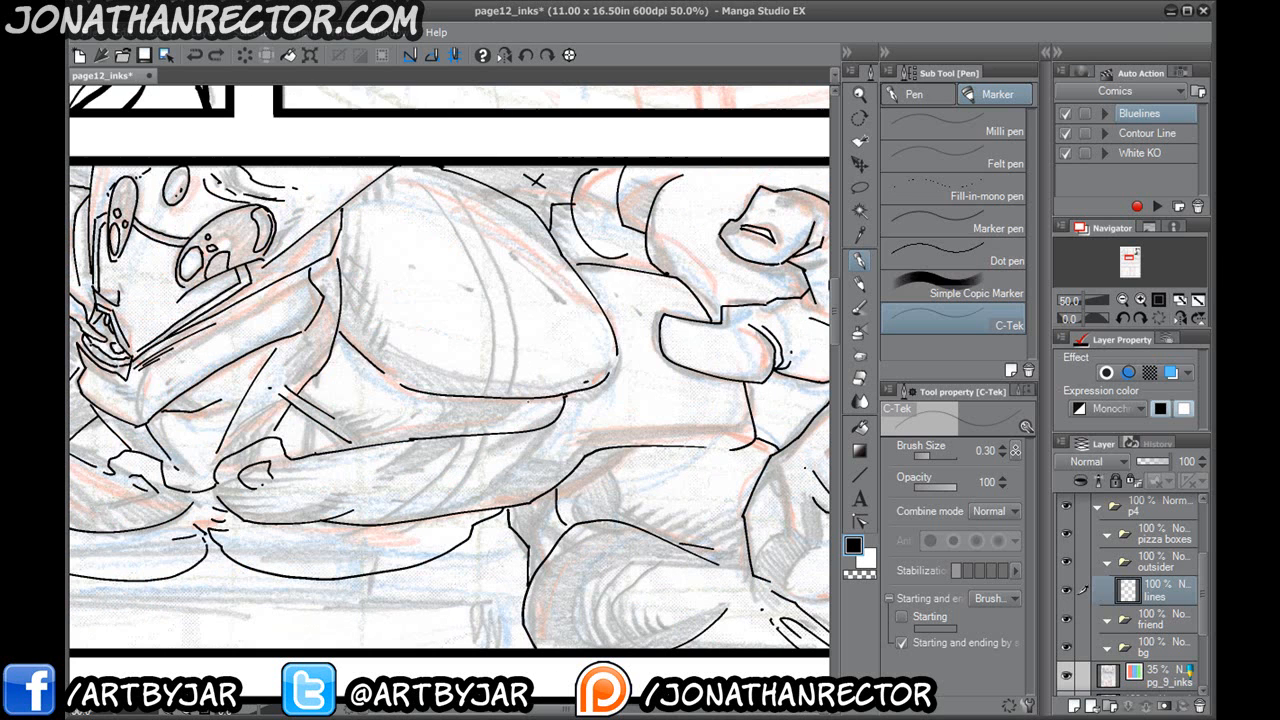
pyautogui.click(1075, 706)
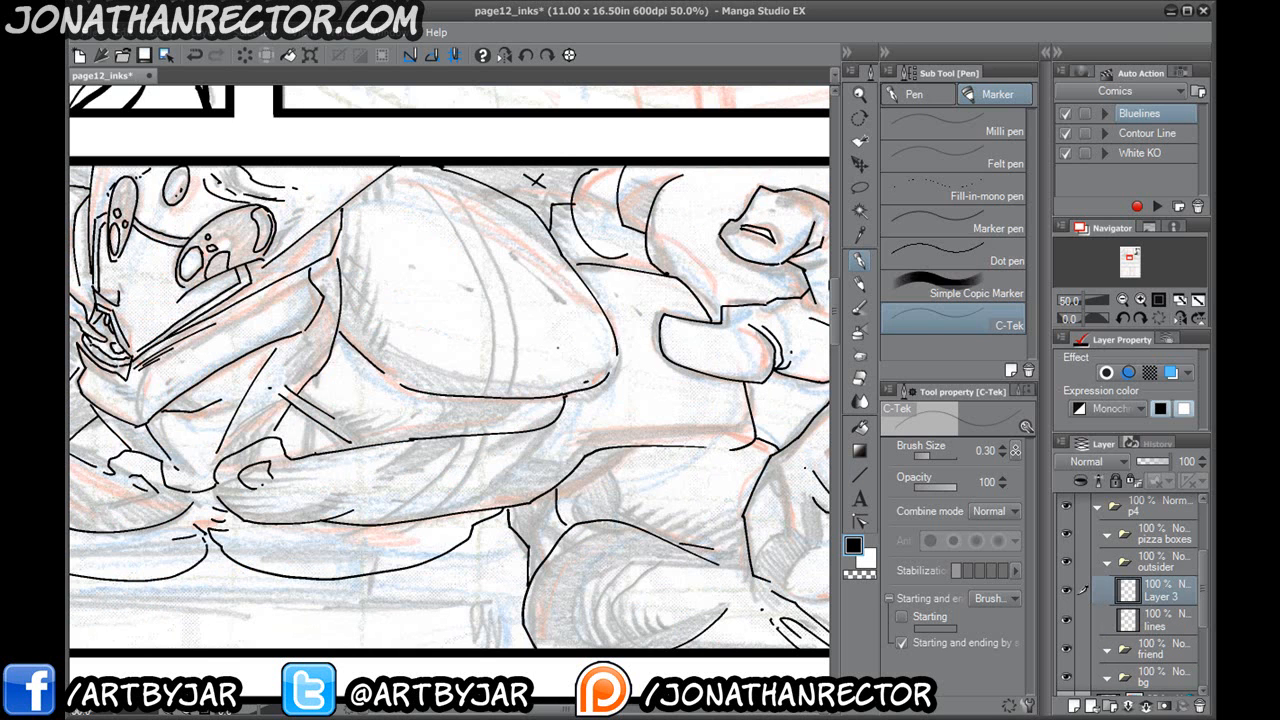
pyautogui.press('Tab')
# Ink the curved double-line strap running over the large rounded shoulder form and down across the forms beneath it.
pyautogui.moveTo(710, 492); pyautogui.dragTo(764, 506)
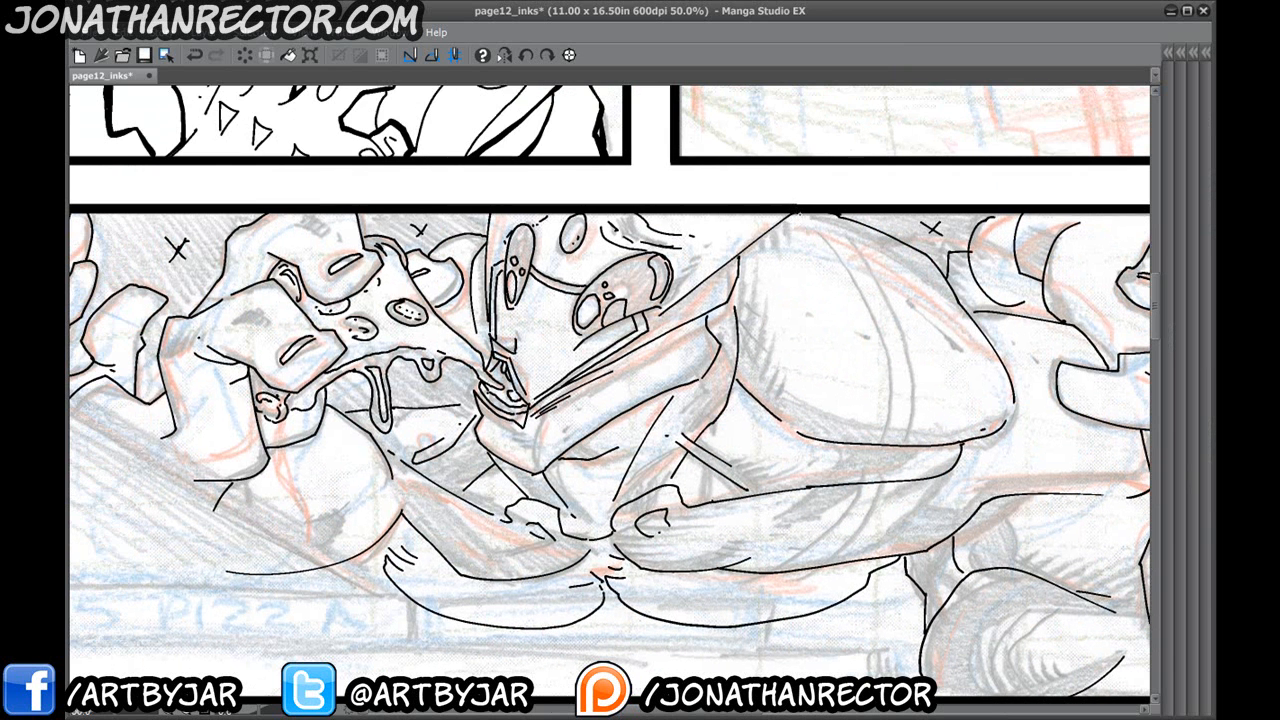
pyautogui.moveTo(799, 213); pyautogui.dragTo(831, 241)
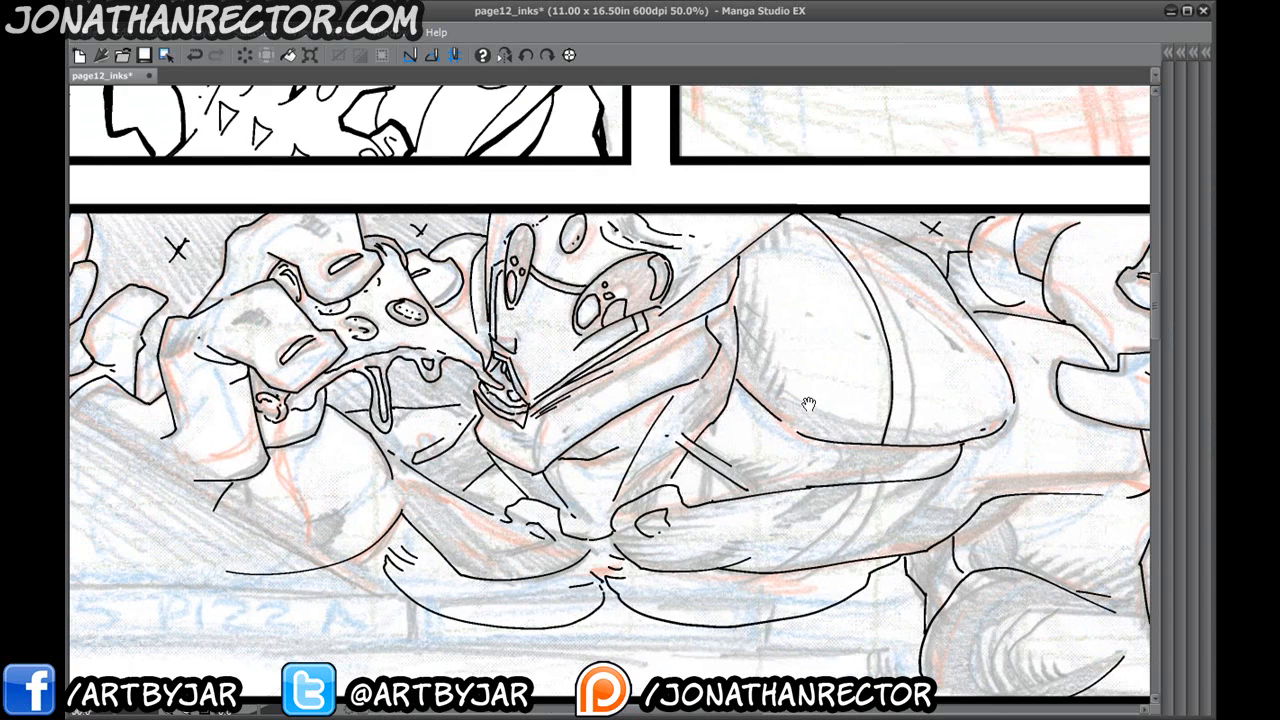
pyautogui.scroll(-3, 815, 420)
pyautogui.moveTo(556, 344); pyautogui.dragTo(507, 441)
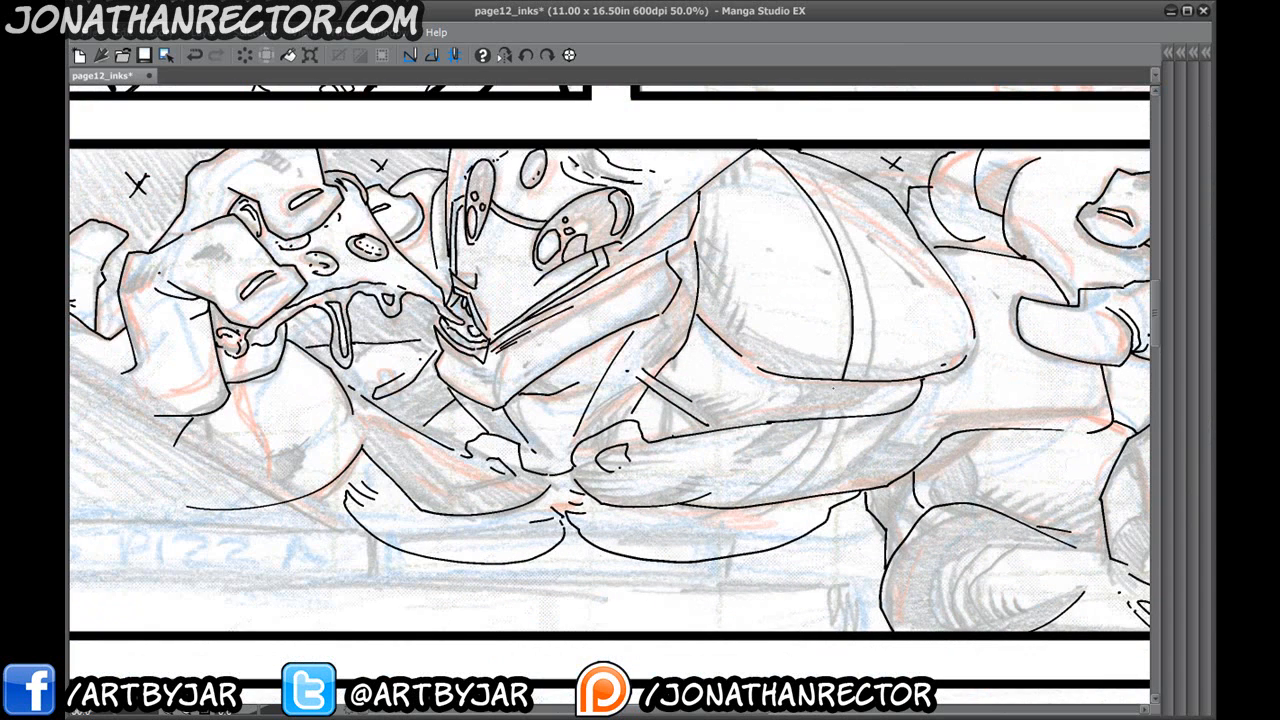
pyautogui.moveTo(843, 378); pyautogui.dragTo(823, 419)
pyautogui.moveTo(651, 481); pyautogui.dragTo(678, 398)
pyautogui.moveTo(853, 335)
pyautogui.mouseDown()
pyautogui.moveTo(743, 459)
pyautogui.moveTo(636, 470)
pyautogui.mouseUp()
pyautogui.moveTo(672, 315); pyautogui.dragTo(655, 418)
pyautogui.moveTo(786, 166)
pyautogui.mouseDown()
pyautogui.moveTo(828, 205)
pyautogui.moveTo(881, 318)
pyautogui.moveTo(879, 392)
pyautogui.moveTo(834, 237)
pyautogui.mouseUp()
pyautogui.moveTo(911, 237)
pyautogui.mouseDown()
pyautogui.moveTo(861, 300)
pyautogui.moveTo(919, 272)
pyautogui.moveTo(830, 330)
pyautogui.mouseUp()
pyautogui.scroll(4, 443, 437)
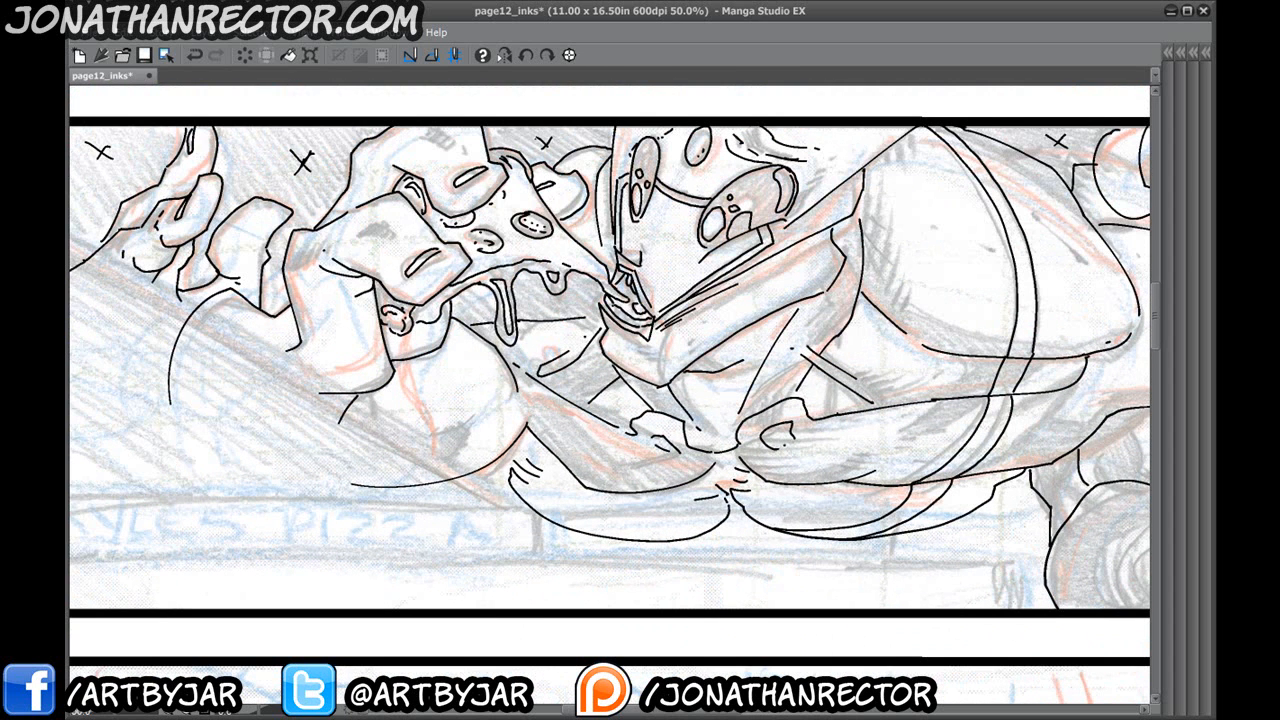
pyautogui.moveTo(610, 380); pyautogui.dragTo(592, 393)
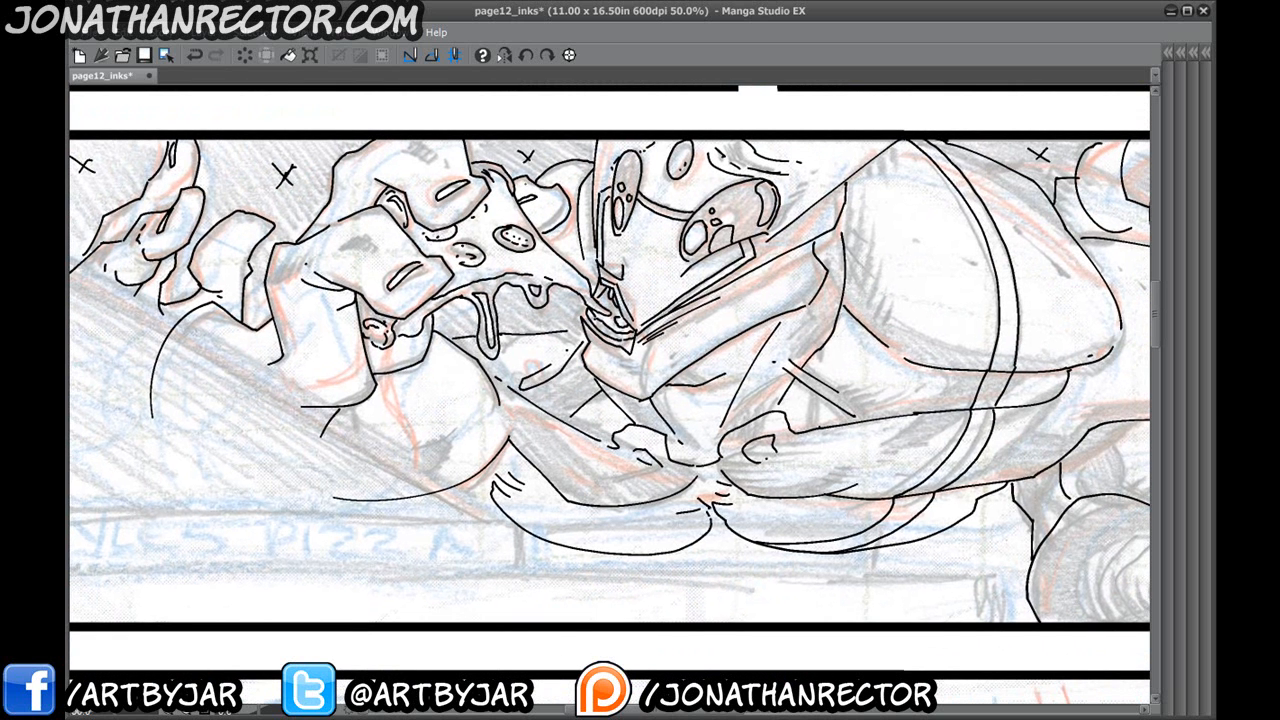
pyautogui.moveTo(538, 139); pyautogui.dragTo(508, 329)
pyautogui.moveTo(491, 143); pyautogui.dragTo(500, 343)
pyautogui.hotkey('ctrl', 'z')
pyautogui.hotkey('ctrl', 'z')
pyautogui.moveTo(1012, 382)
pyautogui.mouseDown()
pyautogui.moveTo(884, 532)
pyautogui.moveTo(978, 390)
pyautogui.mouseUp()
pyautogui.hotkey('ctrl', 'z')
# Ink the matching double-line strap curving down from beside the pizza slice's drips across the near side of the chest.
pyautogui.moveTo(579, 504)
pyautogui.mouseDown()
pyautogui.moveTo(539, 408)
pyautogui.moveTo(502, 447)
pyautogui.moveTo(534, 532)
pyautogui.moveTo(606, 243)
pyautogui.mouseUp()
pyautogui.moveTo(512, 539); pyautogui.dragTo(482, 387)
pyautogui.moveTo(581, 449)
pyautogui.mouseDown()
pyautogui.moveTo(648, 489)
pyautogui.moveTo(698, 484)
pyautogui.mouseUp()
pyautogui.moveTo(529, 392); pyautogui.dragTo(571, 445)
pyautogui.moveTo(574, 394)
pyautogui.mouseDown()
pyautogui.moveTo(603, 503)
pyautogui.moveTo(695, 549)
pyautogui.mouseUp()
pyautogui.moveTo(610, 440); pyautogui.dragTo(660, 544)
pyautogui.moveTo(582, 380); pyautogui.dragTo(640, 240)
pyautogui.moveTo(617, 291)
pyautogui.mouseDown()
pyautogui.moveTo(604, 319)
pyautogui.moveTo(590, 293)
pyautogui.moveTo(580, 368)
pyautogui.moveTo(596, 374)
pyautogui.moveTo(585, 365)
pyautogui.moveTo(589, 443)
pyautogui.mouseUp()
pyautogui.moveTo(594, 535)
pyautogui.mouseDown()
pyautogui.moveTo(574, 475)
pyautogui.moveTo(586, 549)
pyautogui.mouseUp()
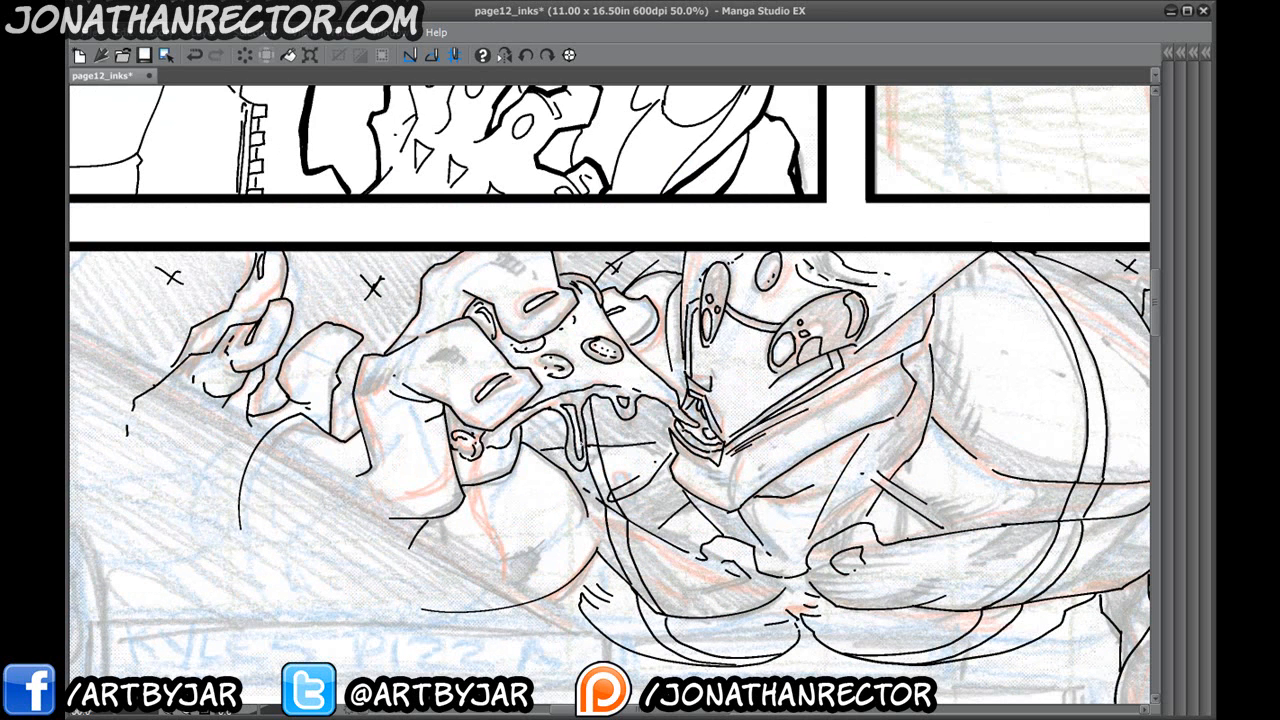
# Merge the strap layer down into the outsider folder's lines layer and save the page.
pyautogui.hotkey('ctrl', '-')
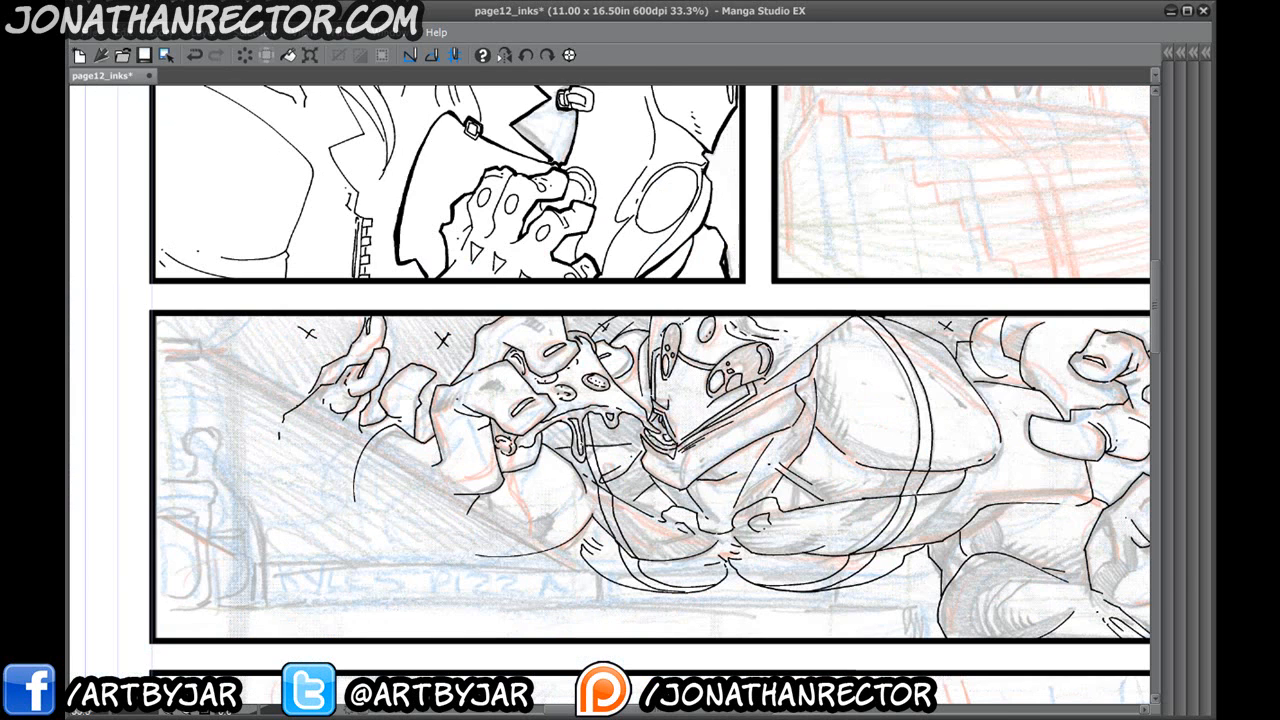
pyautogui.press('Tab')
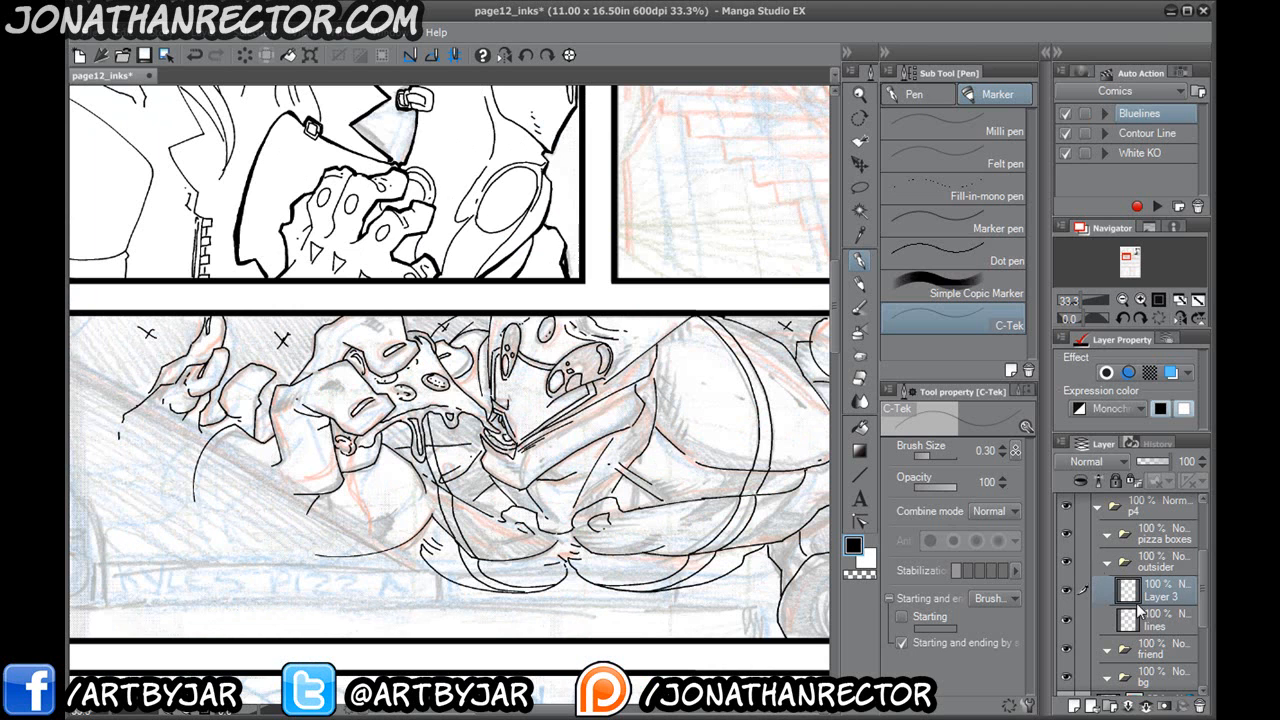
pyautogui.hotkey('ctrl', 'e')
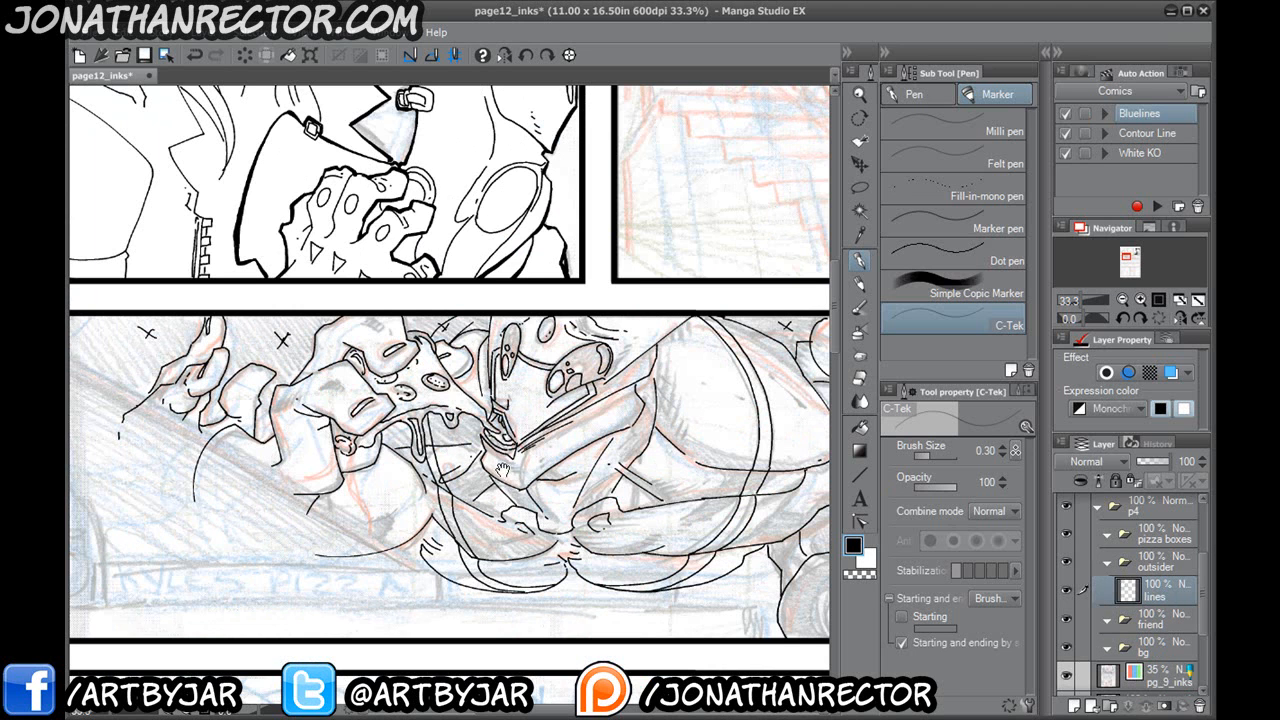
pyautogui.moveTo(600, 450); pyautogui.dragTo(442, 442)
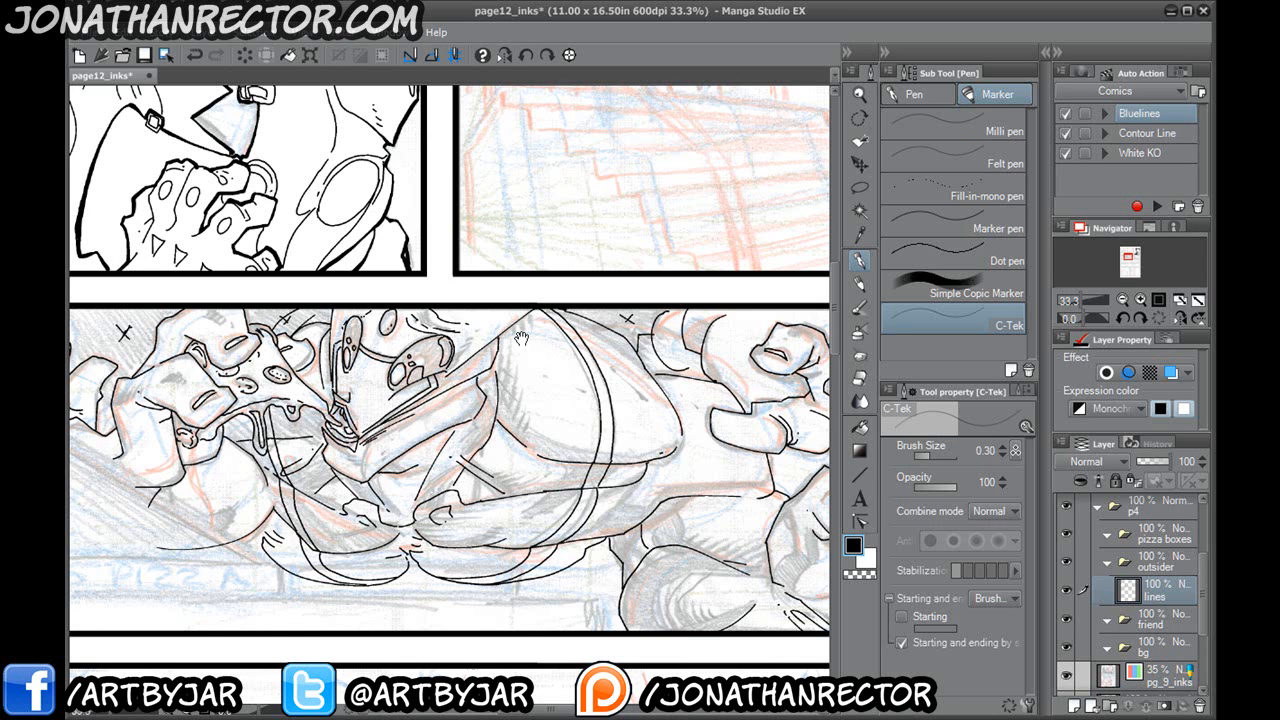
pyautogui.moveTo(522, 338); pyautogui.dragTo(511, 326)
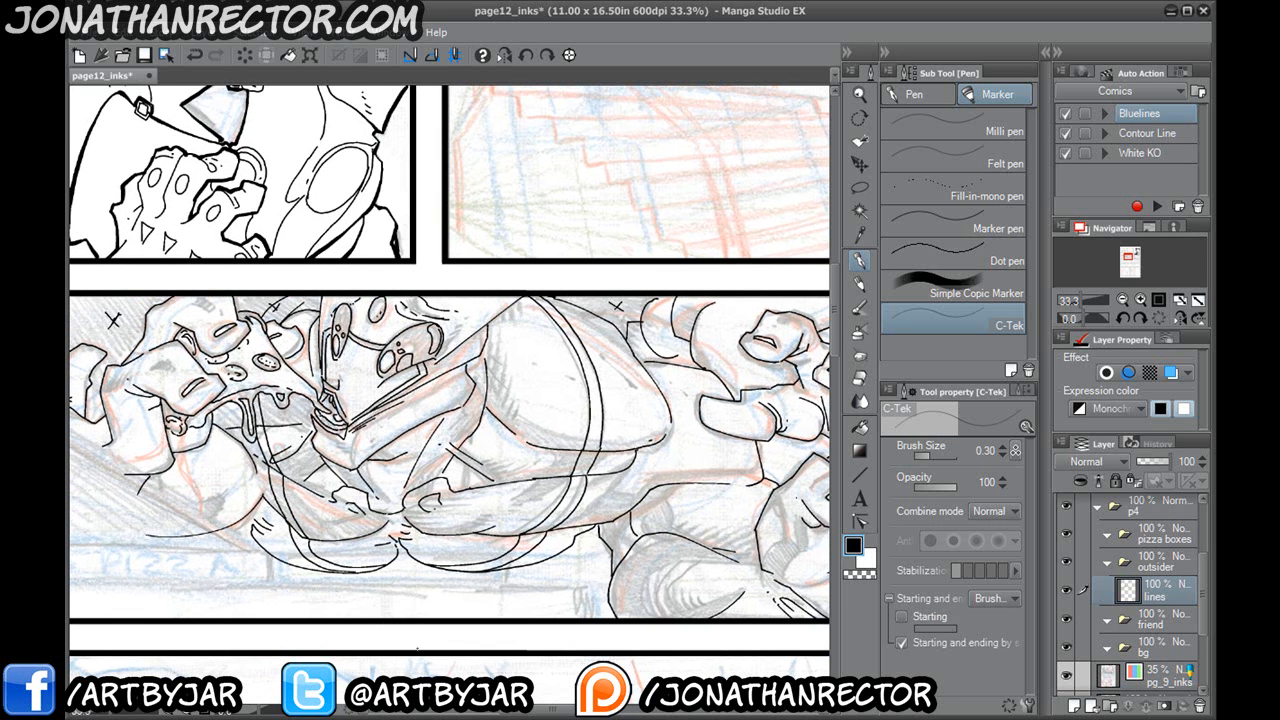
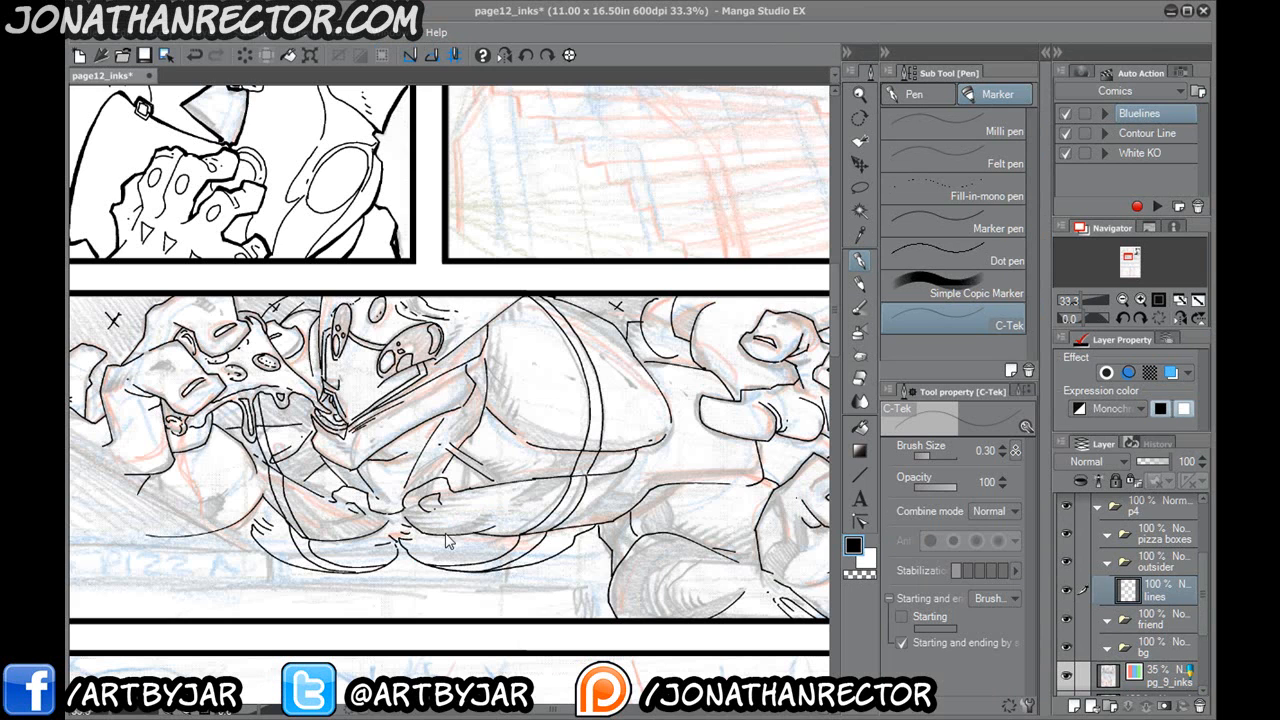
pyautogui.hotkey('ctrl', 's')
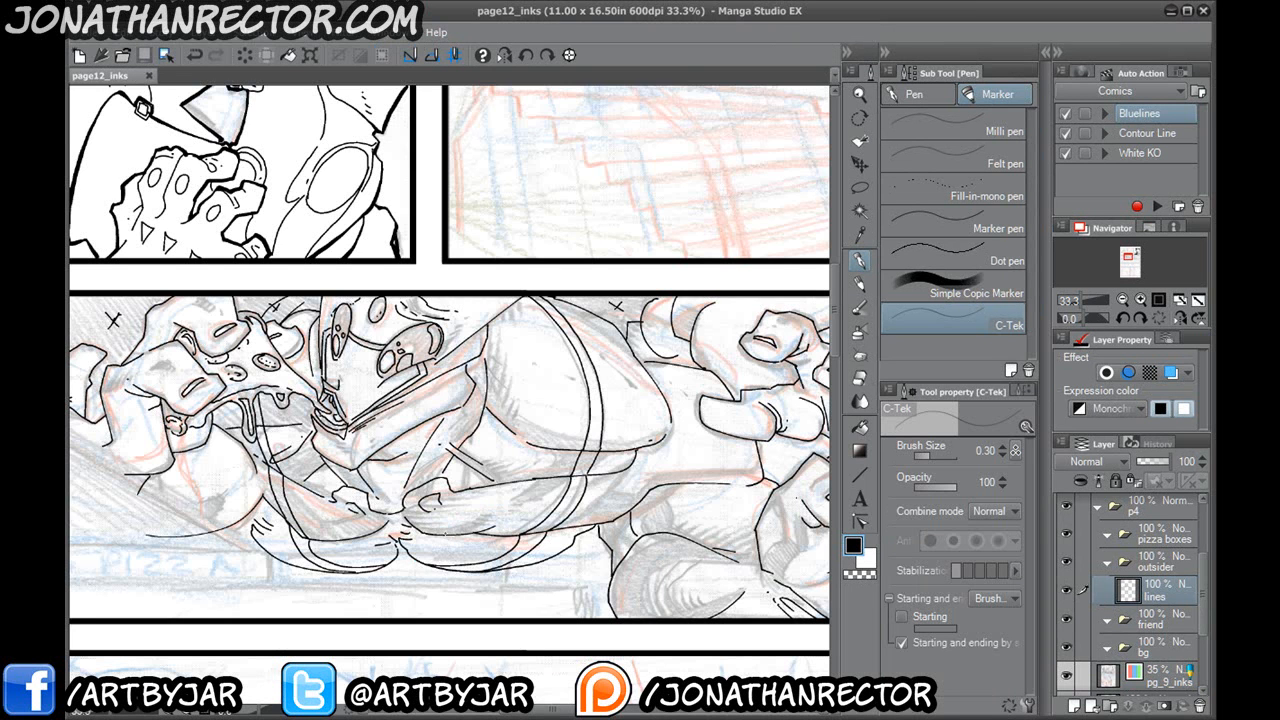
# Ink the short curved band lines near the outer edge of the far form behind the raised fingers.
pyautogui.moveTo(721, 495); pyautogui.dragTo(445, 512)
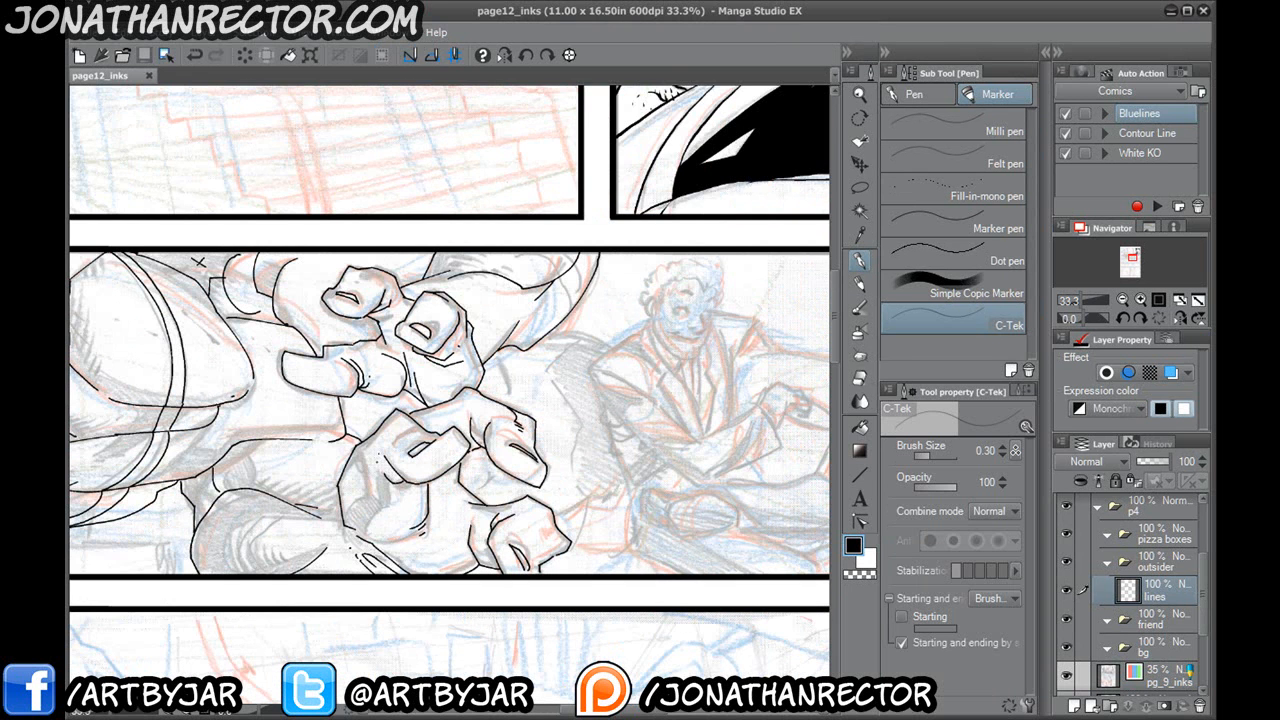
pyautogui.scroll(1, 378, 466)
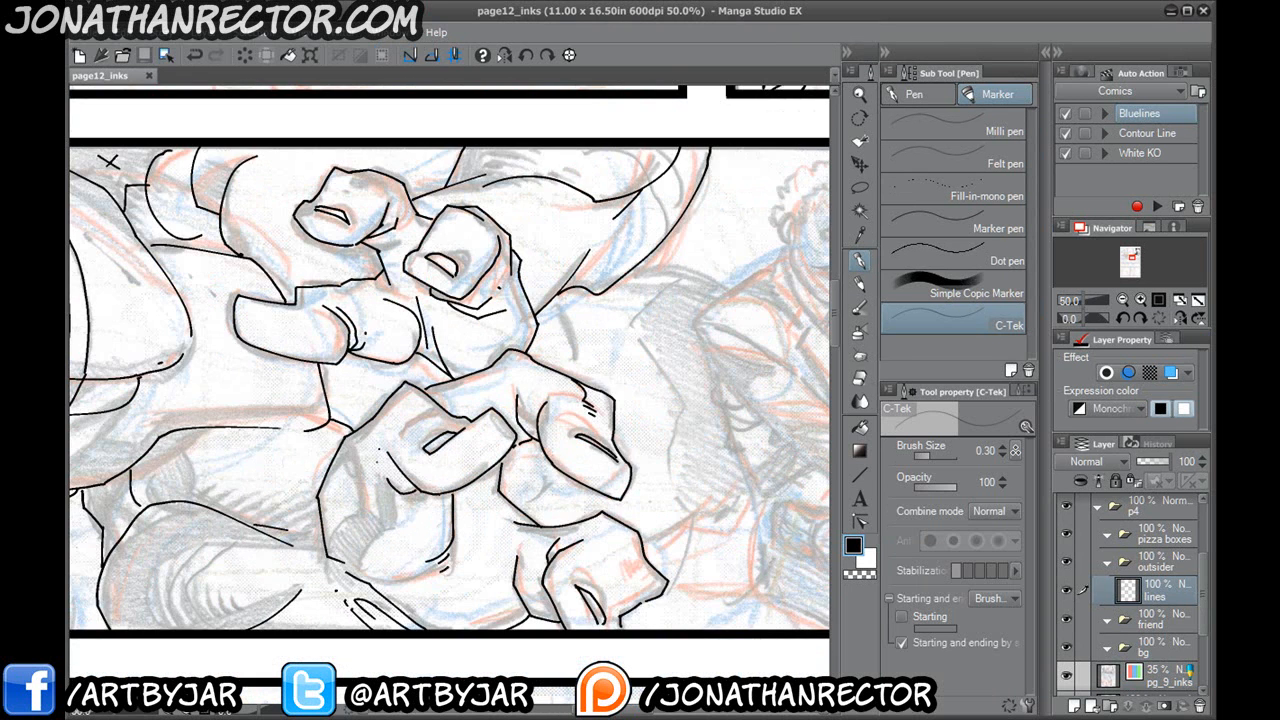
pyautogui.moveTo(378, 464); pyautogui.dragTo(392, 582)
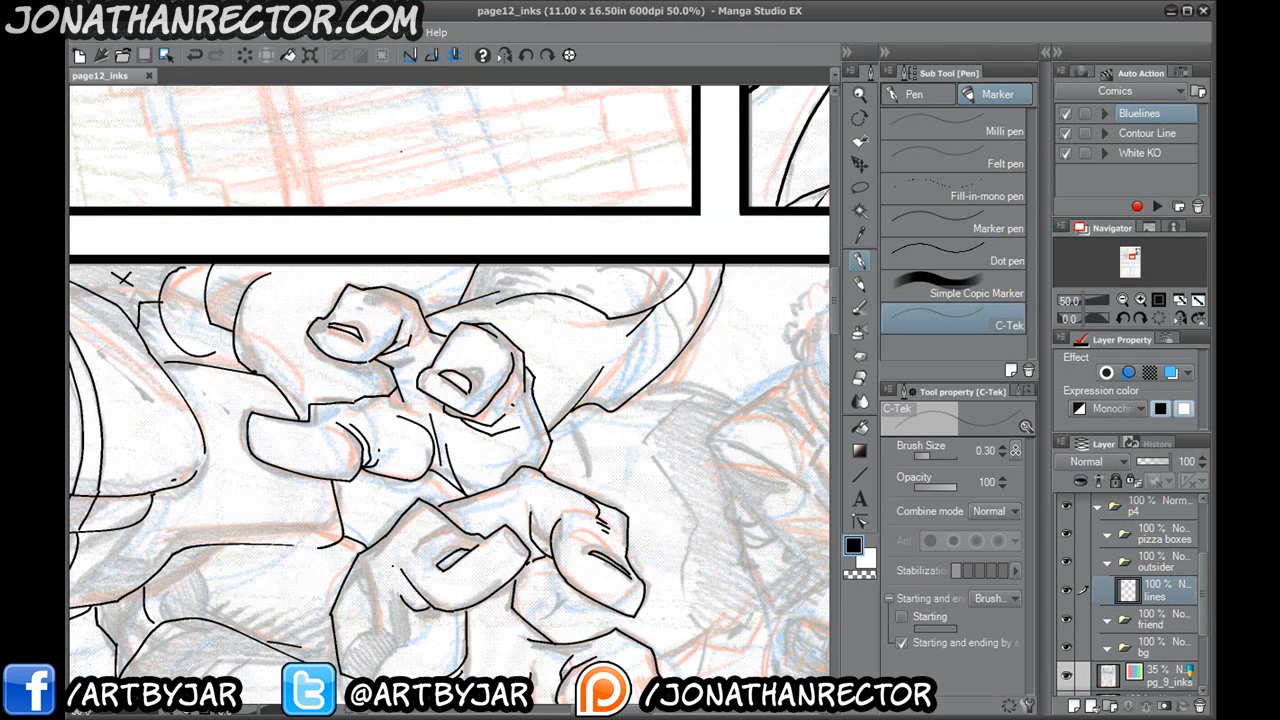
pyautogui.moveTo(664, 368); pyautogui.dragTo(686, 290)
pyautogui.moveTo(684, 350); pyautogui.dragTo(688, 263)
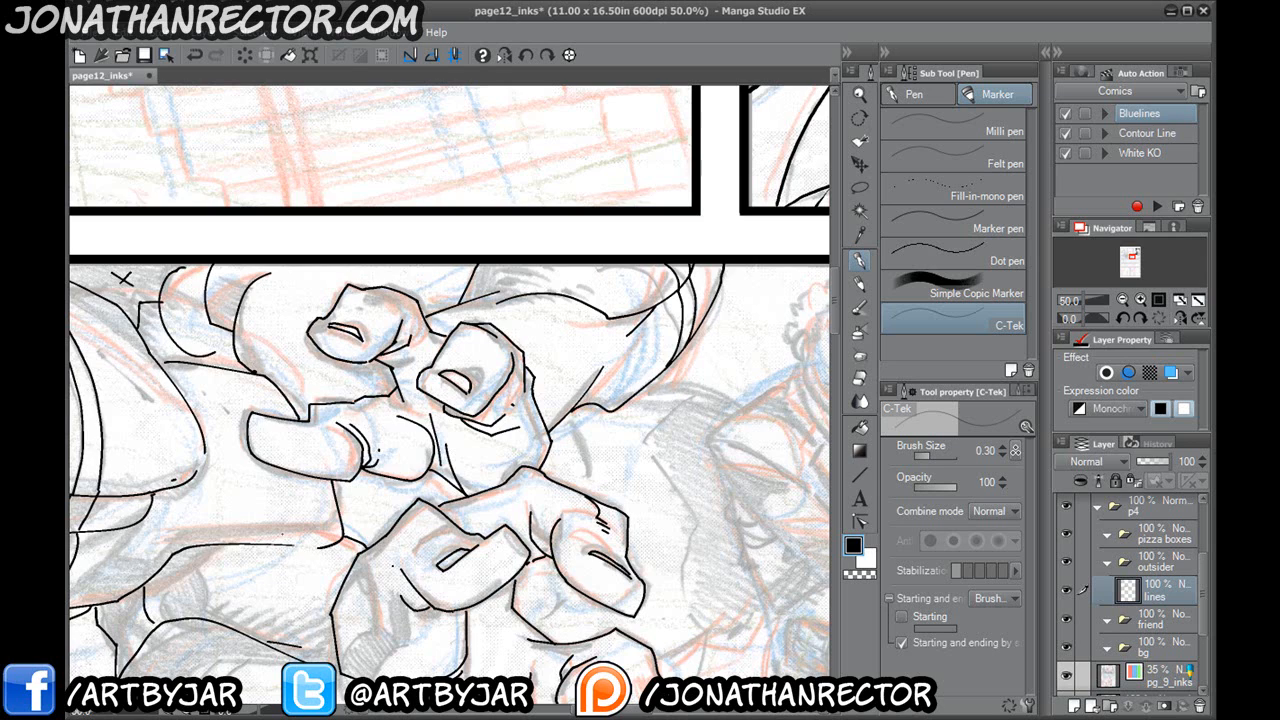
pyautogui.moveTo(190, 702); pyautogui.dragTo(221, 471)
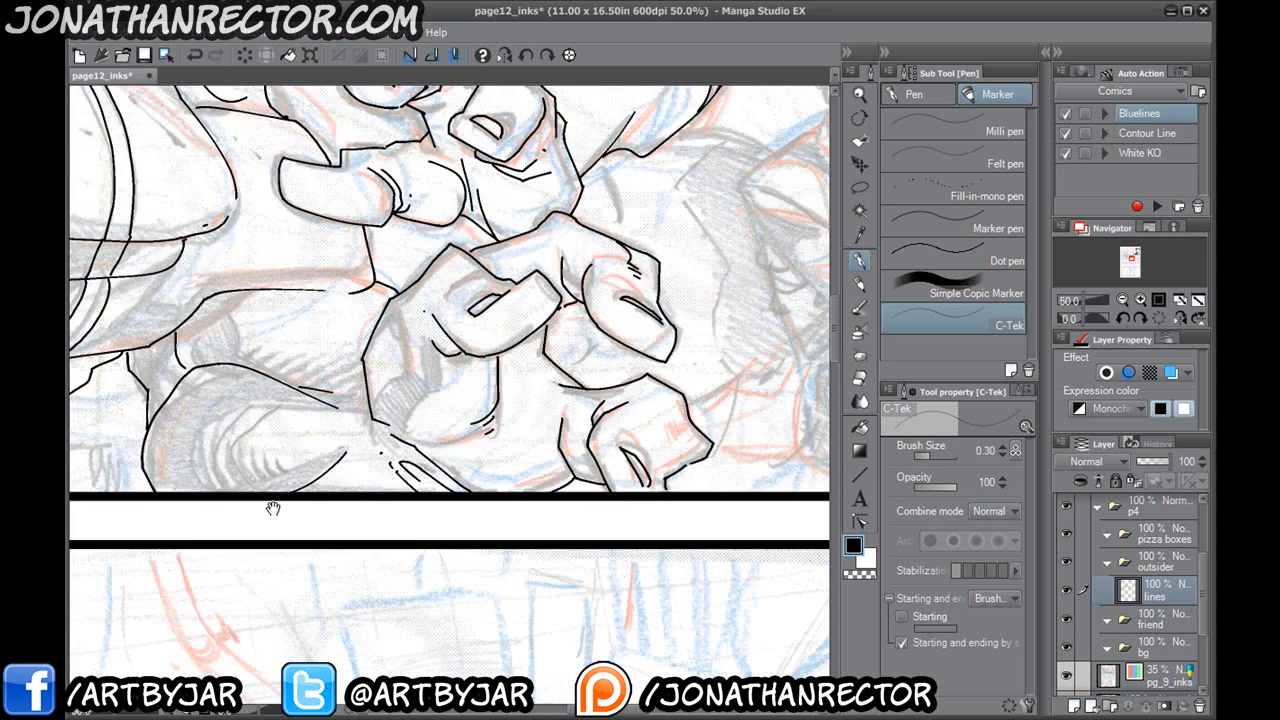
# Hide the pg_9_inks sketch layer and check the clean line art in panel 4 against the neighbouring panels.
pyautogui.scroll(-4, 265, 501)
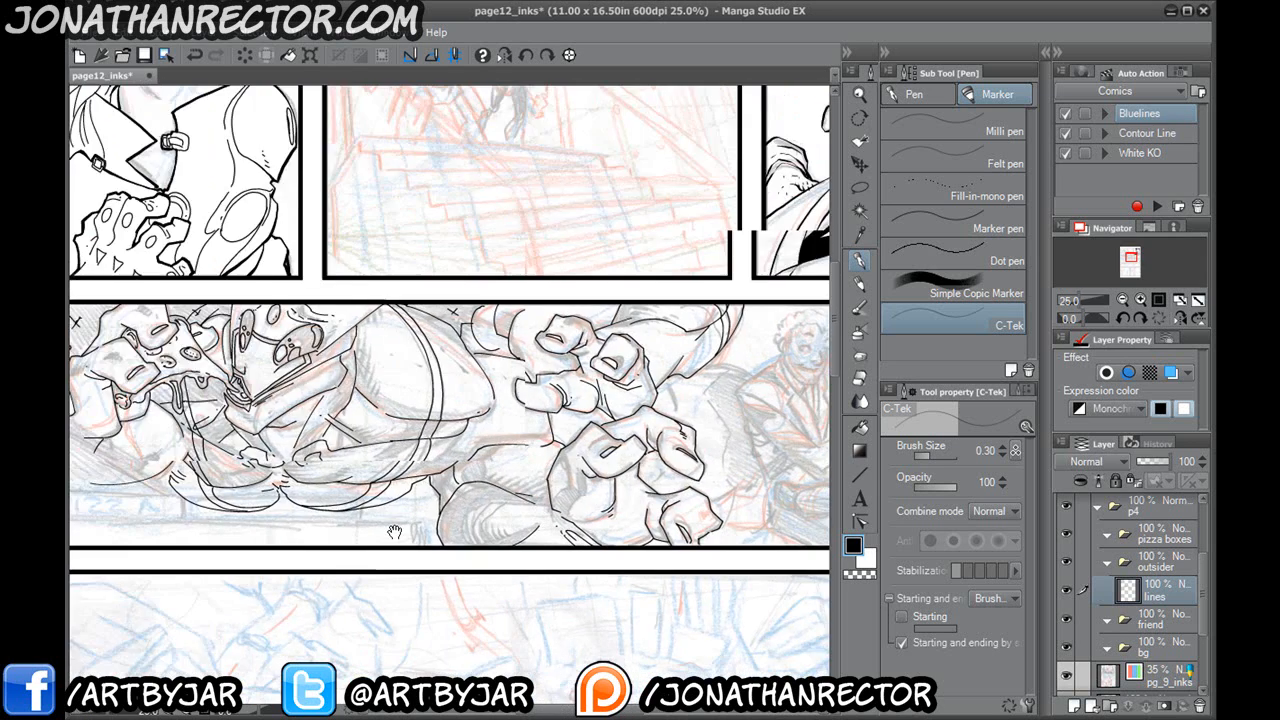
pyautogui.scroll(-2, 394, 532)
pyautogui.moveTo(380, 508); pyautogui.dragTo(433, 506)
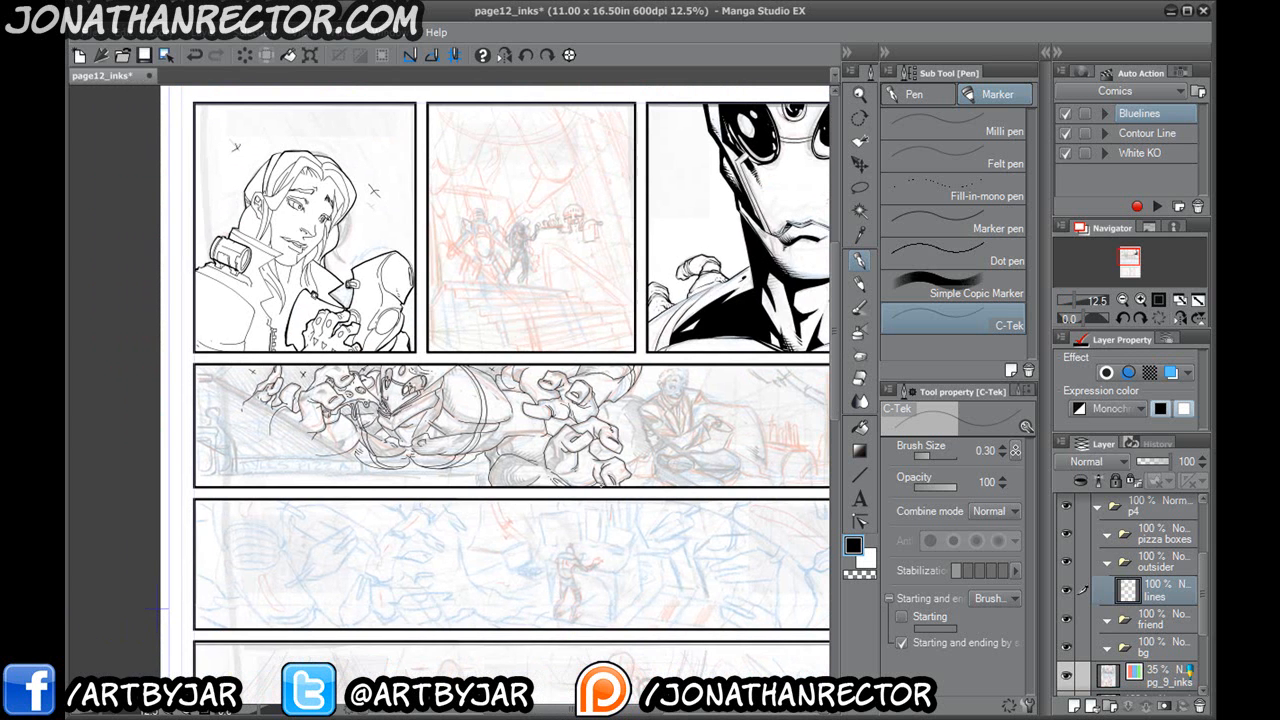
pyautogui.scroll(2, 654, 508)
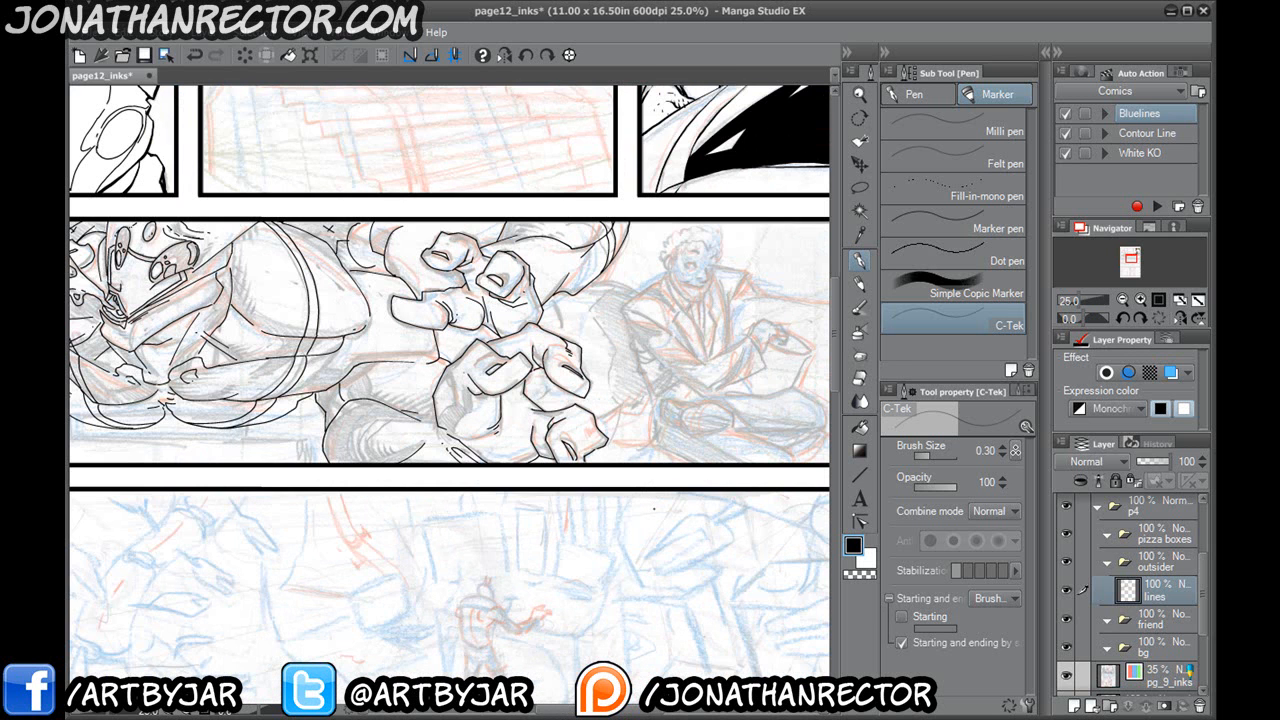
pyautogui.click(1066, 677)
pyautogui.press('Tab')
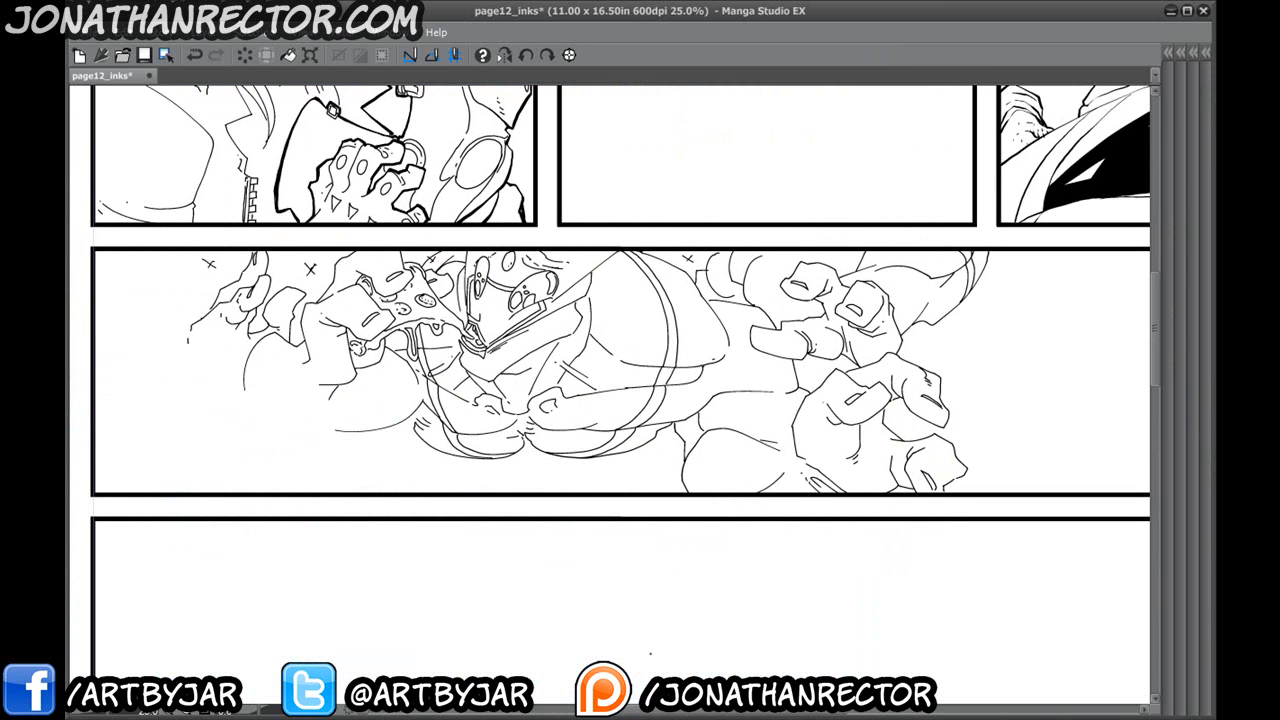
pyautogui.moveTo(651, 655); pyautogui.dragTo(662, 717)
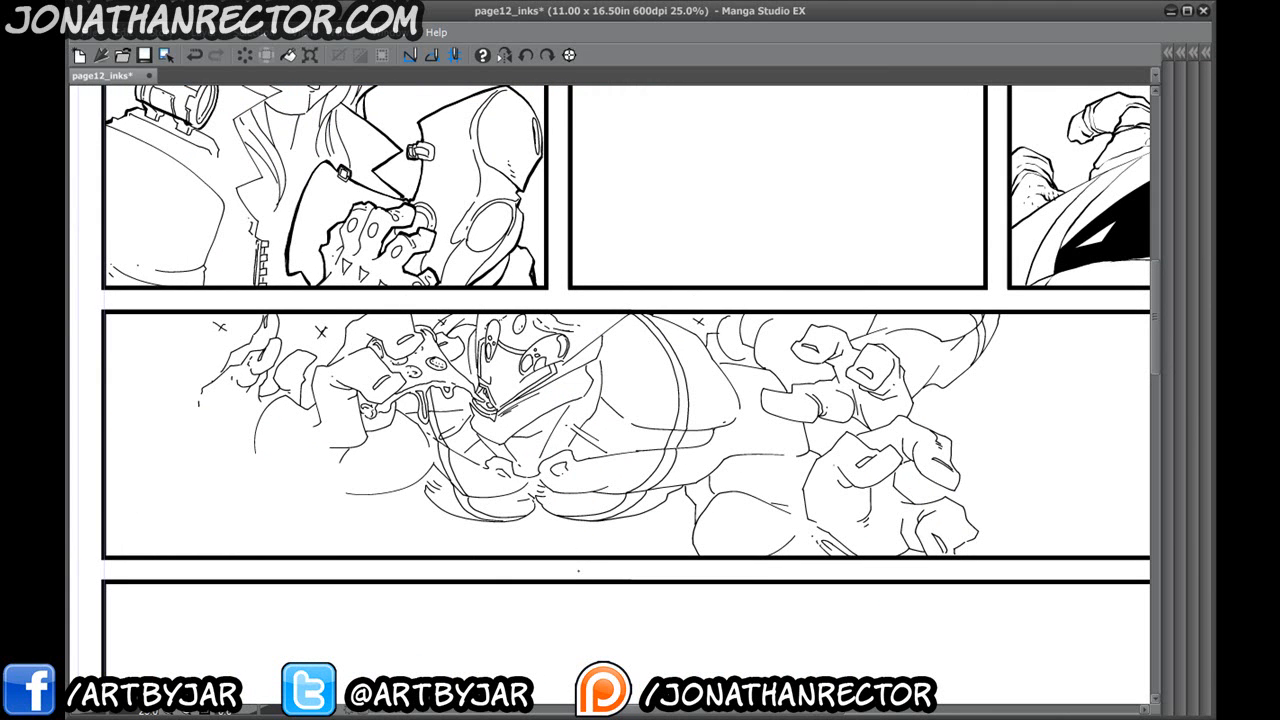
pyautogui.moveTo(963, 260); pyautogui.dragTo(400, 597)
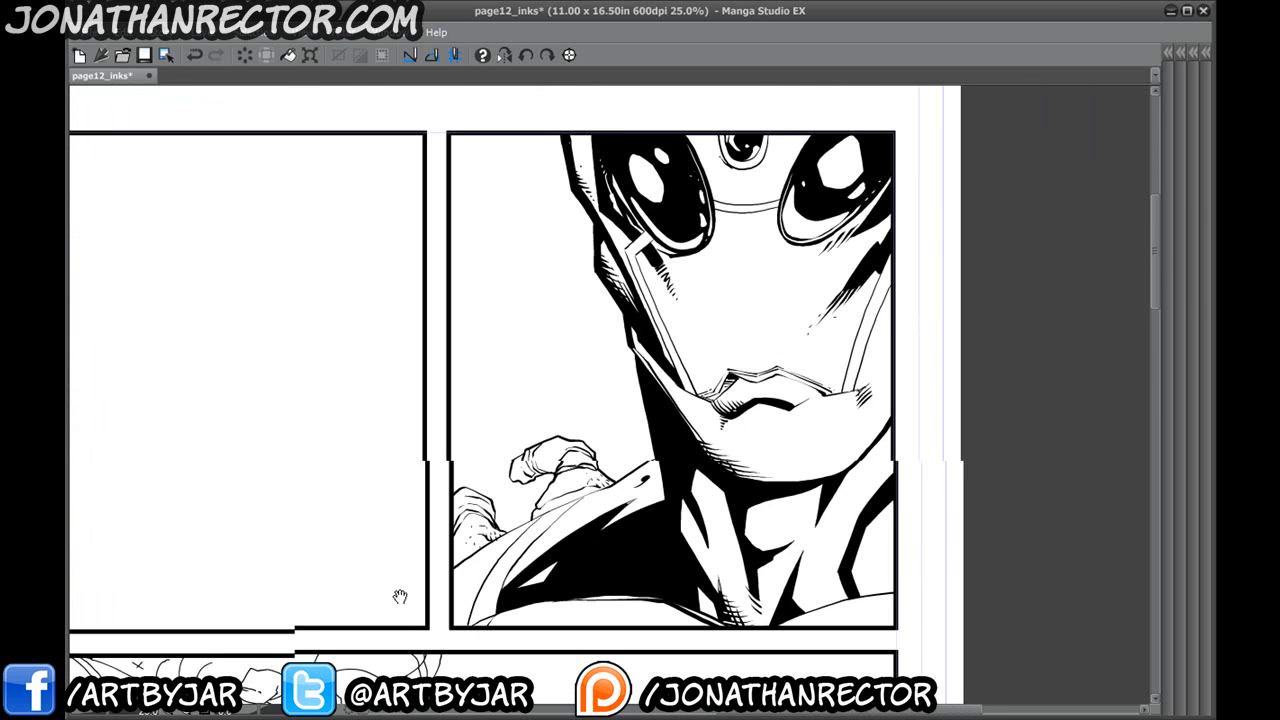
pyautogui.moveTo(277, 572); pyautogui.dragTo(825, 212)
# Add a new layer above lines in the outsider folder and name it contour.
pyautogui.press('Tab')
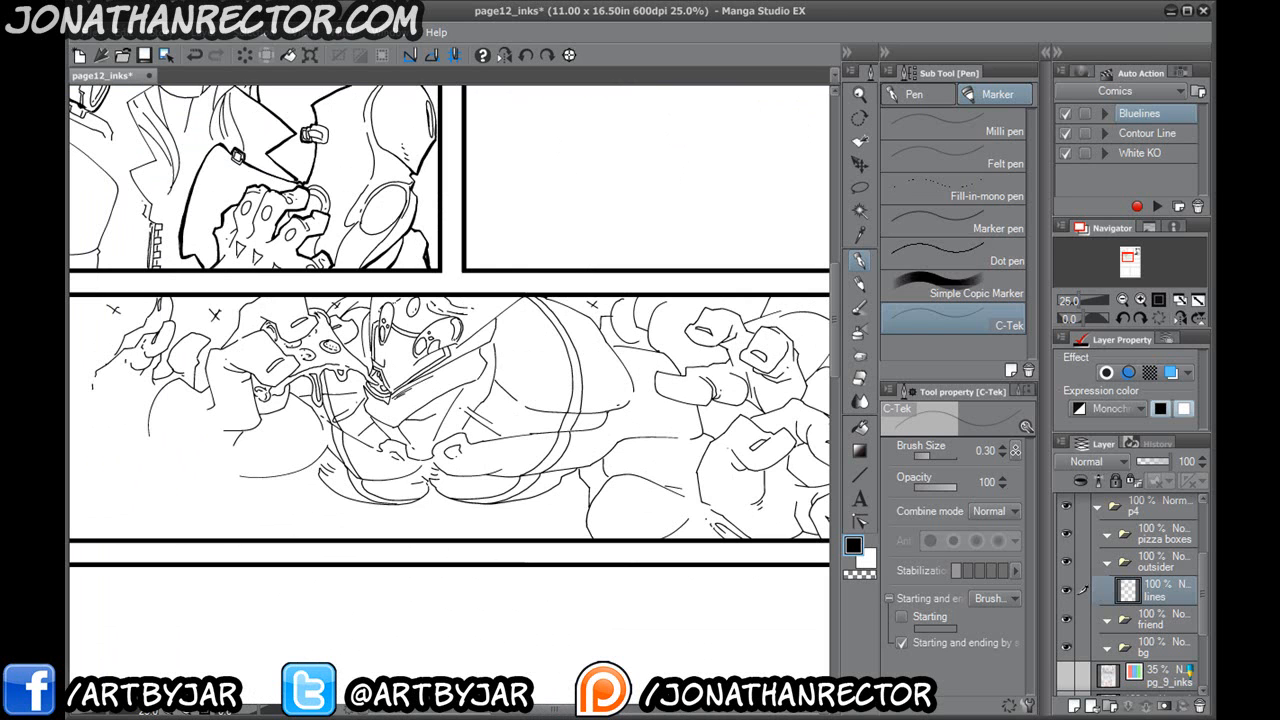
pyautogui.click(1075, 706)
pyautogui.doubleClick(1150, 596)
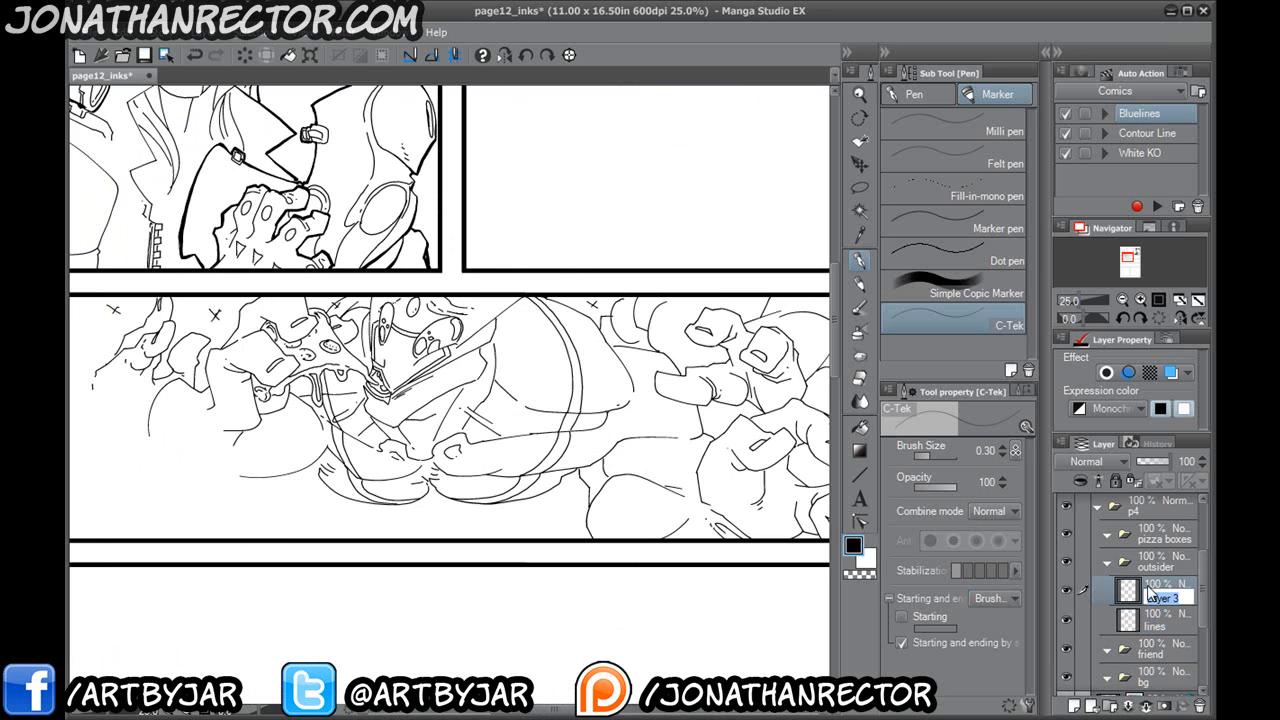
pyautogui.press('BackSpace')
pyautogui.write('Contour')
pyautogui.press('Return')
# Switch to the Mapping pen and show the pg_9_inks sketch layer again for inking panel 4.
pyautogui.click(914, 93)
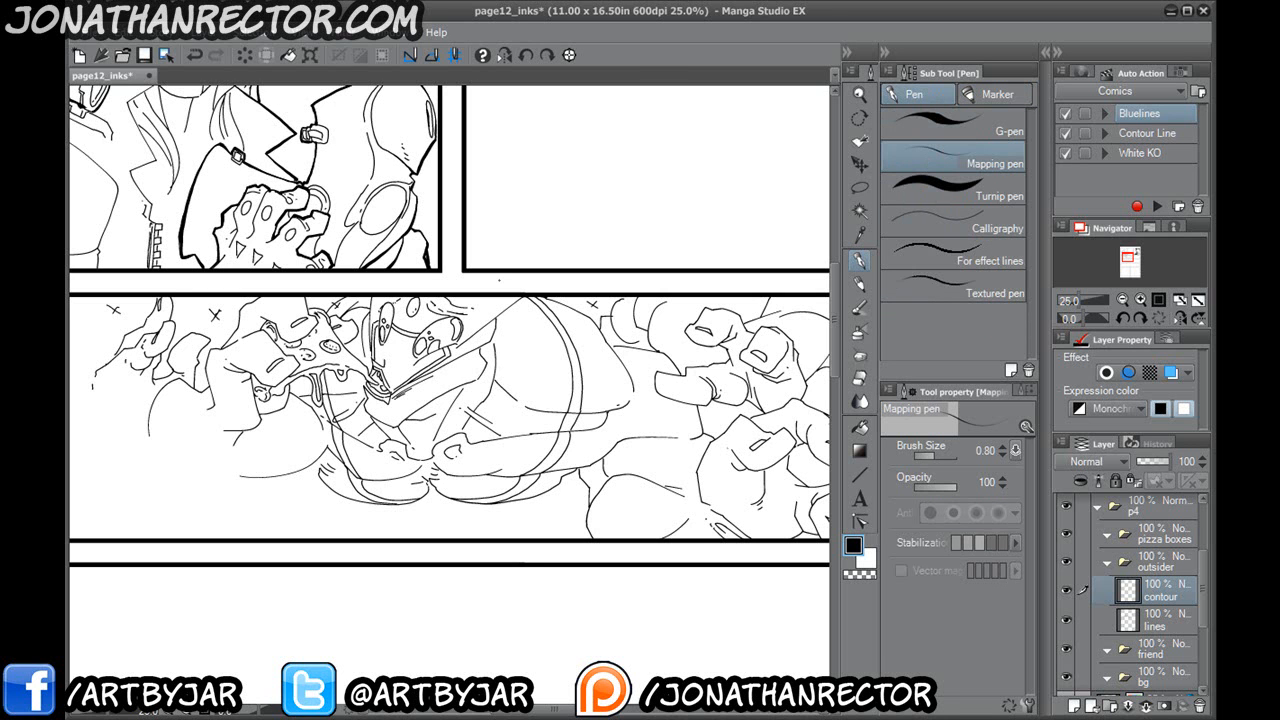
pyautogui.moveTo(1203, 612); pyautogui.dragTo(1203, 674)
pyautogui.click(1067, 569)
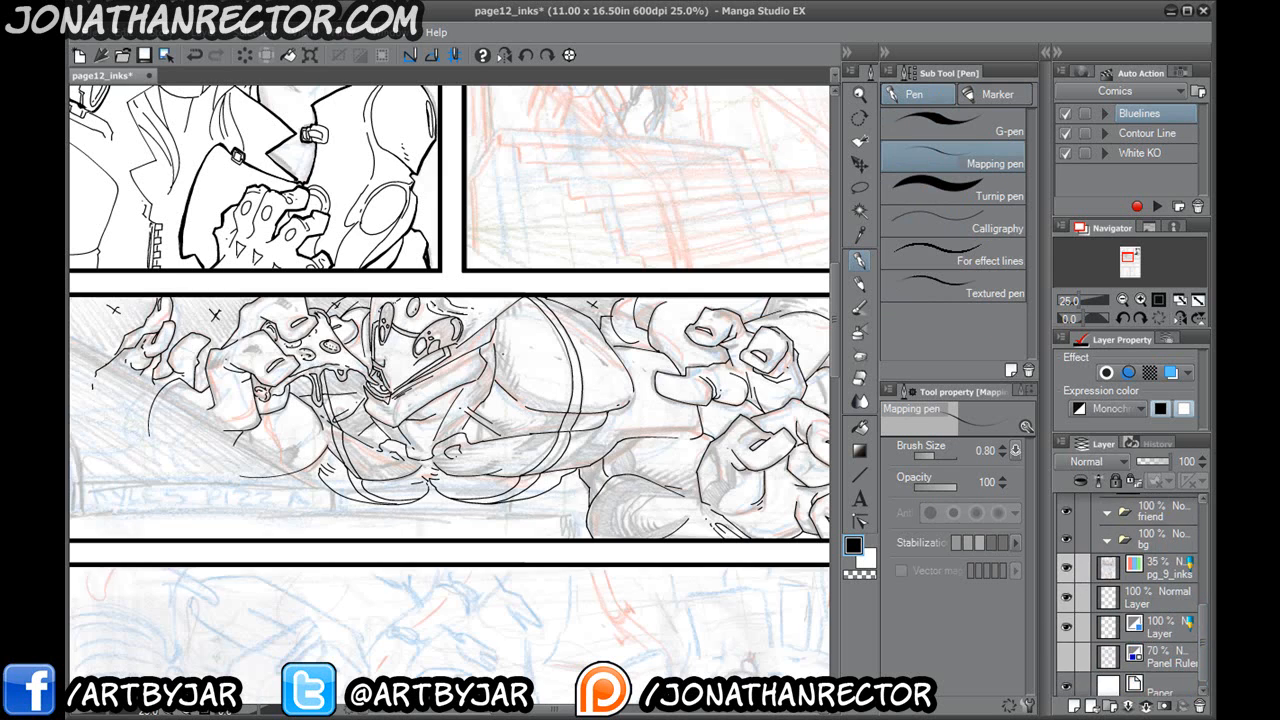
pyautogui.press('Tab')
pyautogui.hotkey('ctrl', '+')
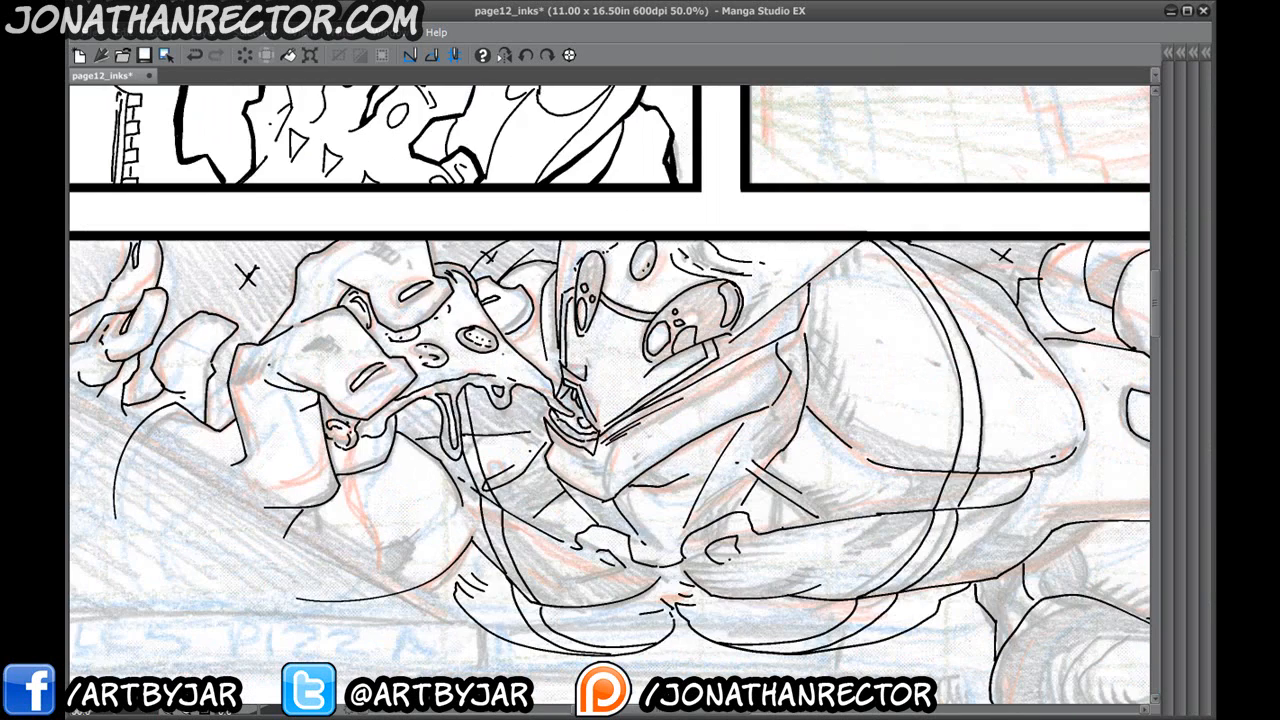
pyautogui.moveTo(350, 200); pyautogui.dragTo(613, 578)
pyautogui.moveTo(437, 360); pyautogui.dragTo(512, 248)
pyautogui.moveTo(539, 610); pyautogui.dragTo(466, 212)
pyautogui.moveTo(466, 466); pyautogui.dragTo(397, 540)
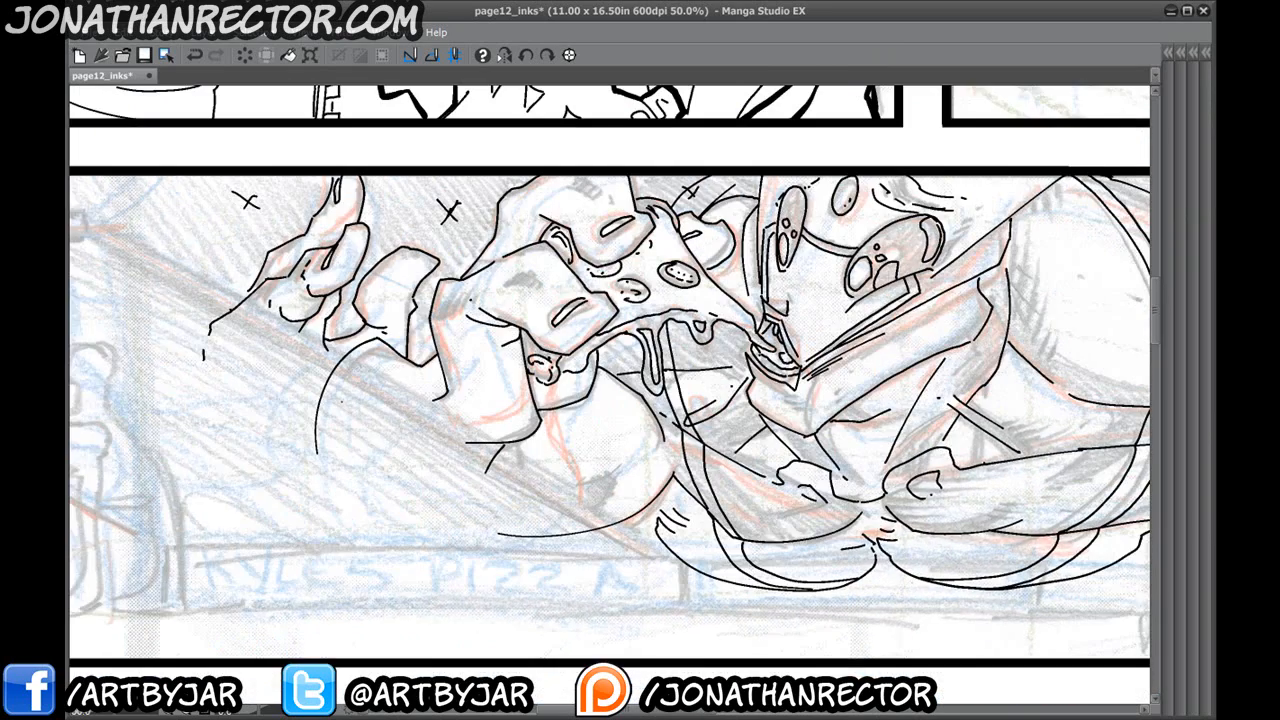
pyautogui.moveTo(547, 448); pyautogui.dragTo(332, 468)
pyautogui.moveTo(771, 541); pyautogui.dragTo(725, 518)
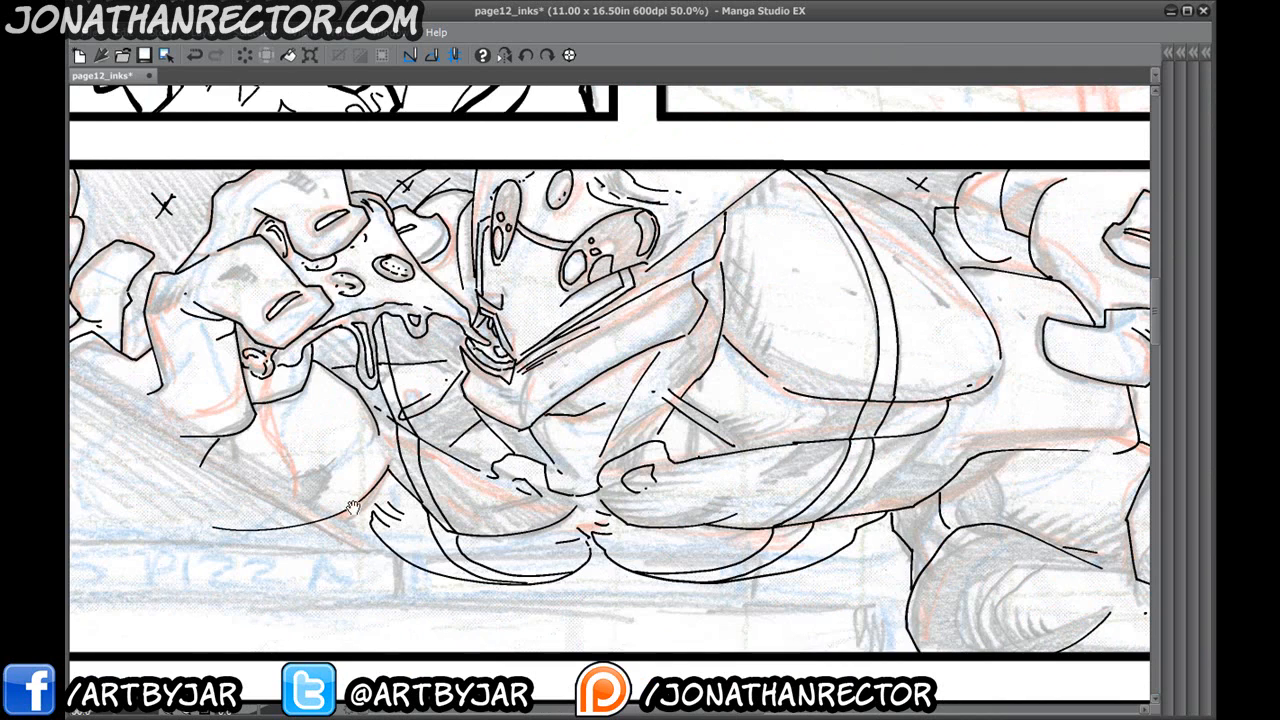
pyautogui.moveTo(330, 502); pyautogui.dragTo(415, 554)
pyautogui.moveTo(762, 171); pyautogui.dragTo(411, 185)
pyautogui.moveTo(635, 182); pyautogui.dragTo(890, 333)
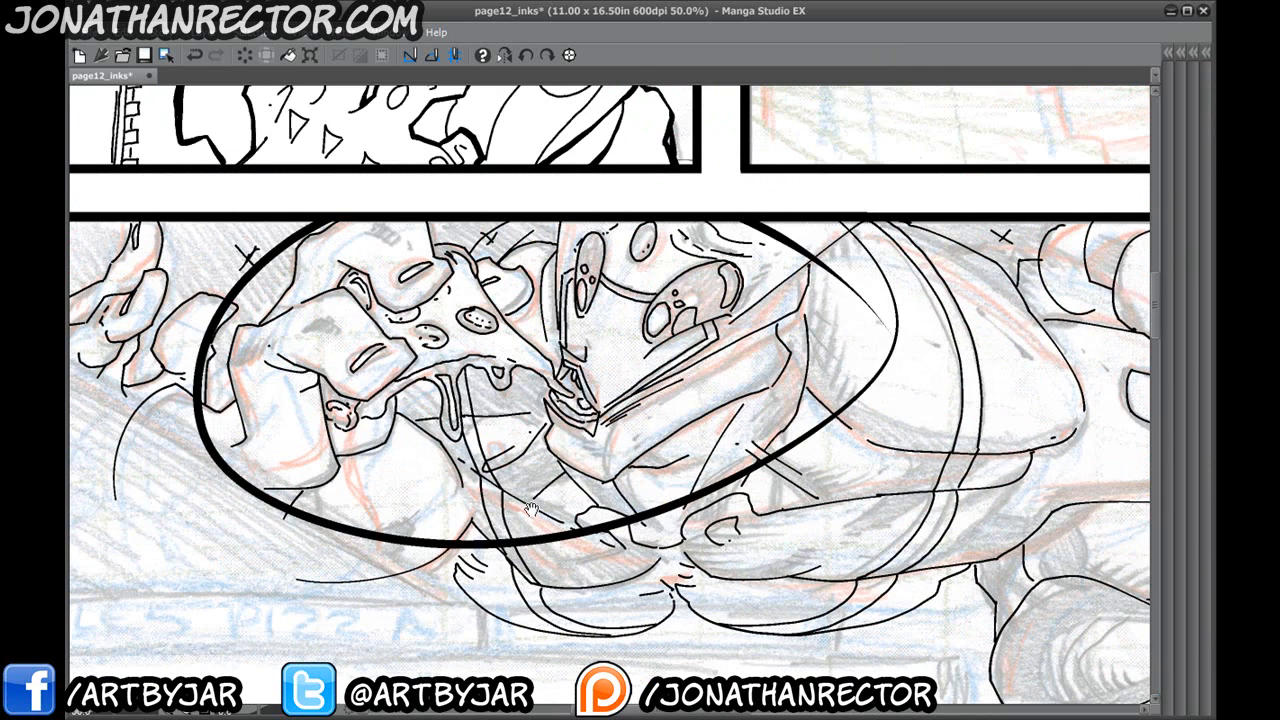
pyautogui.moveTo(771, 560); pyautogui.dragTo(123, 379)
pyautogui.hotkey('ctrl', 'z')
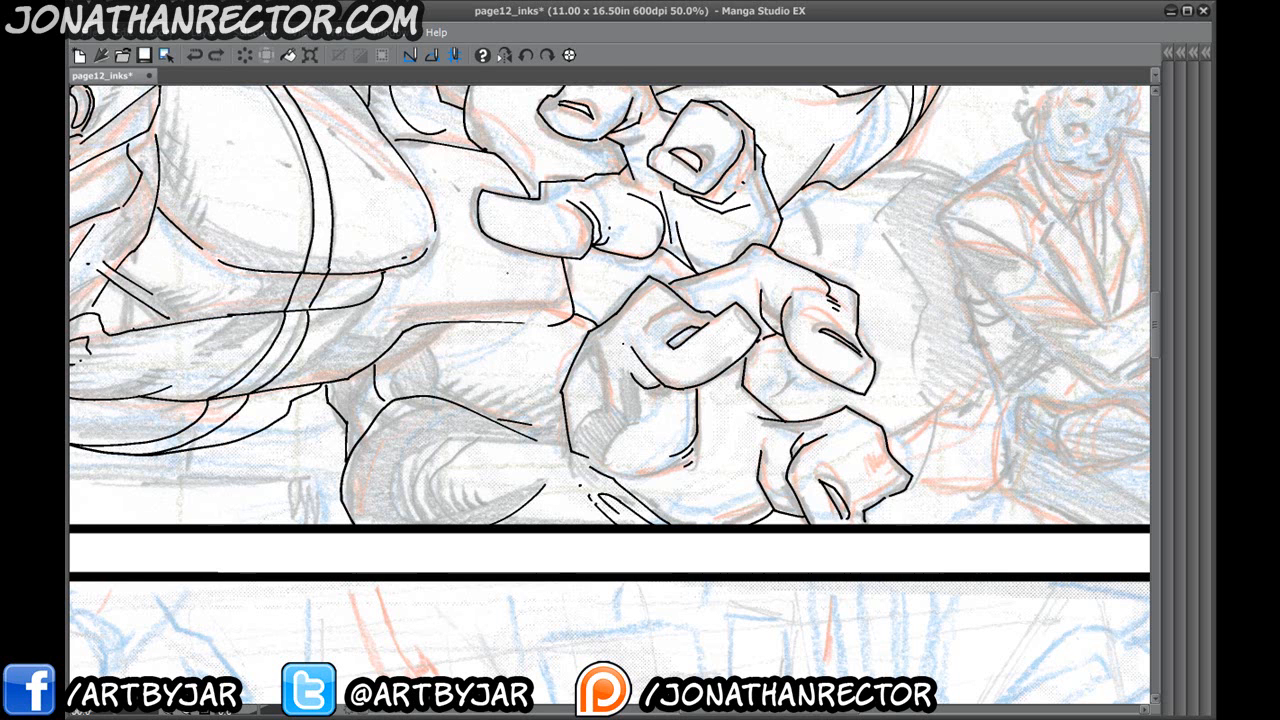
# Try one continuous heavy contour stroke over the upper outline of the two curled fingers in panel 4, and undo it.
pyautogui.scroll(1, 507, 272)
pyautogui.moveTo(507, 272); pyautogui.dragTo(469, 290)
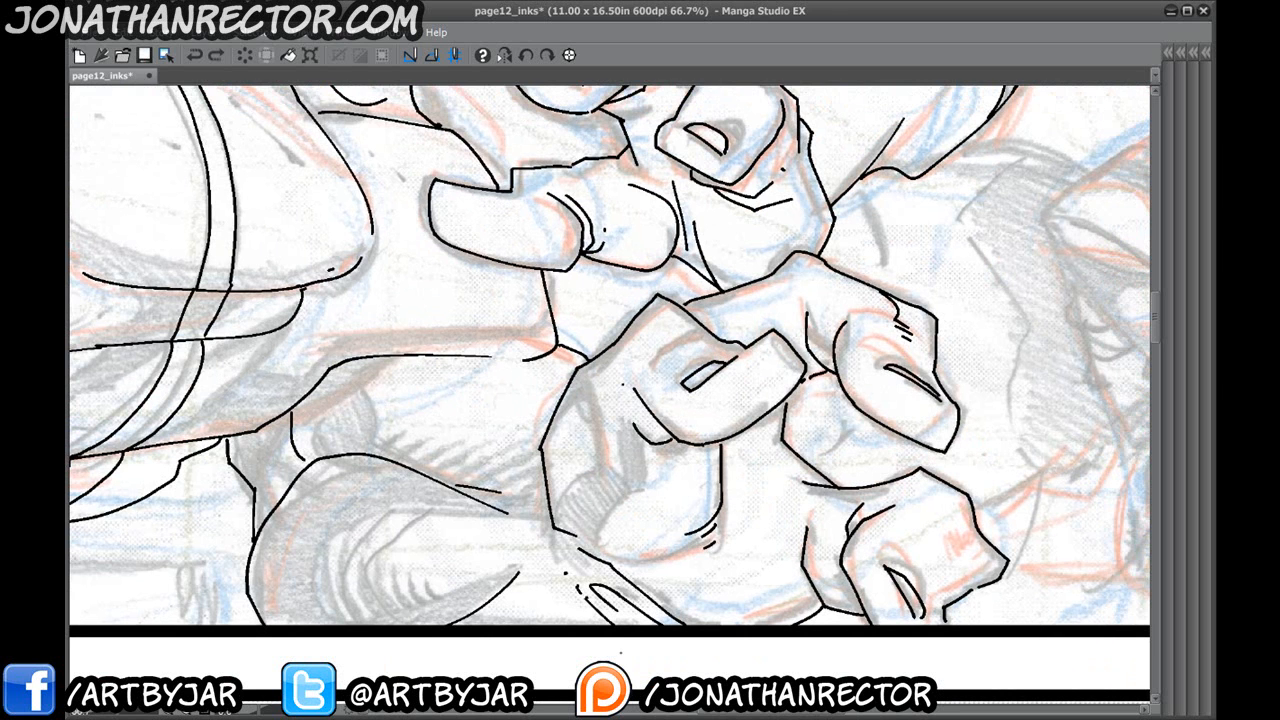
pyautogui.moveTo(542, 442)
pyautogui.mouseDown()
pyautogui.moveTo(662, 292)
pyautogui.moveTo(696, 302)
pyautogui.moveTo(840, 275)
pyautogui.moveTo(942, 378)
pyautogui.moveTo(895, 445)
pyautogui.mouseUp()
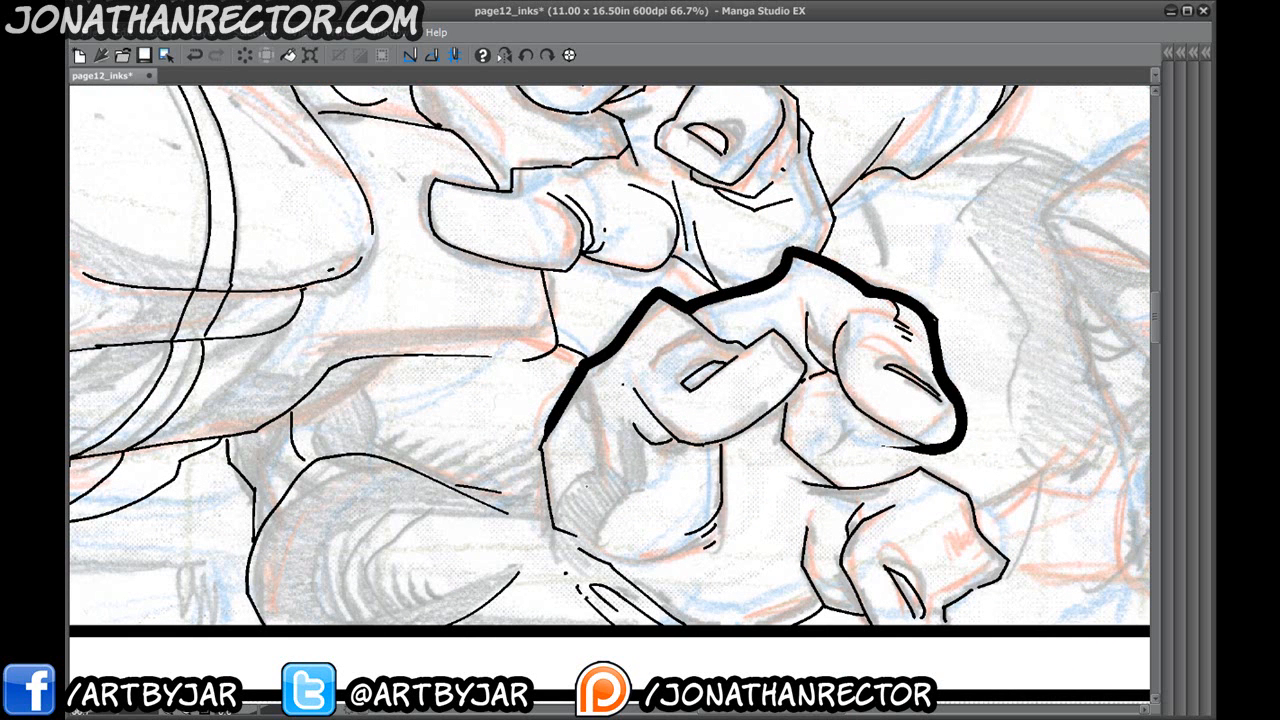
pyautogui.hotkey('ctrl', 'z')
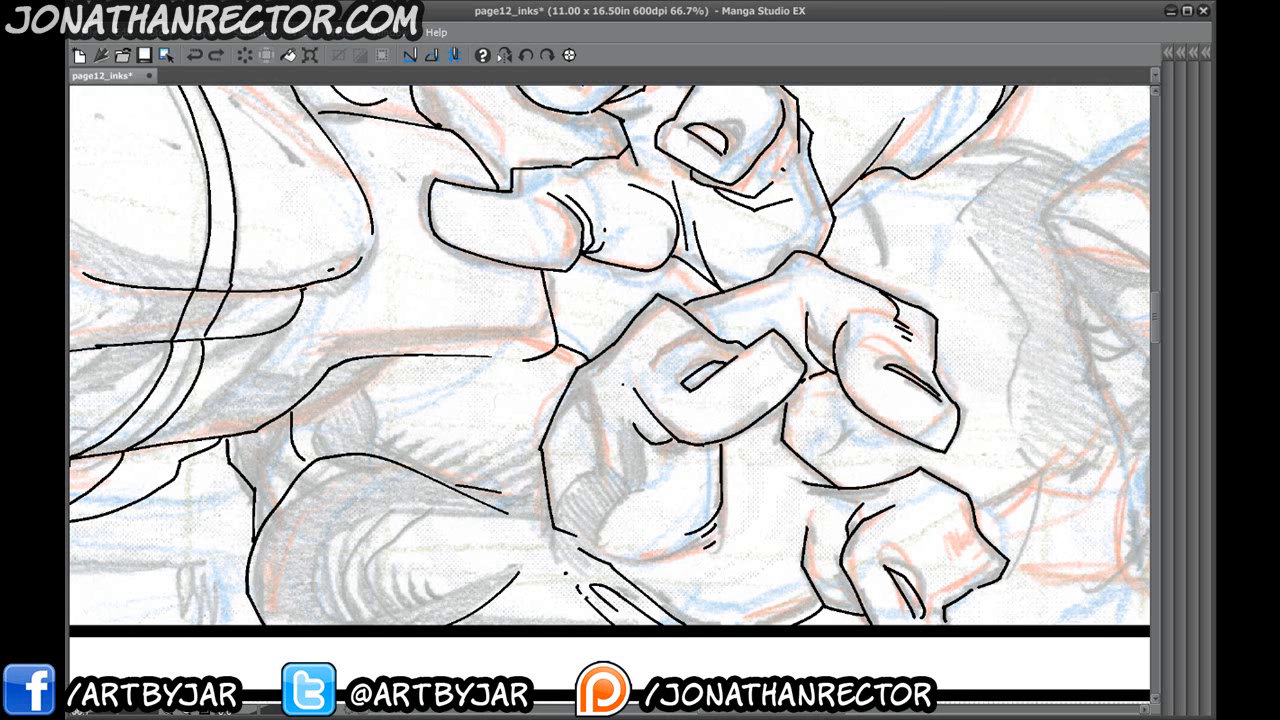
# Ink a heavy contour around the nearest curled finger, from the hand's outer edge over the knuckle and around the fingertip.
pyautogui.moveTo(1034, 434)
pyautogui.mouseDown()
pyautogui.moveTo(780, 491)
pyautogui.moveTo(251, 520)
pyautogui.moveTo(741, 530)
pyautogui.moveTo(958, 559)
pyautogui.moveTo(1053, 487)
pyautogui.mouseUp()
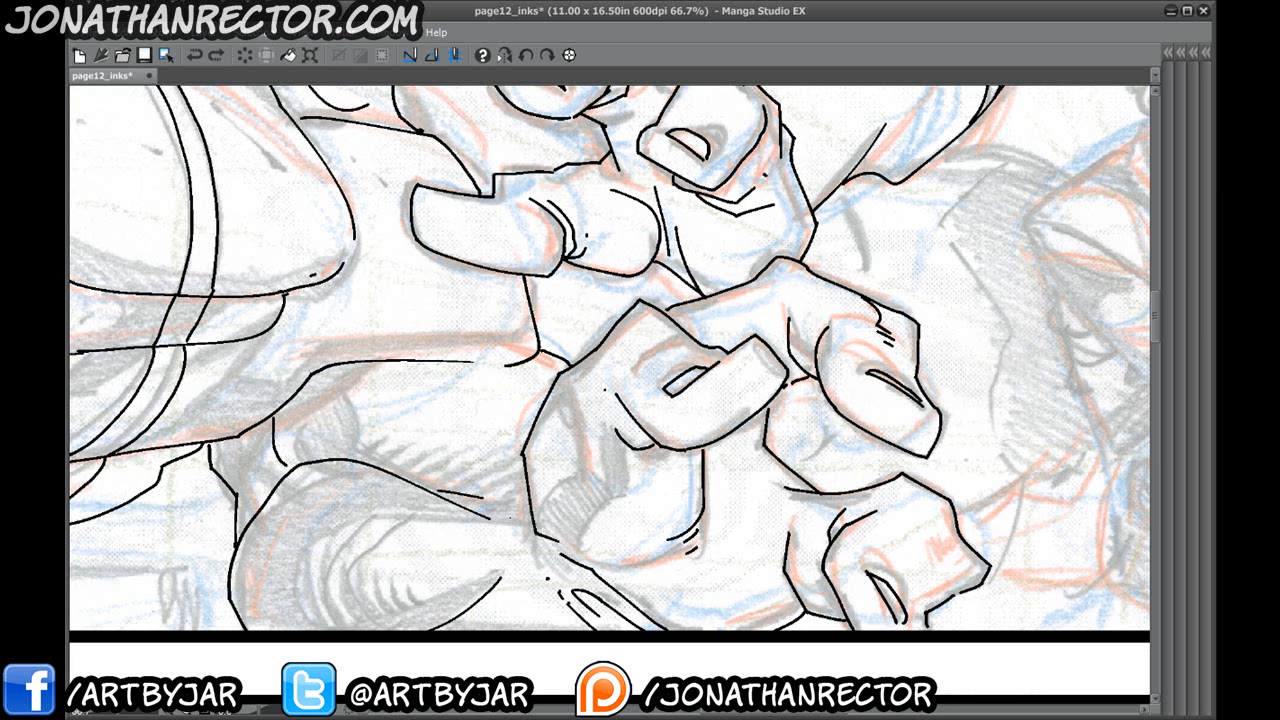
pyautogui.moveTo(543, 409); pyautogui.dragTo(565, 413)
pyautogui.moveTo(657, 308)
pyautogui.mouseDown()
pyautogui.moveTo(569, 398)
pyautogui.moveTo(547, 456)
pyautogui.moveTo(565, 543)
pyautogui.mouseUp()
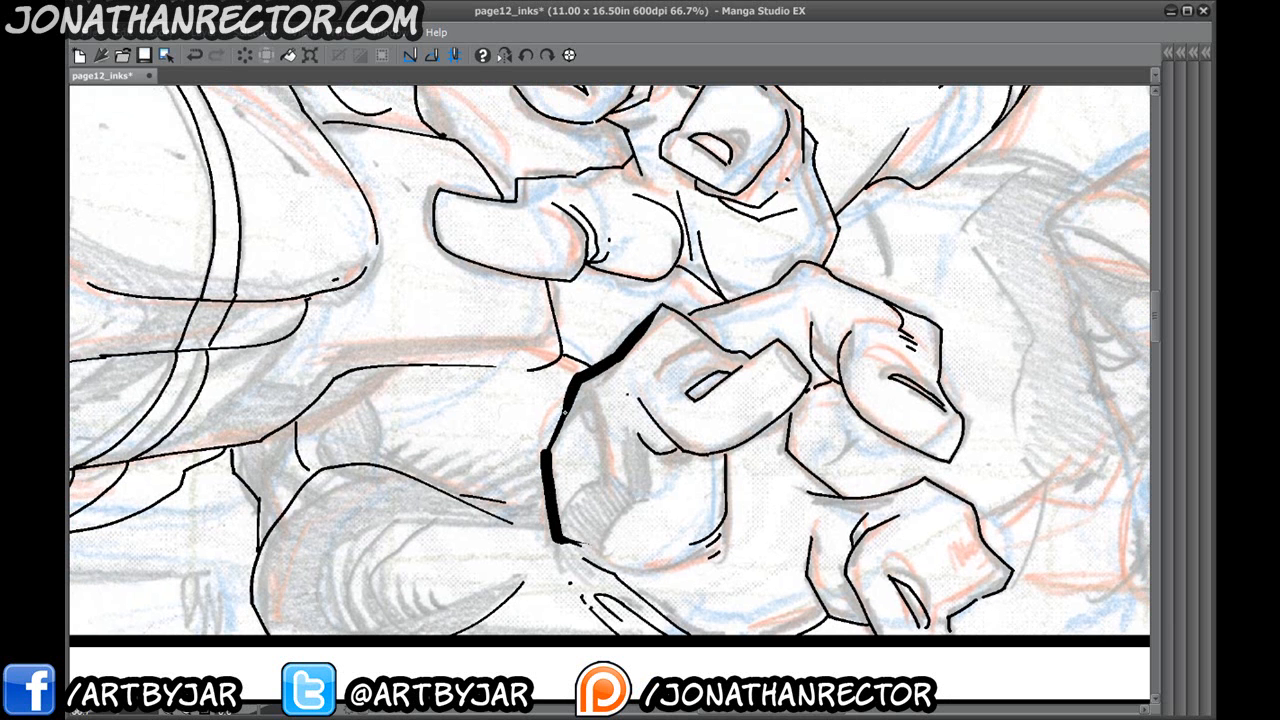
pyautogui.moveTo(604, 353); pyautogui.dragTo(471, 431)
pyautogui.moveTo(526, 390)
pyautogui.mouseDown()
pyautogui.moveTo(544, 386)
pyautogui.moveTo(592, 425)
pyautogui.moveTo(640, 420)
pyautogui.mouseUp()
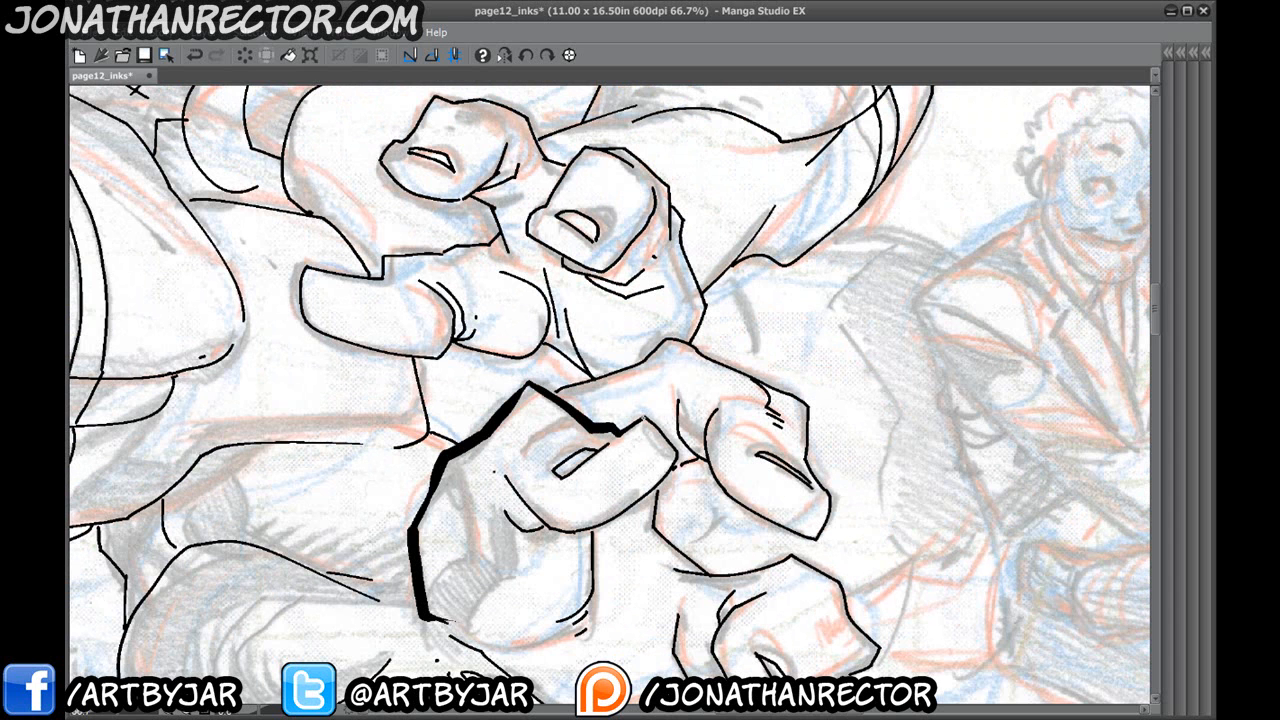
pyautogui.moveTo(555, 428); pyautogui.dragTo(512, 381)
pyautogui.moveTo(470, 441)
pyautogui.mouseDown()
pyautogui.moveTo(512, 487)
pyautogui.moveTo(603, 448)
pyautogui.moveTo(632, 416)
pyautogui.moveTo(608, 375)
pyautogui.moveTo(584, 386)
pyautogui.mouseUp()
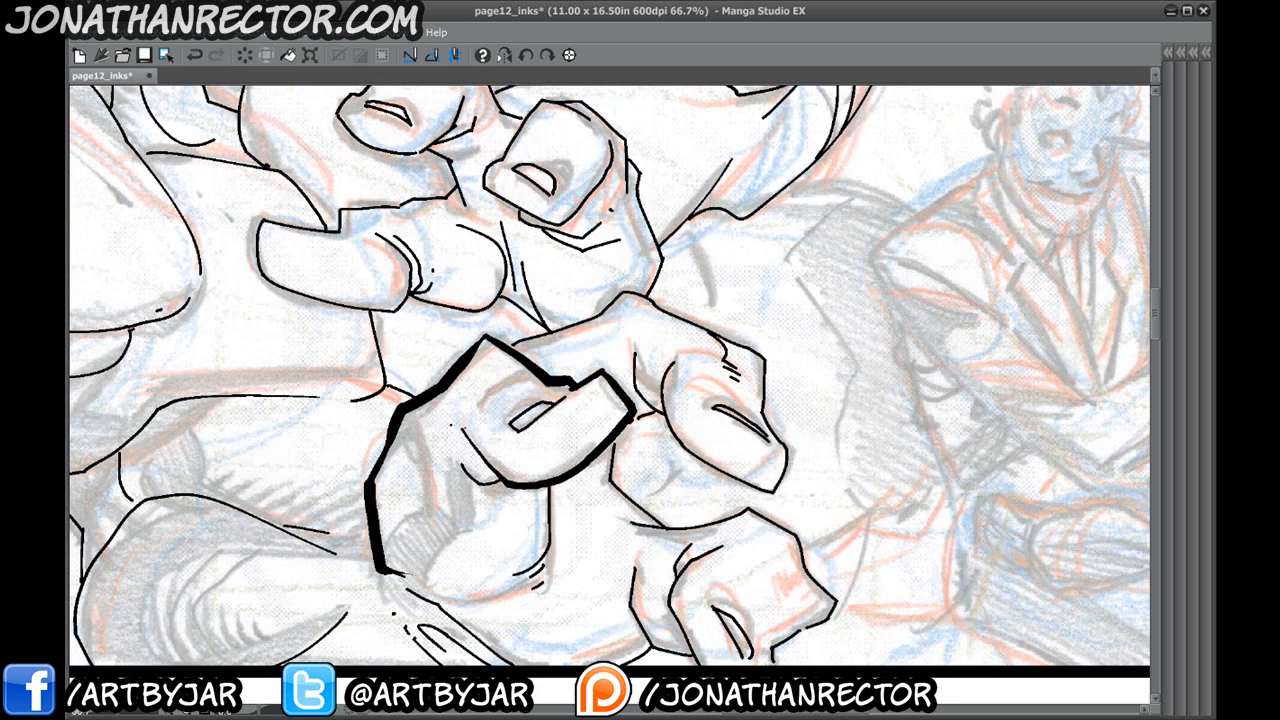
# Thicken the outline of the adjacent bent finger, from its knuckle around the fingertip and back to the nearest curled finger.
pyautogui.moveTo(508, 483); pyautogui.dragTo(450, 434)
pyautogui.hotkey('ctrl', 'z')
pyautogui.moveTo(581, 347); pyautogui.dragTo(456, 432)
pyautogui.moveTo(378, 432)
pyautogui.mouseDown()
pyautogui.moveTo(472, 404)
pyautogui.moveTo(513, 374)
pyautogui.moveTo(536, 401)
pyautogui.moveTo(637, 451)
pyautogui.moveTo(633, 497)
pyautogui.moveTo(652, 538)
pyautogui.mouseUp()
pyautogui.scroll(-2, 548, 537)
pyautogui.moveTo(526, 374)
pyautogui.mouseDown()
pyautogui.moveTo(542, 440)
pyautogui.moveTo(640, 494)
pyautogui.moveTo(652, 448)
pyautogui.moveTo(692, 478)
pyautogui.mouseUp()
pyautogui.moveTo(552, 420)
pyautogui.mouseDown()
pyautogui.moveTo(578, 454)
pyautogui.moveTo(546, 456)
pyautogui.mouseUp()
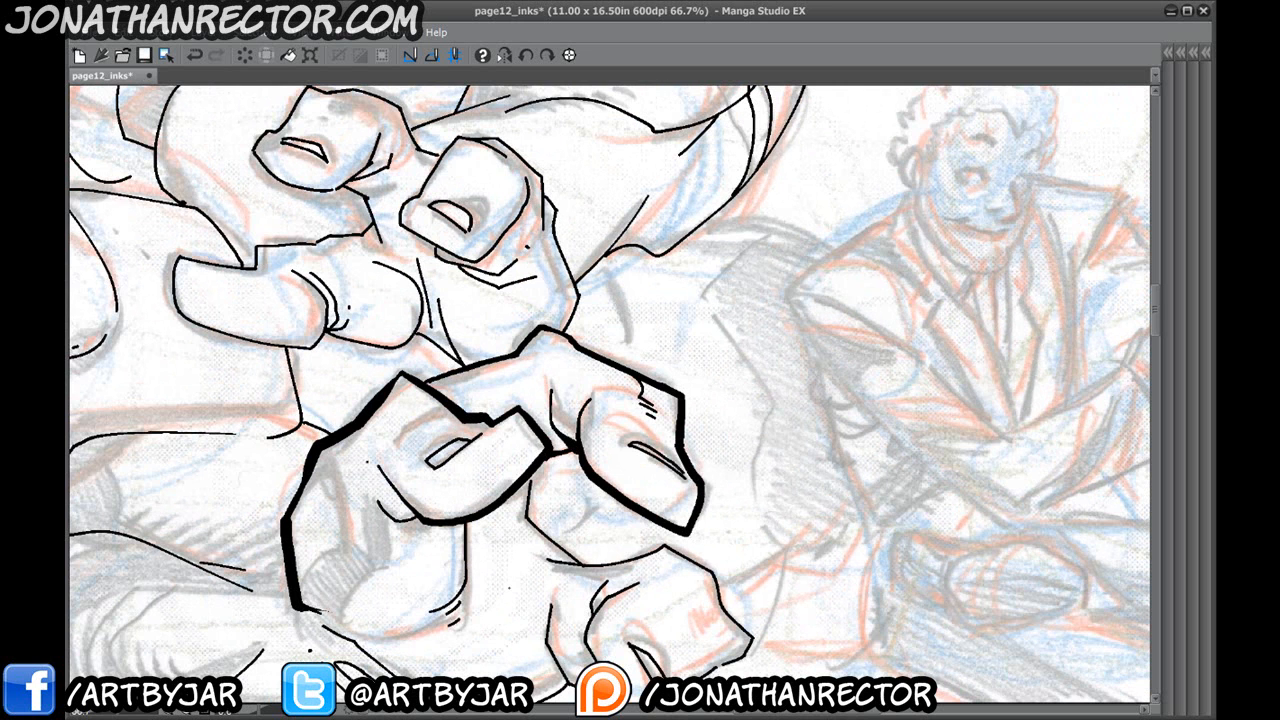
# Ink heavy contours around the lowest finger and along the hand's lower edge down to the panel border.
pyautogui.moveTo(479, 490); pyautogui.dragTo(297, 340)
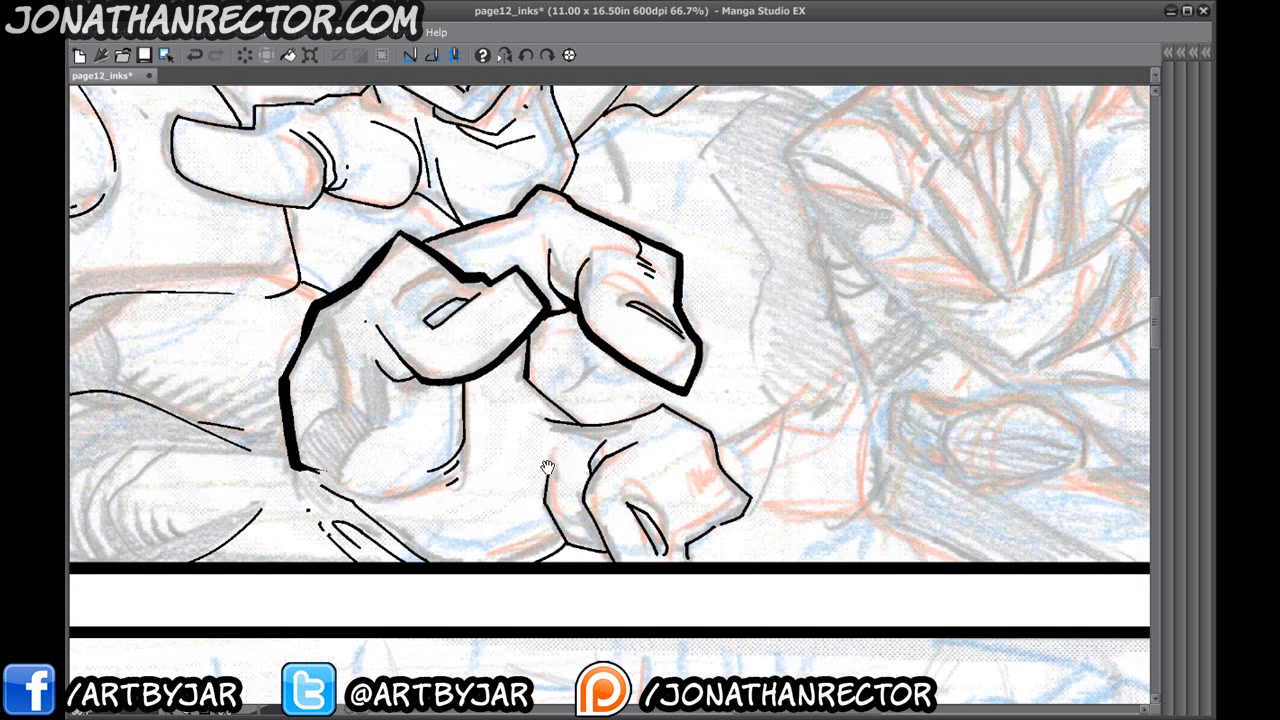
pyautogui.moveTo(548, 460); pyautogui.dragTo(638, 426)
pyautogui.moveTo(433, 342)
pyautogui.mouseDown()
pyautogui.moveTo(488, 390)
pyautogui.moveTo(566, 372)
pyautogui.moveTo(660, 478)
pyautogui.mouseUp()
pyautogui.moveTo(660, 478)
pyautogui.mouseDown()
pyautogui.moveTo(777, 350)
pyautogui.moveTo(732, 370)
pyautogui.moveTo(712, 398)
pyautogui.mouseUp()
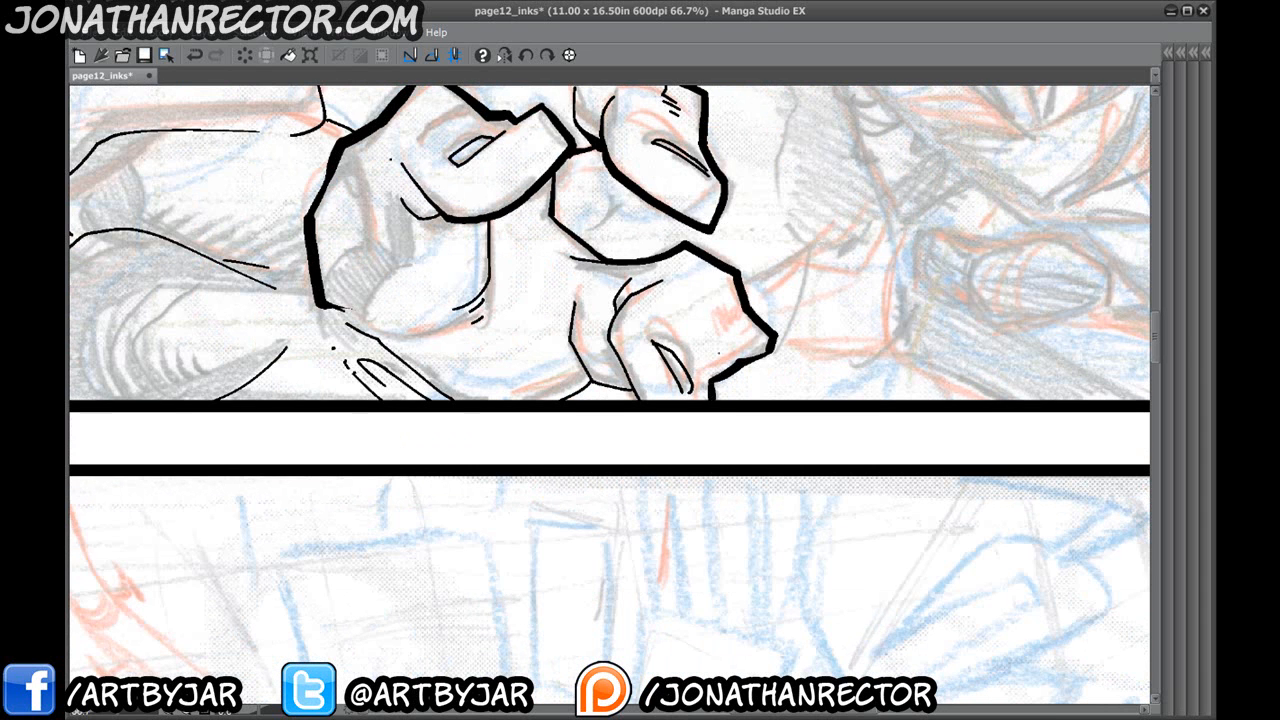
pyautogui.moveTo(640, 290)
pyautogui.mouseDown()
pyautogui.moveTo(608, 345)
pyautogui.moveTo(640, 400)
pyautogui.mouseUp()
pyautogui.moveTo(572, 346)
pyautogui.mouseDown()
pyautogui.moveTo(590, 384)
pyautogui.moveTo(632, 396)
pyautogui.moveTo(560, 401)
pyautogui.mouseUp()
pyautogui.moveTo(318, 432); pyautogui.dragTo(471, 499)
pyautogui.moveTo(508, 395); pyautogui.dragTo(610, 472)
pyautogui.moveTo(289, 474); pyautogui.dragTo(586, 591)
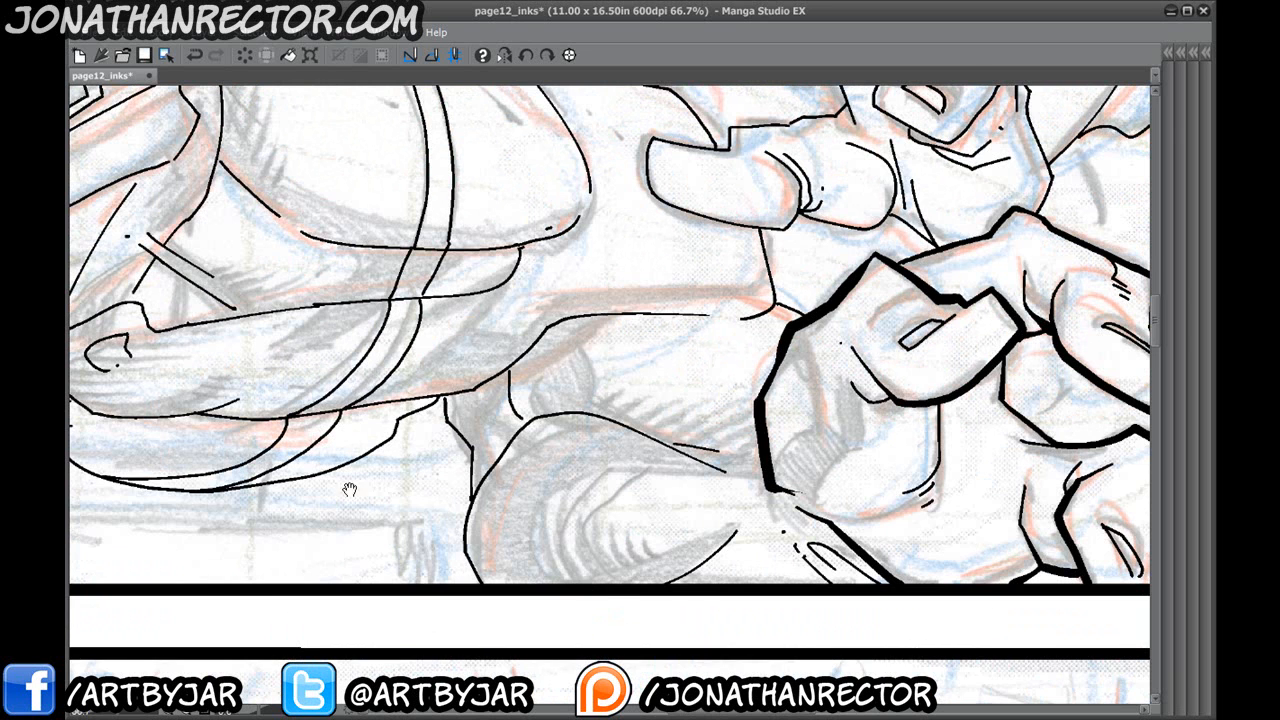
# Flip the canvas horizontally and thicken the rounded outline and lower curve of the form beside the hand at the panel border.
pyautogui.moveTo(456, 374); pyautogui.dragTo(636, 252)
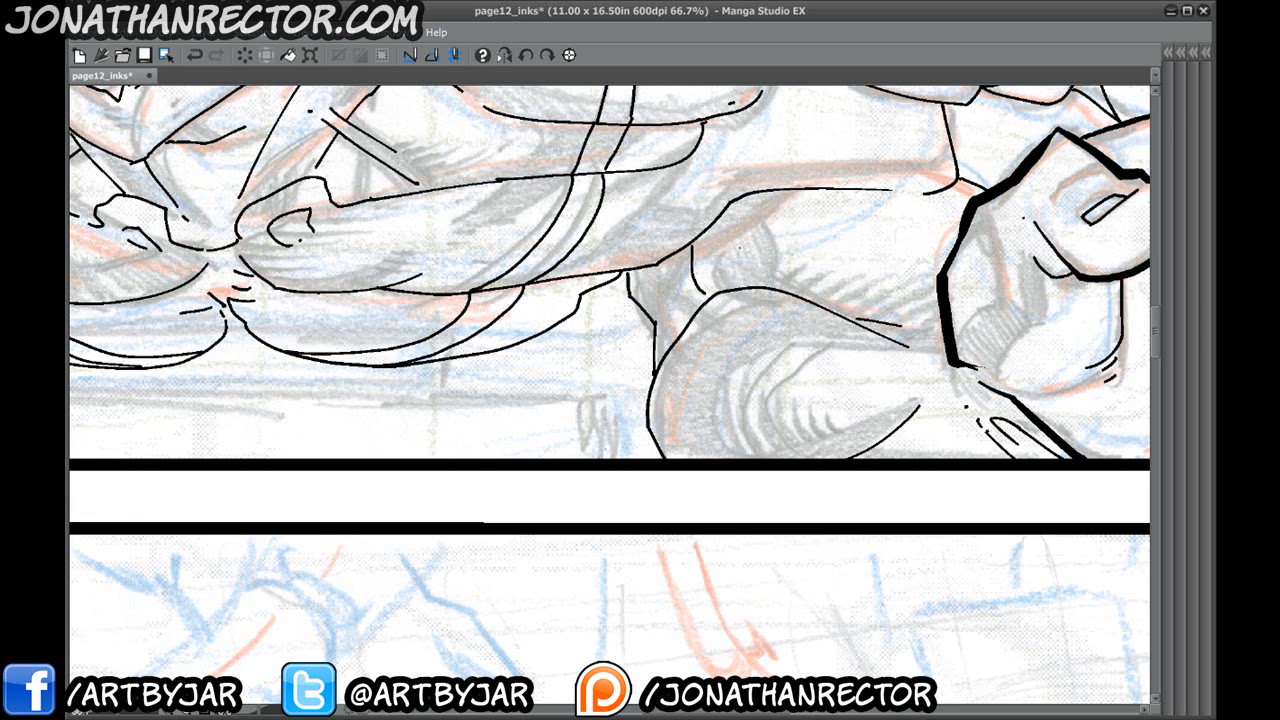
pyautogui.click(502, 56)
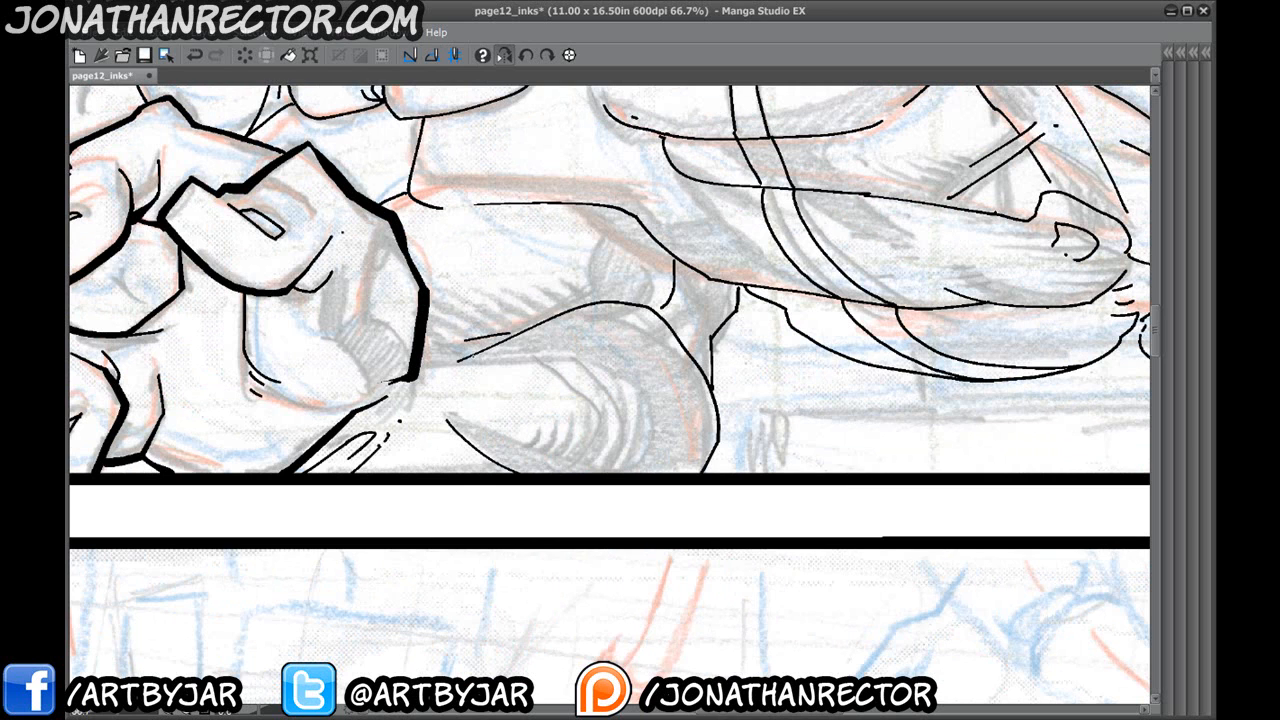
pyautogui.moveTo(470, 356)
pyautogui.mouseDown()
pyautogui.moveTo(595, 303)
pyautogui.moveTo(642, 304)
pyautogui.moveTo(718, 438)
pyautogui.moveTo(710, 470)
pyautogui.mouseUp()
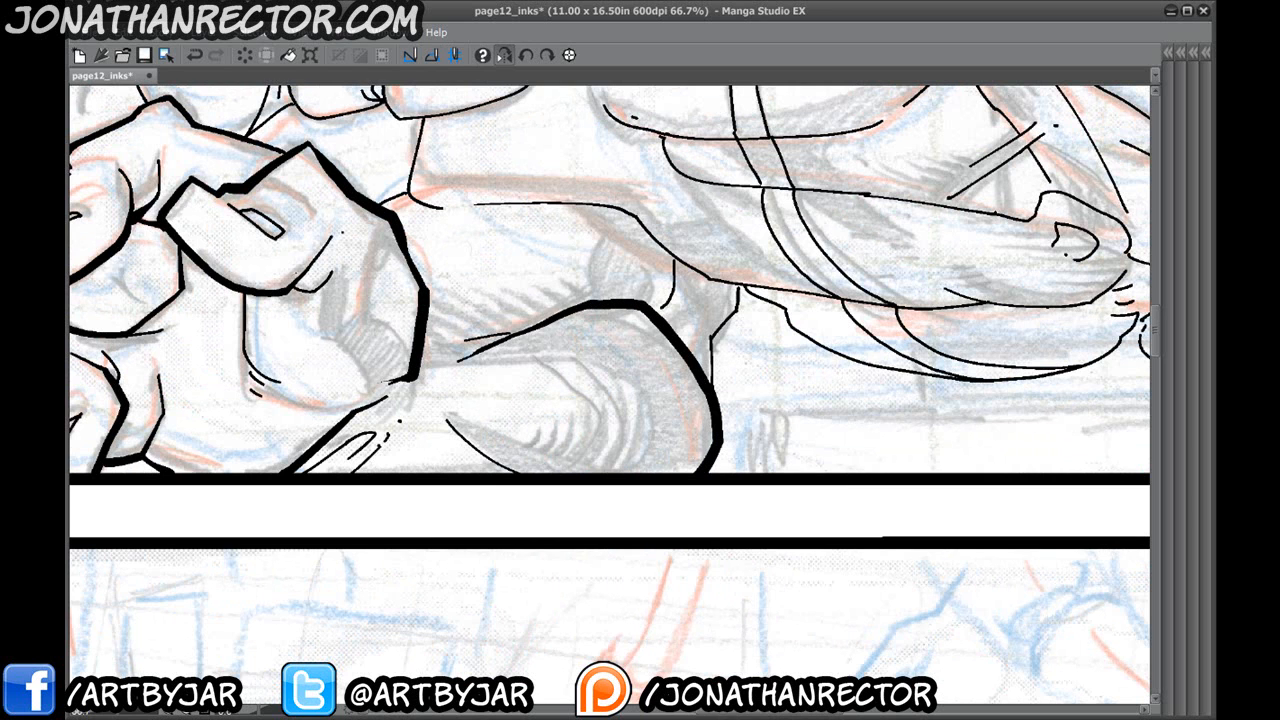
pyautogui.moveTo(447, 420); pyautogui.dragTo(515, 472)
pyautogui.moveTo(490, 263); pyautogui.dragTo(450, 453)
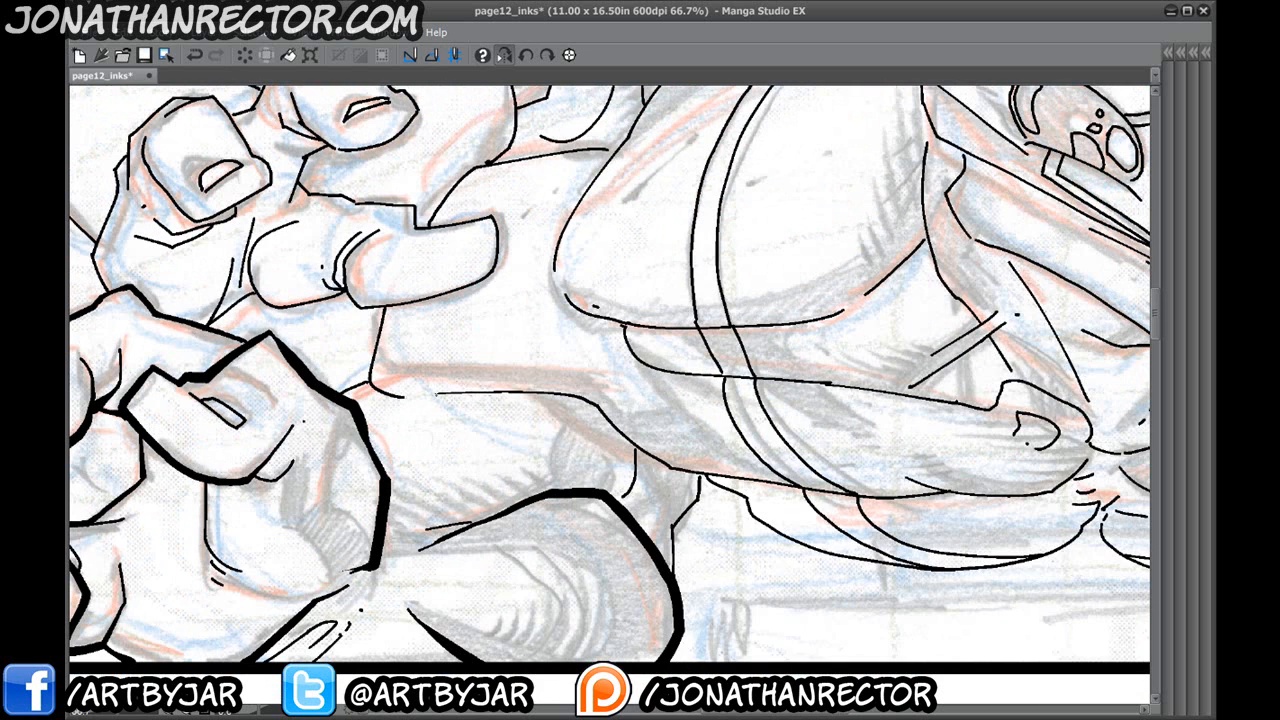
# Thicken the long edge running from the hand toward the figure's body, plus the short connecting lines beneath it.
pyautogui.moveTo(438, 391)
pyautogui.mouseDown()
pyautogui.moveTo(591, 396)
pyautogui.moveTo(708, 477)
pyautogui.moveTo(828, 492)
pyautogui.mouseUp()
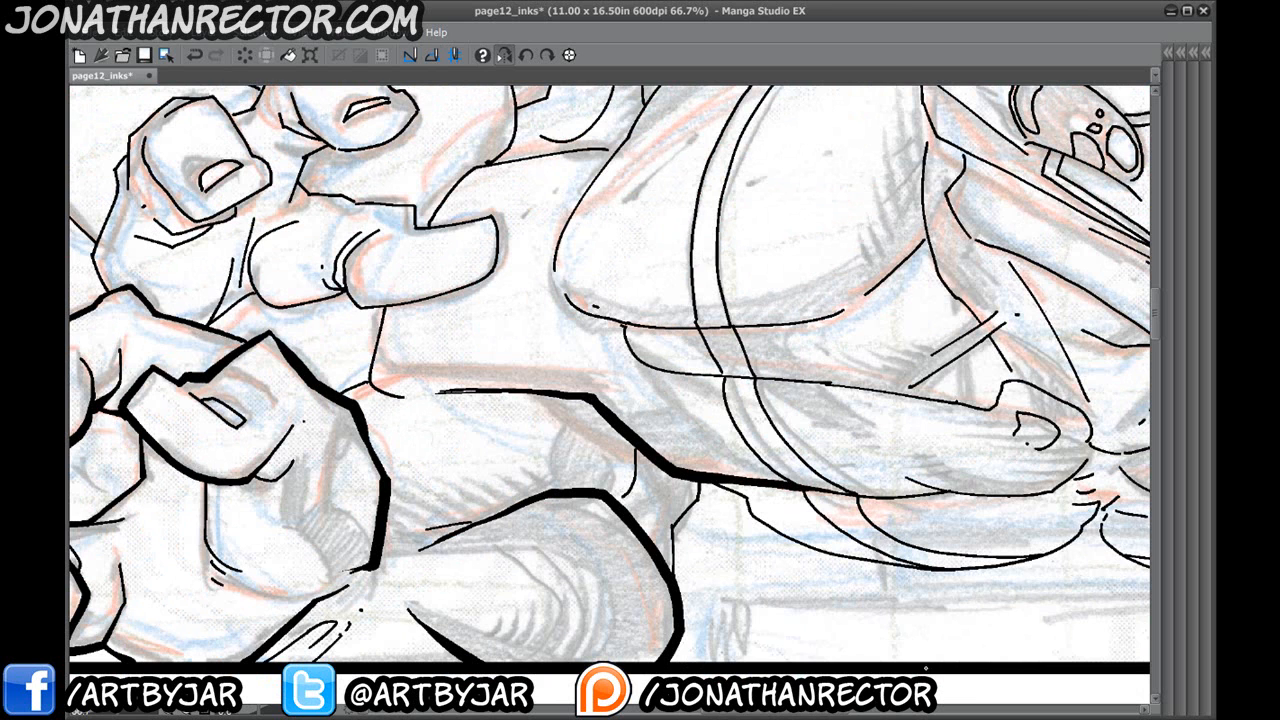
pyautogui.moveTo(631, 443)
pyautogui.mouseDown()
pyautogui.moveTo(698, 496)
pyautogui.moveTo(674, 524)
pyautogui.moveTo(676, 590)
pyautogui.mouseUp()
pyautogui.moveTo(381, 481); pyautogui.dragTo(512, 553)
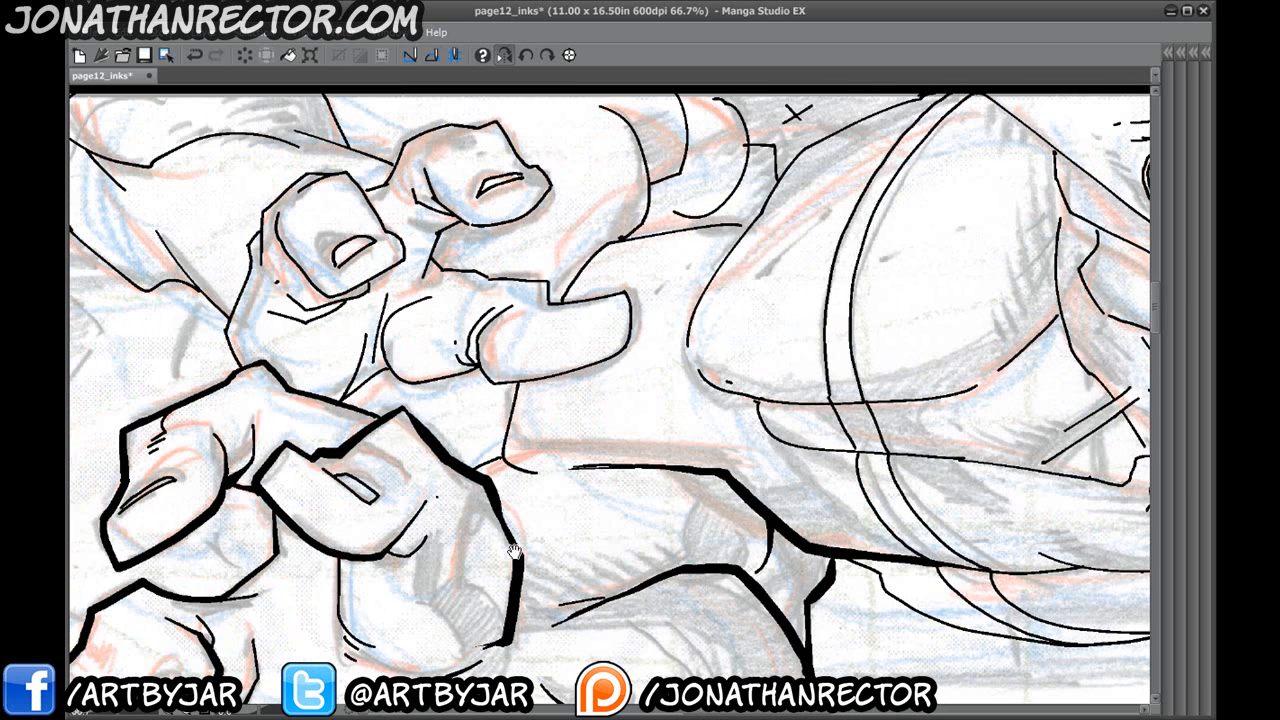
pyautogui.hotkey('ctrl', 'z')
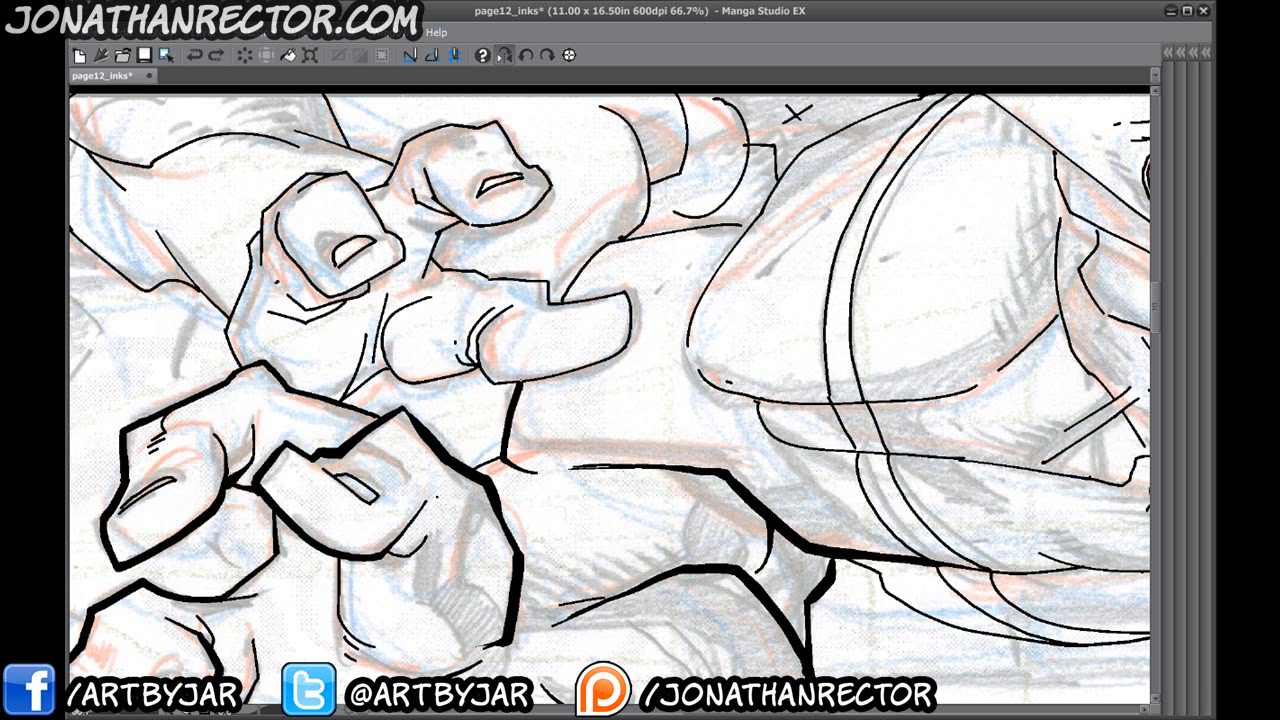
# Contour the outer side of the hand and the raised middle fingertip, start the upper fingertip's underside, and restore the canvas orientation.
pyautogui.moveTo(254, 212)
pyautogui.mouseDown()
pyautogui.moveTo(519, 287)
pyautogui.moveTo(494, 448)
pyautogui.mouseUp()
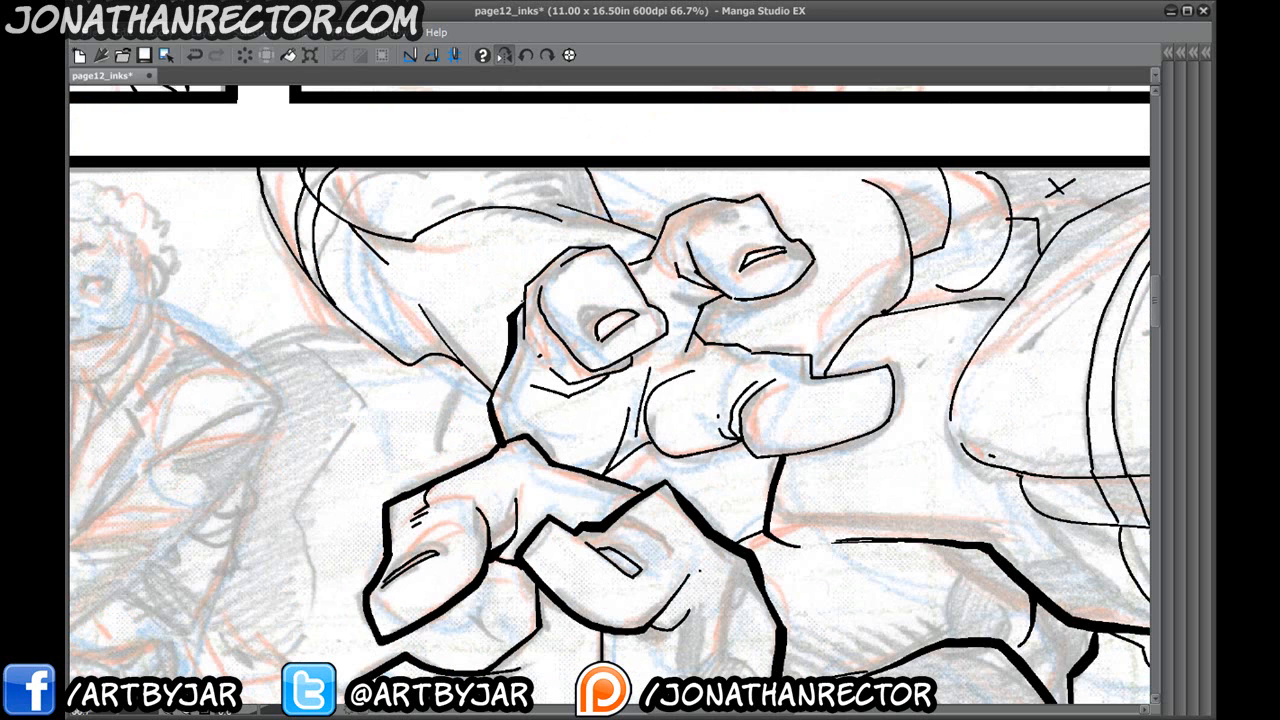
pyautogui.hotkey('ctrl', 'z')
pyautogui.moveTo(516, 305)
pyautogui.mouseDown()
pyautogui.moveTo(489, 398)
pyautogui.moveTo(502, 442)
pyautogui.mouseUp()
pyautogui.moveTo(522, 312)
pyautogui.mouseDown()
pyautogui.moveTo(522, 288)
pyautogui.moveTo(596, 244)
pyautogui.moveTo(672, 336)
pyautogui.moveTo(592, 372)
pyautogui.moveTo(540, 310)
pyautogui.mouseUp()
pyautogui.moveTo(365, 213)
pyautogui.mouseDown()
pyautogui.moveTo(360, 233)
pyautogui.moveTo(405, 268)
pyautogui.moveTo(527, 338)
pyautogui.moveTo(500, 358)
pyautogui.moveTo(548, 440)
pyautogui.moveTo(592, 446)
pyautogui.moveTo(636, 398)
pyautogui.mouseUp()
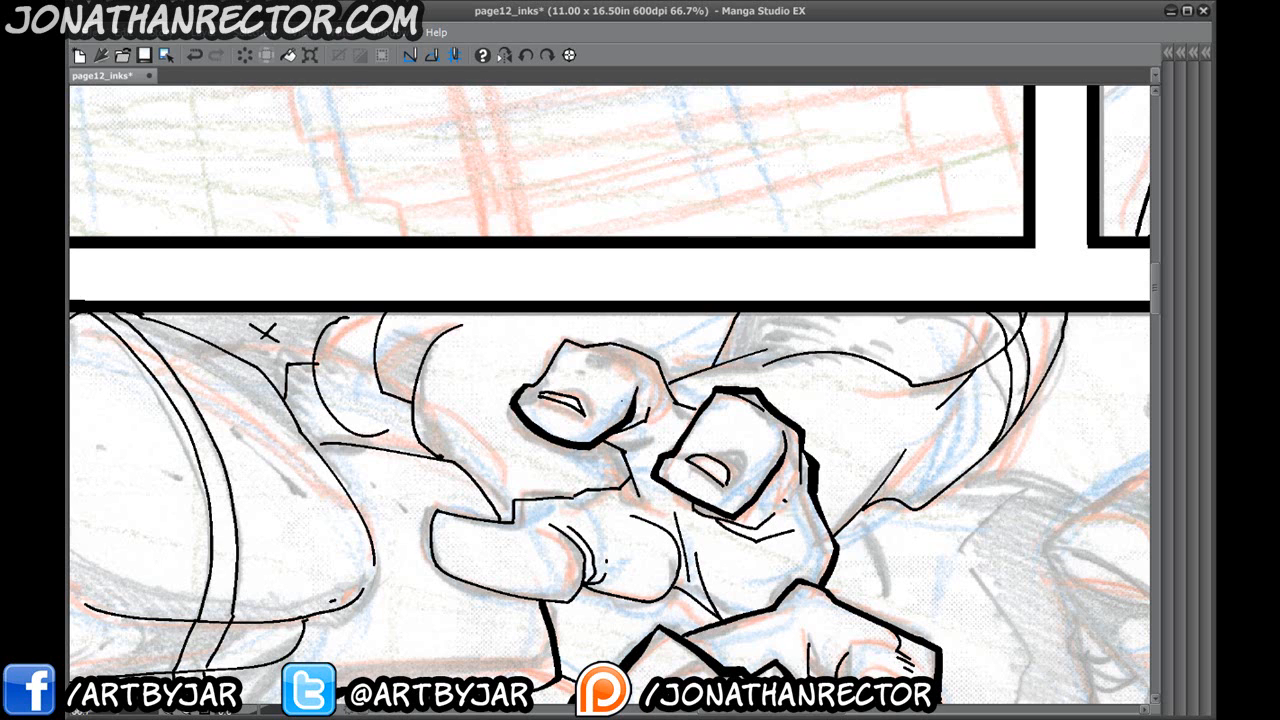
# Complete the heavy contour over the top of the upper raised finger and down the gap below it.
pyautogui.moveTo(602, 438); pyautogui.dragTo(632, 478)
pyautogui.moveTo(551, 367)
pyautogui.mouseDown()
pyautogui.moveTo(571, 344)
pyautogui.moveTo(587, 349)
pyautogui.moveTo(568, 340)
pyautogui.moveTo(650, 354)
pyautogui.moveTo(694, 414)
pyautogui.mouseUp()
pyautogui.hotkey('ctrl', 'z')
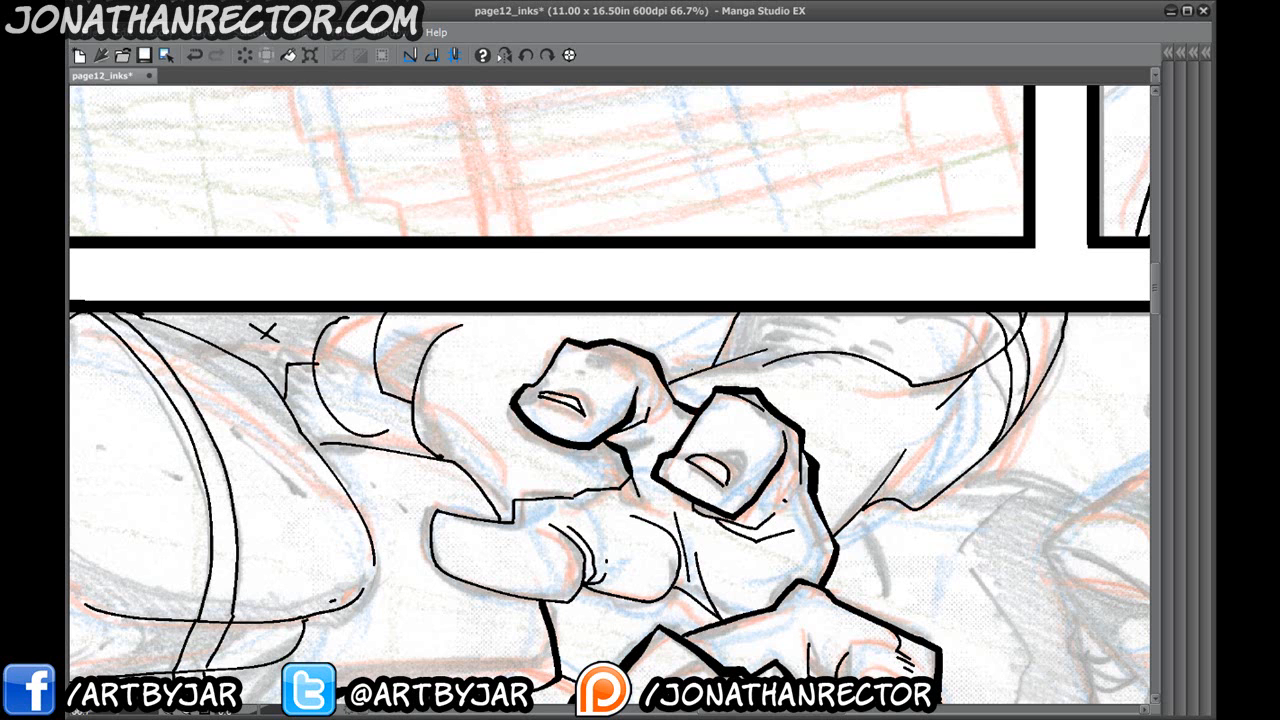
# Ink a heavy contour around the sideways-pointing finger, covering its tip, underside and stepped upper edge.
pyautogui.scroll(-2, 610, 395)
pyautogui.moveTo(498, 418)
pyautogui.mouseDown()
pyautogui.moveTo(434, 406)
pyautogui.moveTo(432, 460)
pyautogui.moveTo(550, 498)
pyautogui.moveTo(586, 482)
pyautogui.moveTo(678, 488)
pyautogui.moveTo(720, 518)
pyautogui.mouseUp()
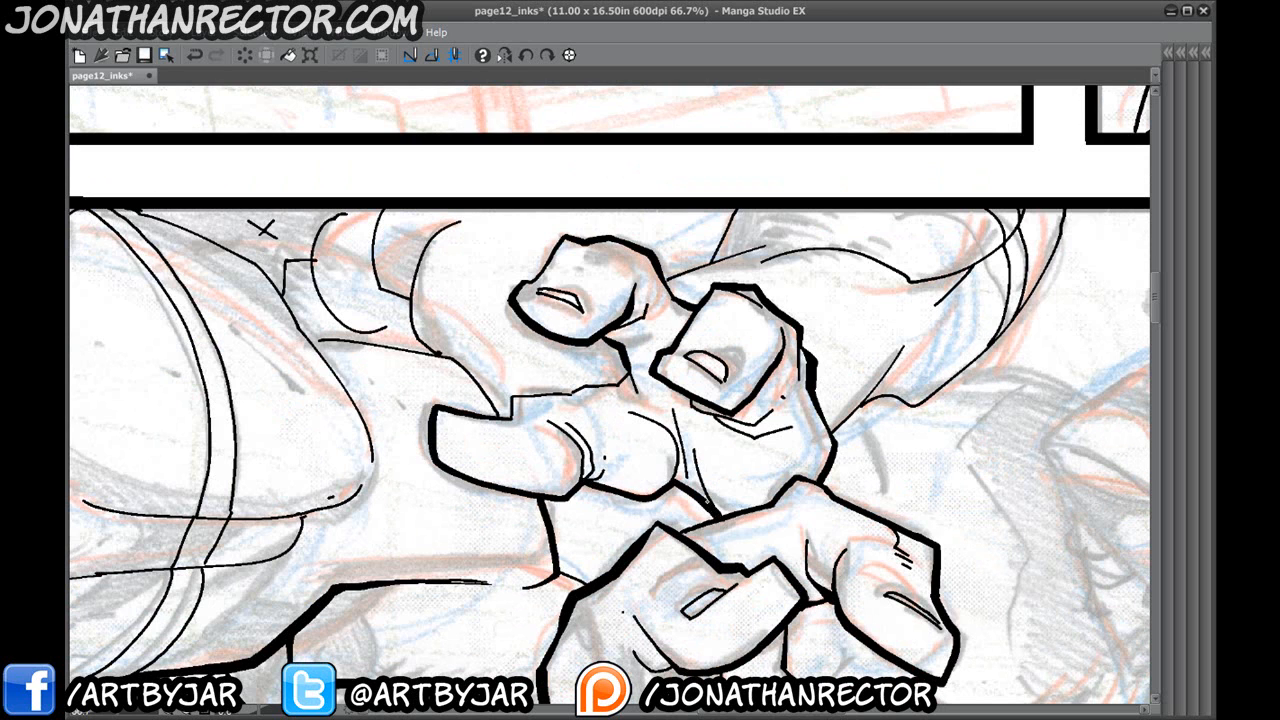
pyautogui.moveTo(510, 421)
pyautogui.mouseDown()
pyautogui.moveTo(510, 397)
pyautogui.moveTo(566, 396)
pyautogui.moveTo(626, 373)
pyautogui.mouseUp()
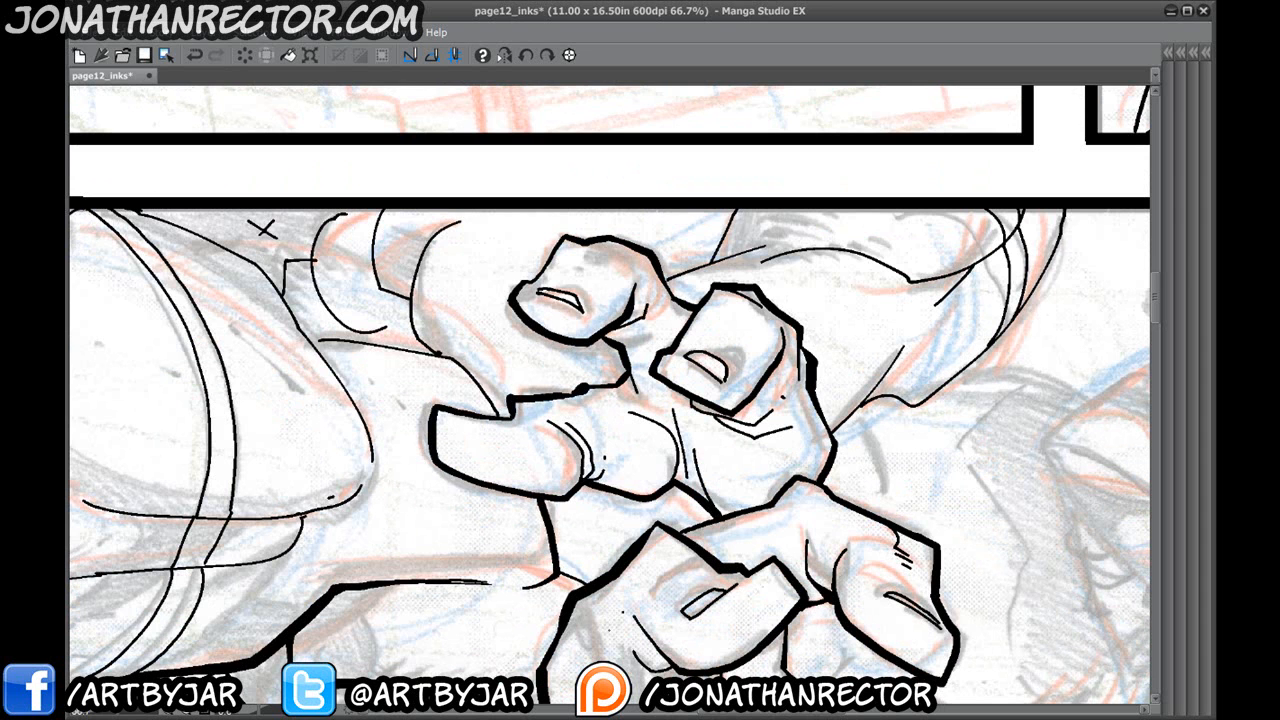
pyautogui.moveTo(604, 424); pyautogui.dragTo(717, 452)
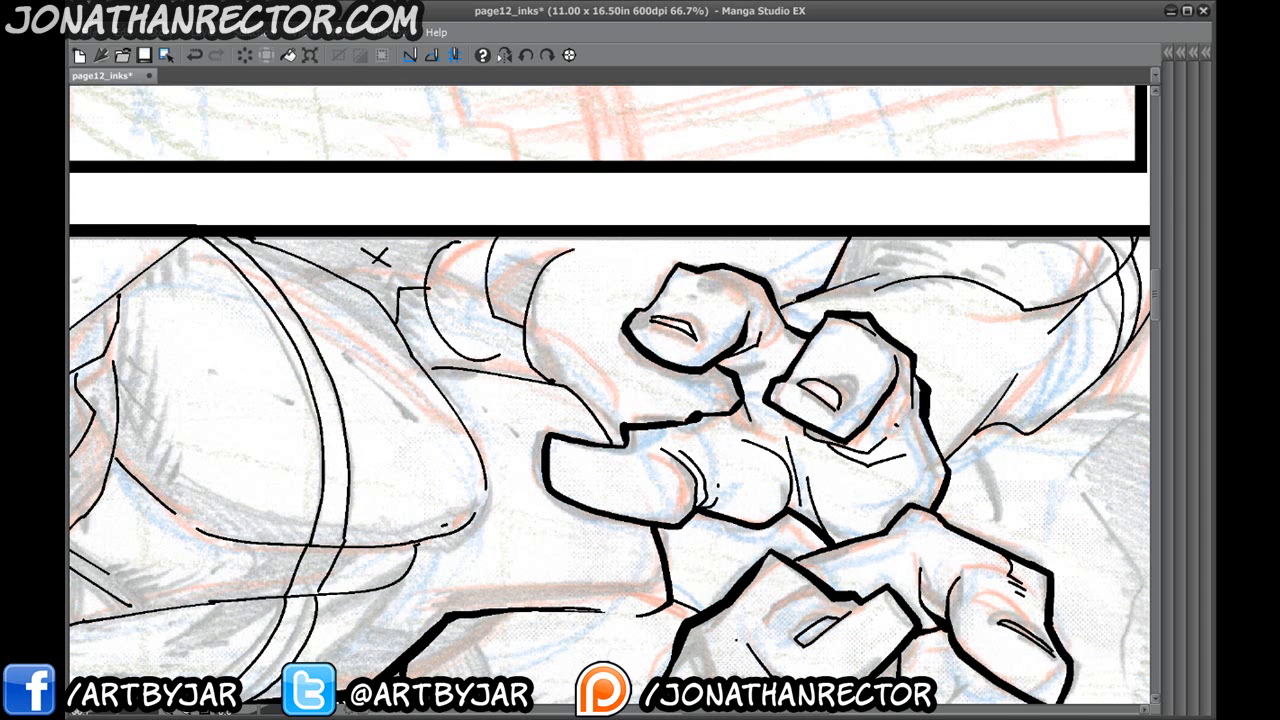
# Thicken the outer edge of the far form behind the raised fingers, down to where it meets the hand.
pyautogui.moveTo(853, 390); pyautogui.dragTo(675, 320)
pyautogui.moveTo(1002, 168)
pyautogui.mouseDown()
pyautogui.moveTo(967, 250)
pyautogui.moveTo(890, 338)
pyautogui.moveTo(773, 381)
pyautogui.mouseUp()
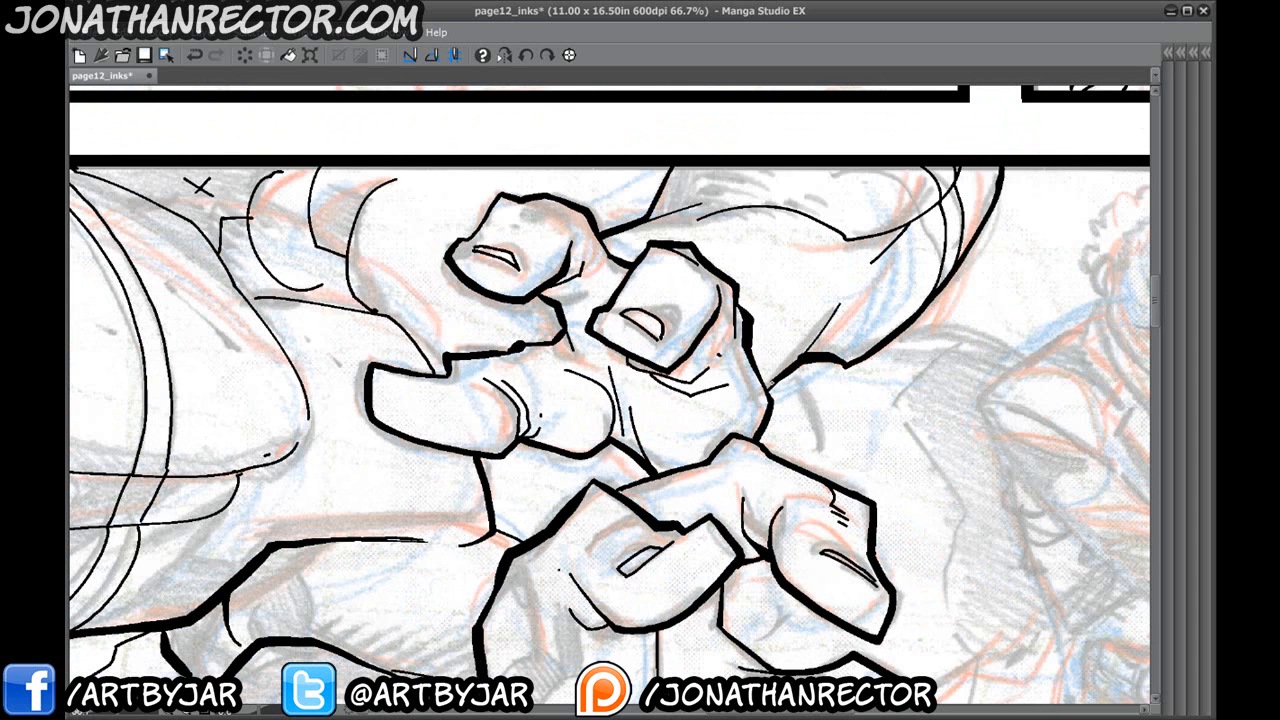
pyautogui.moveTo(828, 324); pyautogui.dragTo(765, 388)
pyautogui.click(784, 294)
pyautogui.moveTo(311, 558); pyautogui.dragTo(801, 438)
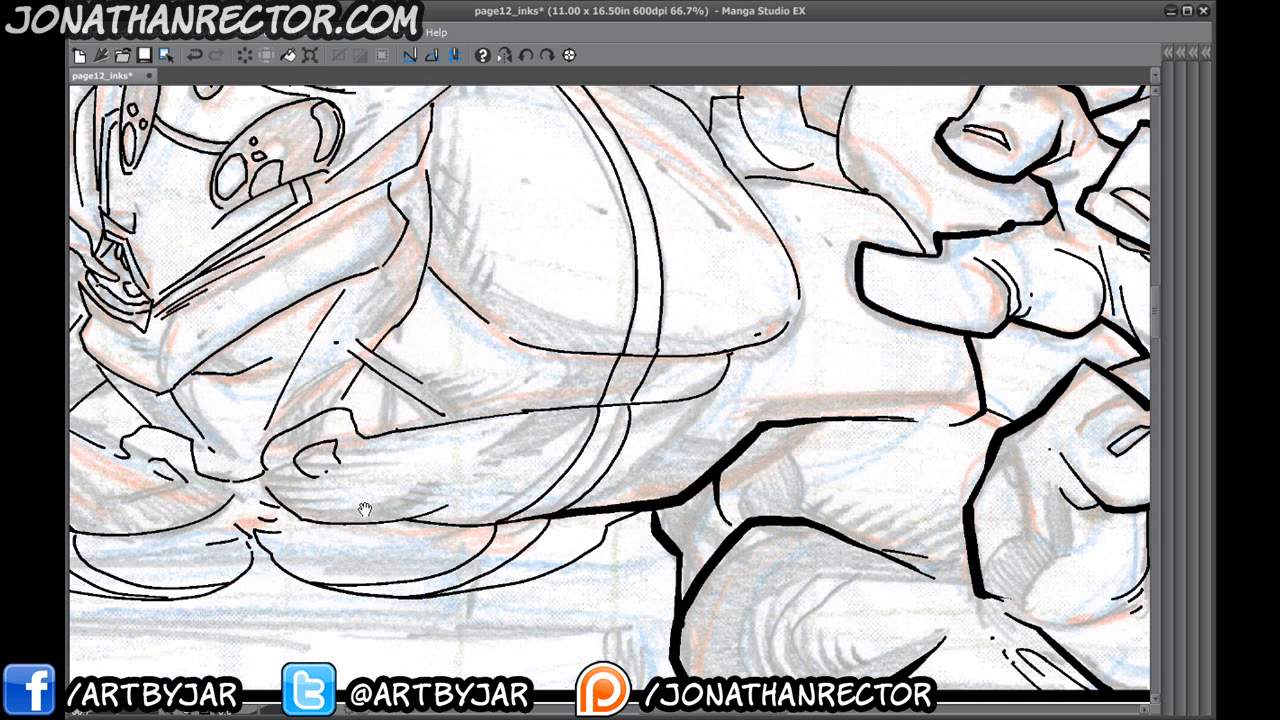
# Contour the overlapping curved edges between the large rounded form and the pointing finger, up to the panel's upper border.
pyautogui.moveTo(662, 150); pyautogui.dragTo(443, 292)
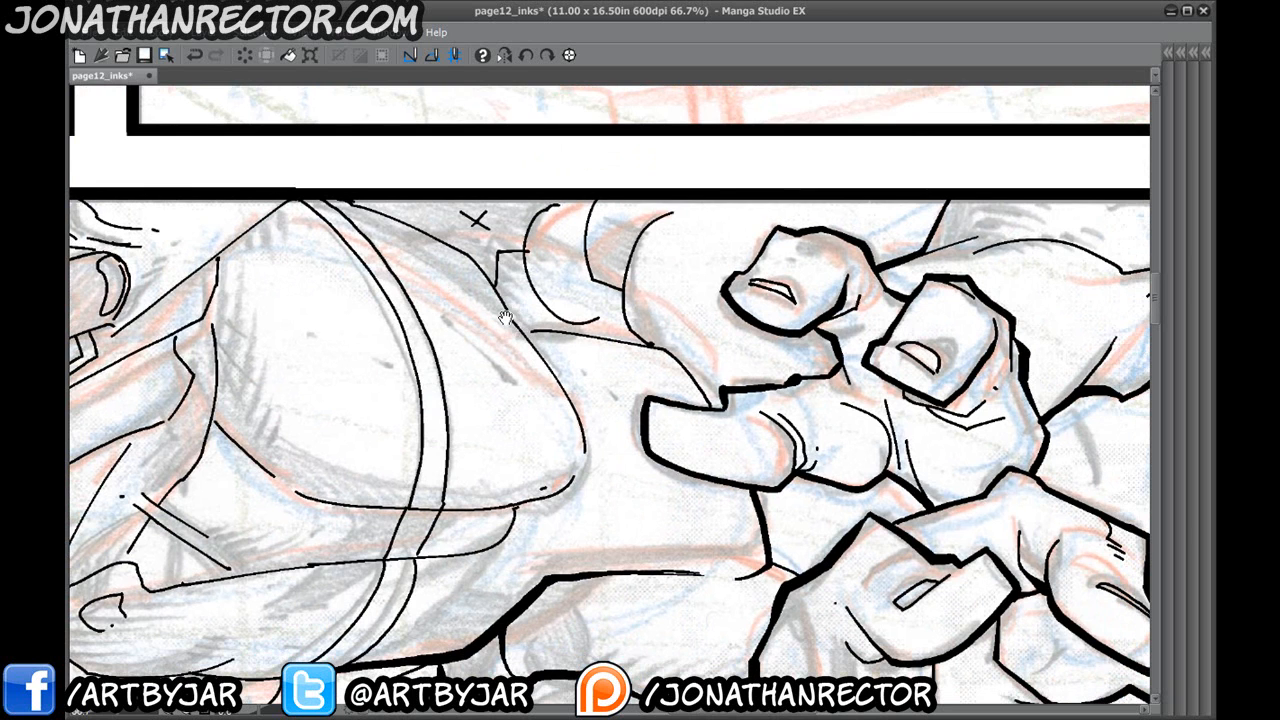
pyautogui.moveTo(525, 330)
pyautogui.mouseDown()
pyautogui.moveTo(650, 346)
pyautogui.moveTo(712, 408)
pyautogui.mouseUp()
pyautogui.moveTo(640, 236)
pyautogui.mouseDown()
pyautogui.moveTo(621, 322)
pyautogui.moveTo(646, 342)
pyautogui.mouseUp()
pyautogui.moveTo(586, 208)
pyautogui.mouseDown()
pyautogui.moveTo(596, 284)
pyautogui.moveTo(622, 290)
pyautogui.mouseUp()
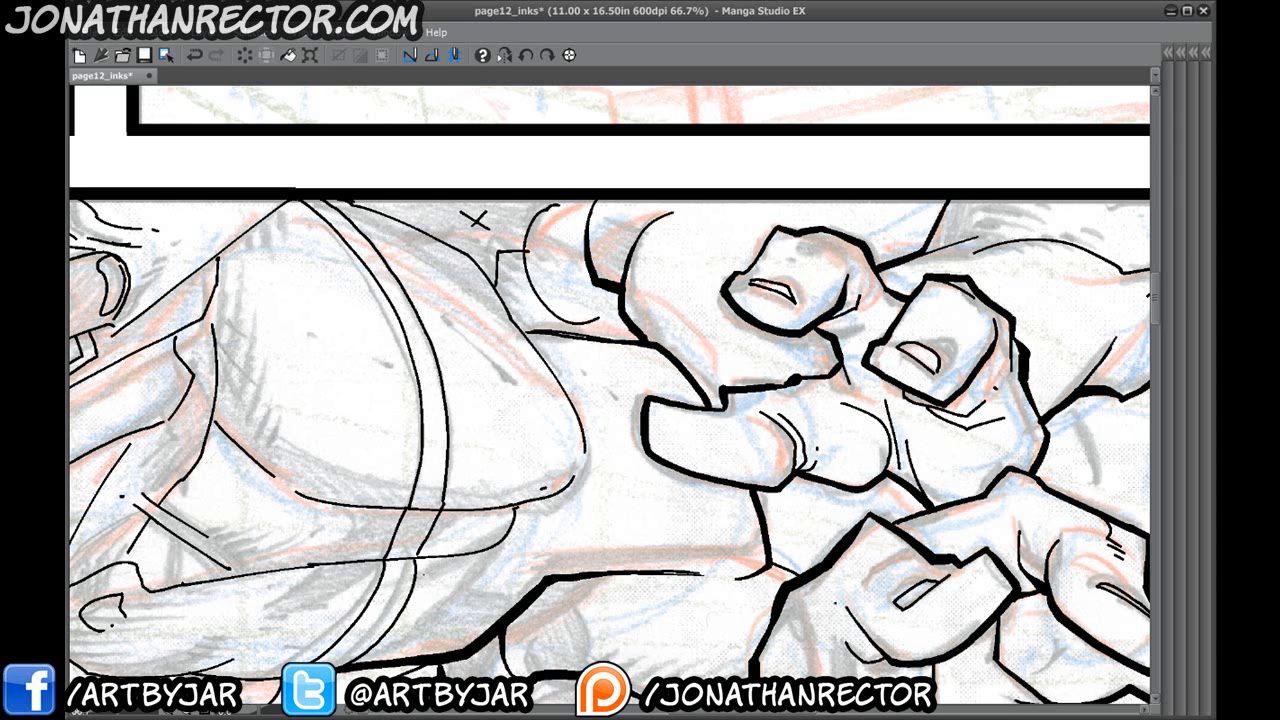
# Ink heavy contours along the left edge of the central figure's head and the underside of its chin.
pyautogui.moveTo(342, 535); pyautogui.dragTo(966, 531)
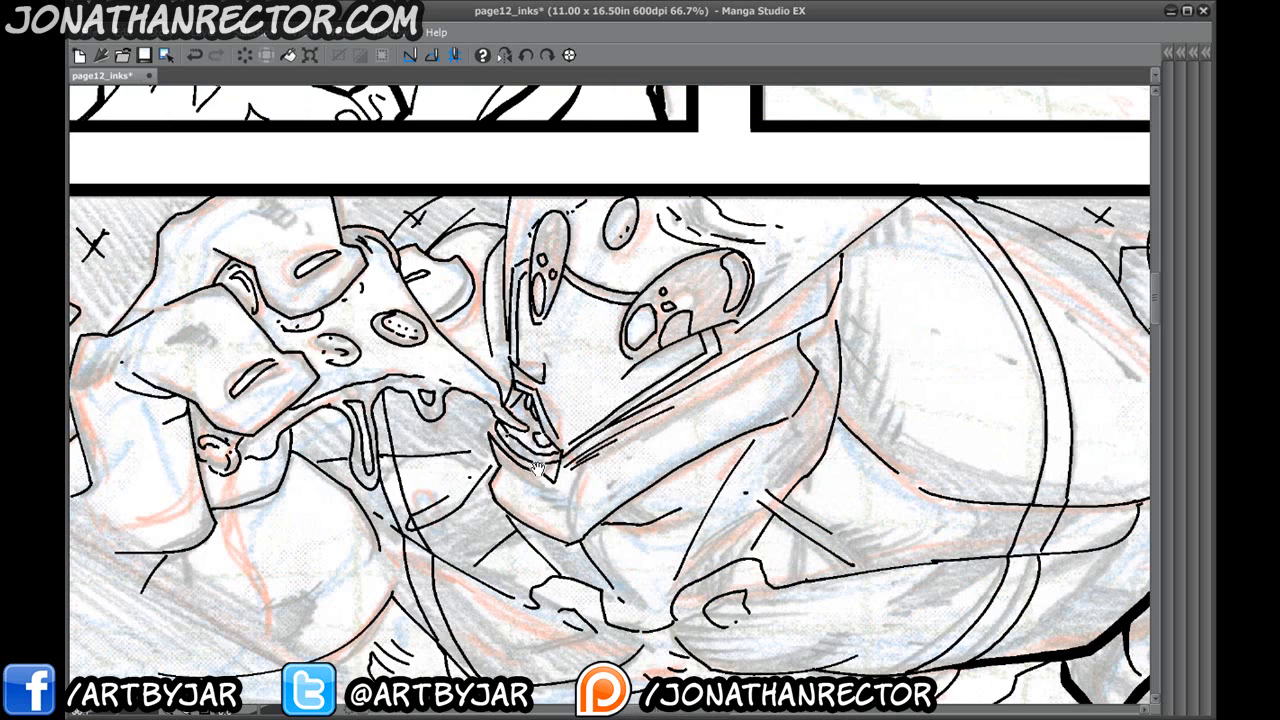
pyautogui.moveTo(538, 470); pyautogui.dragTo(686, 404)
pyautogui.moveTo(636, 279); pyautogui.dragTo(638, 395)
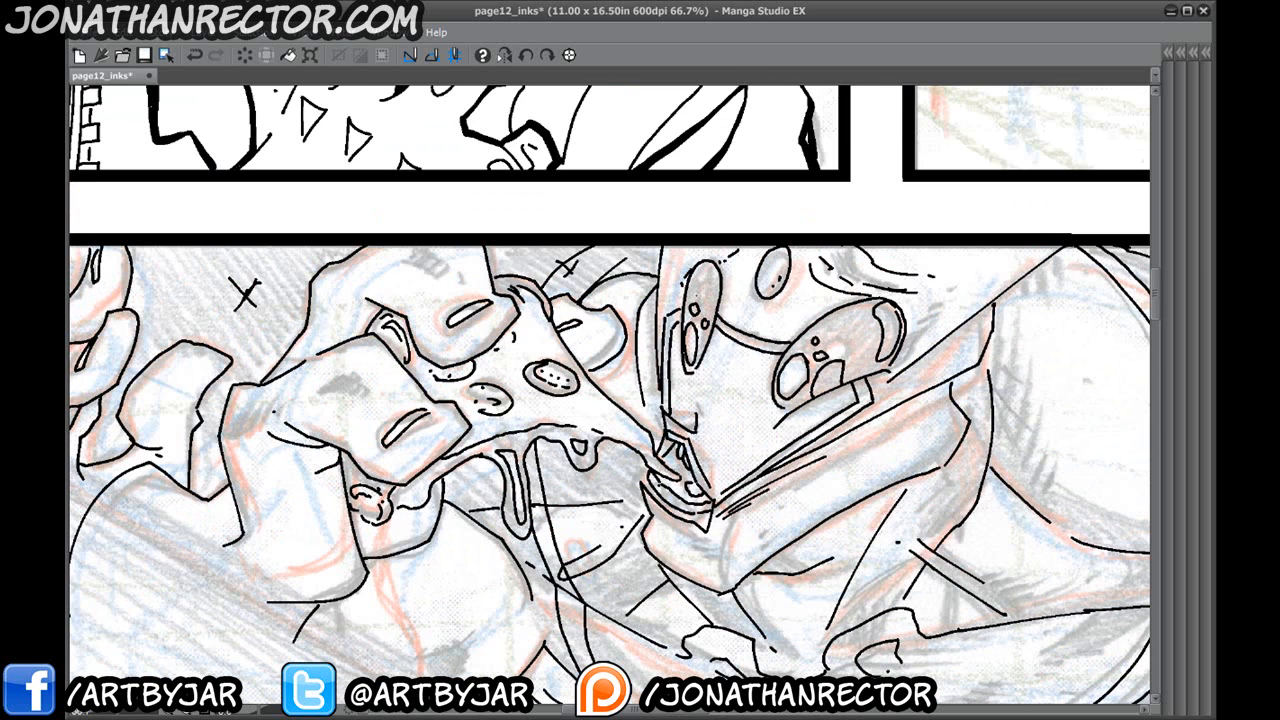
pyautogui.moveTo(660, 246)
pyautogui.mouseDown()
pyautogui.moveTo(638, 334)
pyautogui.moveTo(648, 428)
pyautogui.mouseUp()
pyautogui.scroll(-2, 630, 508)
pyautogui.moveTo(640, 362); pyautogui.dragTo(649, 412)
pyautogui.hotkey('ctrl', 'z')
pyautogui.moveTo(760, 420); pyautogui.dragTo(567, 397)
pyautogui.moveTo(443, 390)
pyautogui.mouseDown()
pyautogui.moveTo(466, 436)
pyautogui.moveTo(524, 468)
pyautogui.mouseUp()
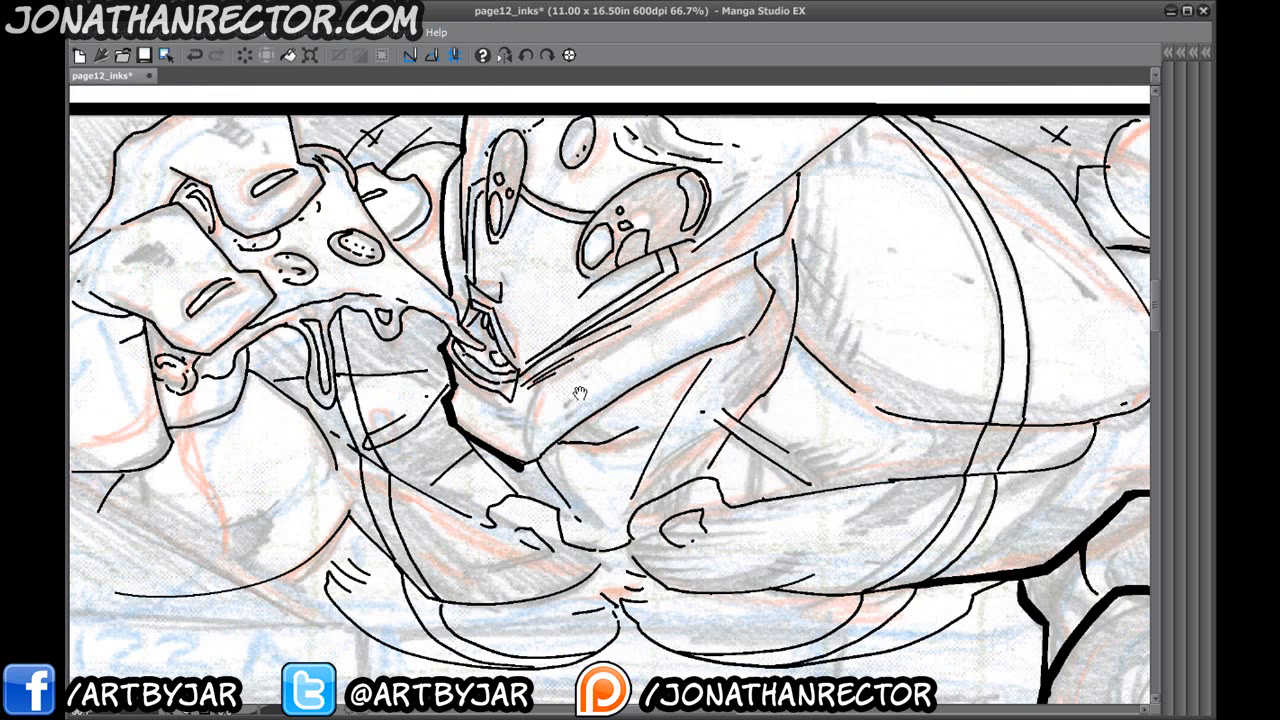
# Ink a heavy contour along the underside of the central figure's jaw and up its right side to the panel's upper border.
pyautogui.moveTo(581, 393); pyautogui.dragTo(702, 378)
pyautogui.moveTo(888, 286)
pyautogui.mouseDown()
pyautogui.moveTo(866, 324)
pyautogui.moveTo(738, 380)
pyautogui.moveTo(641, 451)
pyautogui.mouseUp()
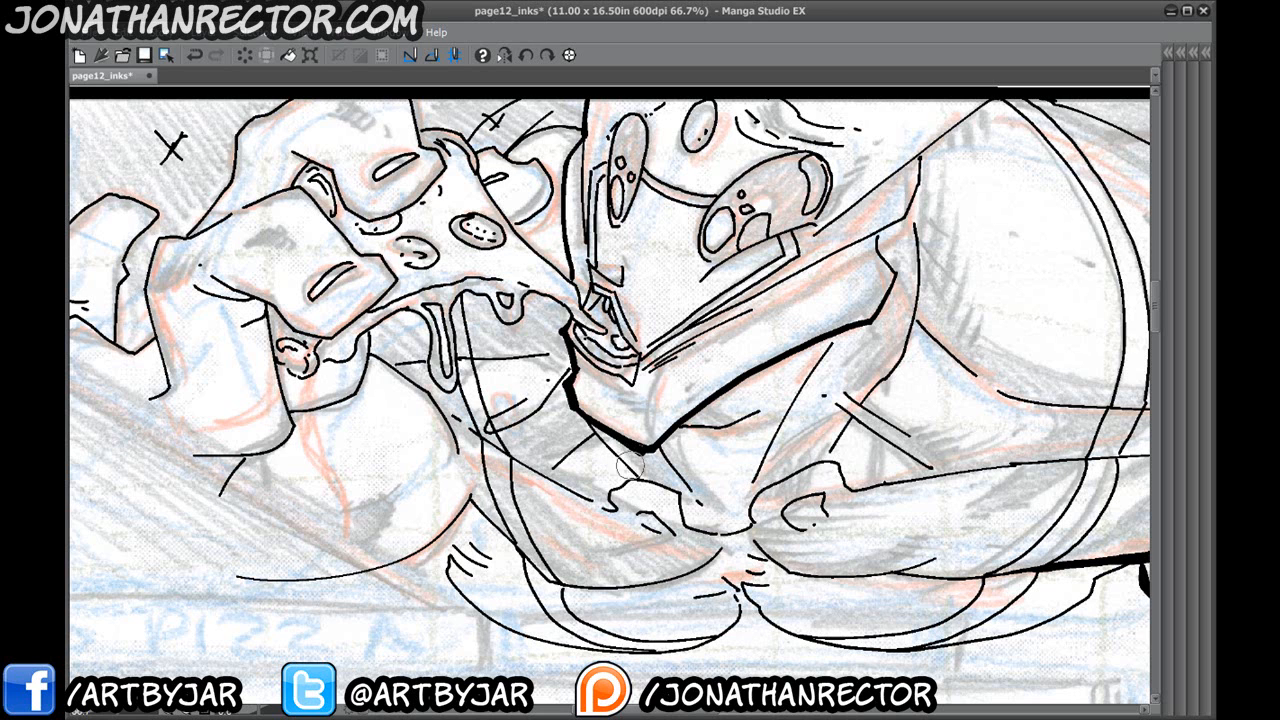
pyautogui.moveTo(649, 450); pyautogui.dragTo(608, 434)
pyautogui.scroll(3, 610, 400)
pyautogui.moveTo(914, 286)
pyautogui.mouseDown()
pyautogui.moveTo(892, 356)
pyautogui.moveTo(868, 382)
pyautogui.moveTo(888, 406)
pyautogui.mouseUp()
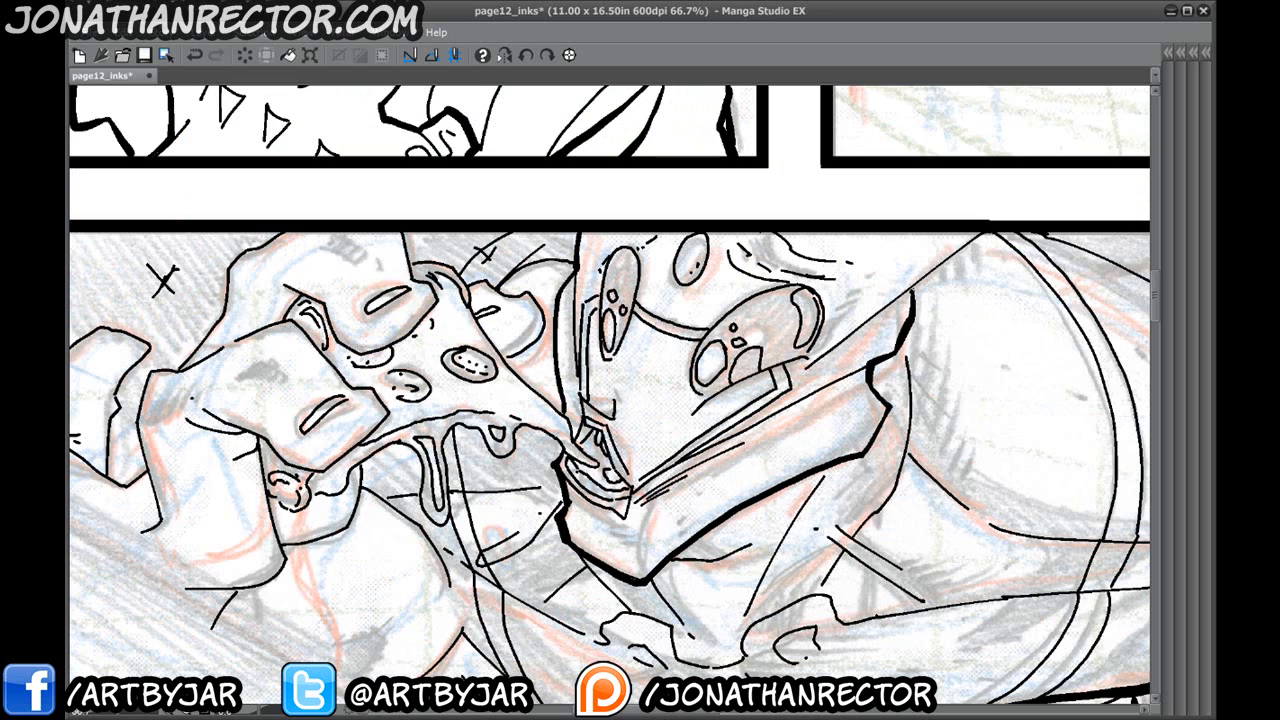
pyautogui.moveTo(912, 290); pyautogui.dragTo(986, 226)
# Ink heavy contours around the lower bent finger of the hand holding the pizza, its outer edge and the wrist below.
pyautogui.moveTo(262, 556); pyautogui.dragTo(680, 494)
pyautogui.moveTo(562, 316)
pyautogui.mouseDown()
pyautogui.moveTo(554, 362)
pyautogui.moveTo(574, 462)
pyautogui.moveTo(552, 476)
pyautogui.mouseUp()
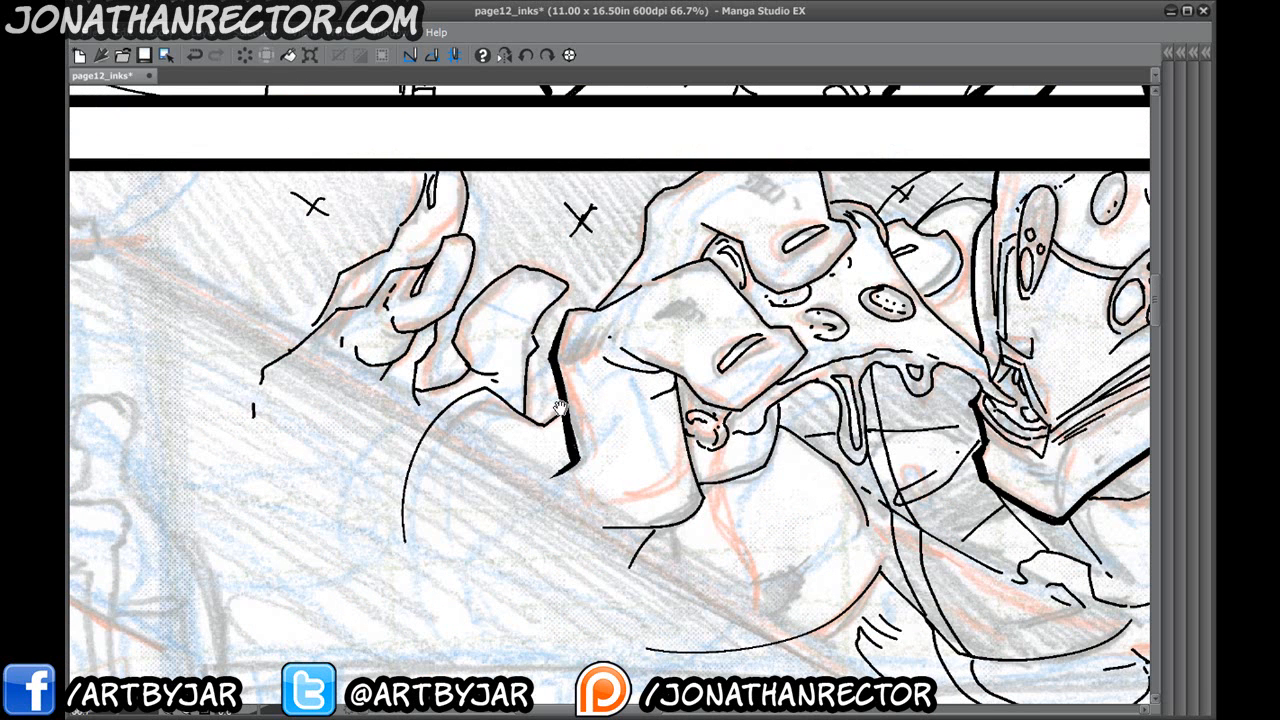
pyautogui.moveTo(560, 408); pyautogui.dragTo(438, 505)
pyautogui.moveTo(446, 411)
pyautogui.mouseDown()
pyautogui.moveTo(582, 353)
pyautogui.moveTo(684, 452)
pyautogui.mouseUp()
pyautogui.moveTo(504, 446)
pyautogui.mouseDown()
pyautogui.moveTo(620, 512)
pyautogui.moveTo(685, 455)
pyautogui.mouseUp()
pyautogui.moveTo(469, 520); pyautogui.dragTo(520, 342)
pyautogui.moveTo(605, 292)
pyautogui.mouseDown()
pyautogui.moveTo(632, 418)
pyautogui.moveTo(580, 452)
pyautogui.moveTo(550, 515)
pyautogui.mouseUp()
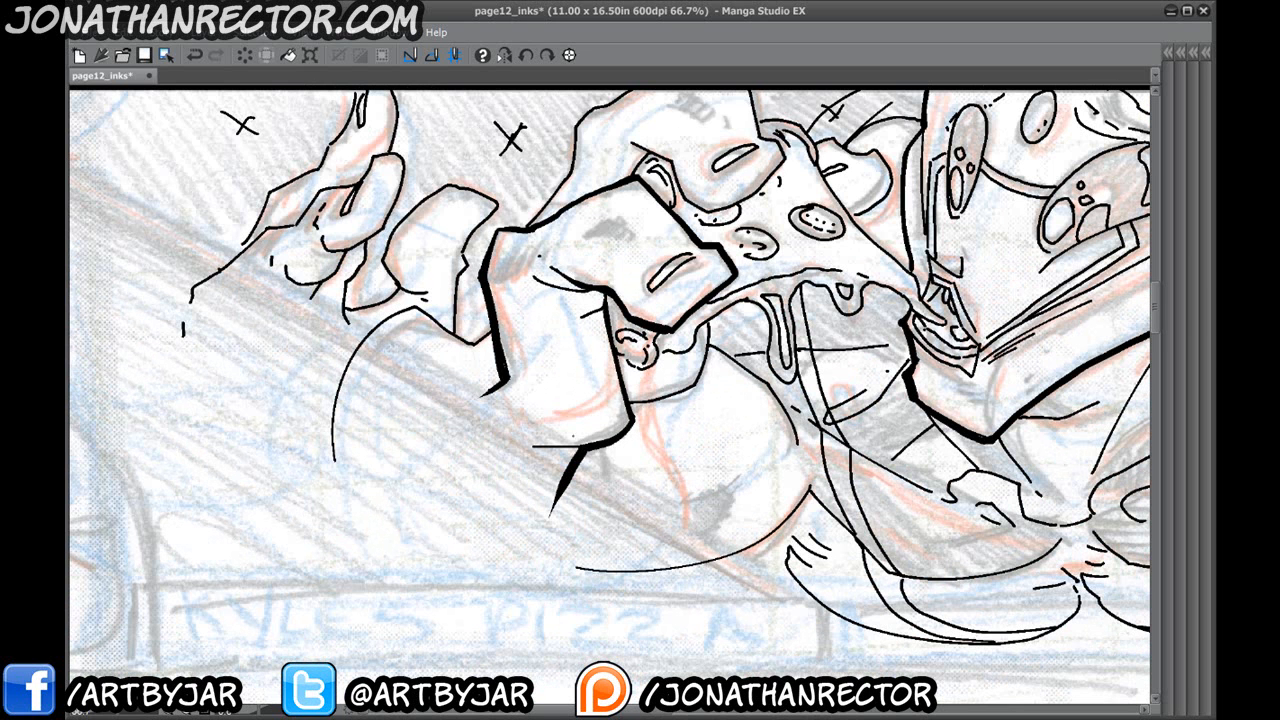
# Contour the form beneath the bent finger and the lower edge of the pizza slice, including its dripping cheese.
pyautogui.moveTo(628, 402)
pyautogui.mouseDown()
pyautogui.moveTo(698, 375)
pyautogui.moveTo(710, 322)
pyautogui.mouseUp()
pyautogui.moveTo(655, 353)
pyautogui.mouseDown()
pyautogui.moveTo(575, 448)
pyautogui.moveTo(638, 432)
pyautogui.moveTo(662, 396)
pyautogui.moveTo(700, 382)
pyautogui.moveTo(722, 464)
pyautogui.moveTo(742, 466)
pyautogui.mouseUp()
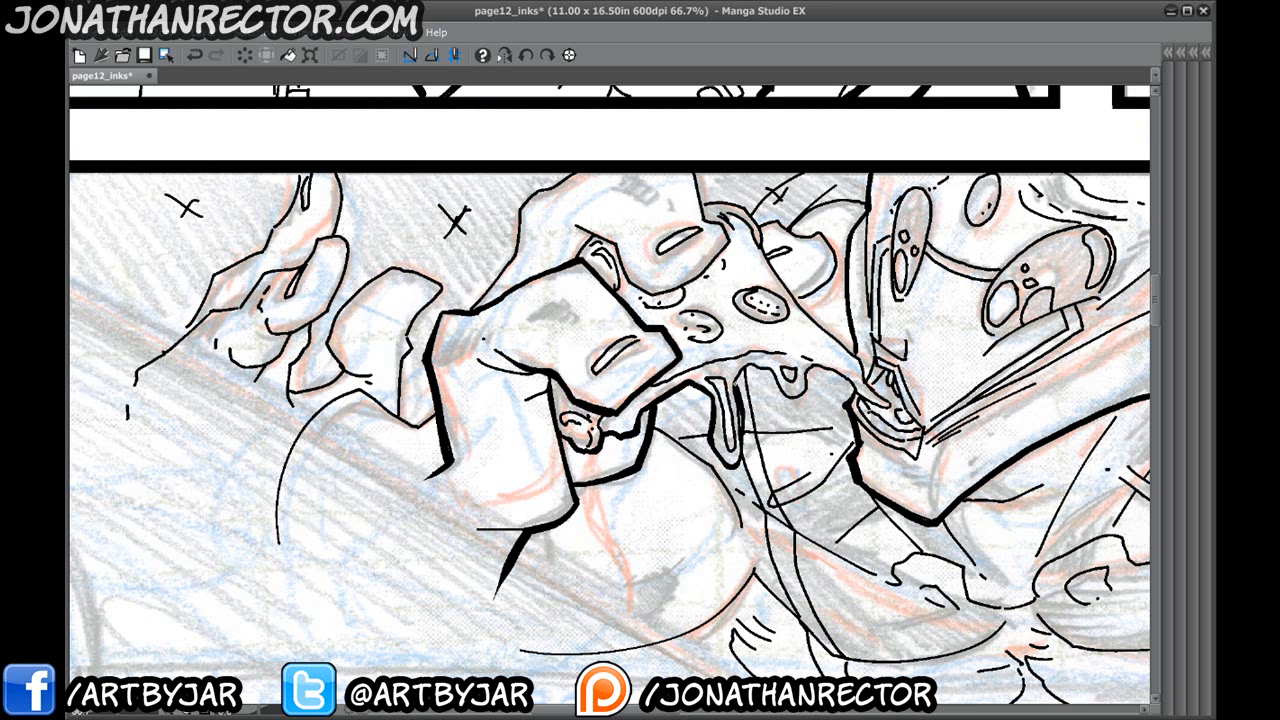
pyautogui.moveTo(743, 454)
pyautogui.mouseDown()
pyautogui.moveTo(738, 382)
pyautogui.moveTo(760, 362)
pyautogui.moveTo(790, 398)
pyautogui.moveTo(812, 368)
pyautogui.moveTo(894, 409)
pyautogui.mouseUp()
pyautogui.moveTo(685, 389); pyautogui.dragTo(697, 462)
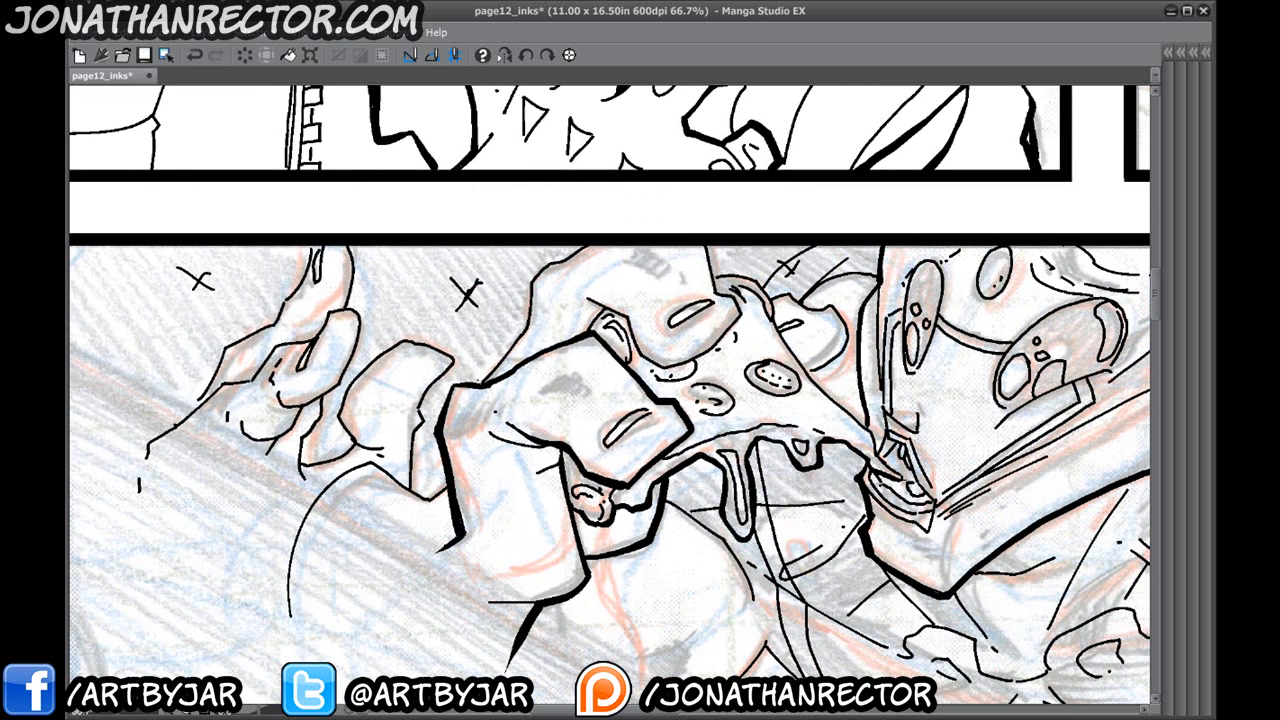
# Ink heavy contours around the upper finger gripping the pizza and down the slice's right edge.
pyautogui.moveTo(482, 385)
pyautogui.mouseDown()
pyautogui.moveTo(525, 333)
pyautogui.moveTo(534, 275)
pyautogui.mouseUp()
pyautogui.hotkey('ctrl', 'z')
pyautogui.moveTo(482, 385)
pyautogui.mouseDown()
pyautogui.moveTo(515, 368)
pyautogui.moveTo(525, 282)
pyautogui.moveTo(592, 244)
pyautogui.mouseUp()
pyautogui.moveTo(703, 243)
pyautogui.mouseDown()
pyautogui.moveTo(716, 298)
pyautogui.moveTo(742, 320)
pyautogui.moveTo(656, 362)
pyautogui.moveTo(585, 298)
pyautogui.moveTo(586, 330)
pyautogui.mouseUp()
pyautogui.moveTo(709, 276)
pyautogui.mouseDown()
pyautogui.moveTo(752, 280)
pyautogui.moveTo(790, 350)
pyautogui.moveTo(868, 431)
pyautogui.mouseUp()
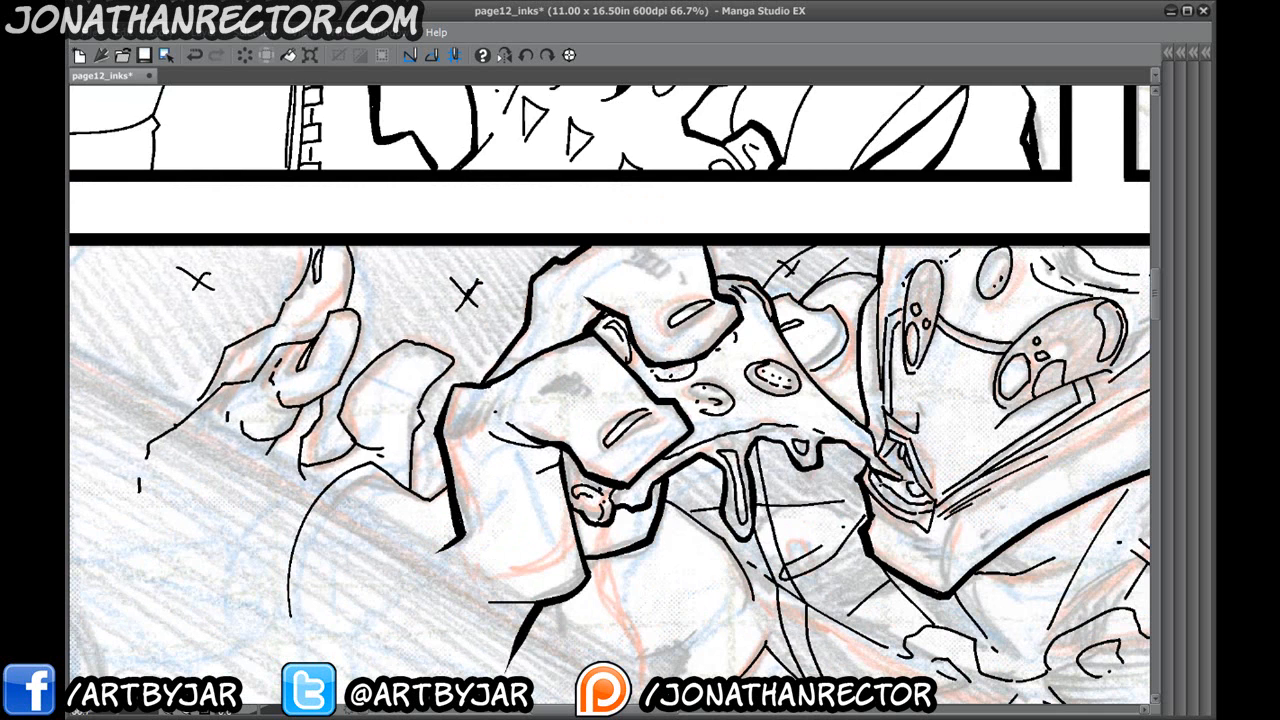
# Thicken the upper and lower edges of the large rounded form beneath the pizza-holding hand.
pyautogui.moveTo(608, 593); pyautogui.dragTo(600, 442)
pyautogui.moveTo(741, 431)
pyautogui.mouseDown()
pyautogui.moveTo(717, 386)
pyautogui.moveTo(657, 348)
pyautogui.mouseUp()
pyautogui.moveTo(406, 504); pyautogui.dragTo(382, 434)
pyautogui.moveTo(490, 503)
pyautogui.mouseDown()
pyautogui.moveTo(564, 508)
pyautogui.moveTo(676, 479)
pyautogui.moveTo(735, 428)
pyautogui.mouseUp()
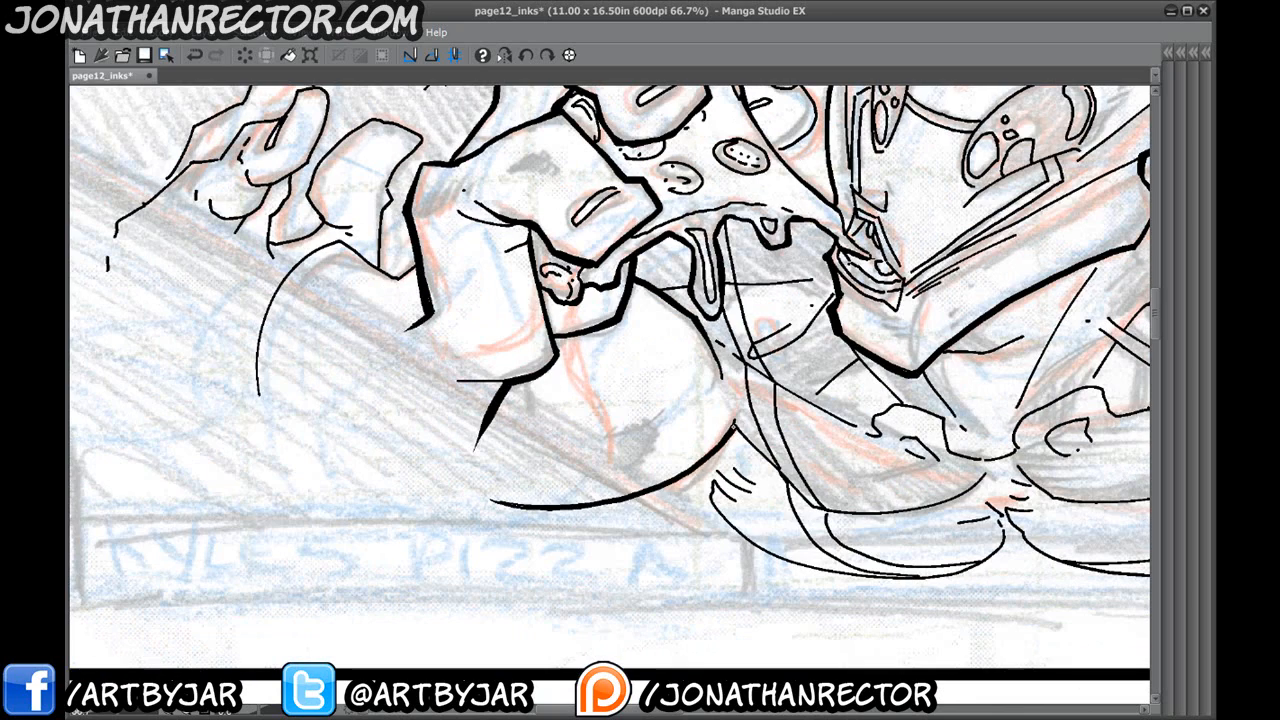
# Ink heavy contours around the raised fingers at the panel's far left and the curved edge of the form below them.
pyautogui.moveTo(553, 439)
pyautogui.mouseDown()
pyautogui.moveTo(303, 312)
pyautogui.moveTo(376, 453)
pyautogui.moveTo(680, 590)
pyautogui.mouseUp()
pyautogui.moveTo(371, 454)
pyautogui.mouseDown()
pyautogui.moveTo(360, 326)
pyautogui.moveTo(471, 523)
pyautogui.moveTo(676, 545)
pyautogui.mouseUp()
pyautogui.moveTo(612, 390)
pyautogui.mouseDown()
pyautogui.moveTo(802, 264)
pyautogui.moveTo(806, 312)
pyautogui.moveTo(700, 440)
pyautogui.mouseUp()
pyautogui.moveTo(622, 372)
pyautogui.mouseDown()
pyautogui.moveTo(676, 308)
pyautogui.moveTo(718, 284)
pyautogui.moveTo(765, 198)
pyautogui.moveTo(796, 250)
pyautogui.moveTo(790, 264)
pyautogui.mouseUp()
pyautogui.moveTo(781, 391)
pyautogui.mouseDown()
pyautogui.moveTo(733, 367)
pyautogui.moveTo(700, 370)
pyautogui.moveTo(699, 420)
pyautogui.mouseUp()
pyautogui.moveTo(808, 416)
pyautogui.mouseDown()
pyautogui.moveTo(850, 280)
pyautogui.moveTo(790, 276)
pyautogui.moveTo(742, 330)
pyautogui.moveTo(752, 376)
pyautogui.moveTo(700, 397)
pyautogui.mouseUp()
pyautogui.moveTo(688, 540)
pyautogui.mouseDown()
pyautogui.moveTo(706, 446)
pyautogui.moveTo(760, 394)
pyautogui.moveTo(836, 434)
pyautogui.moveTo(840, 420)
pyautogui.mouseUp()
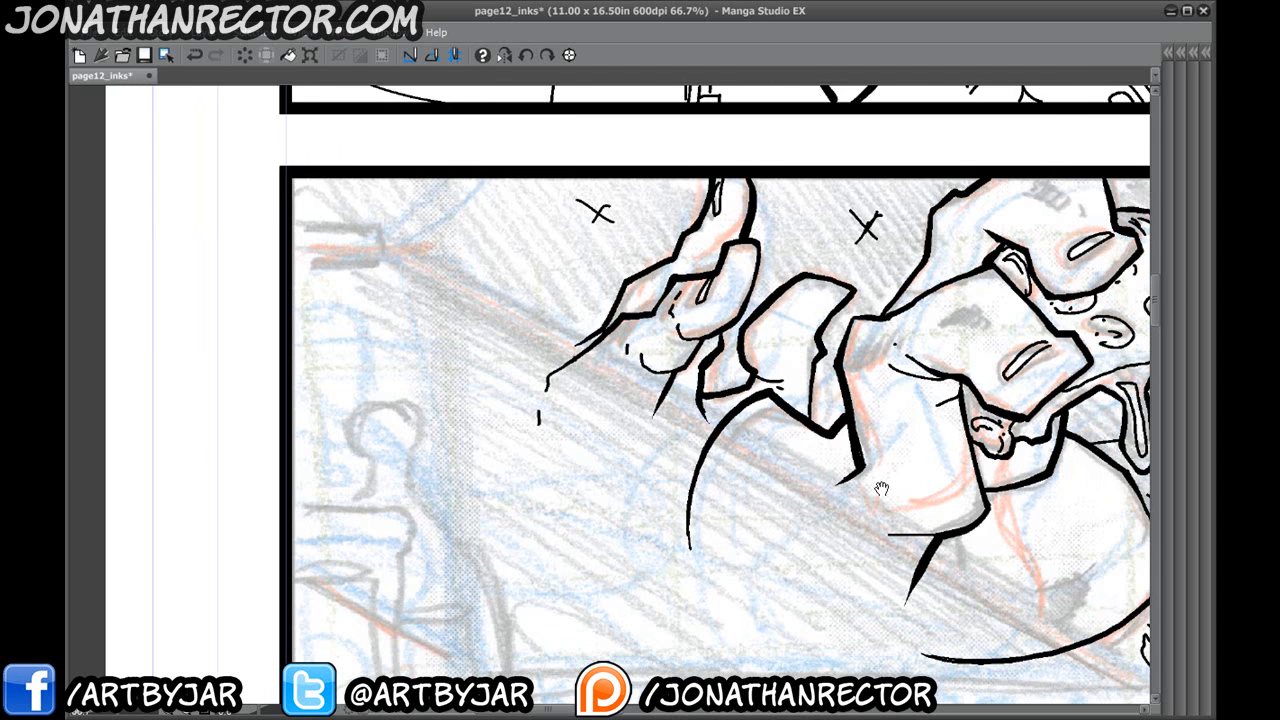
# Thicken the outer edge of the central figure's large rounded shoulder up to the panel's upper border.
pyautogui.moveTo(905, 477); pyautogui.dragTo(487, 480)
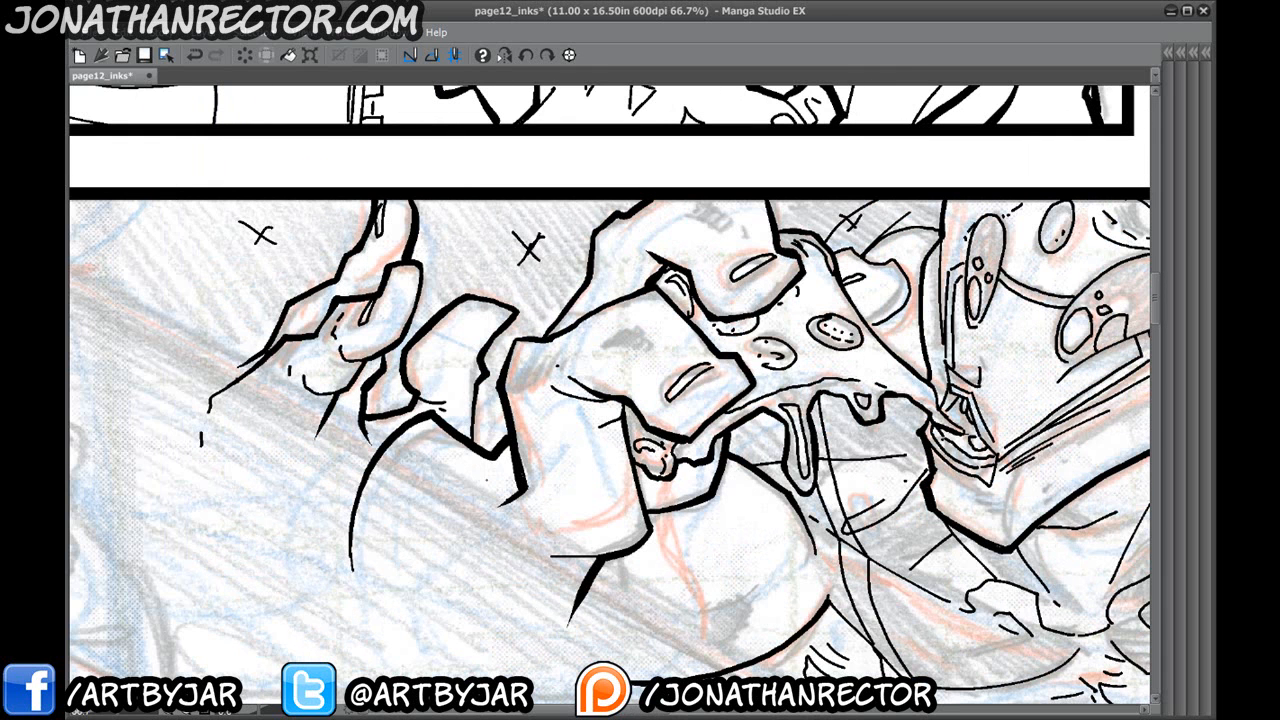
pyautogui.scroll(-2, 179, 498)
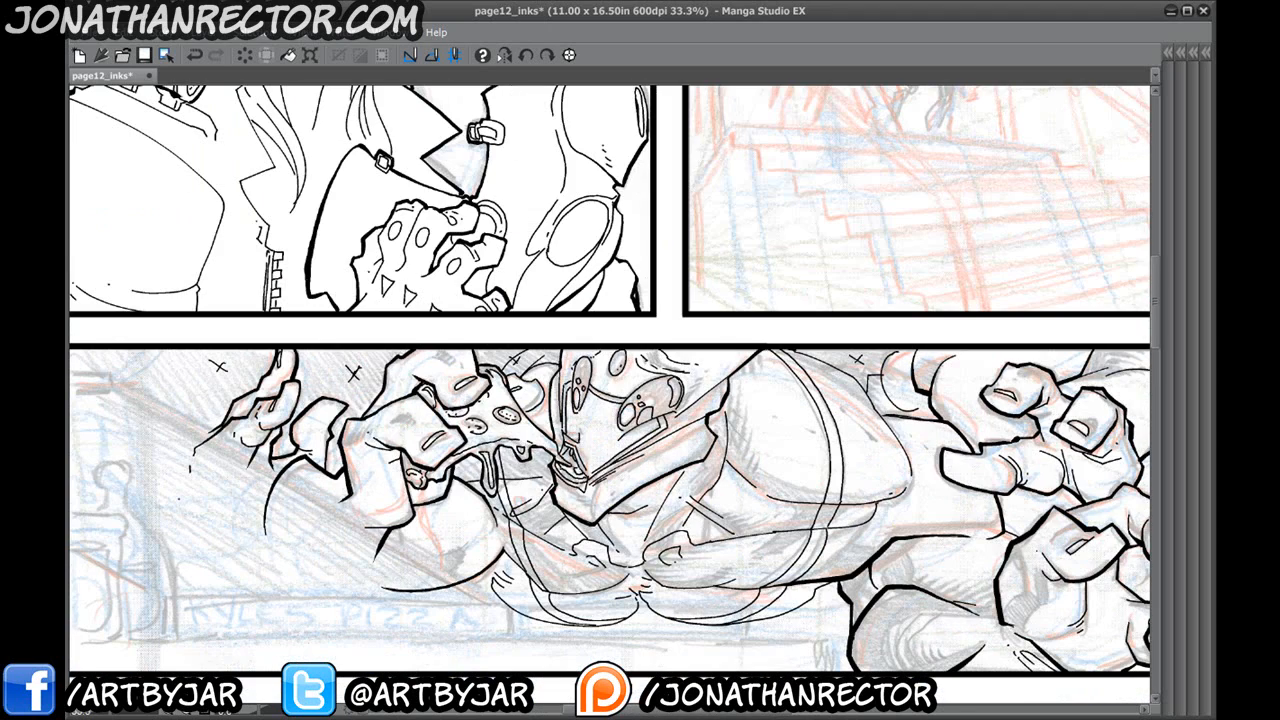
pyautogui.scroll(2, 179, 498)
pyautogui.moveTo(1060, 330); pyautogui.dragTo(594, 356)
pyautogui.moveTo(866, 241); pyautogui.dragTo(682, 335)
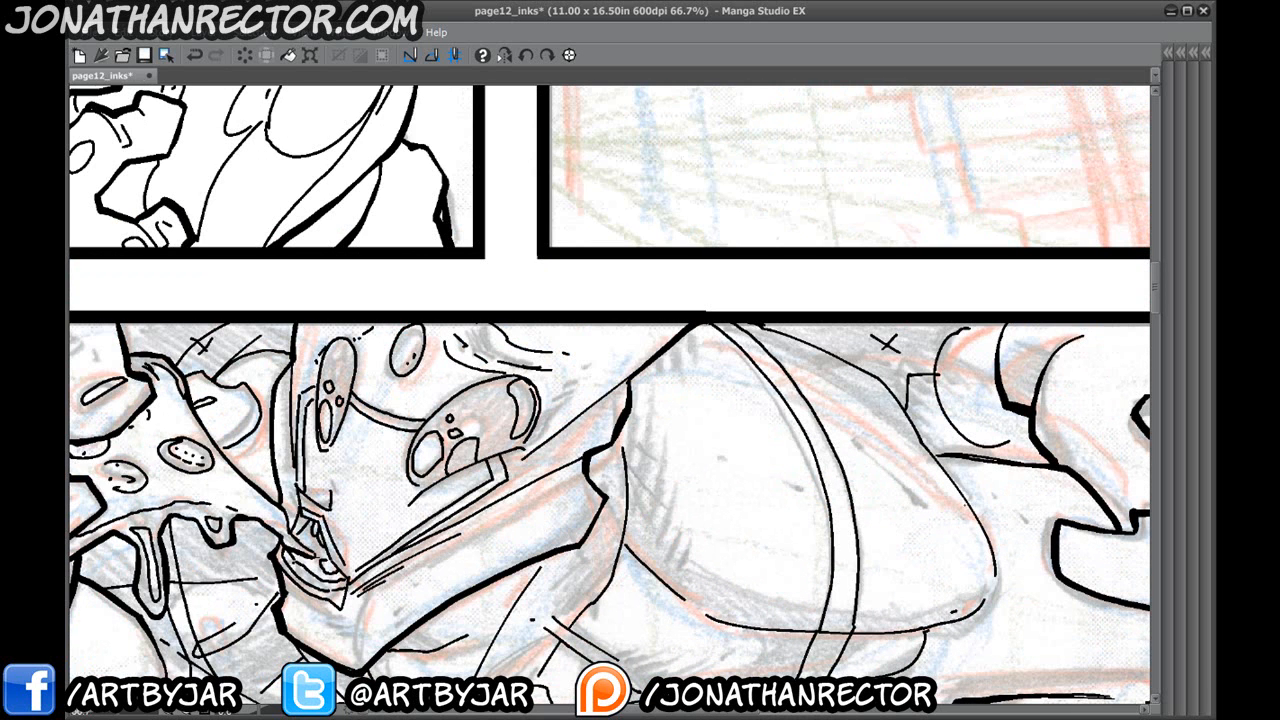
pyautogui.moveTo(981, 527); pyautogui.dragTo(918, 432)
pyautogui.hotkey('ctrl', 'z')
pyautogui.moveTo(984, 531)
pyautogui.mouseDown()
pyautogui.moveTo(885, 390)
pyautogui.moveTo(762, 324)
pyautogui.moveTo(705, 323)
pyautogui.mouseUp()
# Ink a heavy contour along the central figure's bottom edge, from the left rounded form to the large foreground hand.
pyautogui.moveTo(542, 541); pyautogui.dragTo(574, 434)
pyautogui.moveTo(333, 666); pyautogui.dragTo(428, 420)
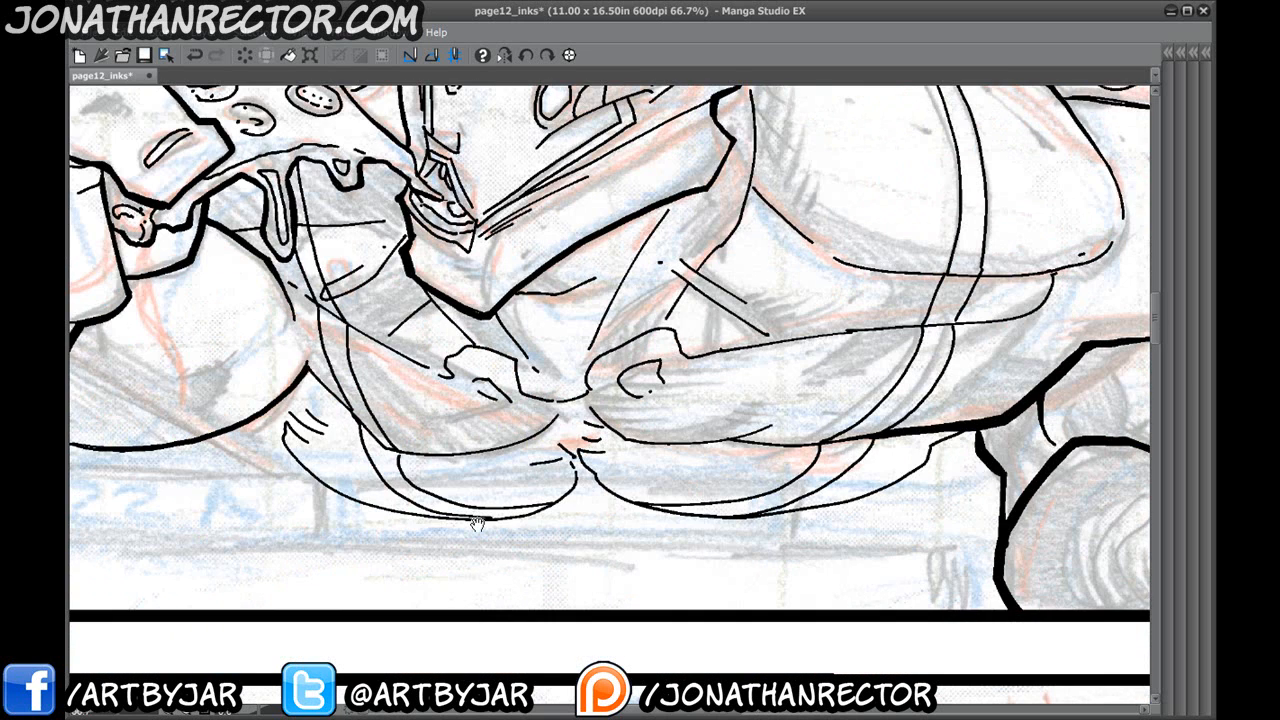
pyautogui.moveTo(399, 529); pyautogui.dragTo(484, 489)
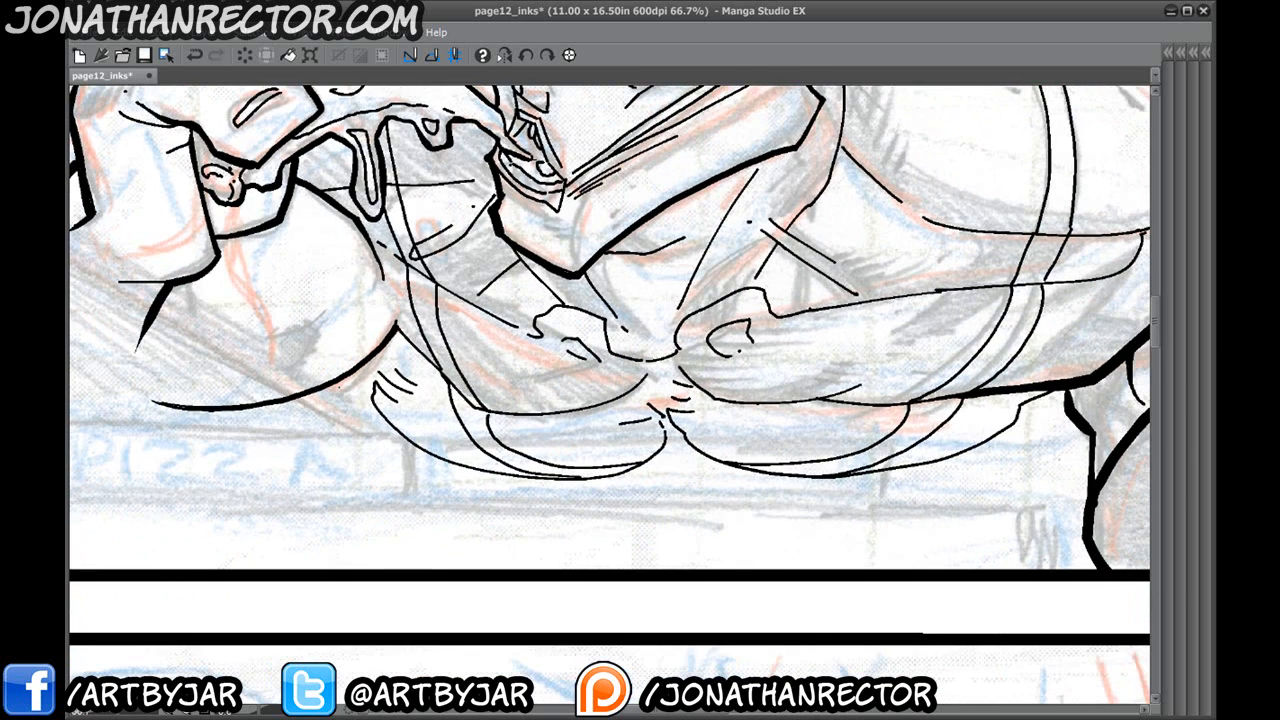
pyautogui.moveTo(312, 388)
pyautogui.mouseDown()
pyautogui.moveTo(364, 405)
pyautogui.moveTo(423, 451)
pyautogui.moveTo(596, 481)
pyautogui.moveTo(876, 470)
pyautogui.moveTo(988, 440)
pyautogui.moveTo(1045, 390)
pyautogui.mouseUp()
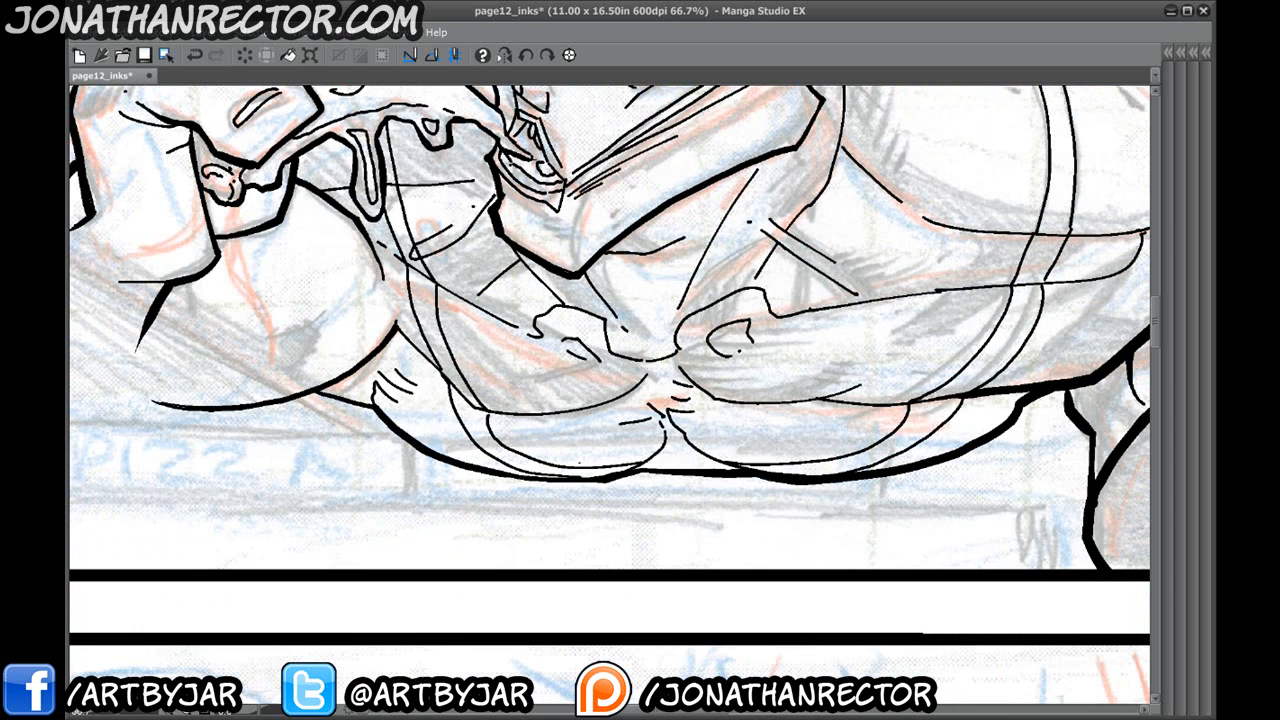
pyautogui.moveTo(604, 426); pyautogui.dragTo(352, 437)
pyautogui.moveTo(918, 408); pyautogui.dragTo(268, 362)
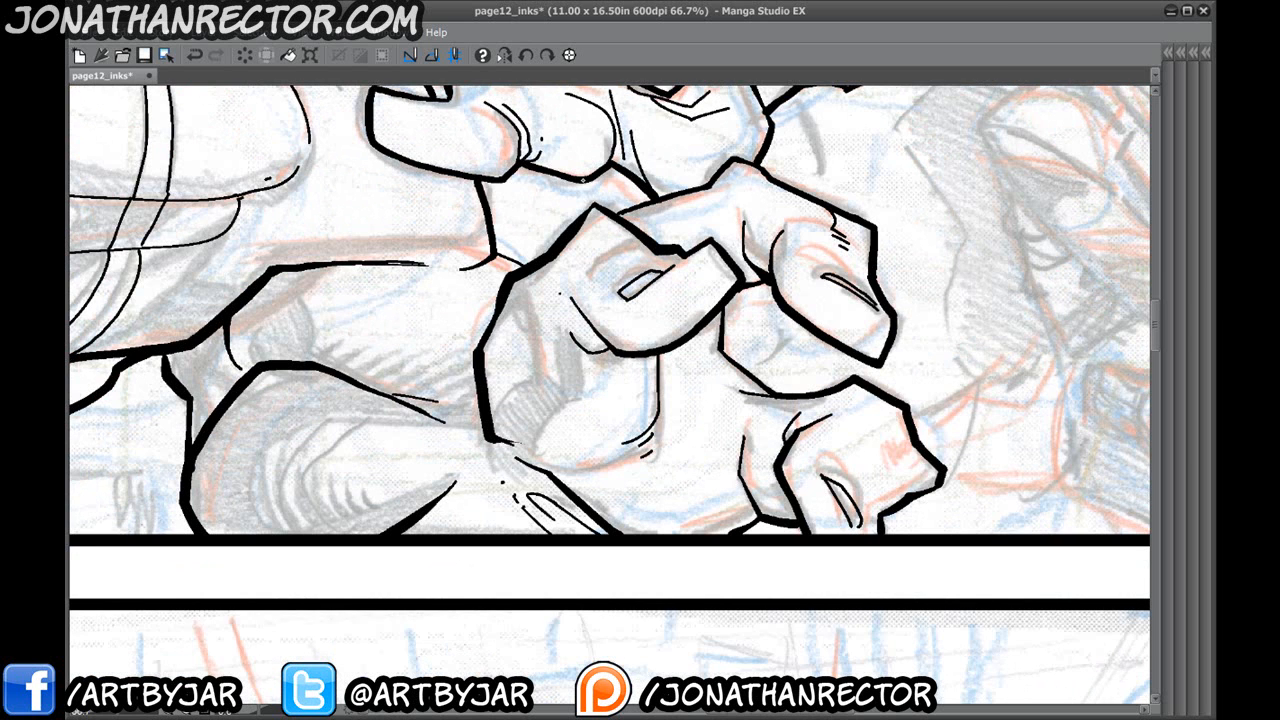
pyautogui.moveTo(822, 291); pyautogui.dragTo(540, 403)
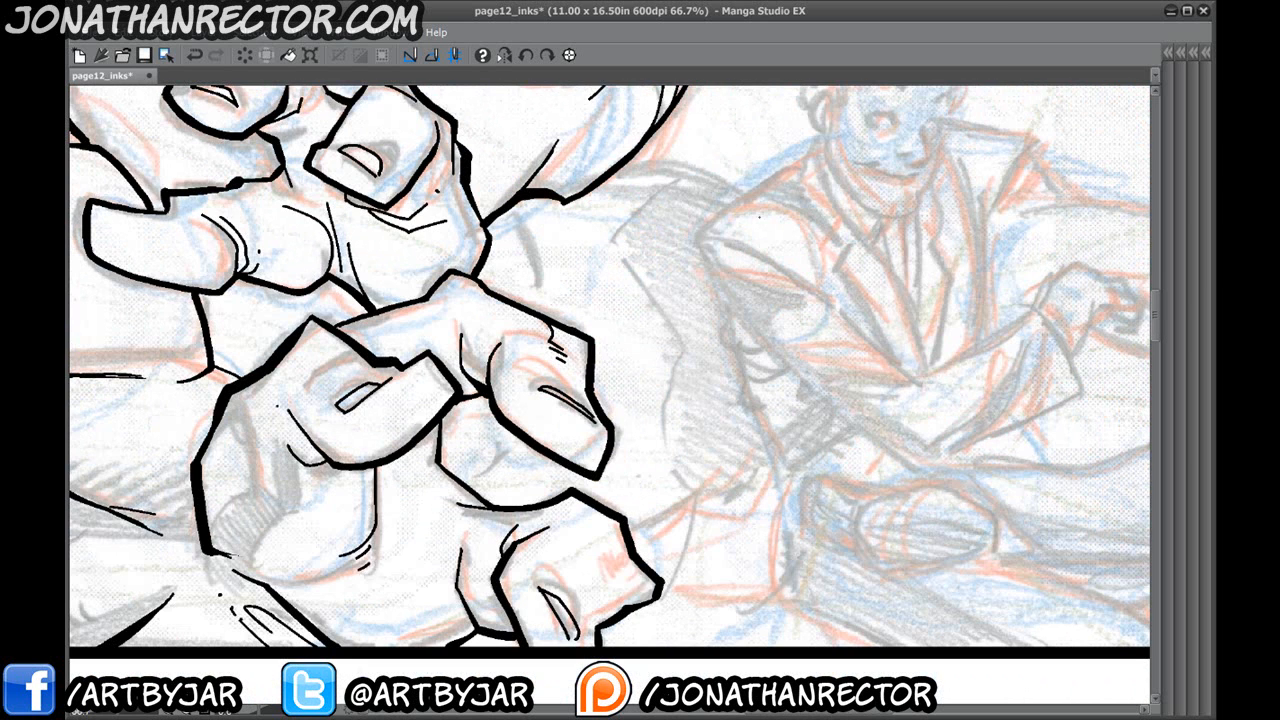
pyautogui.moveTo(746, 206)
pyautogui.mouseDown()
pyautogui.moveTo(790, 245)
pyautogui.moveTo(865, 362)
pyautogui.moveTo(825, 385)
pyautogui.moveTo(757, 323)
pyautogui.moveTo(710, 246)
pyautogui.mouseUp()
pyautogui.moveTo(830, 350)
pyautogui.mouseDown()
pyautogui.moveTo(856, 362)
pyautogui.moveTo(832, 352)
pyautogui.mouseUp()
pyautogui.moveTo(788, 314); pyautogui.dragTo(816, 310)
pyautogui.moveTo(791, 324); pyautogui.dragTo(821, 320)
pyautogui.moveTo(756, 270); pyautogui.dragTo(782, 252)
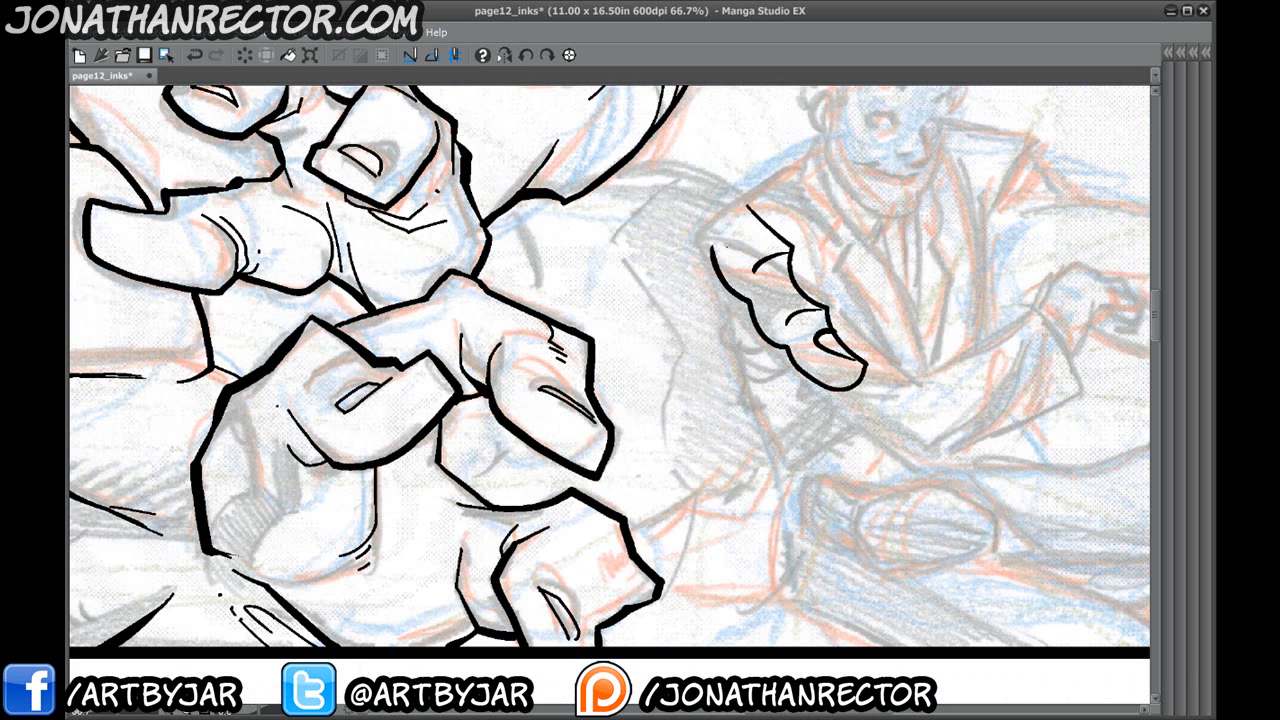
pyautogui.hotkey('ctrl', 'z')
pyautogui.hotkey('ctrl', 'z')
pyautogui.hotkey('ctrl', 'z')
pyautogui.hotkey('ctrl', 'z')
pyautogui.hotkey('ctrl', 'z')
pyautogui.hotkey('ctrl', 'z')
pyautogui.hotkey('ctrl', 'z')
pyautogui.moveTo(752, 222)
pyautogui.mouseDown()
pyautogui.moveTo(802, 262)
pyautogui.moveTo(888, 378)
pyautogui.moveTo(804, 392)
pyautogui.mouseUp()
pyautogui.moveTo(820, 372)
pyautogui.mouseDown()
pyautogui.moveTo(870, 376)
pyautogui.moveTo(768, 340)
pyautogui.moveTo(790, 382)
pyautogui.mouseUp()
pyautogui.moveTo(756, 322); pyautogui.dragTo(706, 270)
pyautogui.moveTo(740, 212)
pyautogui.mouseDown()
pyautogui.moveTo(810, 268)
pyautogui.moveTo(894, 404)
pyautogui.mouseUp()
pyautogui.moveTo(890, 402)
pyautogui.mouseDown()
pyautogui.moveTo(842, 400)
pyautogui.moveTo(786, 374)
pyautogui.moveTo(726, 292)
pyautogui.mouseUp()
pyautogui.hotkey('ctrl', 'z')
pyautogui.hotkey('ctrl', 'z')
pyautogui.hotkey('ctrl', 'z')
pyautogui.hotkey('ctrl', 'z')
pyautogui.hotkey('ctrl', 'z')
pyautogui.hotkey('ctrl', 'z')
pyautogui.hotkey('ctrl', 'z')
pyautogui.hotkey('ctrl', 'z')
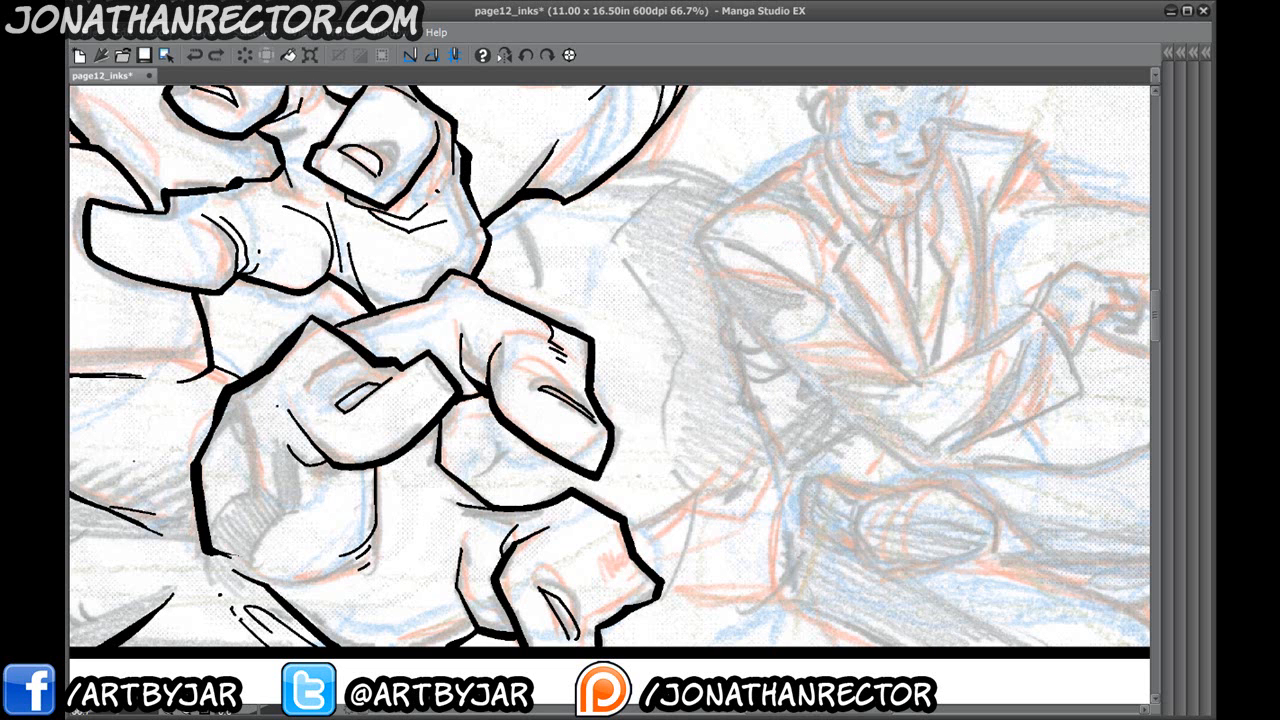
# Examine the heavy contours from the foreground hand at the right across to the raised fingers at the far left.
pyautogui.moveTo(243, 375); pyautogui.dragTo(558, 235)
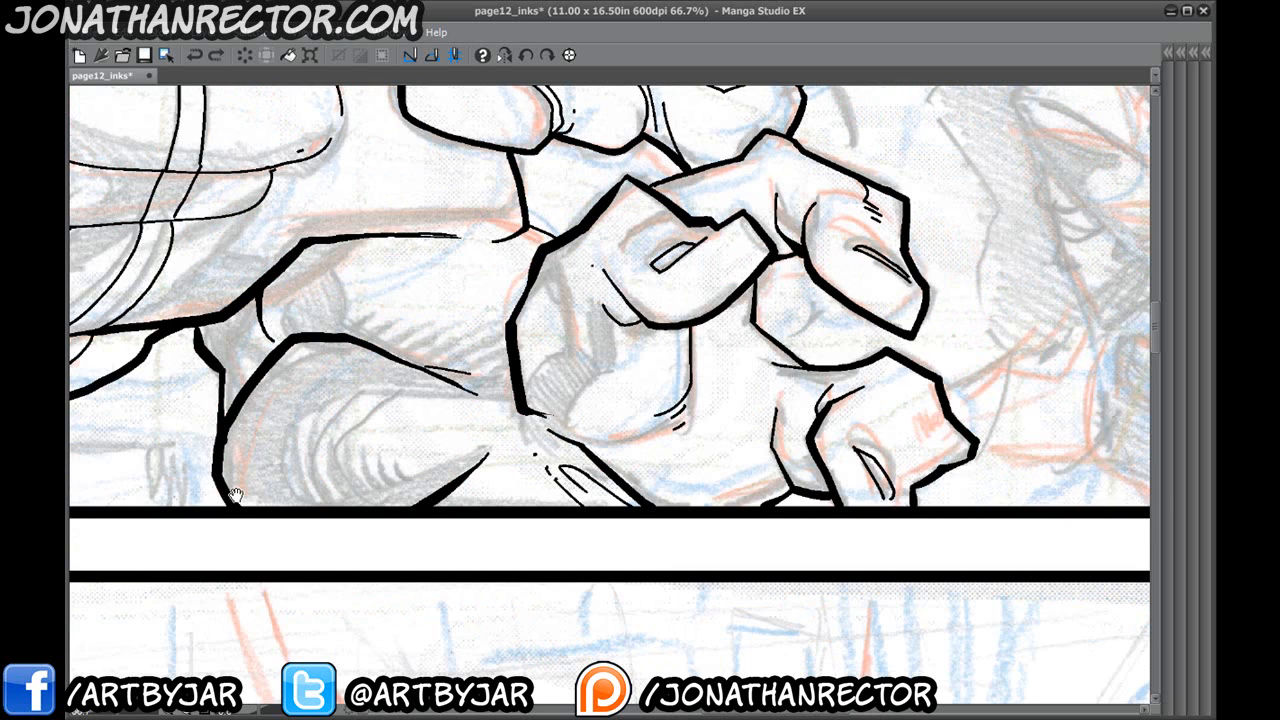
pyautogui.moveTo(233, 495); pyautogui.dragTo(225, 476)
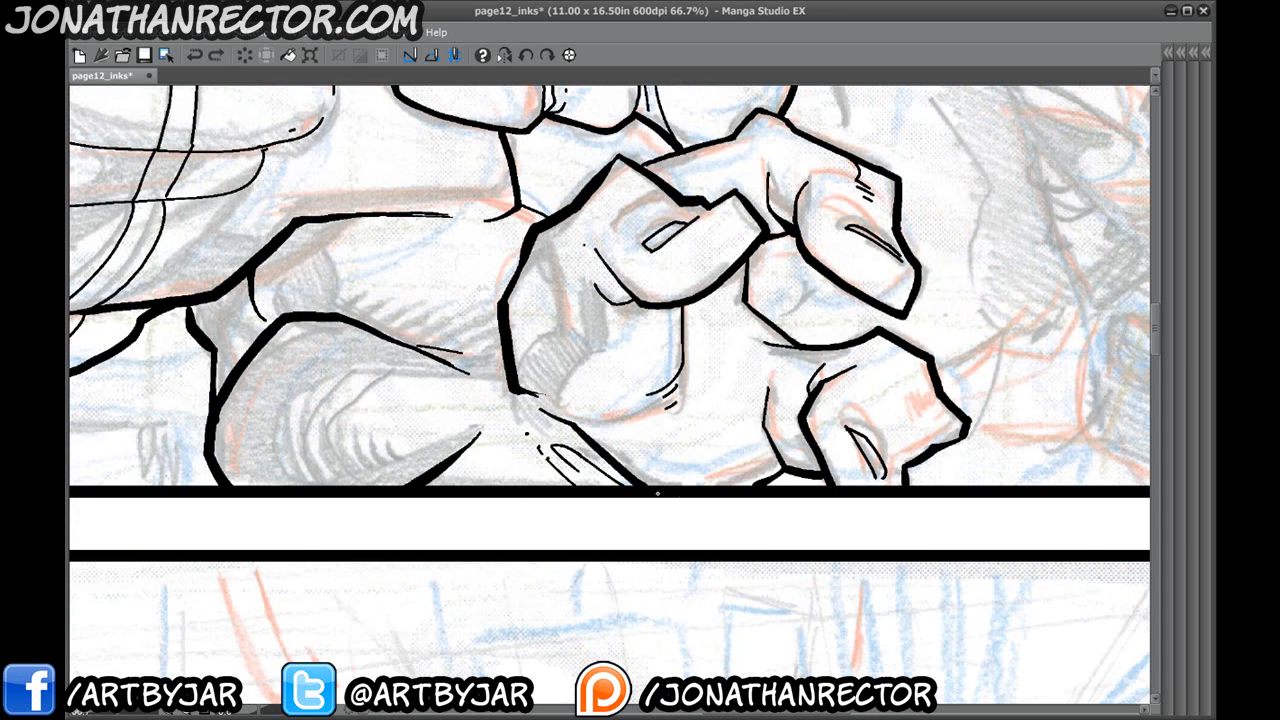
pyautogui.moveTo(760, 482); pyautogui.dragTo(825, 477)
pyautogui.moveTo(573, 110); pyautogui.dragTo(531, 130)
pyautogui.moveTo(720, 254); pyautogui.dragTo(690, 519)
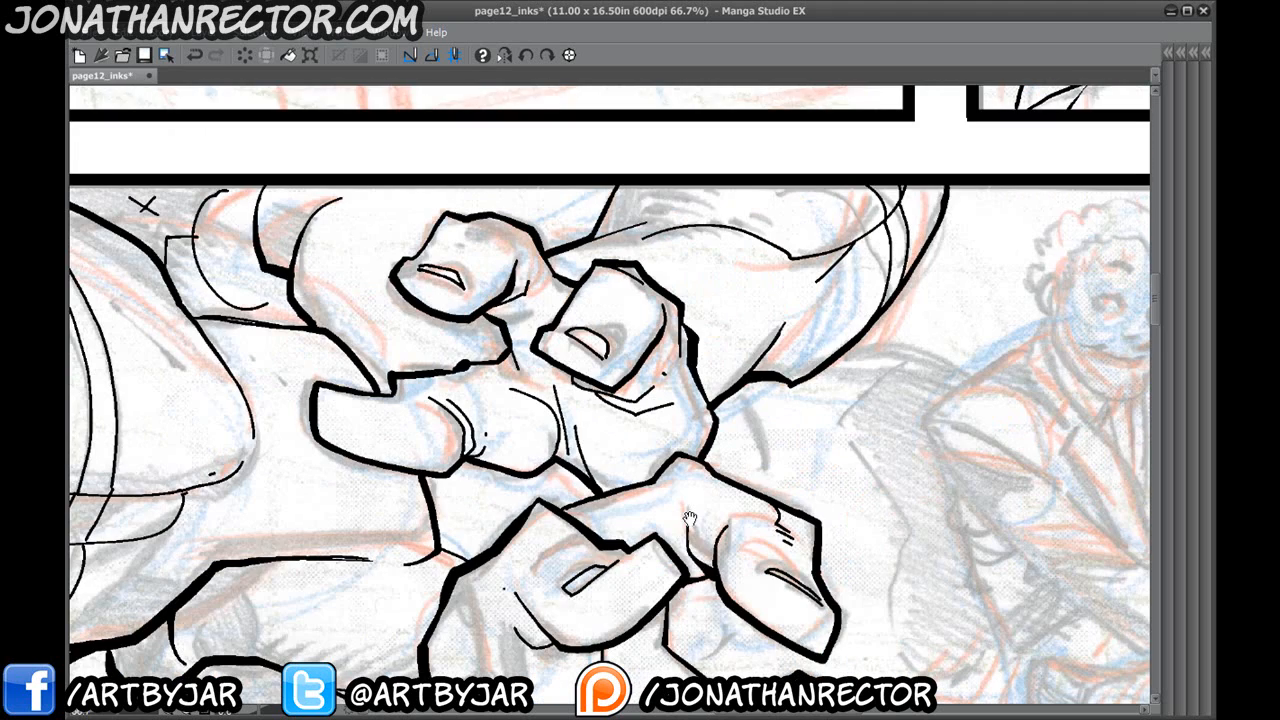
pyautogui.moveTo(387, 280); pyautogui.dragTo(733, 454)
pyautogui.moveTo(280, 426); pyautogui.dragTo(978, 386)
pyautogui.moveTo(621, 399); pyautogui.dragTo(704, 397)
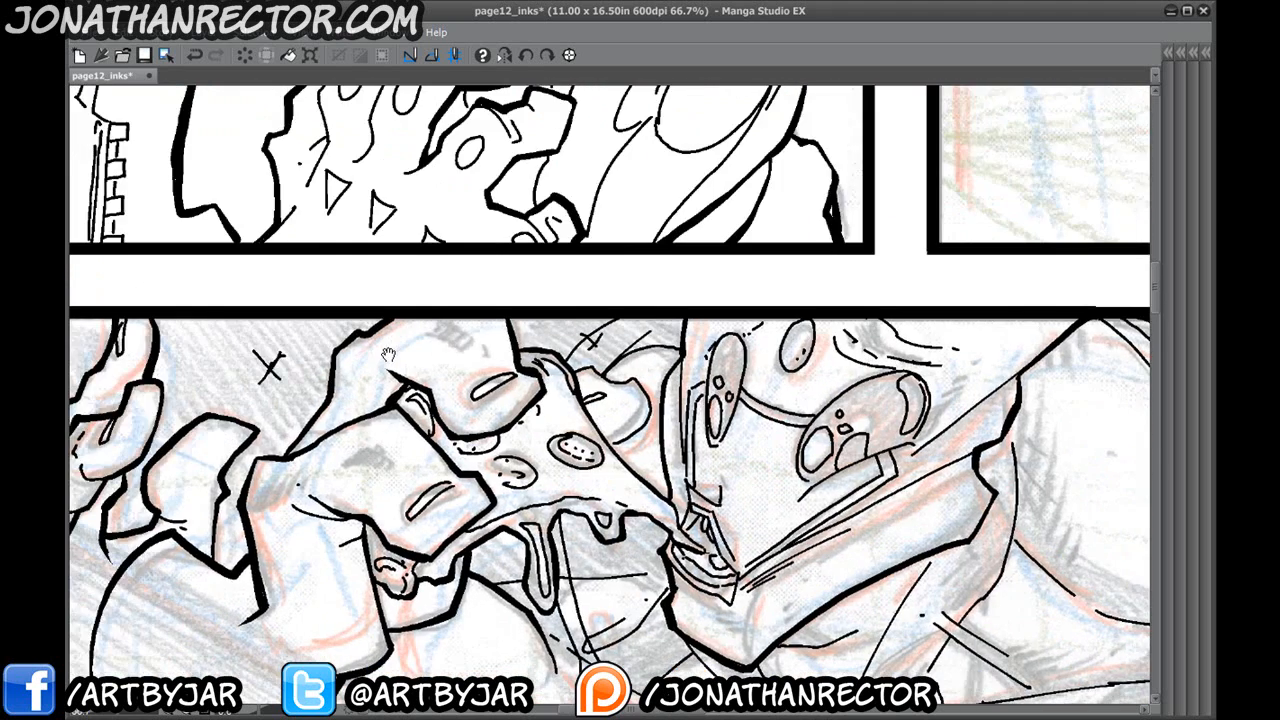
pyautogui.moveTo(186, 369); pyautogui.dragTo(620, 360)
pyautogui.moveTo(466, 485); pyautogui.dragTo(226, 432)
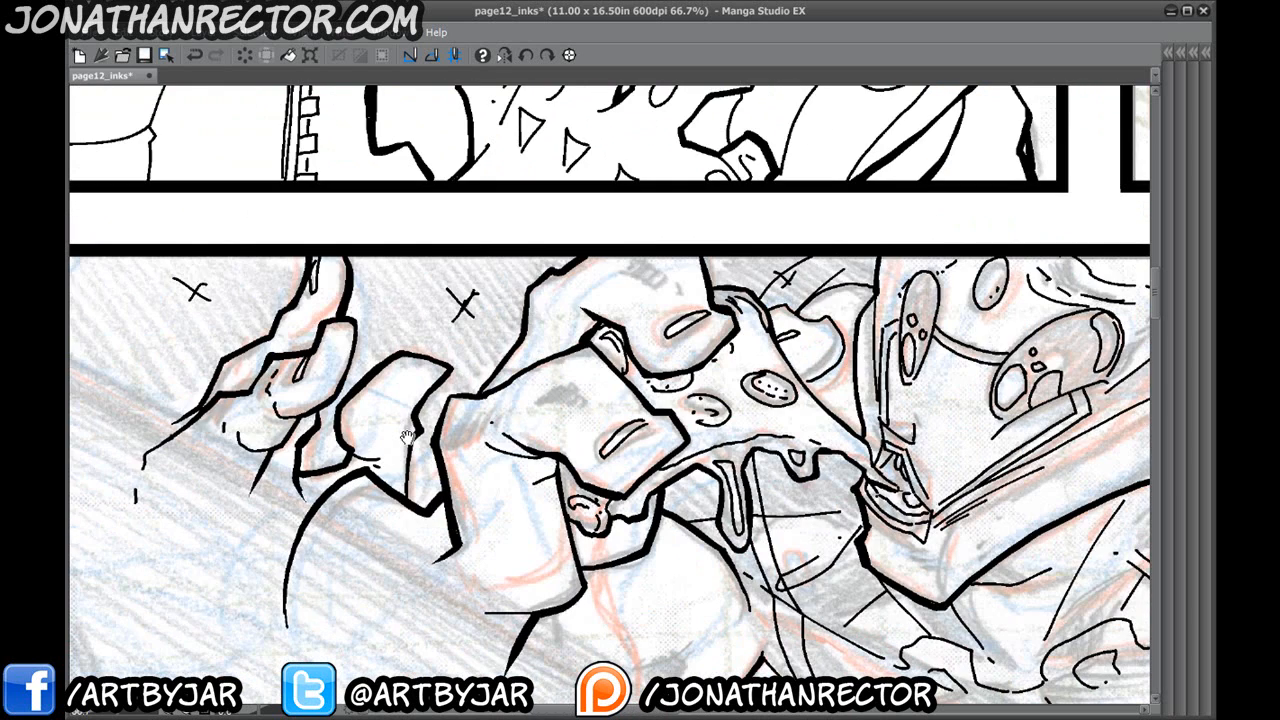
pyautogui.moveTo(484, 276); pyautogui.dragTo(754, 160)
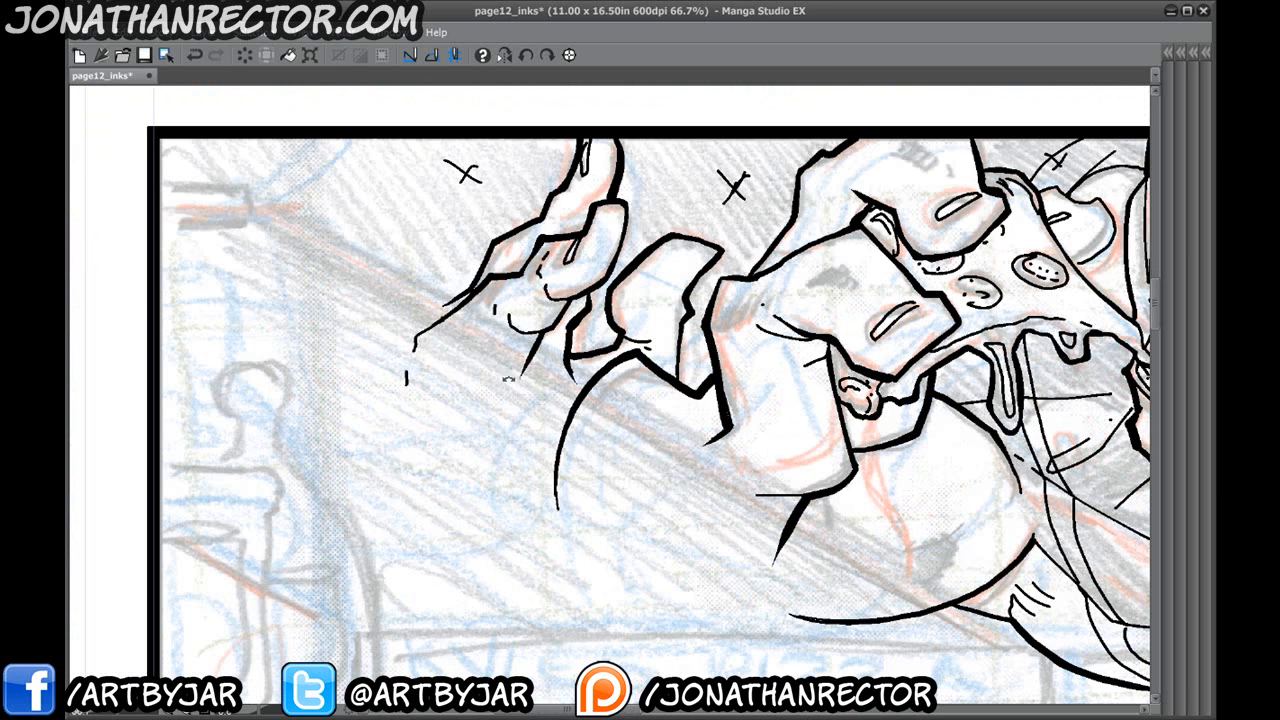
pyautogui.moveTo(490, 395); pyautogui.dragTo(487, 392)
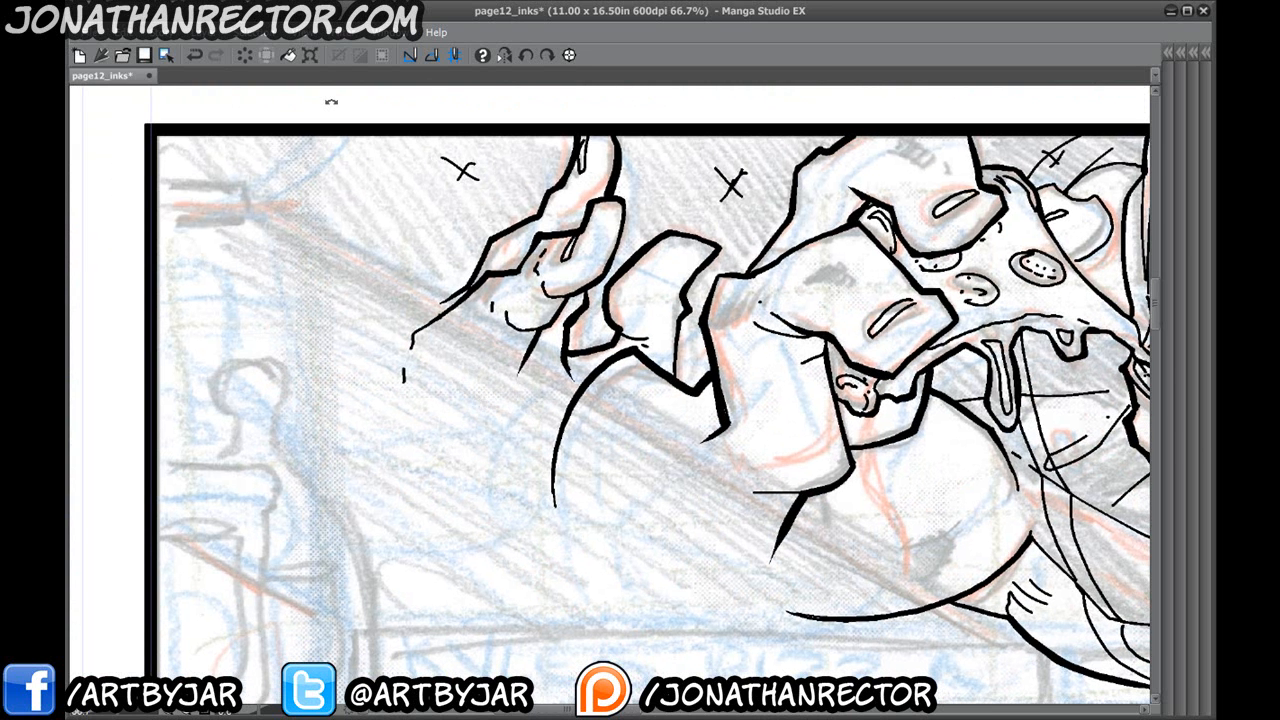
# With the C-Tek marker at size 0.30, close the open outline below the far-left hand with straight segments reaching the lower curve.
pyautogui.press('Tab')
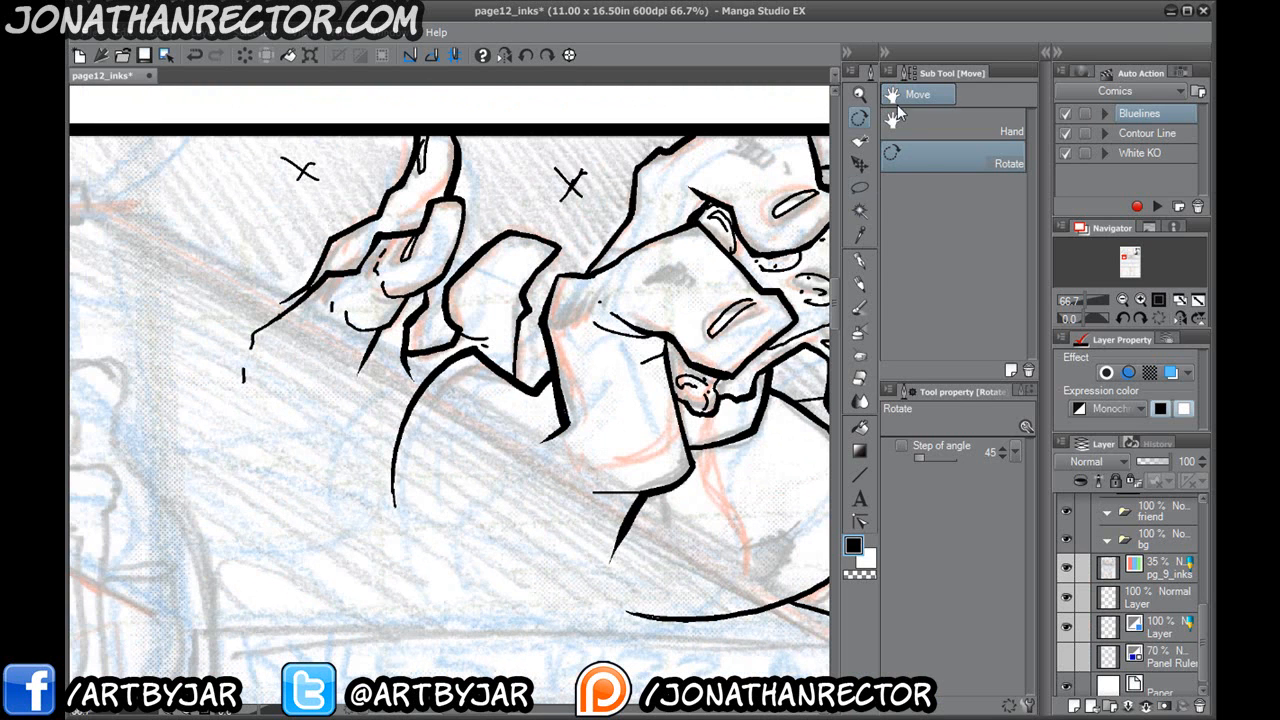
pyautogui.click(860, 262)
pyautogui.click(978, 95)
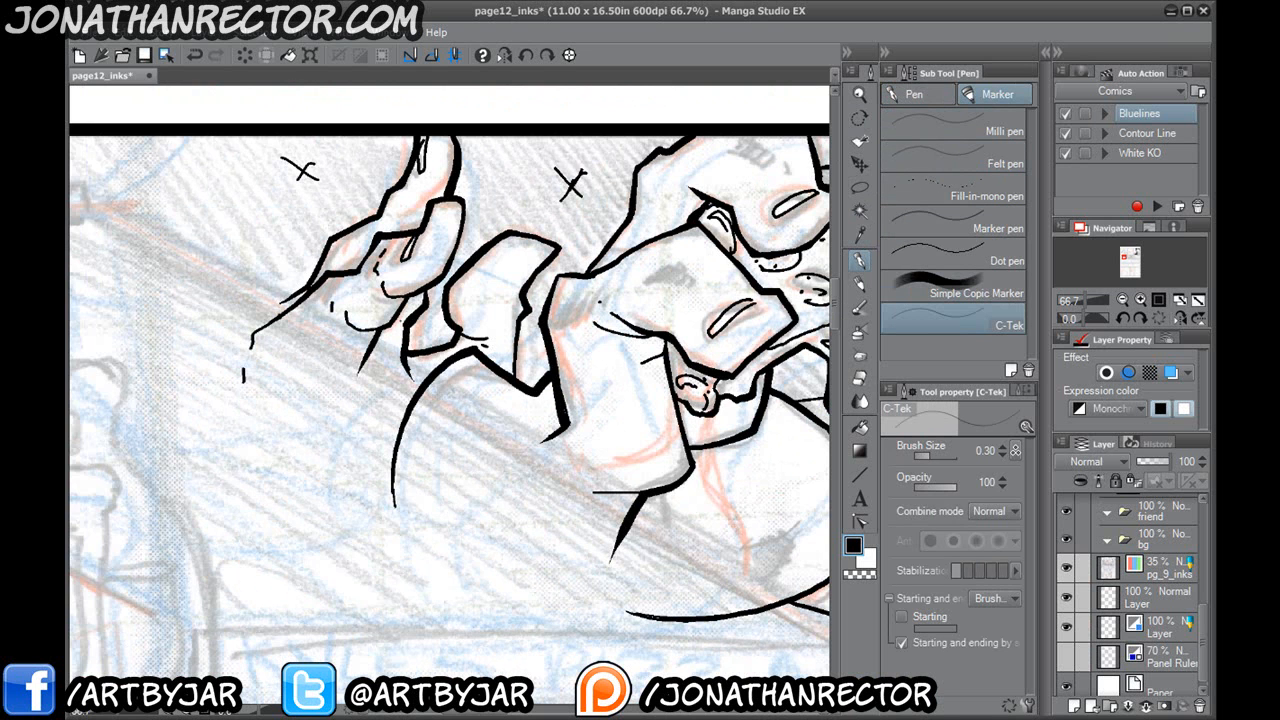
pyautogui.scroll(-2, 314, 404)
pyautogui.moveTo(282, 224)
pyautogui.mouseDown()
pyautogui.moveTo(238, 258)
pyautogui.moveTo(238, 342)
pyautogui.moveTo(304, 410)
pyautogui.mouseUp()
pyautogui.moveTo(346, 451); pyautogui.dragTo(221, 387)
pyautogui.moveTo(403, 488); pyautogui.dragTo(320, 523)
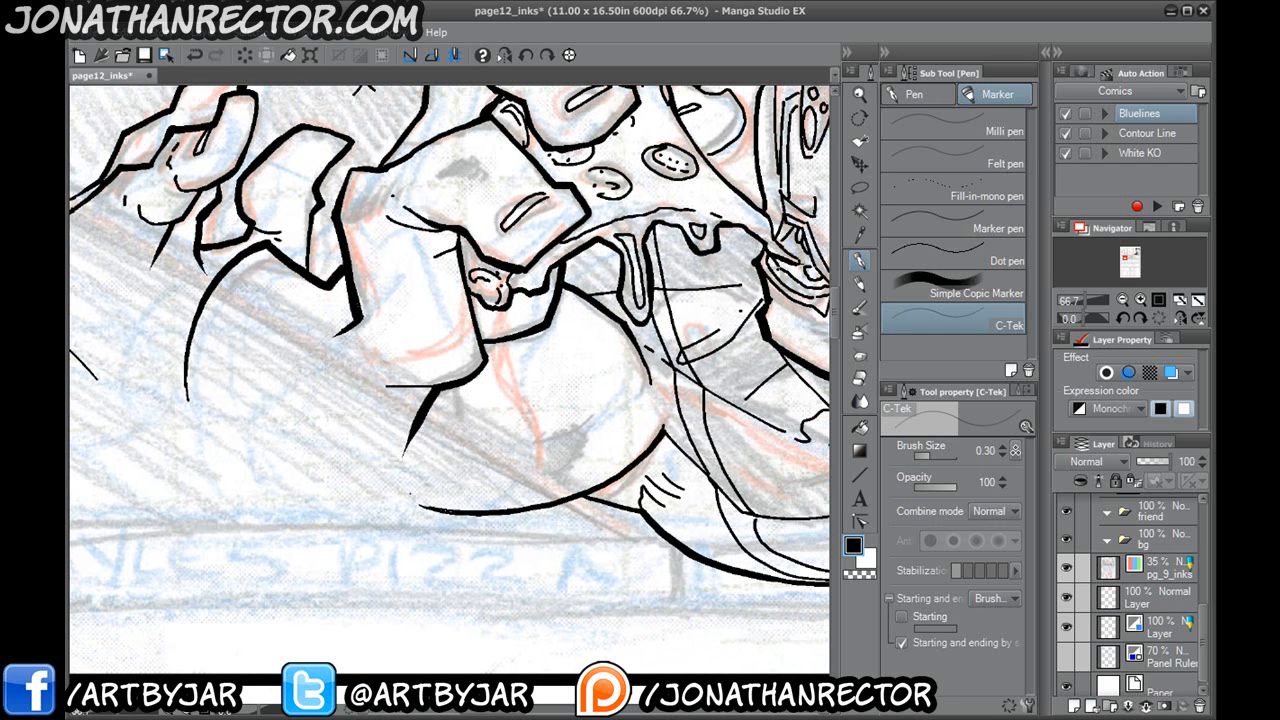
pyautogui.keyDown('shift'); pyautogui.click(437, 510); pyautogui.keyUp('shift')
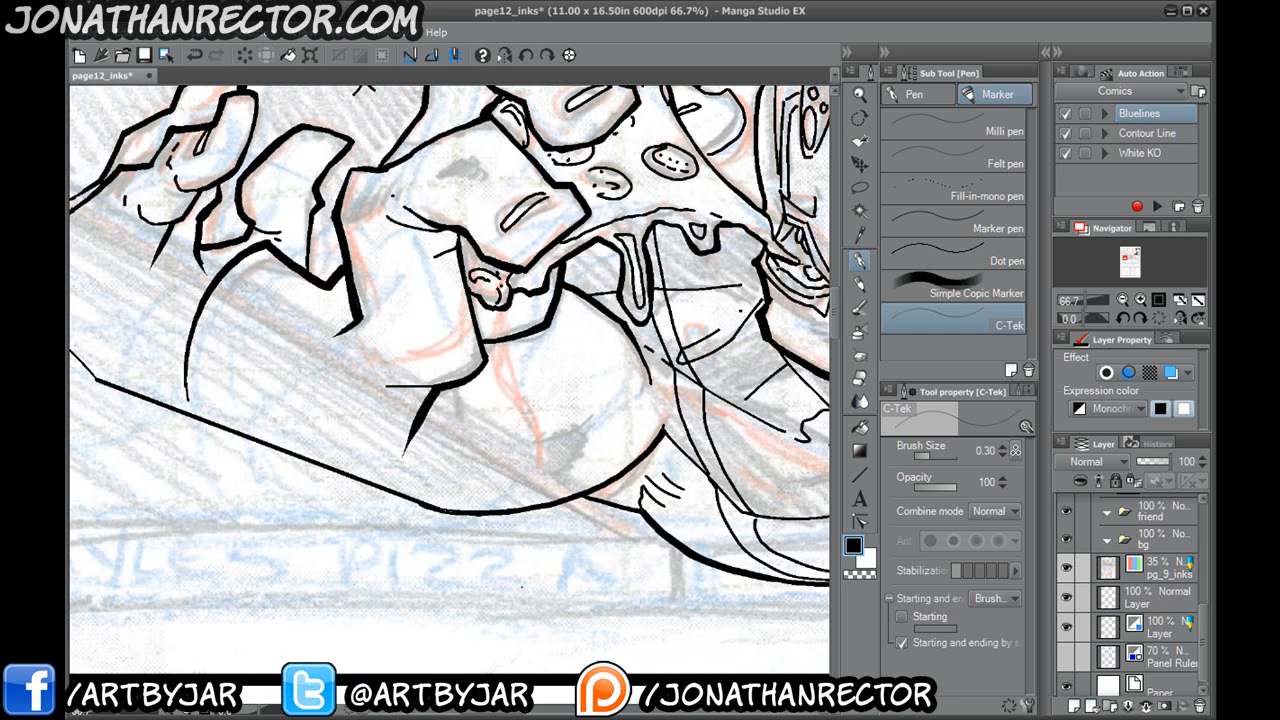
pyautogui.moveTo(422, 288); pyautogui.dragTo(432, 547)
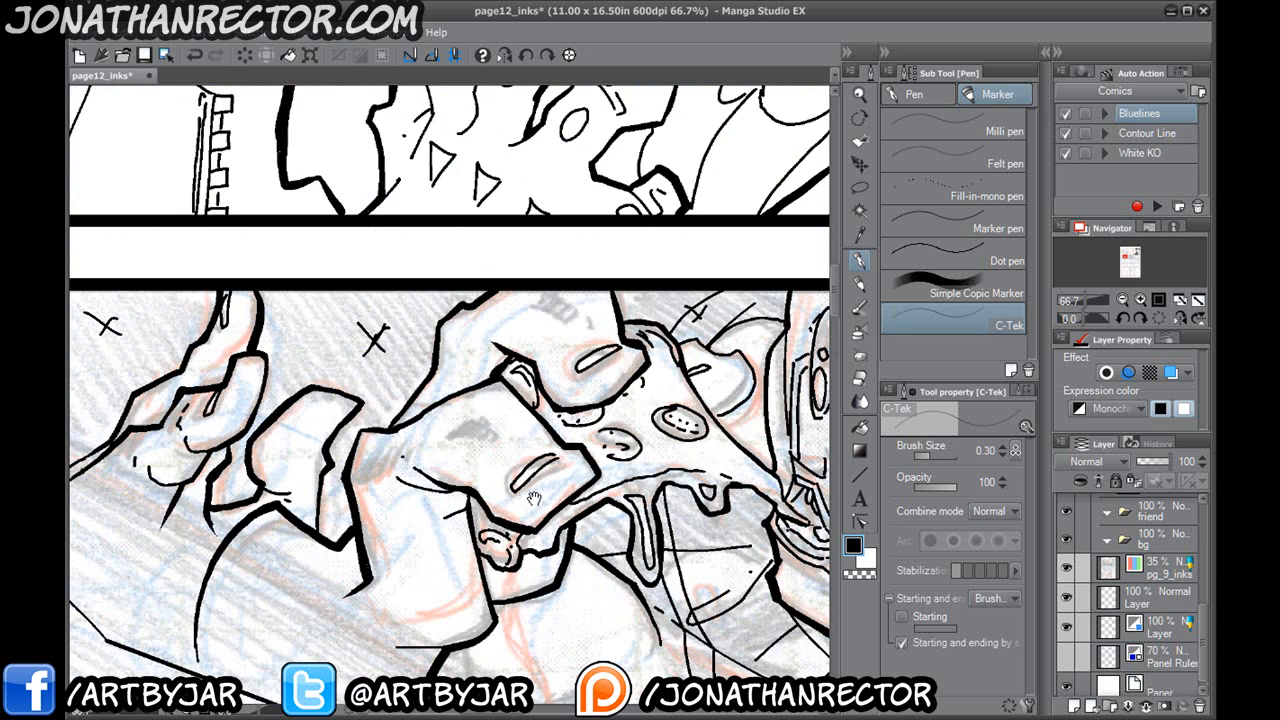
# Hide the pg_9_inks sketch layer and check the inked outlines along the panel's upper border.
pyautogui.click(1067, 566)
pyautogui.moveTo(262, 430)
pyautogui.mouseDown()
pyautogui.moveTo(274, 531)
pyautogui.moveTo(277, 223)
pyautogui.mouseUp()
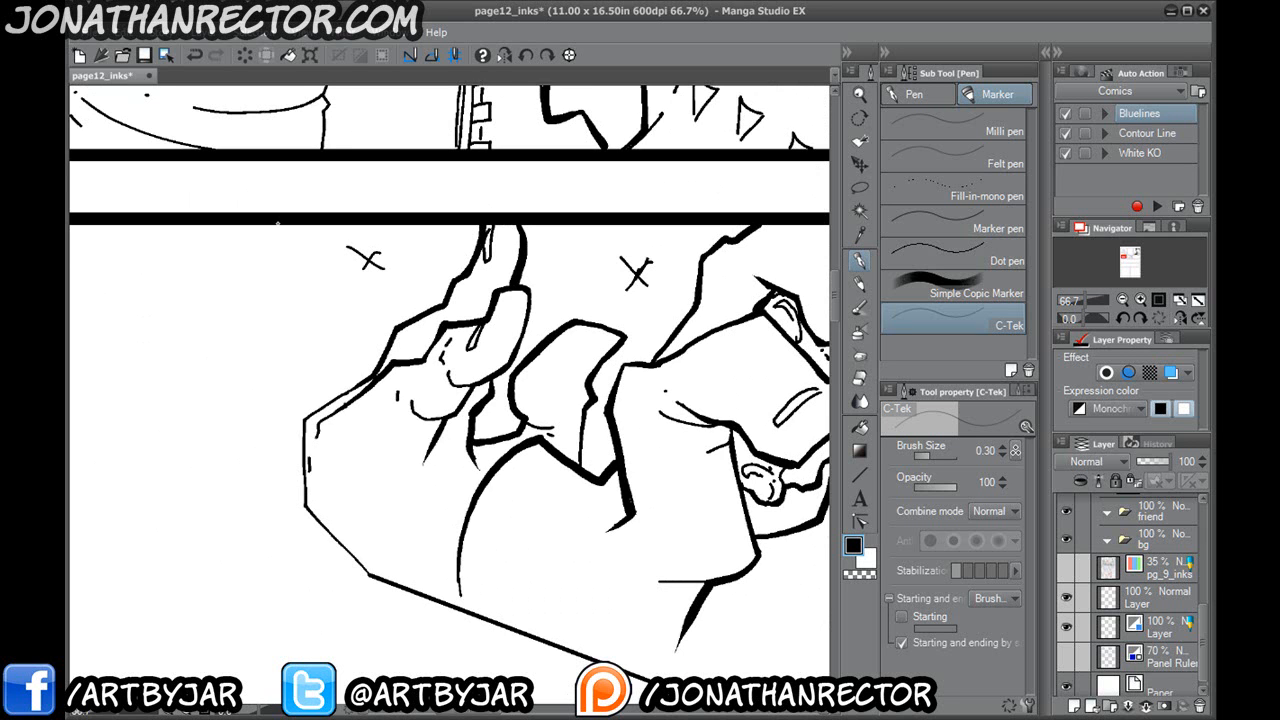
pyautogui.moveTo(464, 303)
pyautogui.mouseDown()
pyautogui.moveTo(318, 405)
pyautogui.moveTo(284, 454)
pyautogui.moveTo(345, 401)
pyautogui.mouseUp()
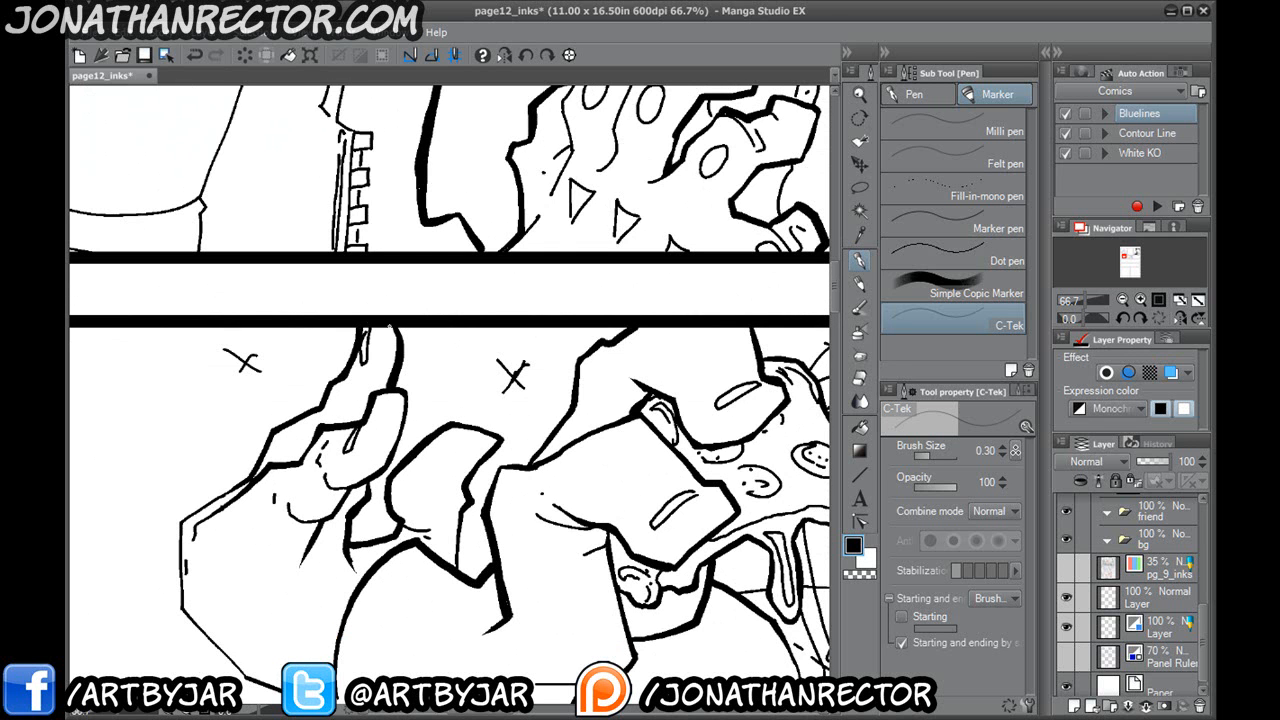
pyautogui.moveTo(600, 380); pyautogui.dragTo(322, 400)
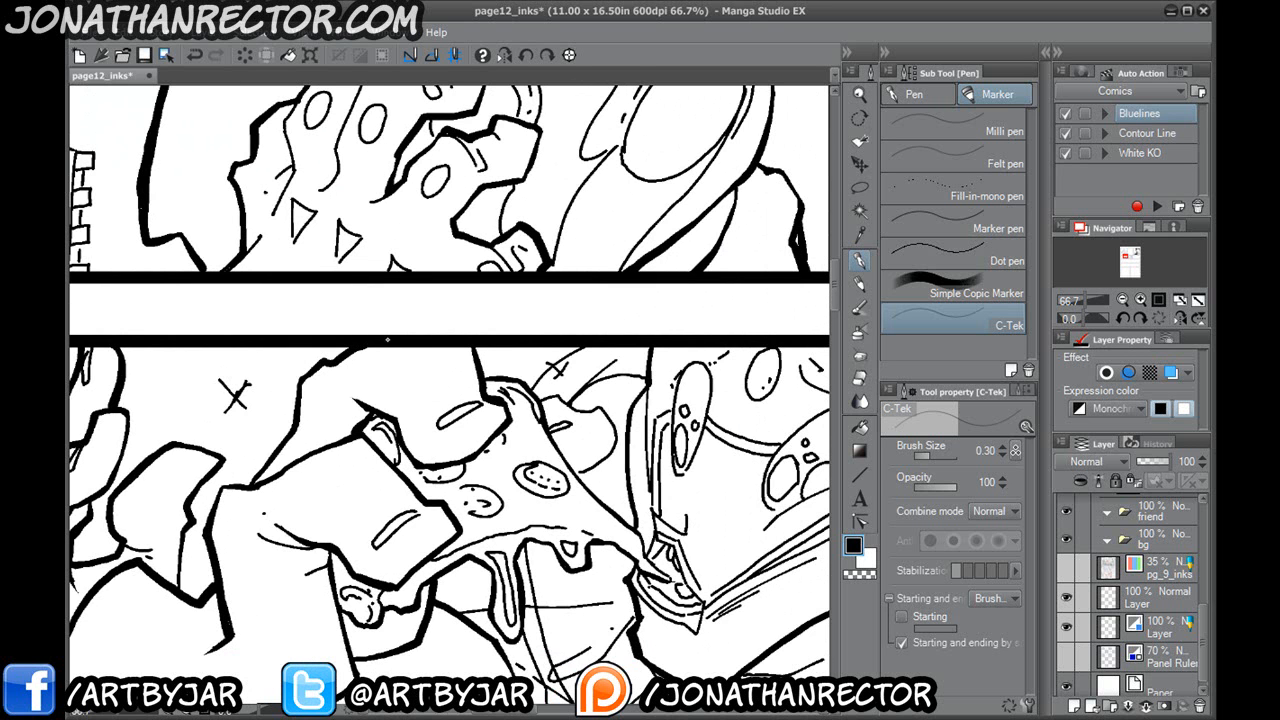
pyautogui.moveTo(480, 420); pyautogui.dragTo(203, 449)
pyautogui.moveTo(674, 406); pyautogui.dragTo(290, 412)
pyautogui.moveTo(562, 438); pyautogui.dragTo(296, 452)
pyautogui.moveTo(608, 456); pyautogui.dragTo(287, 461)
pyautogui.moveTo(497, 458); pyautogui.dragTo(287, 452)
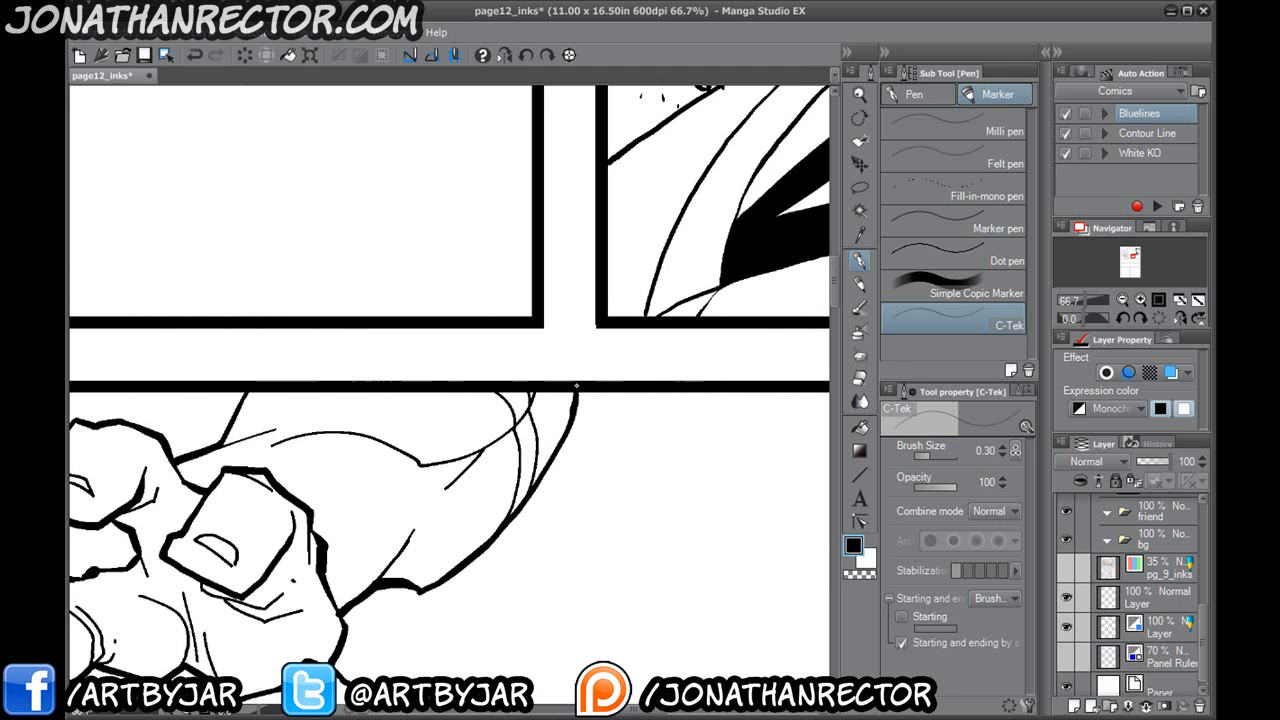
# Switch to Auto Select from all layers and hide the Panel Ruler Layer above the inks folder.
pyautogui.scroll(-3, 520, 559)
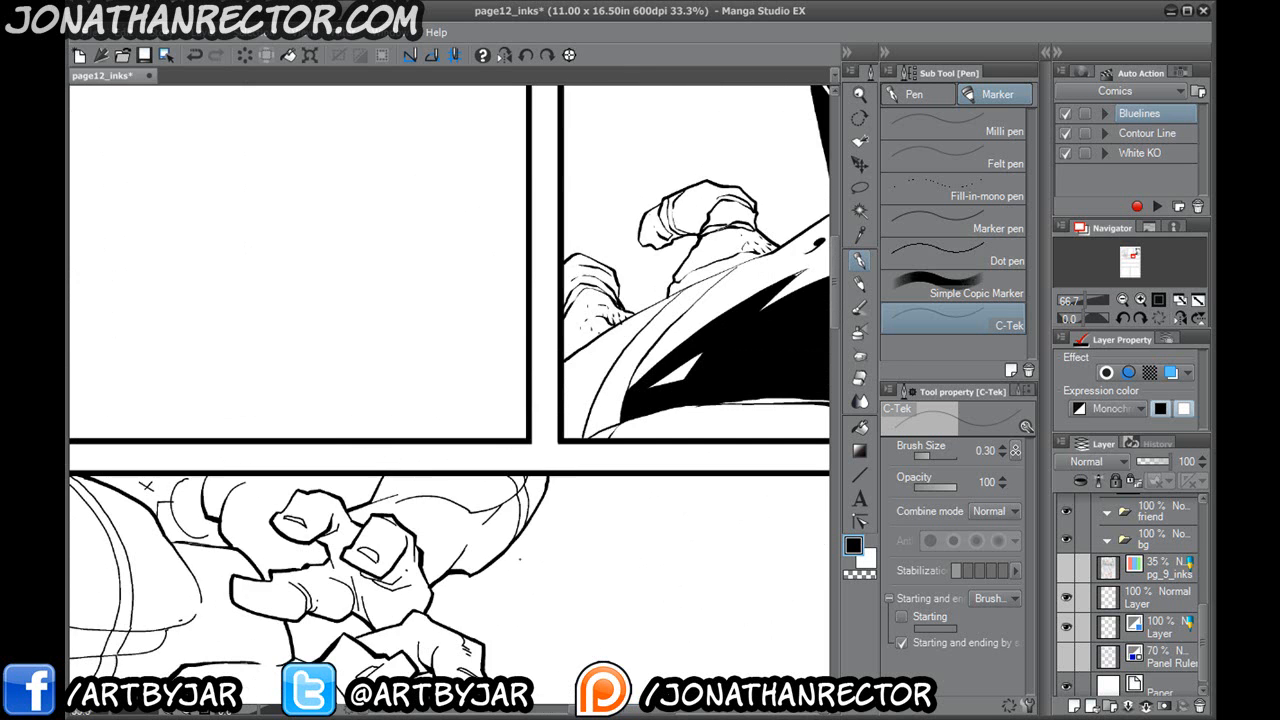
pyautogui.moveTo(310, 460); pyautogui.dragTo(509, 175)
pyautogui.moveTo(228, 500); pyautogui.dragTo(380, 551)
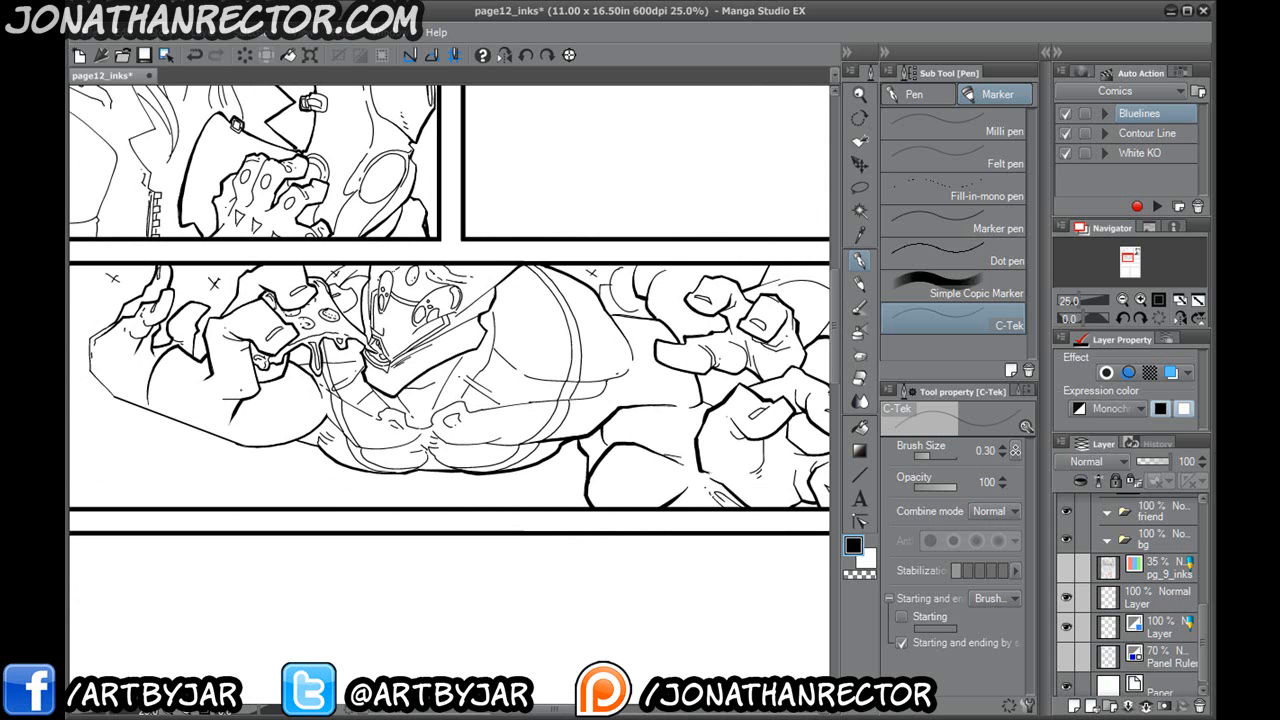
pyautogui.scroll(-2, 246, 398)
pyautogui.moveTo(335, 496); pyautogui.dragTo(410, 525)
pyautogui.moveTo(1205, 618); pyautogui.dragTo(1204, 564)
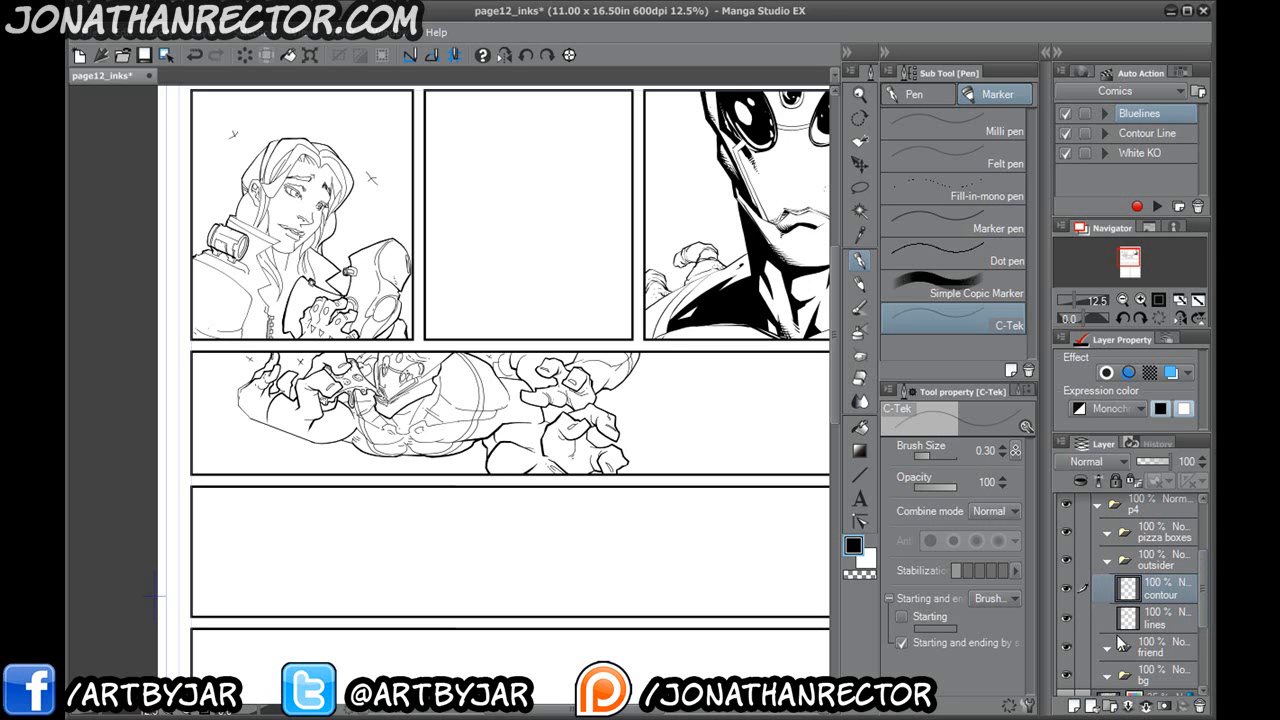
pyautogui.click(856, 213)
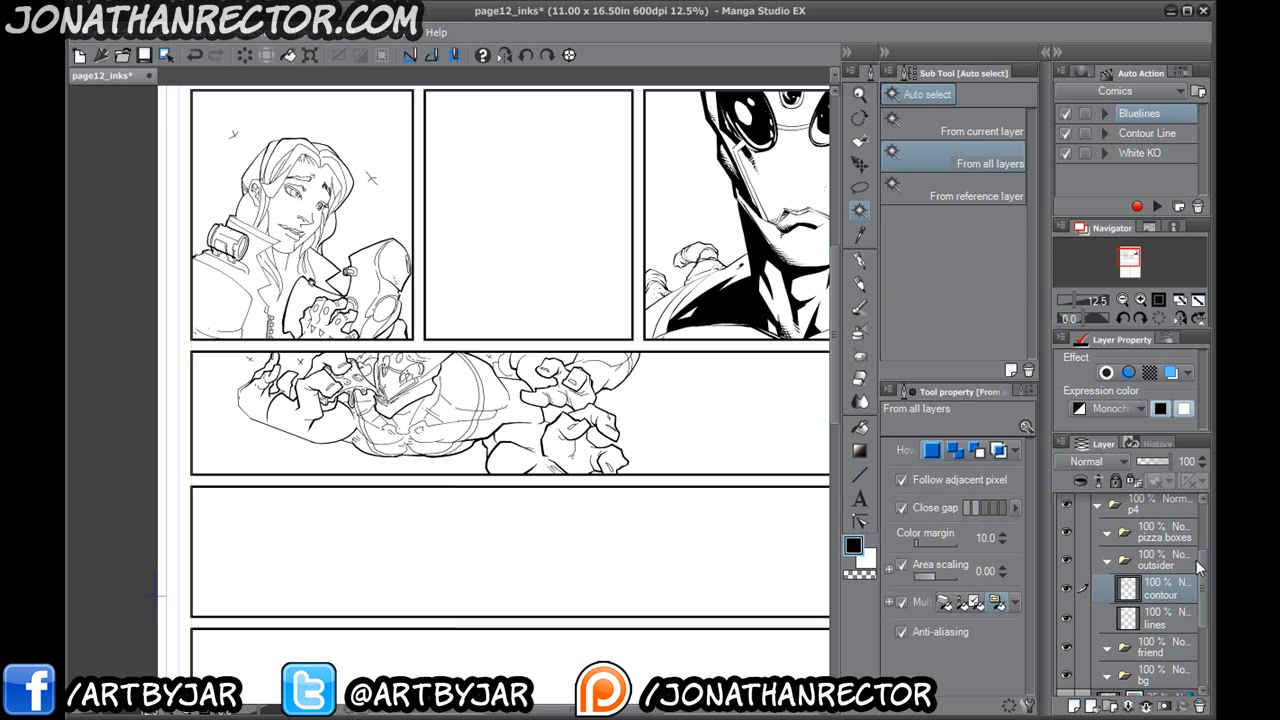
pyautogui.moveTo(1202, 563); pyautogui.dragTo(1171, 484)
pyautogui.click(1067, 509)
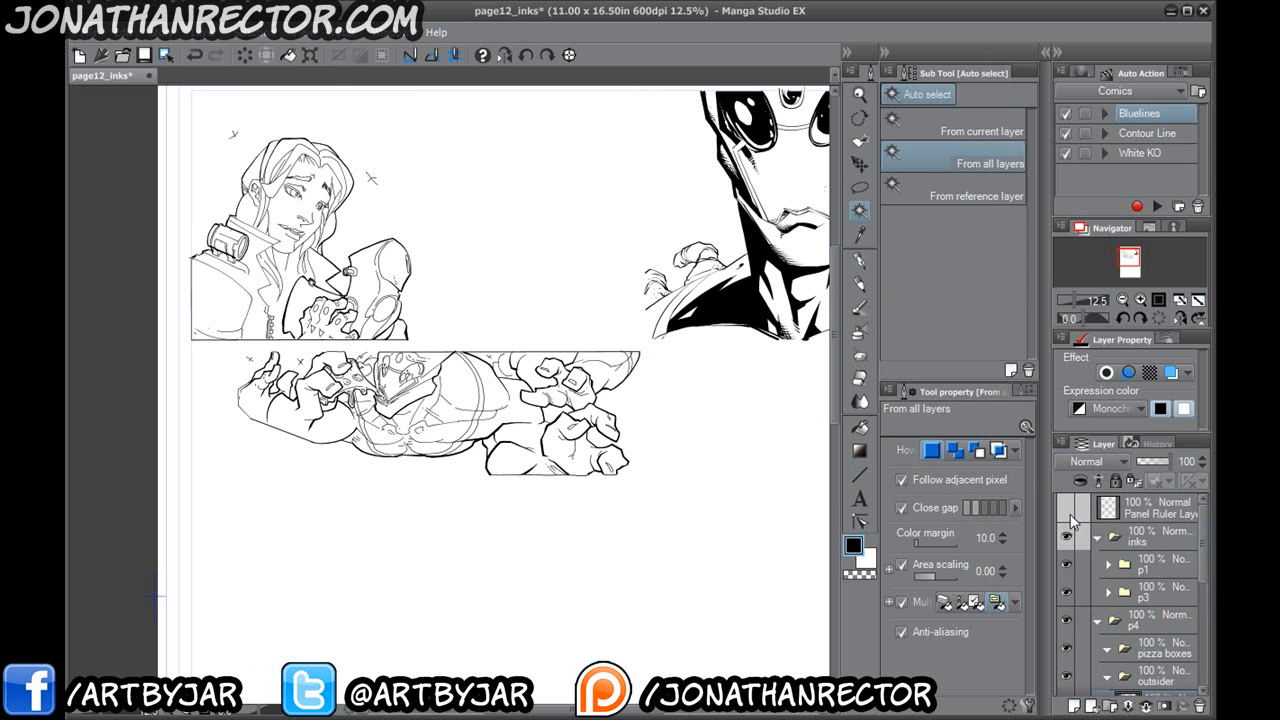
# Check that panel 4's figure outline is closed, and auto-select the blank area outside the figure.
pyautogui.scroll(4, 500, 380)
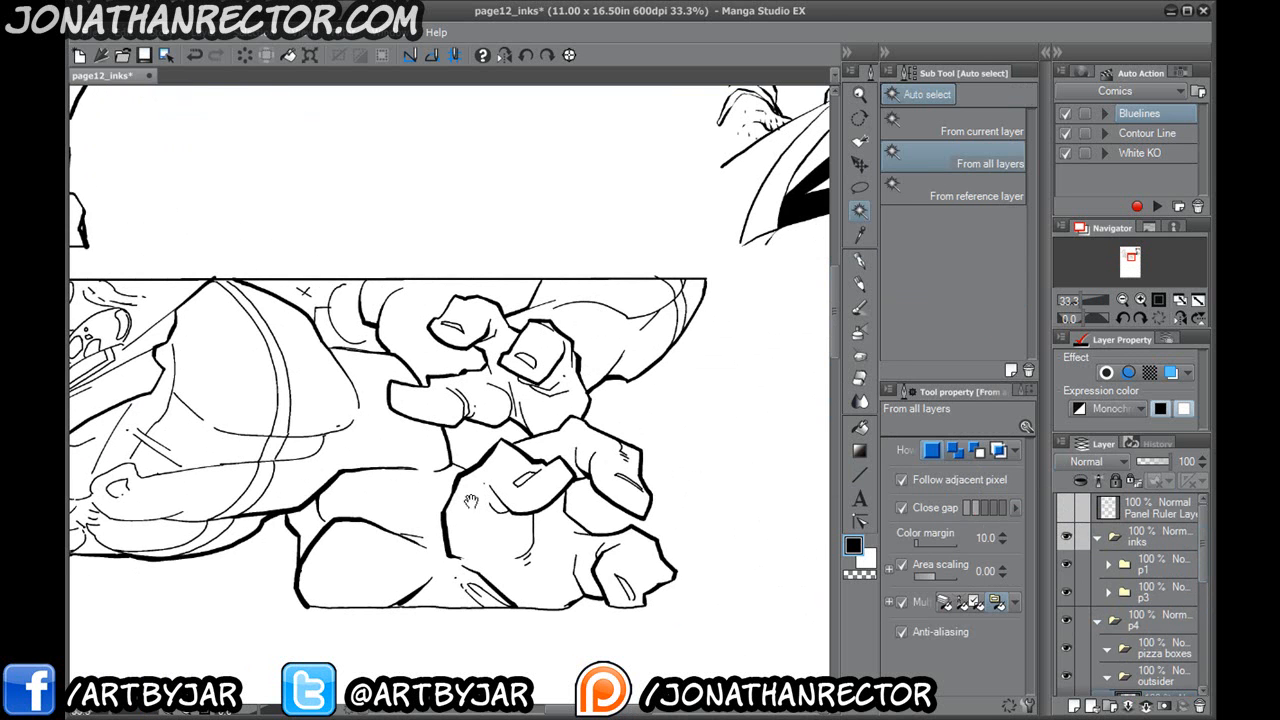
pyautogui.moveTo(249, 598); pyautogui.dragTo(408, 586)
pyautogui.moveTo(259, 570); pyautogui.dragTo(520, 565)
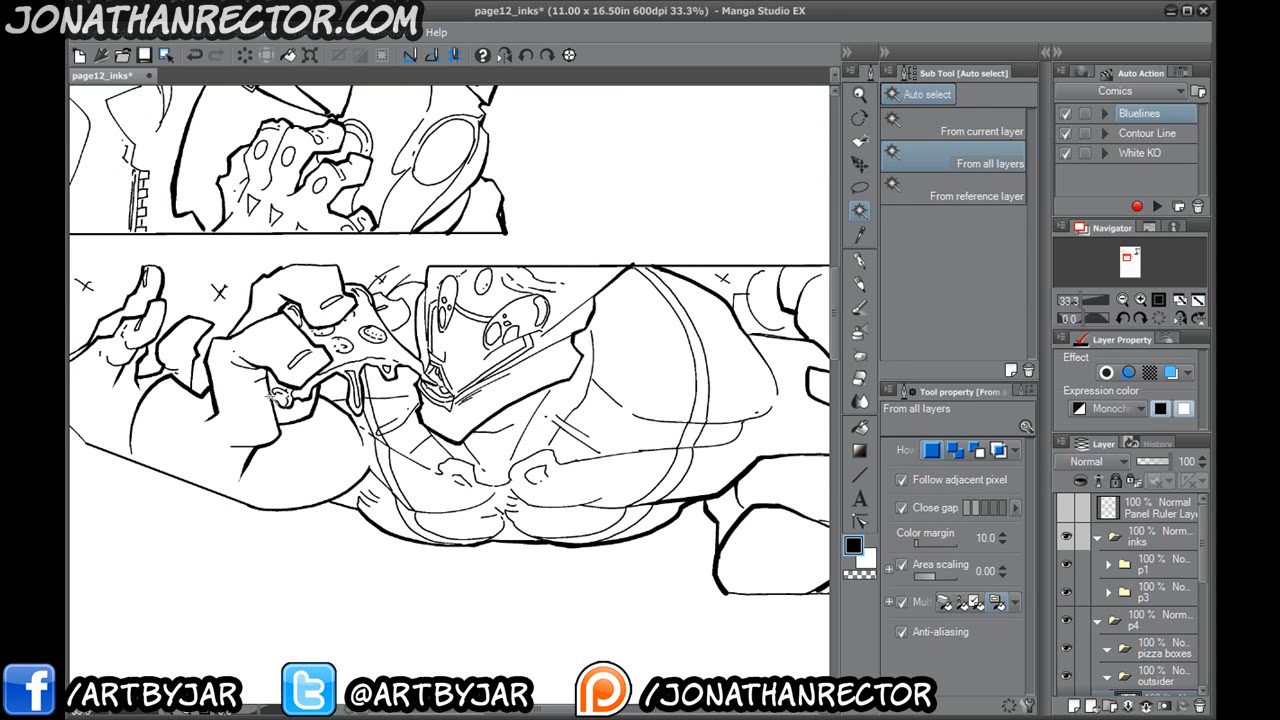
pyautogui.moveTo(355, 529); pyautogui.dragTo(499, 510)
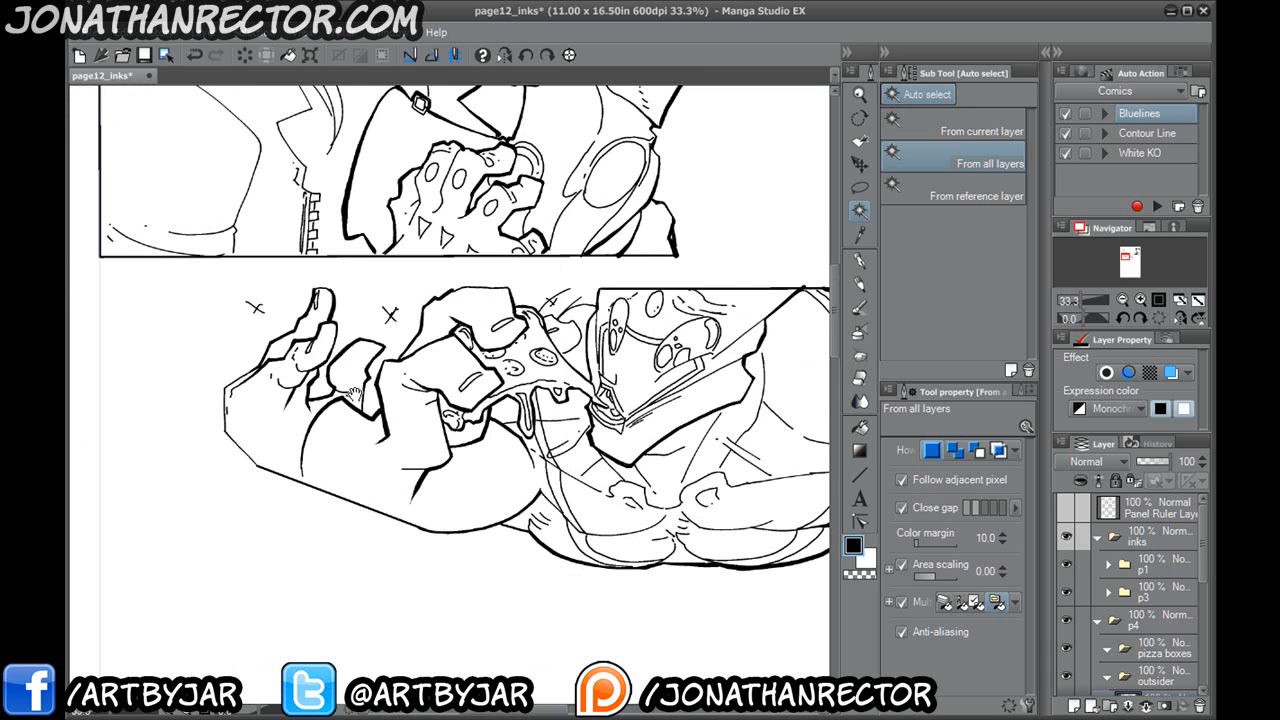
pyautogui.moveTo(548, 531); pyautogui.dragTo(458, 516)
pyautogui.moveTo(618, 546); pyautogui.dragTo(418, 534)
pyautogui.moveTo(491, 562); pyautogui.dragTo(399, 513)
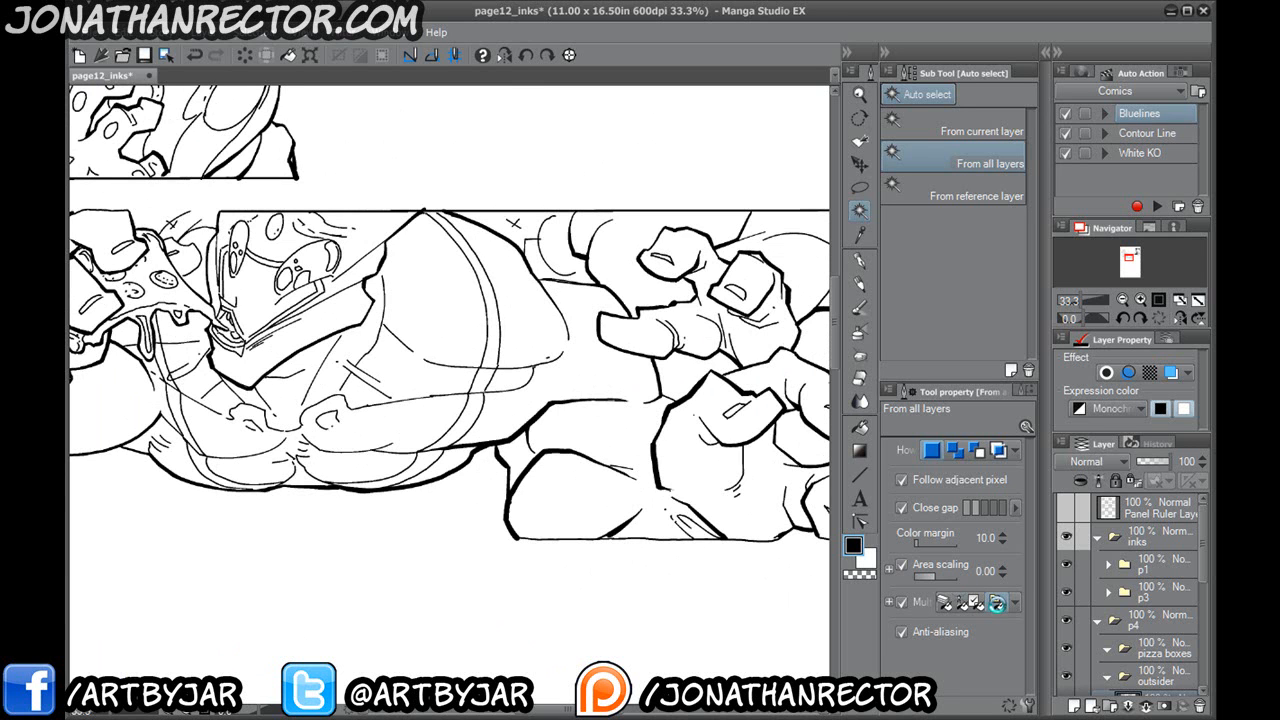
pyautogui.click(562, 549)
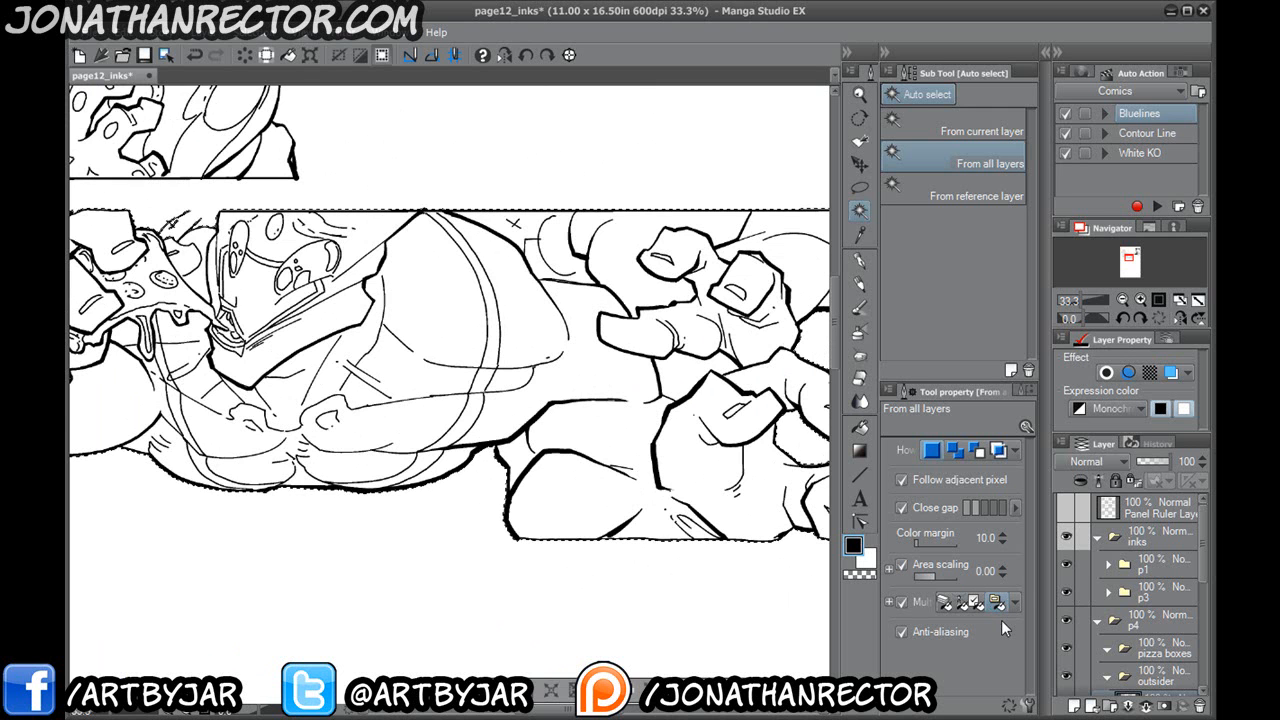
# Run the White KO auto action on the selection around panel 4's figure.
pyautogui.moveTo(700, 471); pyautogui.dragTo(368, 487)
pyautogui.moveTo(409, 422); pyautogui.dragTo(516, 418)
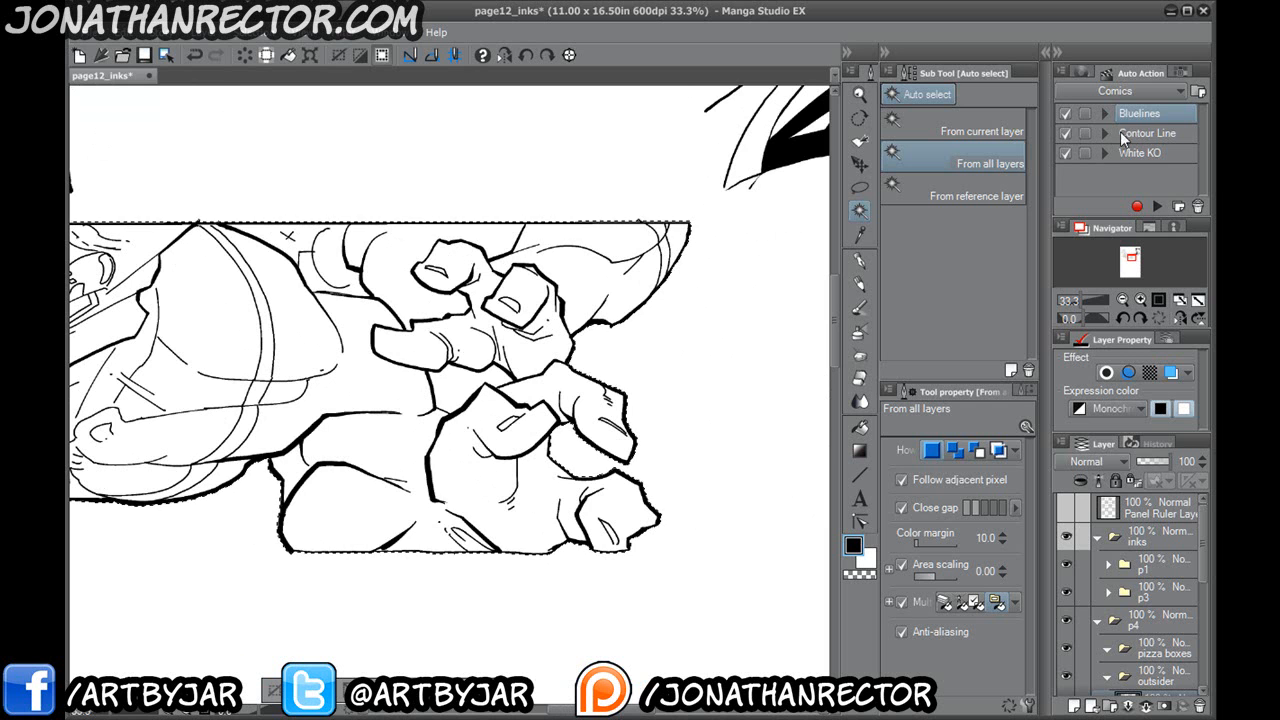
pyautogui.click(1168, 152)
pyautogui.click(1158, 207)
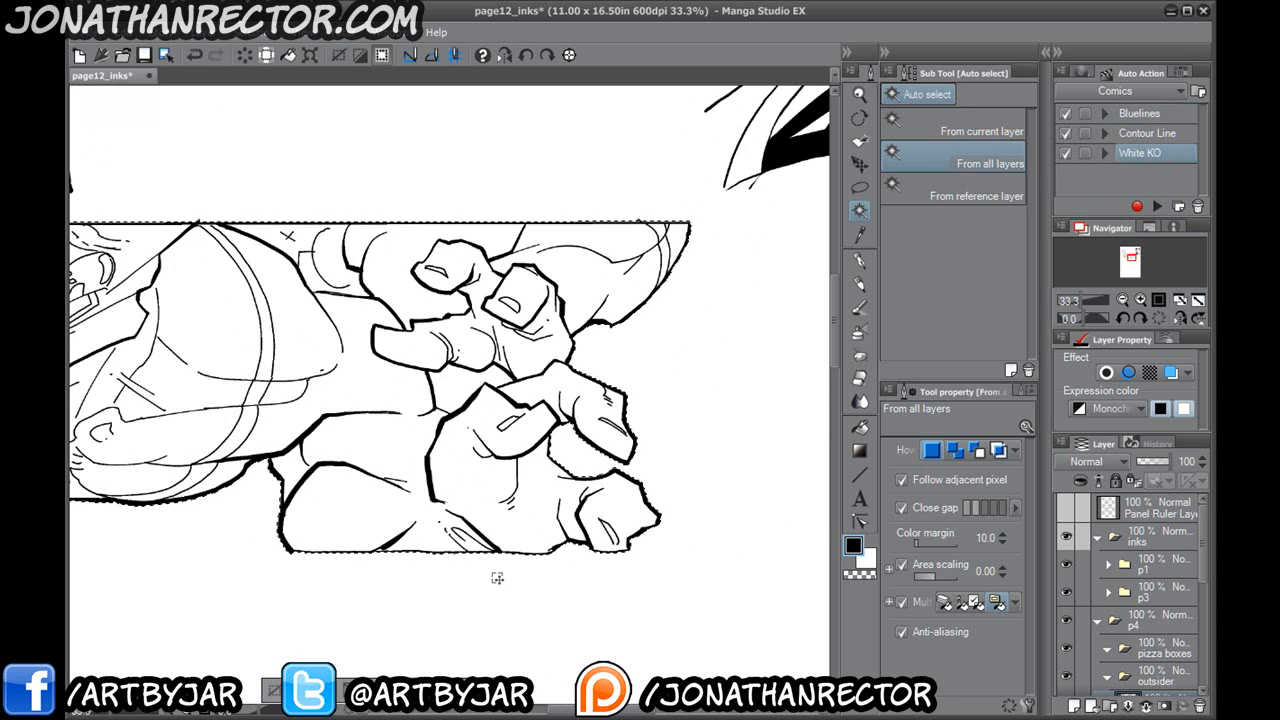
# Name the new knockout layer ko and place it beneath the lines layer in the outsider folder.
pyautogui.moveTo(1201, 536); pyautogui.dragTo(1196, 624)
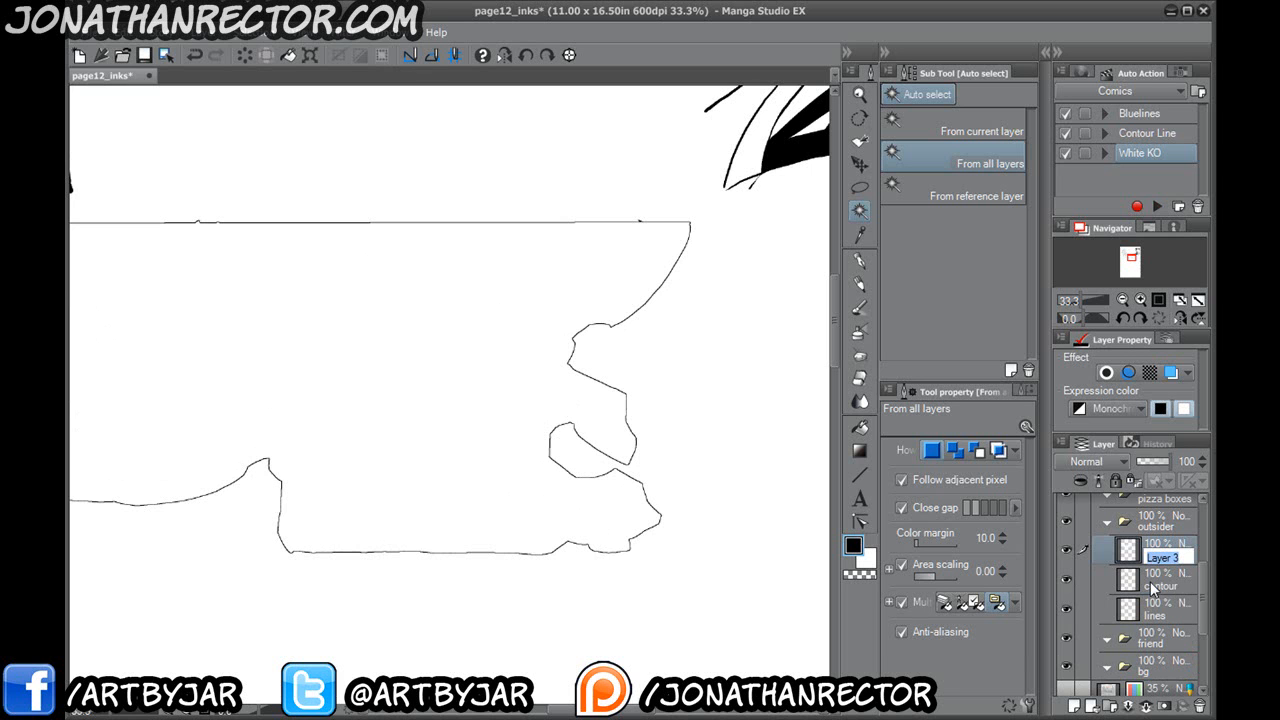
pyautogui.press('Return')
pyautogui.moveTo(1168, 556); pyautogui.dragTo(1165, 711)
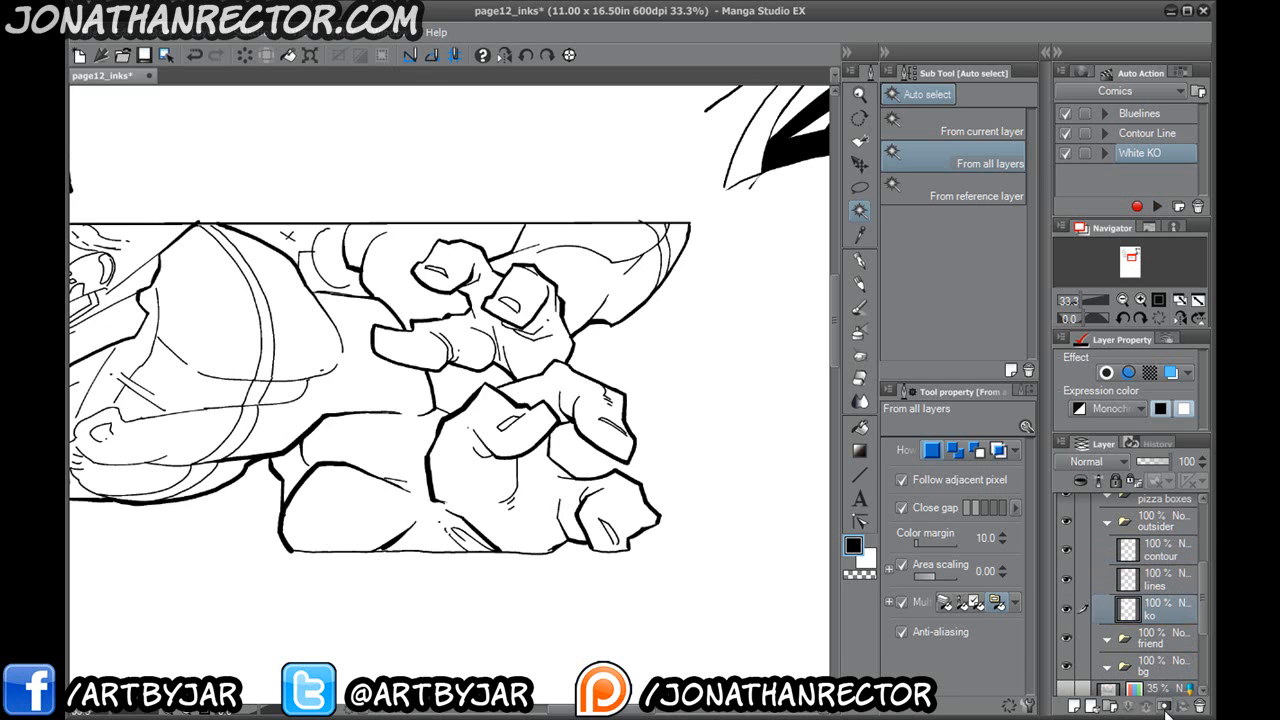
# Show the Panel Ruler Layer again so the panel borders frame the inks.
pyautogui.scroll(5, 1197, 574)
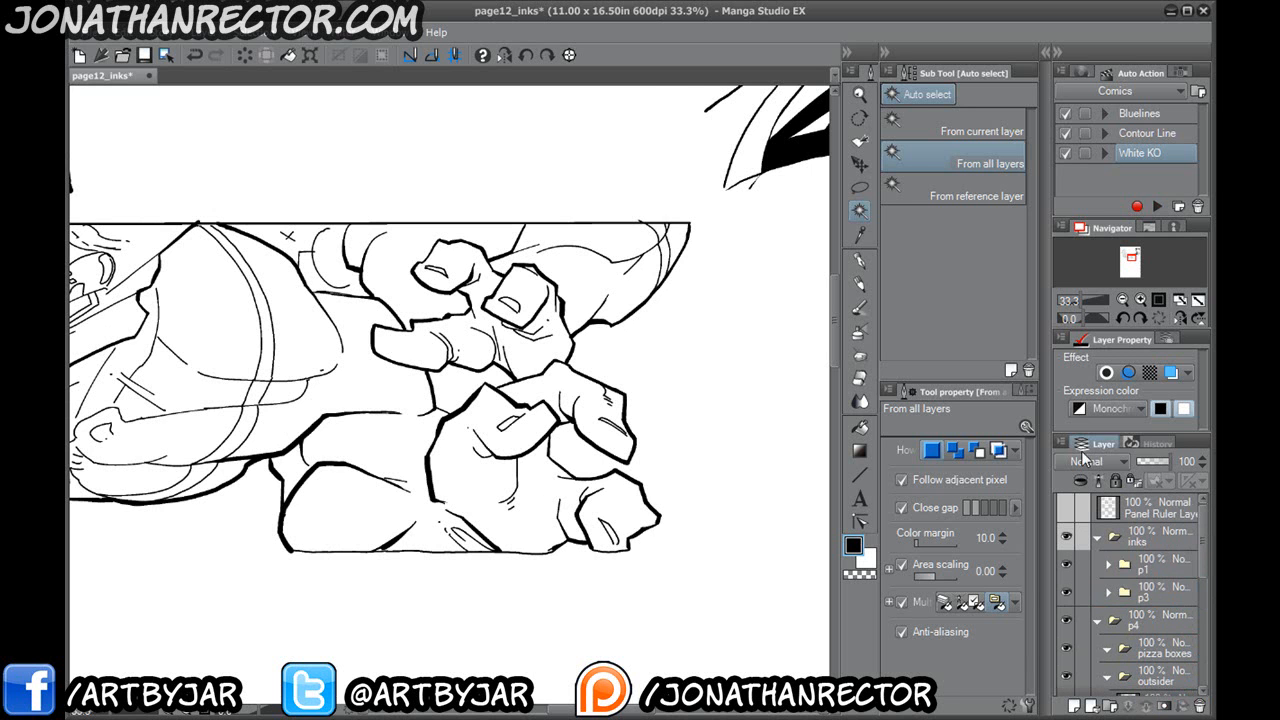
pyautogui.click(1066, 508)
pyautogui.scroll(-3, 641, 528)
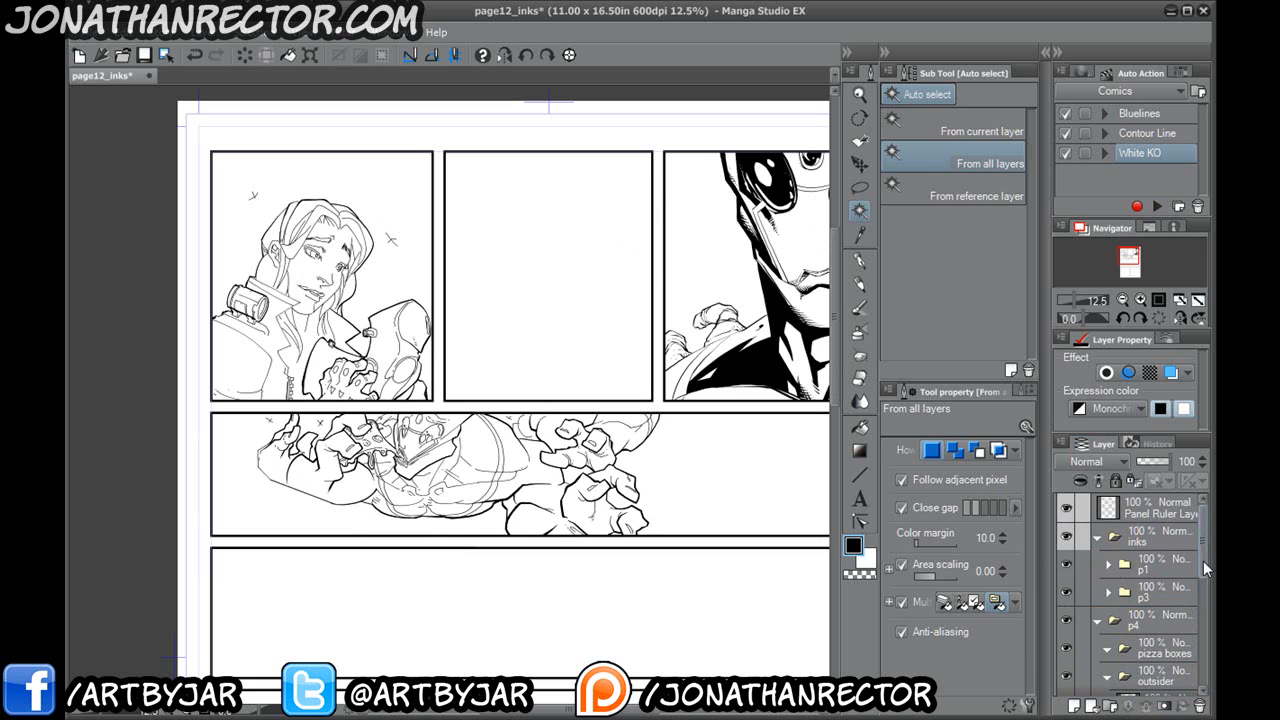
# Try placing the outsider folder at the top of the inks folder, above p1.
pyautogui.scroll(-3, 1201, 560)
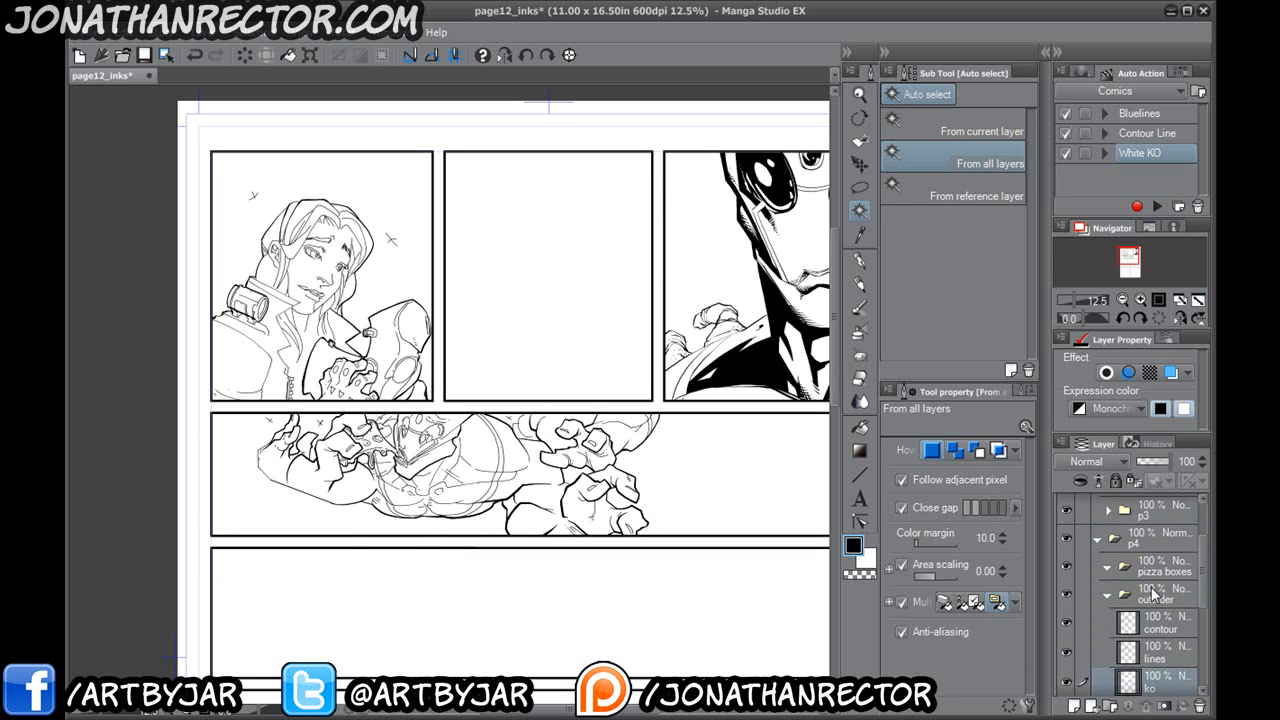
pyautogui.scroll(3, 1201, 573)
pyautogui.moveTo(1204, 556); pyautogui.dragTo(1205, 572)
pyautogui.moveTo(568, 511); pyautogui.dragTo(376, 481)
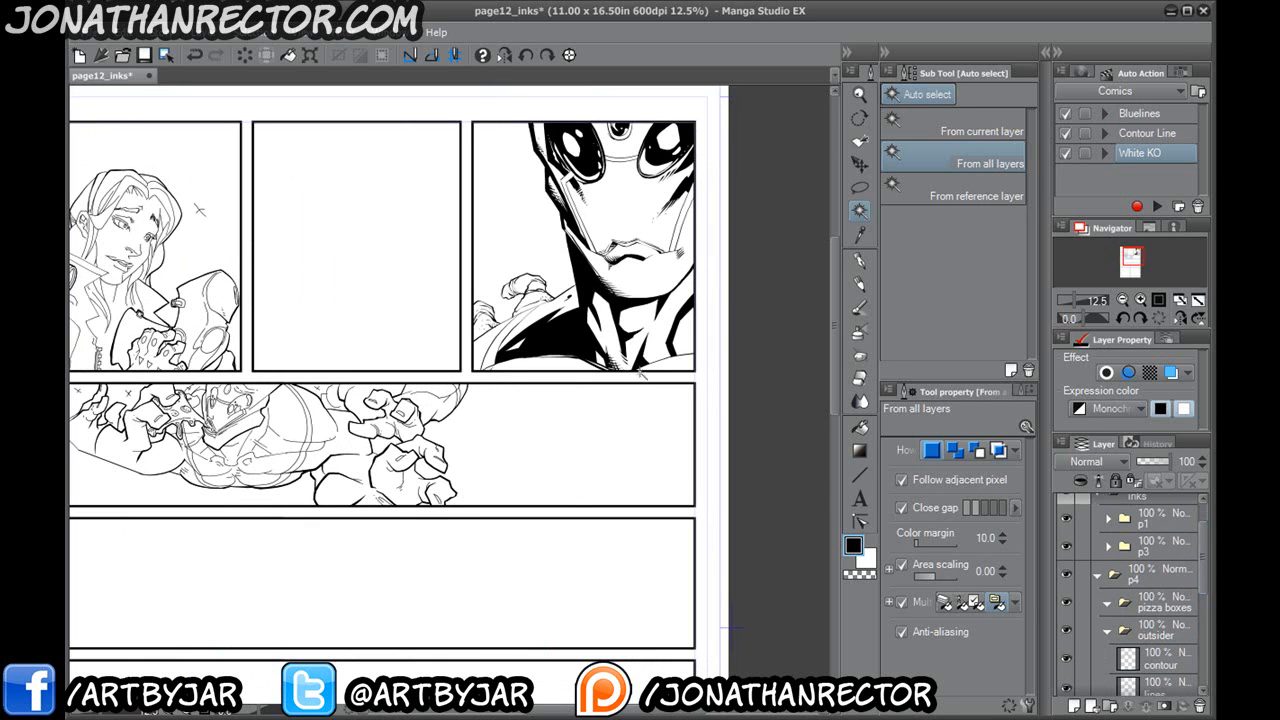
pyautogui.moveTo(1150, 634); pyautogui.dragTo(1135, 533)
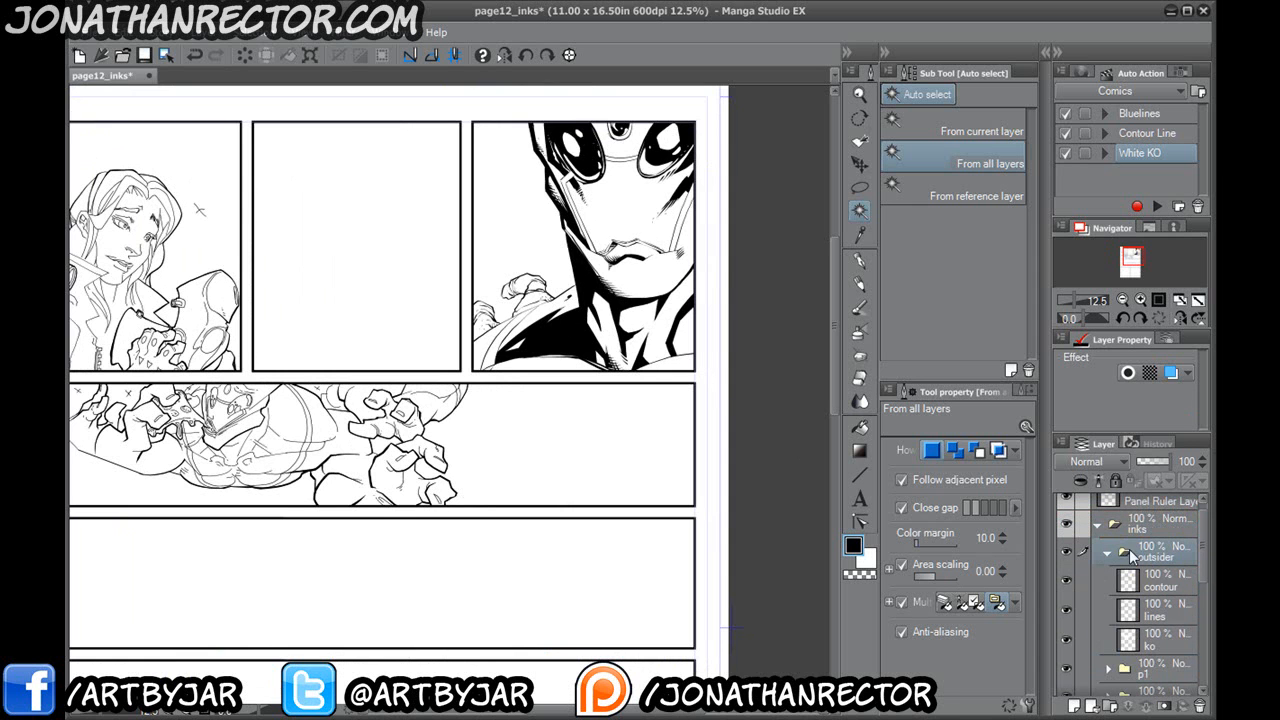
pyautogui.moveTo(315, 530); pyautogui.dragTo(402, 552)
# Try shifting the outsider artwork up over panels 2 and 3, and undo both the shift and the folder reordering.
pyautogui.click(861, 166)
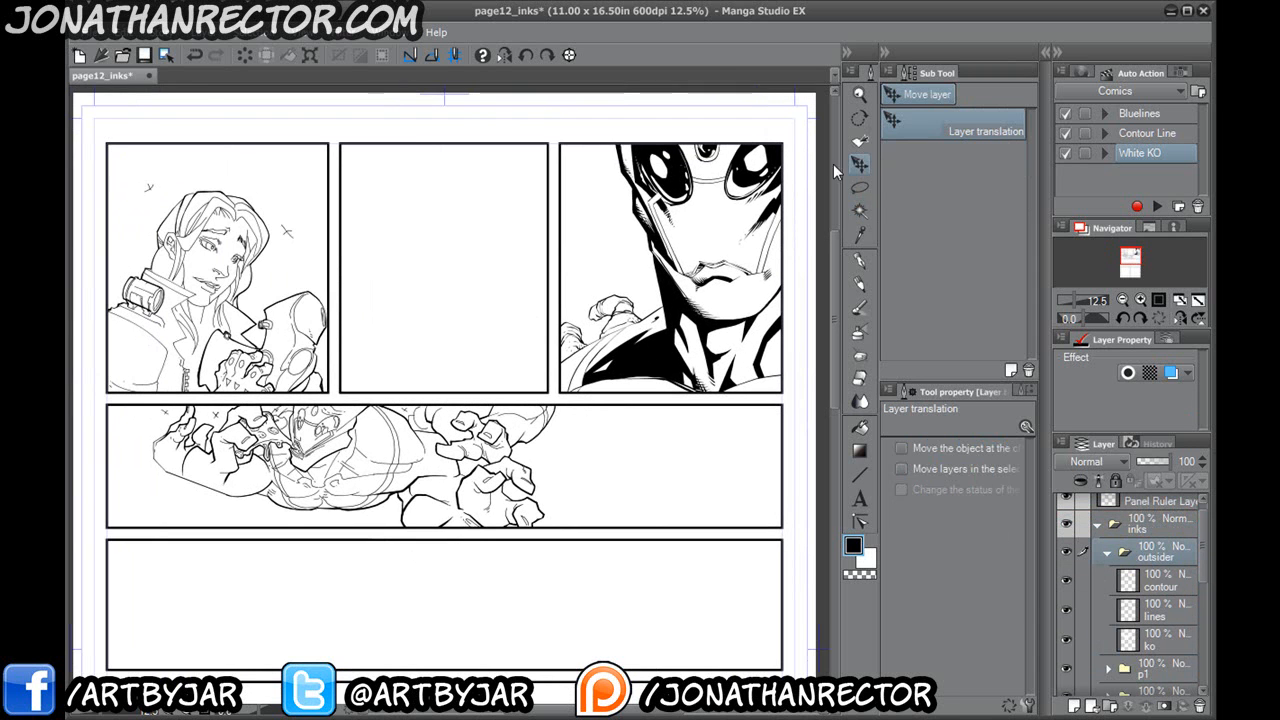
pyautogui.moveTo(442, 462)
pyautogui.mouseDown()
pyautogui.moveTo(486, 437)
pyautogui.moveTo(600, 423)
pyautogui.moveTo(666, 489)
pyautogui.moveTo(600, 393)
pyautogui.moveTo(663, 434)
pyautogui.moveTo(600, 449)
pyautogui.mouseUp()
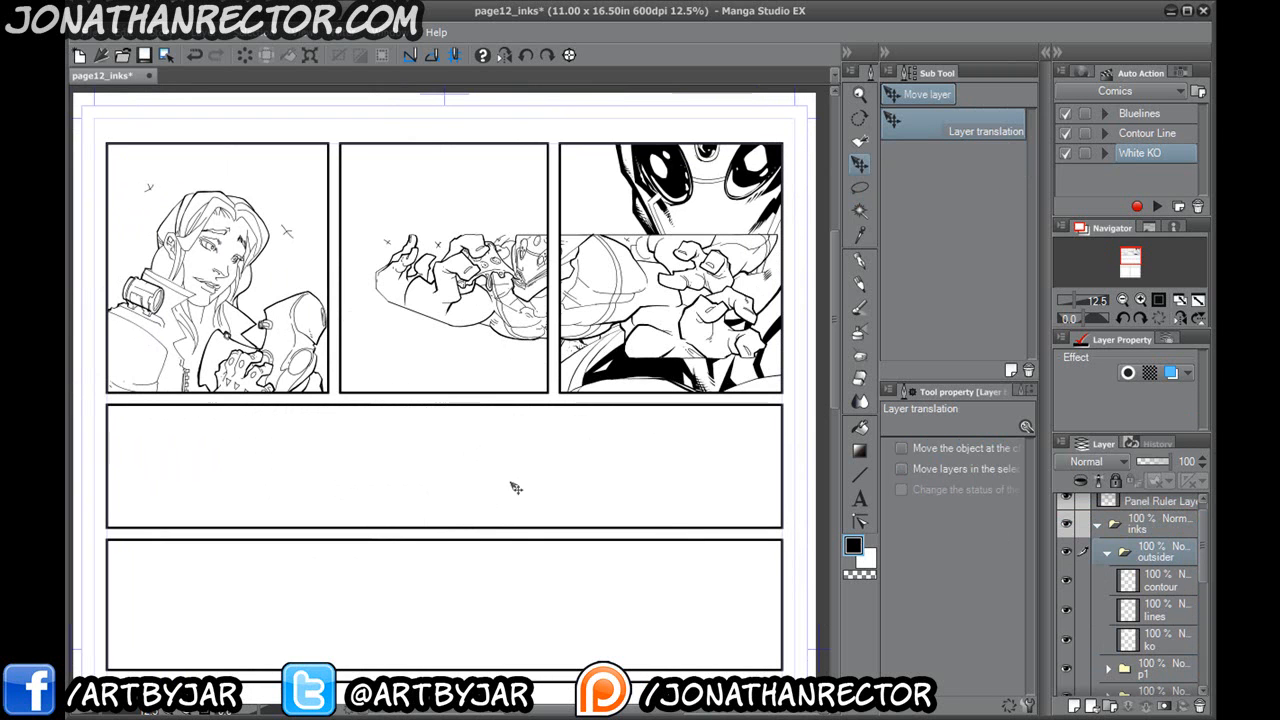
pyautogui.hotkey('ctrl', 'z')
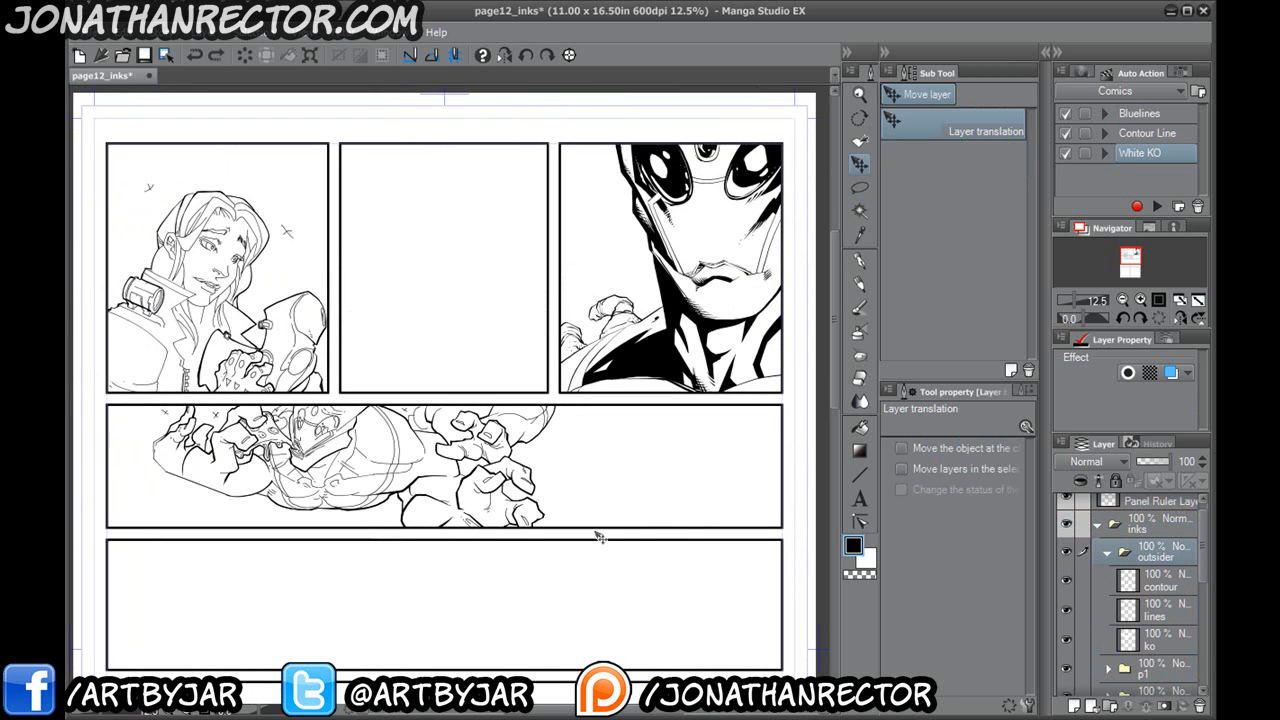
pyautogui.hotkey('ctrl', 'z')
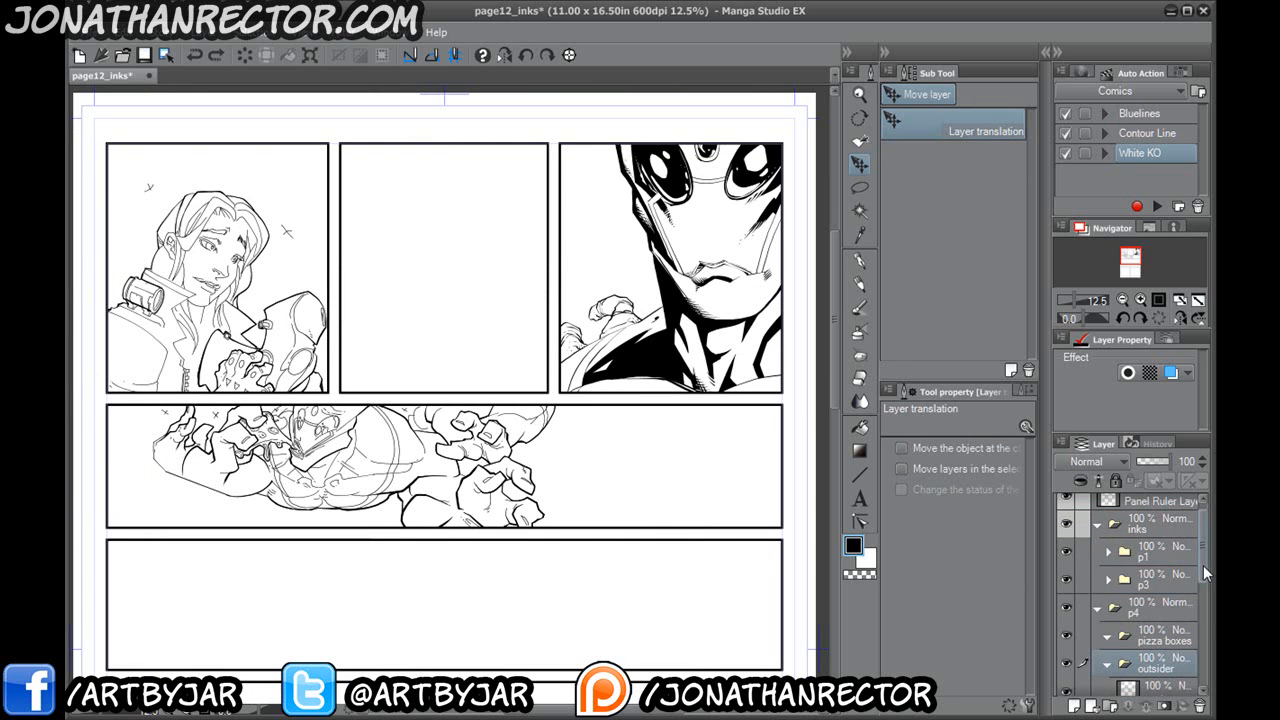
# Show the pg_9_inks sketch layer and check the knocked-out figure against the sketch across panel 4.
pyautogui.scroll(-2, 1200, 564)
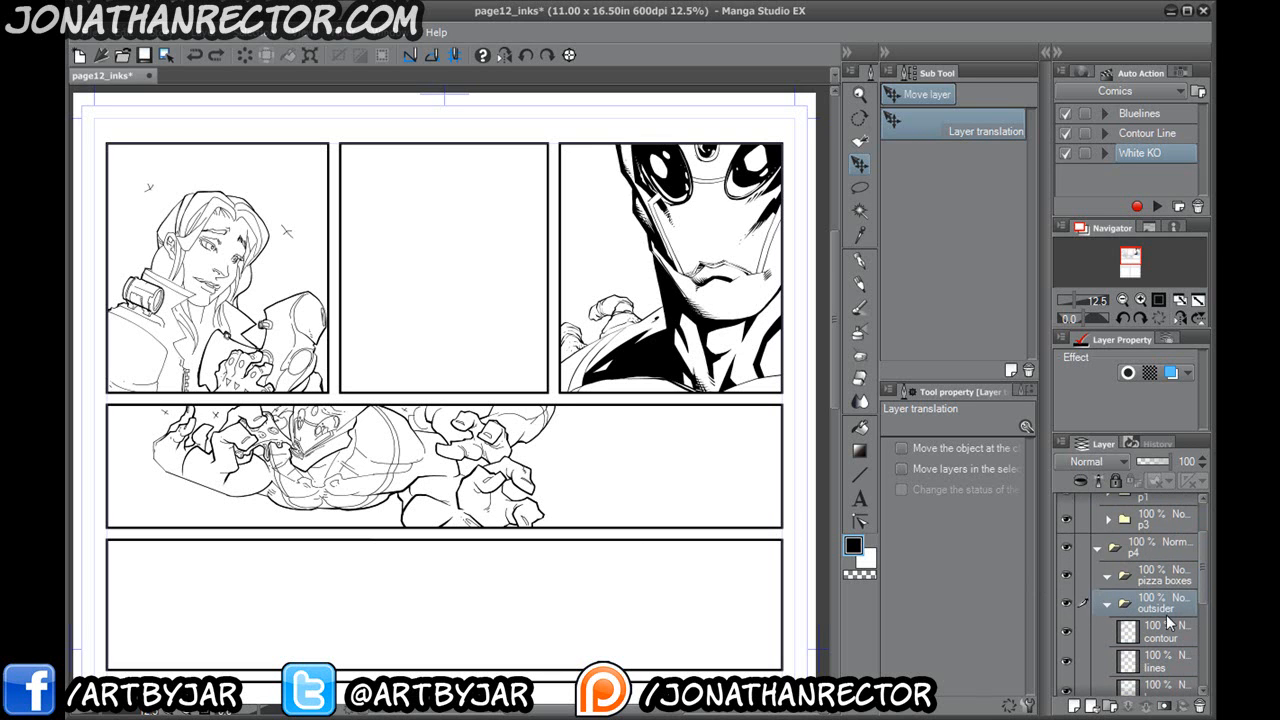
pyautogui.scroll(-2, 1080, 604)
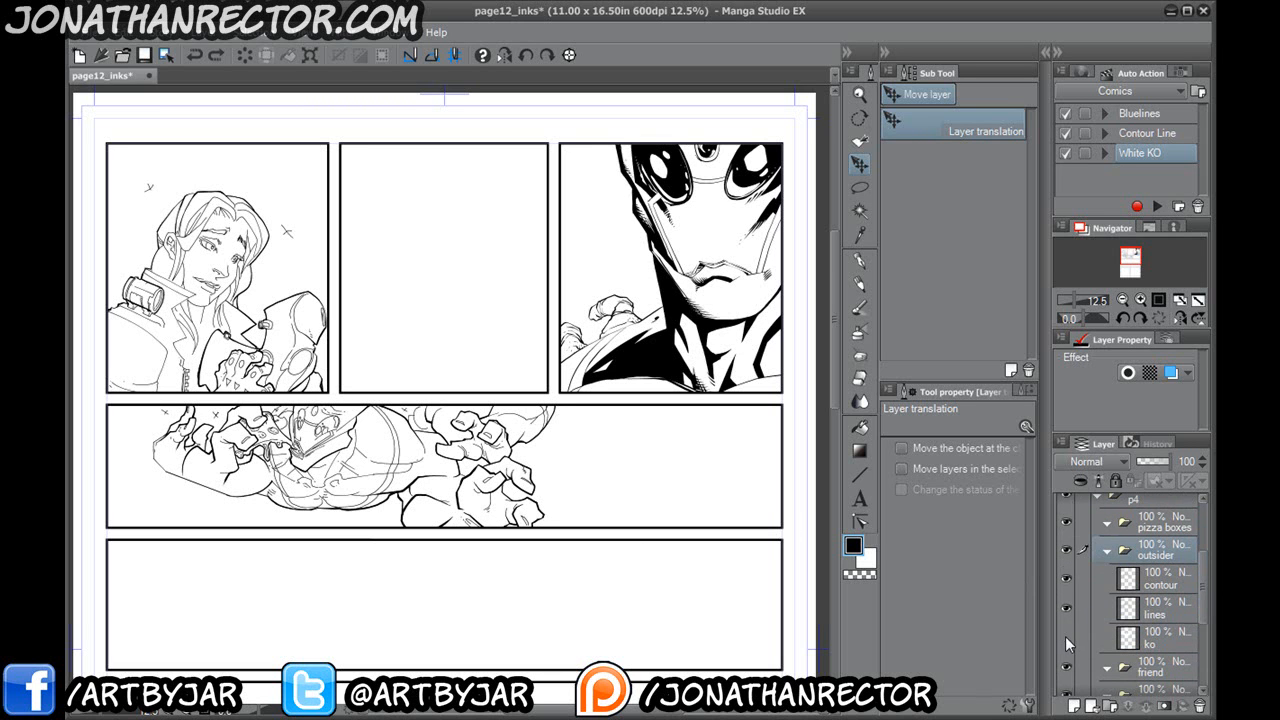
pyautogui.scroll(-4, 1200, 588)
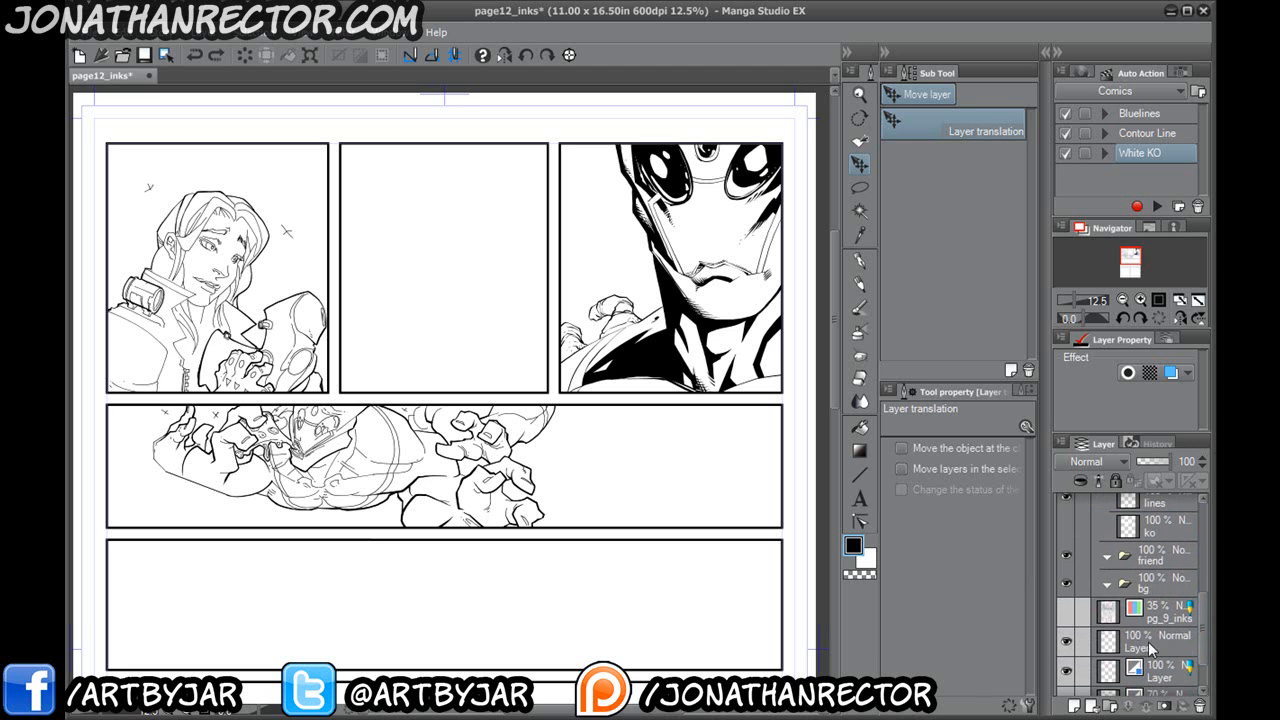
pyautogui.click(1067, 606)
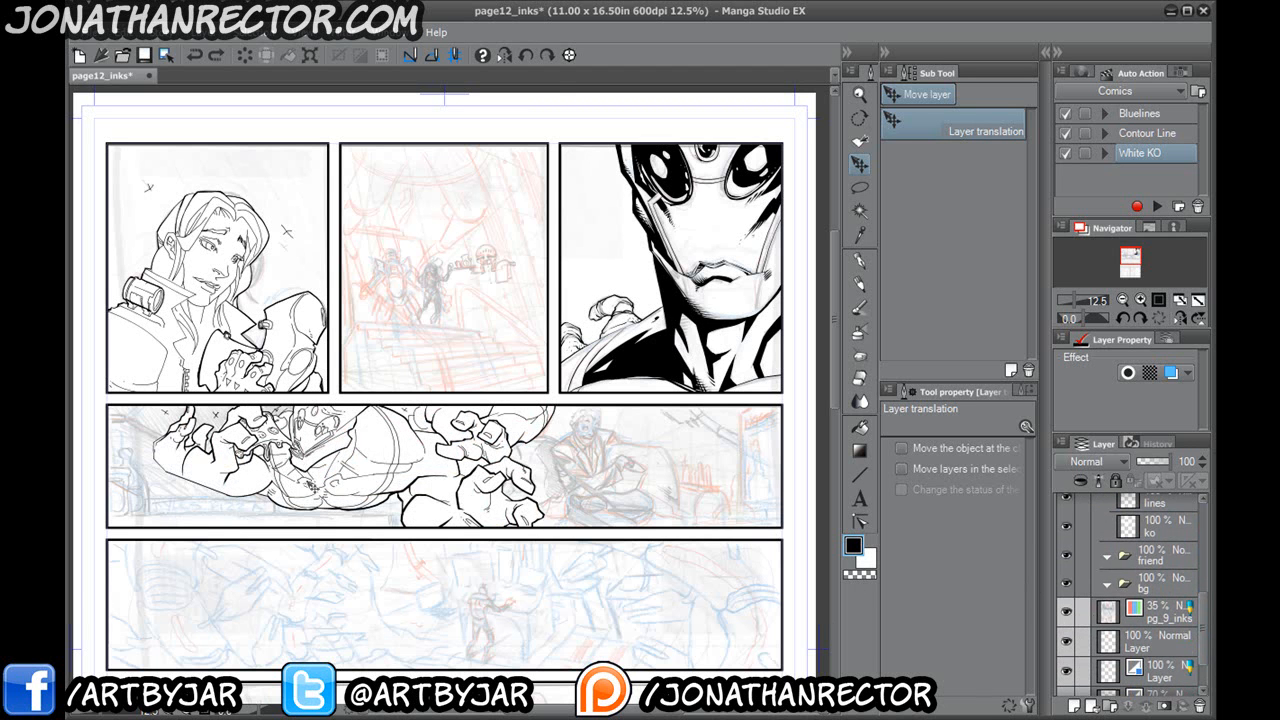
pyautogui.scroll(2, 566, 494)
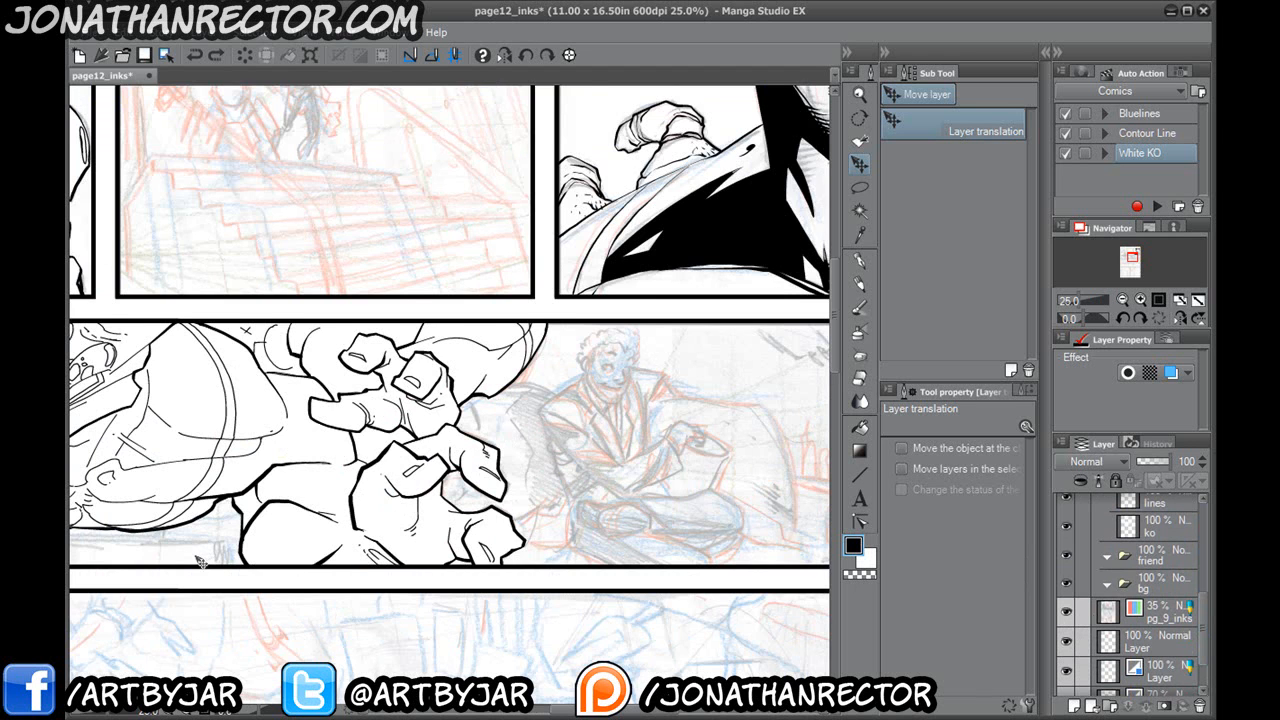
pyautogui.moveTo(185, 554); pyautogui.dragTo(777, 583)
pyautogui.moveTo(800, 531); pyautogui.dragTo(408, 536)
# Hide the ko layer and collapse the outsider folder.
pyautogui.scroll(3, 1071, 607)
pyautogui.click(1066, 611)
pyautogui.click(1107, 523)
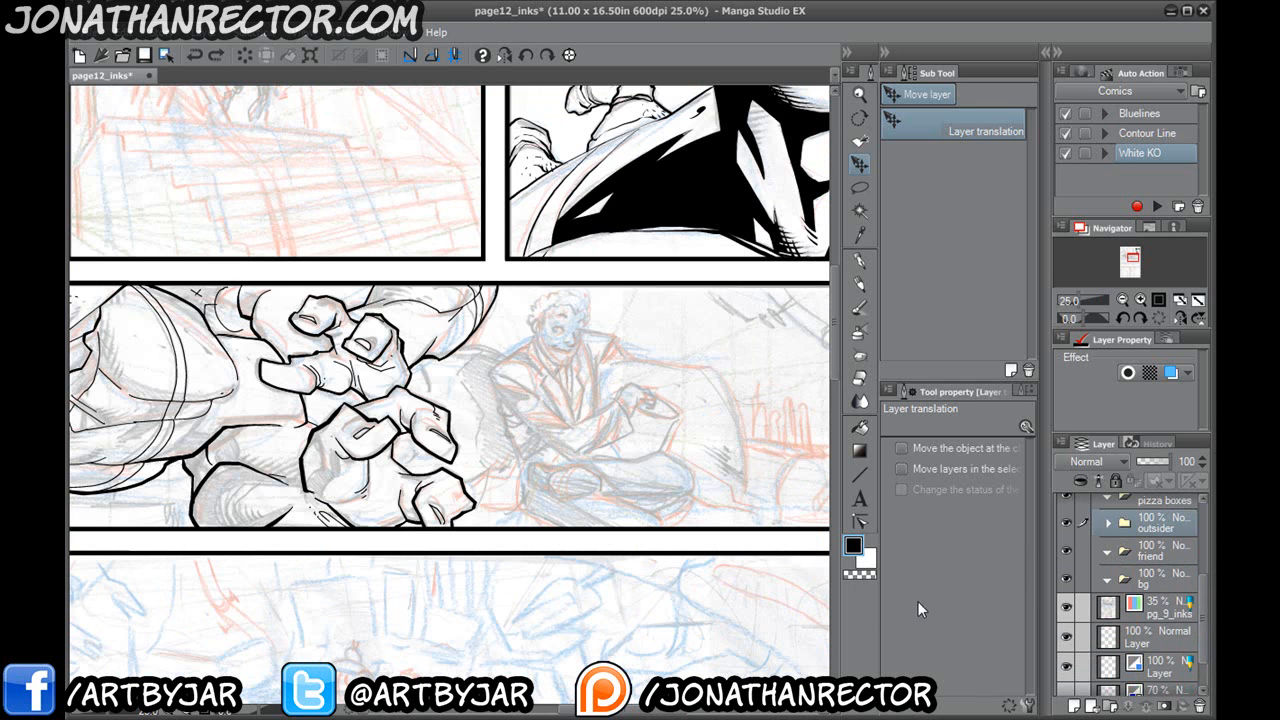
# Save the page12_inks file.
pyautogui.moveTo(467, 471); pyautogui.dragTo(413, 441)
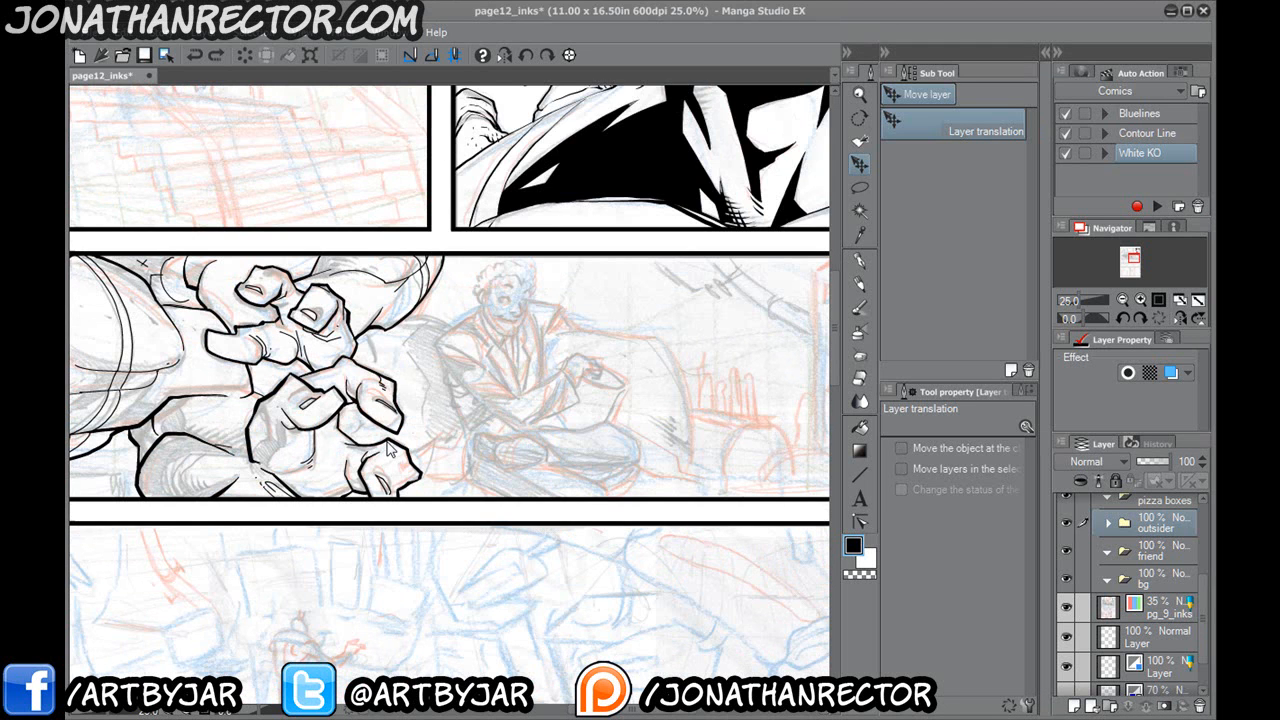
pyautogui.hotkey('ctrl', 's')
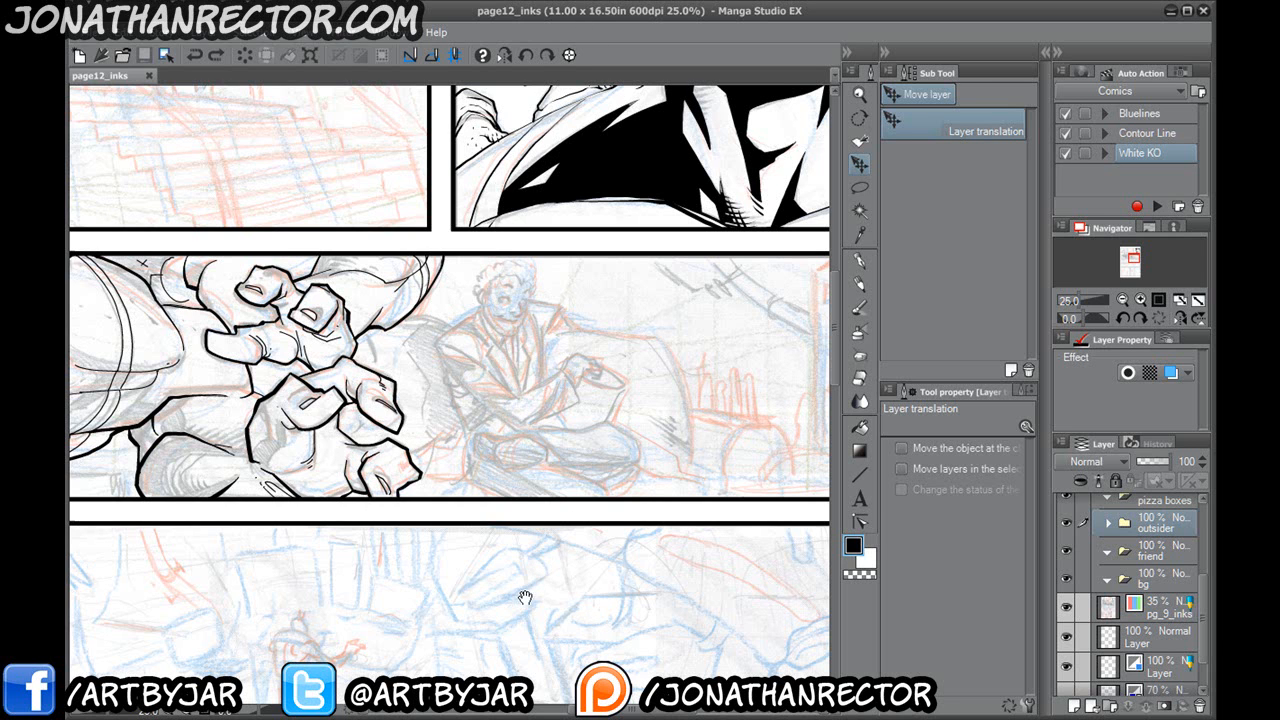
# Choose the Perspective ruler from the Figure tool's rulers for panel 4's background.
pyautogui.moveTo(339, 493); pyautogui.dragTo(489, 438)
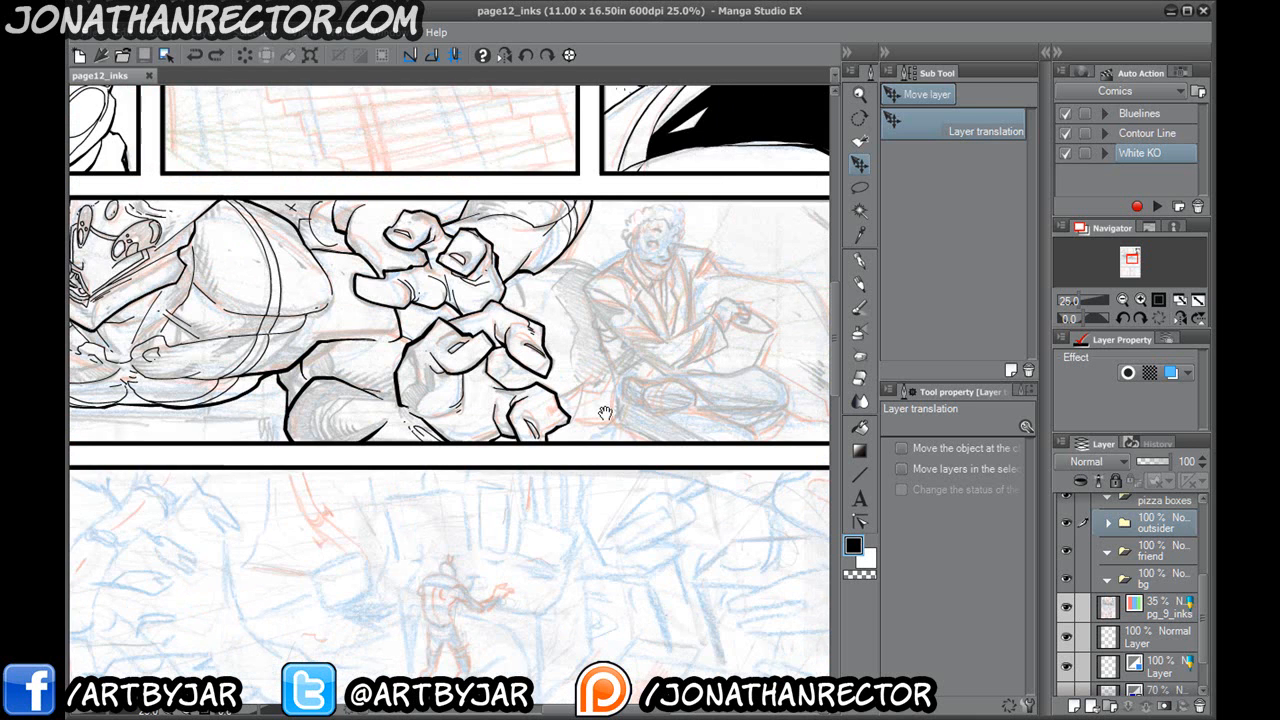
pyautogui.moveTo(634, 512); pyautogui.dragTo(491, 523)
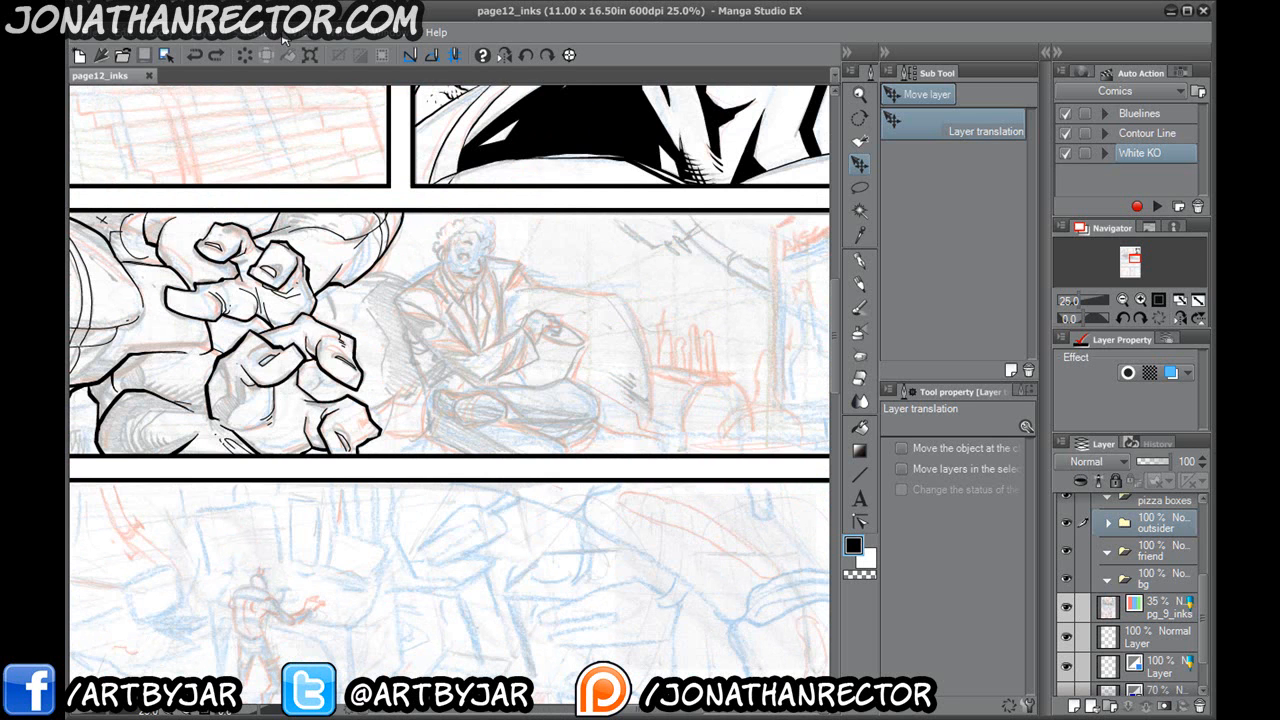
pyautogui.click(209, 35)
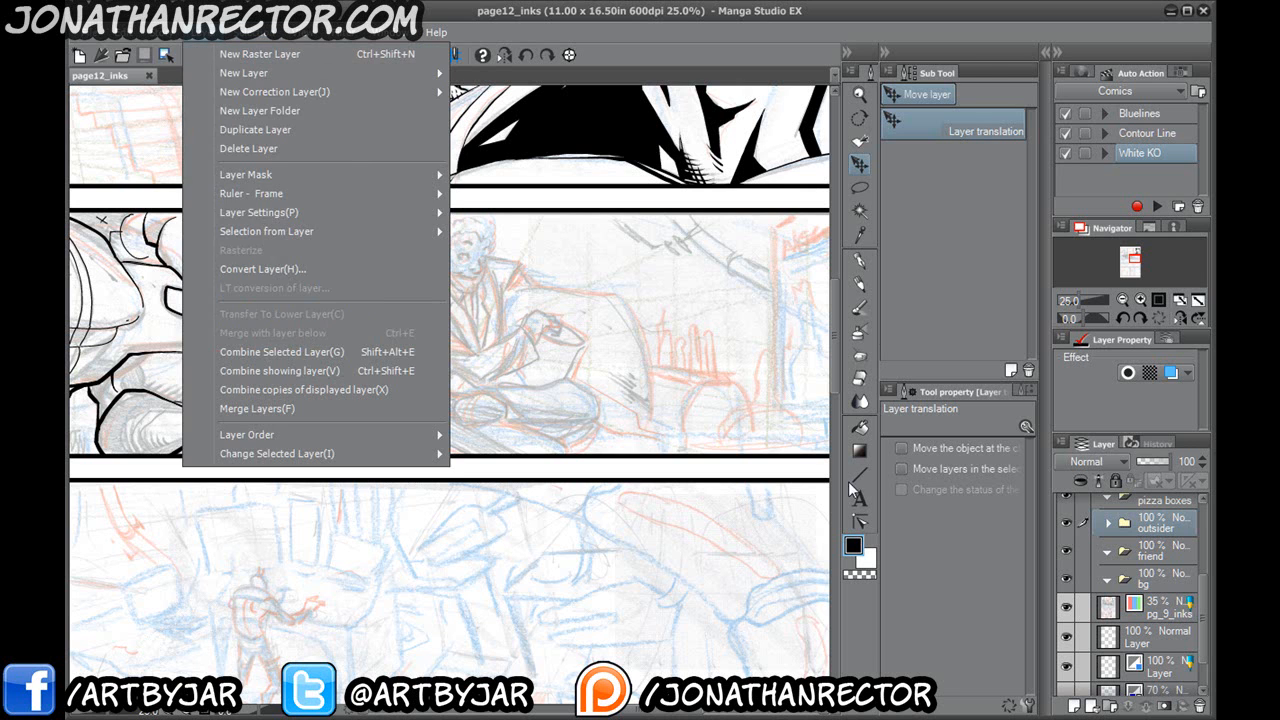
pyautogui.click(915, 322)
pyautogui.click(859, 474)
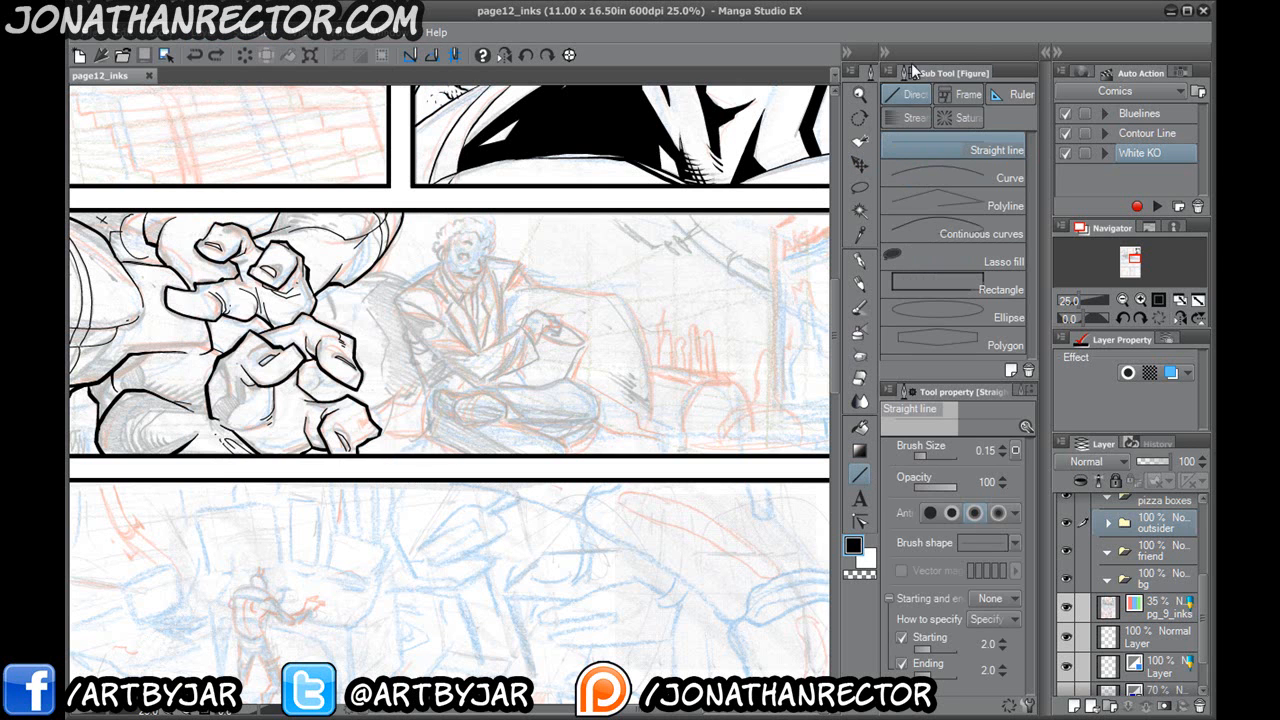
pyautogui.click(1011, 93)
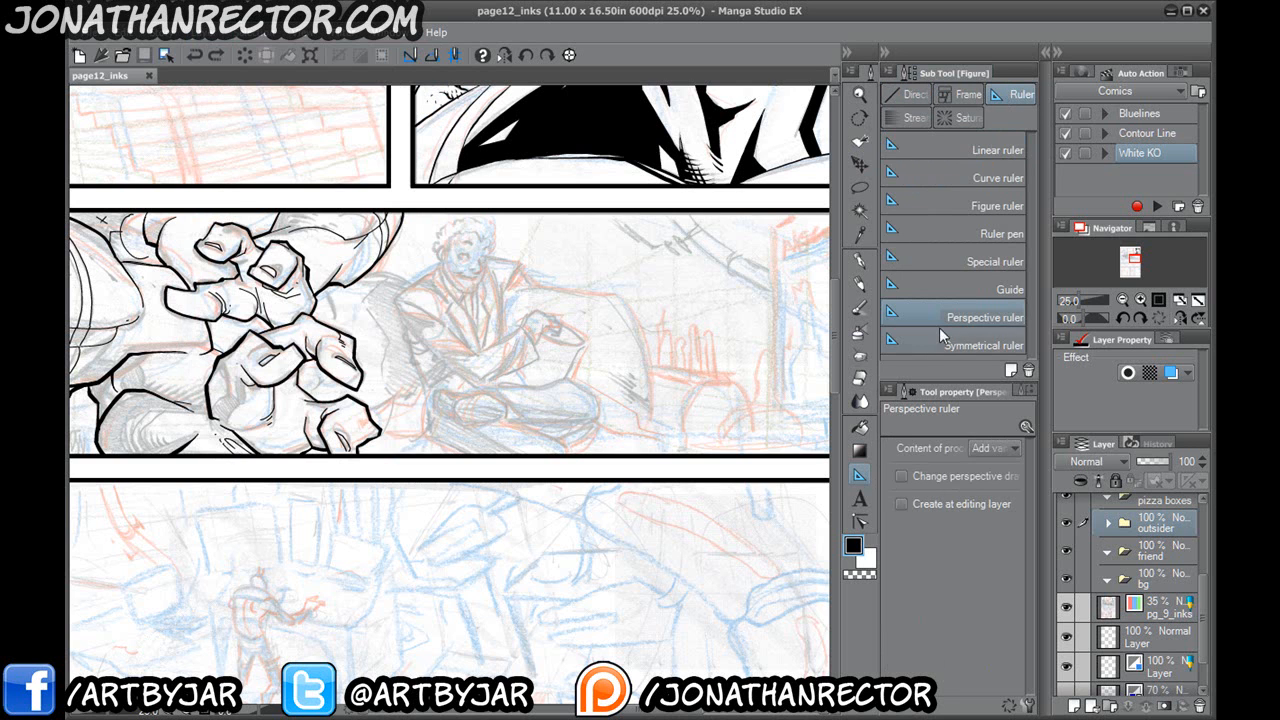
pyautogui.click(292, 34)
pyautogui.moveTo(341, 36)
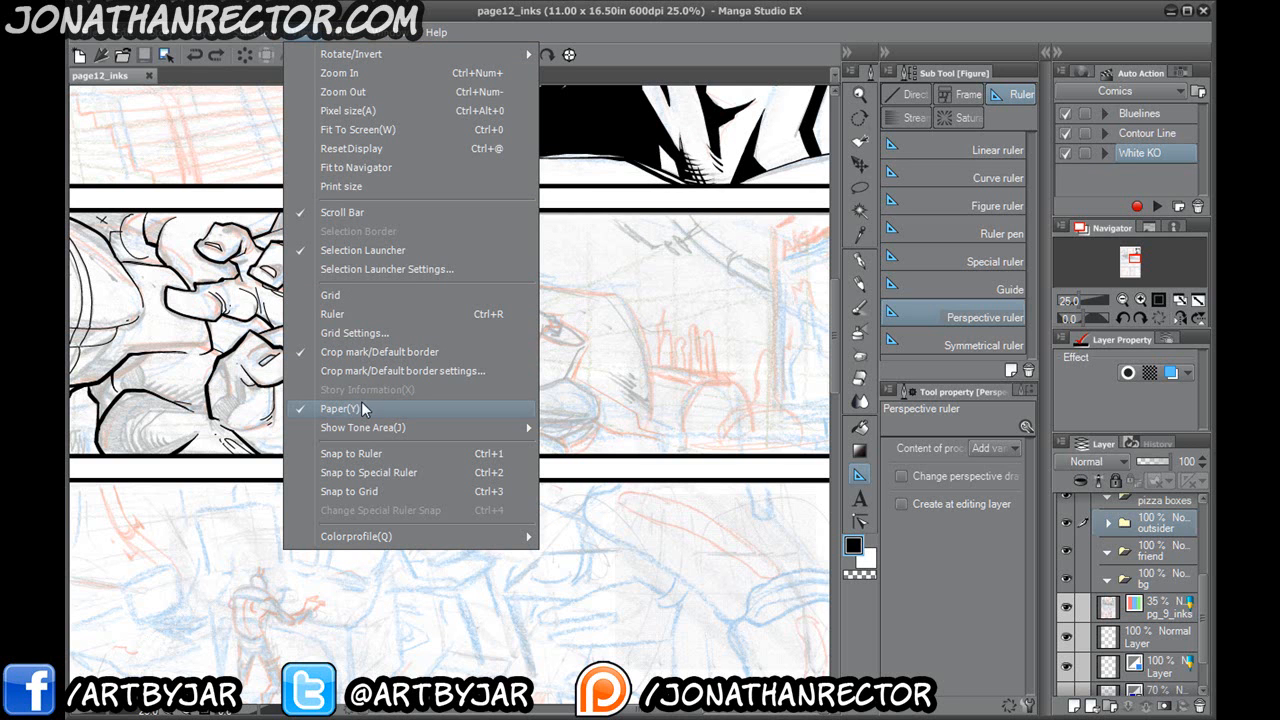
pyautogui.moveTo(206, 38)
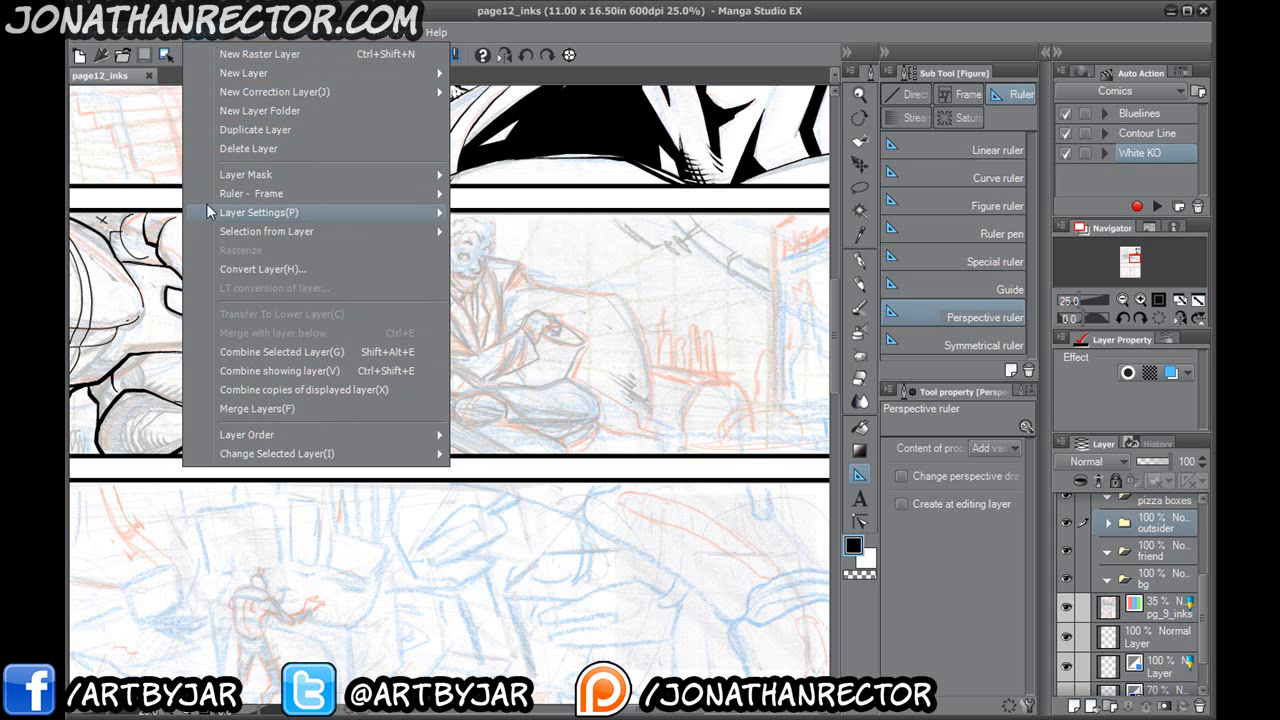
pyautogui.moveTo(210, 210)
pyautogui.moveTo(232, 233)
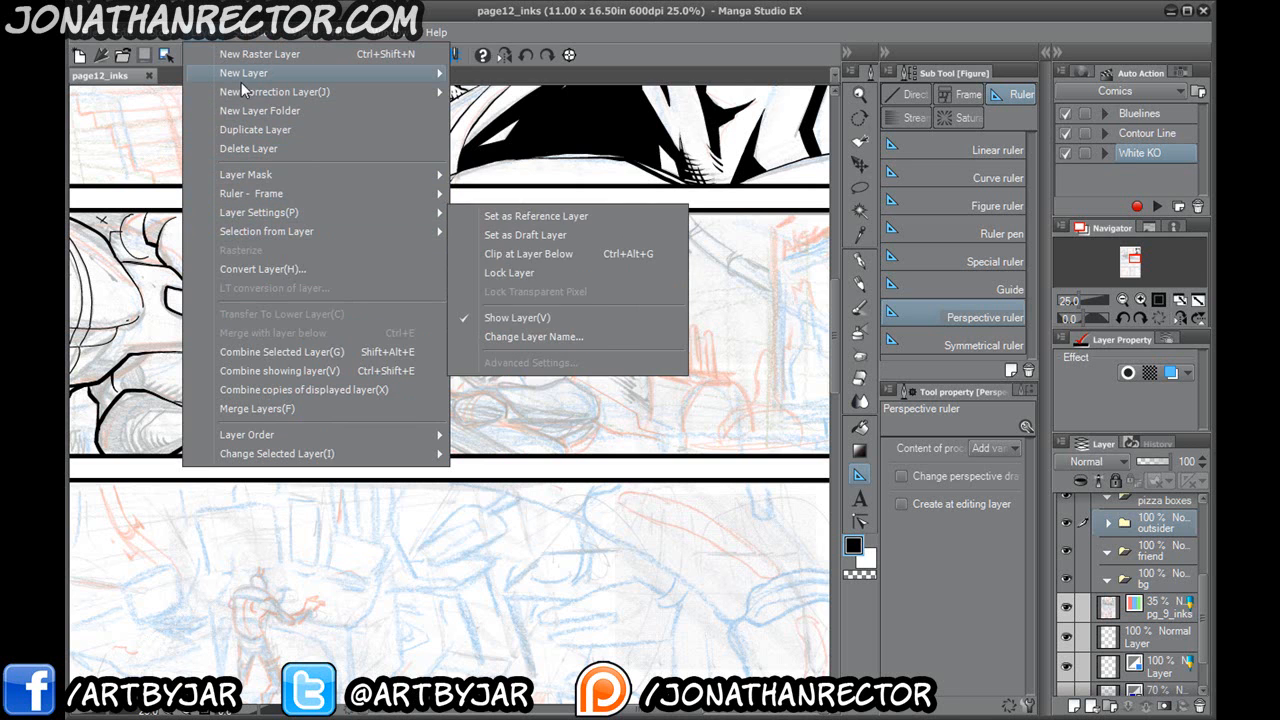
pyautogui.moveTo(239, 75)
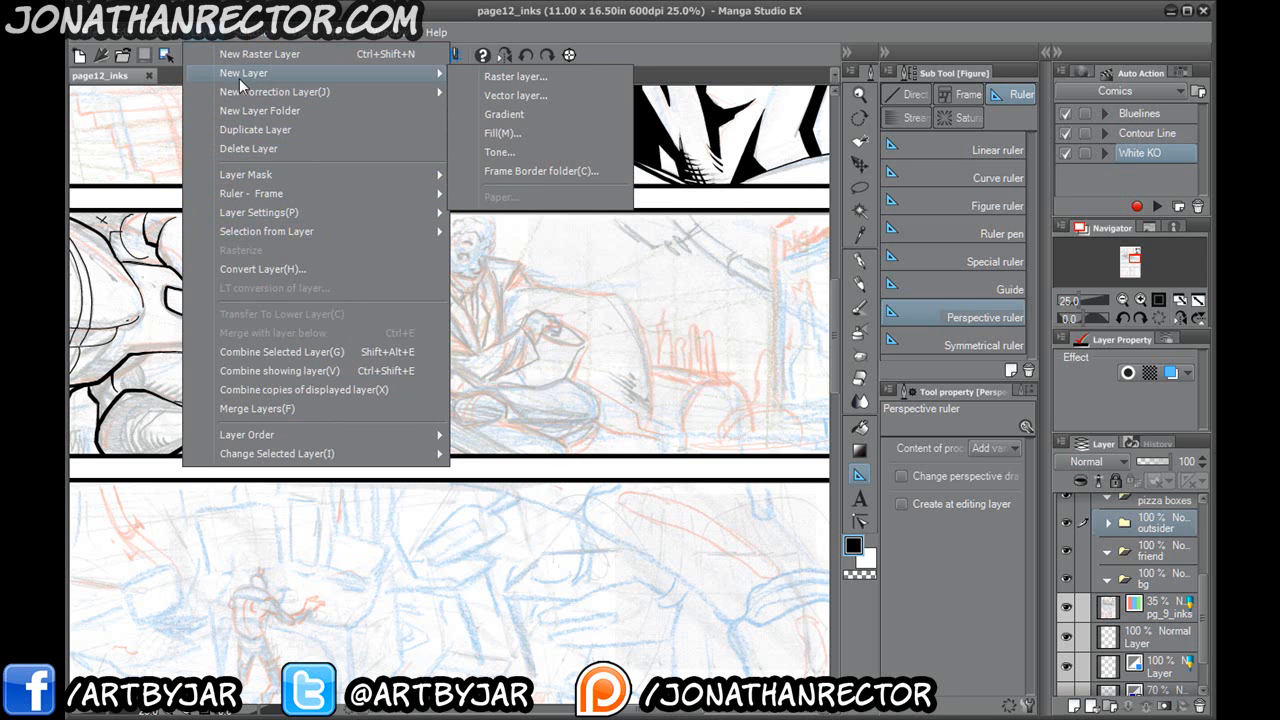
pyautogui.moveTo(248, 97)
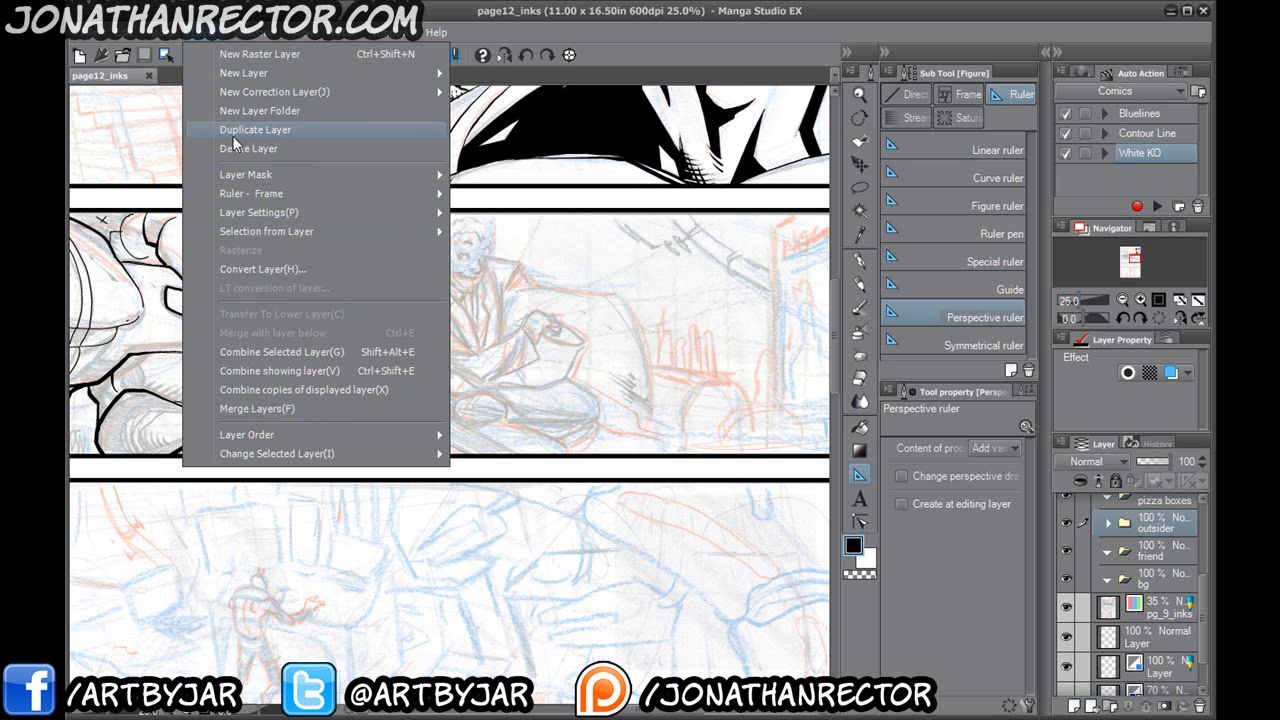
pyautogui.moveTo(322, 241)
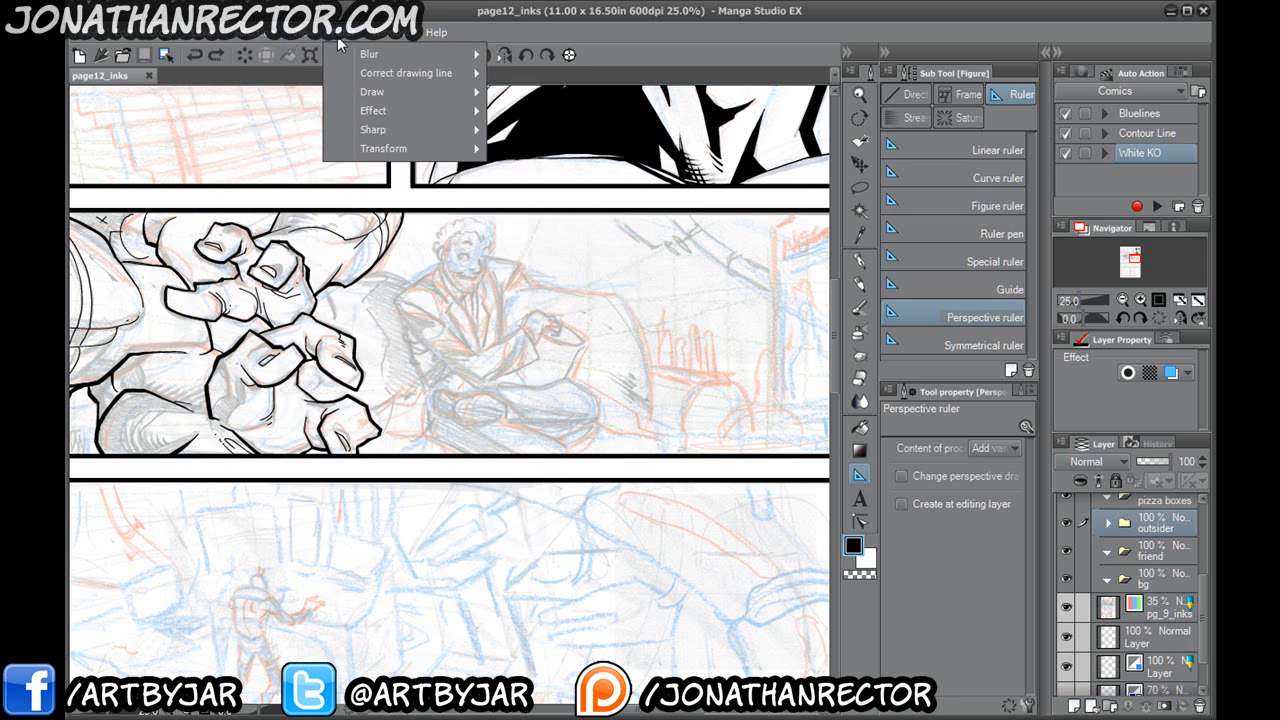
pyautogui.moveTo(151, 37)
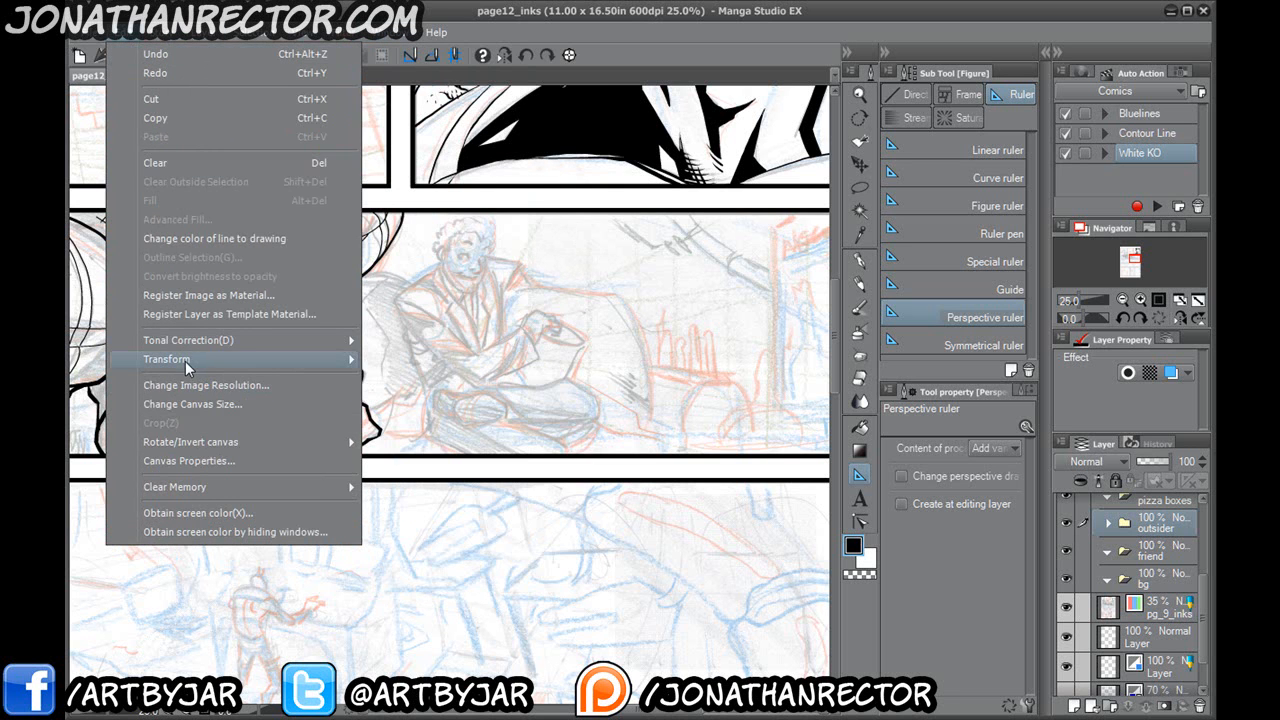
pyautogui.moveTo(186, 366)
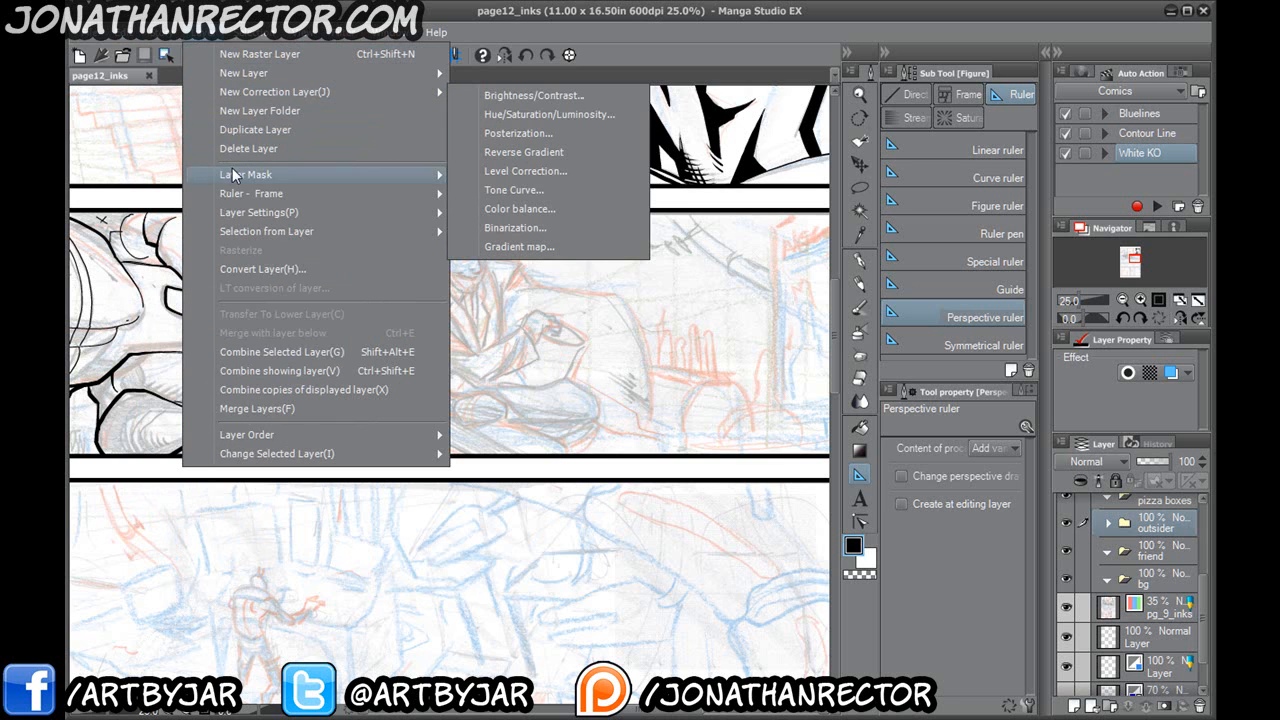
# Create a 3-point perspective ruler on a new layer.
pyautogui.moveTo(236, 175)
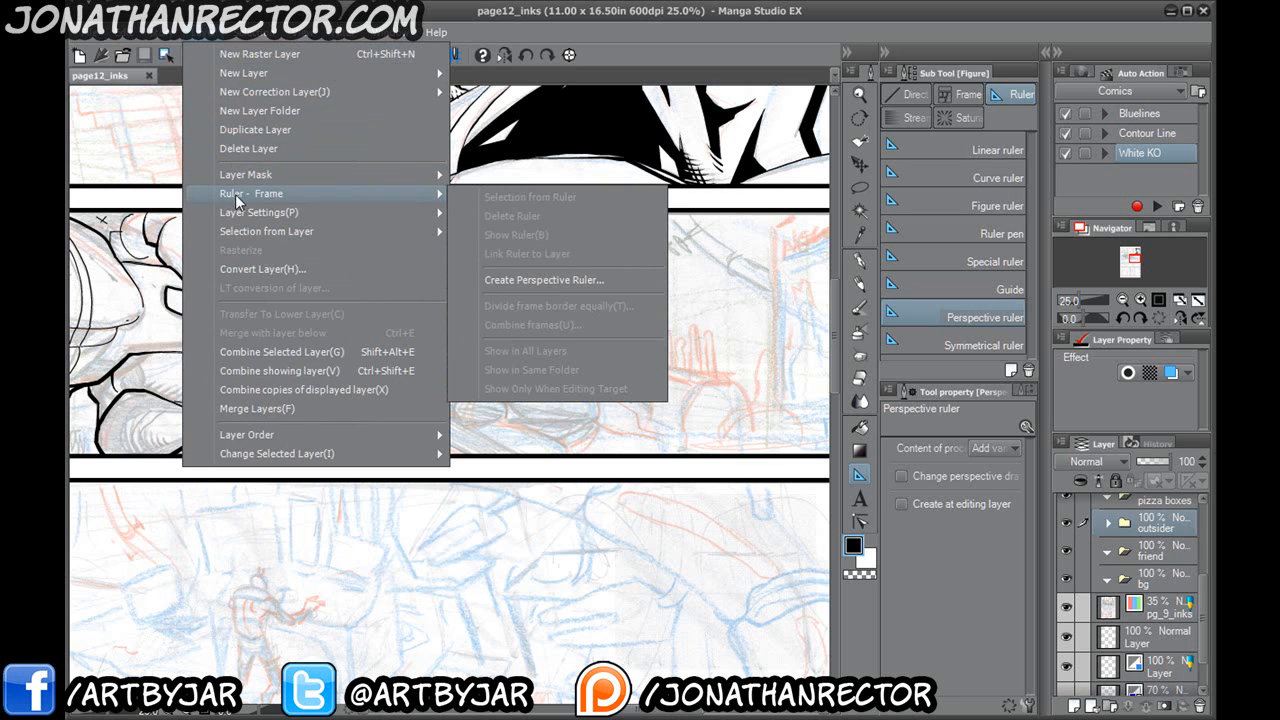
pyautogui.click(515, 278)
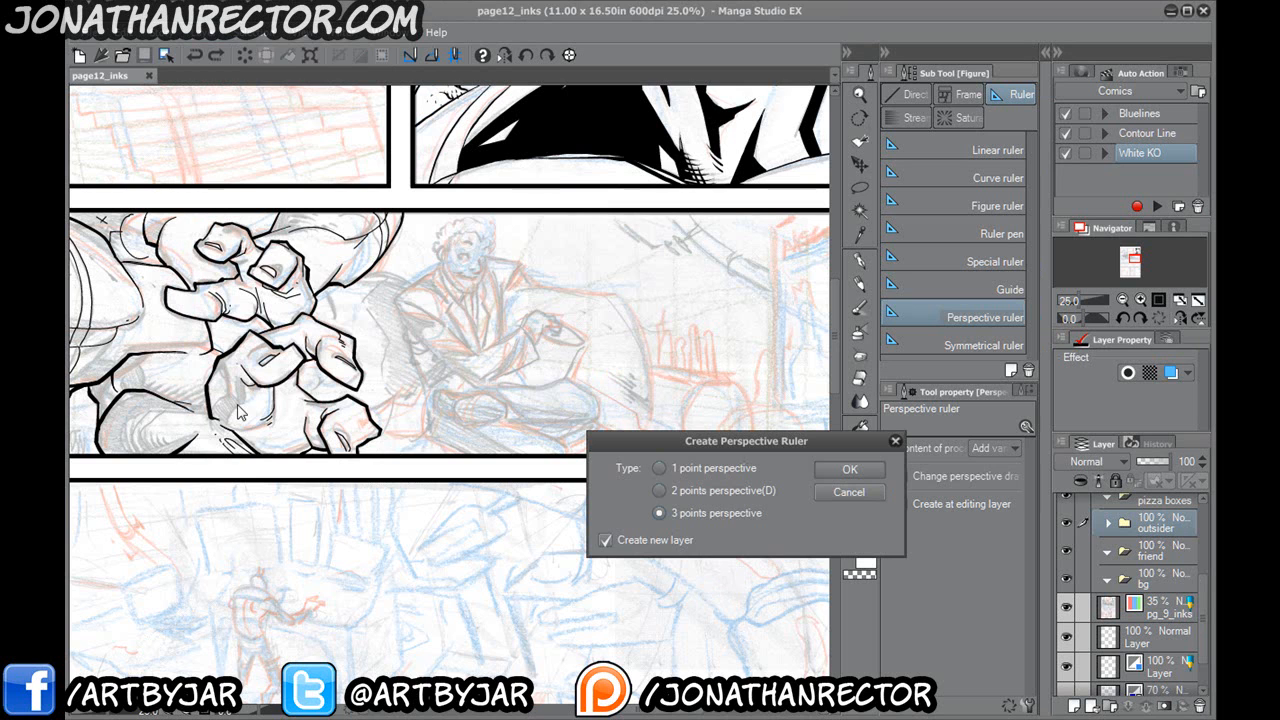
pyautogui.moveTo(640, 441); pyautogui.dragTo(629, 466)
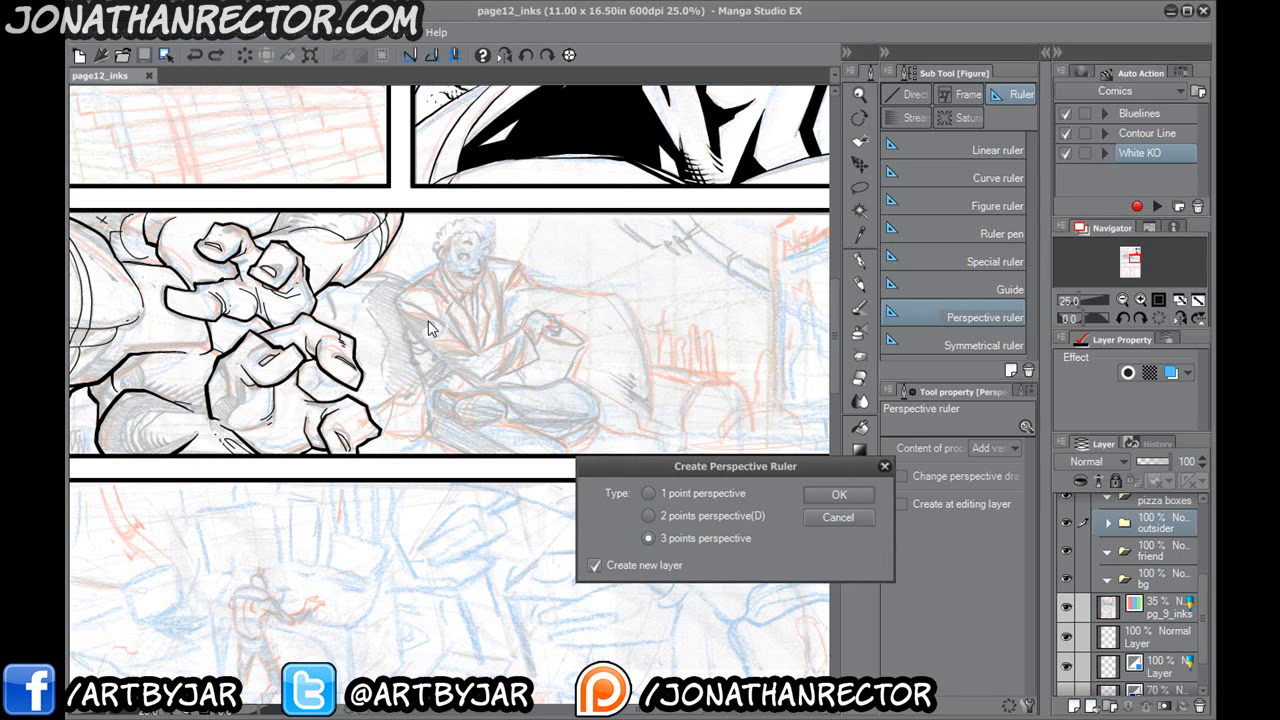
pyautogui.click(832, 494)
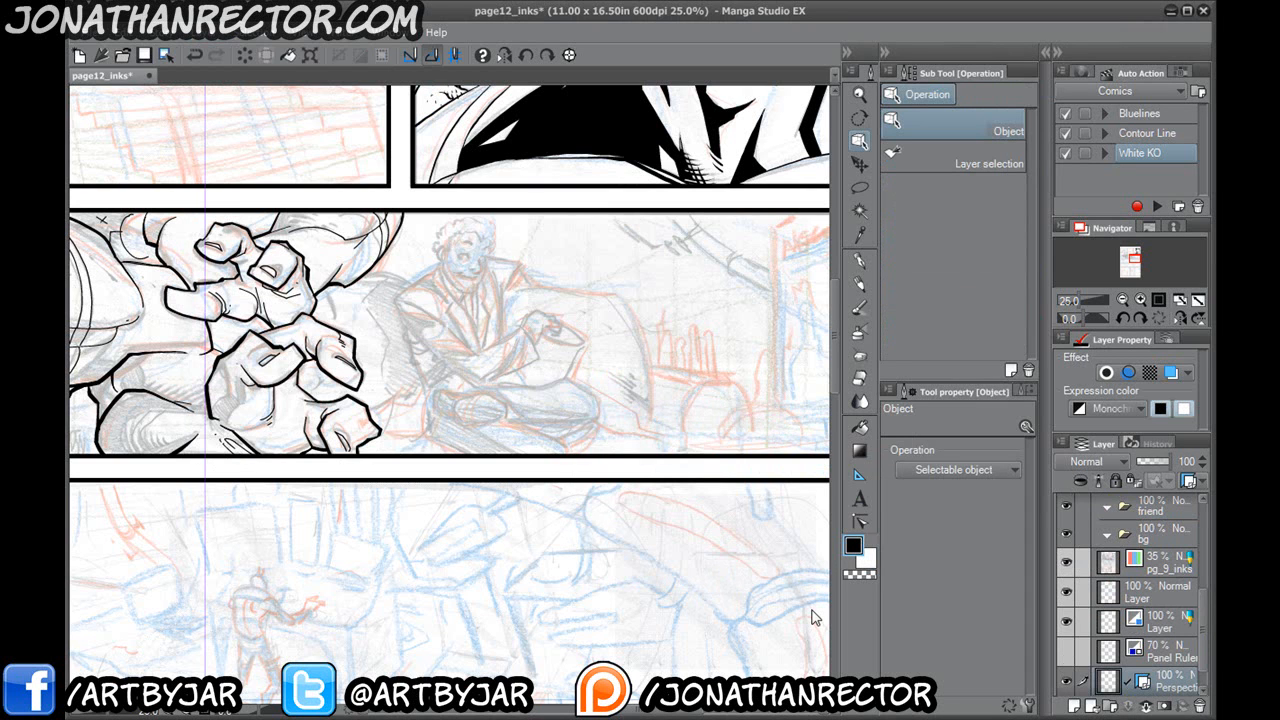
# Move the perspective ruler layer into the bg folder and open the options for which layers show the ruler.
pyautogui.moveTo(1172, 684); pyautogui.dragTo(1146, 580)
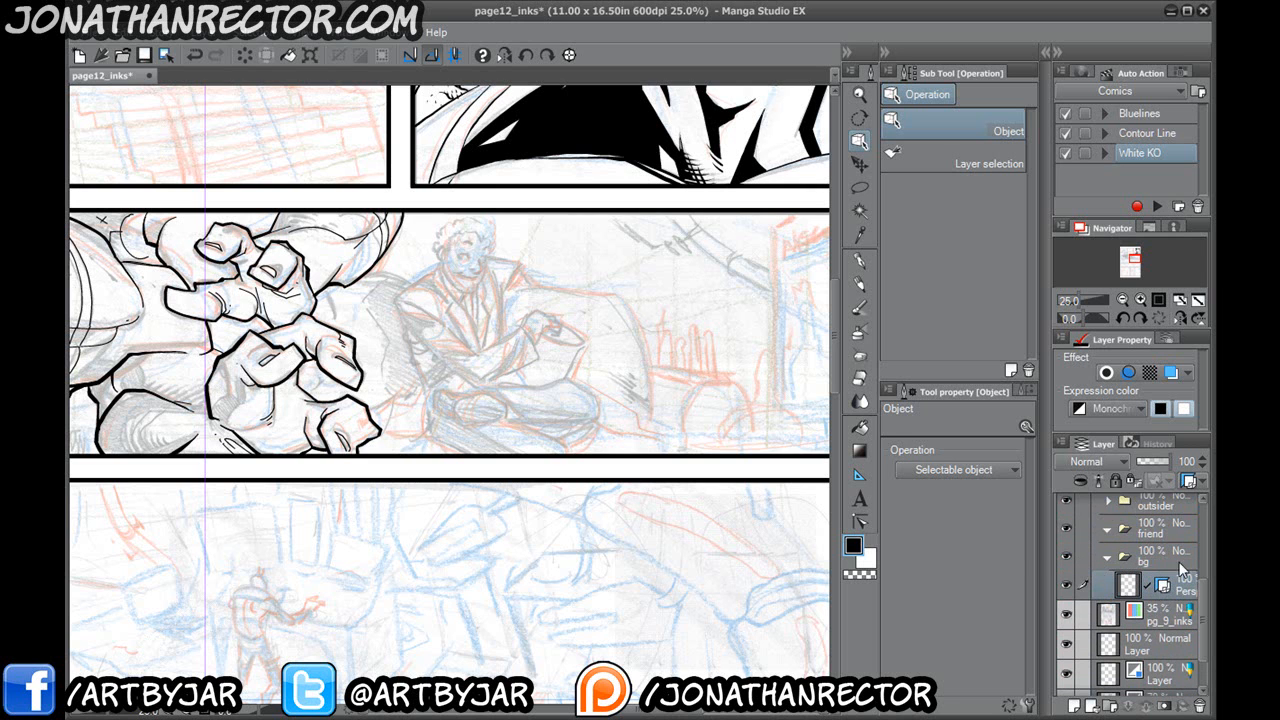
pyautogui.click(1189, 481)
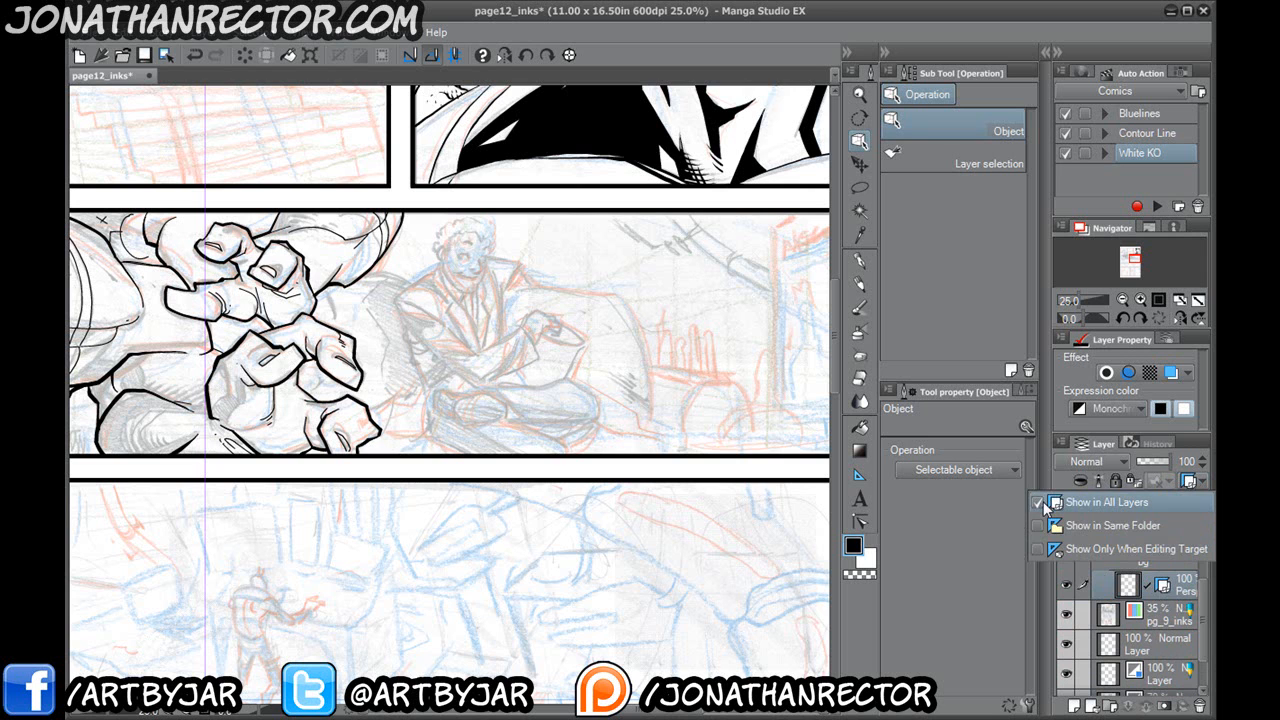
# Move the perspective ruler layer up so its vanishing point sits on the seated man in the wide panel.
pyautogui.click(1178, 580)
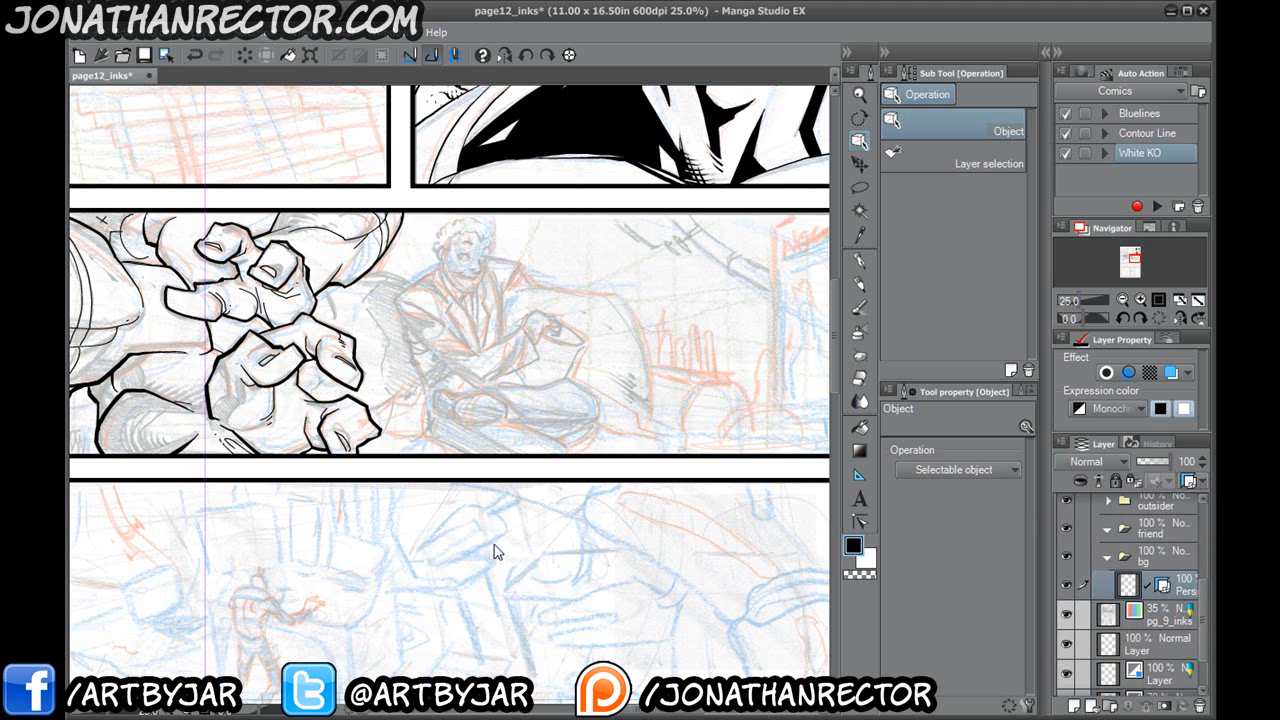
pyautogui.hotkey('ctrl', '-')
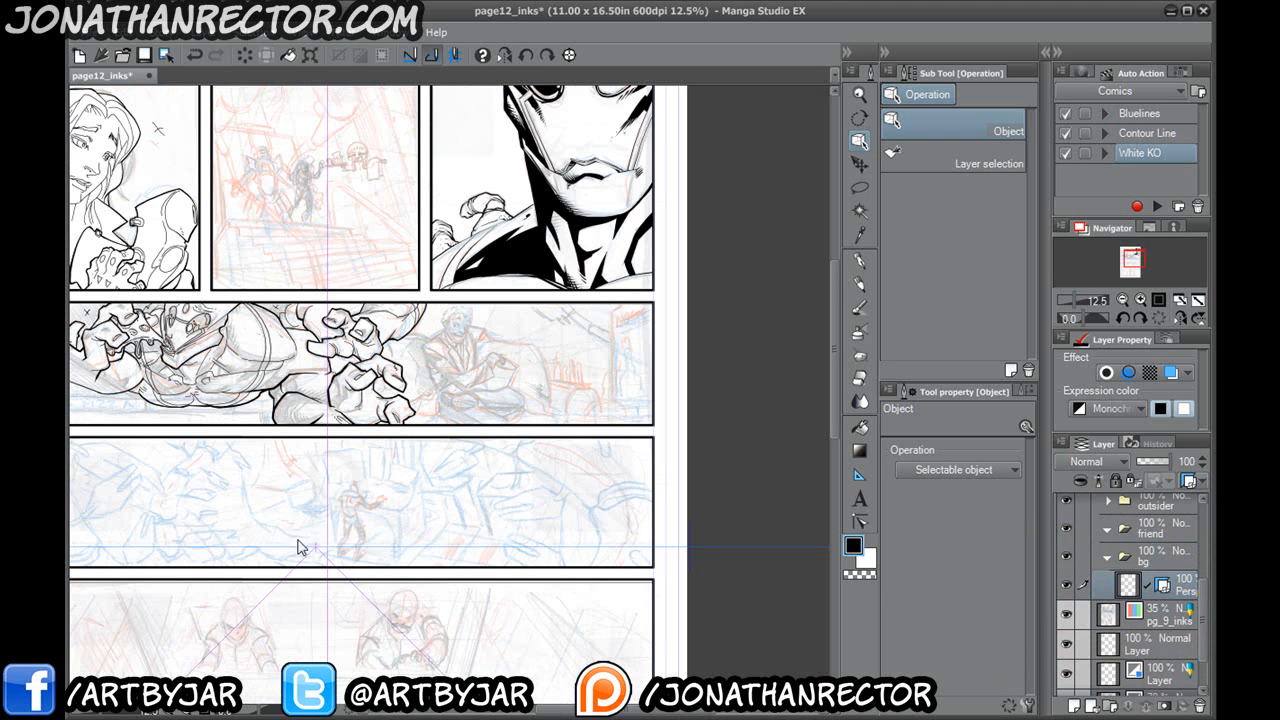
pyautogui.click(859, 168)
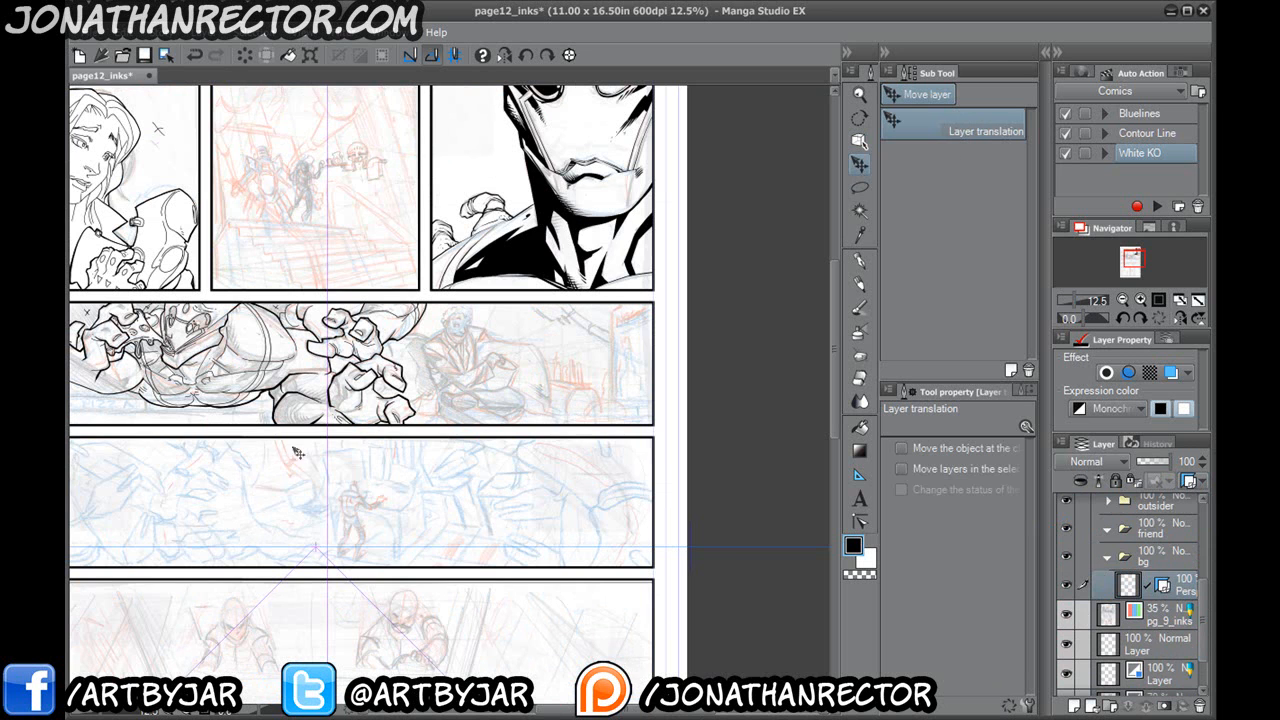
pyautogui.moveTo(293, 545); pyautogui.dragTo(294, 542)
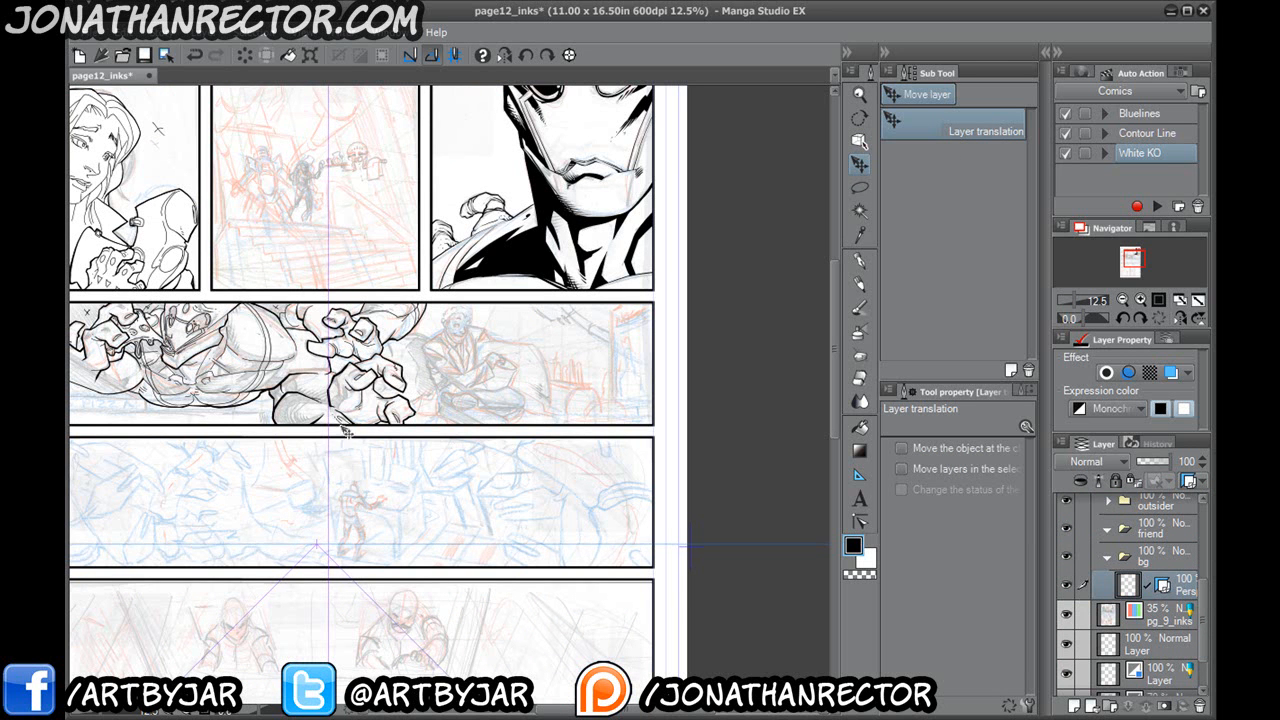
pyautogui.moveTo(403, 393); pyautogui.dragTo(436, 375)
pyautogui.moveTo(270, 541); pyautogui.dragTo(298, 545)
pyautogui.moveTo(456, 478); pyautogui.dragTo(431, 474)
pyautogui.scroll(2, 430, 437)
pyautogui.moveTo(542, 437); pyautogui.dragTo(523, 495)
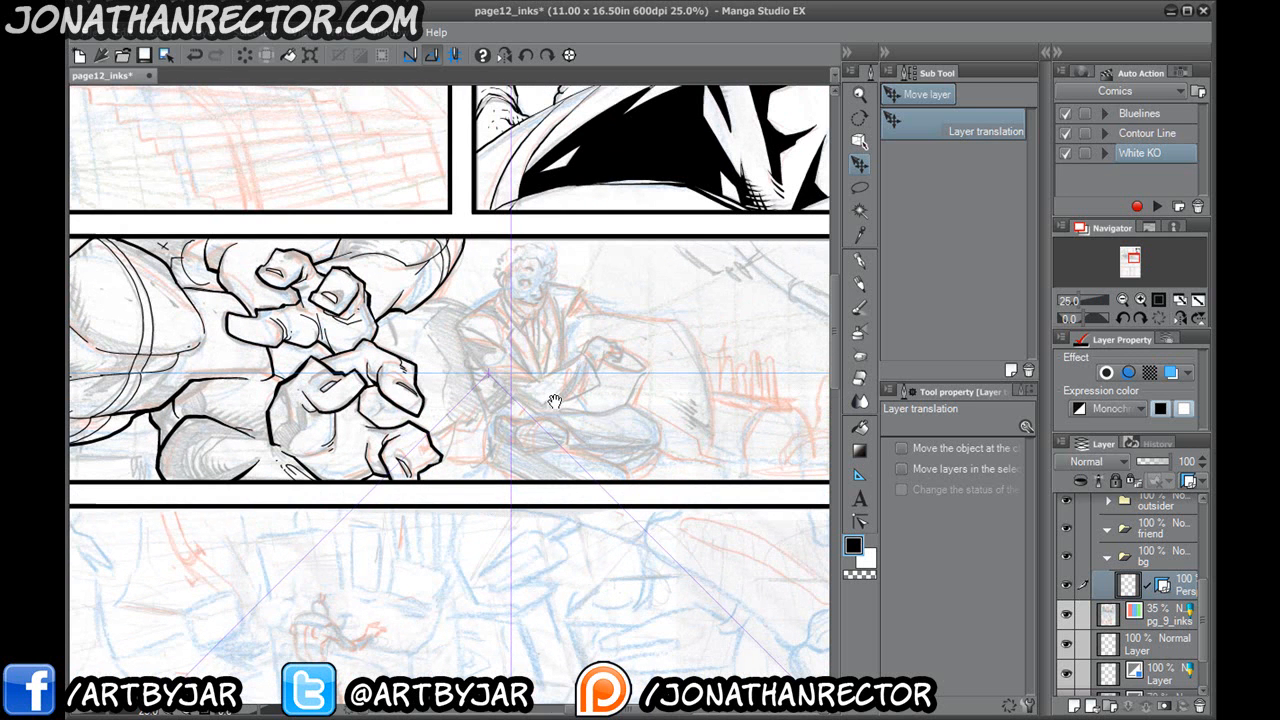
# Select the perspective ruler as an object and swing its right guide line to a shallow downward angle across the seated man's panel.
pyautogui.click(859, 142)
pyautogui.click(561, 453)
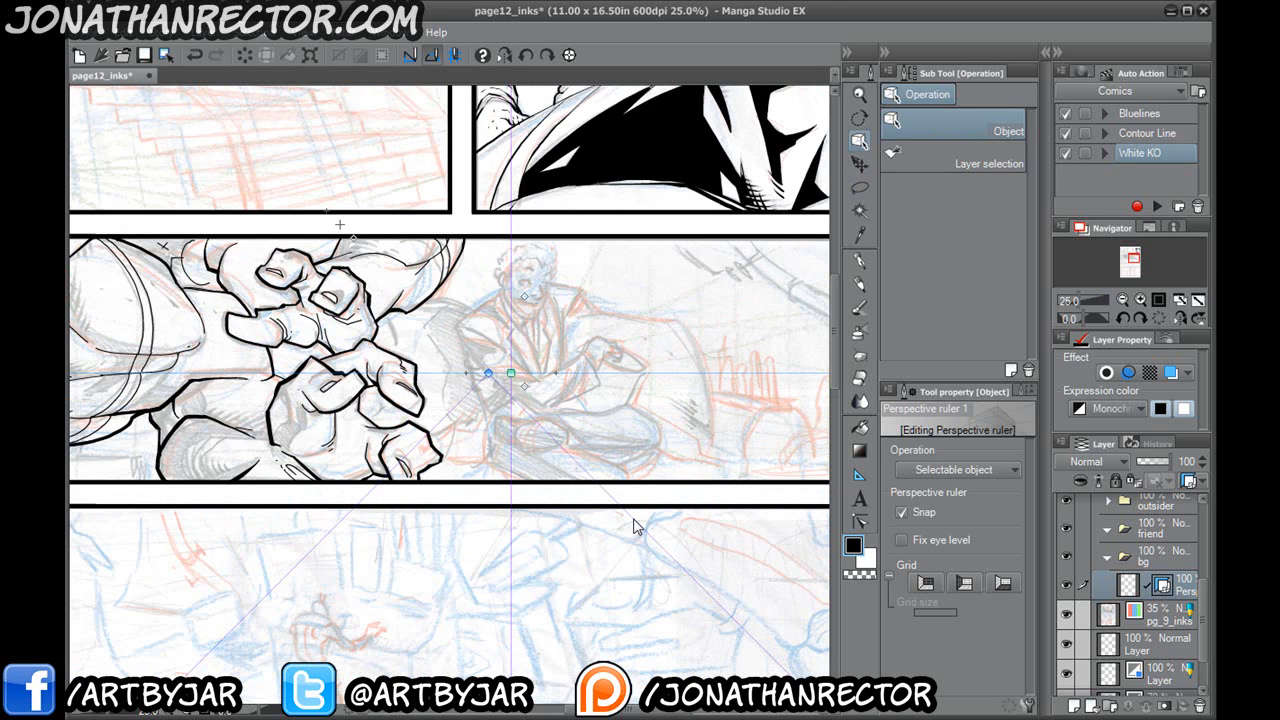
pyautogui.moveTo(513, 469); pyautogui.dragTo(345, 330)
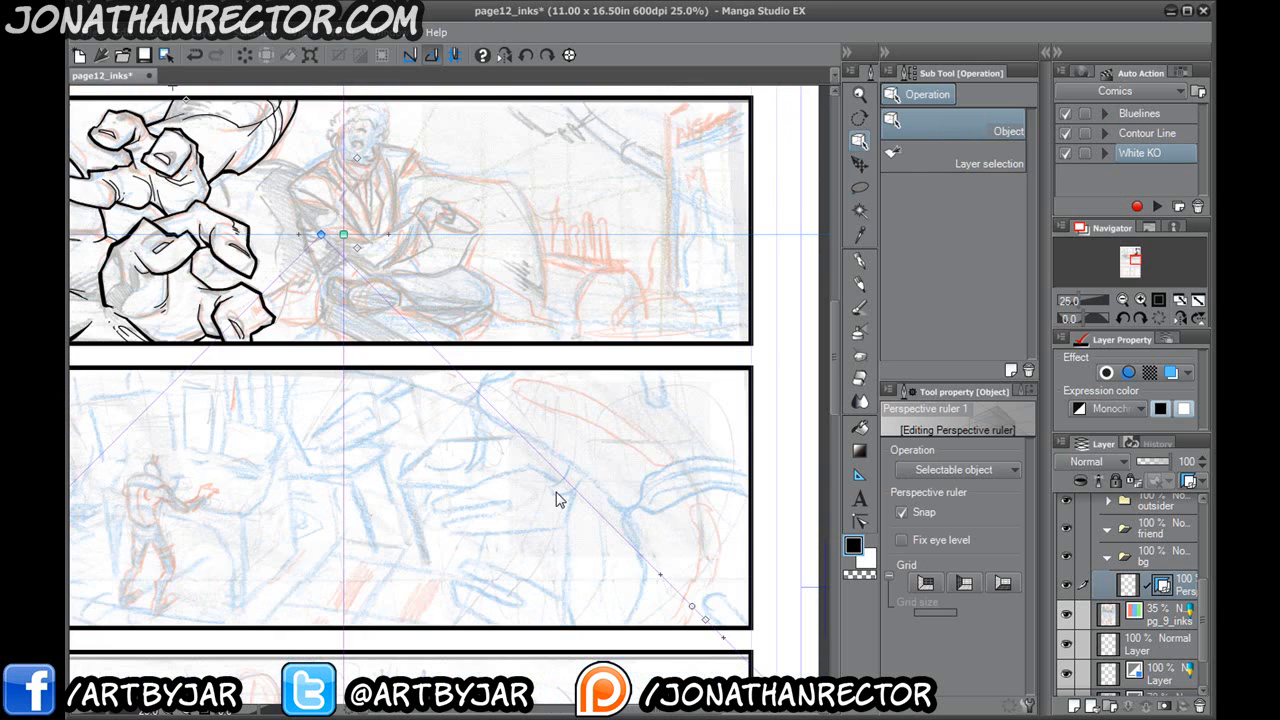
pyautogui.moveTo(661, 573); pyautogui.dragTo(650, 444)
pyautogui.hotkey('ctrl', 'z')
pyautogui.click(668, 603)
pyautogui.moveTo(693, 608); pyautogui.dragTo(622, 149)
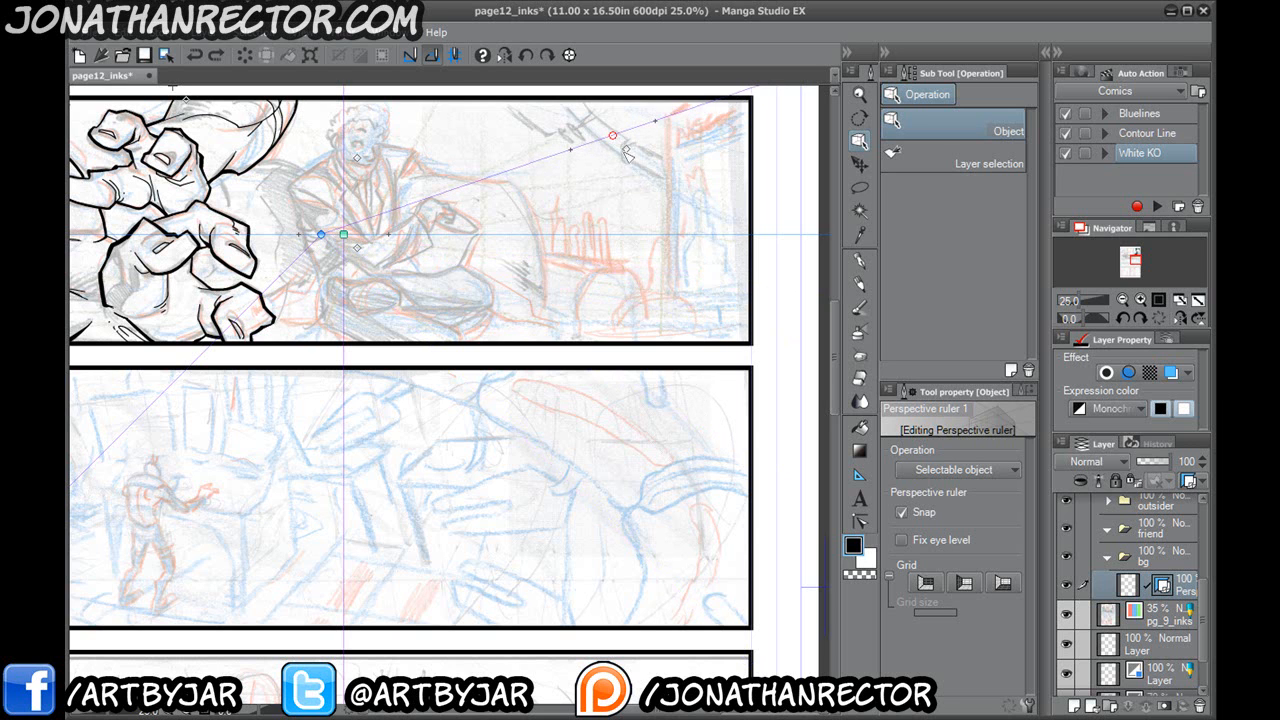
pyautogui.moveTo(641, 249); pyautogui.dragTo(642, 315)
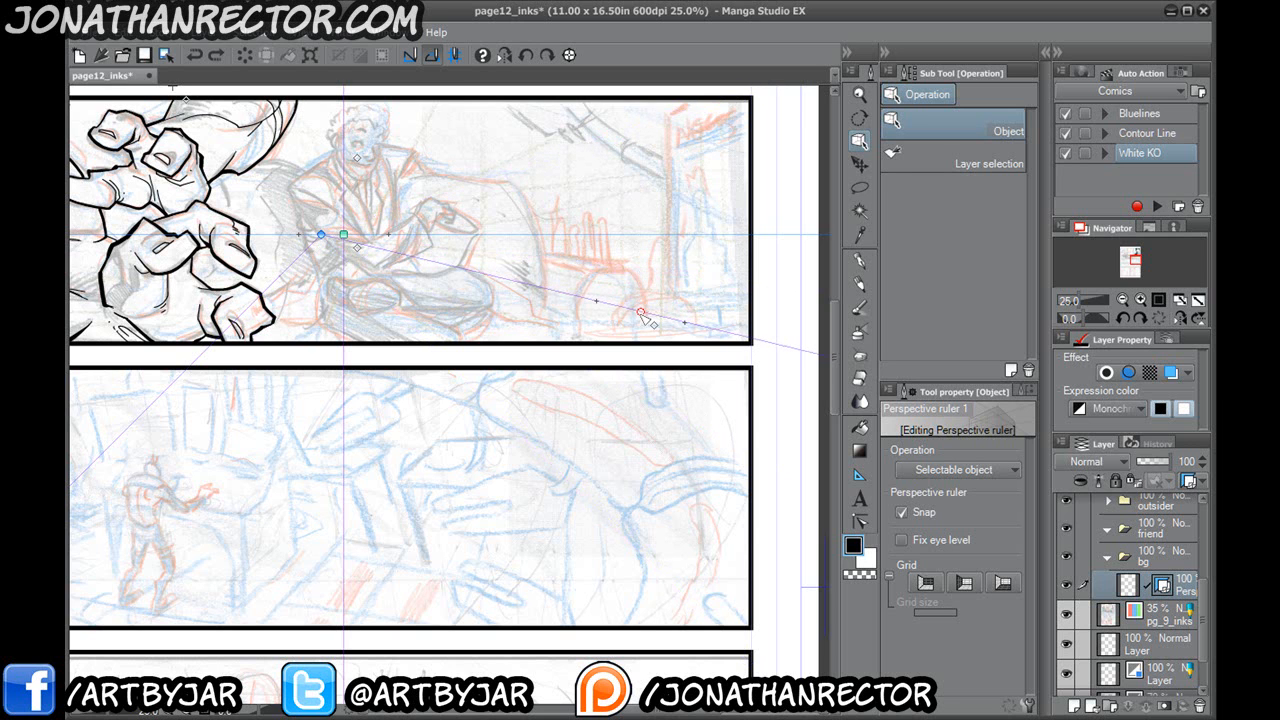
# Swing the ruler's left guide line up to a shallow angle crossing the lower edge of the same panel.
pyautogui.moveTo(226, 494); pyautogui.dragTo(600, 551)
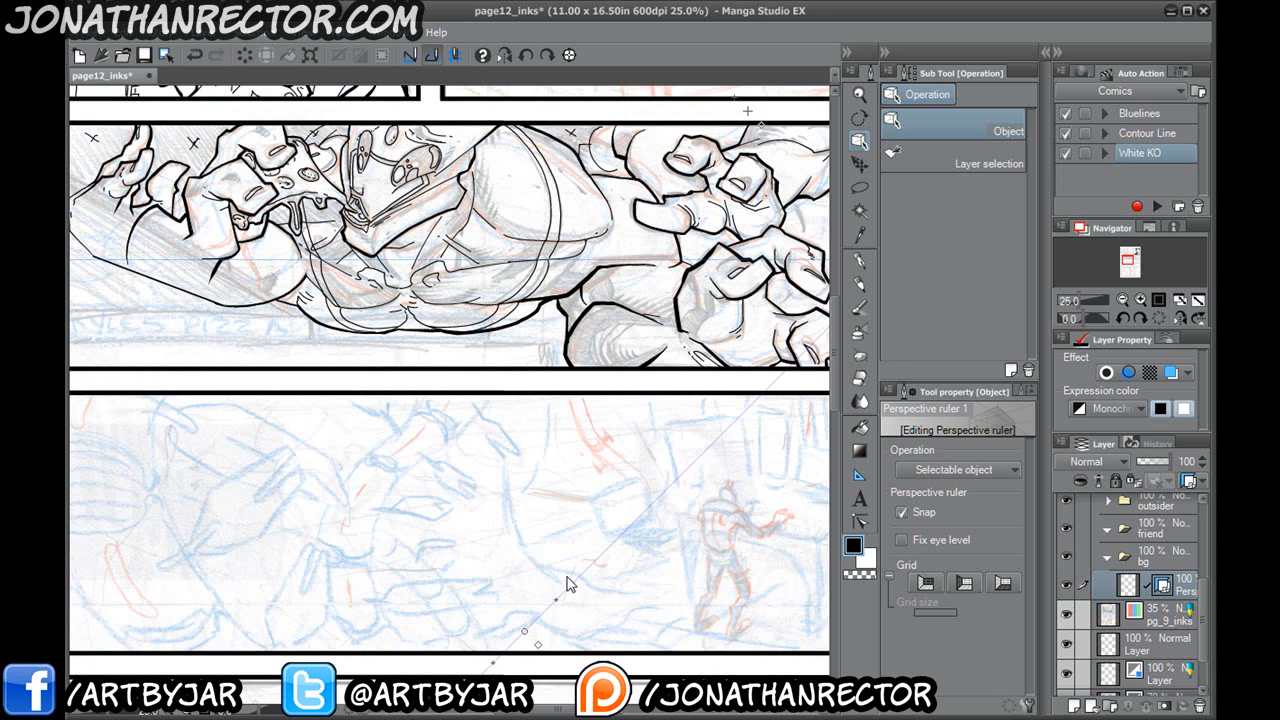
pyautogui.moveTo(537, 643); pyautogui.dragTo(367, 372)
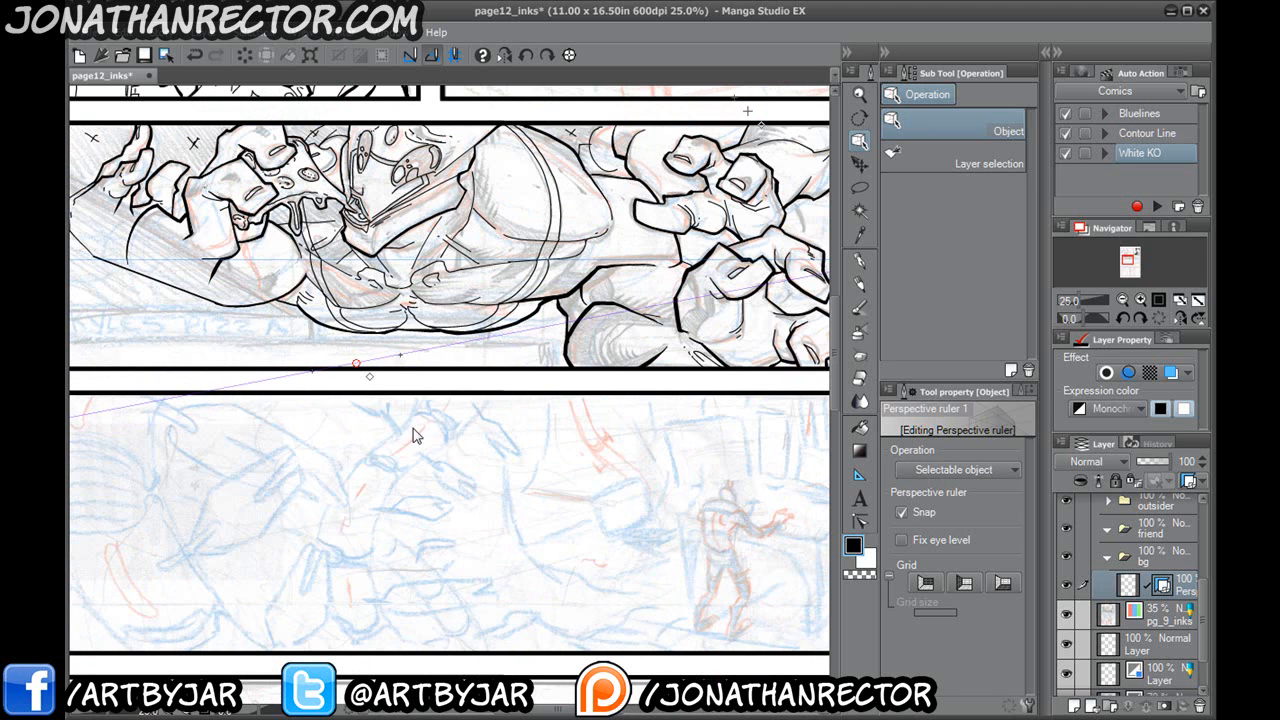
pyautogui.moveTo(303, 454); pyautogui.dragTo(518, 565)
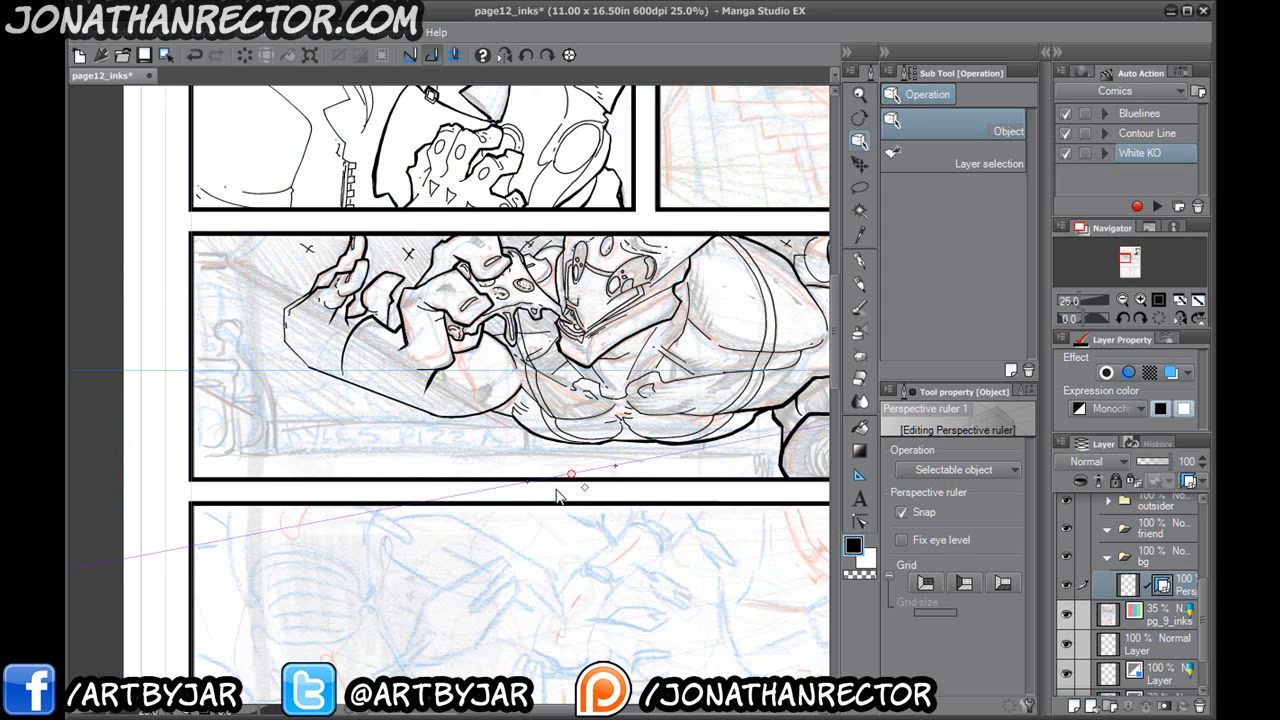
# Lower the ruler's vanishing point and eye level to the height of the seated man's crossed legs.
pyautogui.moveTo(645, 557); pyautogui.dragTo(257, 517)
pyautogui.moveTo(525, 553); pyautogui.dragTo(423, 534)
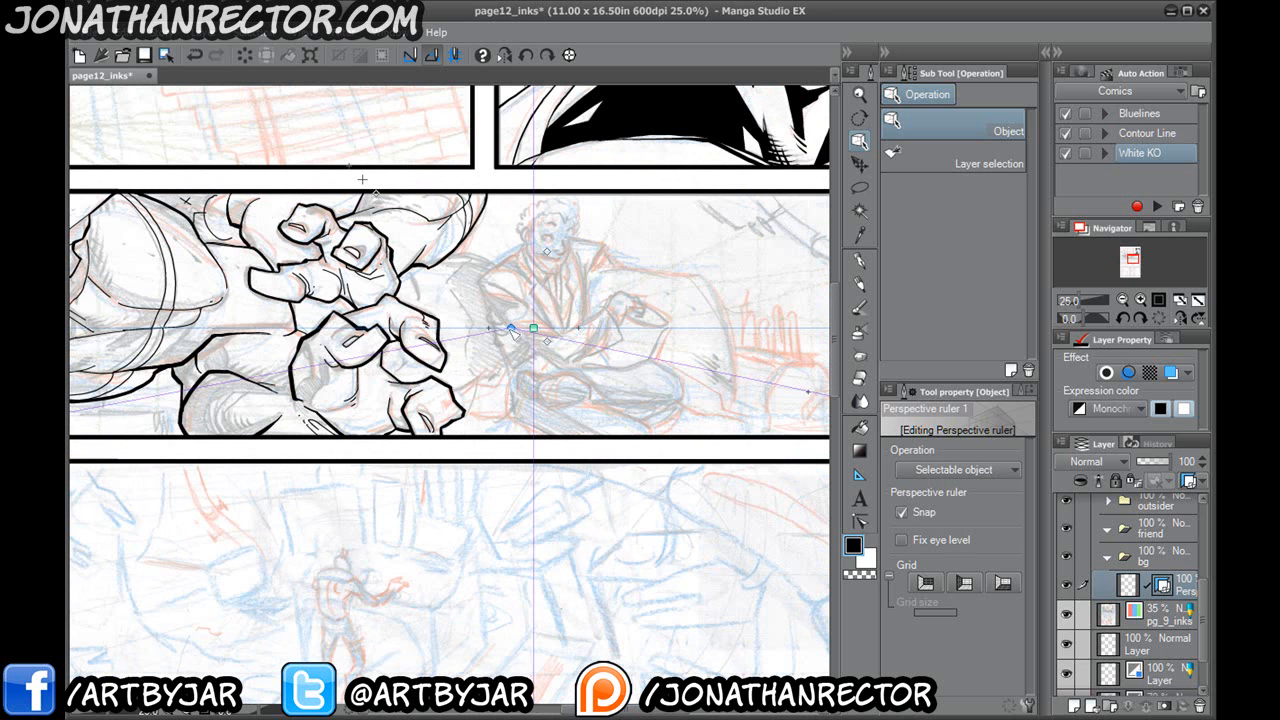
pyautogui.moveTo(509, 329); pyautogui.dragTo(510, 384)
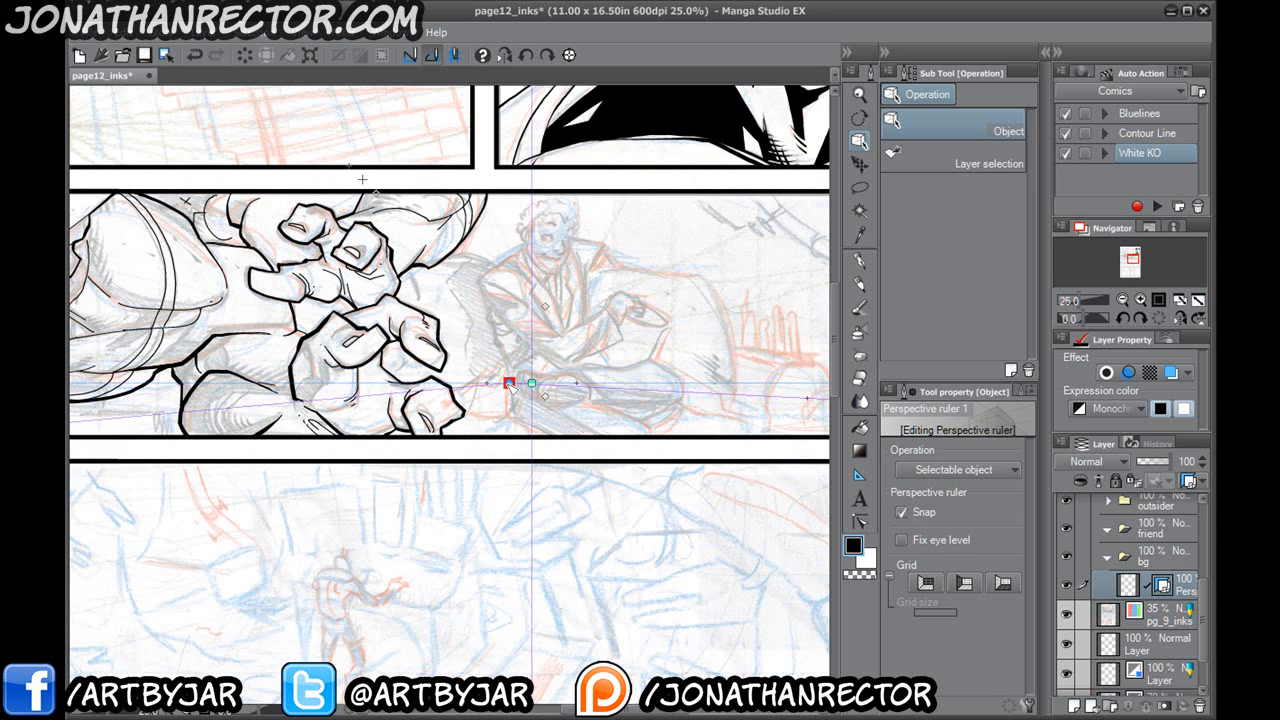
pyautogui.moveTo(666, 503)
pyautogui.mouseDown()
pyautogui.moveTo(256, 503)
pyautogui.moveTo(628, 524)
pyautogui.moveTo(320, 524)
pyautogui.moveTo(380, 527)
pyautogui.mouseUp()
# Add a new layer inside the friend folder and name it couch.
pyautogui.click(1131, 559)
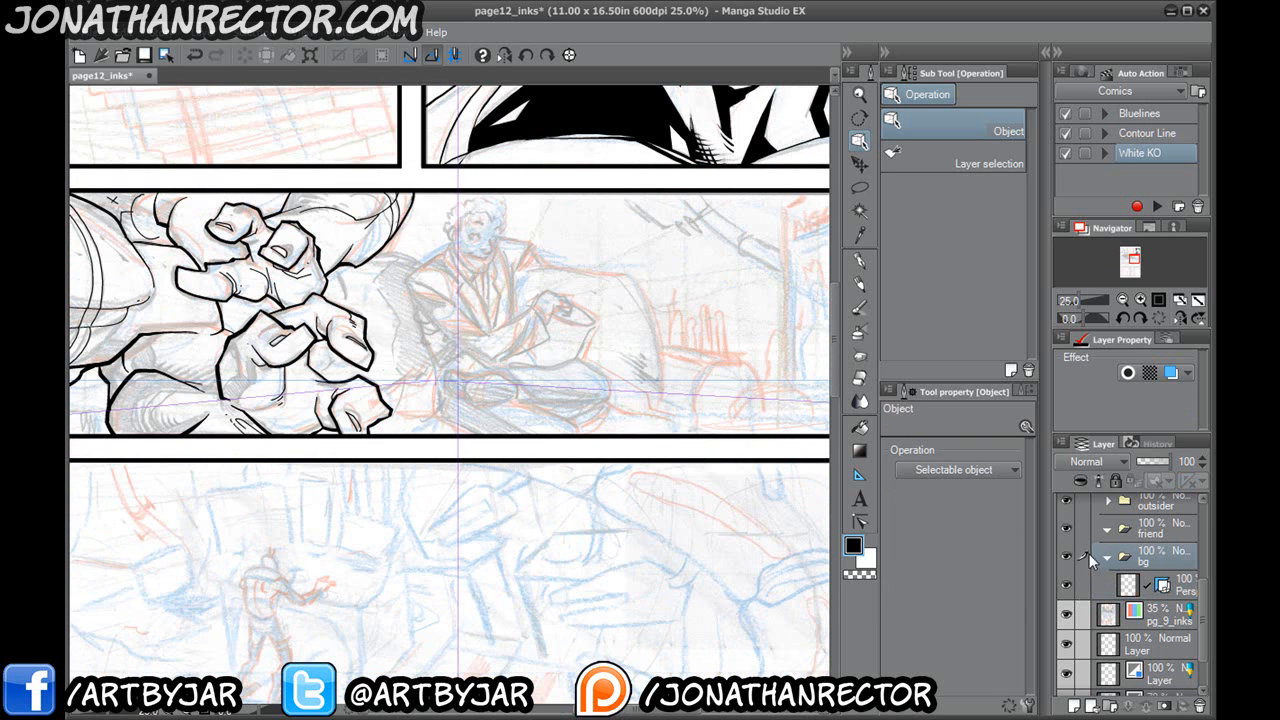
pyautogui.moveTo(624, 515); pyautogui.dragTo(519, 522)
pyautogui.click(1143, 537)
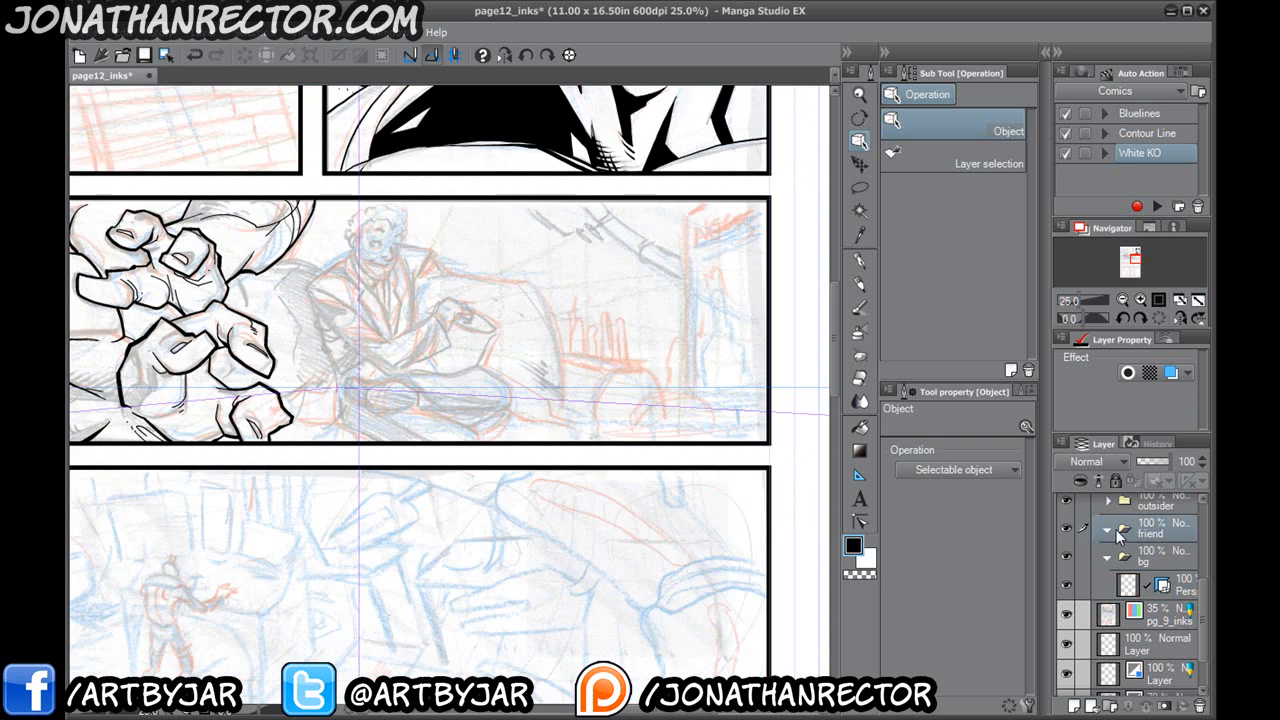
pyautogui.click(1074, 707)
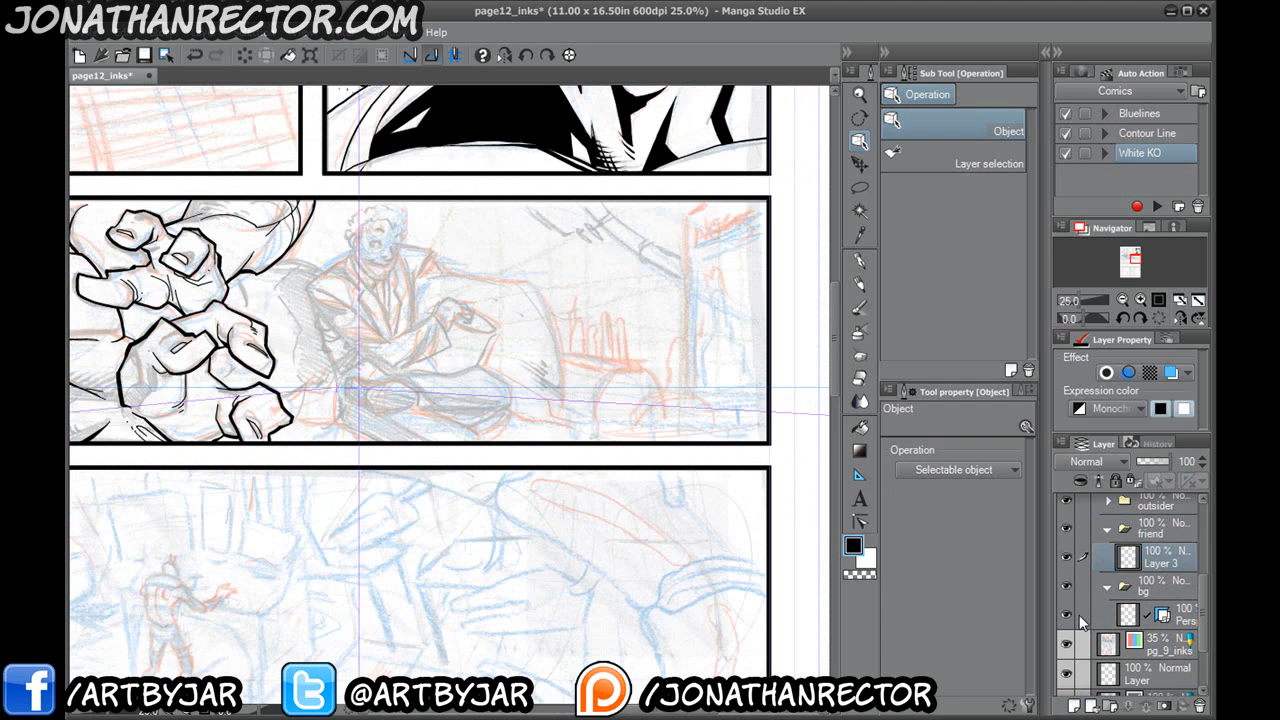
pyautogui.doubleClick(1162, 567)
pyautogui.write('couch')
pyautogui.press('Return')
# With the C-Tek marker, rule construction lines for the couch's top edge, right side and base around the seated man.
pyautogui.click(859, 260)
pyautogui.moveTo(532, 454); pyautogui.dragTo(554, 496)
pyautogui.moveTo(541, 356); pyautogui.dragTo(587, 338)
pyautogui.hotkey('ctrl', 'z')
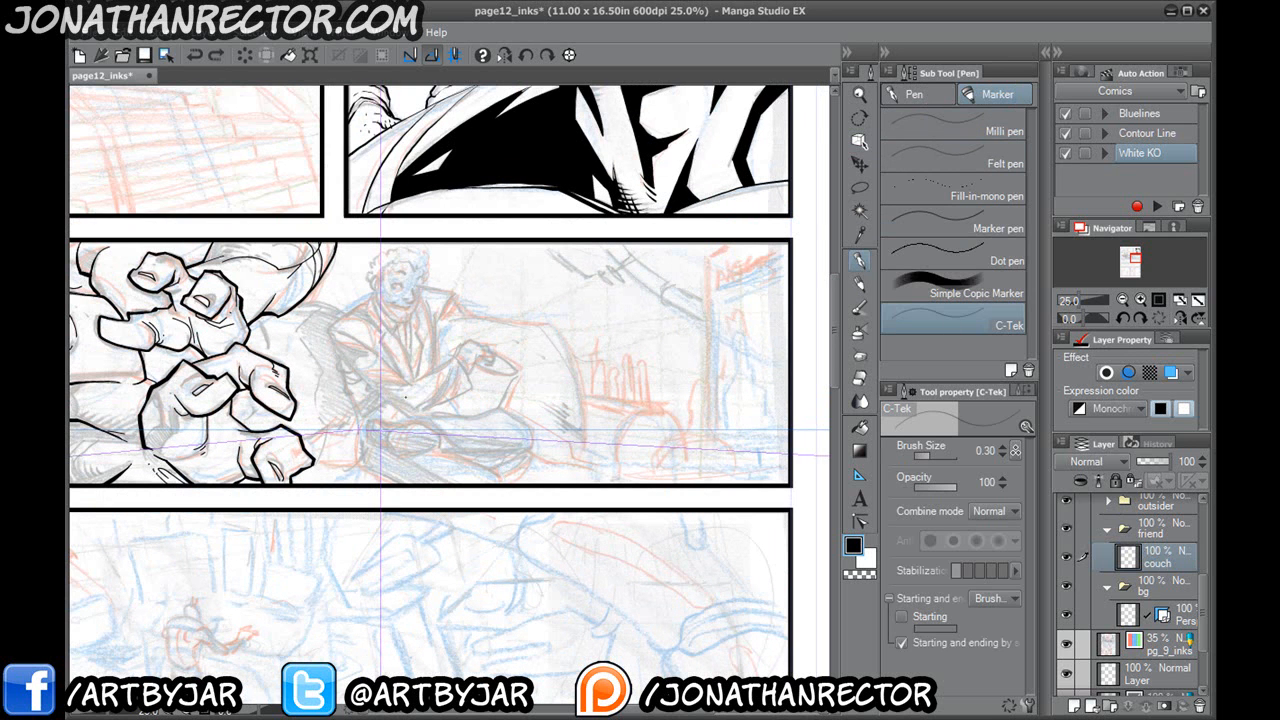
pyautogui.press('Tab')
pyautogui.moveTo(463, 465); pyautogui.dragTo(558, 473)
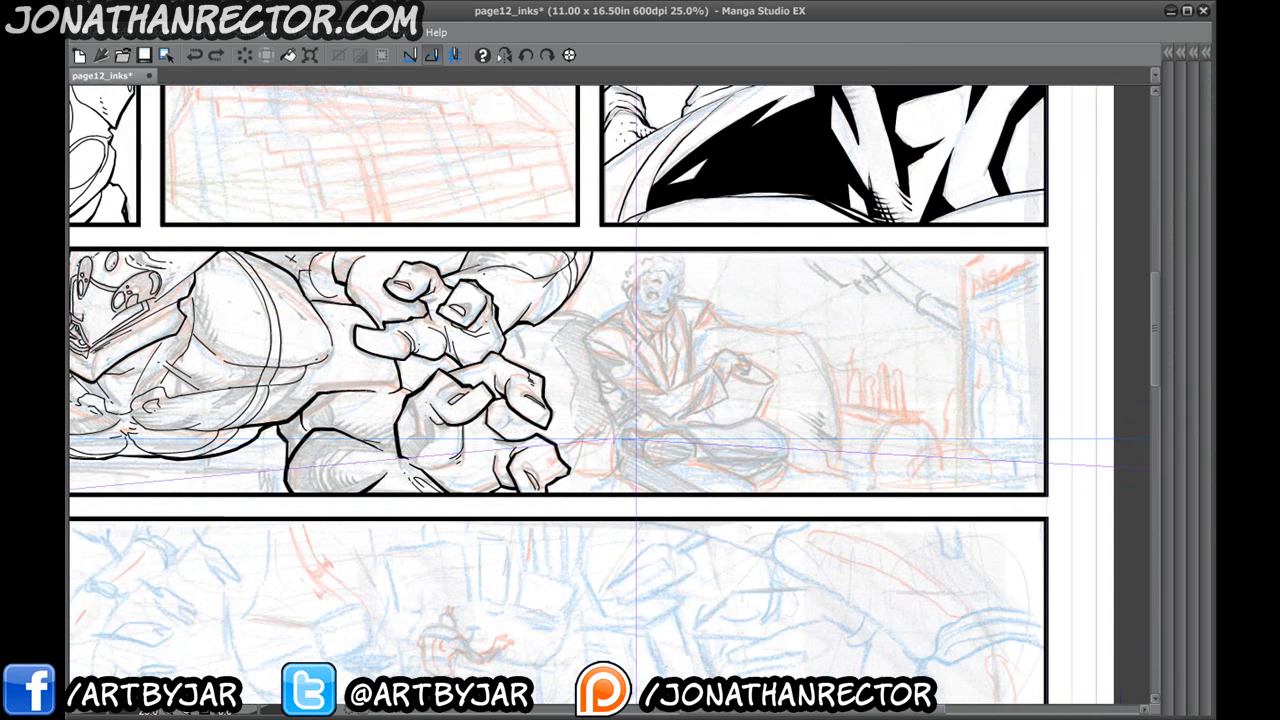
pyautogui.keyDown('ctrl'); pyautogui.click(489, 281); pyautogui.keyUp('ctrl')
pyautogui.moveTo(595, 452); pyautogui.dragTo(447, 428)
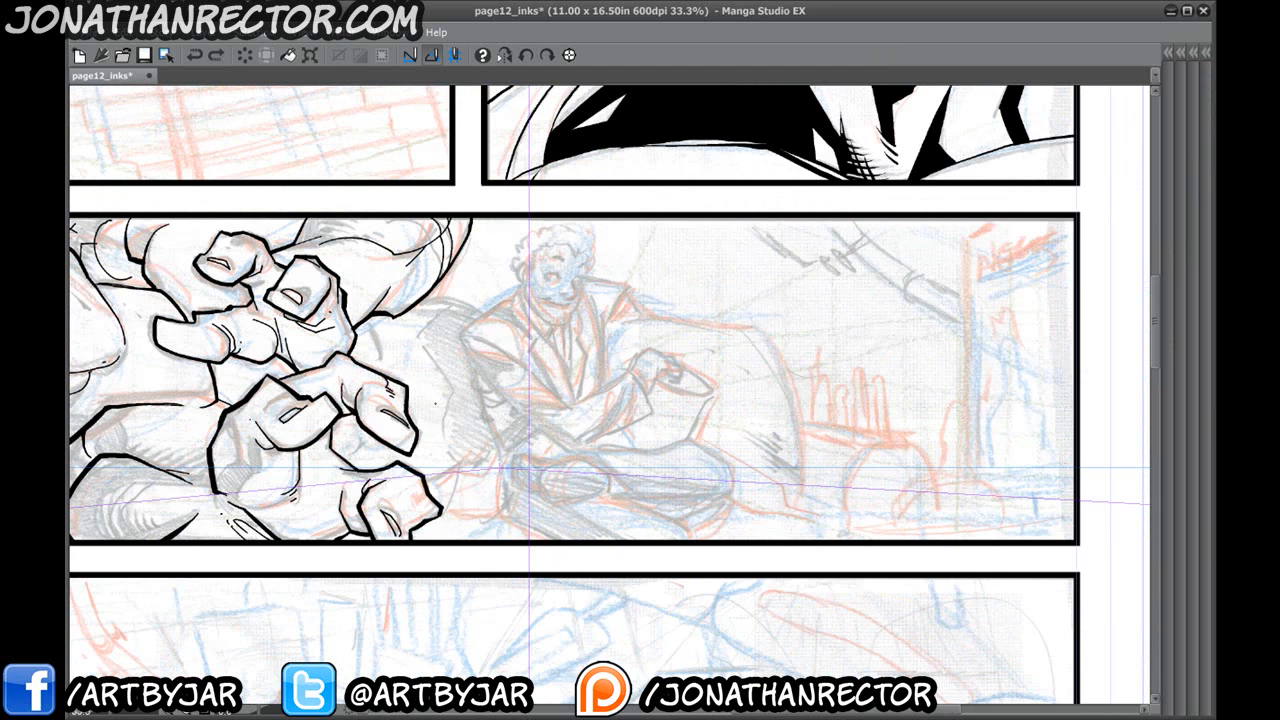
pyautogui.moveTo(400, 308); pyautogui.dragTo(872, 308)
pyautogui.moveTo(783, 270); pyautogui.dragTo(783, 603)
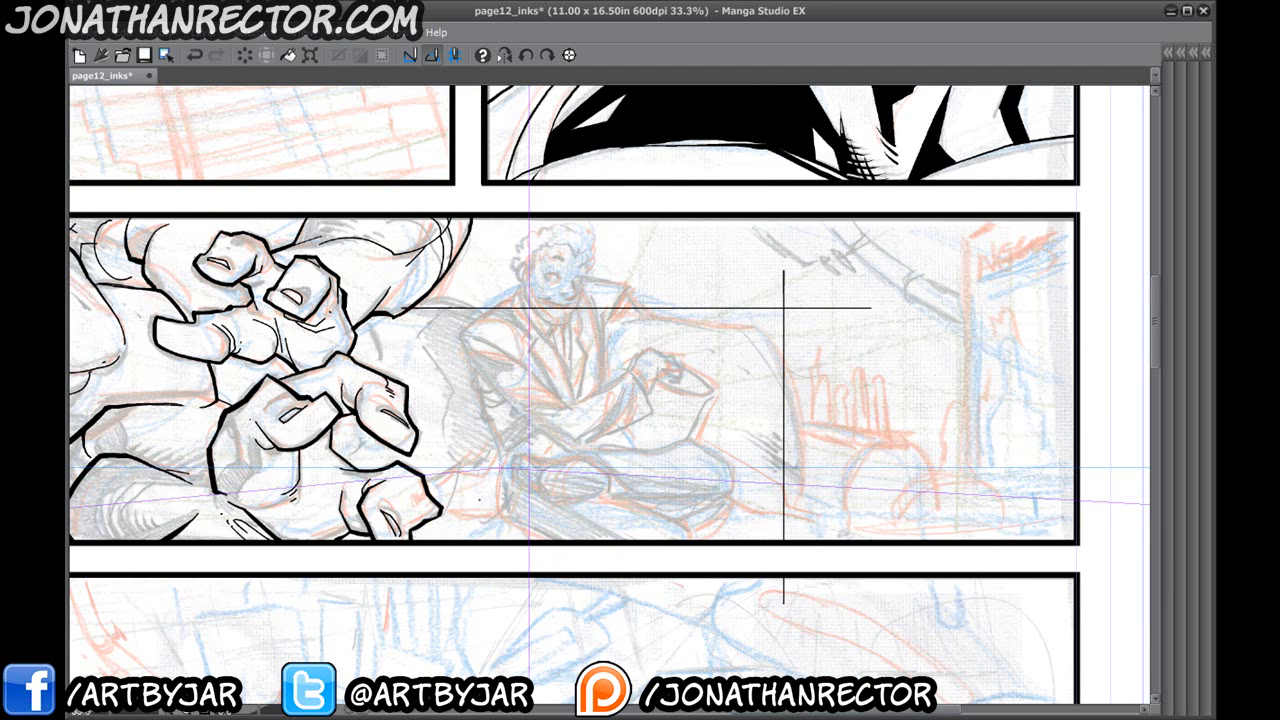
pyautogui.moveTo(320, 515); pyautogui.dragTo(926, 515)
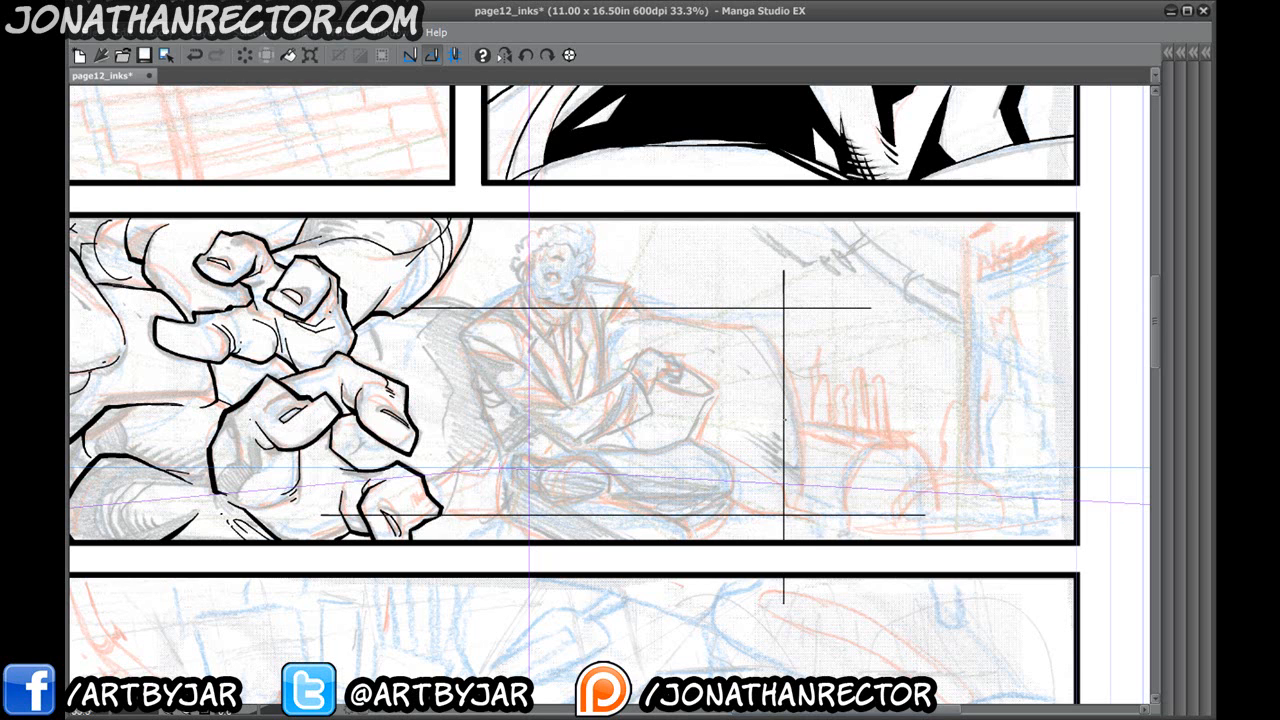
# Rule three converging perspective lines for the armrest, running outward from the couch's right side.
pyautogui.moveTo(784, 450); pyautogui.dragTo(970, 450)
pyautogui.hotkey('ctrl', 'z')
pyautogui.moveTo(786, 444); pyautogui.dragTo(916, 434)
pyautogui.hotkey('ctrl', 'z')
pyautogui.moveTo(784, 463); pyautogui.dragTo(966, 463)
pyautogui.moveTo(788, 450); pyautogui.dragTo(1008, 436)
pyautogui.moveTo(790, 436); pyautogui.dragTo(1018, 412)
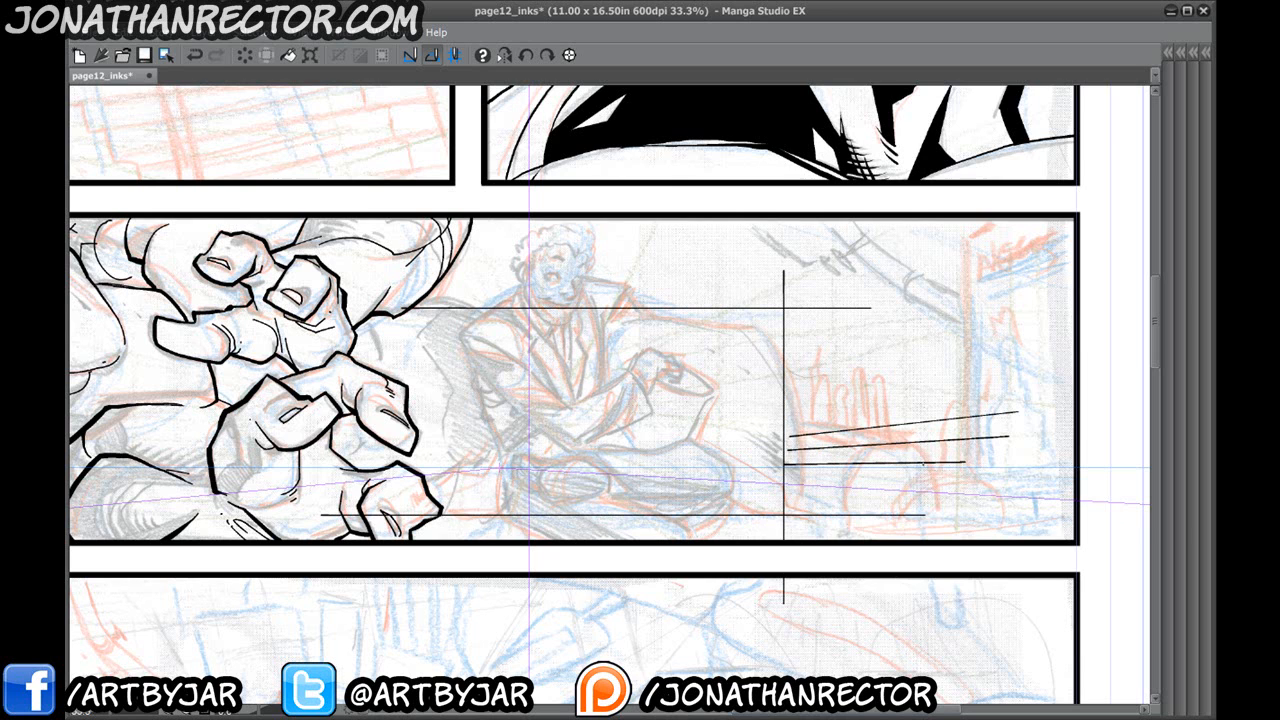
# Rule three vertical guides for the armrest's width and angled perspective lines from the couch's base corners.
pyautogui.moveTo(932, 390); pyautogui.dragTo(932, 540)
pyautogui.moveTo(861, 400); pyautogui.dragTo(861, 538)
pyautogui.moveTo(853, 404); pyautogui.dragTo(853, 540)
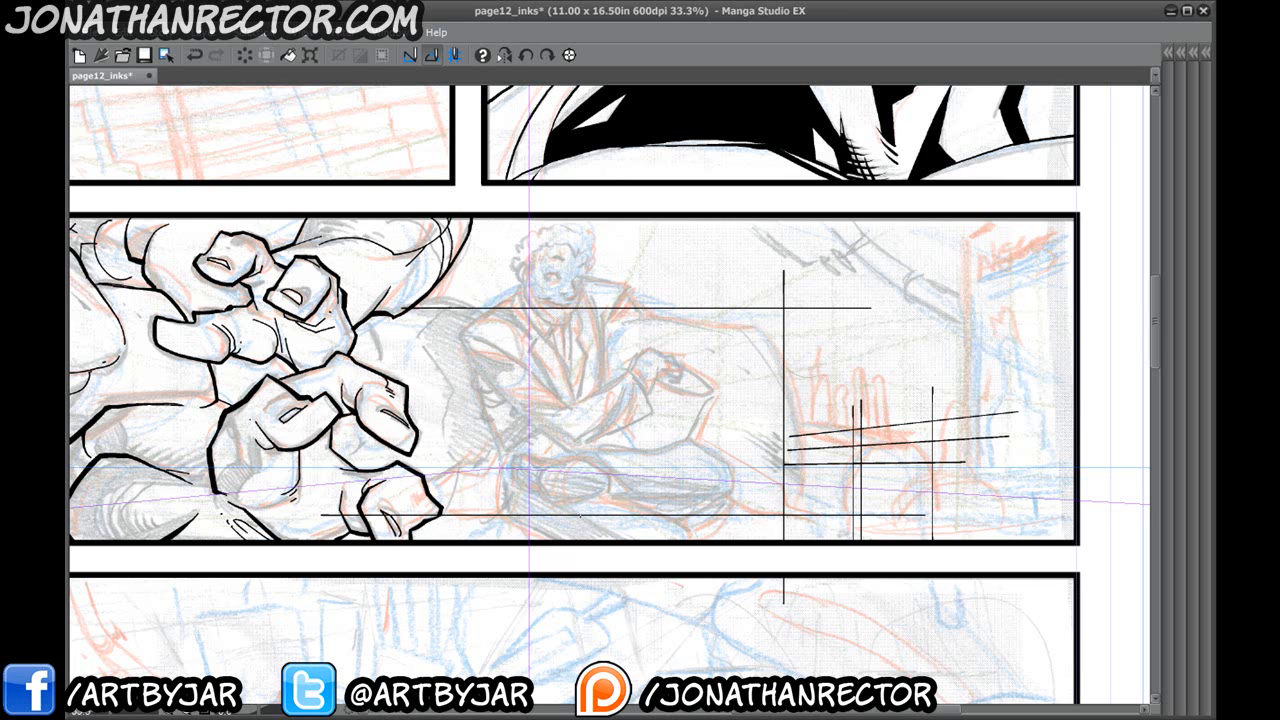
pyautogui.moveTo(415, 516); pyautogui.dragTo(377, 540)
pyautogui.moveTo(722, 509); pyautogui.dragTo(888, 541)
# Lower the couch construction layer's opacity to 24% and add a new layer for the inks.
pyautogui.press('Tab')
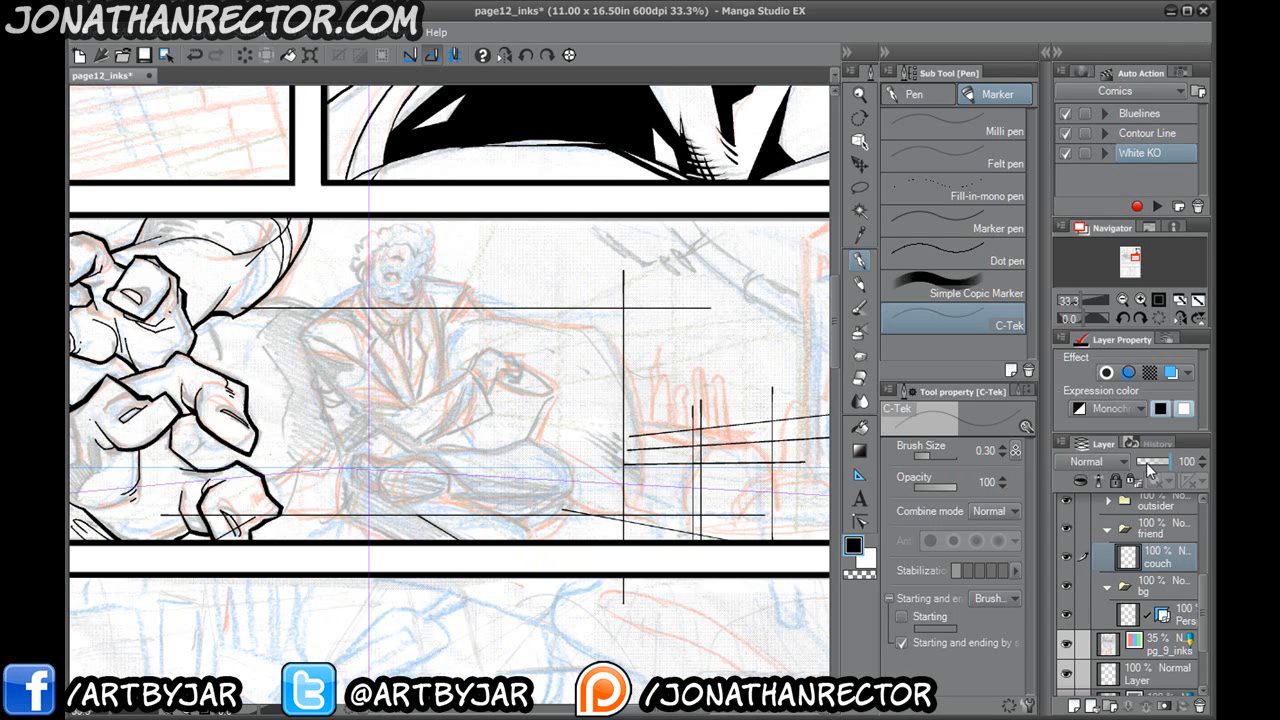
pyautogui.moveTo(1168, 461); pyautogui.dragTo(1140, 461)
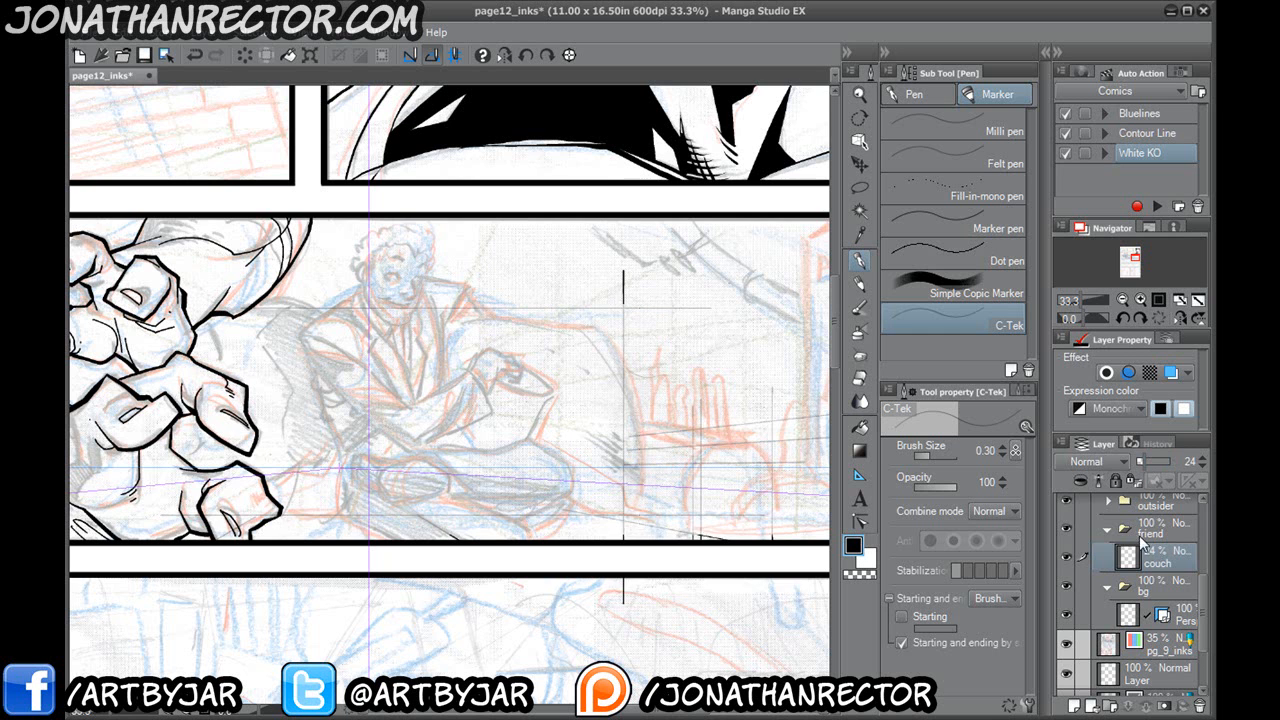
pyautogui.click(1075, 706)
pyautogui.press('Tab')
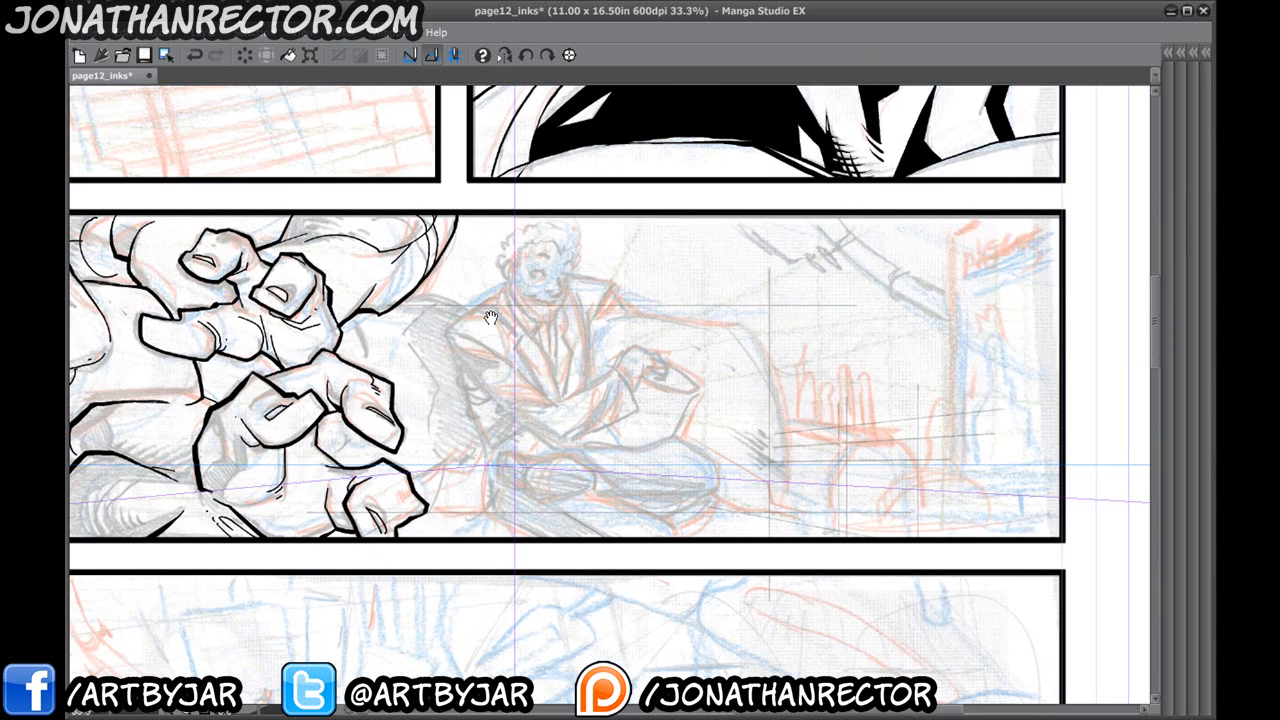
# Ink the couch backrest's outline freehand, with its top edge on both sides of the man and its curved right side.
pyautogui.moveTo(660, 345)
pyautogui.mouseDown()
pyautogui.moveTo(518, 374)
pyautogui.moveTo(523, 390)
pyautogui.mouseUp()
pyautogui.hotkey('ctrl', 'z')
pyautogui.scroll(1, 453, 333)
pyautogui.moveTo(477, 440); pyautogui.dragTo(572, 447)
pyautogui.moveTo(390, 298)
pyautogui.mouseDown()
pyautogui.moveTo(494, 285)
pyautogui.moveTo(619, 326)
pyautogui.mouseUp()
pyautogui.moveTo(582, 371); pyautogui.dragTo(422, 351)
pyautogui.moveTo(480, 296); pyautogui.dragTo(806, 328)
pyautogui.moveTo(705, 471); pyautogui.dragTo(508, 367)
pyautogui.hotkey('ctrl', 'z')
pyautogui.moveTo(328, 205)
pyautogui.mouseDown()
pyautogui.moveTo(488, 188)
pyautogui.moveTo(585, 190)
pyautogui.moveTo(641, 209)
pyautogui.mouseUp()
pyautogui.moveTo(616, 236)
pyautogui.mouseDown()
pyautogui.moveTo(607, 196)
pyautogui.moveTo(651, 214)
pyautogui.moveTo(670, 333)
pyautogui.mouseUp()
pyautogui.moveTo(849, 291); pyautogui.dragTo(877, 209)
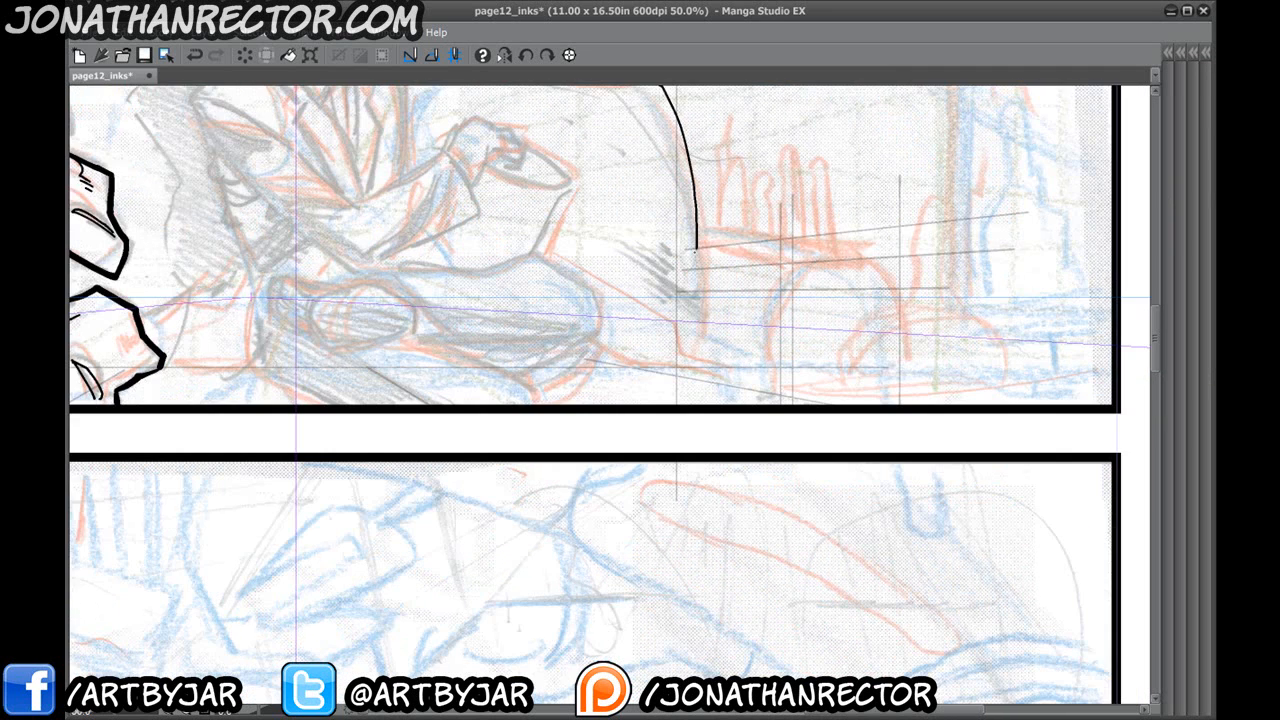
# Ink the right armrest's inner edge, top edge and arched front outline.
pyautogui.moveTo(697, 249); pyautogui.dragTo(678, 364)
pyautogui.moveTo(436, 282)
pyautogui.mouseDown()
pyautogui.moveTo(372, 384)
pyautogui.moveTo(261, 318)
pyautogui.mouseUp()
pyautogui.moveTo(522, 285)
pyautogui.mouseDown()
pyautogui.moveTo(614, 271)
pyautogui.moveTo(708, 296)
pyautogui.moveTo(735, 421)
pyautogui.mouseUp()
pyautogui.moveTo(640, 270)
pyautogui.mouseDown()
pyautogui.moveTo(597, 378)
pyautogui.moveTo(597, 421)
pyautogui.mouseUp()
pyautogui.moveTo(269, 406); pyautogui.dragTo(403, 434)
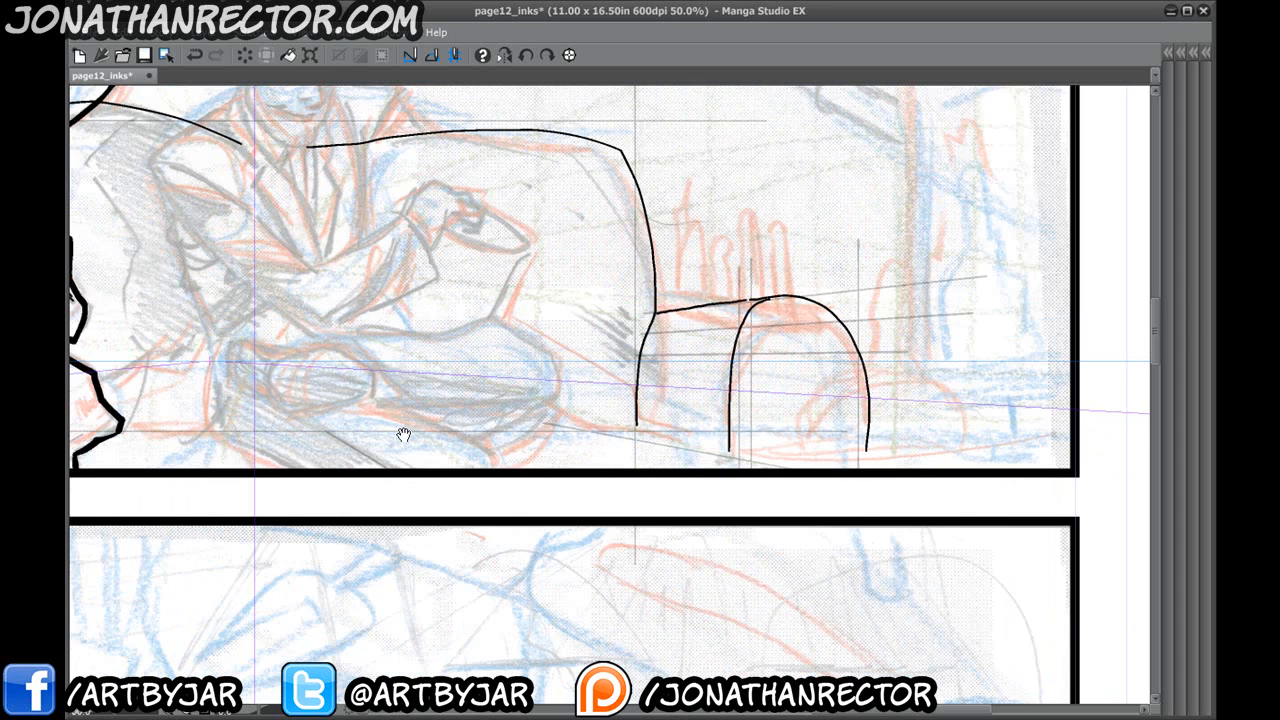
pyautogui.moveTo(596, 426); pyautogui.dragTo(554, 448)
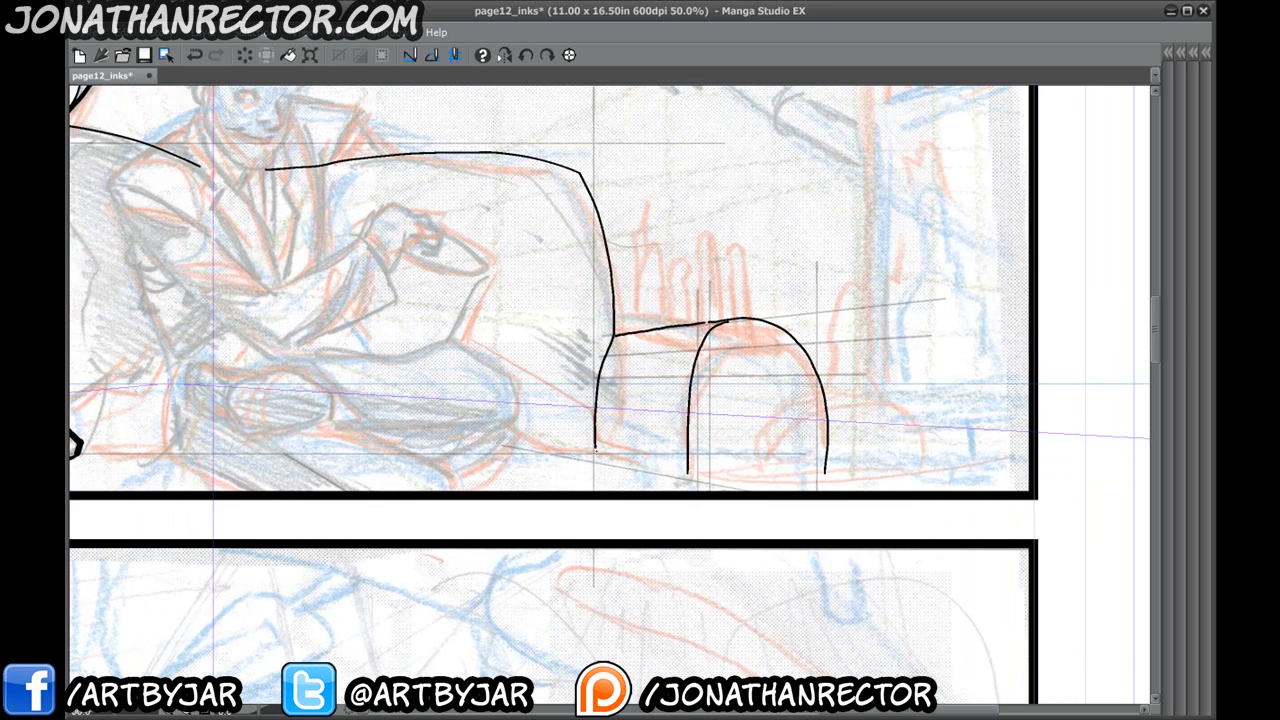
# Ink the armrest's lower edge, a second contour inside its arched front, and a small oval button.
pyautogui.moveTo(598, 450)
pyautogui.mouseDown()
pyautogui.moveTo(682, 468)
pyautogui.moveTo(672, 363)
pyautogui.moveTo(687, 309)
pyautogui.moveTo(722, 293)
pyautogui.mouseUp()
pyautogui.hotkey('ctrl', 'z')
pyautogui.moveTo(795, 450)
pyautogui.mouseDown()
pyautogui.moveTo(782, 344)
pyautogui.moveTo(758, 312)
pyautogui.moveTo(717, 296)
pyautogui.moveTo(679, 335)
pyautogui.moveTo(674, 440)
pyautogui.mouseUp()
pyautogui.moveTo(750, 365)
pyautogui.mouseDown()
pyautogui.moveTo(754, 381)
pyautogui.moveTo(752, 360)
pyautogui.mouseUp()
pyautogui.hotkey('ctrl', 'z')
pyautogui.moveTo(800, 420); pyautogui.dragTo(800, 462)
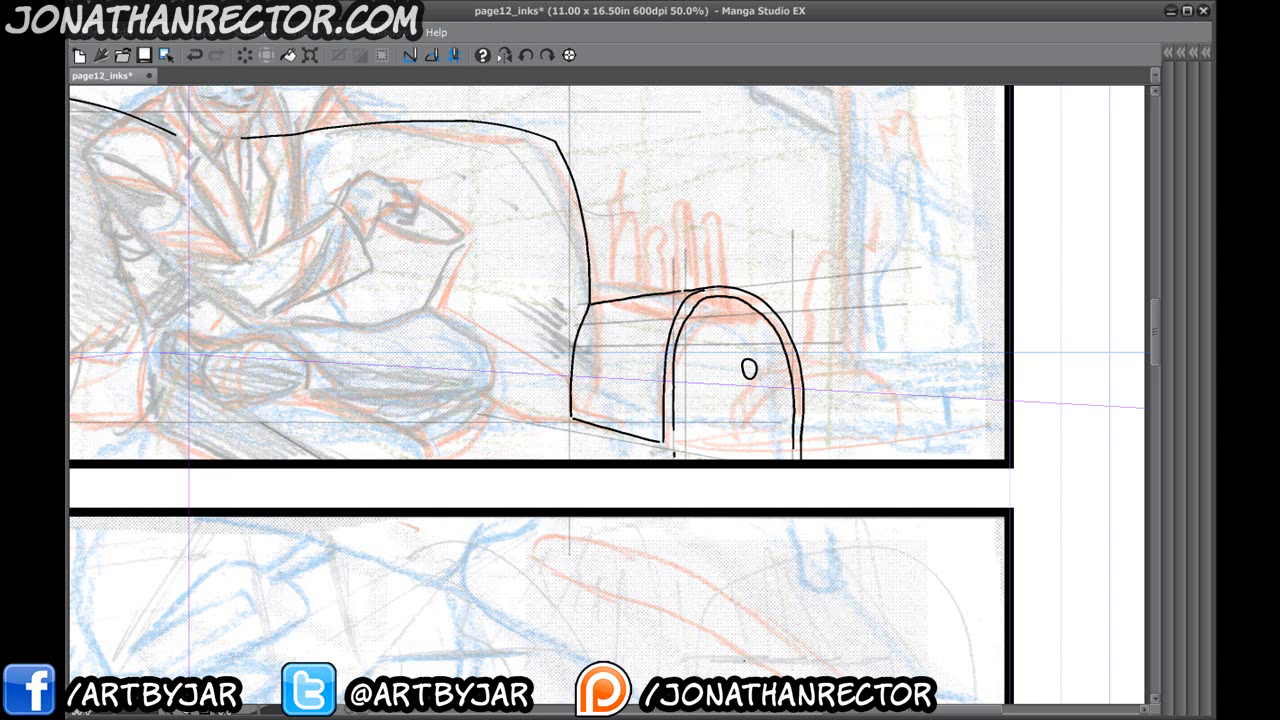
# Ink the front edge of the couch seat from the man's legs to the armrest, doubling the armrest's lower edge.
pyautogui.moveTo(523, 437); pyautogui.dragTo(526, 410)
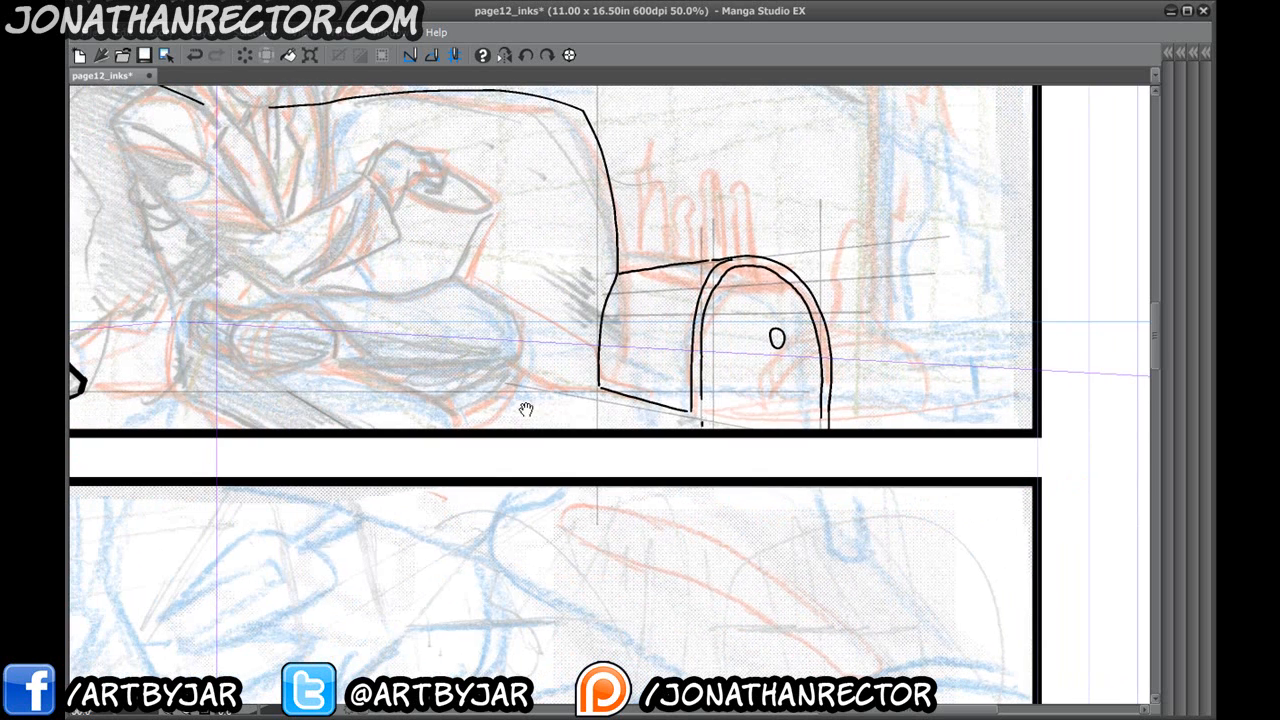
pyautogui.moveTo(414, 391)
pyautogui.mouseDown()
pyautogui.moveTo(592, 386)
pyautogui.moveTo(695, 420)
pyautogui.mouseUp()
pyautogui.moveTo(493, 404); pyautogui.dragTo(526, 454)
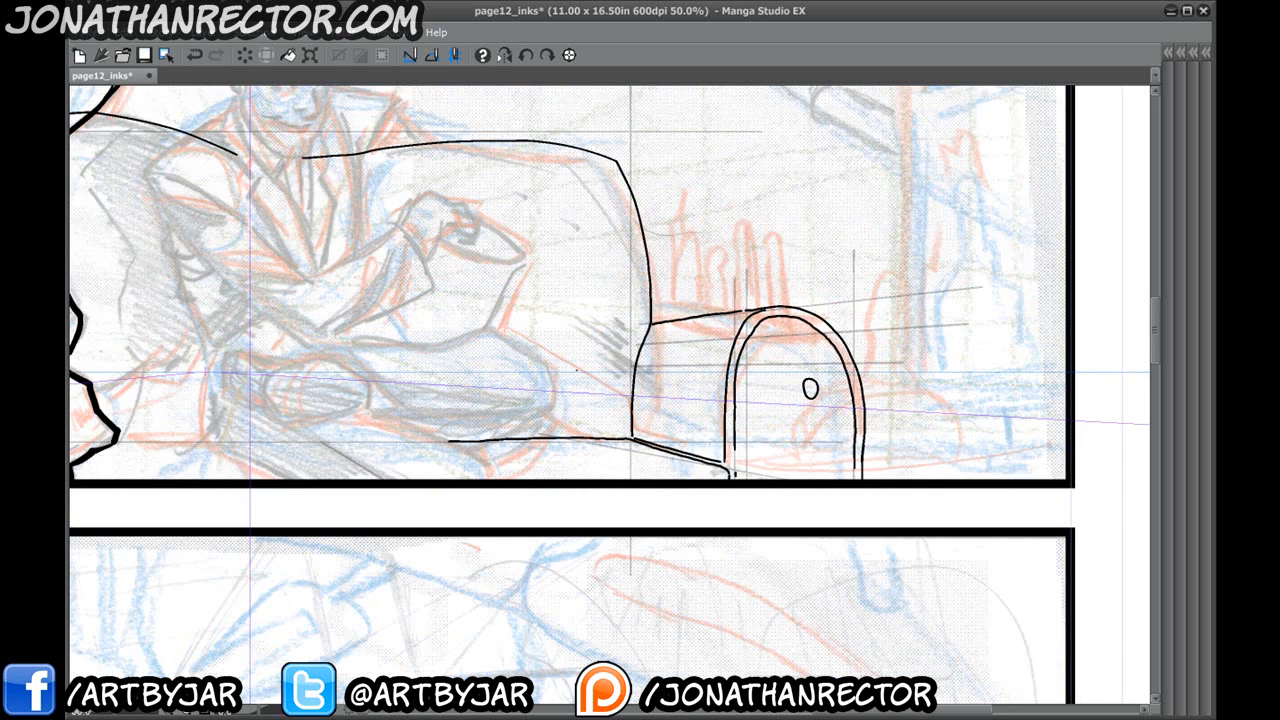
# Ink the folded panel contour draped over the armrest's inner side, just behind its arched front.
pyautogui.moveTo(725, 318)
pyautogui.mouseDown()
pyautogui.moveTo(735, 314)
pyautogui.moveTo(674, 324)
pyautogui.moveTo(775, 288)
pyautogui.moveTo(819, 293)
pyautogui.moveTo(789, 374)
pyautogui.moveTo(729, 341)
pyautogui.moveTo(740, 300)
pyautogui.moveTo(824, 286)
pyautogui.mouseUp()
pyautogui.moveTo(533, 309); pyautogui.dragTo(543, 414)
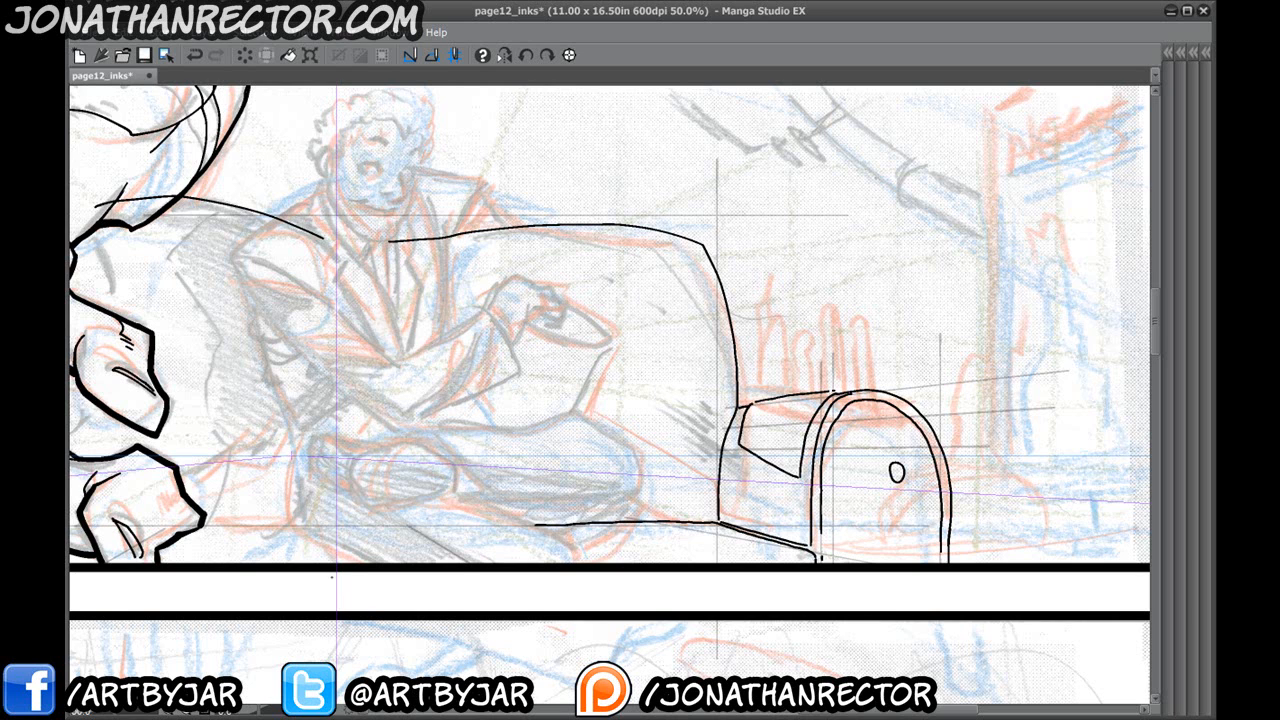
pyautogui.moveTo(212, 562); pyautogui.dragTo(452, 530)
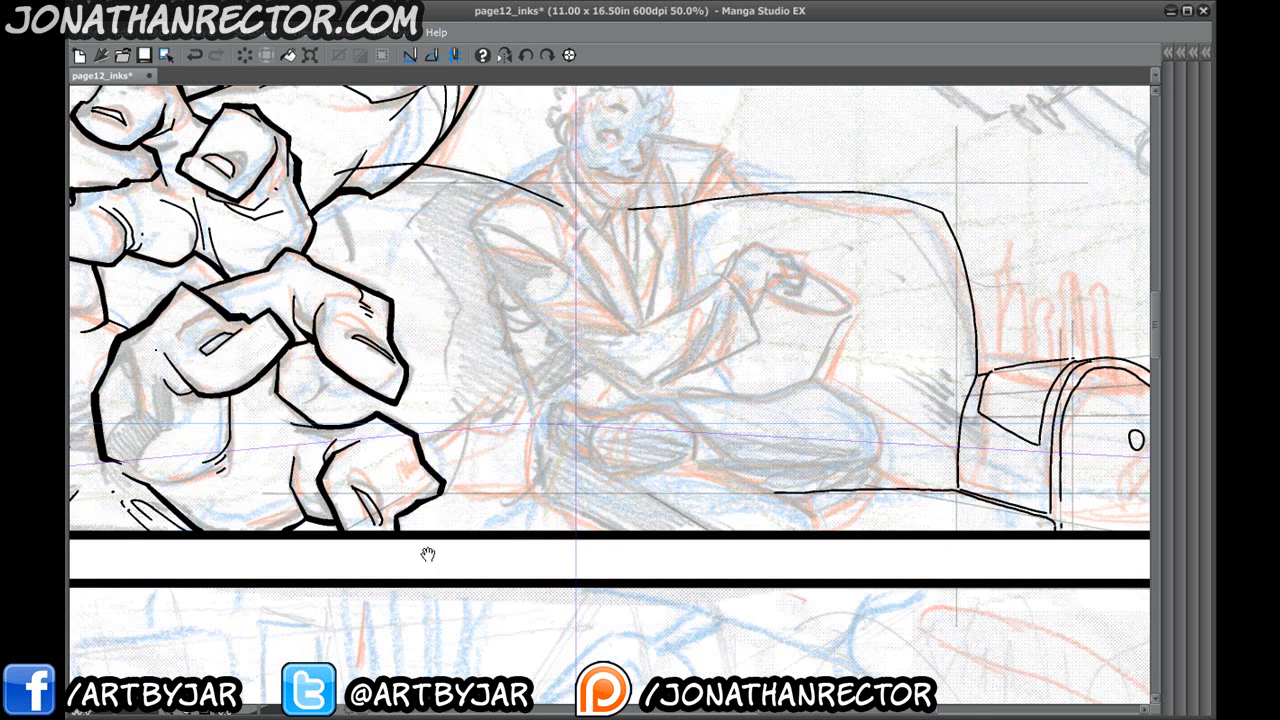
# Ink the couch seat's front edge between the foreground fist and the man's legs, adding a short slanted double seam near the fist.
pyautogui.moveTo(645, 515); pyautogui.dragTo(484, 488)
pyautogui.moveTo(599, 520); pyautogui.dragTo(457, 512)
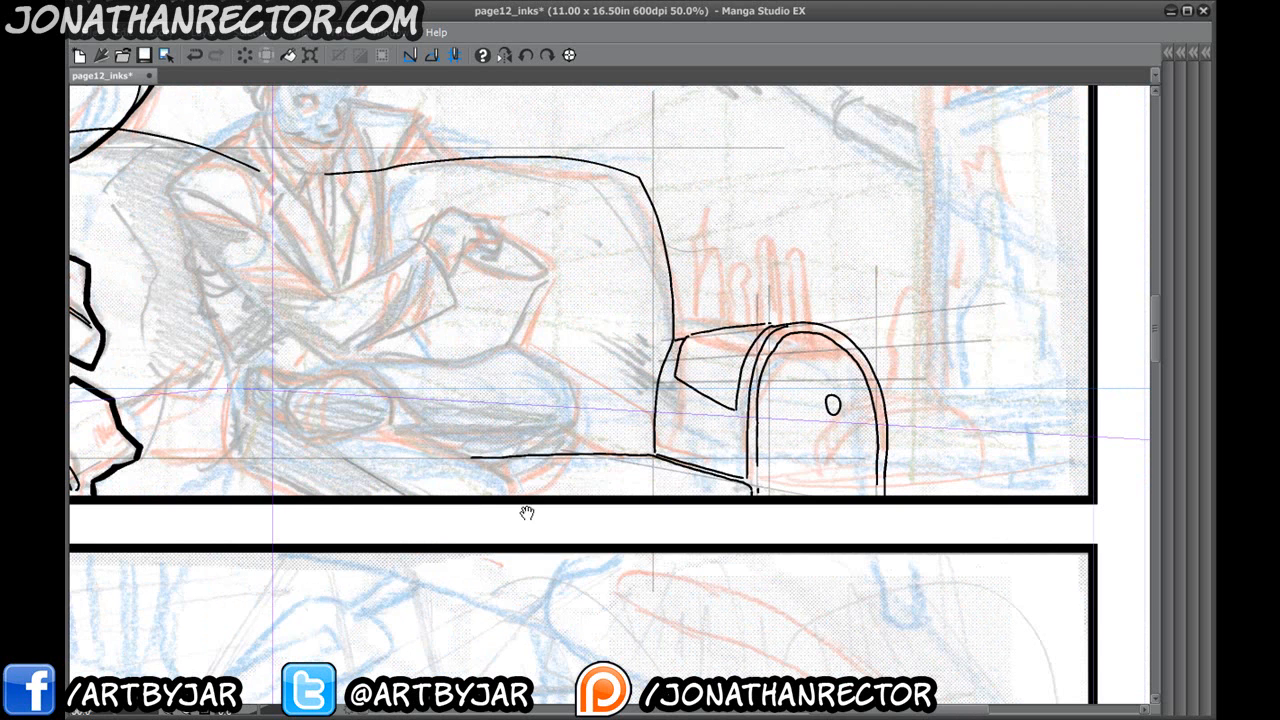
pyautogui.click(431, 55)
pyautogui.moveTo(264, 503); pyautogui.dragTo(578, 560)
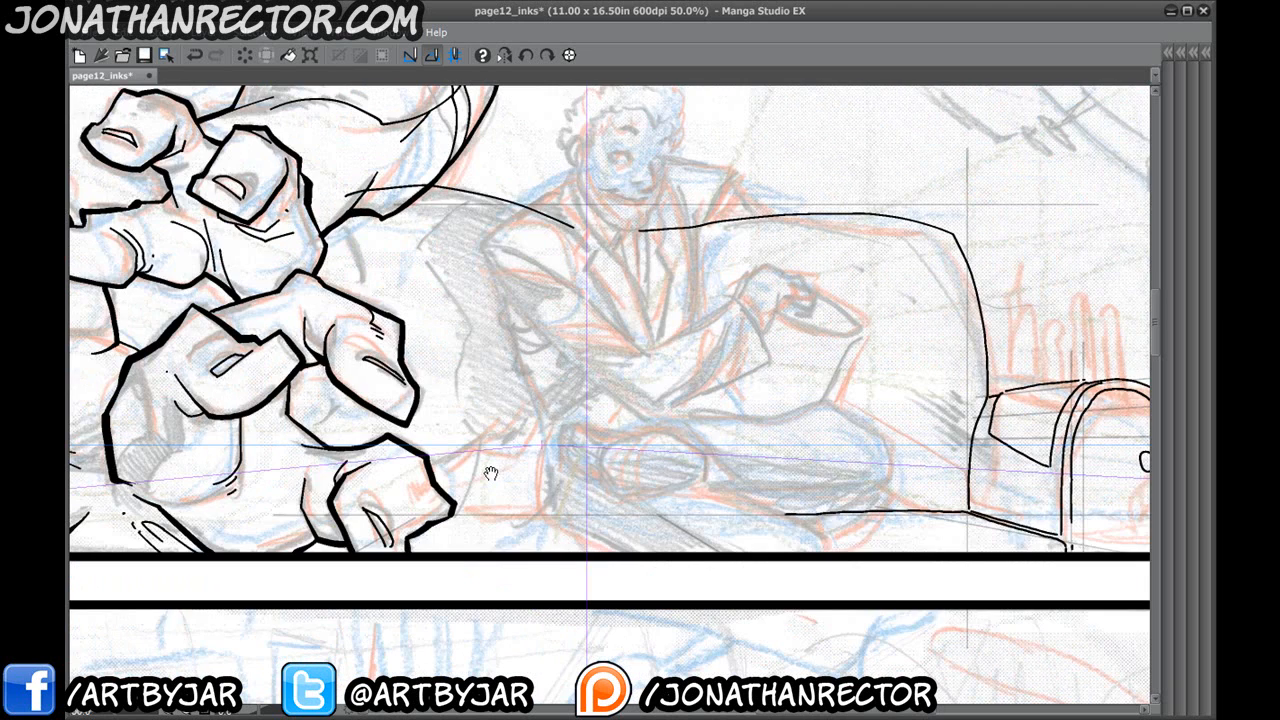
pyautogui.moveTo(489, 474); pyautogui.dragTo(634, 380)
pyautogui.moveTo(649, 424); pyautogui.dragTo(633, 460)
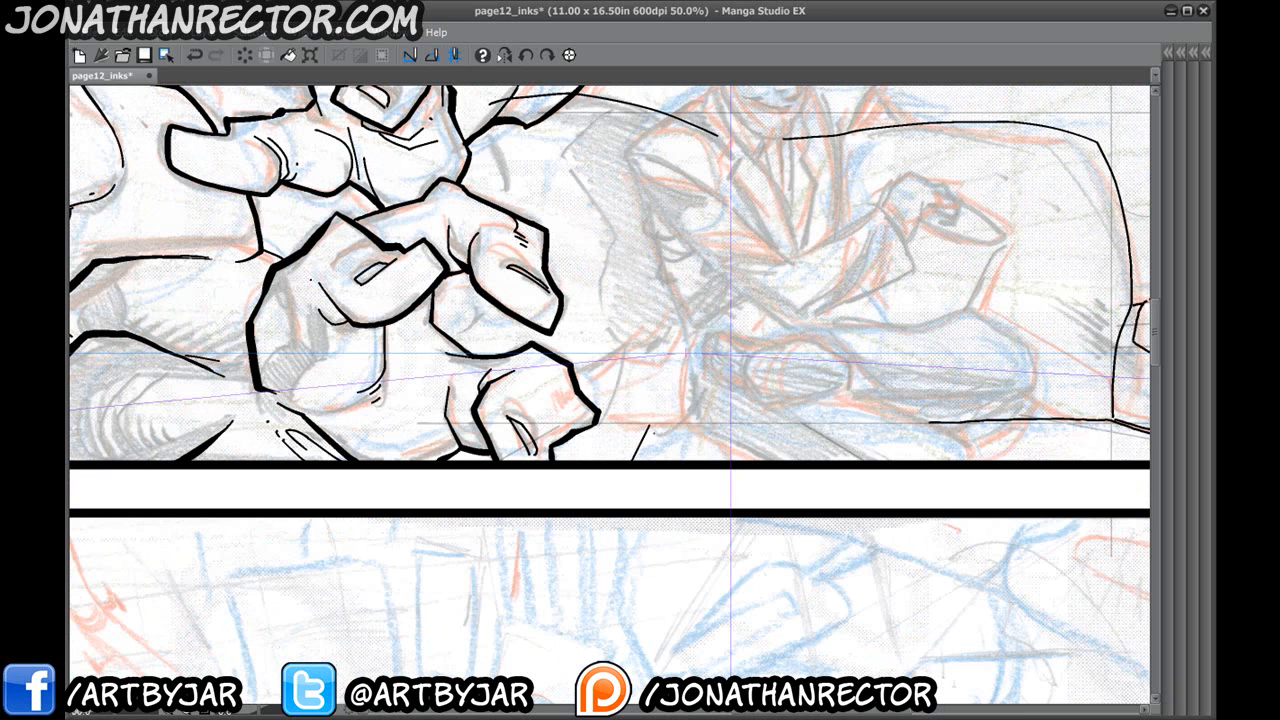
pyautogui.moveTo(543, 431); pyautogui.dragTo(289, 461)
pyautogui.moveTo(394, 454); pyautogui.dragTo(544, 452)
pyautogui.moveTo(390, 452); pyautogui.dragTo(322, 452)
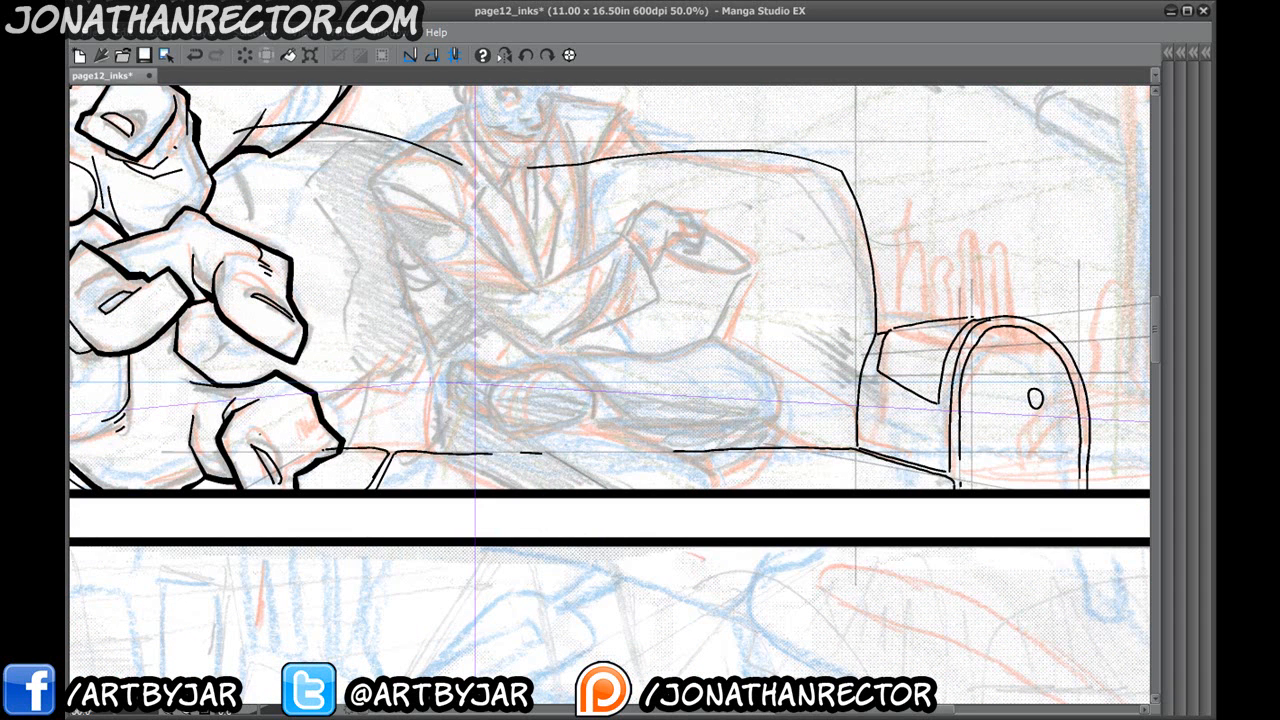
pyautogui.hotkey('ctrl', '-')
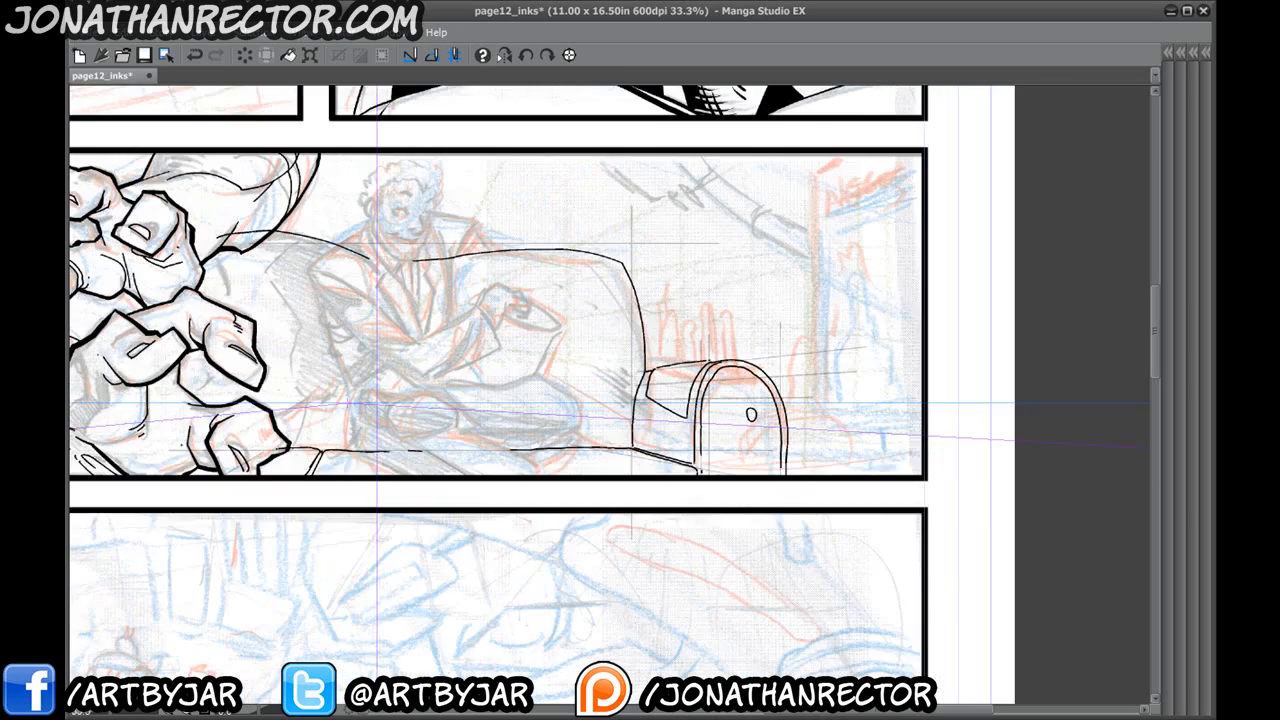
pyautogui.hotkey('ctrl', '-')
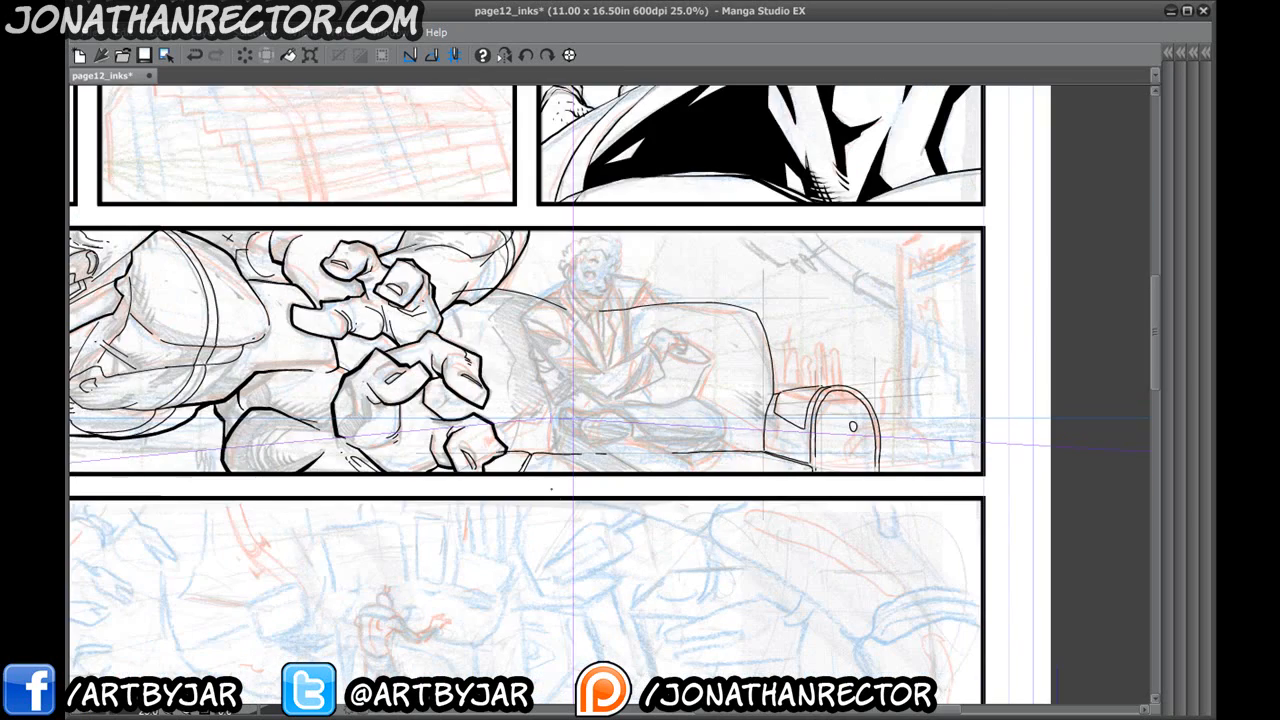
pyautogui.scroll(2, 551, 489)
pyautogui.moveTo(506, 376); pyautogui.dragTo(401, 622)
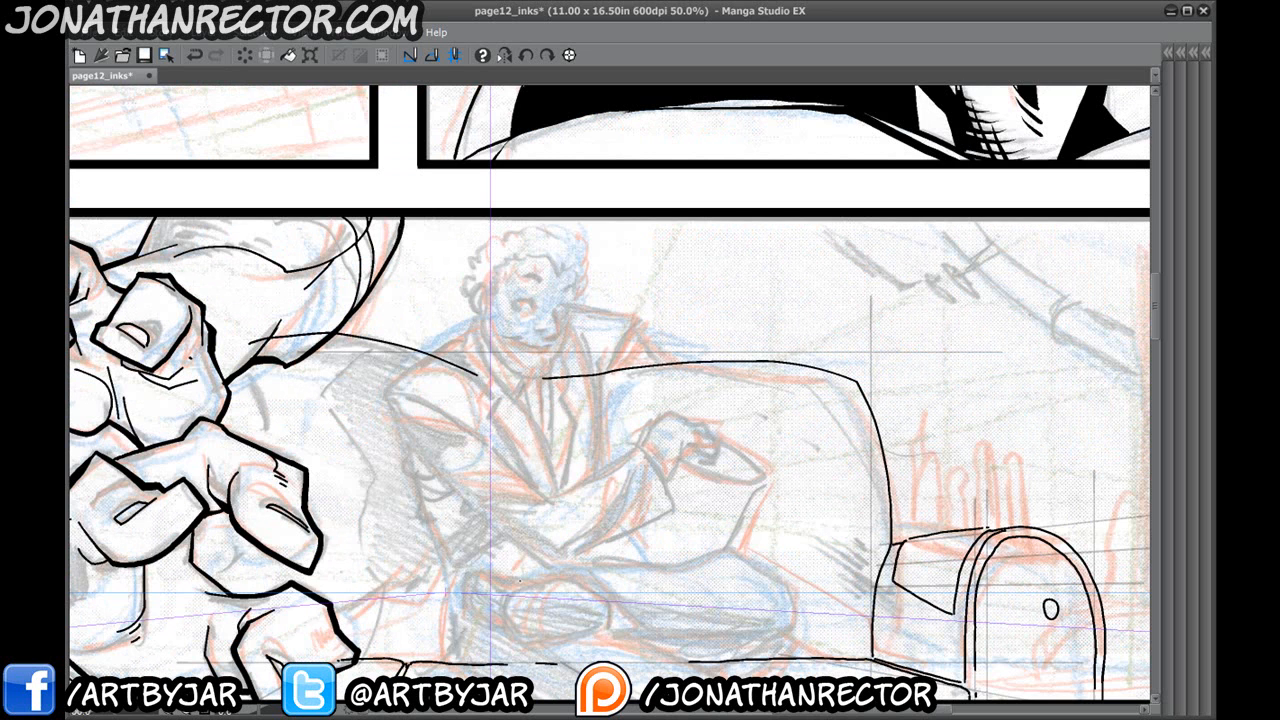
pyautogui.moveTo(843, 571); pyautogui.dragTo(772, 498)
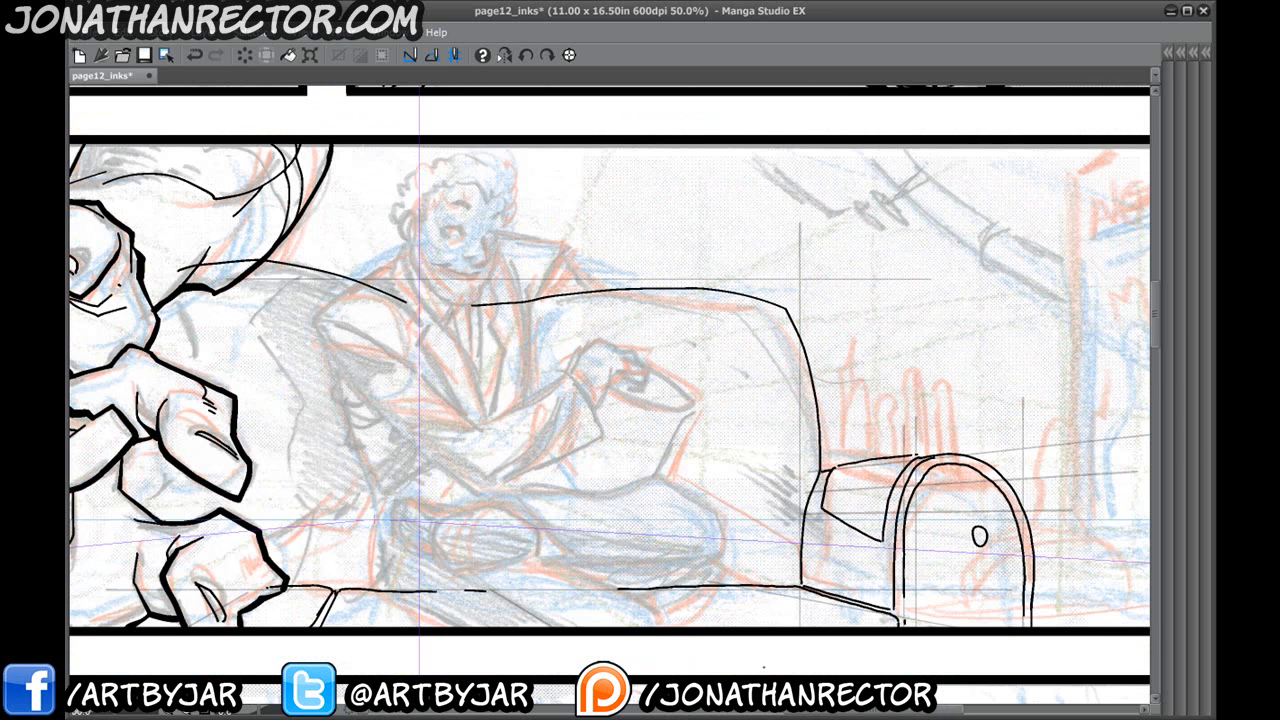
pyautogui.press('Tab')
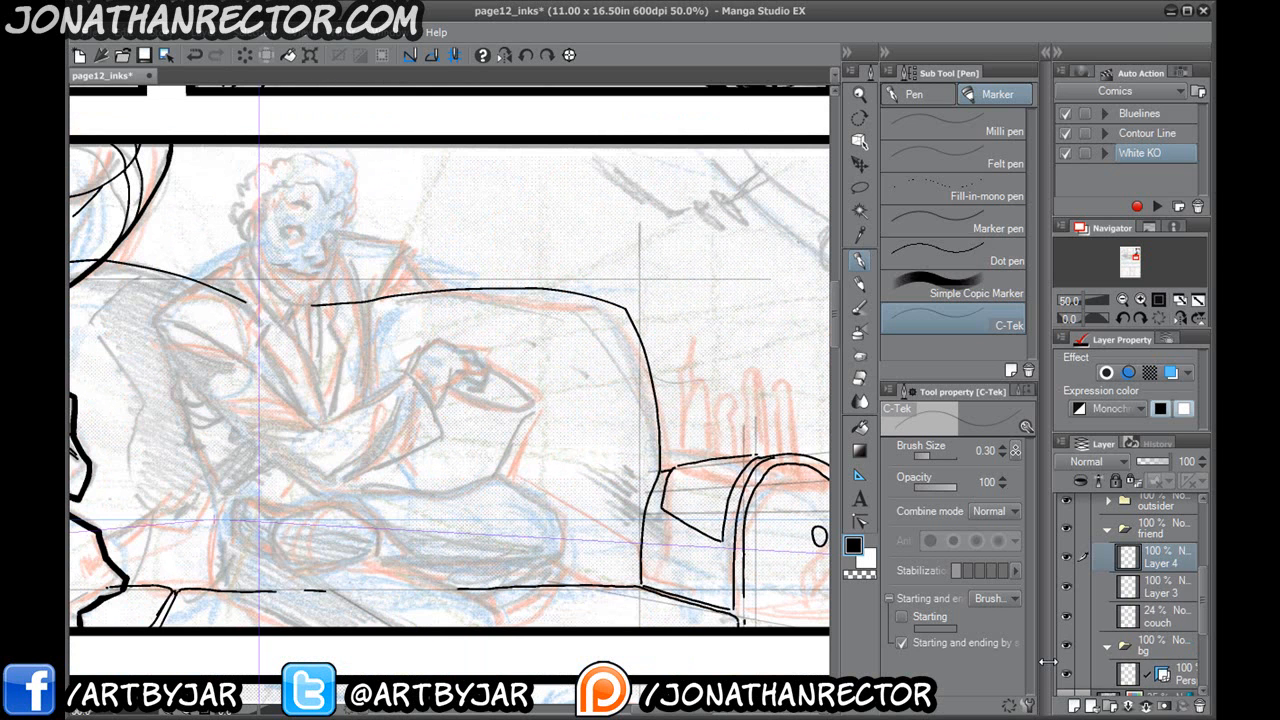
pyautogui.press('Tab')
# Ink the straight vertical sides of the glassware standing above the right armrest, with snapping to the perspective ruler on.
pyautogui.moveTo(848, 443); pyautogui.dragTo(731, 393)
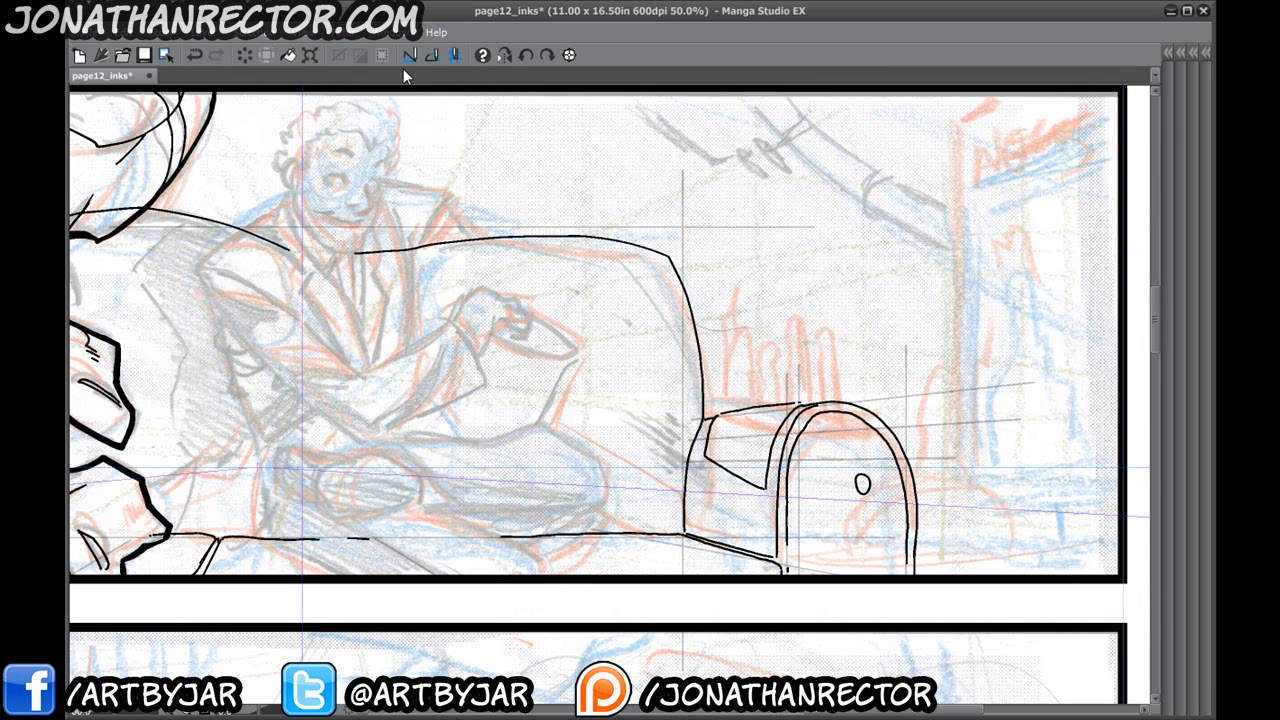
pyautogui.click(431, 55)
pyautogui.moveTo(732, 320); pyautogui.dragTo(732, 386)
pyautogui.moveTo(748, 315); pyautogui.dragTo(749, 386)
pyautogui.moveTo(856, 348); pyautogui.dragTo(856, 405)
pyautogui.moveTo(809, 338)
pyautogui.mouseDown()
pyautogui.moveTo(809, 404)
pyautogui.moveTo(791, 386)
pyautogui.mouseUp()
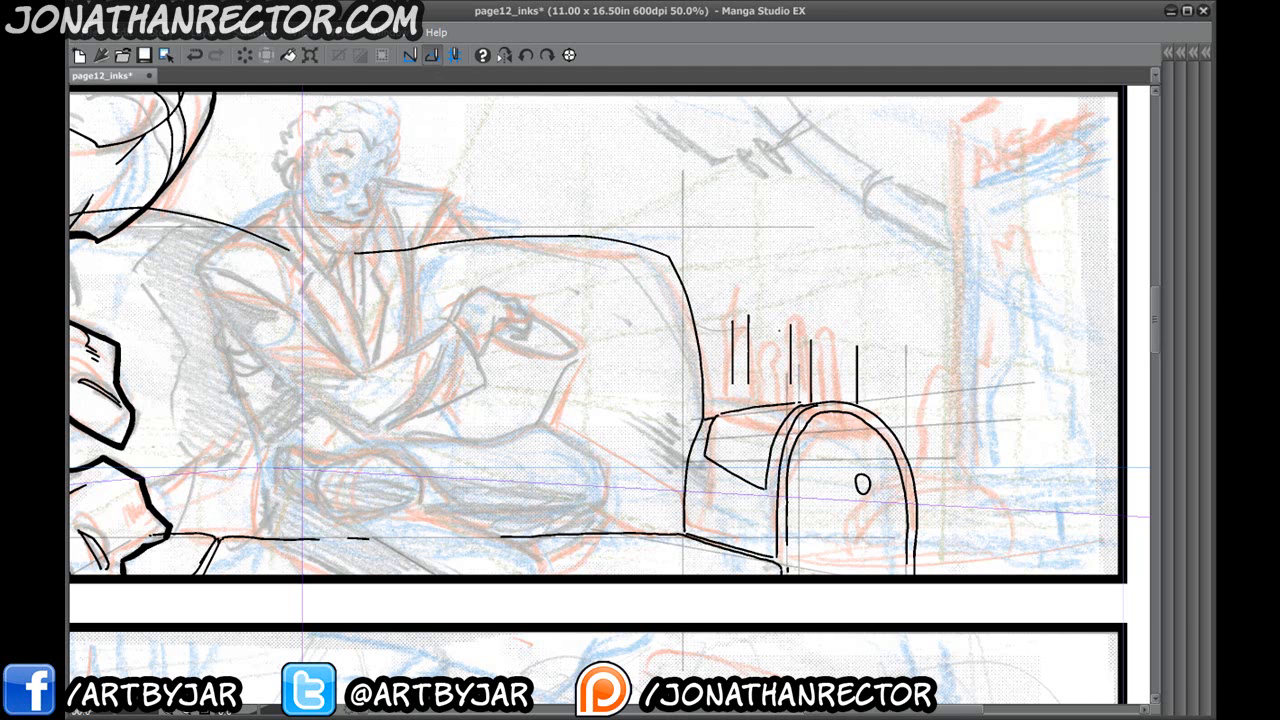
pyautogui.moveTo(783, 326)
pyautogui.mouseDown()
pyautogui.moveTo(783, 380)
pyautogui.moveTo(763, 394)
pyautogui.mouseUp()
pyautogui.moveTo(769, 320); pyautogui.dragTo(769, 390)
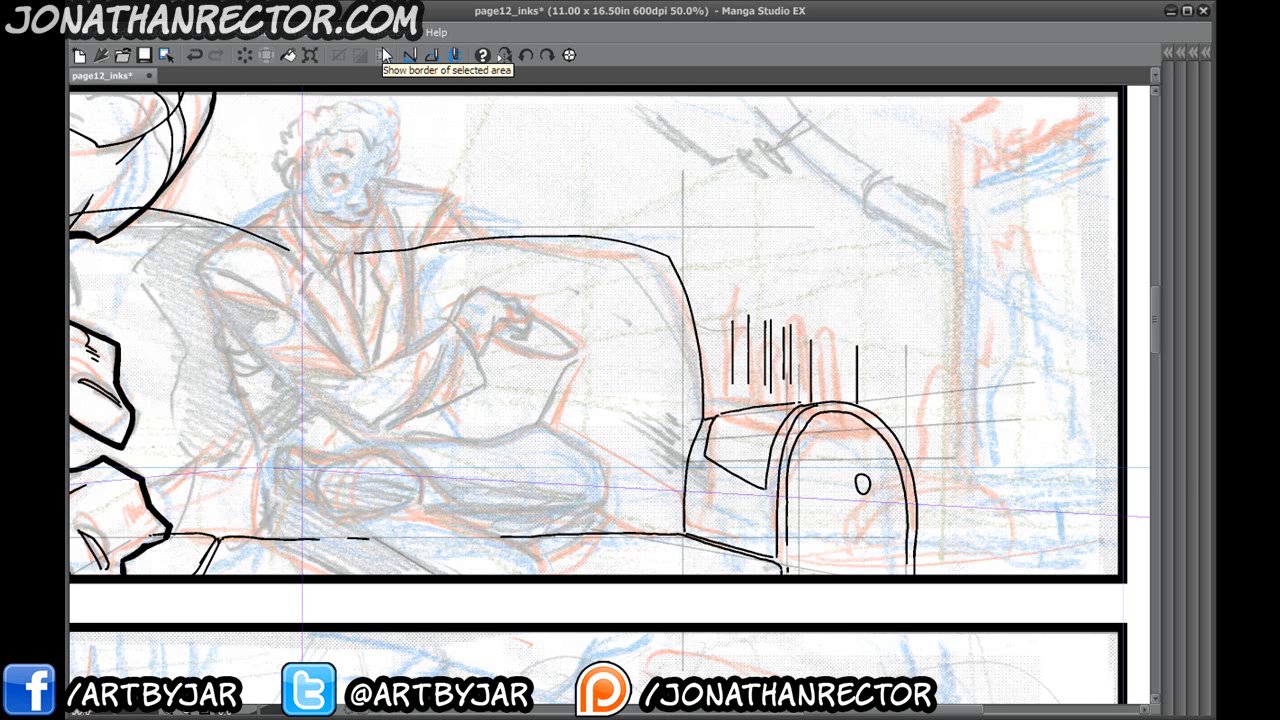
# Ink the flared bases and rims of the three narrow flasks on the armrest, completing their necks.
pyautogui.hotkey('ctrl', '+')
pyautogui.moveTo(763, 371)
pyautogui.mouseDown()
pyautogui.moveTo(738, 335)
pyautogui.moveTo(725, 370)
pyautogui.moveTo(746, 361)
pyautogui.moveTo(734, 382)
pyautogui.moveTo(768, 376)
pyautogui.moveTo(753, 365)
pyautogui.moveTo(694, 384)
pyautogui.mouseUp()
pyautogui.hotkey('ctrl', 'z')
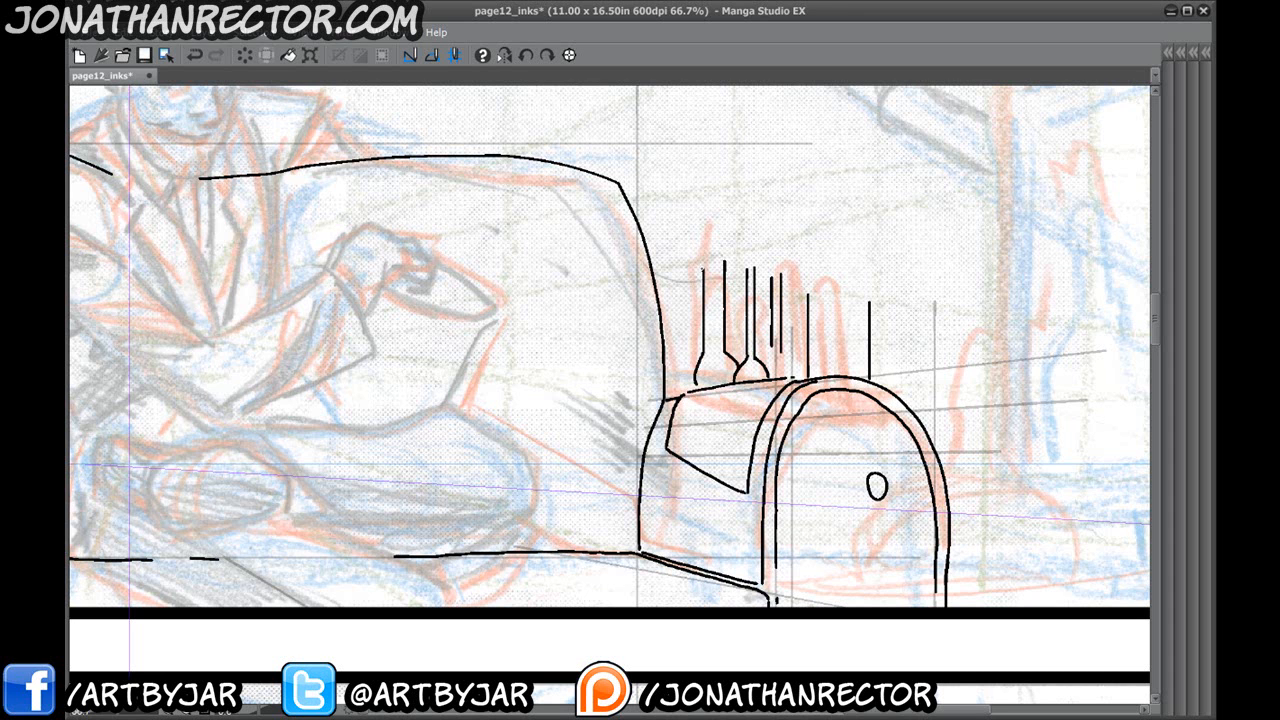
pyautogui.moveTo(697, 262); pyautogui.dragTo(756, 264)
pyautogui.moveTo(781, 350); pyautogui.dragTo(795, 361)
pyautogui.moveTo(773, 344); pyautogui.dragTo(762, 364)
pyautogui.moveTo(767, 272); pyautogui.dragTo(781, 271)
pyautogui.moveTo(767, 336); pyautogui.dragTo(645, 412)
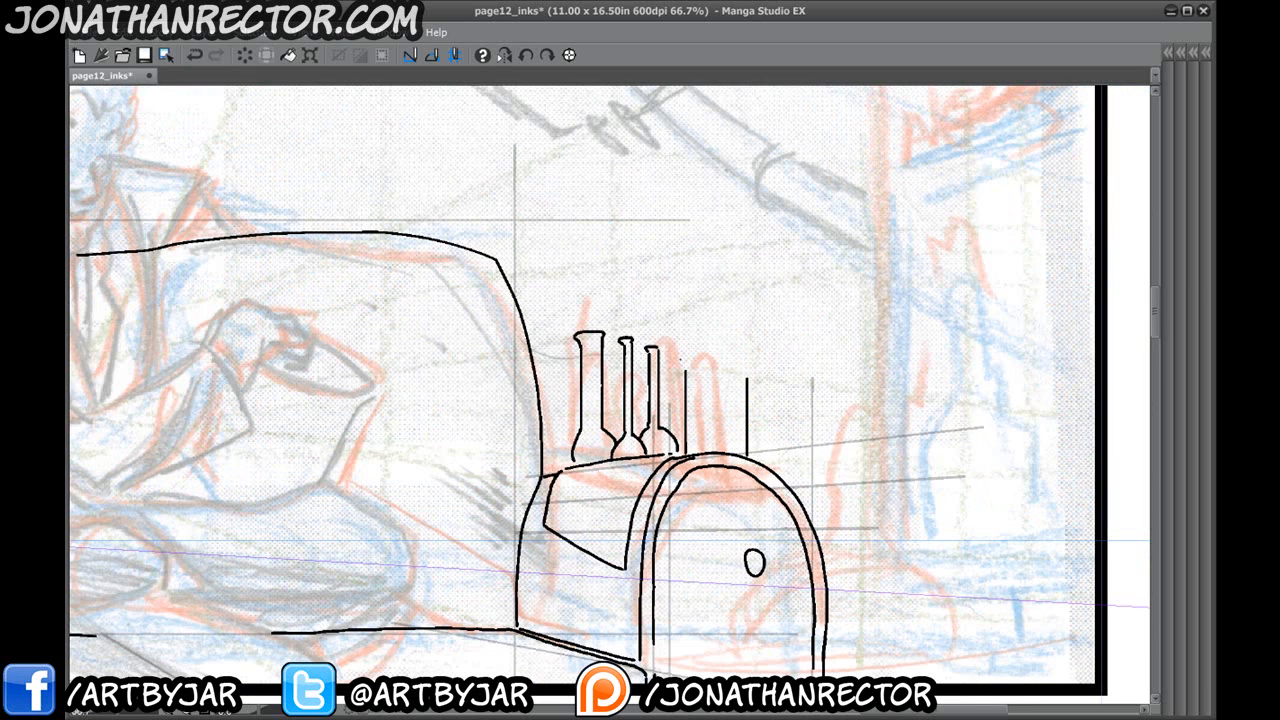
# Ink the wide beaker beside the flasks with an oval rim and a stirring rod leaning out of it.
pyautogui.moveTo(680, 368)
pyautogui.mouseDown()
pyautogui.moveTo(700, 356)
pyautogui.moveTo(754, 362)
pyautogui.moveTo(748, 384)
pyautogui.moveTo(704, 363)
pyautogui.moveTo(688, 401)
pyautogui.moveTo(682, 387)
pyautogui.mouseUp()
pyautogui.moveTo(741, 342)
pyautogui.mouseDown()
pyautogui.moveTo(754, 299)
pyautogui.moveTo(733, 342)
pyautogui.moveTo(748, 232)
pyautogui.moveTo(736, 280)
pyautogui.mouseUp()
pyautogui.hotkey('ctrl', 'z')
pyautogui.hotkey('ctrl', 'z')
pyautogui.moveTo(752, 230); pyautogui.dragTo(738, 263)
pyautogui.click(756, 285)
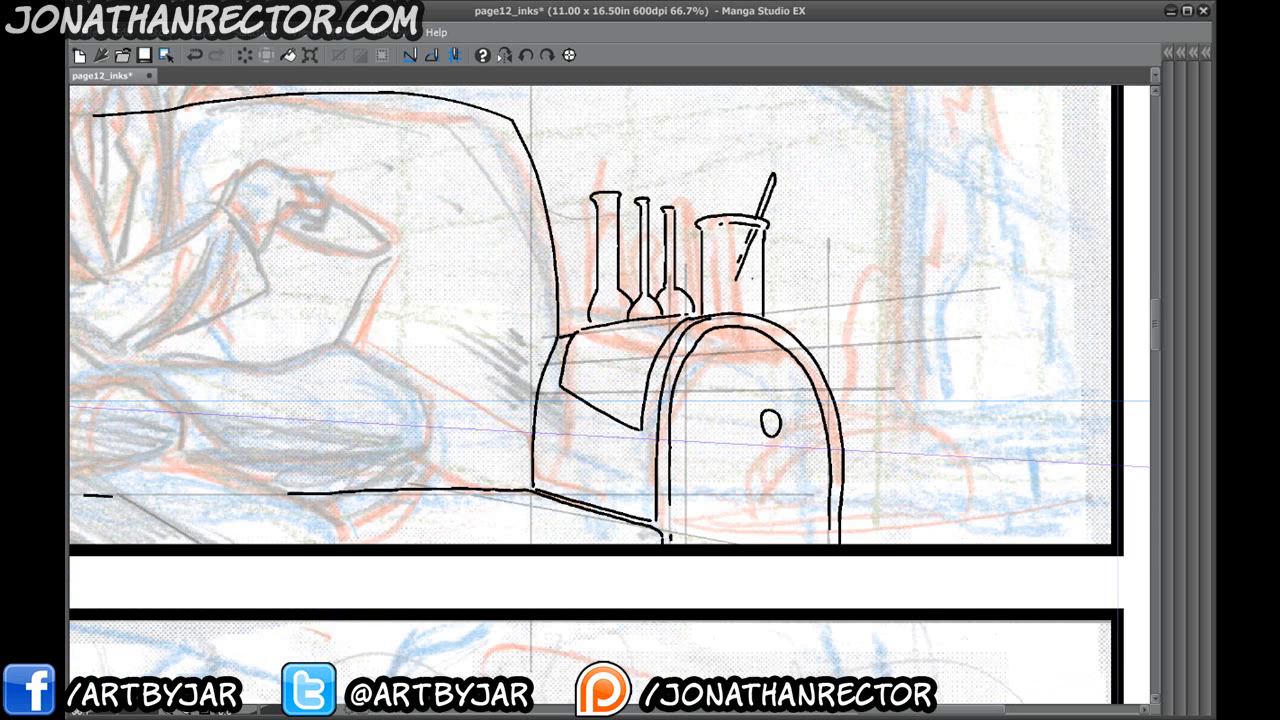
# Ink the liquid levels inside the beaker and the flasks' bases.
pyautogui.moveTo(755, 312)
pyautogui.mouseDown()
pyautogui.moveTo(755, 266)
pyautogui.moveTo(736, 262)
pyautogui.moveTo(709, 308)
pyautogui.mouseUp()
pyautogui.moveTo(622, 348)
pyautogui.mouseDown()
pyautogui.moveTo(632, 408)
pyautogui.moveTo(606, 368)
pyautogui.moveTo(629, 365)
pyautogui.moveTo(604, 382)
pyautogui.mouseUp()
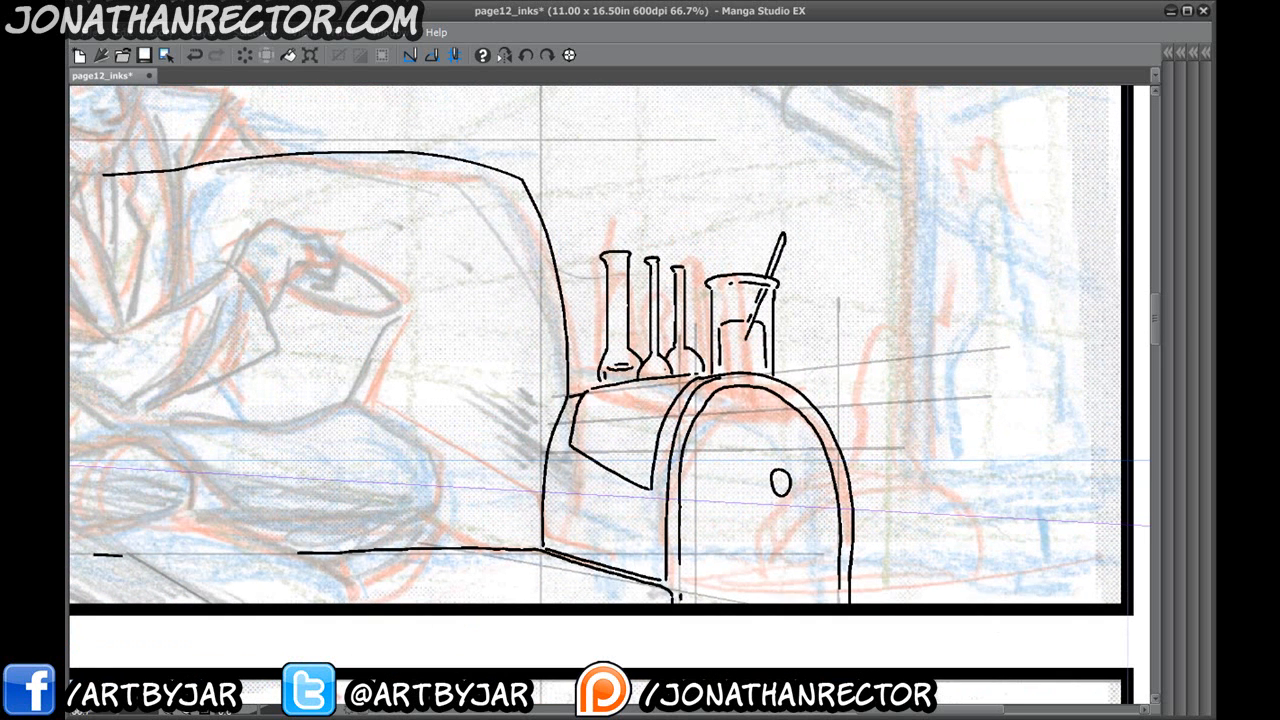
pyautogui.moveTo(695, 361)
pyautogui.mouseDown()
pyautogui.moveTo(674, 361)
pyautogui.moveTo(692, 363)
pyautogui.mouseUp()
# Merge Layer 4 into Layer 3 and toggle the merged layer's visibility to check its contents.
pyautogui.moveTo(386, 454); pyautogui.dragTo(533, 469)
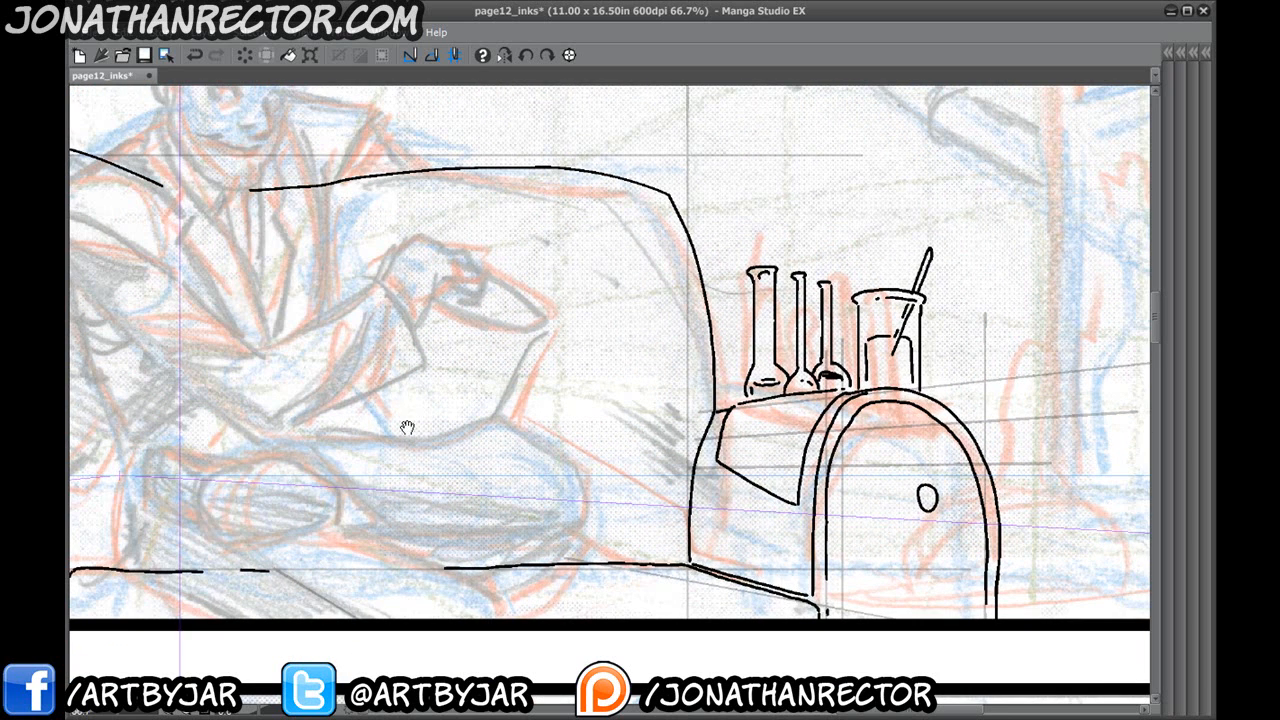
pyautogui.moveTo(224, 317); pyautogui.dragTo(512, 404)
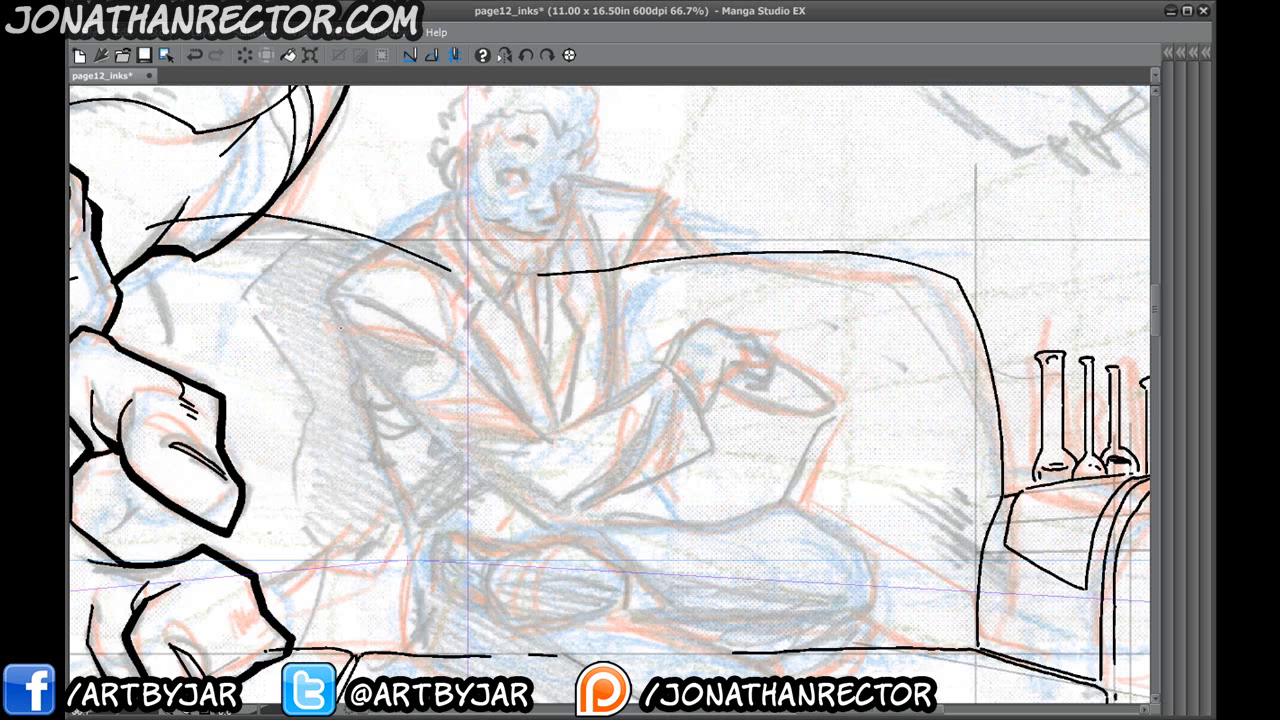
pyautogui.press('Tab')
pyautogui.moveTo(614, 483); pyautogui.dragTo(293, 441)
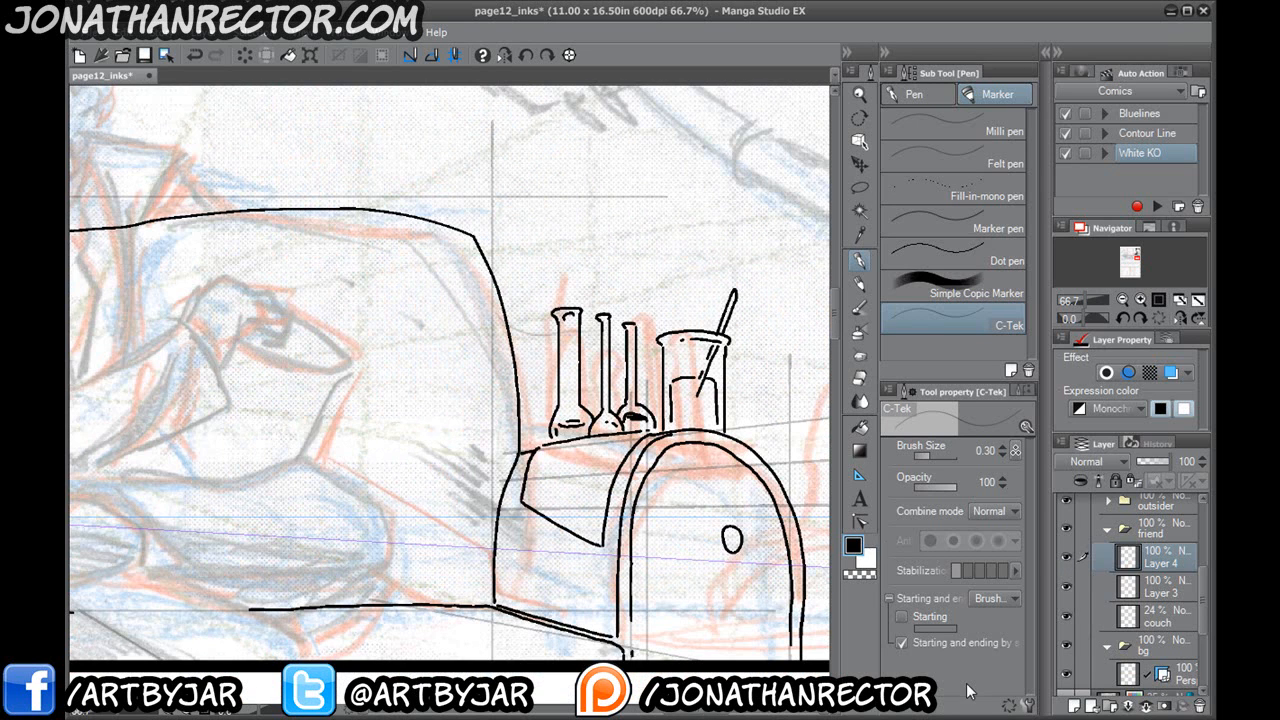
pyautogui.hotkey('ctrl', 'e')
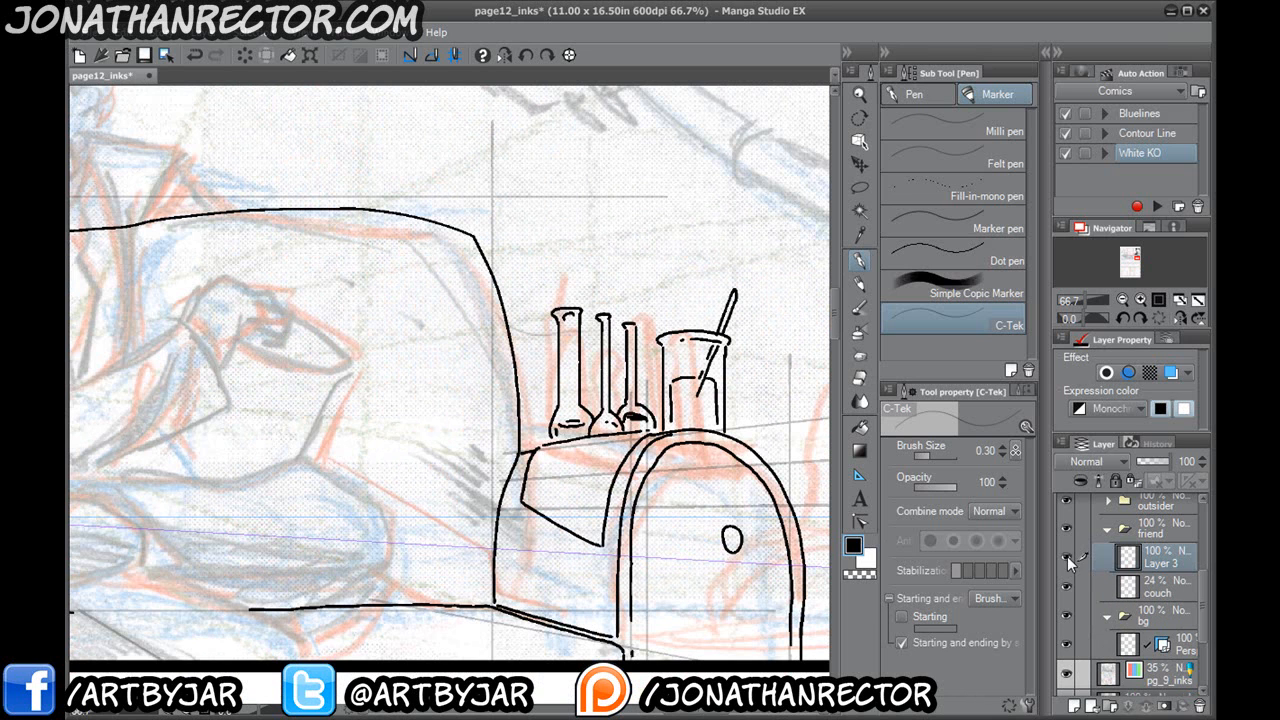
pyautogui.click(1068, 557)
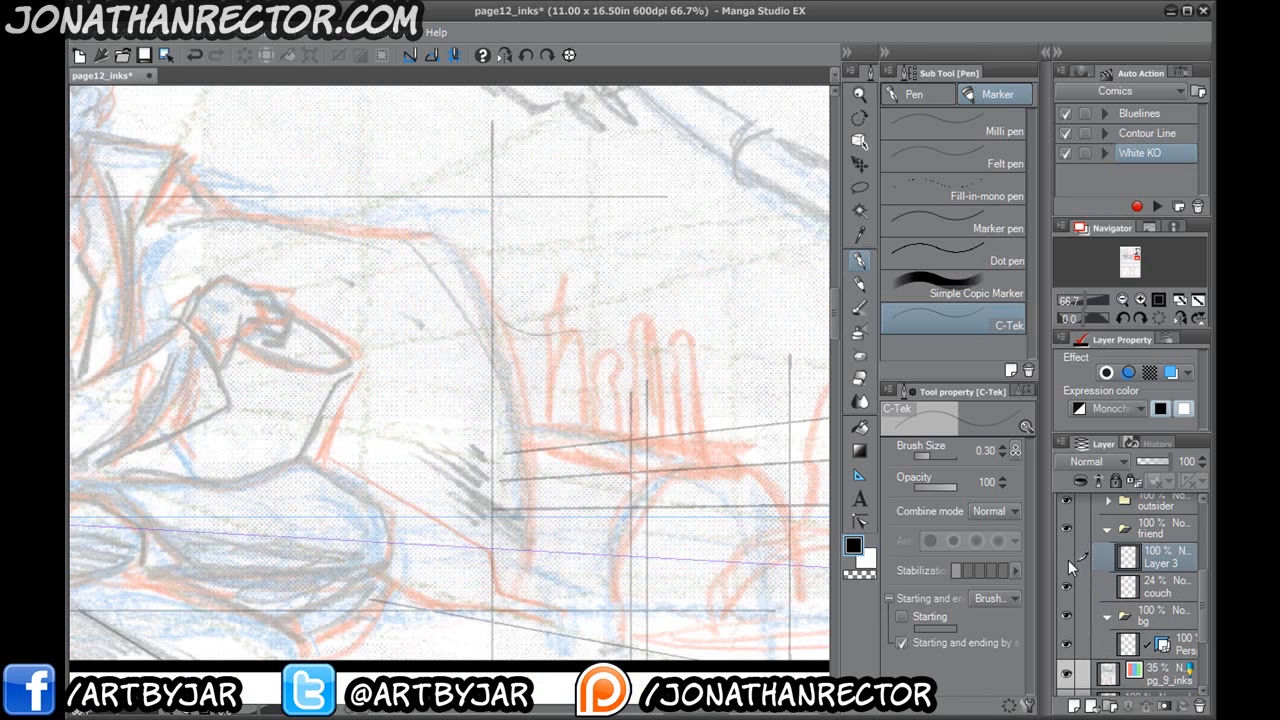
pyautogui.click(1069, 556)
# Rename the merged layer as couch and delete the old 24 % couch sketch layer beneath it.
pyautogui.doubleClick(1160, 563)
pyautogui.write('couch')
pyautogui.press('Return')
pyautogui.click(1155, 597)
pyautogui.click(1197, 704)
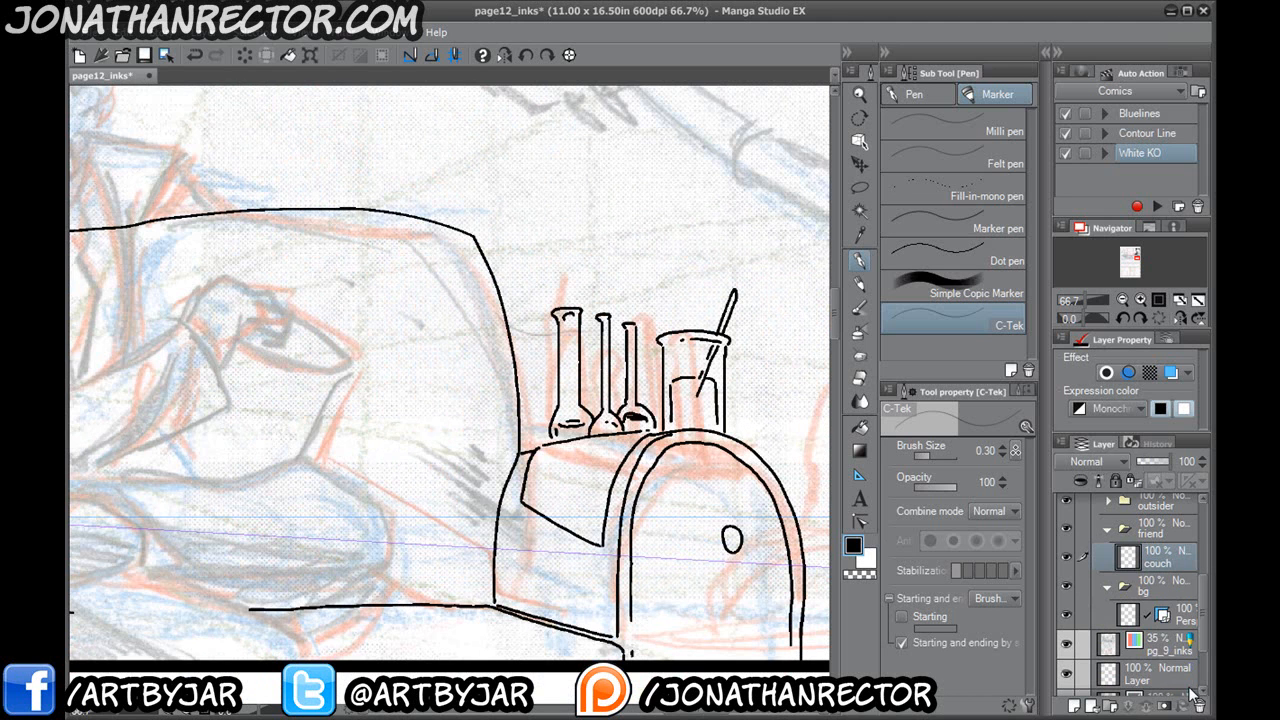
# Add a new layer above the couch layer in the friend folder and switch to the Mapping pen.
pyautogui.click(1072, 703)
pyautogui.moveTo(225, 320); pyautogui.dragTo(531, 415)
pyautogui.press('Tab')
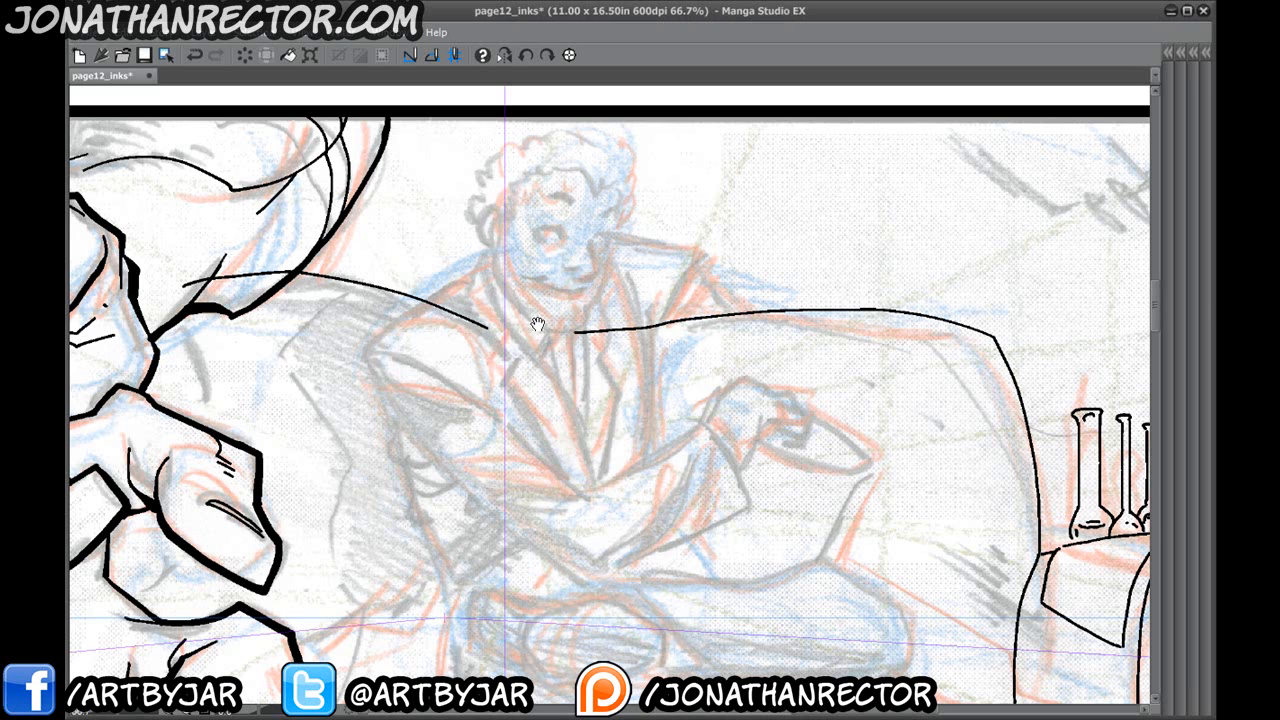
pyautogui.moveTo(530, 327); pyautogui.dragTo(482, 333)
pyautogui.press('Tab')
pyautogui.moveTo(379, 361); pyautogui.dragTo(474, 372)
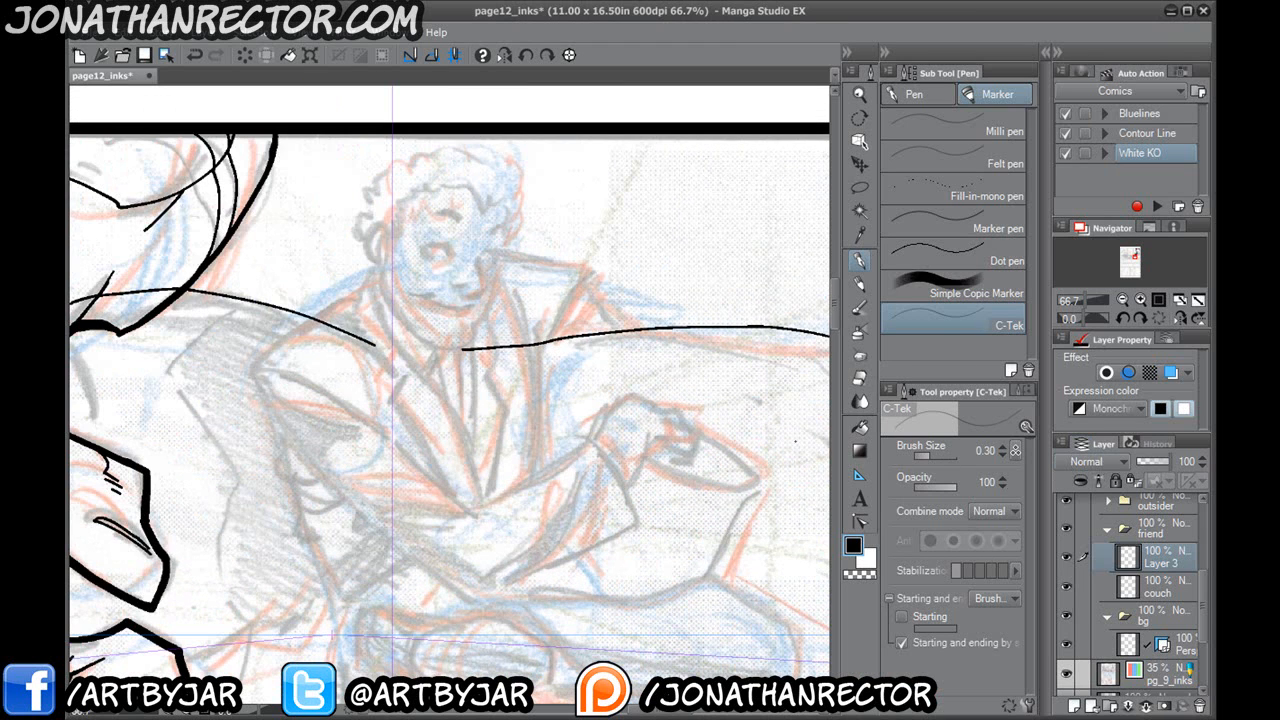
pyautogui.click(913, 95)
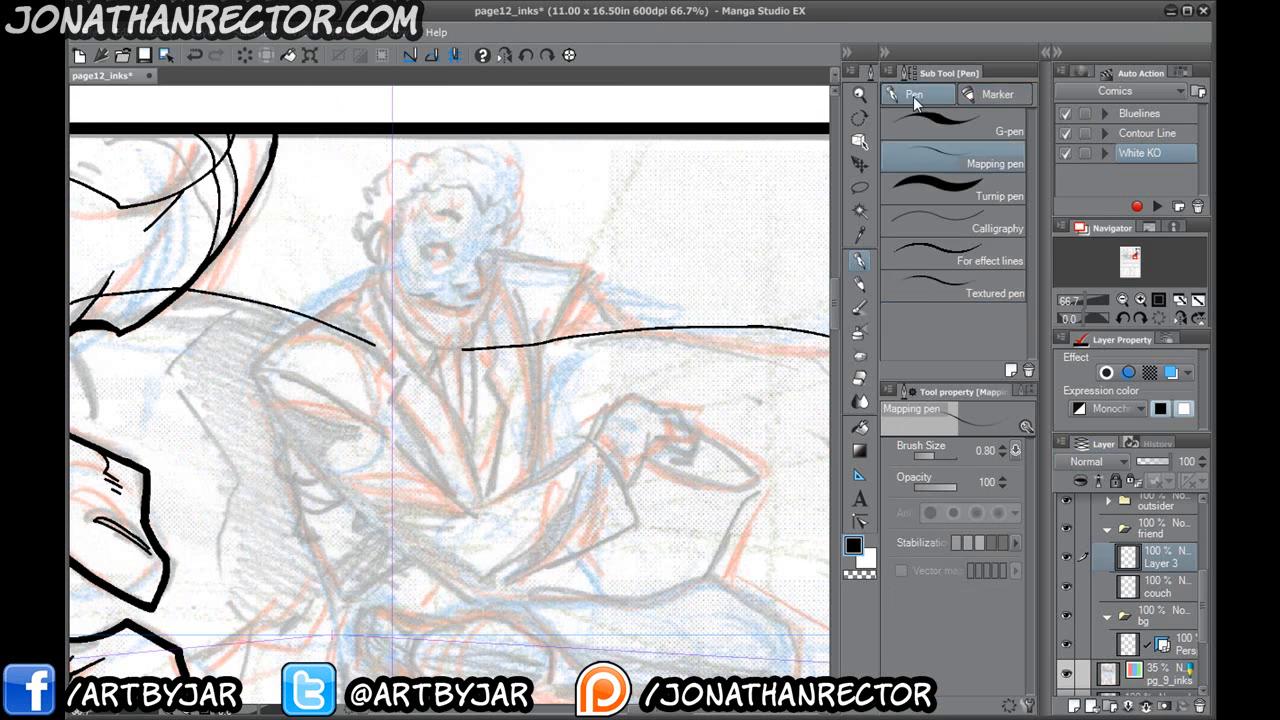
pyautogui.press('Tab')
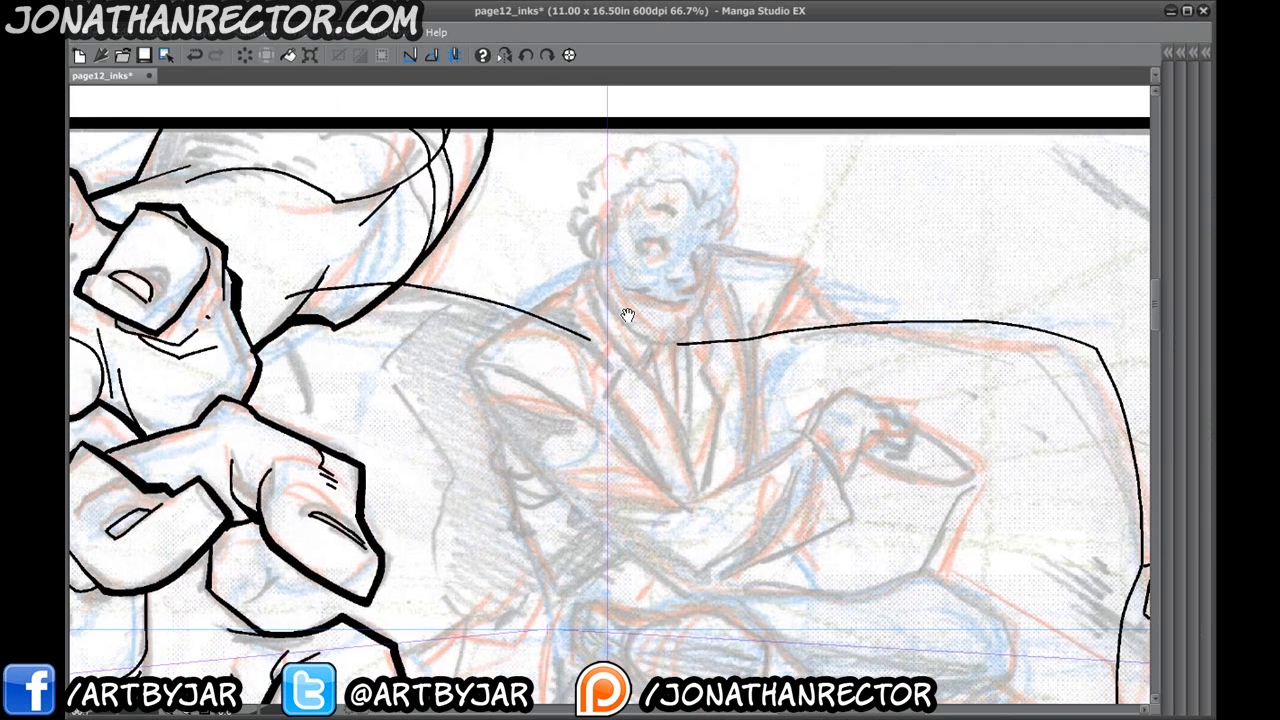
# Sketch the seated man's head as an oval with a curved vertical centre line and a horizontal guide across the face.
pyautogui.scroll(1, 608, 268)
pyautogui.moveTo(608, 268); pyautogui.dragTo(554, 341)
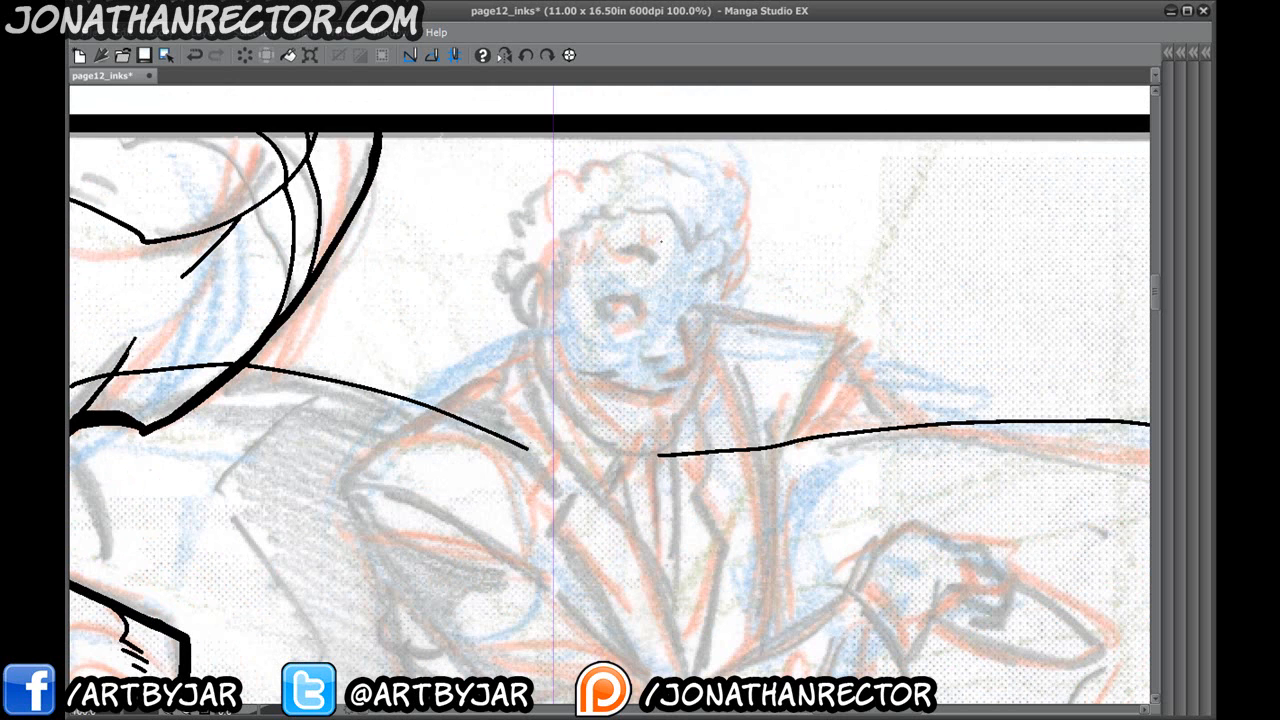
pyautogui.moveTo(716, 186)
pyautogui.mouseDown()
pyautogui.moveTo(711, 325)
pyautogui.moveTo(683, 408)
pyautogui.moveTo(641, 417)
pyautogui.moveTo(596, 400)
pyautogui.mouseUp()
pyautogui.moveTo(566, 362)
pyautogui.mouseDown()
pyautogui.moveTo(548, 323)
pyautogui.moveTo(600, 196)
pyautogui.moveTo(675, 163)
pyautogui.moveTo(582, 166)
pyautogui.moveTo(548, 305)
pyautogui.moveTo(572, 345)
pyautogui.moveTo(664, 398)
pyautogui.mouseUp()
pyautogui.moveTo(692, 174); pyautogui.dragTo(652, 421)
pyautogui.moveTo(650, 300)
pyautogui.mouseDown()
pyautogui.moveTo(648, 336)
pyautogui.moveTo(610, 317)
pyautogui.mouseUp()
pyautogui.moveTo(603, 312); pyautogui.dragTo(676, 334)
# Sketch the brow line and the angular temple and cheekbone plane on the man's face.
pyautogui.moveTo(414, 423)
pyautogui.mouseDown()
pyautogui.moveTo(326, 111)
pyautogui.moveTo(406, 307)
pyautogui.moveTo(381, 263)
pyautogui.mouseUp()
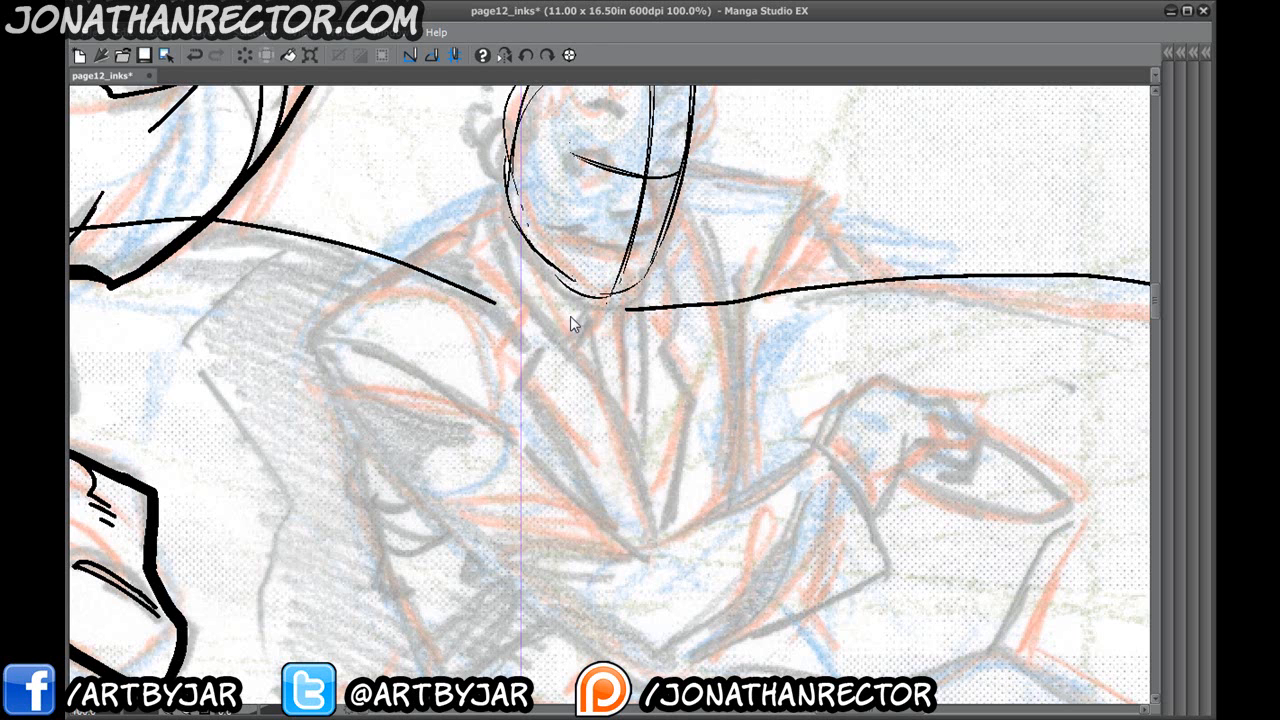
pyautogui.moveTo(576, 371); pyautogui.dragTo(595, 537)
pyautogui.moveTo(596, 328)
pyautogui.mouseDown()
pyautogui.moveTo(605, 346)
pyautogui.moveTo(613, 250)
pyautogui.moveTo(595, 318)
pyautogui.mouseUp()
pyautogui.moveTo(614, 252)
pyautogui.mouseDown()
pyautogui.moveTo(720, 262)
pyautogui.moveTo(720, 344)
pyautogui.mouseUp()
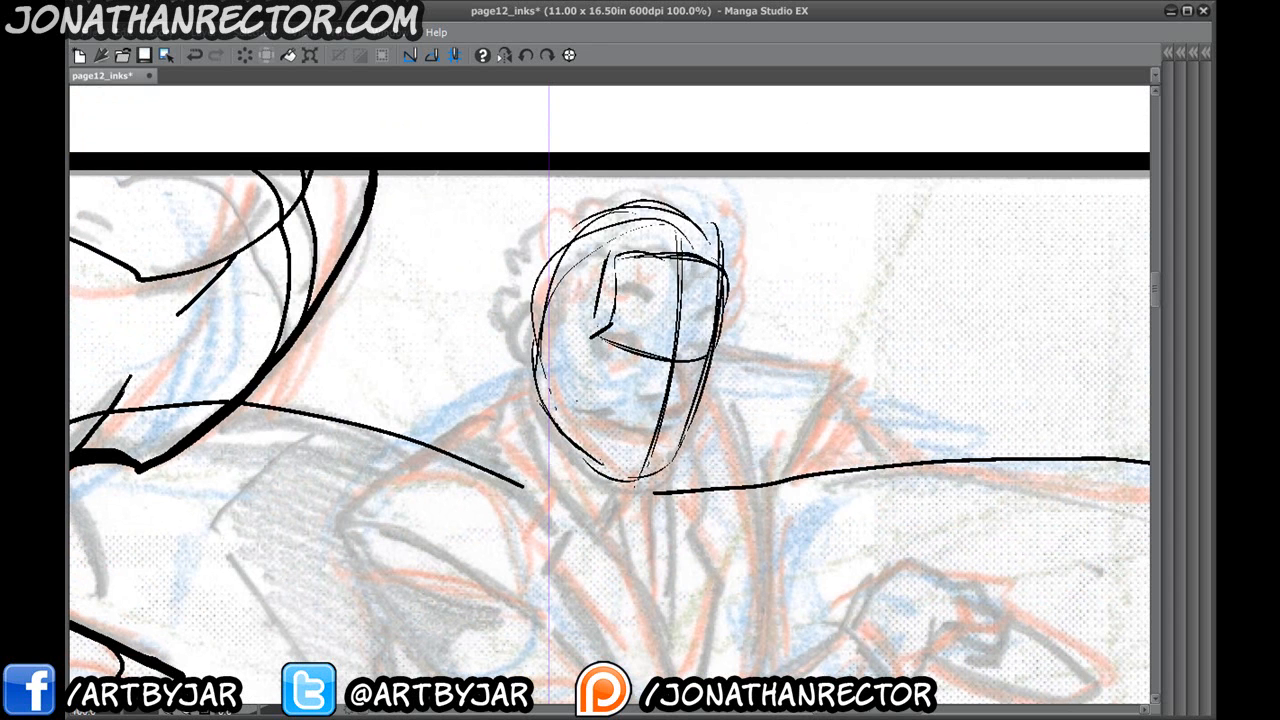
pyautogui.moveTo(660, 400); pyautogui.dragTo(666, 380)
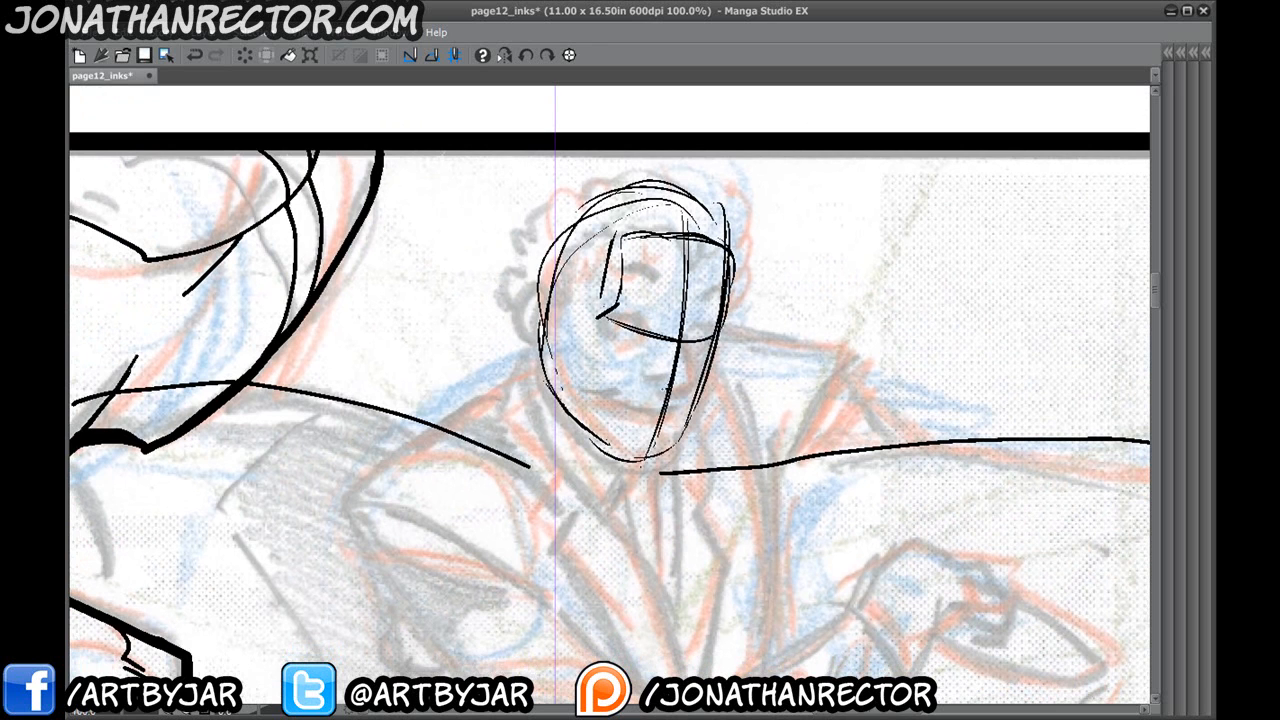
# Mark the mouth position on the face's centre line and sketch the squared chin and lower jaw.
pyautogui.moveTo(668, 390); pyautogui.dragTo(670, 466)
pyautogui.moveTo(614, 461)
pyautogui.mouseDown()
pyautogui.moveTo(671, 468)
pyautogui.moveTo(648, 471)
pyautogui.moveTo(672, 445)
pyautogui.moveTo(614, 463)
pyautogui.moveTo(605, 439)
pyautogui.moveTo(605, 459)
pyautogui.mouseUp()
pyautogui.moveTo(566, 416); pyautogui.dragTo(579, 435)
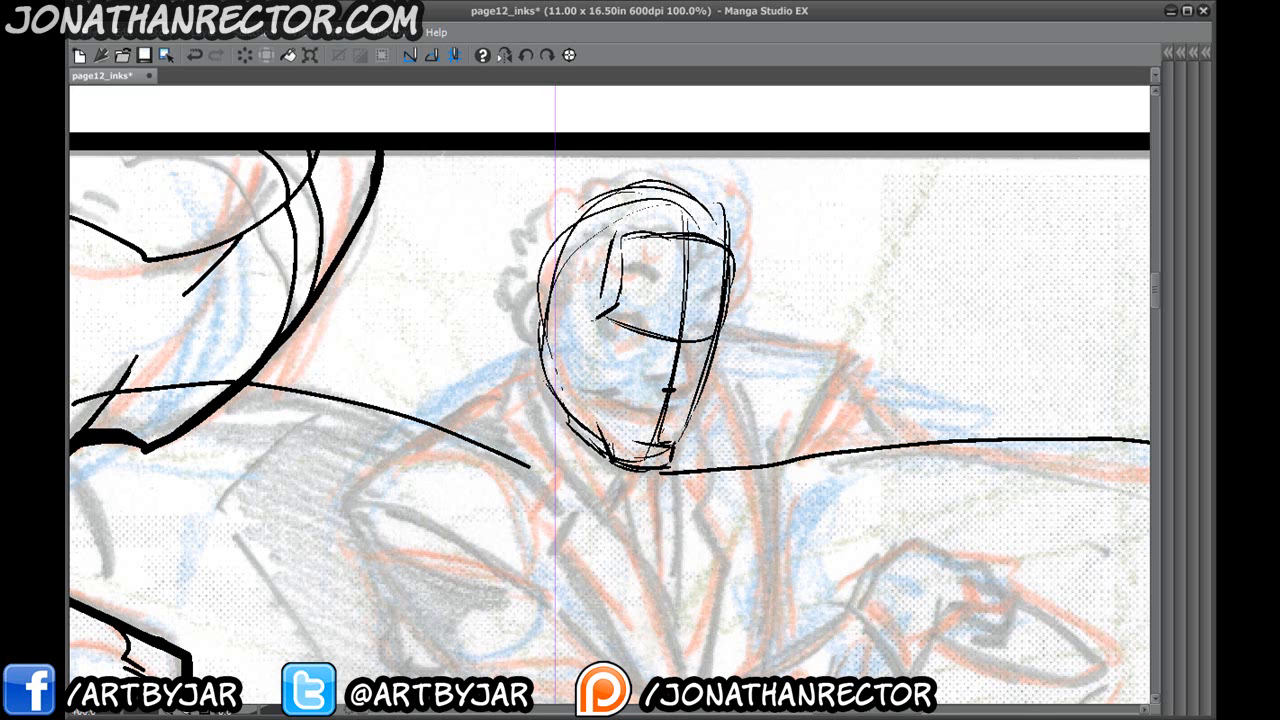
# Sketch the cheek contour, far jawline and oval ear, and reinforce the outline of the head's crown.
pyautogui.moveTo(607, 453); pyautogui.dragTo(583, 364)
pyautogui.moveTo(586, 362); pyautogui.dragTo(585, 342)
pyautogui.moveTo(575, 337); pyautogui.dragTo(549, 316)
pyautogui.moveTo(710, 340); pyautogui.dragTo(686, 433)
pyautogui.moveTo(548, 280)
pyautogui.mouseDown()
pyautogui.moveTo(532, 332)
pyautogui.moveTo(555, 318)
pyautogui.mouseUp()
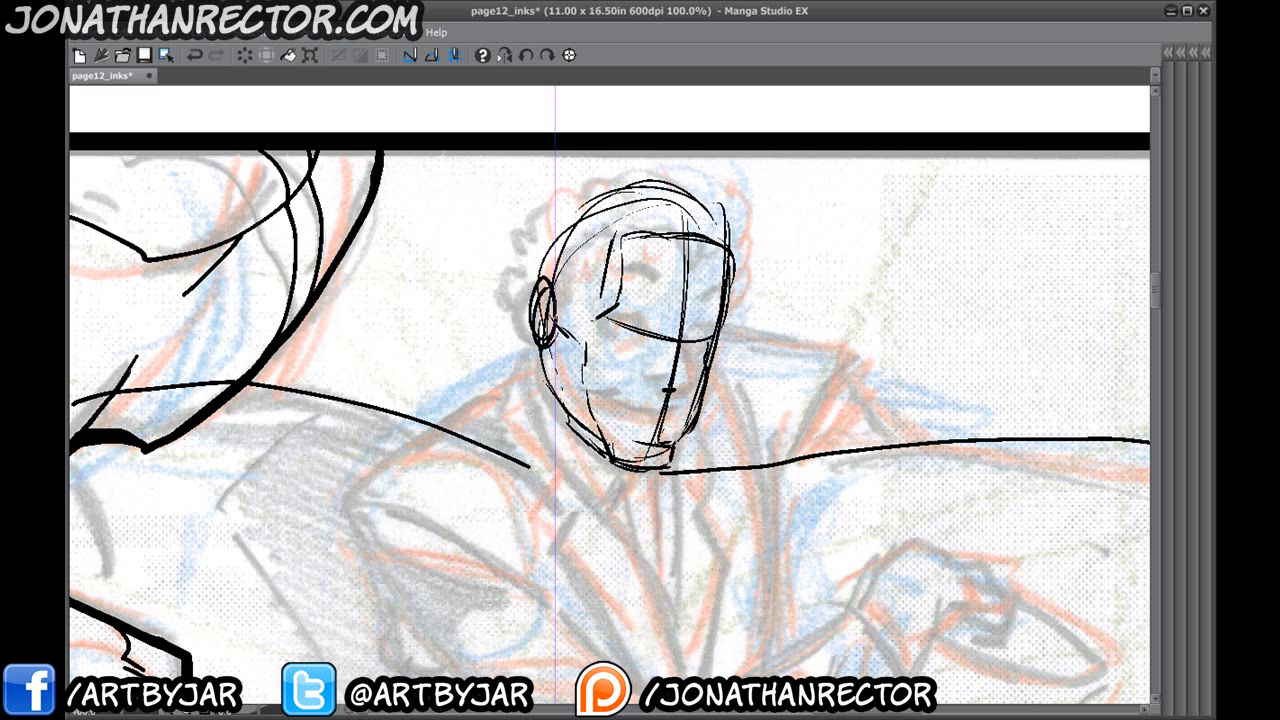
pyautogui.moveTo(617, 242)
pyautogui.mouseDown()
pyautogui.moveTo(578, 220)
pyautogui.moveTo(553, 268)
pyautogui.moveTo(548, 213)
pyautogui.moveTo(689, 192)
pyautogui.moveTo(723, 237)
pyautogui.moveTo(569, 227)
pyautogui.moveTo(543, 320)
pyautogui.moveTo(571, 250)
pyautogui.moveTo(596, 328)
pyautogui.moveTo(552, 398)
pyautogui.mouseUp()
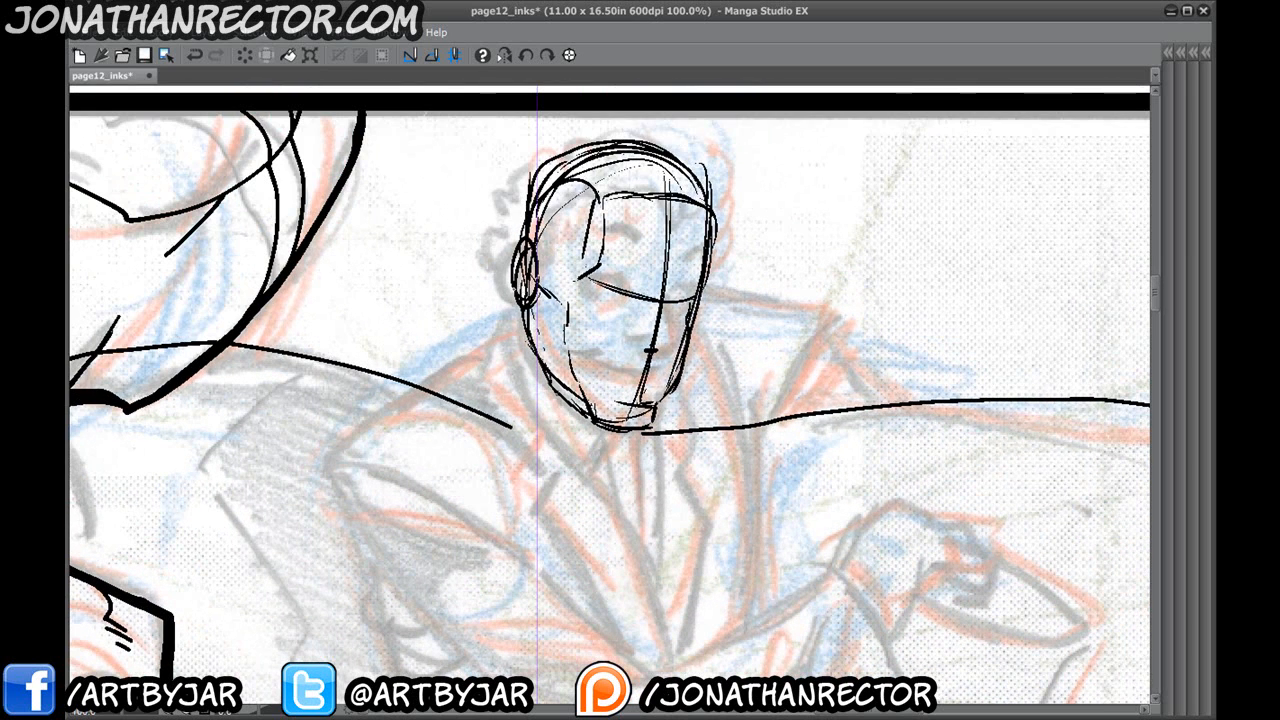
# Transform the head sketch to a slightly smaller size, keeping it over the penciled head.
pyautogui.hotkey('ctrl', 't')
pyautogui.moveTo(517, 151); pyautogui.dragTo(540, 178)
pyautogui.moveTo(603, 392); pyautogui.dragTo(604, 370)
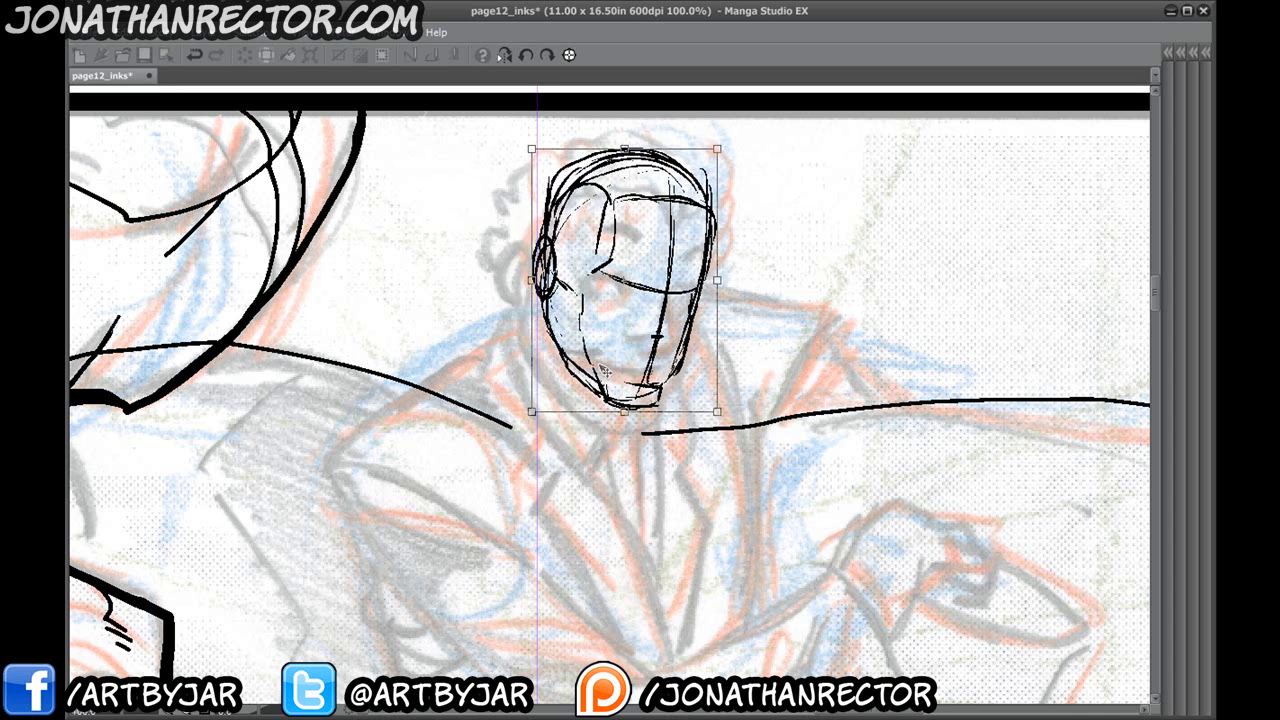
pyautogui.press('Return')
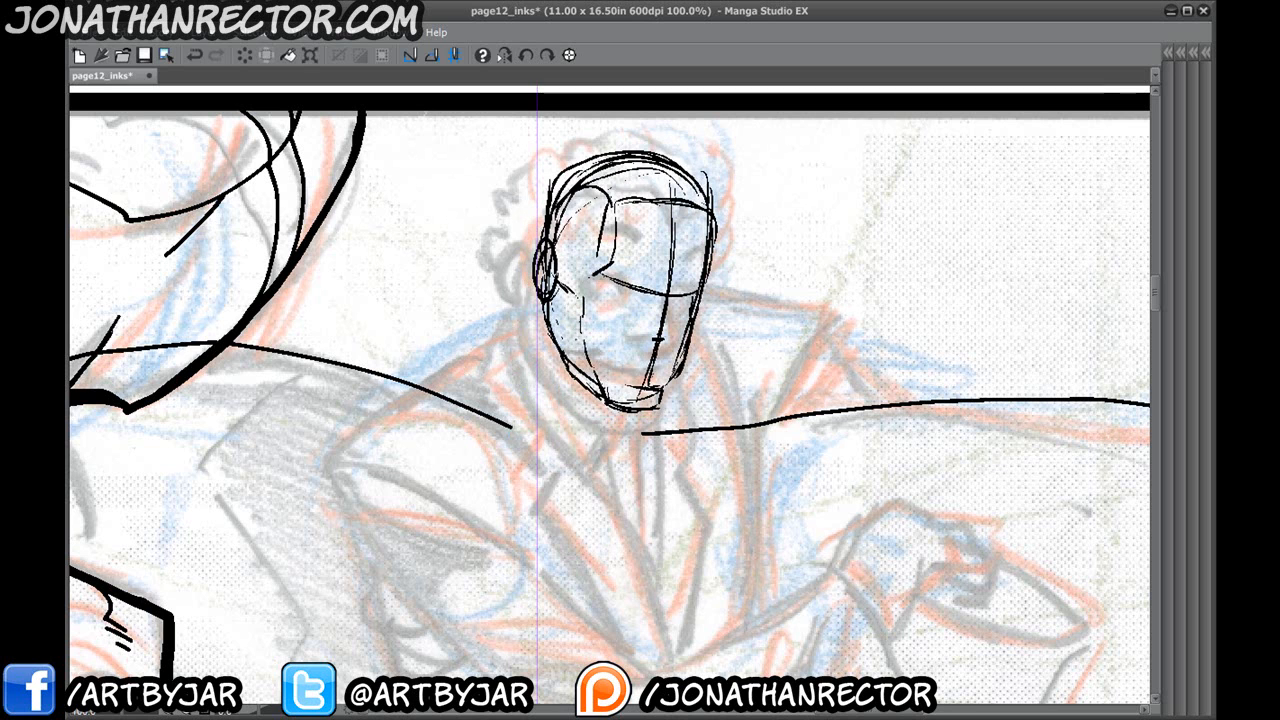
pyautogui.moveTo(507, 296)
pyautogui.mouseDown()
pyautogui.moveTo(508, 372)
pyautogui.moveTo(486, 322)
pyautogui.mouseUp()
pyautogui.hotkey('ctrl', 'z')
pyautogui.hotkey('ctrl', 'z')
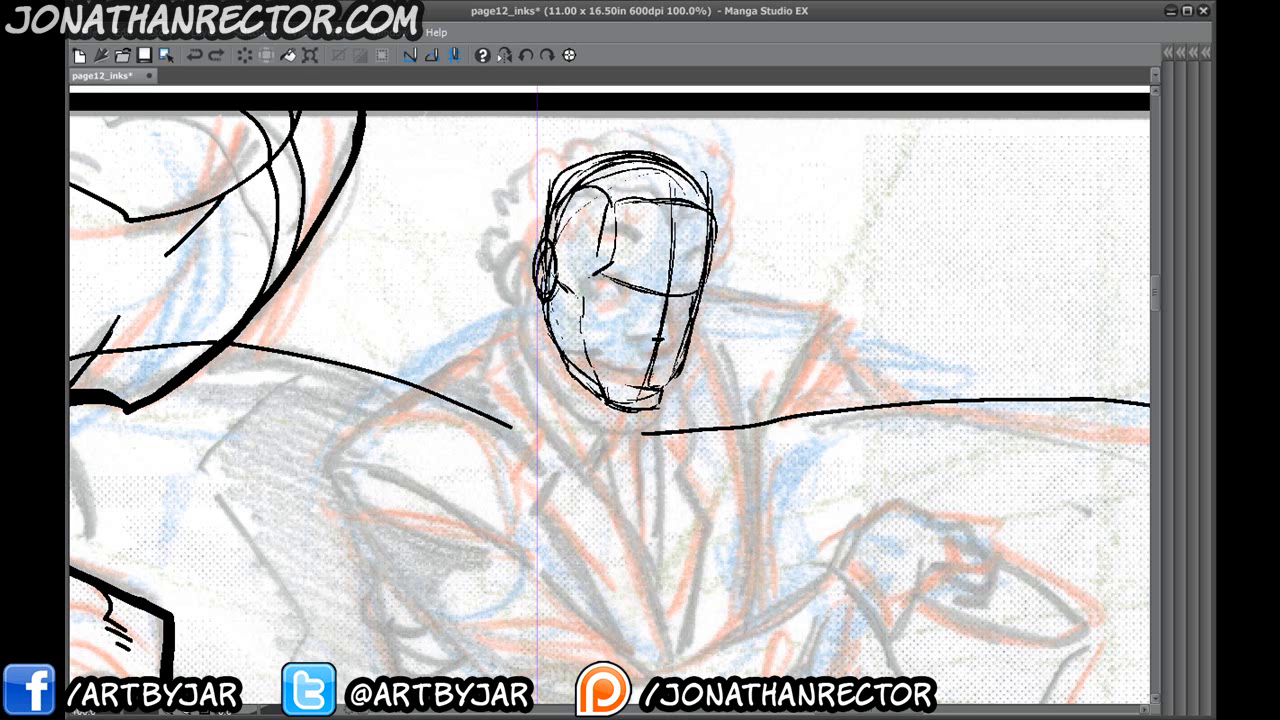
# Sketch the near eye with its angled brow, and the nose along the face's centre line.
pyautogui.moveTo(585, 326); pyautogui.dragTo(605, 306)
pyautogui.moveTo(686, 280)
pyautogui.mouseDown()
pyautogui.moveTo(693, 318)
pyautogui.moveTo(677, 328)
pyautogui.moveTo(657, 311)
pyautogui.moveTo(671, 290)
pyautogui.mouseUp()
pyautogui.moveTo(661, 290)
pyautogui.mouseDown()
pyautogui.moveTo(677, 283)
pyautogui.moveTo(635, 263)
pyautogui.moveTo(660, 281)
pyautogui.moveTo(669, 261)
pyautogui.mouseUp()
pyautogui.moveTo(637, 246)
pyautogui.mouseDown()
pyautogui.moveTo(671, 262)
pyautogui.moveTo(641, 247)
pyautogui.mouseUp()
pyautogui.moveTo(619, 253); pyautogui.dragTo(650, 237)
pyautogui.moveTo(648, 239); pyautogui.dragTo(674, 259)
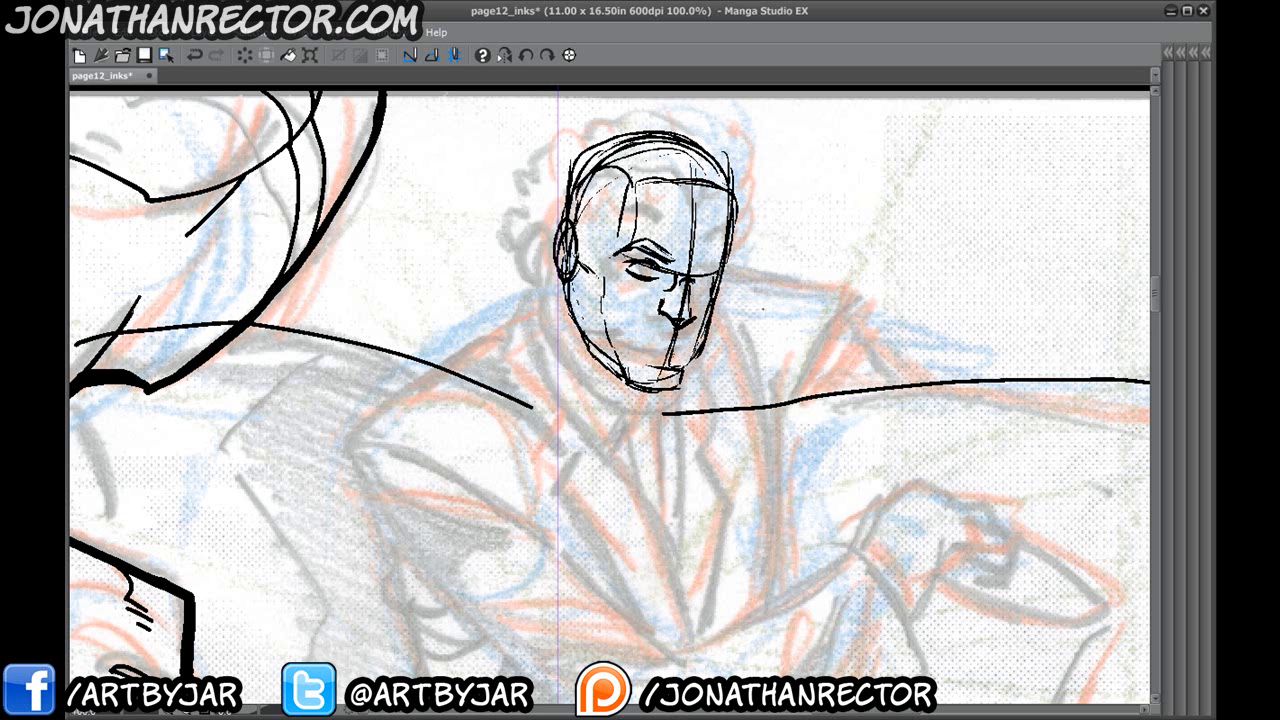
# Sketch the far eye under a lowered brow and the mouth with a creased near corner.
pyautogui.moveTo(700, 279); pyautogui.dragTo(722, 271)
pyautogui.moveTo(706, 277)
pyautogui.mouseDown()
pyautogui.moveTo(734, 261)
pyautogui.moveTo(730, 248)
pyautogui.mouseUp()
pyautogui.moveTo(718, 274)
pyautogui.mouseDown()
pyautogui.moveTo(693, 288)
pyautogui.moveTo(641, 273)
pyautogui.mouseUp()
pyautogui.moveTo(629, 343)
pyautogui.mouseDown()
pyautogui.moveTo(688, 334)
pyautogui.moveTo(622, 319)
pyautogui.moveTo(692, 372)
pyautogui.moveTo(682, 386)
pyautogui.moveTo(718, 322)
pyautogui.moveTo(737, 244)
pyautogui.mouseUp()
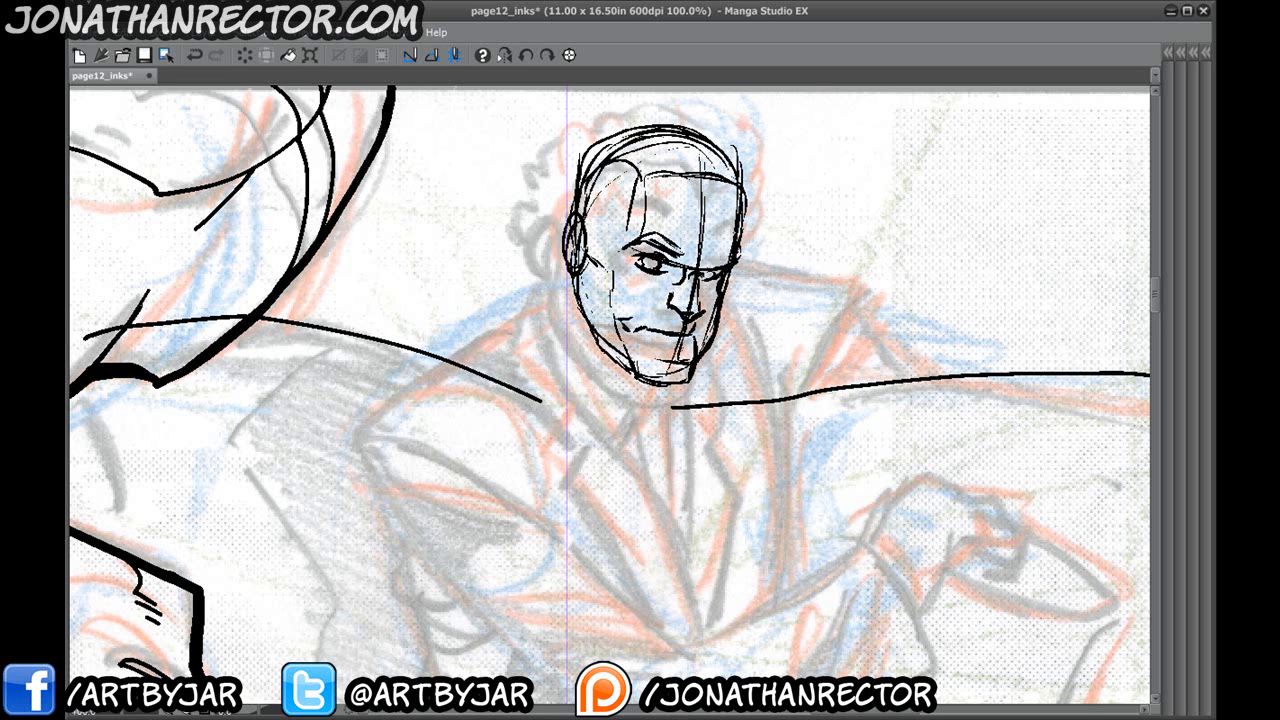
# Sketch curved hair strokes sweeping back from the hairline over the crown.
pyautogui.moveTo(567, 265); pyautogui.dragTo(573, 279)
pyautogui.moveTo(719, 207)
pyautogui.mouseDown()
pyautogui.moveTo(724, 175)
pyautogui.moveTo(687, 153)
pyautogui.mouseUp()
pyautogui.moveTo(680, 189); pyautogui.dragTo(655, 150)
pyautogui.moveTo(656, 195); pyautogui.dragTo(613, 154)
pyautogui.moveTo(637, 177)
pyautogui.mouseDown()
pyautogui.moveTo(605, 161)
pyautogui.moveTo(615, 169)
pyautogui.moveTo(594, 186)
pyautogui.mouseUp()
# Reinforce the ear's outline and sketch the cheek crease running from the nose toward the near mouth corner.
pyautogui.moveTo(612, 217)
pyautogui.mouseDown()
pyautogui.moveTo(588, 226)
pyautogui.moveTo(565, 277)
pyautogui.mouseUp()
pyautogui.moveTo(572, 232); pyautogui.dragTo(579, 305)
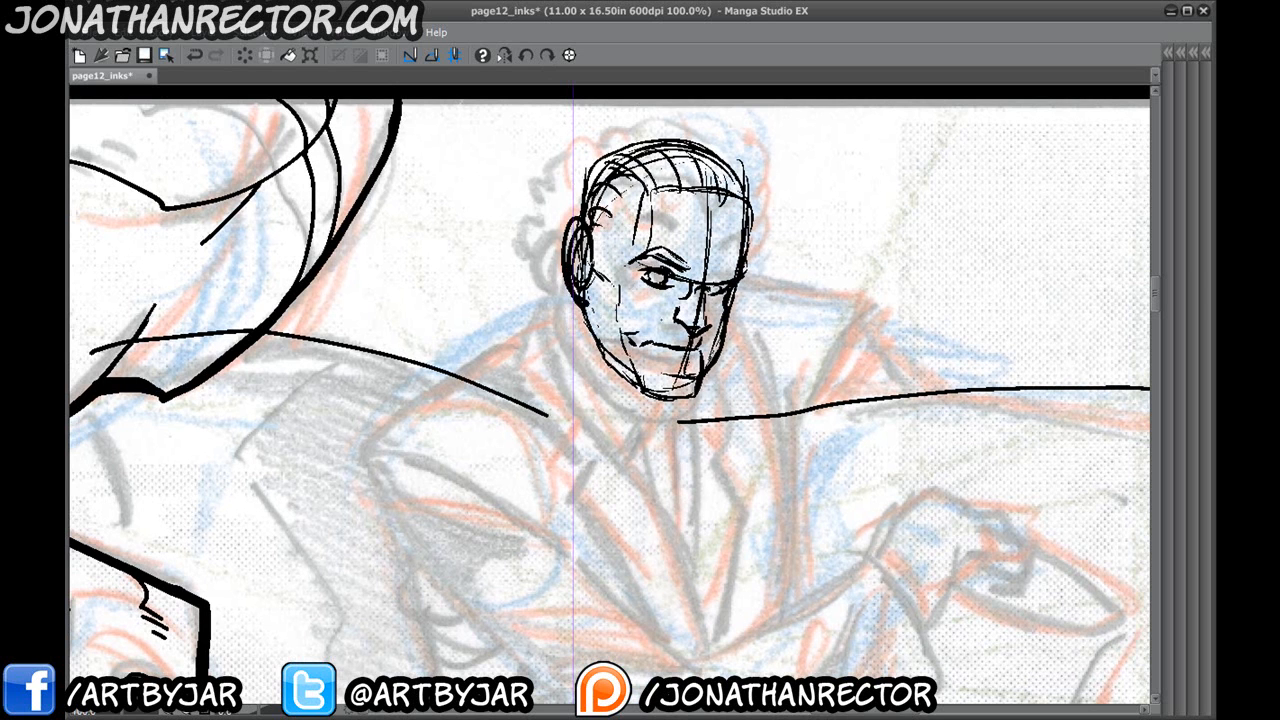
pyautogui.moveTo(674, 313); pyautogui.dragTo(634, 323)
pyautogui.moveTo(624, 321); pyautogui.dragTo(611, 360)
# Run the Bluelines auto action on the head sketch and hide the pg_9_inks pencil layer.
pyautogui.press('Tab')
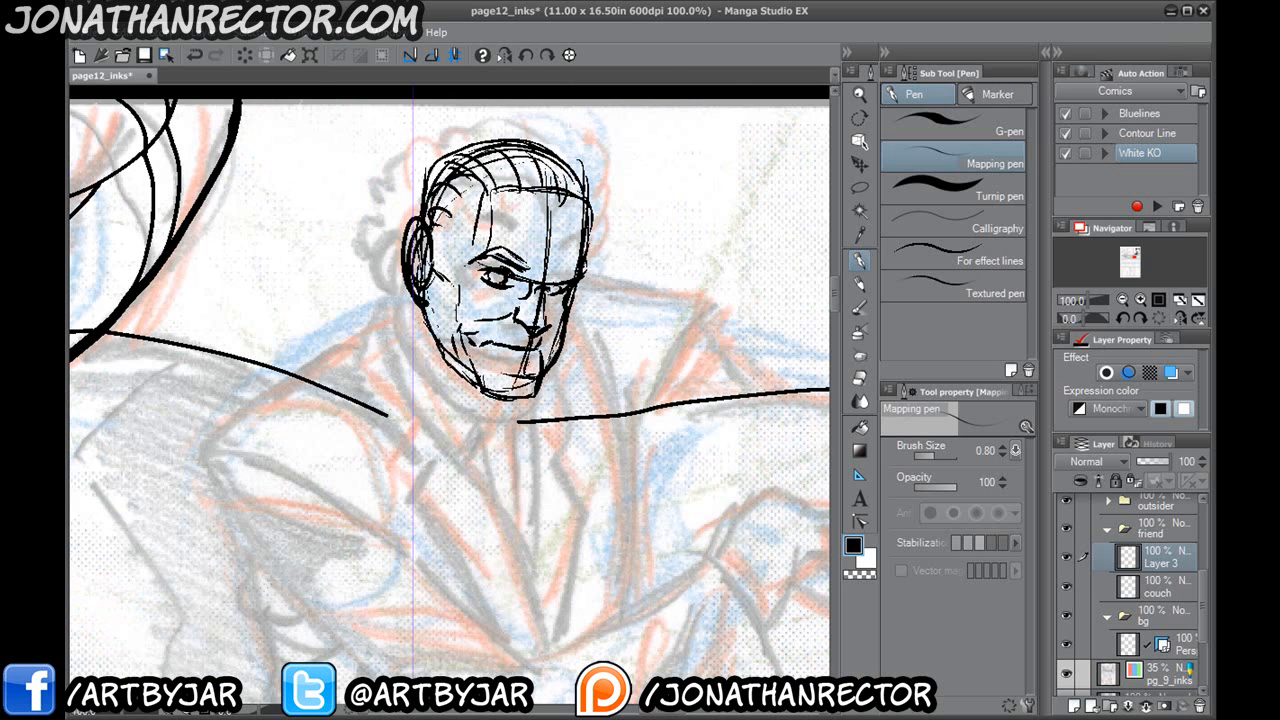
pyautogui.click(1135, 113)
pyautogui.click(1157, 206)
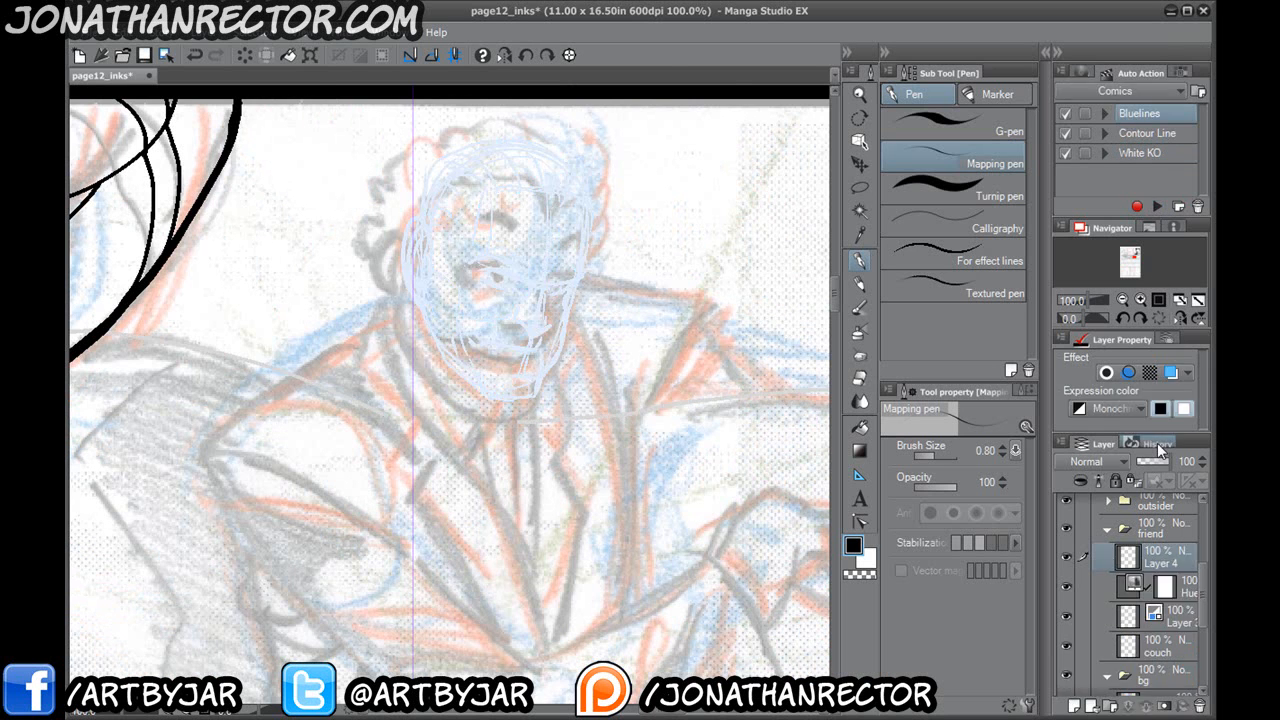
pyautogui.scroll(-4, 1200, 630)
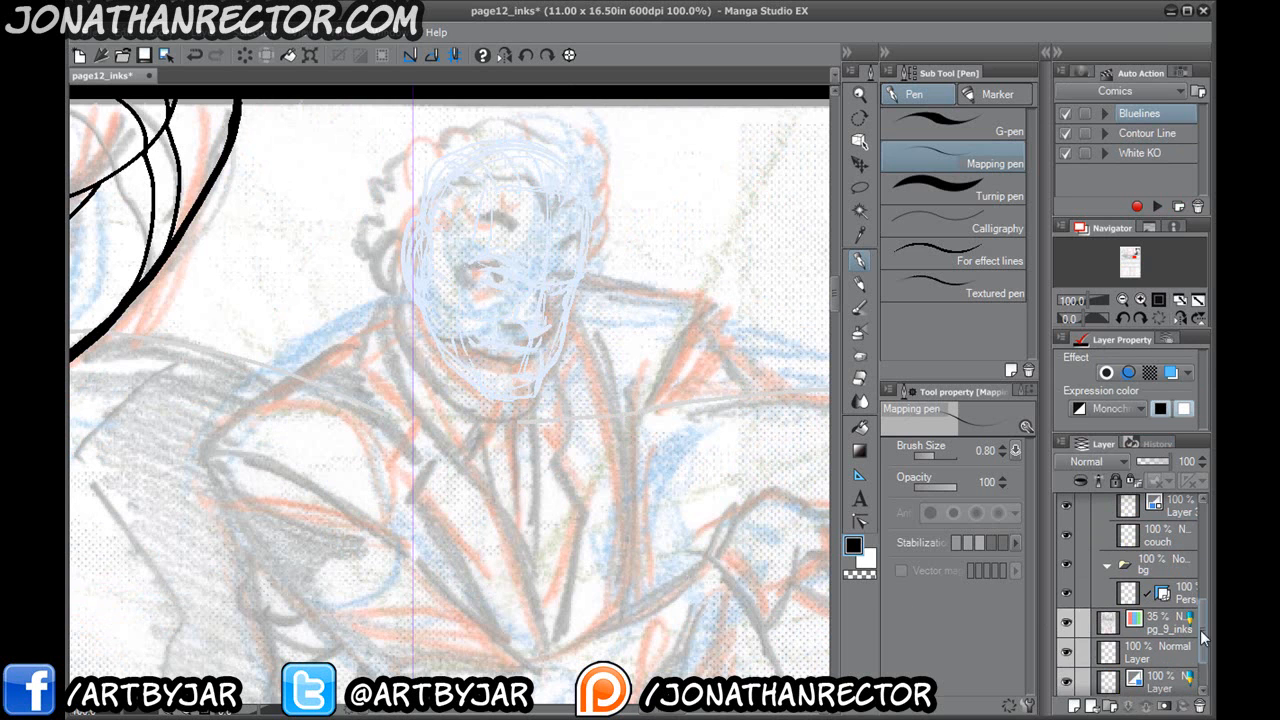
pyautogui.click(1067, 617)
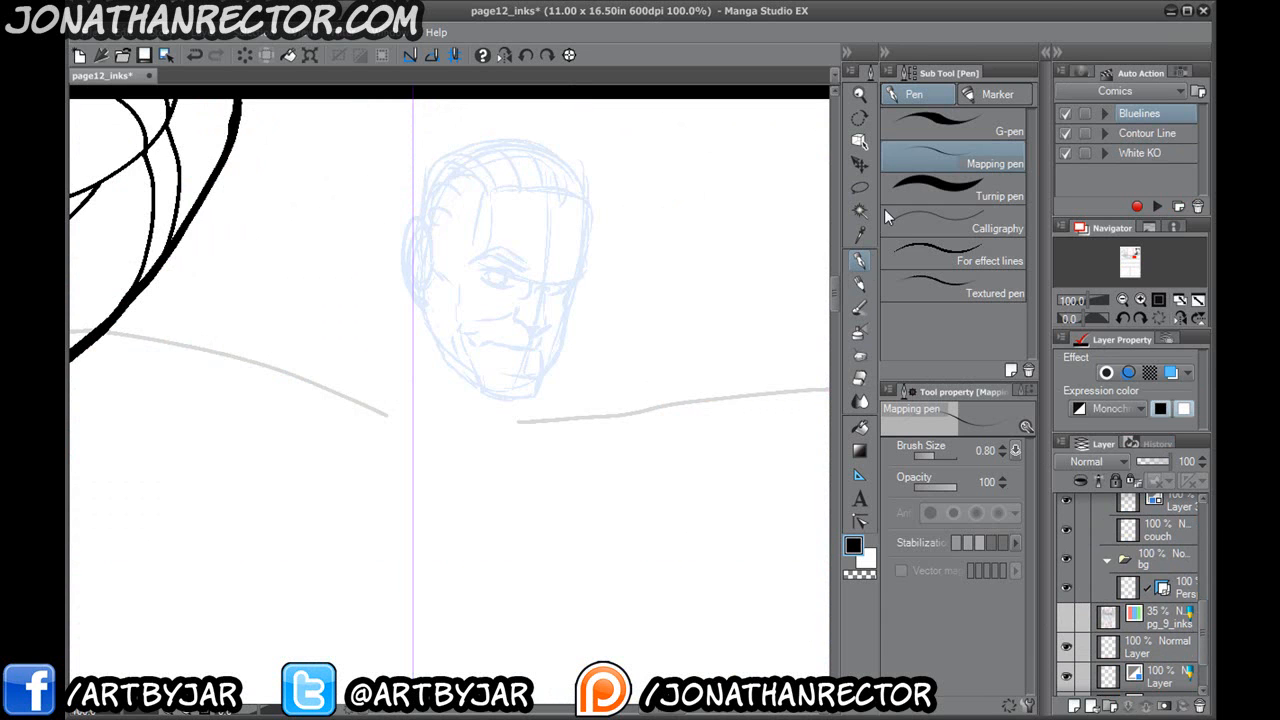
# Switch the inking pen to the C-Tek marker.
pyautogui.click(992, 95)
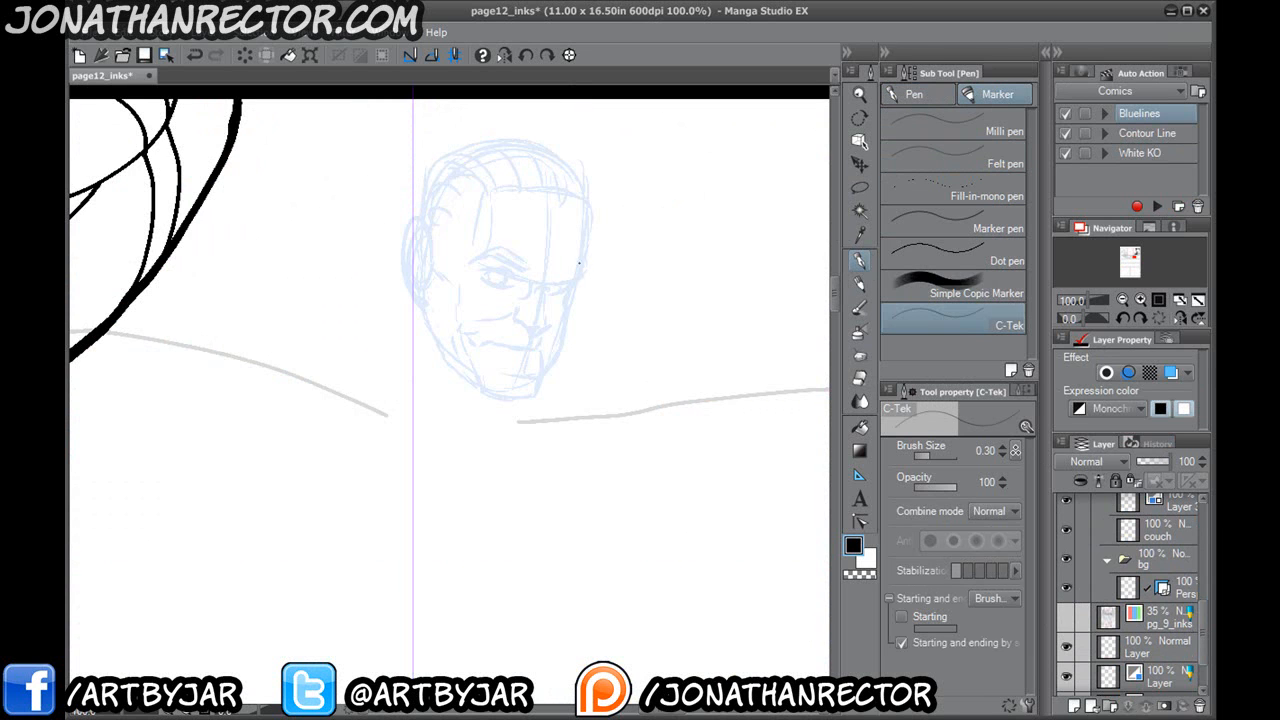
pyautogui.moveTo(416, 315); pyautogui.dragTo(425, 365)
pyautogui.scroll(1, 360, 306)
pyautogui.moveTo(484, 405); pyautogui.dragTo(457, 354)
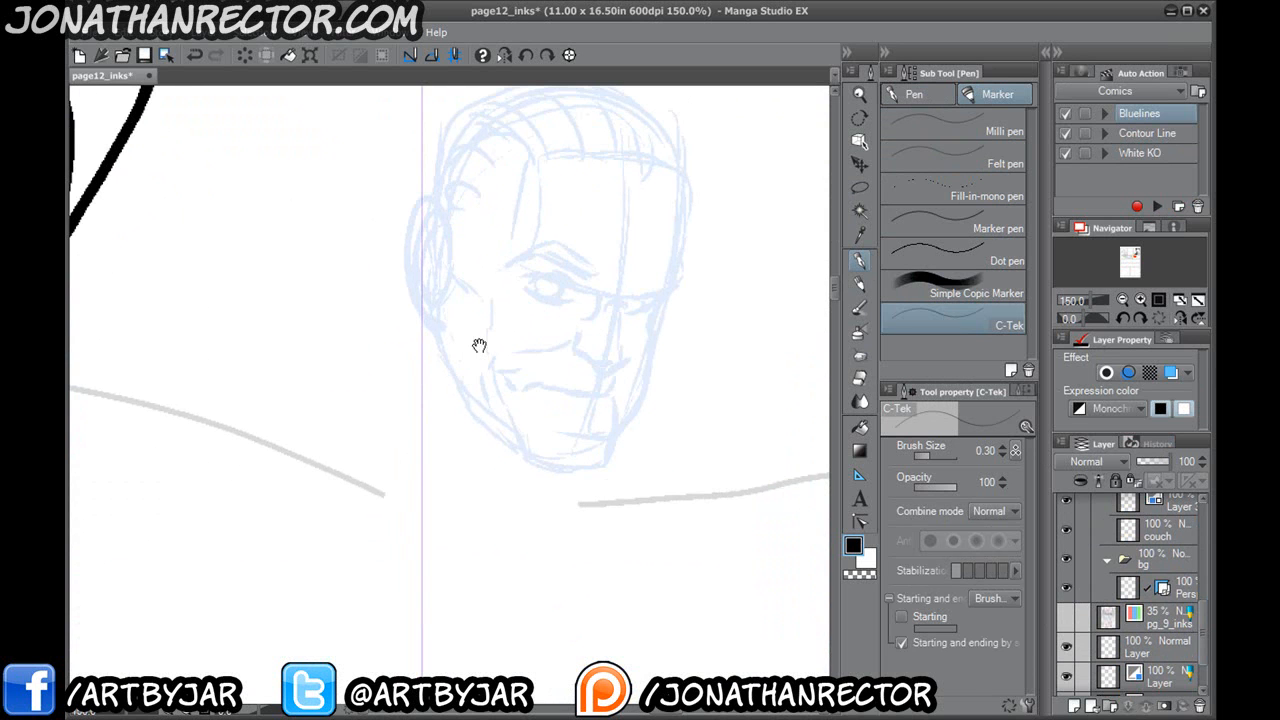
pyautogui.moveTo(600, 330); pyautogui.dragTo(634, 302)
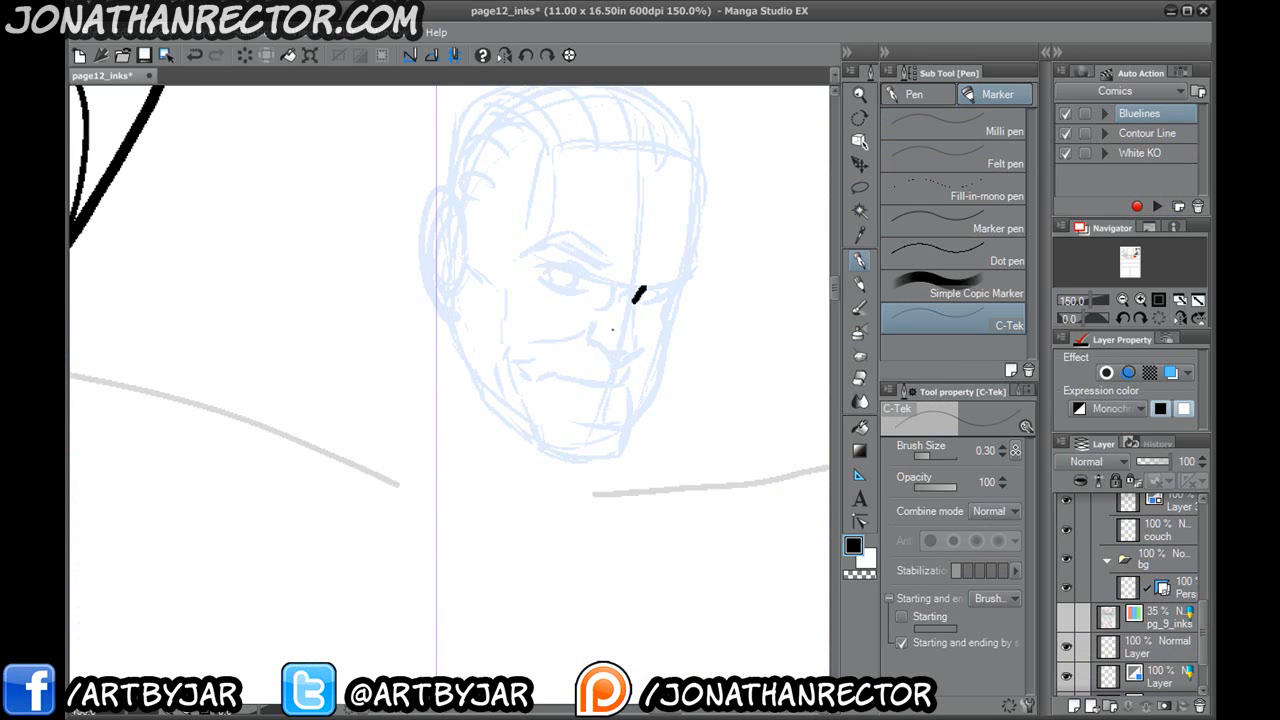
pyautogui.hotkey('ctrl', 'z')
pyautogui.moveTo(518, 232)
pyautogui.mouseDown()
pyautogui.moveTo(499, 424)
pyautogui.moveTo(427, 266)
pyautogui.moveTo(440, 398)
pyautogui.mouseUp()
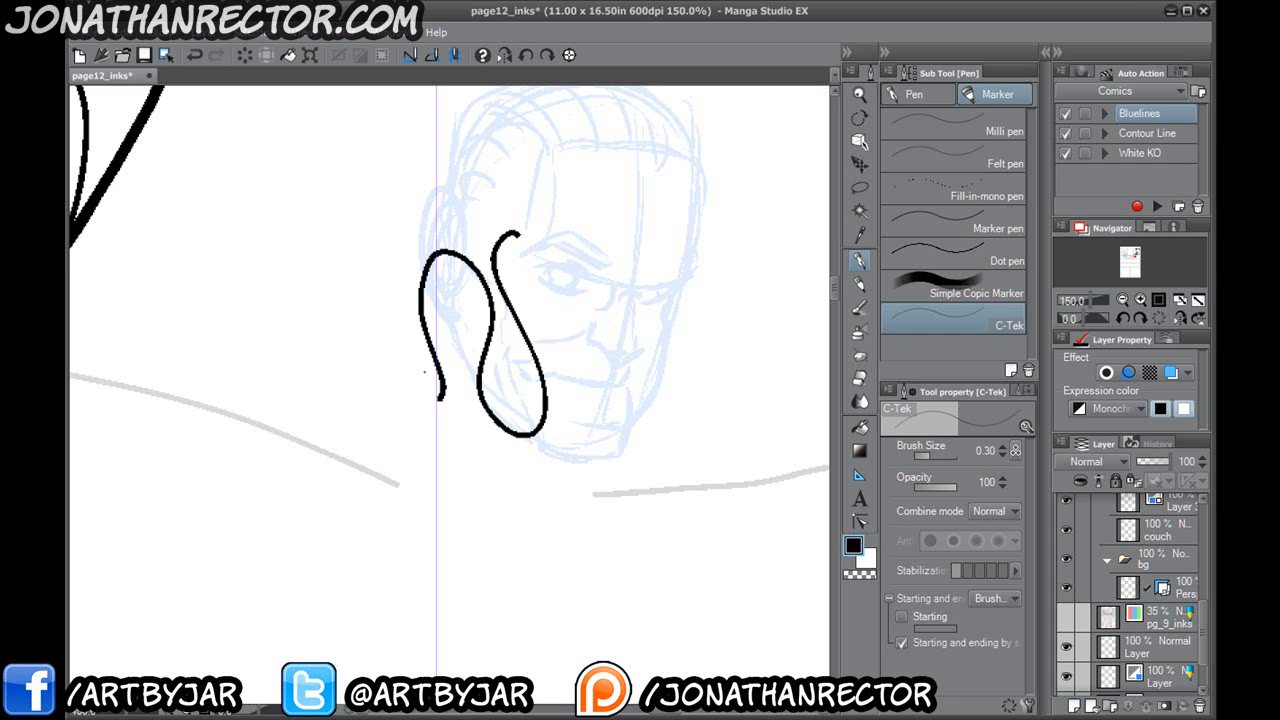
pyautogui.hotkey('ctrl', 'z')
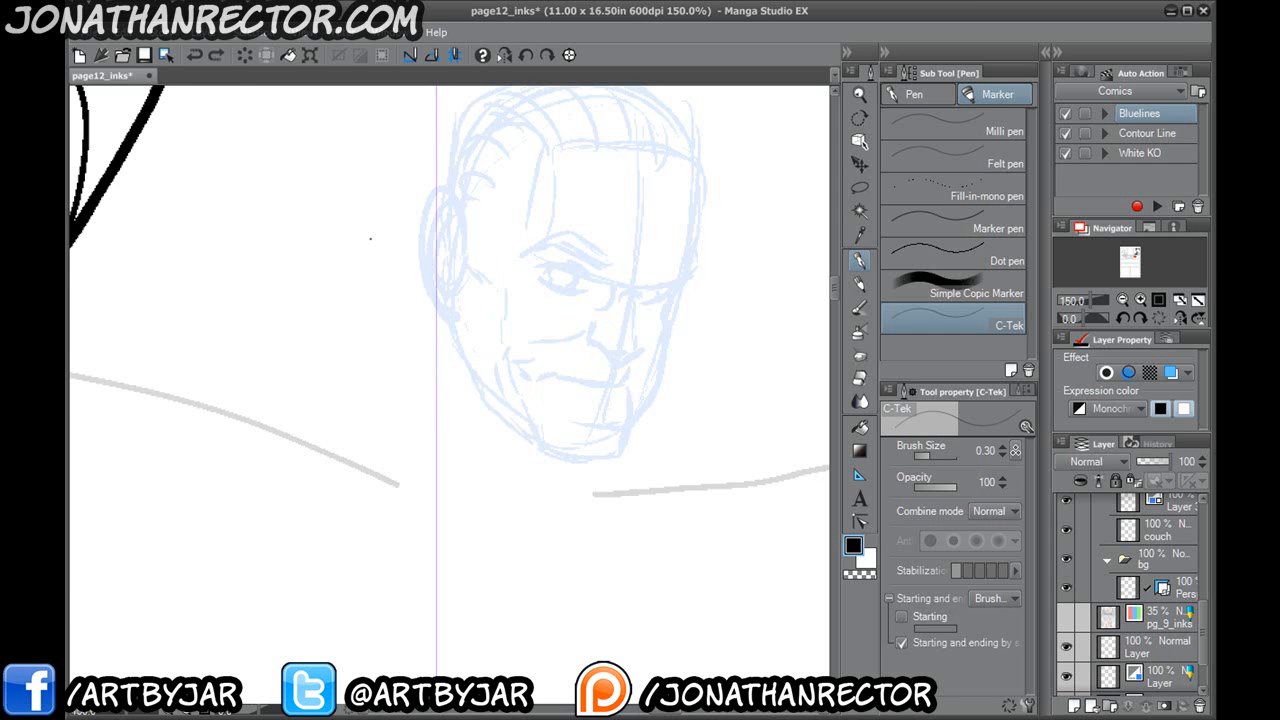
pyautogui.scroll(-1, 371, 239)
pyautogui.moveTo(371, 240); pyautogui.dragTo(431, 251)
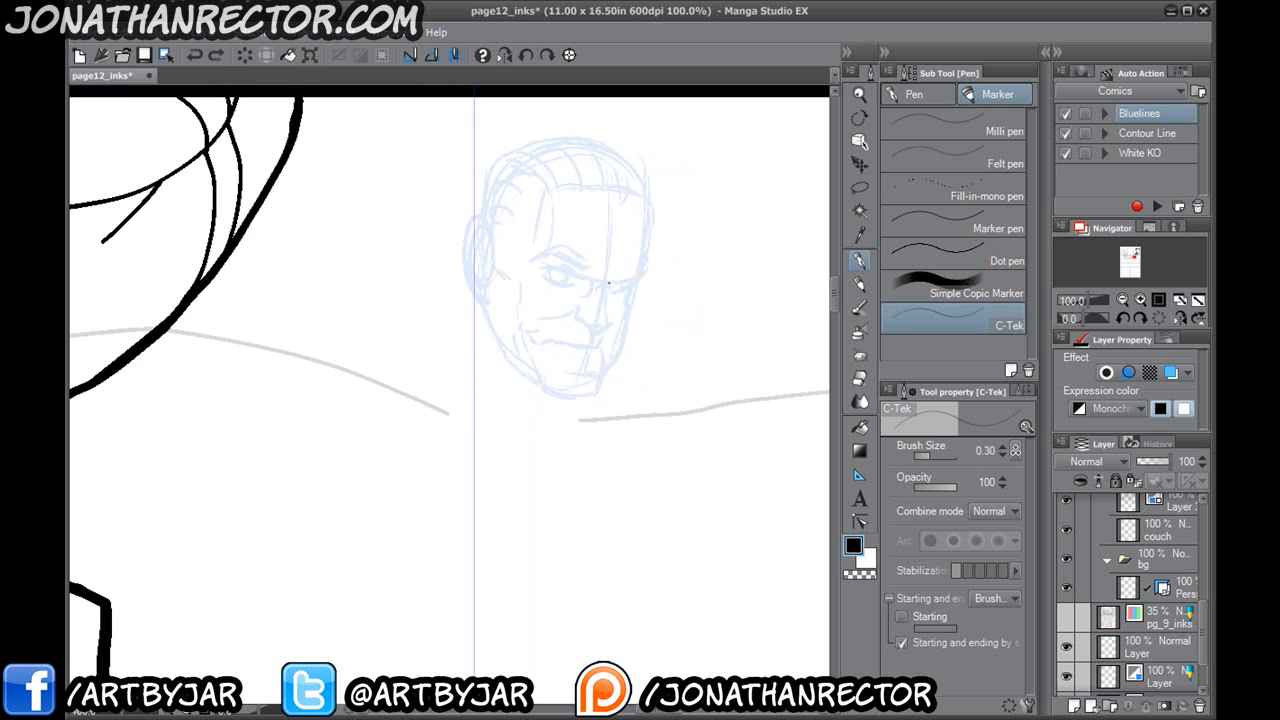
# Ink the bridge, tip and nostril of the nose over the blue sketch, redoing unsatisfactory strokes.
pyautogui.moveTo(613, 279)
pyautogui.mouseDown()
pyautogui.moveTo(606, 318)
pyautogui.moveTo(590, 332)
pyautogui.moveTo(581, 321)
pyautogui.mouseUp()
pyautogui.hotkey('ctrl', 'z')
pyautogui.hotkey('ctrl', 'z')
pyautogui.moveTo(542, 406); pyautogui.dragTo(562, 456)
pyautogui.hotkey('ctrl', 'z')
pyautogui.moveTo(601, 357); pyautogui.dragTo(594, 367)
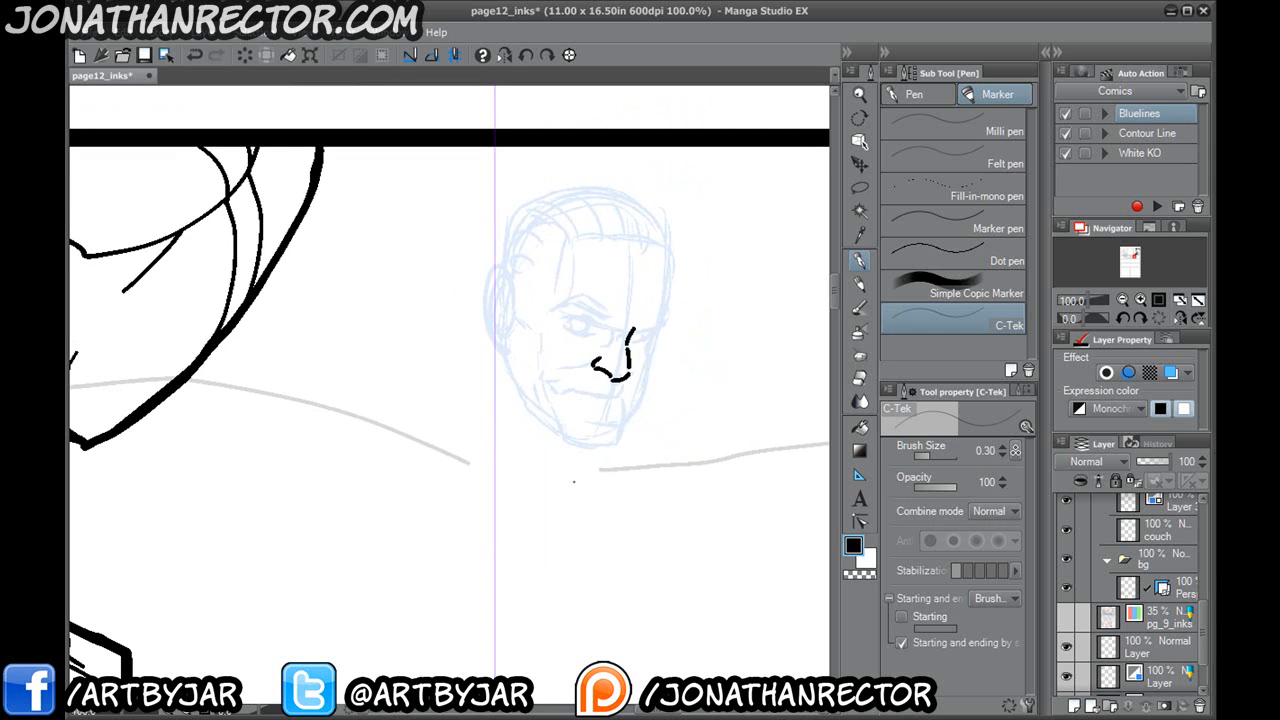
# Ink the curved mouth line below the nose with an upturned near corner.
pyautogui.moveTo(539, 426); pyautogui.dragTo(552, 408)
pyautogui.moveTo(632, 371)
pyautogui.mouseDown()
pyautogui.moveTo(643, 366)
pyautogui.moveTo(579, 370)
pyautogui.moveTo(567, 356)
pyautogui.mouseUp()
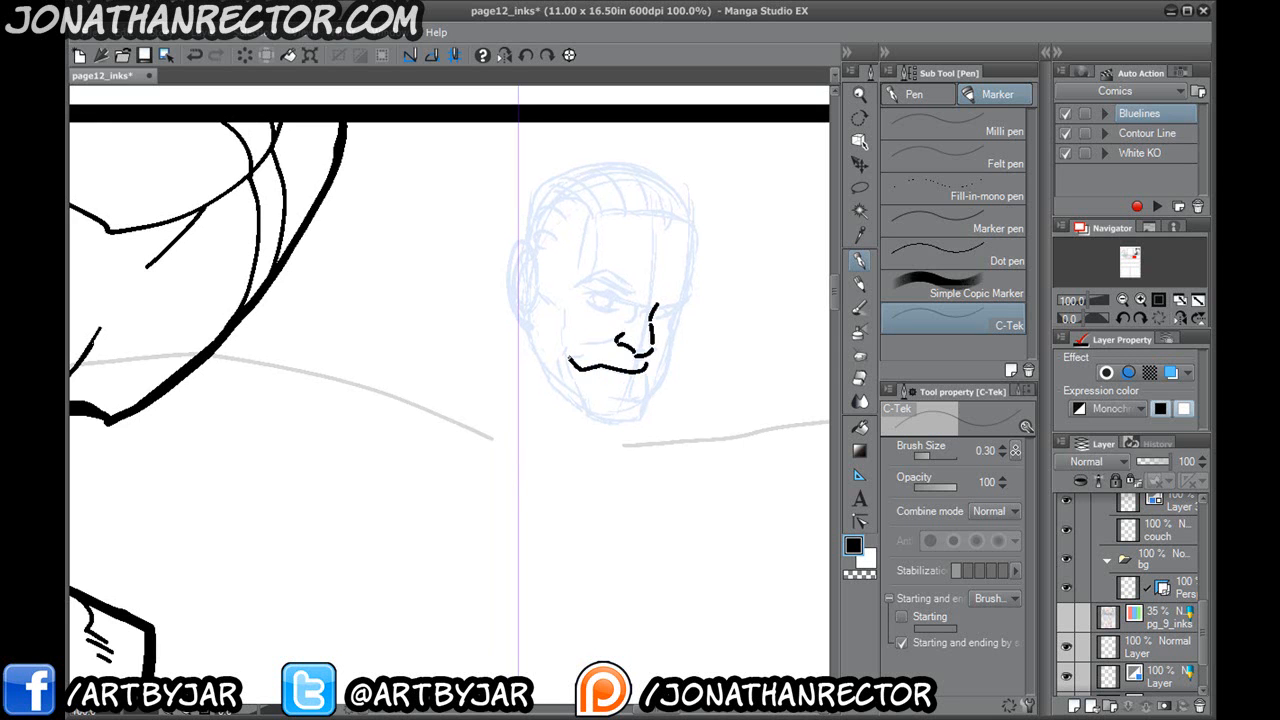
pyautogui.hotkey('ctrl', 'z')
pyautogui.moveTo(646, 372)
pyautogui.mouseDown()
pyautogui.moveTo(644, 406)
pyautogui.moveTo(607, 411)
pyautogui.moveTo(617, 415)
pyautogui.moveTo(571, 397)
pyautogui.mouseUp()
pyautogui.hotkey('ctrl', 'z')
# Ink a short cigarette in the far corner of the mouth and outline the chin below it.
pyautogui.press('space')
pyautogui.moveTo(558, 323); pyautogui.dragTo(471, 317)
pyautogui.moveTo(560, 359)
pyautogui.mouseDown()
pyautogui.moveTo(628, 364)
pyautogui.moveTo(602, 379)
pyautogui.mouseUp()
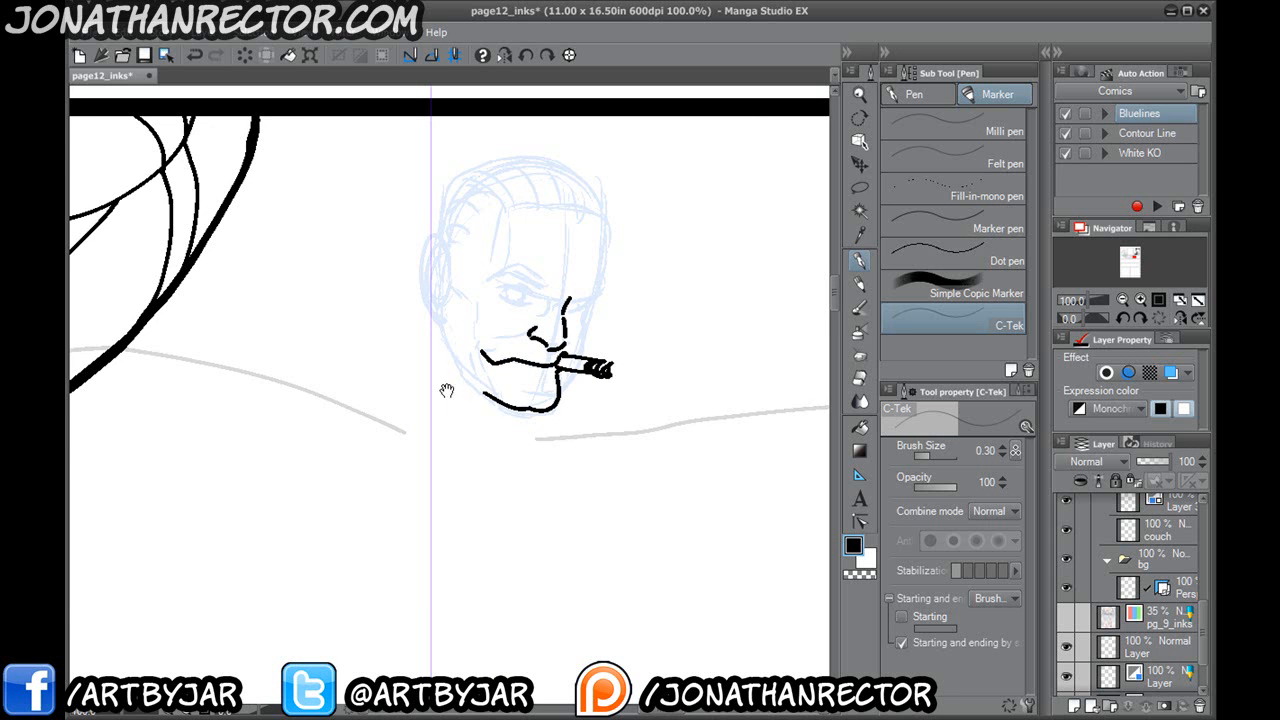
# Ink the jawline with its cheek creases, and both narrowed eyes with their brows.
pyautogui.moveTo(443, 384); pyautogui.dragTo(552, 433)
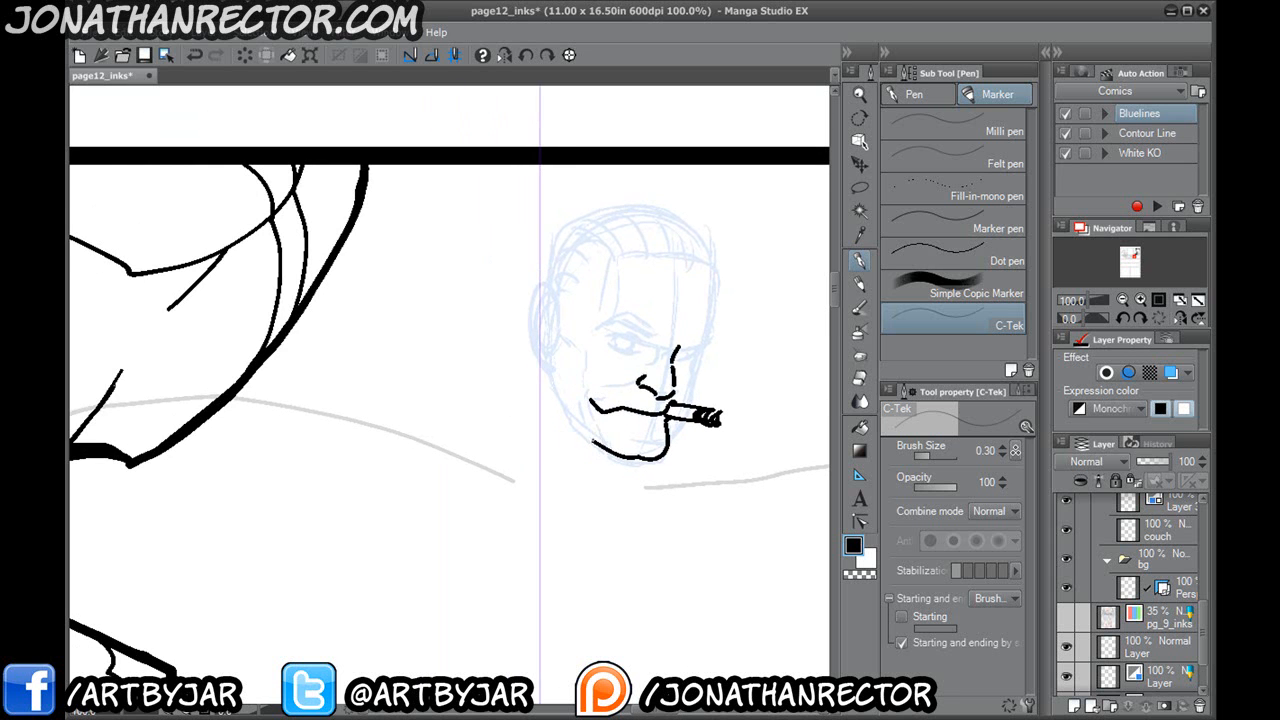
pyautogui.moveTo(594, 434); pyautogui.dragTo(580, 388)
pyautogui.moveTo(618, 456)
pyautogui.mouseDown()
pyautogui.moveTo(568, 414)
pyautogui.moveTo(560, 370)
pyautogui.mouseUp()
pyautogui.moveTo(652, 467)
pyautogui.mouseDown()
pyautogui.moveTo(661, 449)
pyautogui.moveTo(645, 448)
pyautogui.moveTo(699, 404)
pyautogui.moveTo(706, 350)
pyautogui.moveTo(681, 369)
pyautogui.moveTo(717, 327)
pyautogui.moveTo(702, 356)
pyautogui.moveTo(706, 334)
pyautogui.moveTo(681, 352)
pyautogui.moveTo(699, 363)
pyautogui.mouseUp()
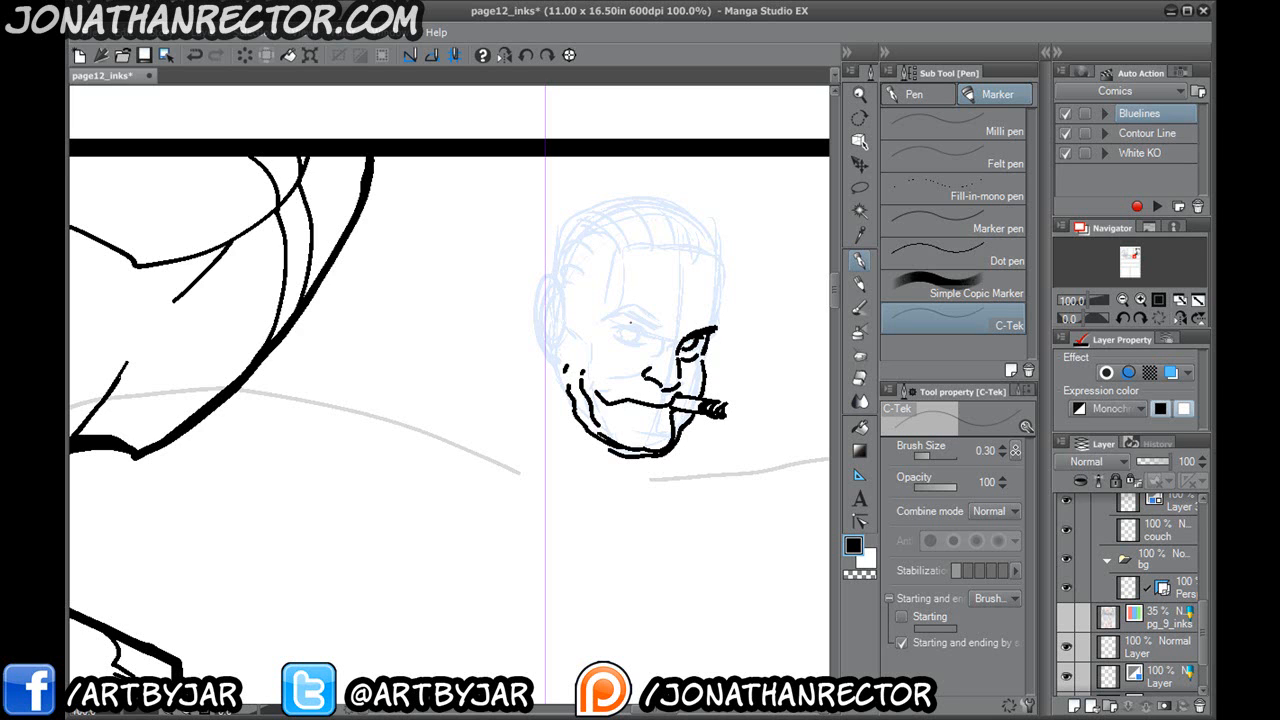
pyautogui.moveTo(660, 321)
pyautogui.mouseDown()
pyautogui.moveTo(598, 316)
pyautogui.moveTo(662, 322)
pyautogui.moveTo(607, 327)
pyautogui.moveTo(636, 345)
pyautogui.moveTo(619, 339)
pyautogui.moveTo(632, 358)
pyautogui.moveTo(677, 353)
pyautogui.mouseUp()
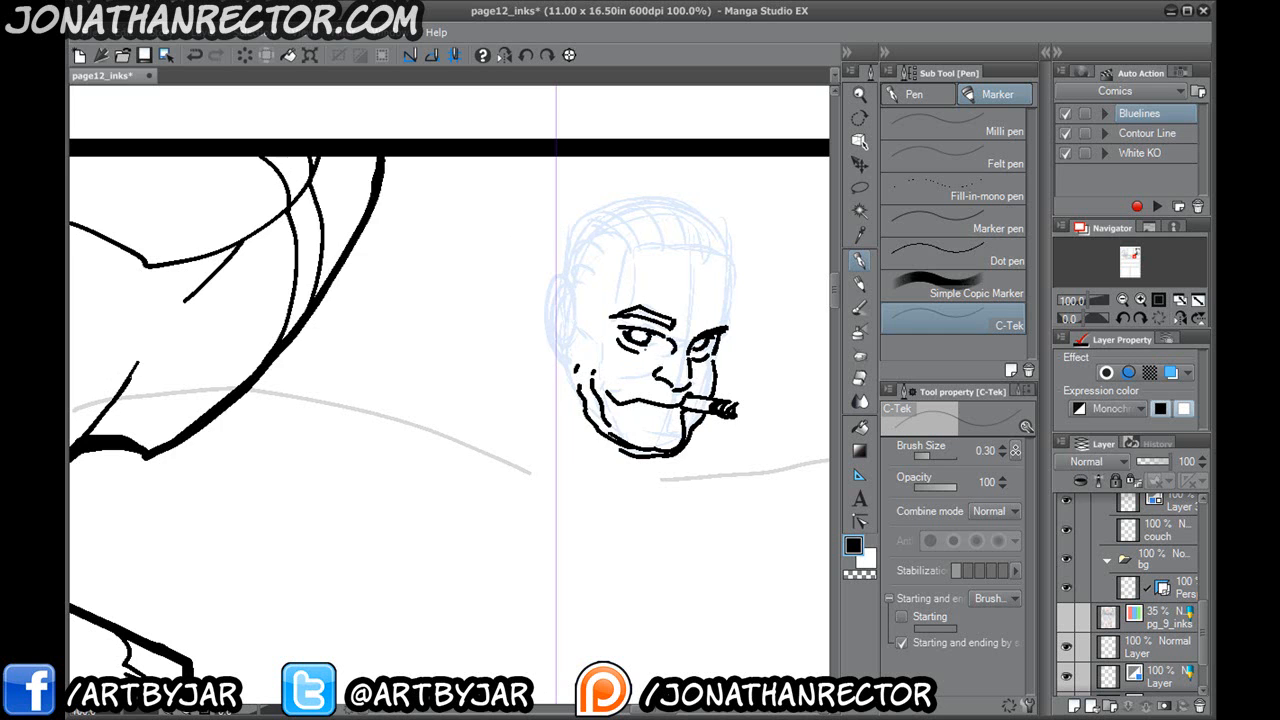
# Ink the far edge of the forehead, and the near ear with the back of the jaw below it.
pyautogui.scroll(1, 560, 405)
pyautogui.moveTo(721, 381); pyautogui.dragTo(721, 314)
pyautogui.moveTo(550, 357)
pyautogui.mouseDown()
pyautogui.moveTo(588, 318)
pyautogui.moveTo(567, 322)
pyautogui.moveTo(575, 386)
pyautogui.moveTo(590, 396)
pyautogui.moveTo(574, 346)
pyautogui.moveTo(593, 343)
pyautogui.moveTo(582, 340)
pyautogui.mouseUp()
pyautogui.moveTo(593, 354)
pyautogui.mouseDown()
pyautogui.moveTo(580, 400)
pyautogui.moveTo(586, 356)
pyautogui.moveTo(592, 370)
pyautogui.mouseUp()
pyautogui.moveTo(597, 403); pyautogui.dragTo(601, 415)
pyautogui.moveTo(594, 370); pyautogui.dragTo(612, 418)
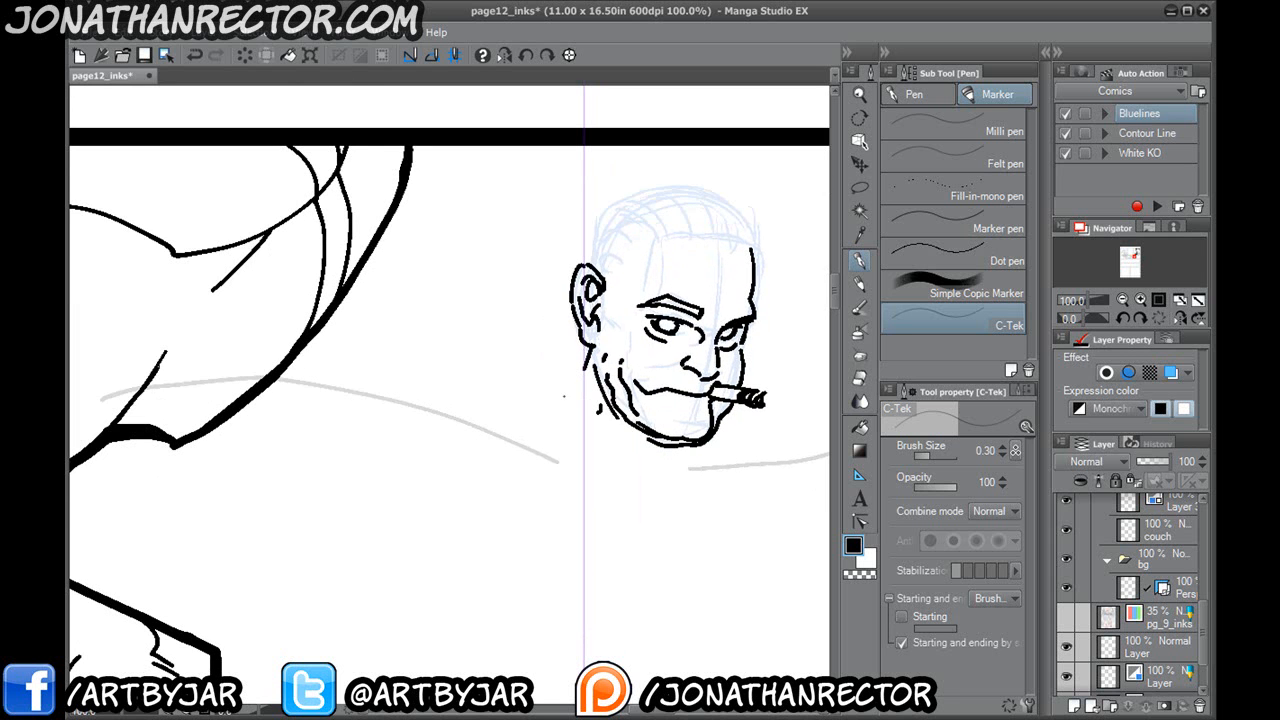
# Ink the crown's outline and the short hair strokes along the hairline, and add the forehead crease above the near brow.
pyautogui.moveTo(612, 283)
pyautogui.mouseDown()
pyautogui.moveTo(626, 262)
pyautogui.moveTo(610, 232)
pyautogui.moveTo(645, 210)
pyautogui.mouseUp()
pyautogui.moveTo(678, 234)
pyautogui.mouseDown()
pyautogui.moveTo(684, 214)
pyautogui.moveTo(750, 210)
pyautogui.moveTo(758, 246)
pyautogui.moveTo(724, 193)
pyautogui.moveTo(648, 182)
pyautogui.moveTo(595, 210)
pyautogui.moveTo(568, 278)
pyautogui.mouseUp()
pyautogui.moveTo(645, 333); pyautogui.dragTo(618, 368)
pyautogui.moveTo(638, 293); pyautogui.dragTo(643, 328)
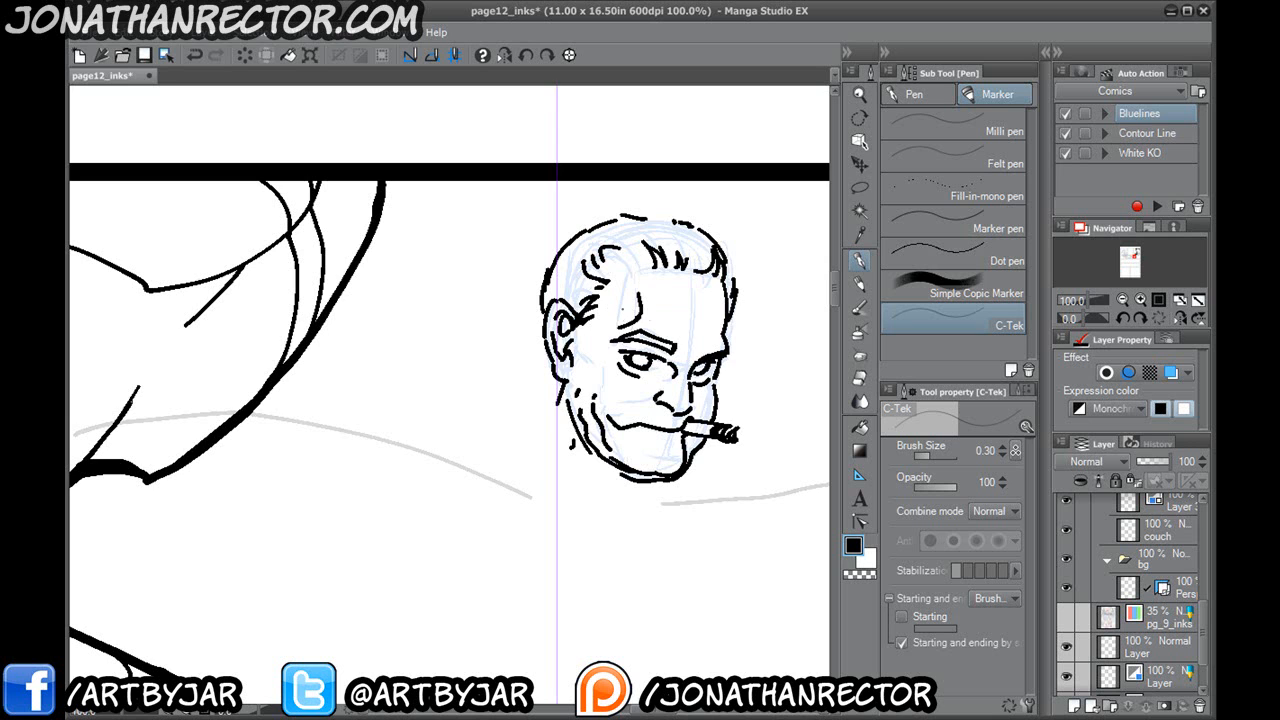
pyautogui.moveTo(636, 316); pyautogui.dragTo(720, 332)
pyautogui.moveTo(657, 396); pyautogui.dragTo(628, 404)
pyautogui.hotkey('ctrl', 'z')
pyautogui.moveTo(679, 438)
pyautogui.mouseDown()
pyautogui.moveTo(634, 445)
pyautogui.moveTo(652, 440)
pyautogui.mouseUp()
pyautogui.hotkey('ctrl', 'z')
pyautogui.scroll(-3, 436, 437)
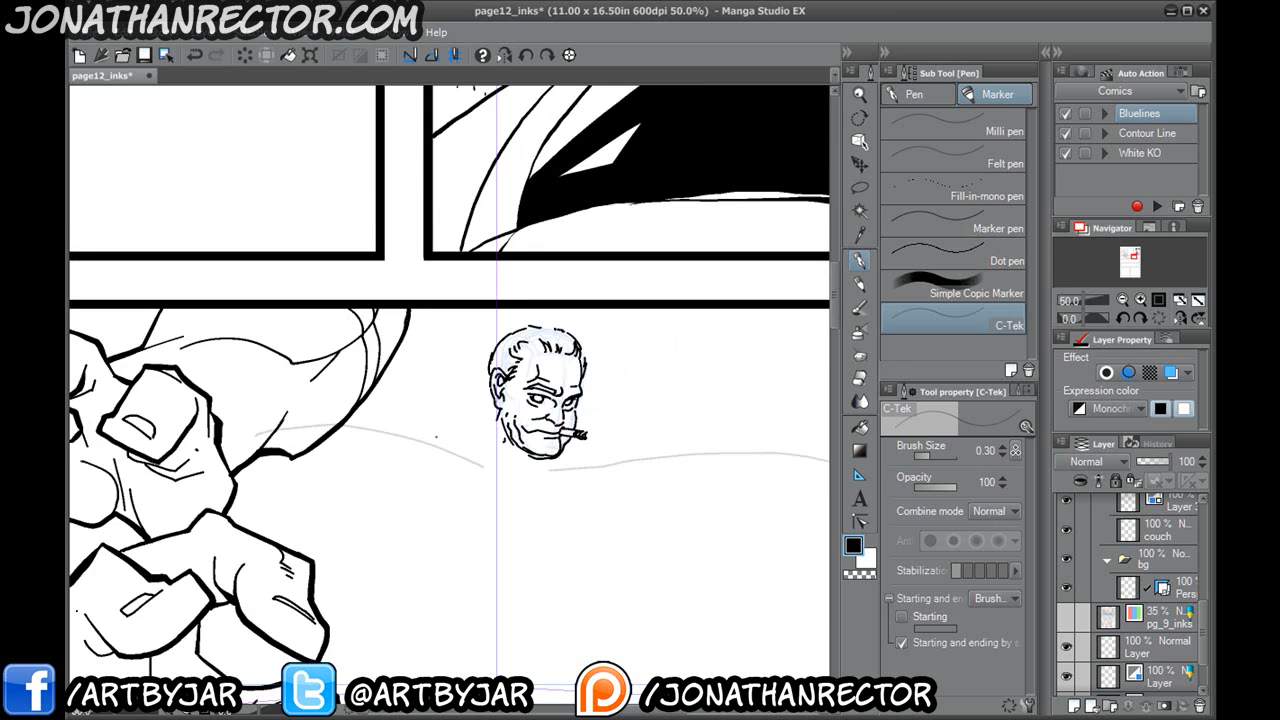
pyautogui.scroll(1, 436, 437)
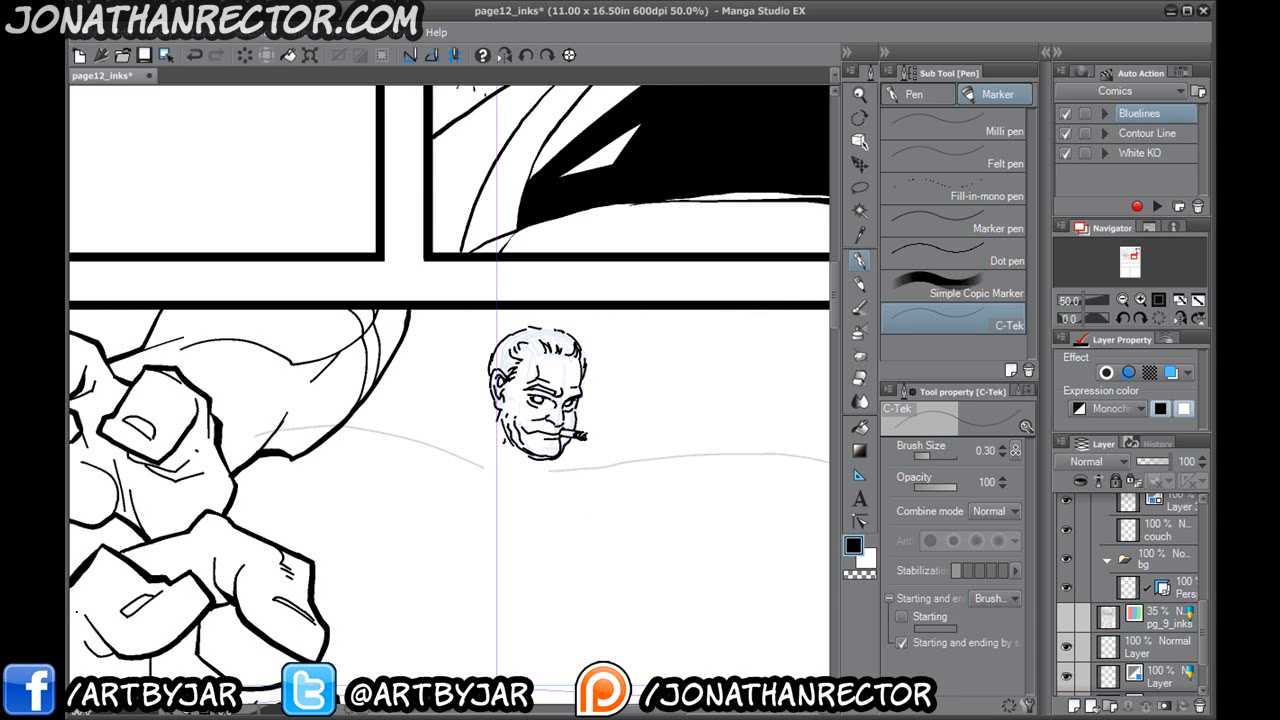
pyautogui.scroll(-2, 480, 420)
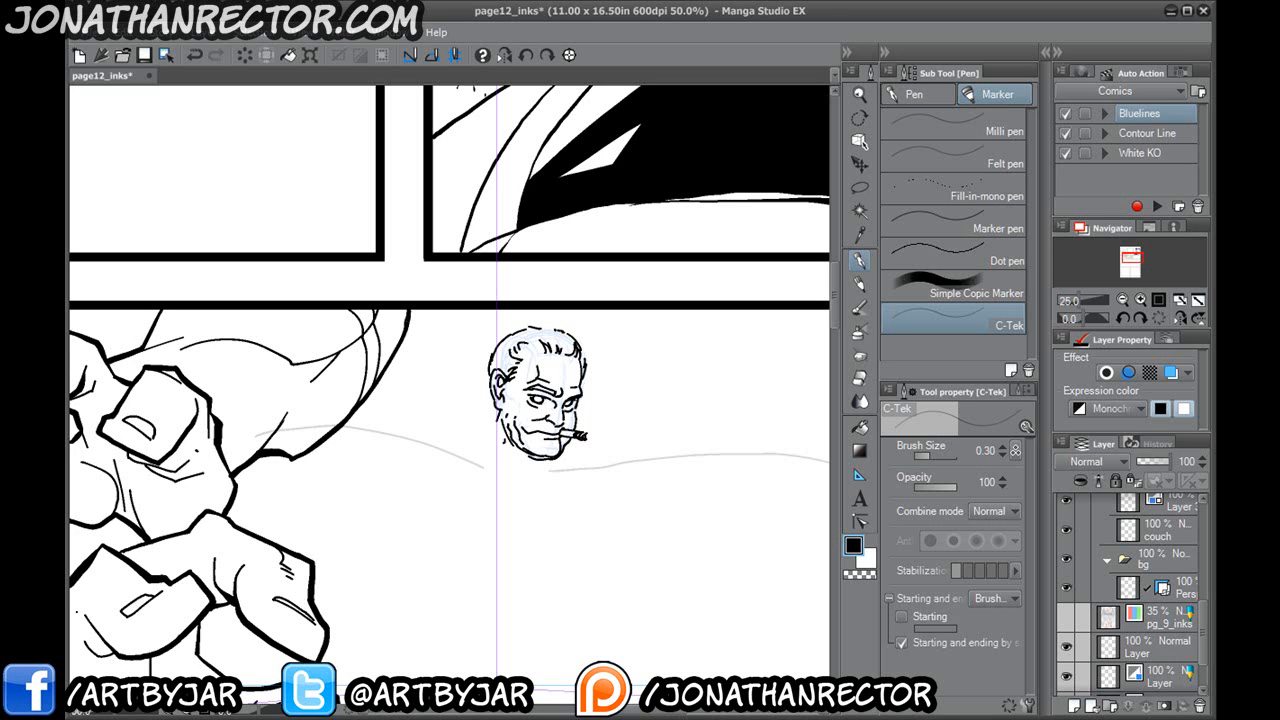
# Delete the blue head-sketch layer with its hue adjustment layer, and show the pg_9_inks pencil layer again.
pyautogui.scroll(4, 1160, 570)
pyautogui.click(1160, 580)
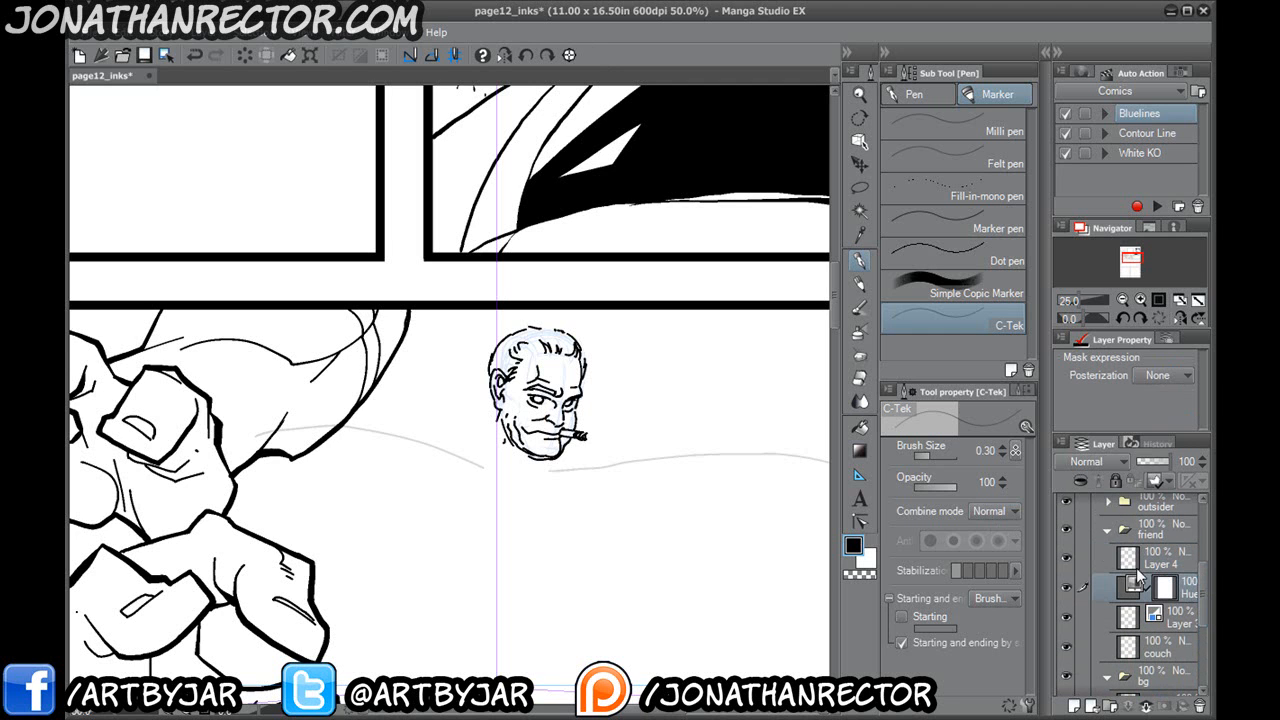
pyautogui.keyDown('ctrl'); pyautogui.click(1178, 624); pyautogui.keyUp('ctrl')
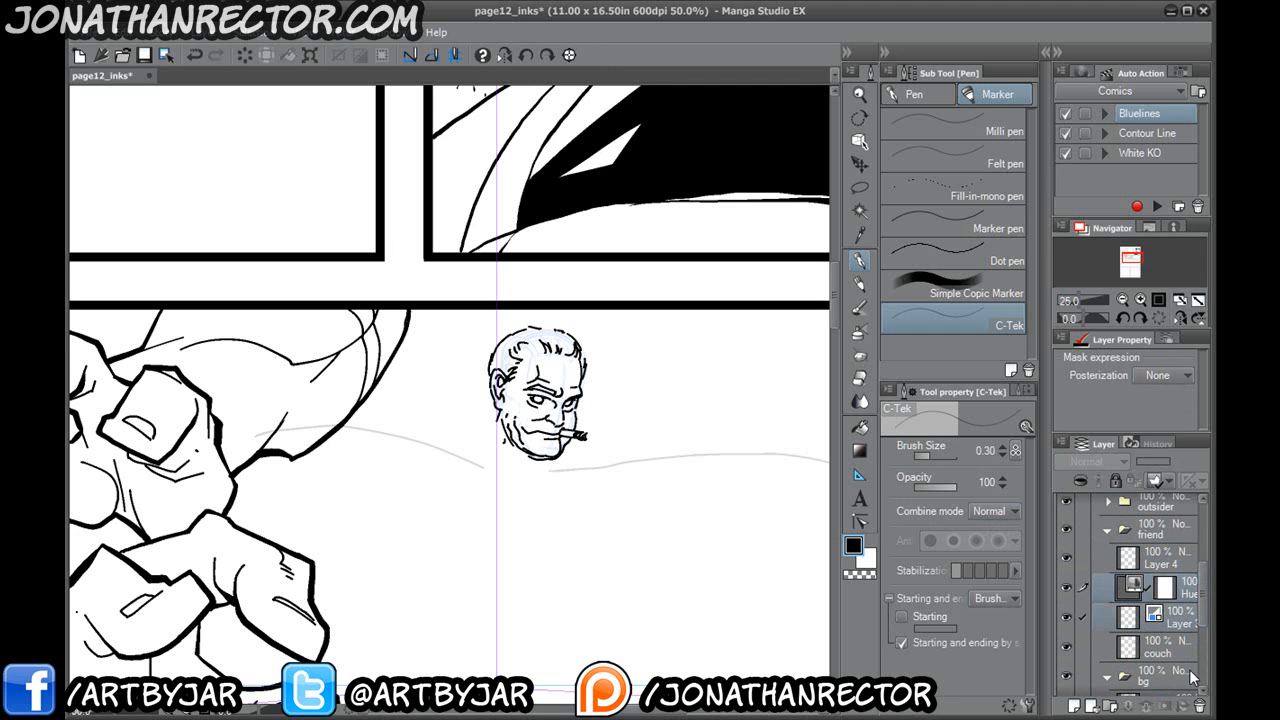
pyautogui.click(1200, 707)
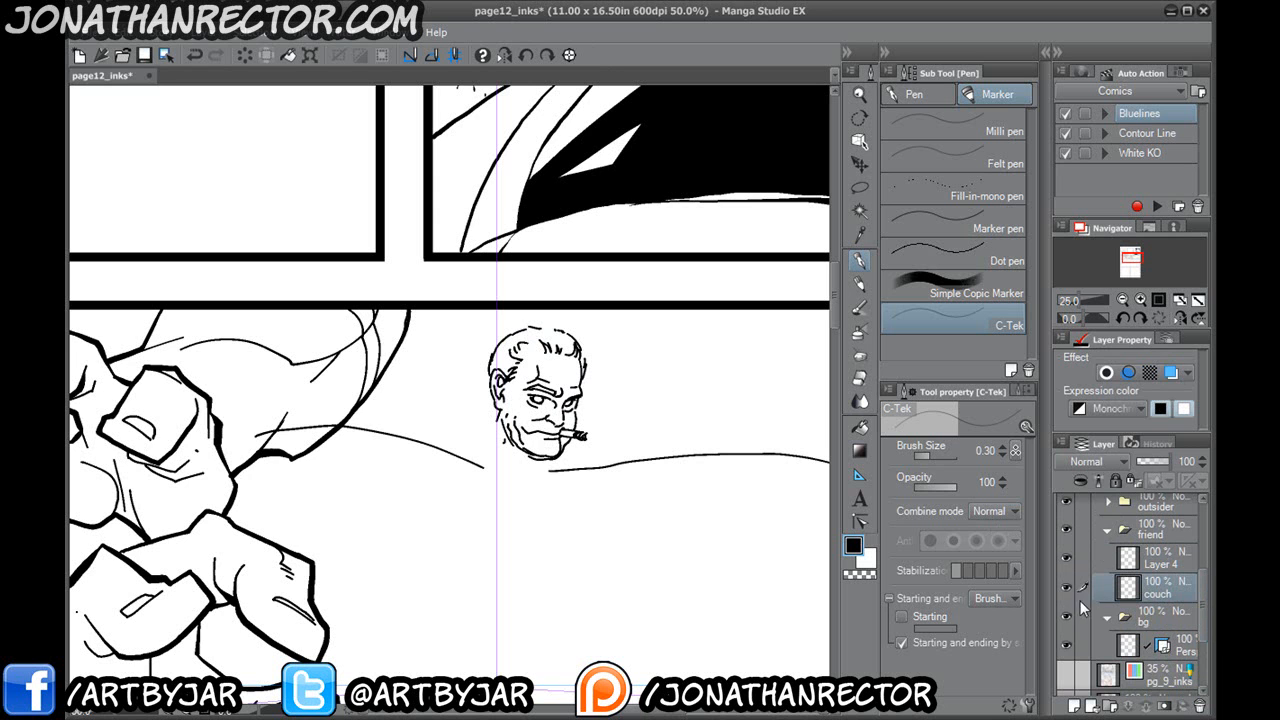
pyautogui.click(1066, 672)
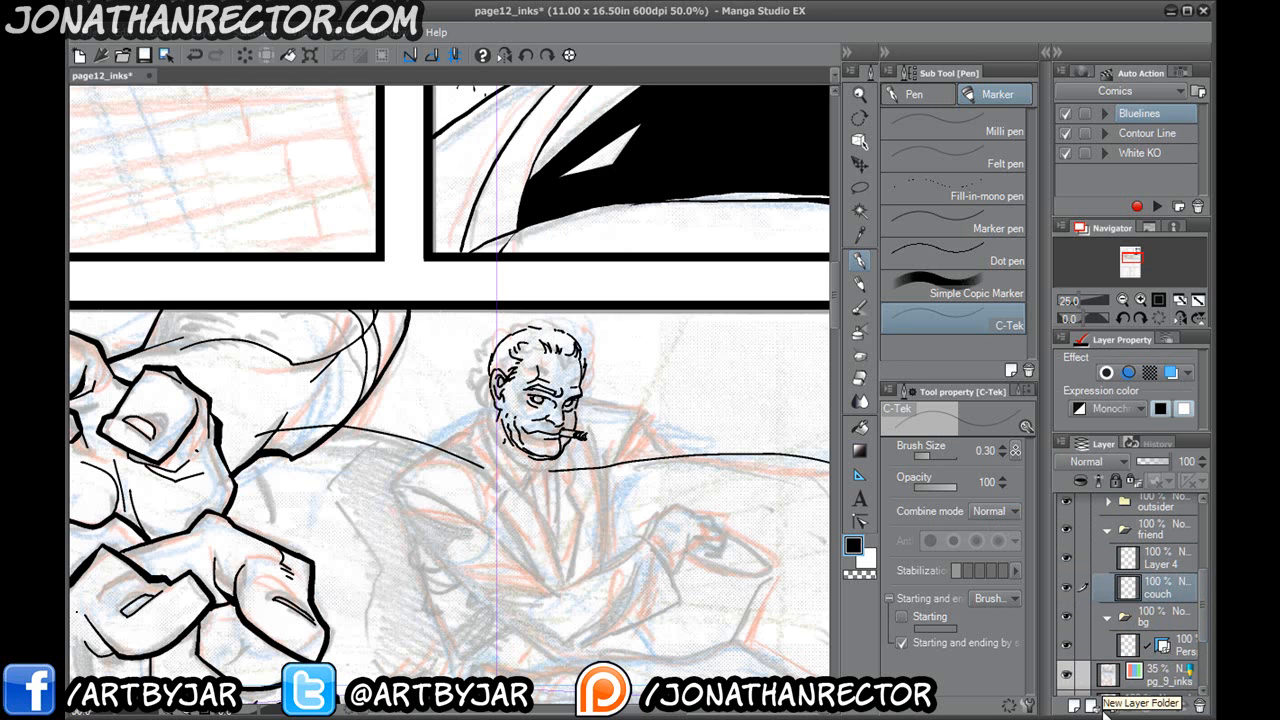
# Scale the inked head on Layer 4 to 113% and position it over the penciled head.
pyautogui.click(1119, 563)
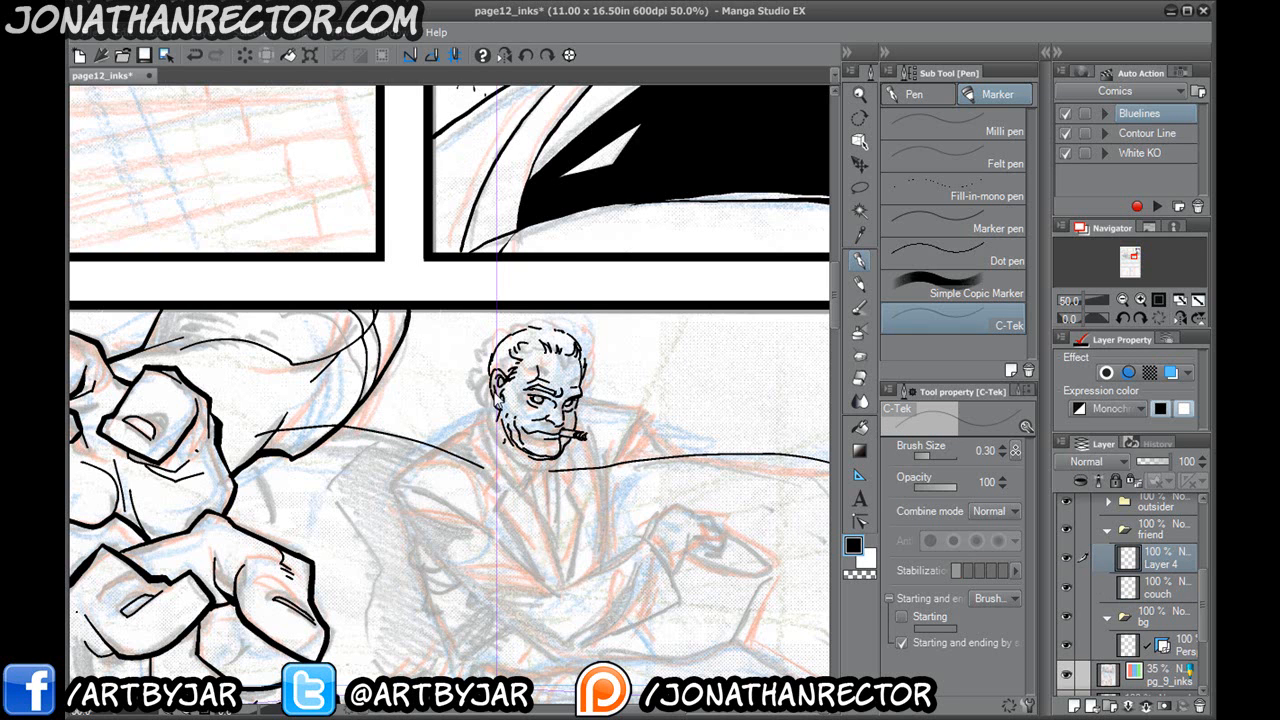
pyautogui.hotkey('ctrl', 't')
pyautogui.moveTo(487, 328); pyautogui.dragTo(460, 317)
pyautogui.moveTo(501, 425); pyautogui.dragTo(497, 413)
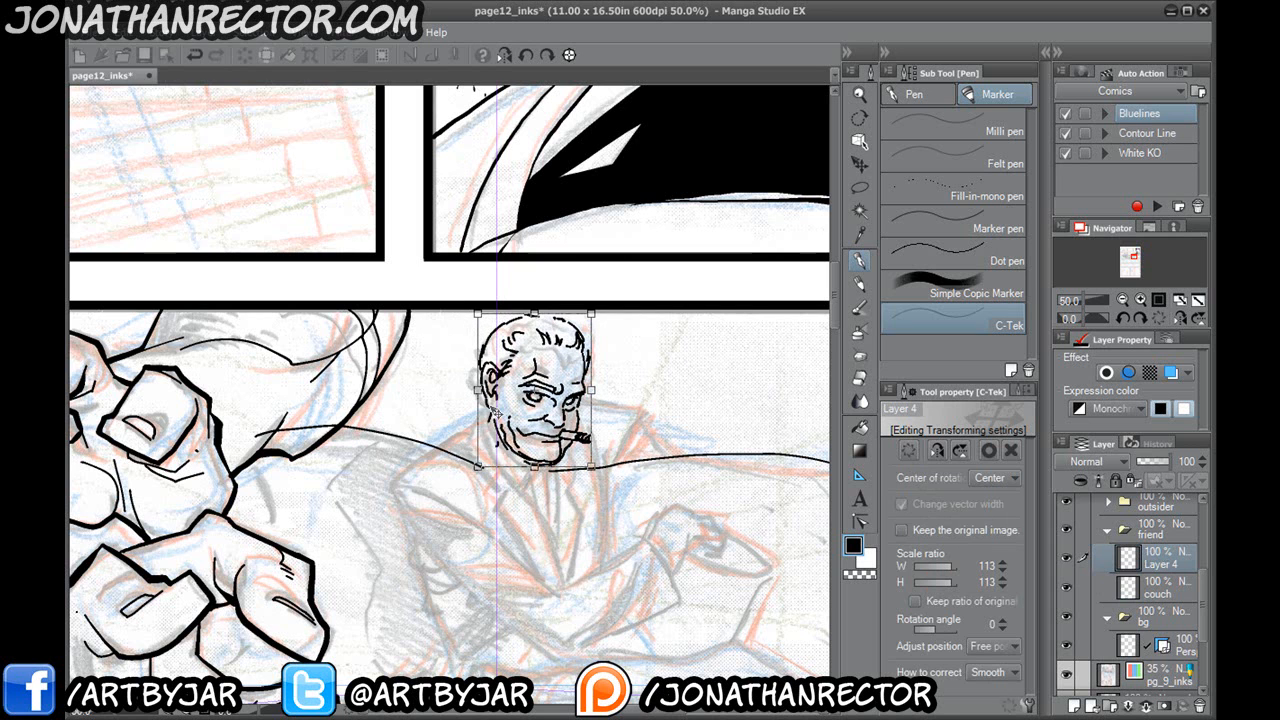
pyautogui.press('Return')
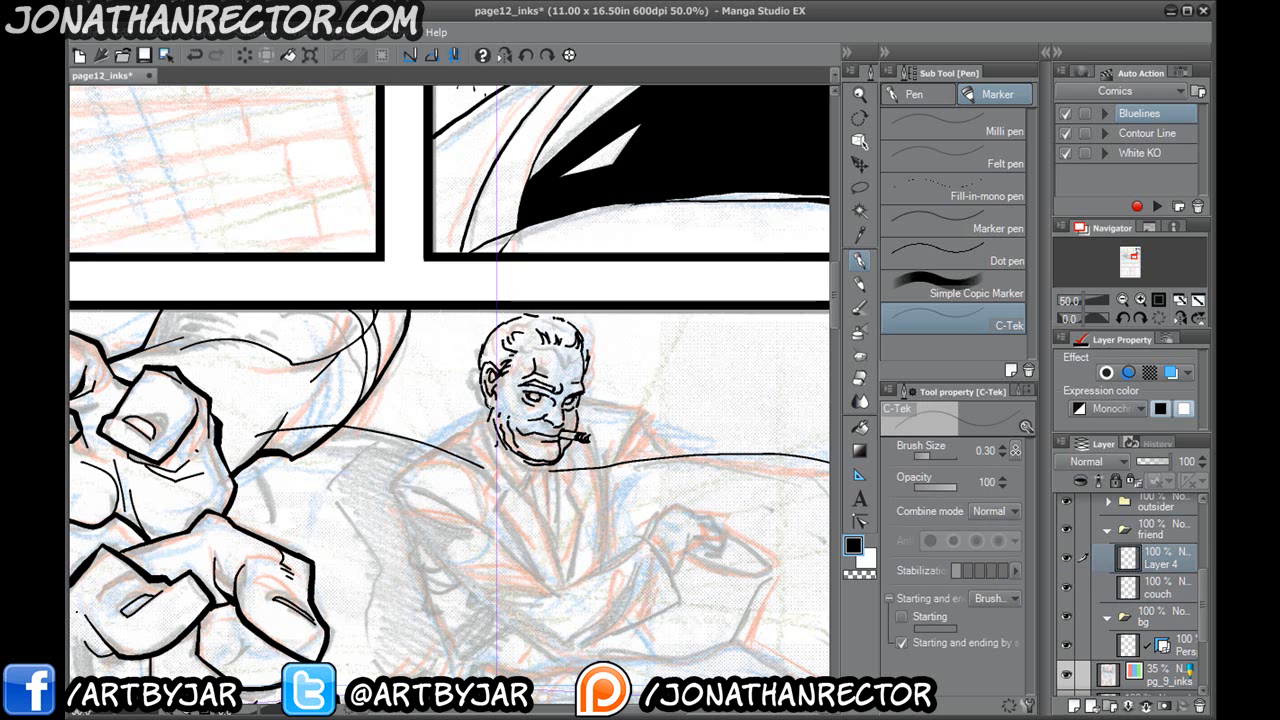
# Ink the suit jacket's collar and lapels and the shirt front below the man's head, following the pencils.
pyautogui.click(860, 285)
pyautogui.click(859, 263)
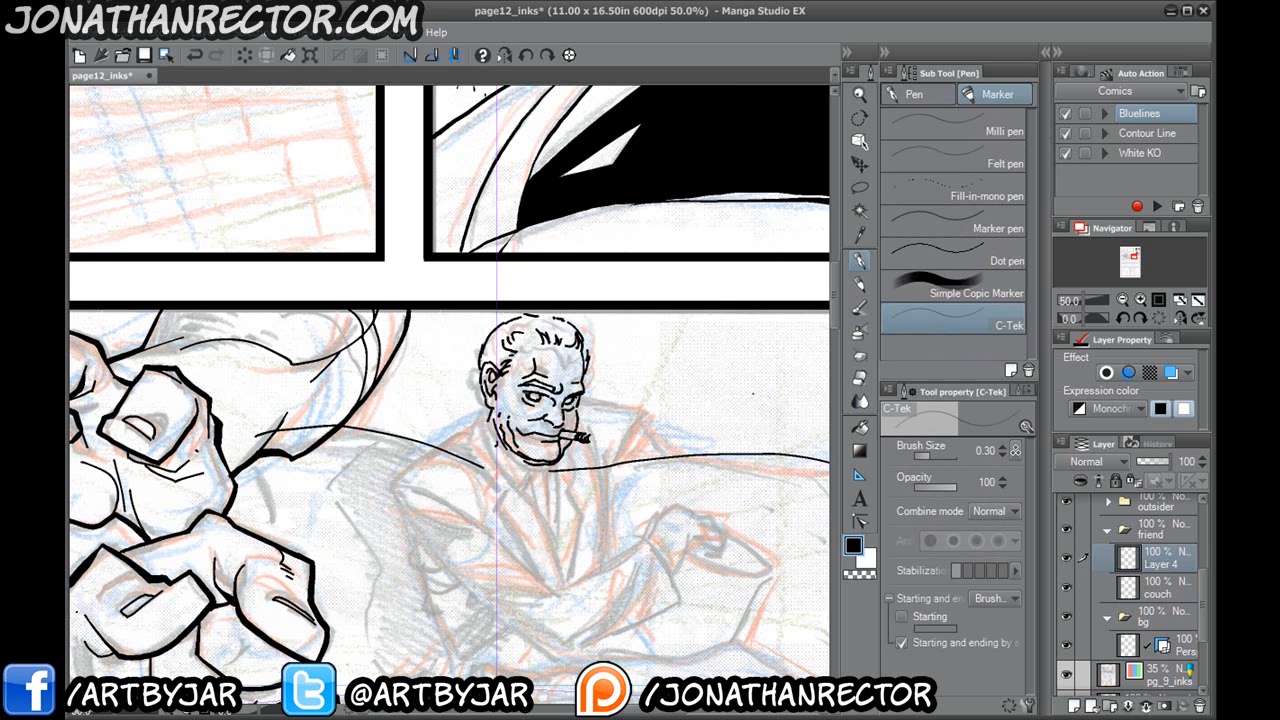
pyautogui.press('Tab')
pyautogui.moveTo(584, 526); pyautogui.dragTo(597, 354)
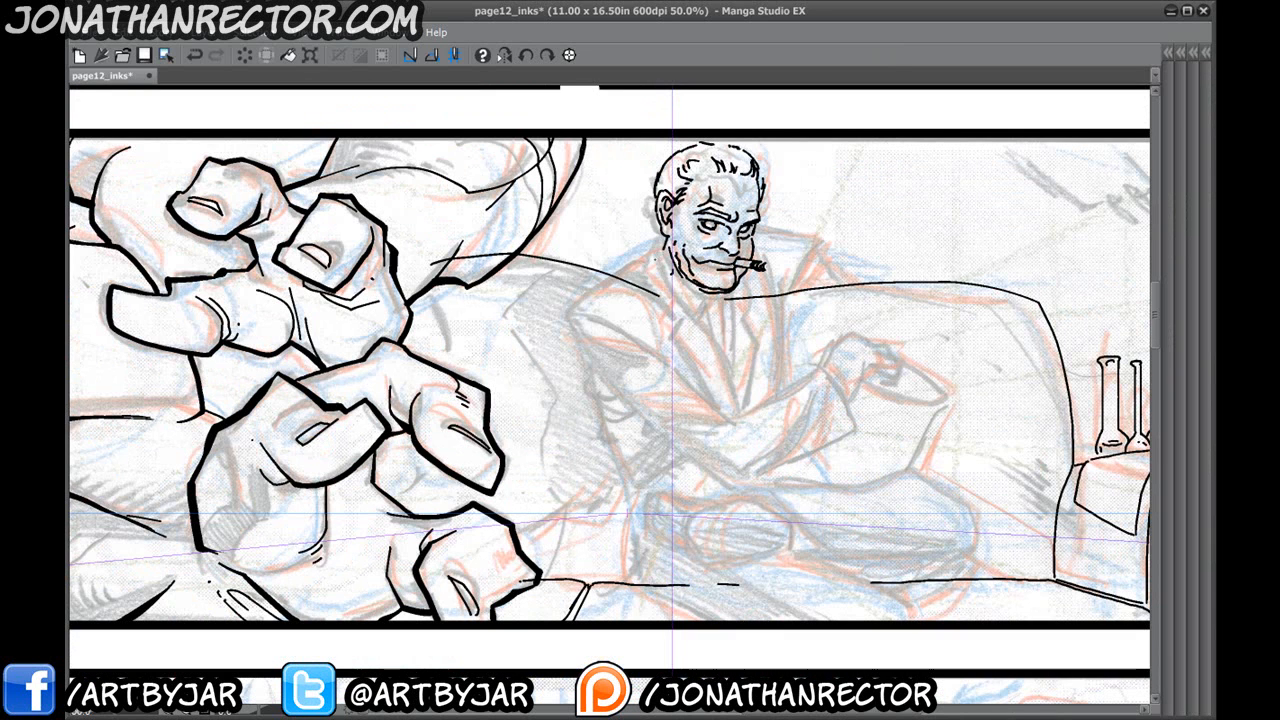
pyautogui.moveTo(662, 250); pyautogui.dragTo(740, 414)
pyautogui.moveTo(734, 282)
pyautogui.mouseDown()
pyautogui.moveTo(738, 374)
pyautogui.moveTo(760, 336)
pyautogui.moveTo(763, 277)
pyautogui.mouseUp()
pyautogui.moveTo(734, 400); pyautogui.dragTo(638, 267)
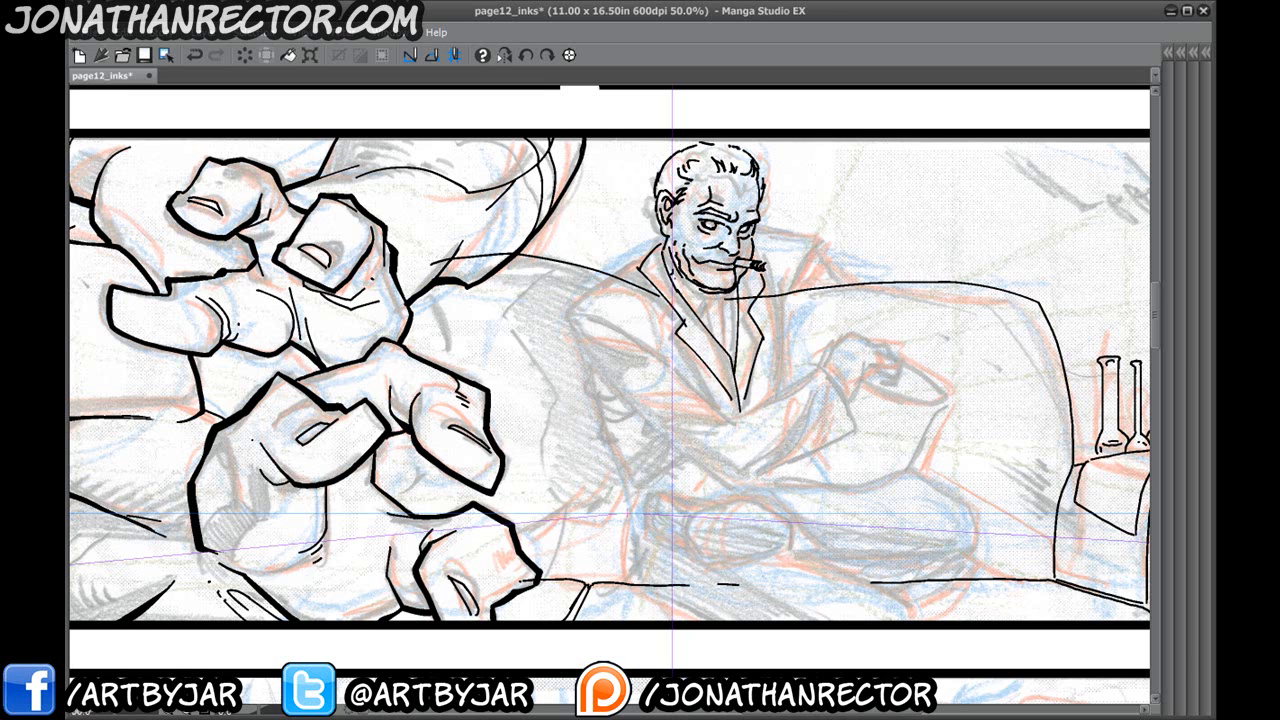
# Ink the man's tie, shirt front and the inner edges of the jacket lapels over the pencils.
pyautogui.hotkey('ctrl', 'z')
pyautogui.moveTo(674, 273); pyautogui.dragTo(716, 328)
pyautogui.moveTo(686, 303)
pyautogui.mouseDown()
pyautogui.moveTo(716, 327)
pyautogui.moveTo(729, 296)
pyautogui.mouseUp()
pyautogui.moveTo(723, 302)
pyautogui.mouseDown()
pyautogui.moveTo(734, 321)
pyautogui.moveTo(721, 330)
pyautogui.mouseUp()
pyautogui.moveTo(722, 326); pyautogui.dragTo(720, 347)
pyautogui.moveTo(546, 383); pyautogui.dragTo(622, 393)
pyautogui.moveTo(718, 274)
pyautogui.mouseDown()
pyautogui.moveTo(648, 330)
pyautogui.moveTo(750, 376)
pyautogui.mouseUp()
pyautogui.moveTo(682, 323); pyautogui.dragTo(721, 341)
pyautogui.moveTo(684, 320); pyautogui.dragTo(728, 344)
pyautogui.moveTo(745, 350); pyautogui.dragTo(750, 374)
pyautogui.moveTo(725, 313); pyautogui.dragTo(745, 351)
# Ink the near shoulder, upper sleeve and folded forearm of the jacket, with creases at the shoulder and elbow.
pyautogui.moveTo(700, 400); pyautogui.dragTo(643, 339)
pyautogui.moveTo(591, 264)
pyautogui.mouseDown()
pyautogui.moveTo(628, 342)
pyautogui.moveTo(754, 440)
pyautogui.moveTo(878, 374)
pyautogui.mouseUp()
pyautogui.moveTo(744, 367)
pyautogui.mouseDown()
pyautogui.moveTo(832, 318)
pyautogui.moveTo(877, 373)
pyautogui.mouseUp()
pyautogui.moveTo(742, 362); pyautogui.dragTo(690, 309)
pyautogui.hotkey('ctrl', 'z')
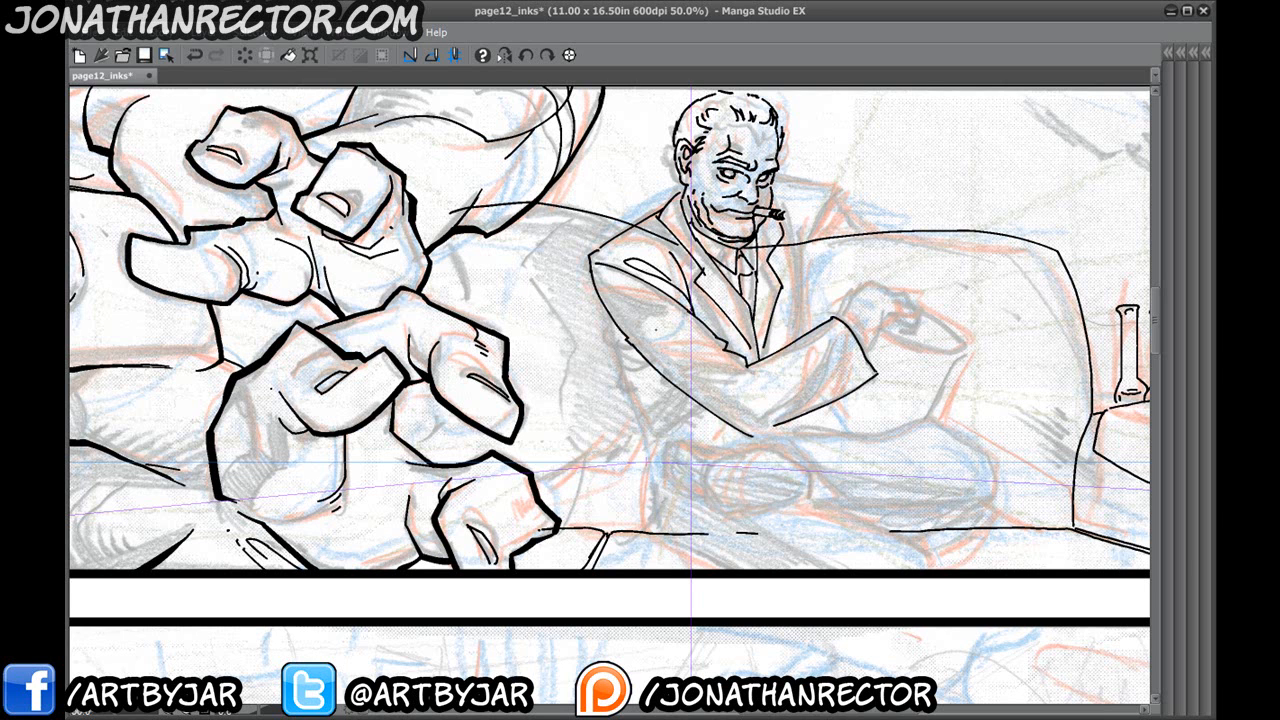
pyautogui.hotkey('ctrl', 'z')
pyautogui.moveTo(716, 340)
pyautogui.mouseDown()
pyautogui.moveTo(629, 328)
pyautogui.moveTo(719, 346)
pyautogui.moveTo(668, 349)
pyautogui.mouseUp()
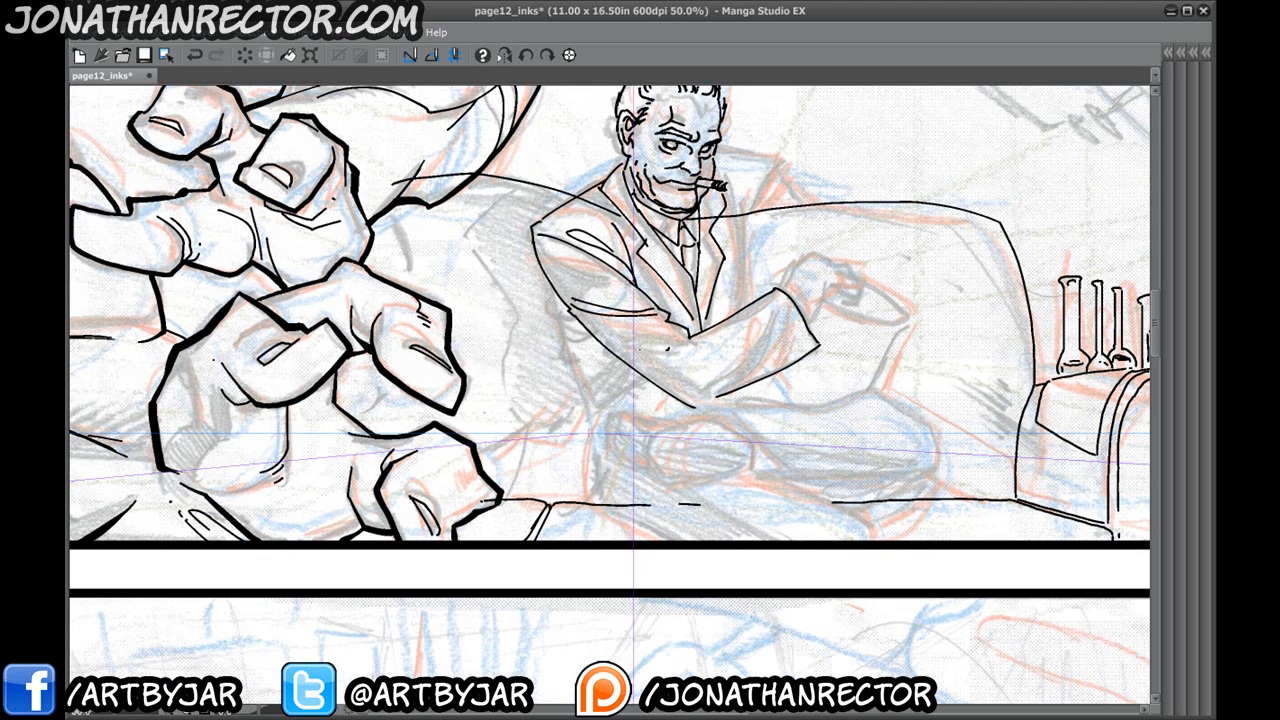
# Ink the forearm's fold line and add the doubled cuff at the sleeve's end.
pyautogui.hotkey('ctrl', 'z')
pyautogui.moveTo(684, 399)
pyautogui.mouseDown()
pyautogui.moveTo(727, 378)
pyautogui.moveTo(777, 296)
pyautogui.mouseUp()
pyautogui.hotkey('ctrl', 'z')
pyautogui.moveTo(690, 398)
pyautogui.mouseDown()
pyautogui.moveTo(776, 297)
pyautogui.moveTo(803, 347)
pyautogui.mouseUp()
pyautogui.hotkey('ctrl', 'z')
pyautogui.moveTo(769, 294); pyautogui.dragTo(817, 349)
pyautogui.moveTo(776, 287); pyautogui.dragTo(820, 332)
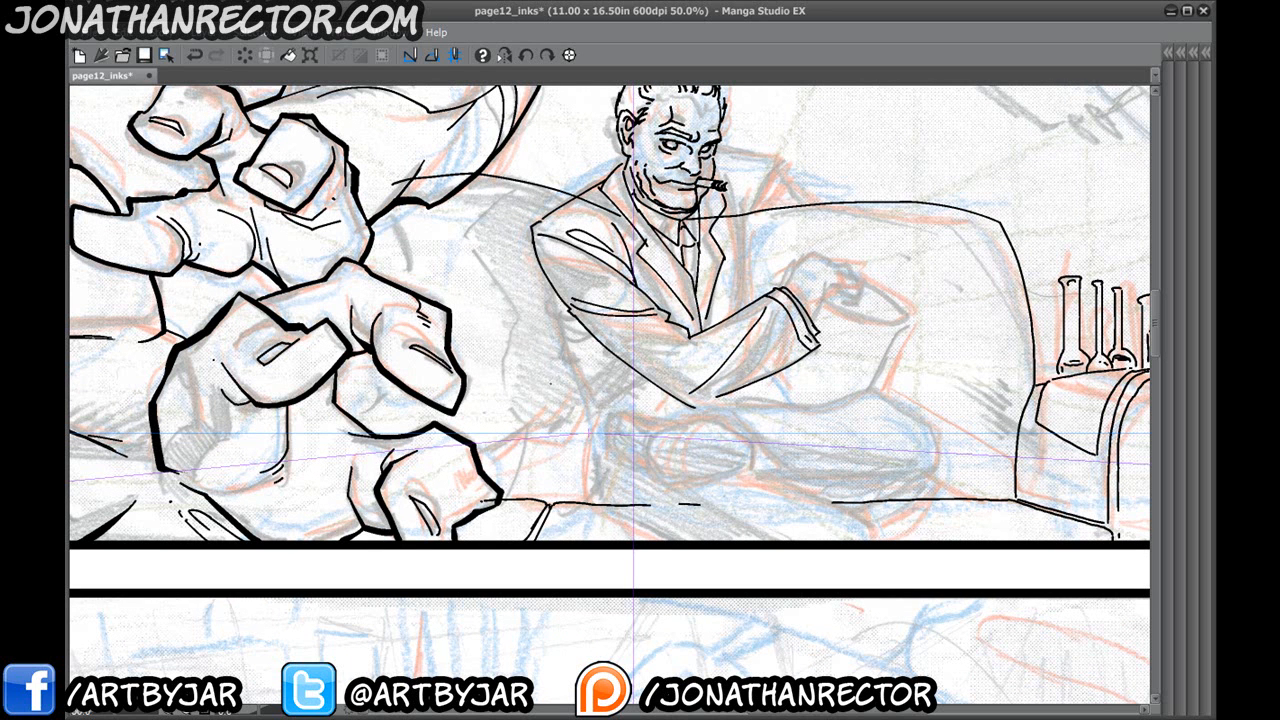
# Try to add further fold lines to the forearm of the jacket sleeve.
pyautogui.moveTo(722, 392)
pyautogui.mouseDown()
pyautogui.moveTo(754, 324)
pyautogui.moveTo(792, 310)
pyautogui.mouseUp()
pyautogui.hotkey('ctrl', 'z')
pyautogui.hotkey('ctrl', 'z')
pyautogui.moveTo(691, 340); pyautogui.dragTo(692, 373)
pyautogui.hotkey('ctrl', 'z')
# Ink the jacket's back edge below the near sleeve and its tail spreading over the couch seat.
pyautogui.moveTo(551, 365); pyautogui.dragTo(564, 446)
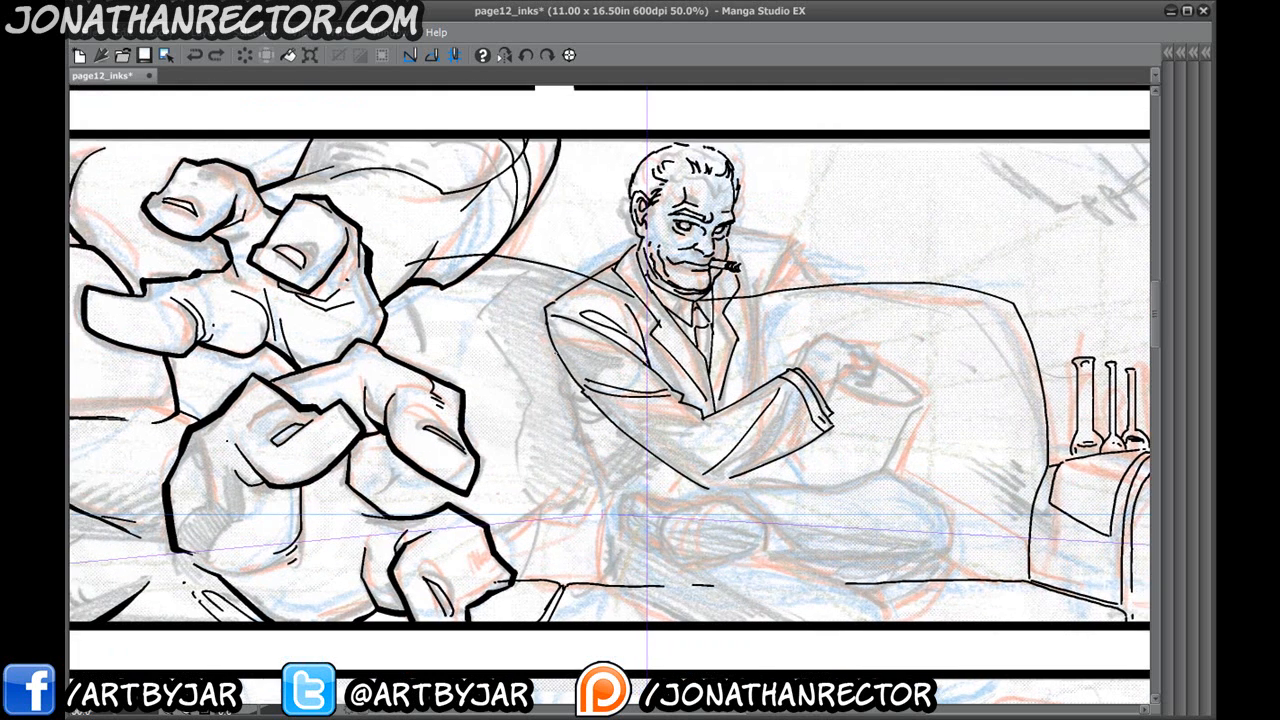
pyautogui.moveTo(554, 348)
pyautogui.mouseDown()
pyautogui.moveTo(580, 451)
pyautogui.moveTo(564, 504)
pyautogui.moveTo(632, 414)
pyautogui.mouseUp()
pyautogui.moveTo(641, 384)
pyautogui.mouseDown()
pyautogui.moveTo(604, 424)
pyautogui.moveTo(549, 445)
pyautogui.moveTo(576, 444)
pyautogui.moveTo(602, 400)
pyautogui.mouseUp()
pyautogui.moveTo(552, 447); pyautogui.dragTo(674, 425)
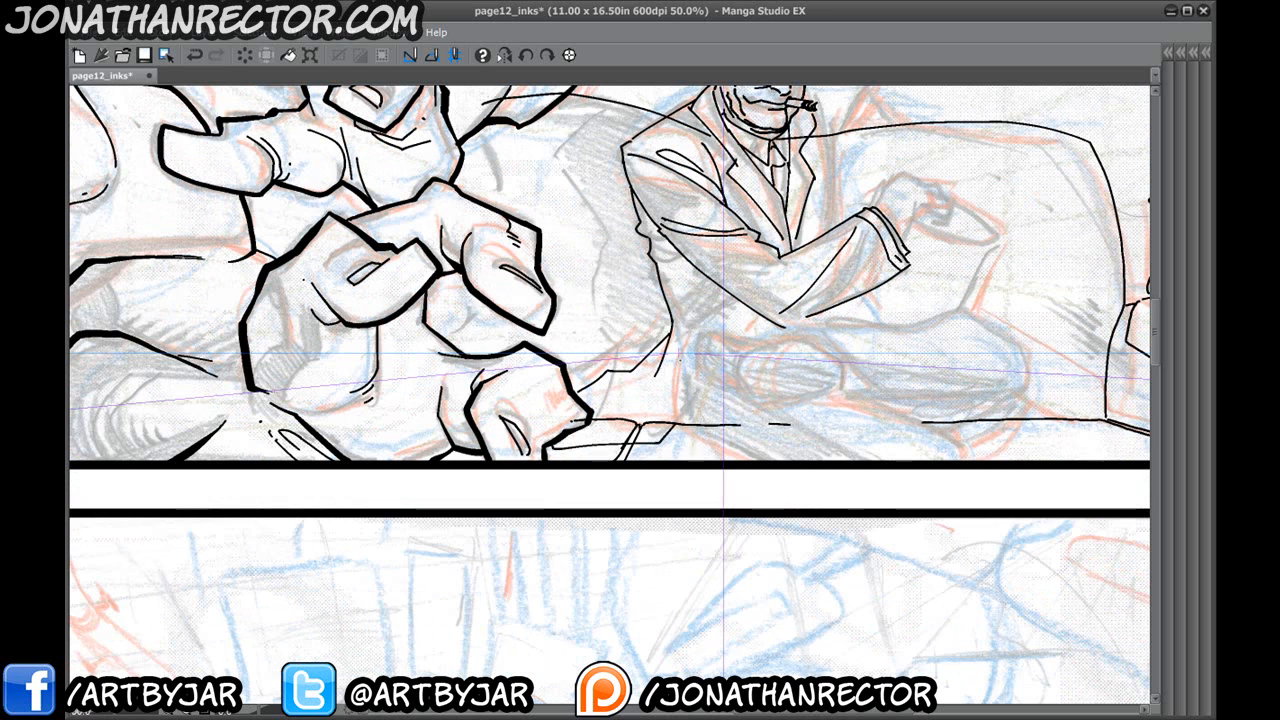
pyautogui.moveTo(697, 313); pyautogui.dragTo(632, 434)
pyautogui.moveTo(638, 427); pyautogui.dragTo(573, 446)
pyautogui.moveTo(574, 443)
pyautogui.mouseDown()
pyautogui.moveTo(633, 410)
pyautogui.moveTo(556, 475)
pyautogui.mouseUp()
pyautogui.moveTo(650, 390); pyautogui.dragTo(624, 416)
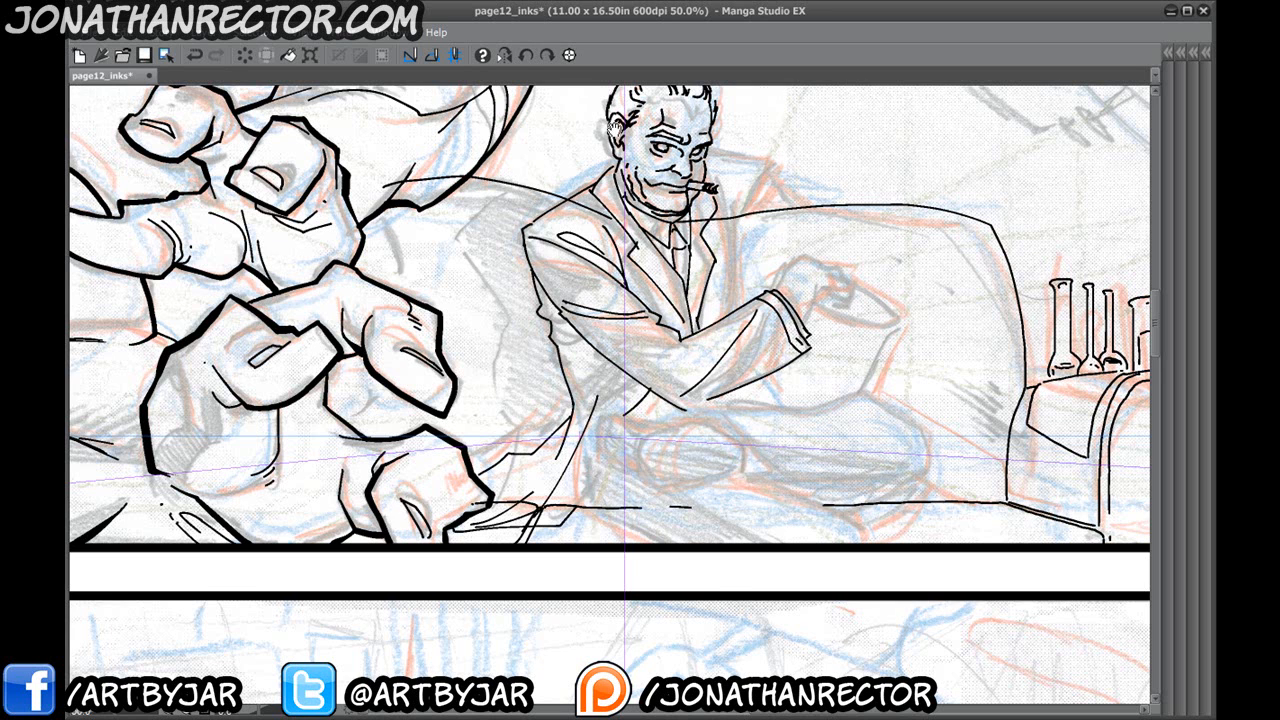
# Try to ink the jacket's far front edge, the far shoulder and the arm extended along the couch back.
pyautogui.moveTo(563, 336); pyautogui.dragTo(559, 396)
pyautogui.moveTo(705, 240)
pyautogui.mouseDown()
pyautogui.moveTo(756, 232)
pyautogui.moveTo(730, 306)
pyautogui.moveTo(726, 380)
pyautogui.mouseUp()
pyautogui.moveTo(730, 266); pyautogui.dragTo(720, 376)
pyautogui.moveTo(755, 243); pyautogui.dragTo(836, 263)
pyautogui.moveTo(731, 328); pyautogui.dragTo(820, 268)
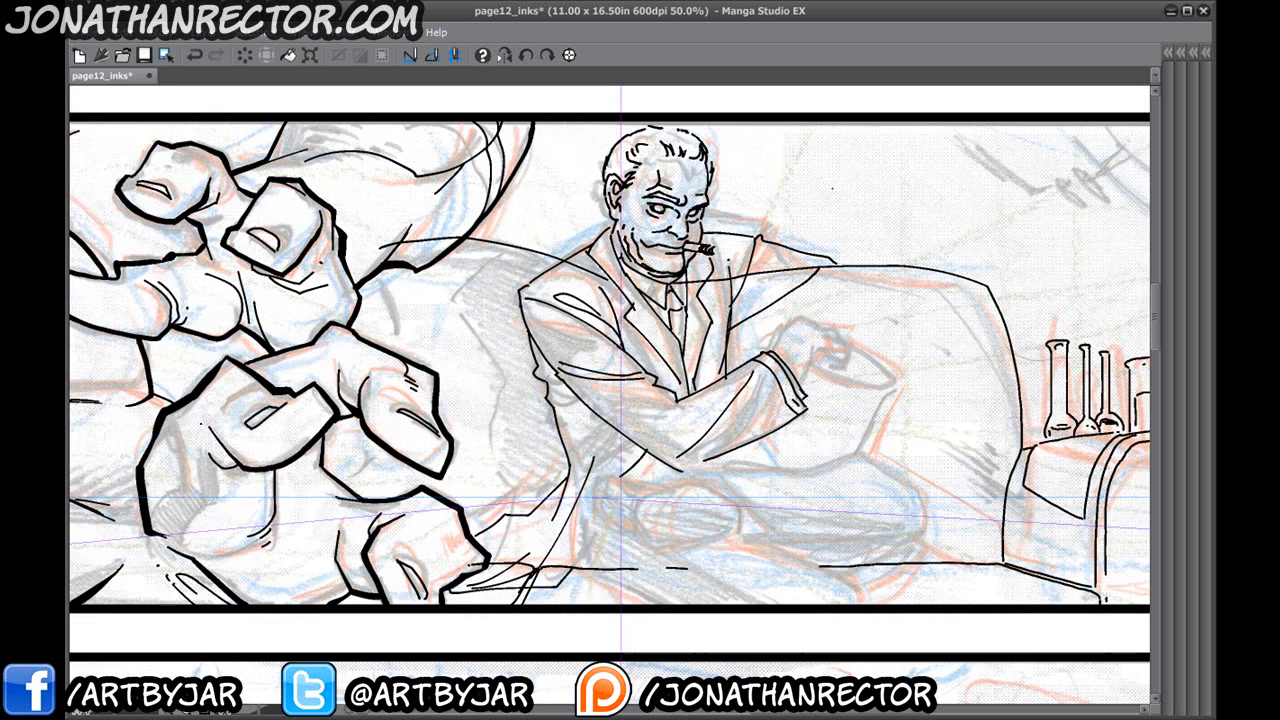
pyautogui.hotkey('ctrl', 'z')
pyautogui.hotkey('ctrl', 'y')
pyautogui.moveTo(740, 334); pyautogui.dragTo(728, 344)
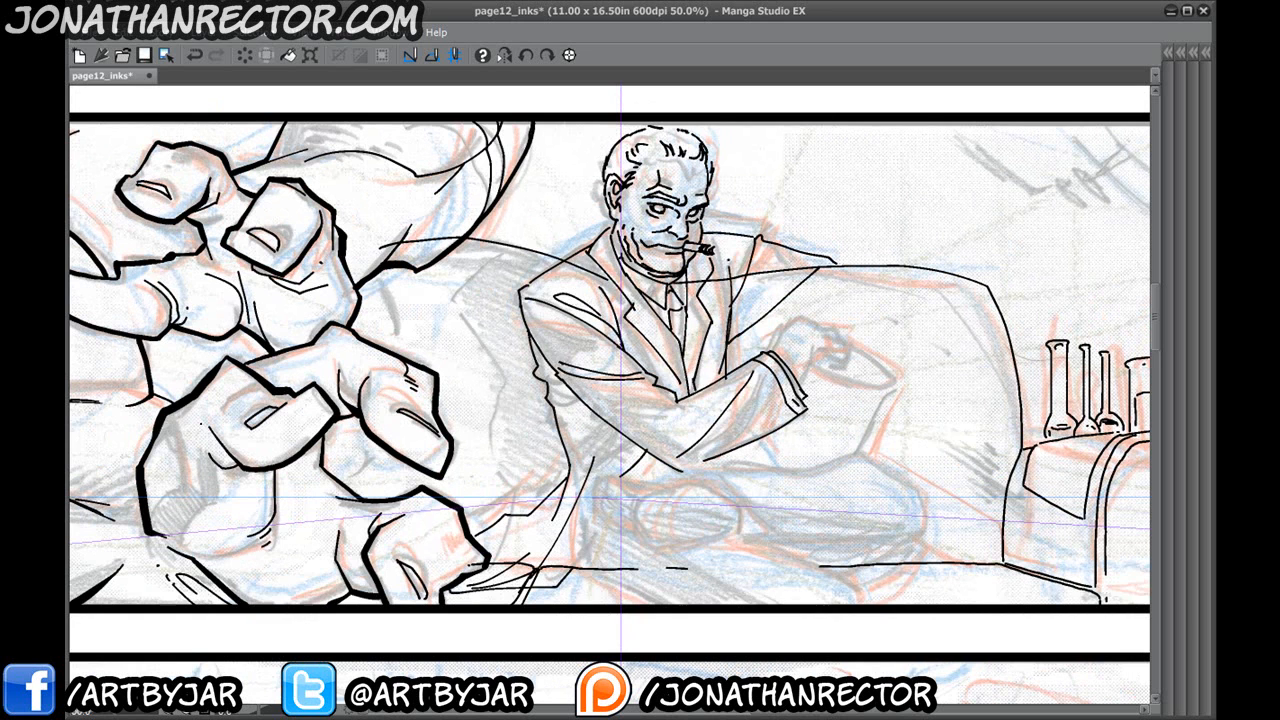
# Undo the last far-arm strokes and try a new outline for the arm over the couch back.
pyautogui.hotkey('ctrl', 'z')
pyautogui.hotkey('ctrl', 'z')
pyautogui.hotkey('ctrl', 'z')
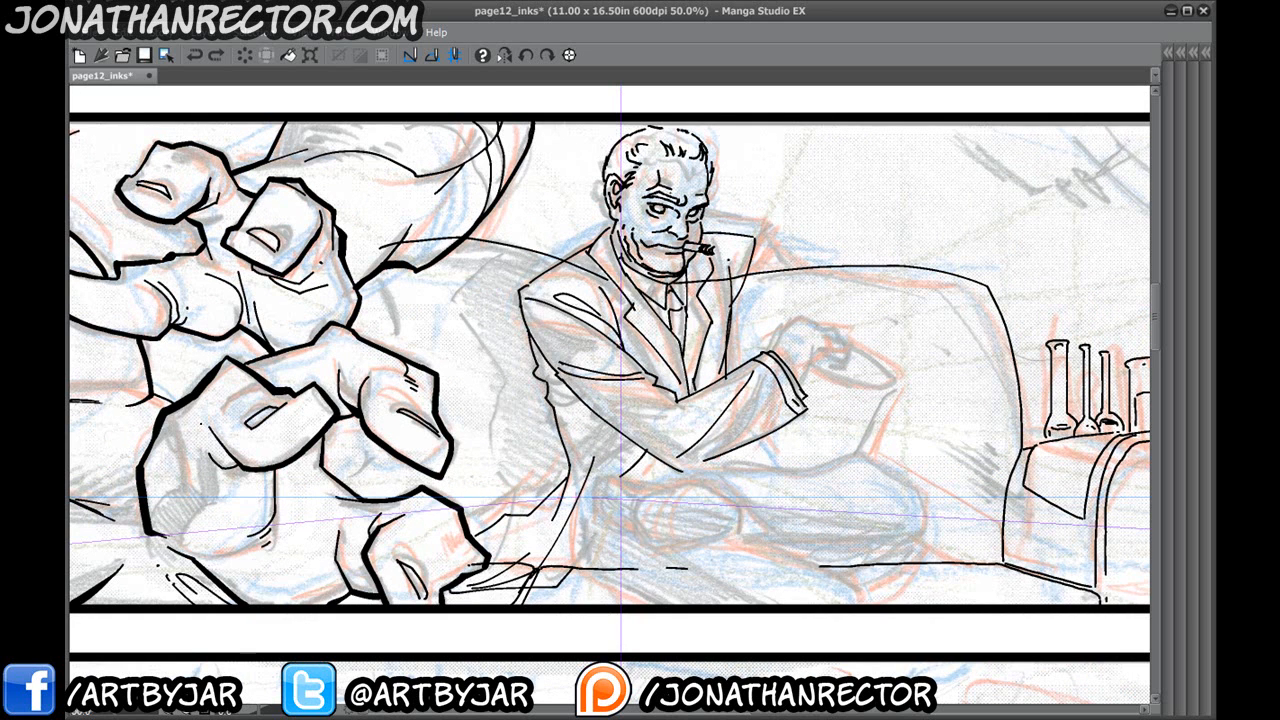
pyautogui.moveTo(732, 274)
pyautogui.mouseDown()
pyautogui.moveTo(836, 264)
pyautogui.moveTo(828, 236)
pyautogui.moveTo(788, 231)
pyautogui.moveTo(796, 242)
pyautogui.mouseUp()
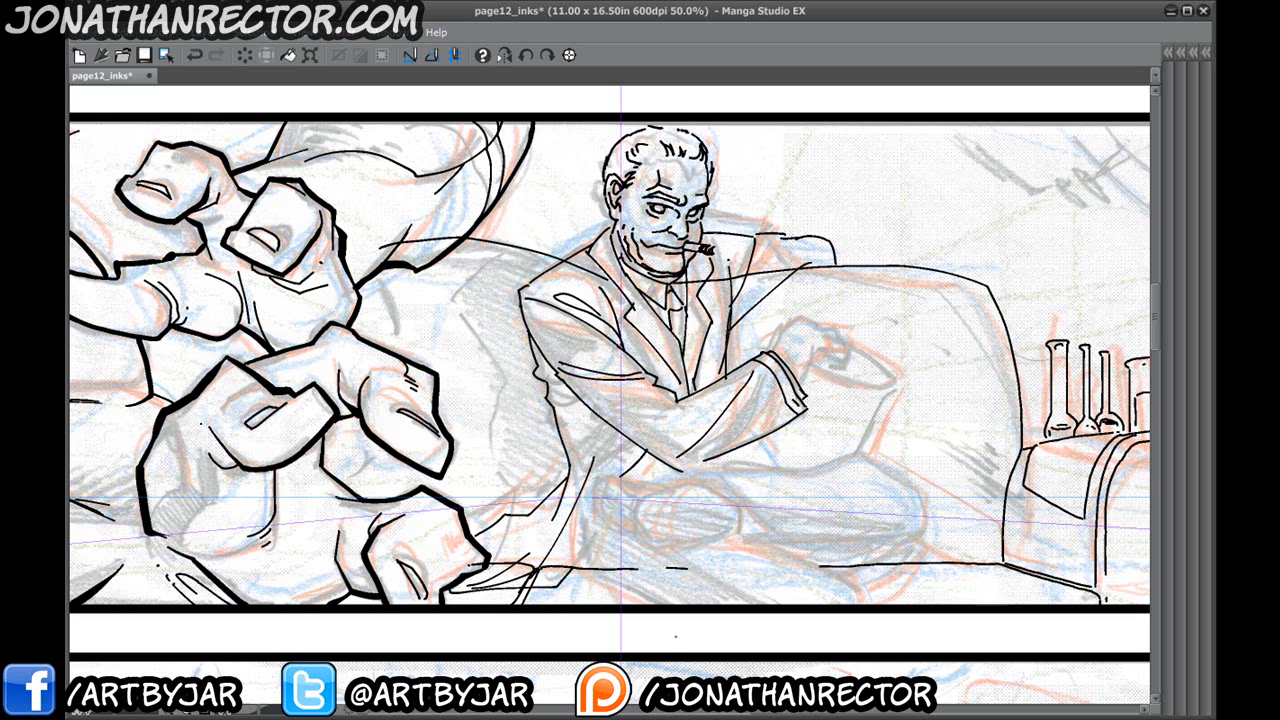
# Undo the inked strokes of the far shoulder, far arm and jacket edge.
pyautogui.hotkey('ctrl', 'z')
pyautogui.hotkey('ctrl', 'z')
pyautogui.hotkey('ctrl', 'z')
pyautogui.hotkey('ctrl', 'z')
pyautogui.hotkey('ctrl', 'z')
pyautogui.hotkey('ctrl', 'z')
pyautogui.hotkey('ctrl', 'z')
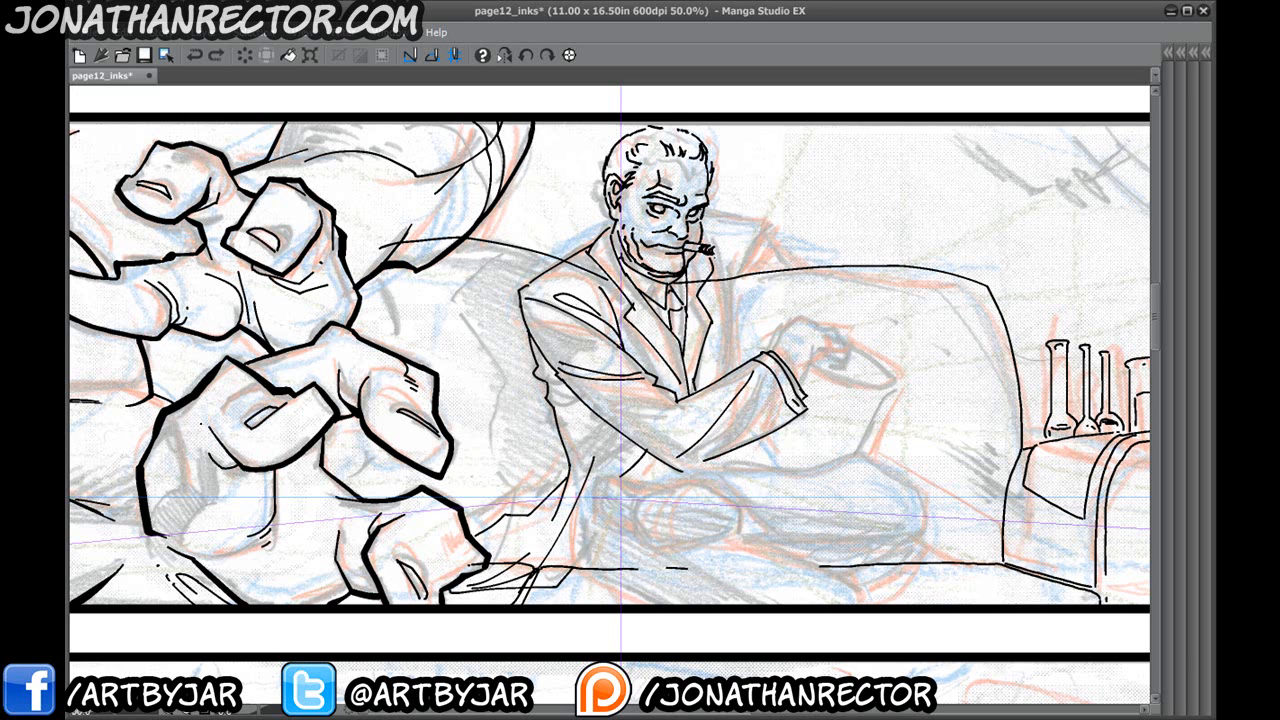
# Try to ink the far shoulder sloping down into a bent upper sleeve with short fold lines.
pyautogui.moveTo(714, 250)
pyautogui.mouseDown()
pyautogui.moveTo(757, 271)
pyautogui.moveTo(731, 372)
pyautogui.mouseUp()
pyautogui.moveTo(764, 280); pyautogui.dragTo(778, 316)
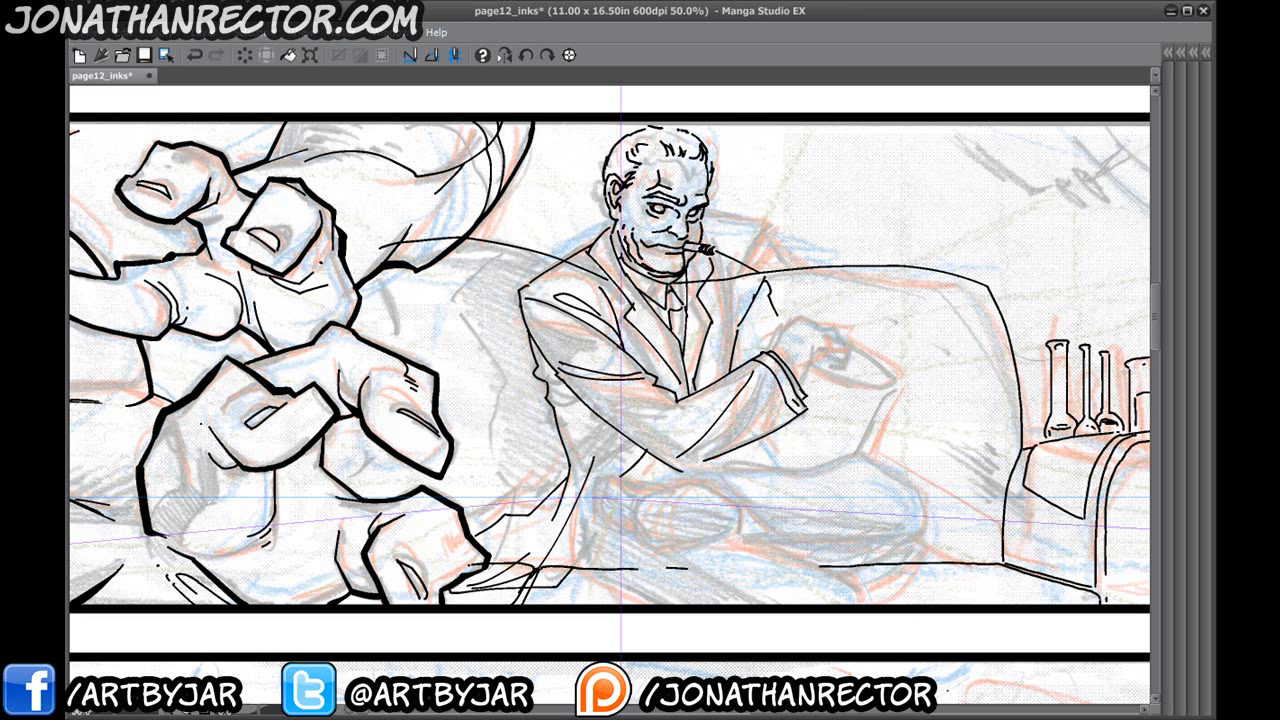
pyautogui.moveTo(766, 314); pyautogui.dragTo(743, 341)
# Ink the crossed foot's shoe with its sole and heel, and start the trouser hem beside it.
pyautogui.moveTo(621, 495)
pyautogui.mouseDown()
pyautogui.moveTo(578, 431)
pyautogui.moveTo(595, 474)
pyautogui.moveTo(621, 425)
pyautogui.moveTo(688, 441)
pyautogui.moveTo(688, 470)
pyautogui.moveTo(655, 483)
pyautogui.moveTo(594, 470)
pyautogui.mouseUp()
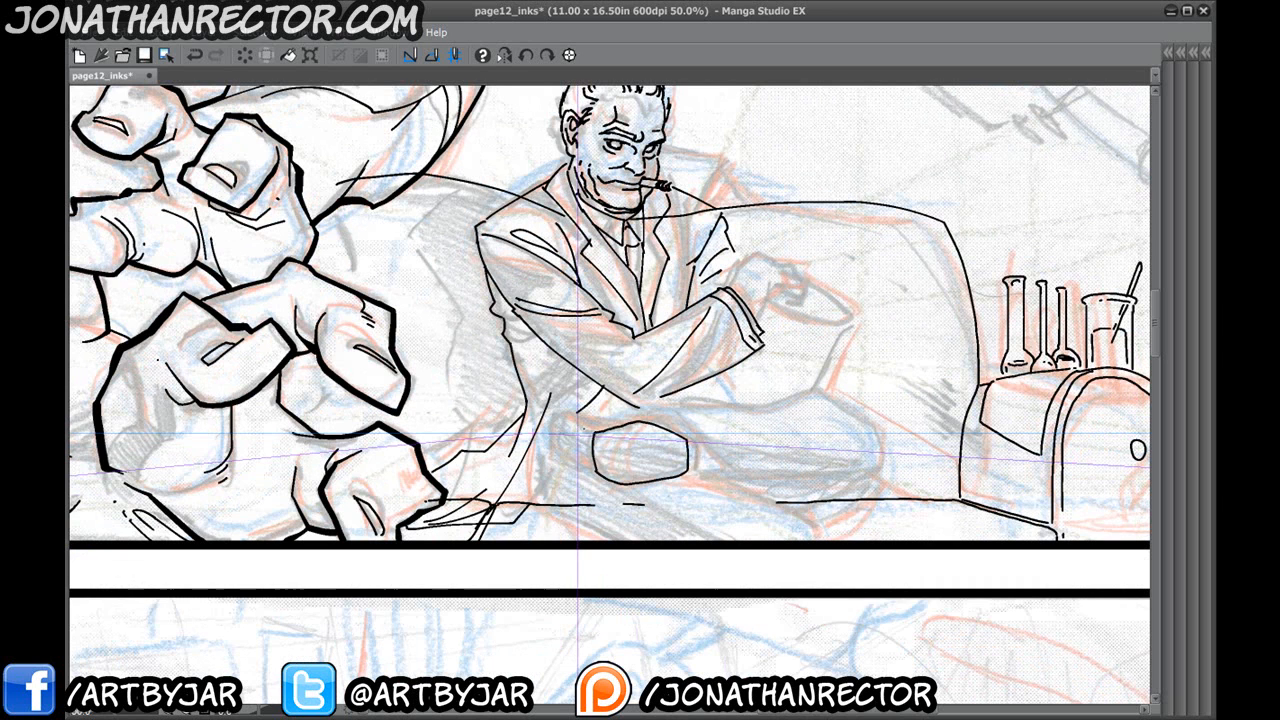
pyautogui.moveTo(595, 432)
pyautogui.mouseDown()
pyautogui.moveTo(678, 422)
pyautogui.moveTo(697, 458)
pyautogui.moveTo(686, 477)
pyautogui.moveTo(652, 484)
pyautogui.mouseUp()
pyautogui.moveTo(592, 432)
pyautogui.mouseDown()
pyautogui.moveTo(589, 470)
pyautogui.moveTo(562, 417)
pyautogui.moveTo(573, 462)
pyautogui.moveTo(589, 469)
pyautogui.moveTo(578, 431)
pyautogui.moveTo(547, 430)
pyautogui.moveTo(582, 467)
pyautogui.mouseUp()
pyautogui.hotkey('ctrl', 'z')
pyautogui.moveTo(558, 417); pyautogui.dragTo(600, 430)
pyautogui.moveTo(584, 467); pyautogui.dragTo(599, 470)
pyautogui.moveTo(562, 416)
pyautogui.mouseDown()
pyautogui.moveTo(666, 410)
pyautogui.moveTo(704, 436)
pyautogui.mouseUp()
pyautogui.moveTo(700, 434); pyautogui.dragTo(758, 482)
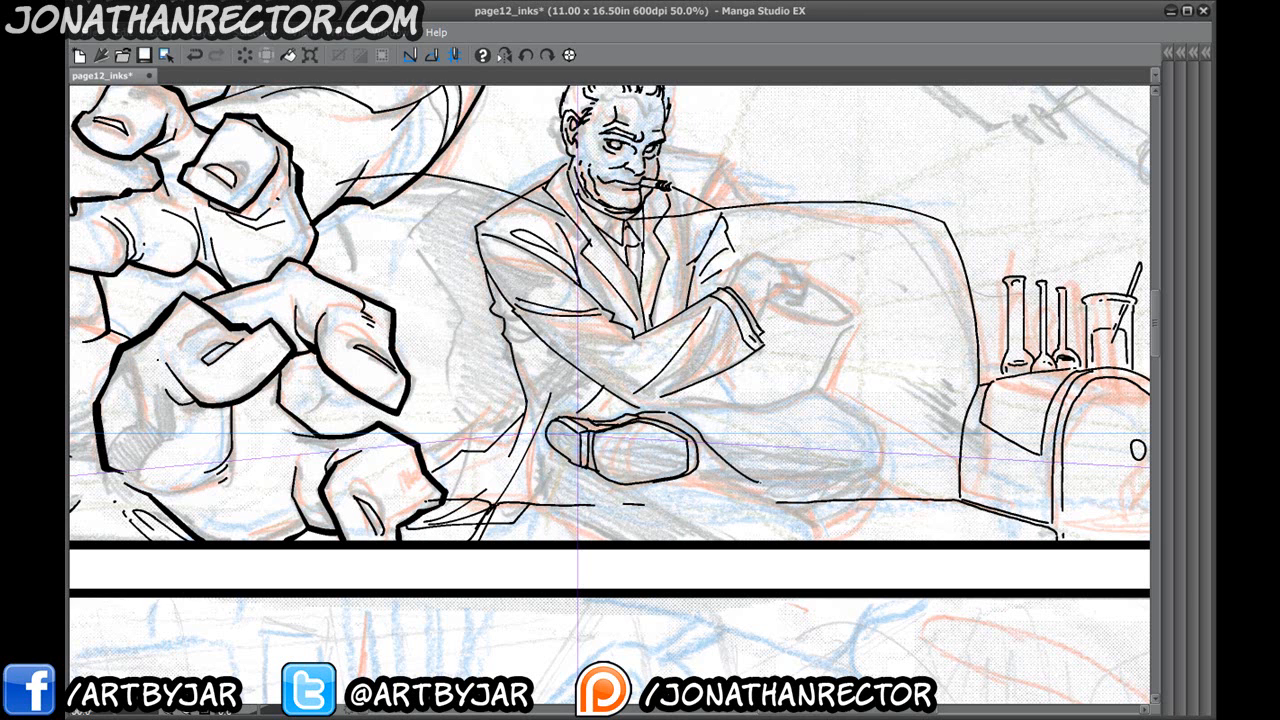
# Ink the crossed leg's thigh, knee and underside, and the outline of the other leg beneath it.
pyautogui.moveTo(660, 482)
pyautogui.mouseDown()
pyautogui.moveTo(754, 479)
pyautogui.moveTo(726, 469)
pyautogui.mouseUp()
pyautogui.moveTo(648, 414)
pyautogui.mouseDown()
pyautogui.moveTo(774, 403)
pyautogui.moveTo(862, 416)
pyautogui.moveTo(878, 458)
pyautogui.moveTo(762, 481)
pyautogui.mouseUp()
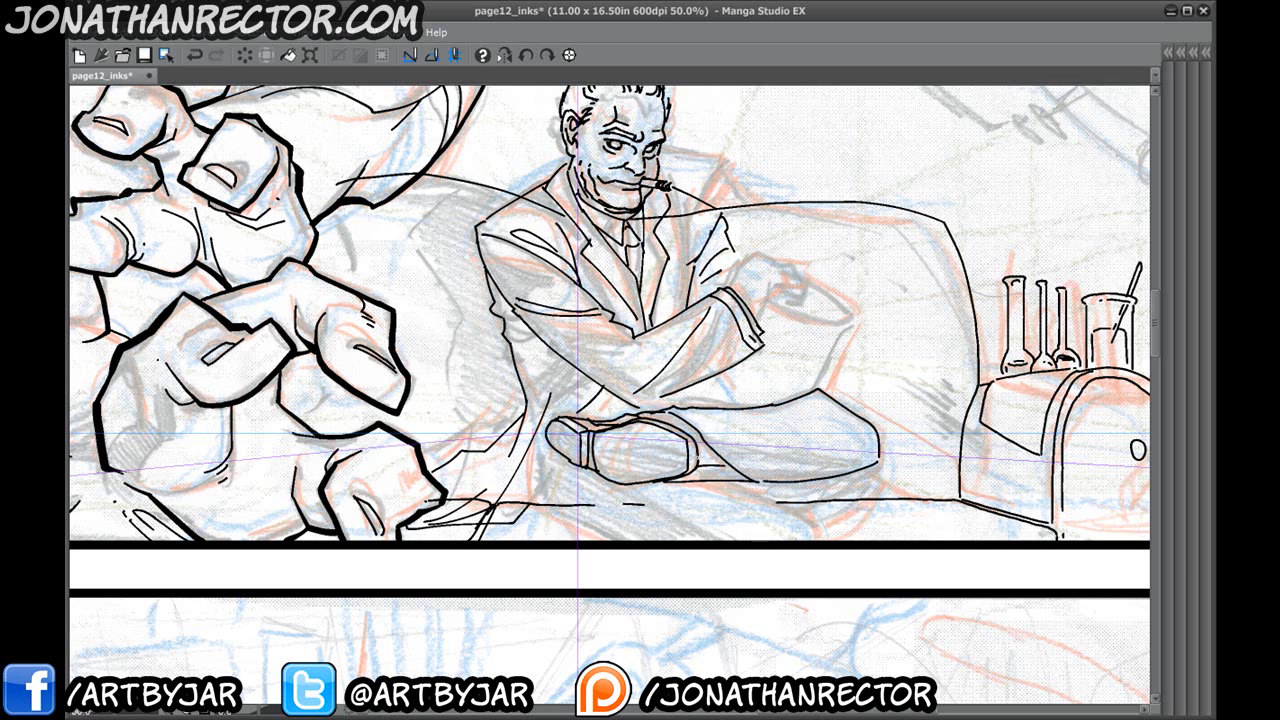
pyautogui.moveTo(590, 486); pyautogui.dragTo(572, 468)
pyautogui.moveTo(518, 424); pyautogui.dragTo(567, 520)
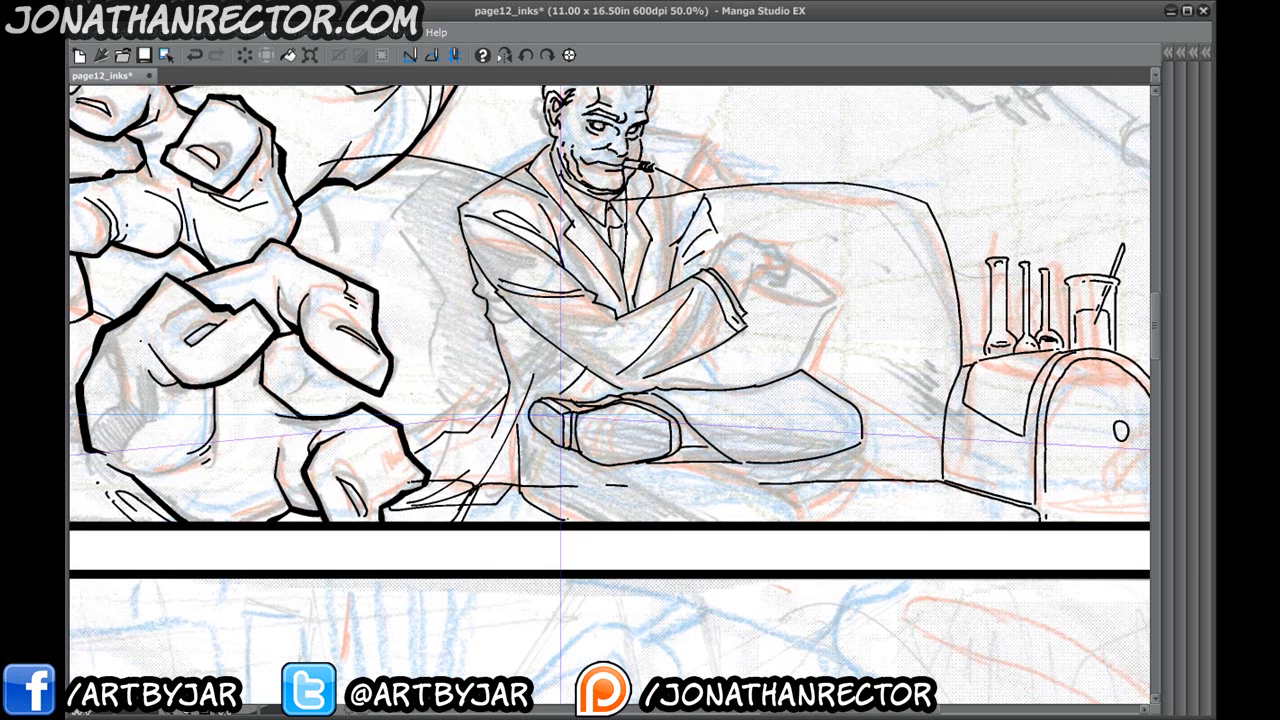
pyautogui.moveTo(795, 521)
pyautogui.mouseDown()
pyautogui.moveTo(780, 500)
pyautogui.moveTo(679, 465)
pyautogui.mouseUp()
pyautogui.moveTo(529, 452); pyautogui.dragTo(517, 437)
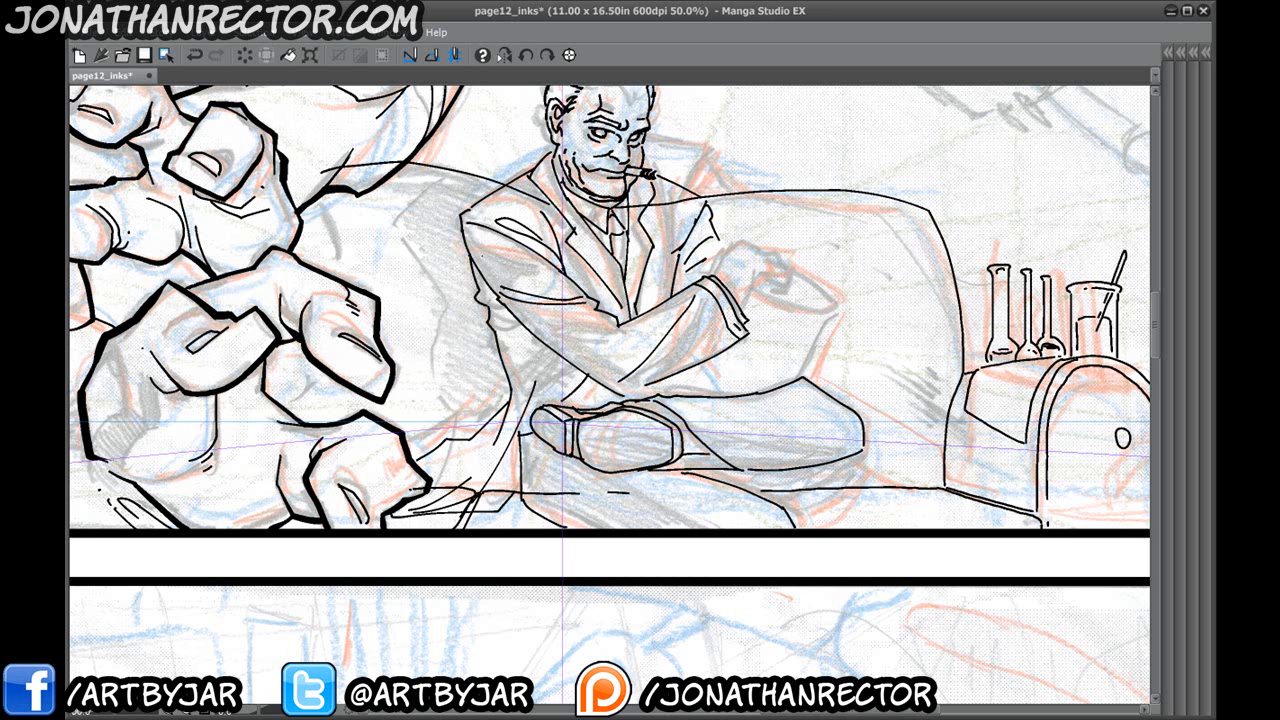
# Ink the man's hand with its knuckles and fingers at the end of the sleeve cuff.
pyautogui.moveTo(606, 197); pyautogui.dragTo(586, 201)
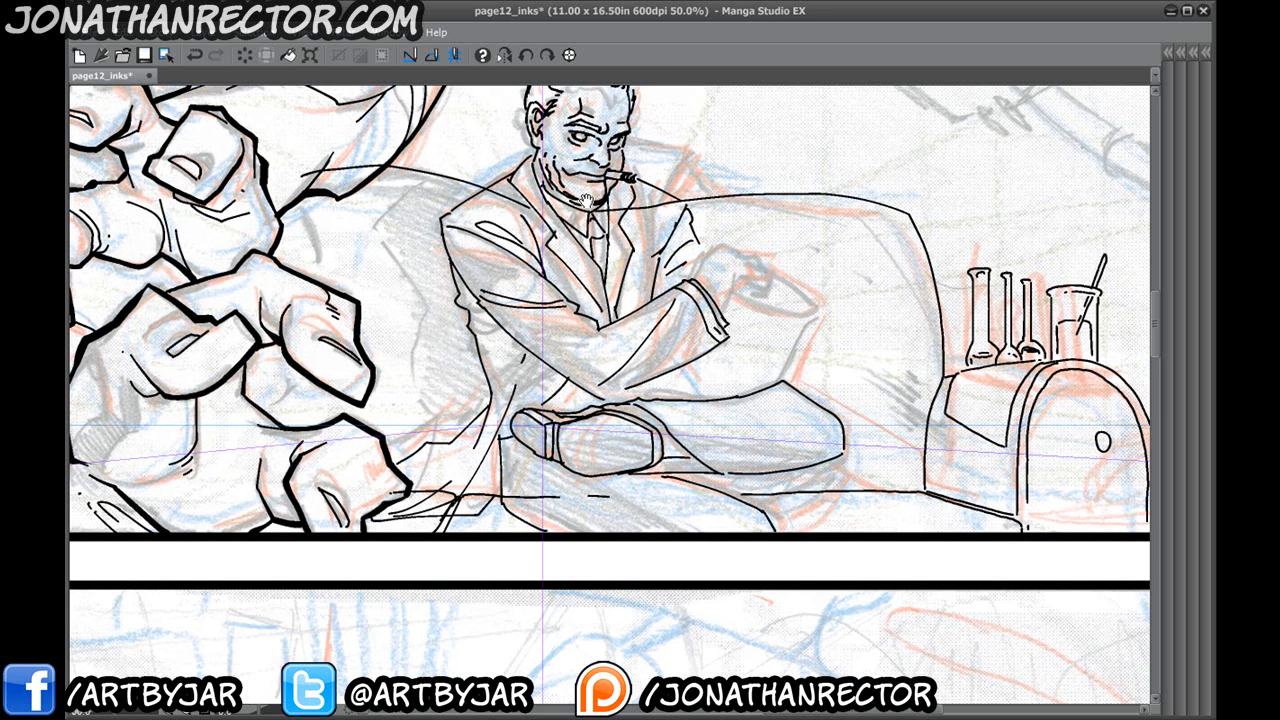
pyautogui.moveTo(722, 314)
pyautogui.mouseDown()
pyautogui.moveTo(760, 266)
pyautogui.moveTo(758, 298)
pyautogui.mouseUp()
pyautogui.moveTo(754, 258)
pyautogui.mouseDown()
pyautogui.moveTo(758, 272)
pyautogui.moveTo(709, 287)
pyautogui.moveTo(758, 252)
pyautogui.moveTo(732, 240)
pyautogui.mouseUp()
pyautogui.hotkey('ctrl', 'z')
pyautogui.moveTo(730, 240)
pyautogui.mouseDown()
pyautogui.moveTo(750, 236)
pyautogui.moveTo(753, 258)
pyautogui.moveTo(716, 248)
pyautogui.moveTo(690, 281)
pyautogui.mouseUp()
pyautogui.moveTo(704, 265); pyautogui.dragTo(716, 281)
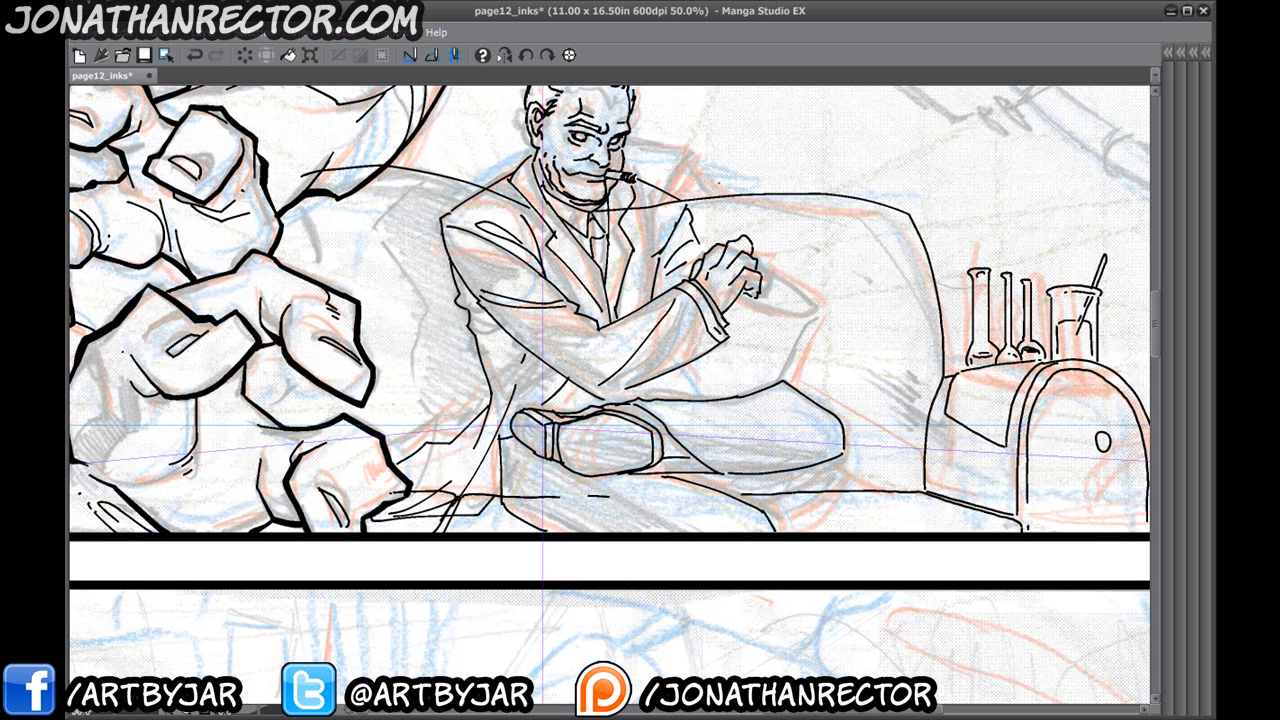
# Ink the cushion-like shape between the man's hand and his crossed leg.
pyautogui.moveTo(606, 378); pyautogui.dragTo(577, 454)
pyautogui.moveTo(708, 368); pyautogui.dragTo(790, 392)
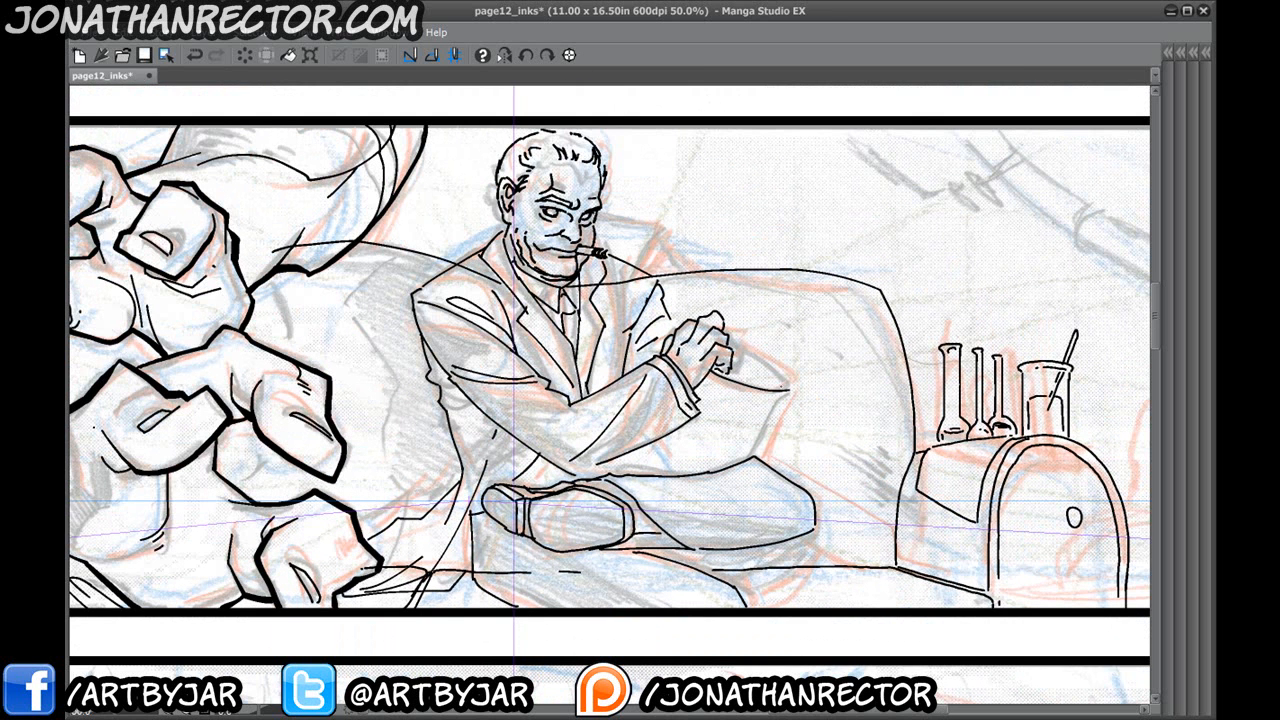
pyautogui.moveTo(736, 350)
pyautogui.mouseDown()
pyautogui.moveTo(790, 390)
pyautogui.moveTo(734, 464)
pyautogui.mouseUp()
pyautogui.moveTo(461, 374); pyautogui.dragTo(411, 328)
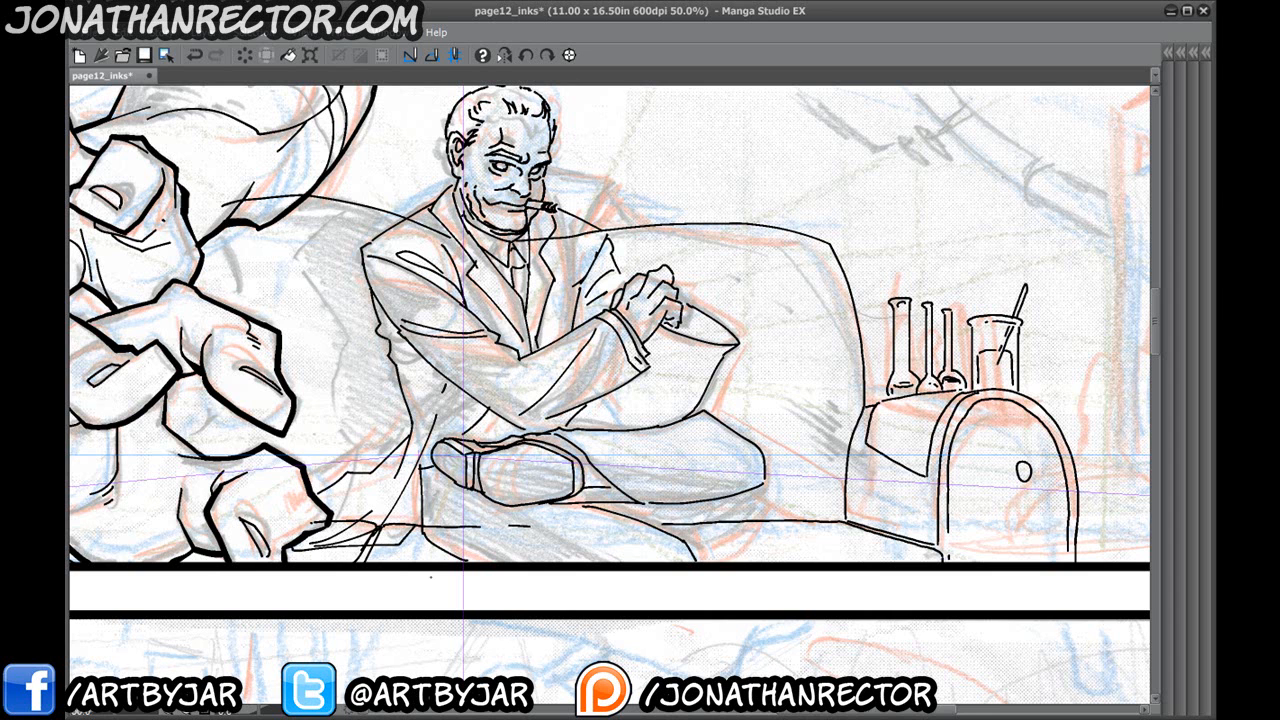
# Ink the trouser fold along the bent thigh and the short creases under the knee.
pyautogui.moveTo(627, 460); pyautogui.dragTo(692, 360)
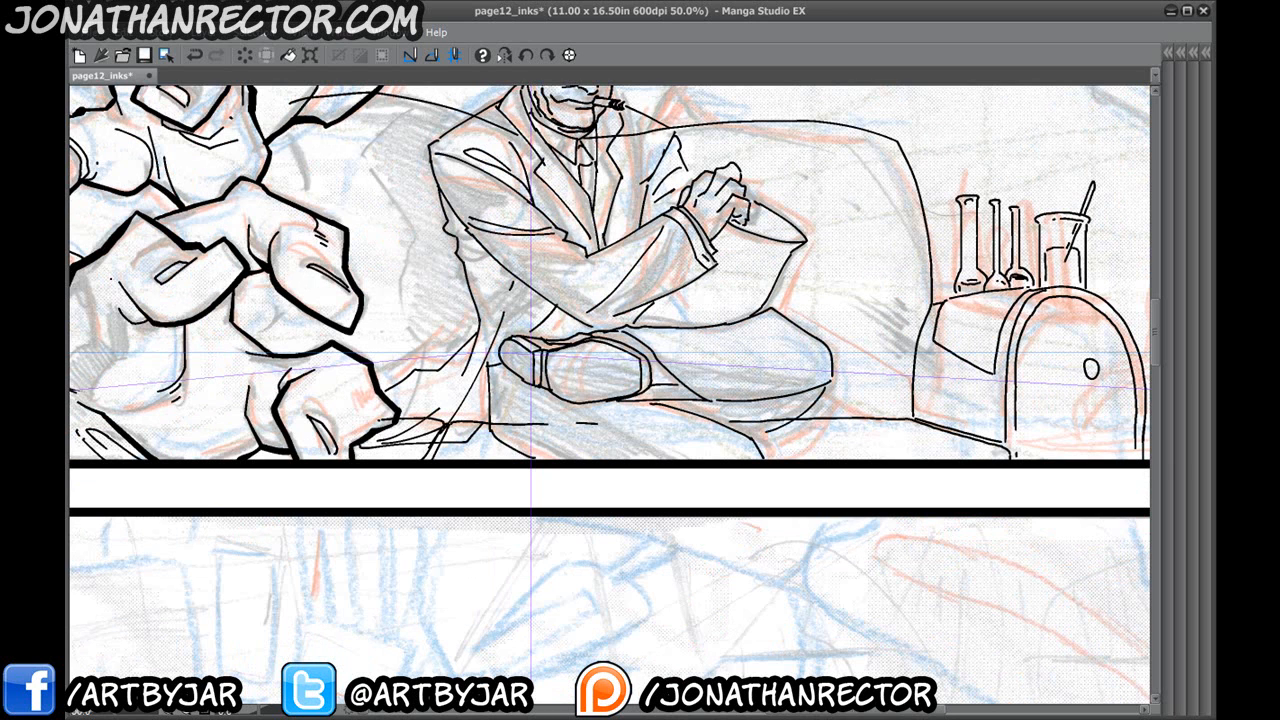
pyautogui.moveTo(803, 343); pyautogui.dragTo(670, 333)
pyautogui.moveTo(775, 426); pyautogui.dragTo(768, 443)
pyautogui.moveTo(760, 400); pyautogui.dragTo(593, 530)
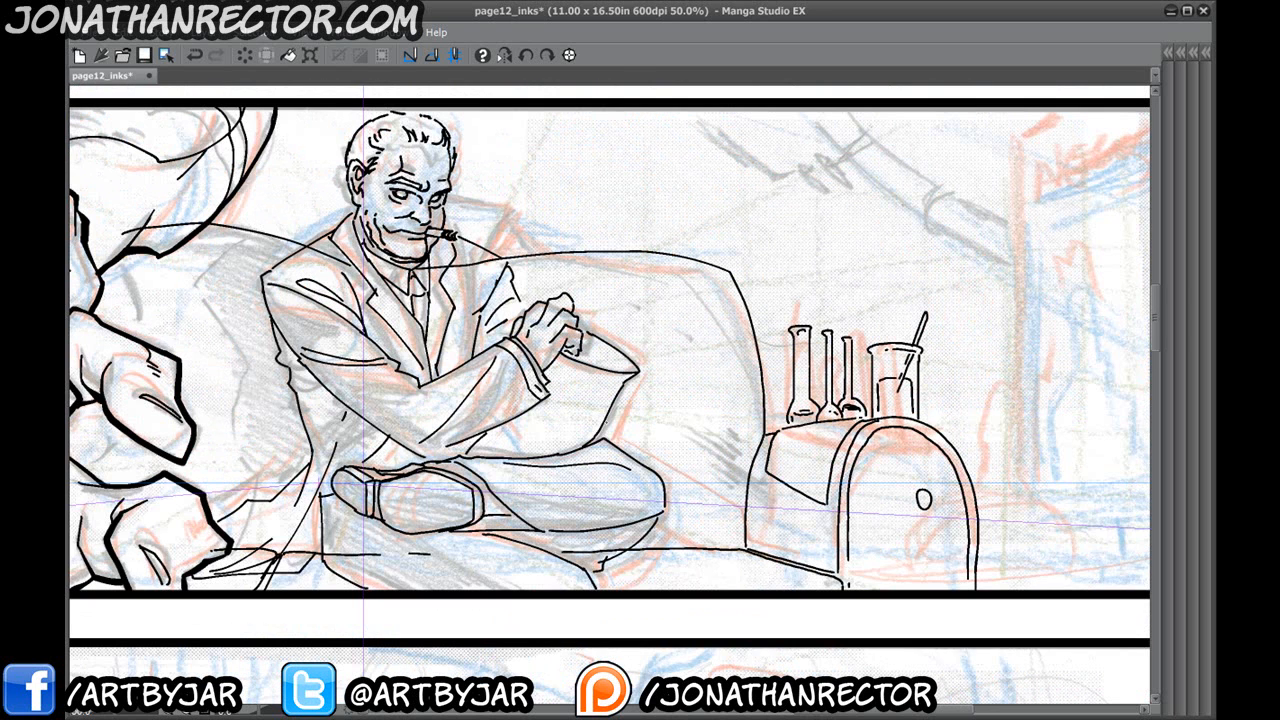
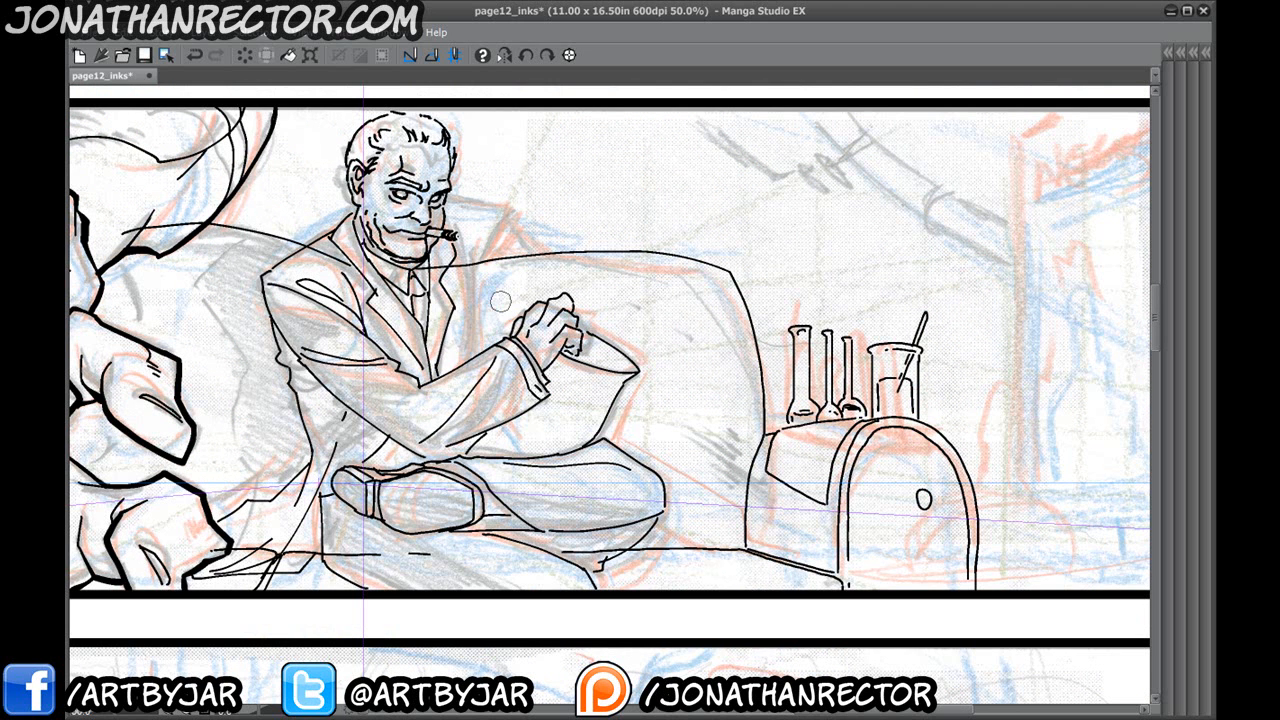
# Ink the jacket's far front edge, the far shoulder and the arm reaching behind the couch back.
pyautogui.moveTo(375, 427); pyautogui.dragTo(498, 499)
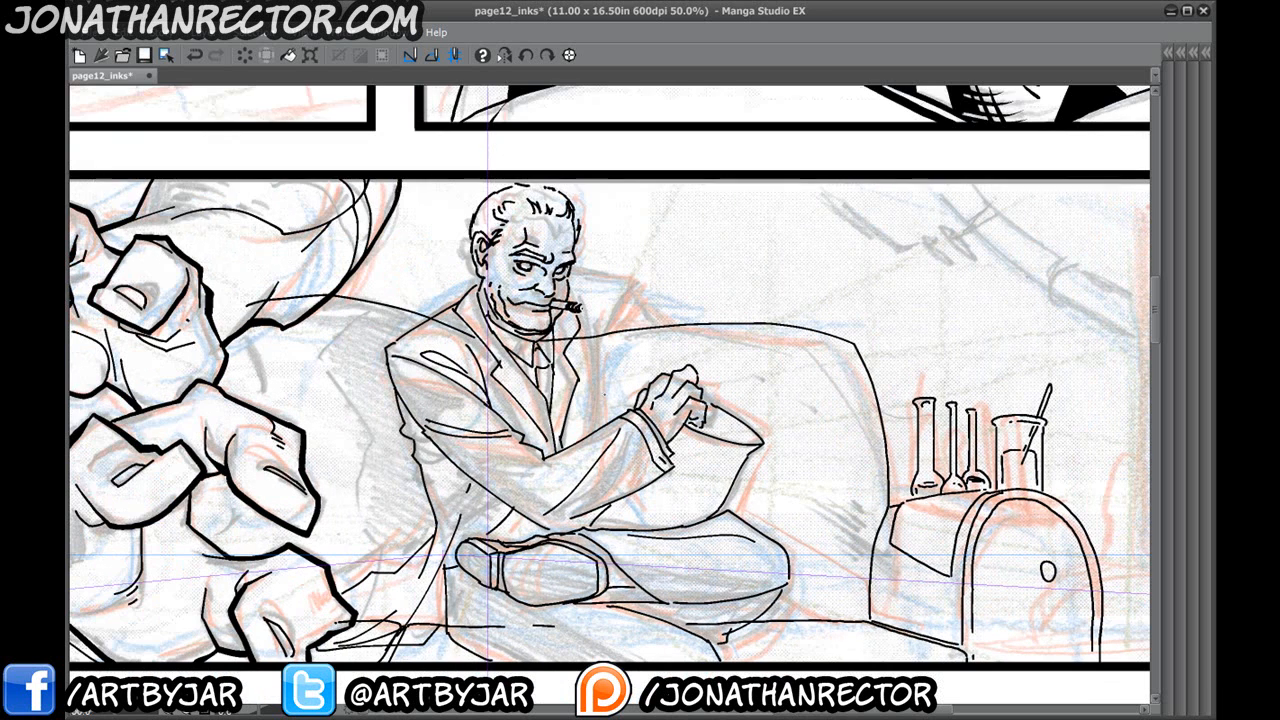
pyautogui.moveTo(600, 358); pyautogui.dragTo(603, 432)
pyautogui.moveTo(596, 290); pyautogui.dragTo(600, 360)
pyautogui.moveTo(572, 272)
pyautogui.mouseDown()
pyautogui.moveTo(616, 281)
pyautogui.moveTo(611, 332)
pyautogui.mouseUp()
pyautogui.moveTo(618, 282); pyautogui.dragTo(602, 366)
pyautogui.moveTo(617, 298)
pyautogui.mouseDown()
pyautogui.moveTo(602, 384)
pyautogui.moveTo(651, 301)
pyautogui.moveTo(686, 305)
pyautogui.moveTo(690, 321)
pyautogui.moveTo(604, 376)
pyautogui.mouseUp()
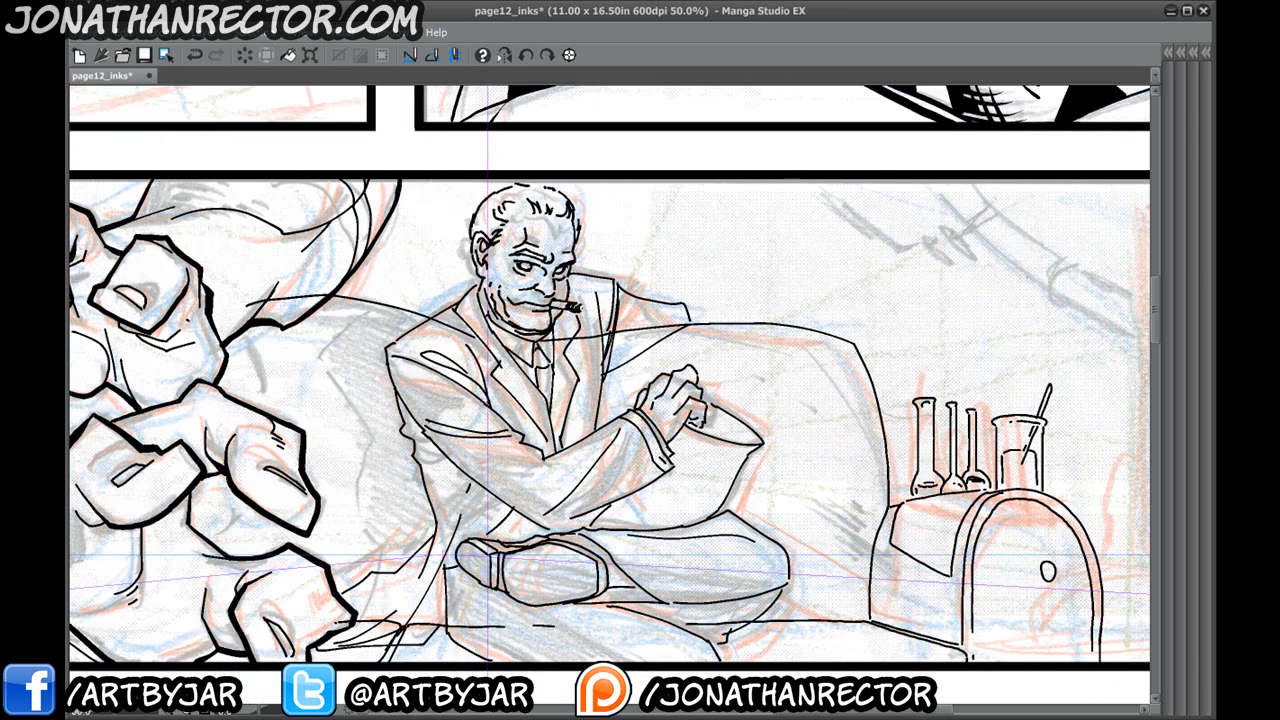
pyautogui.hotkey('ctrl', 'z')
pyautogui.moveTo(684, 303); pyautogui.dragTo(702, 320)
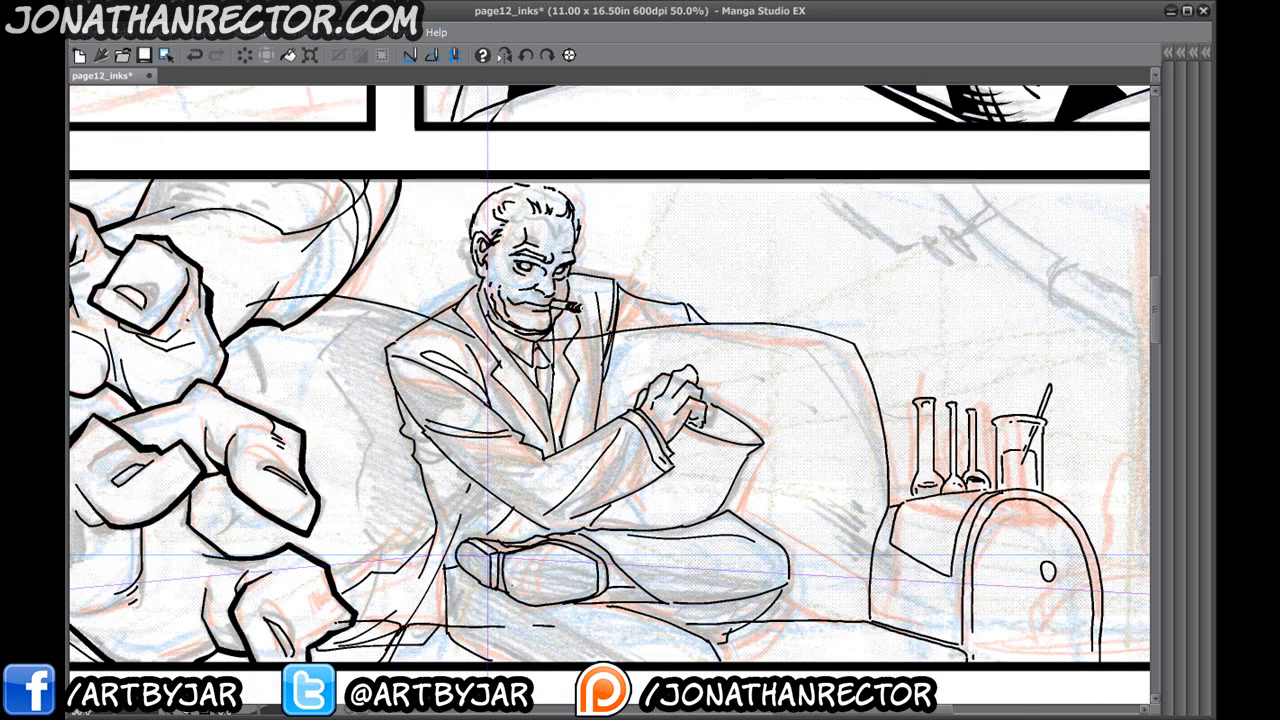
# Select the couch layer and erase the couch lines that cross the man's shoulders, jacket and legs.
pyautogui.press('Tab')
pyautogui.click(1157, 590)
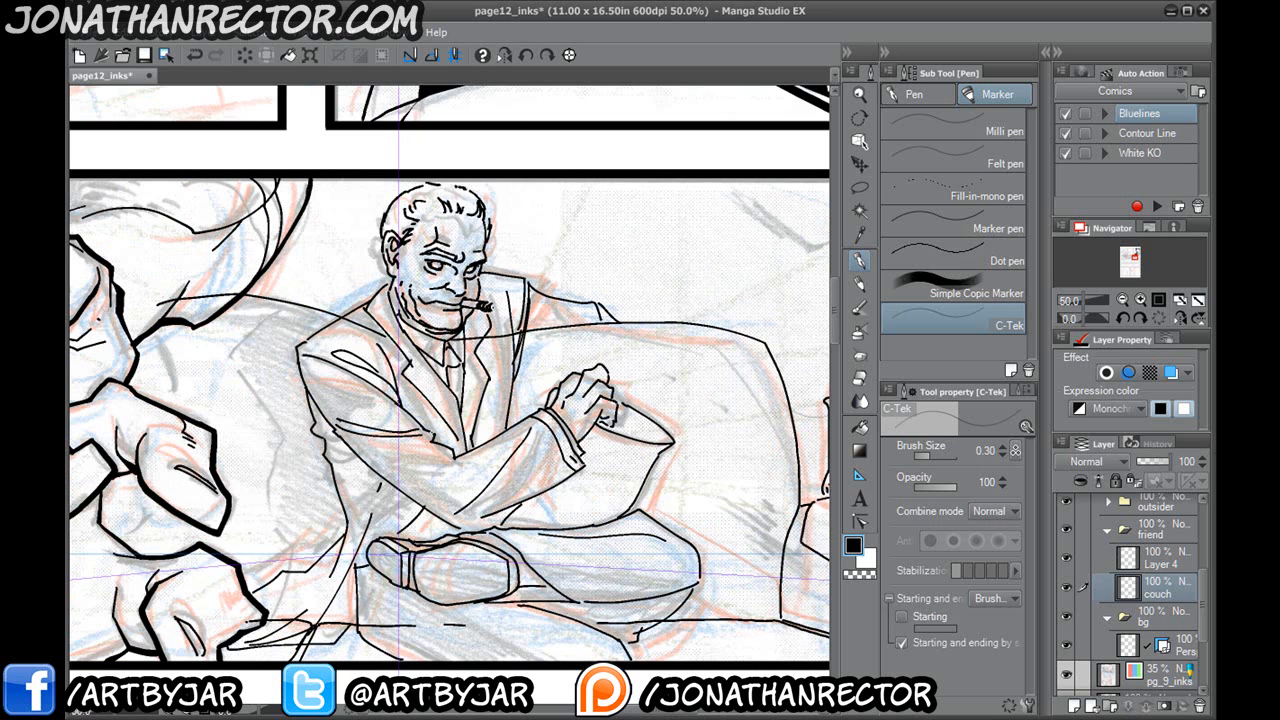
pyautogui.moveTo(382, 362); pyautogui.dragTo(370, 384)
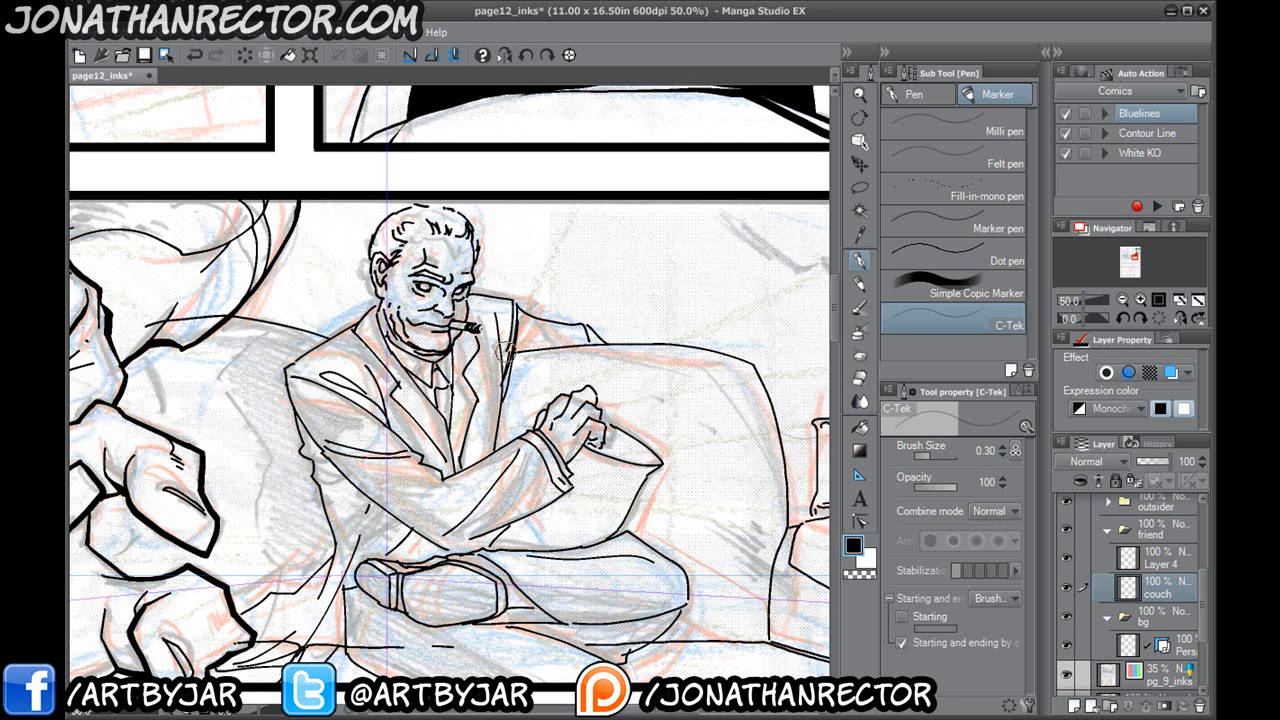
pyautogui.moveTo(305, 577); pyautogui.dragTo(320, 455)
pyautogui.hotkey('ctrl', 'z')
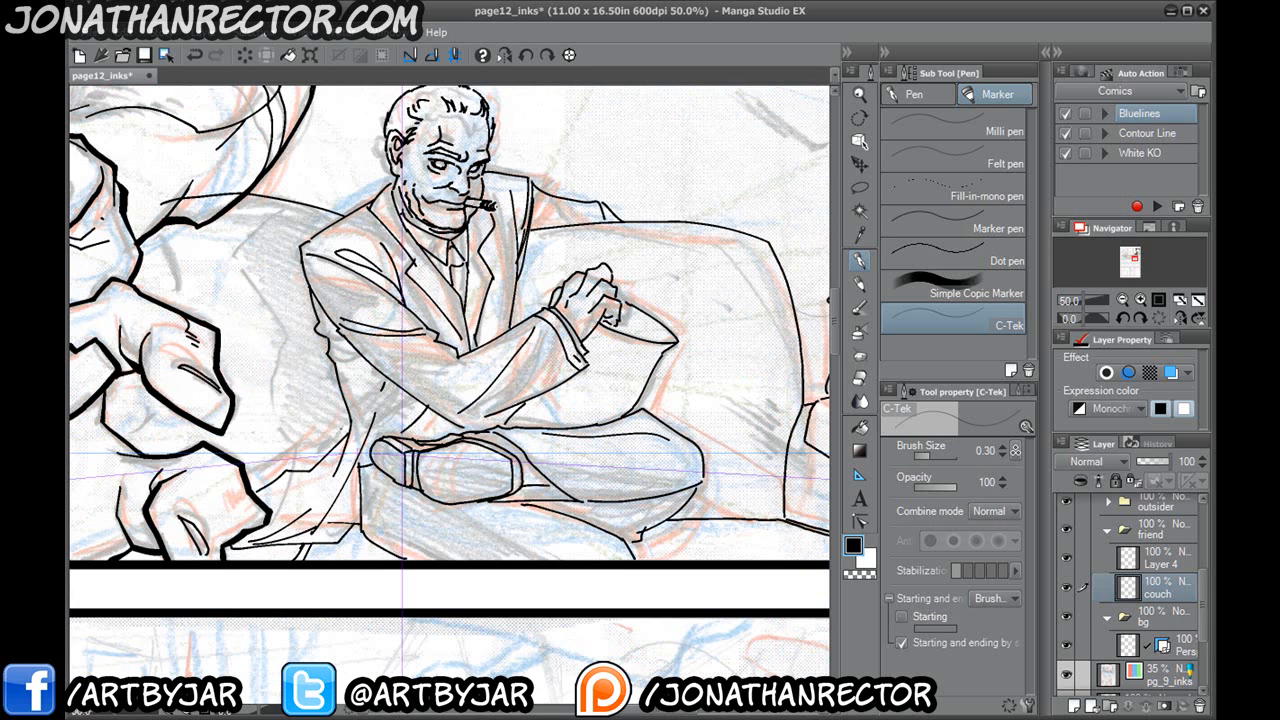
# Rename Layer 4 in the friend folder as jack.
pyautogui.moveTo(341, 430); pyautogui.dragTo(92, 418)
pyautogui.moveTo(593, 540); pyautogui.dragTo(416, 511)
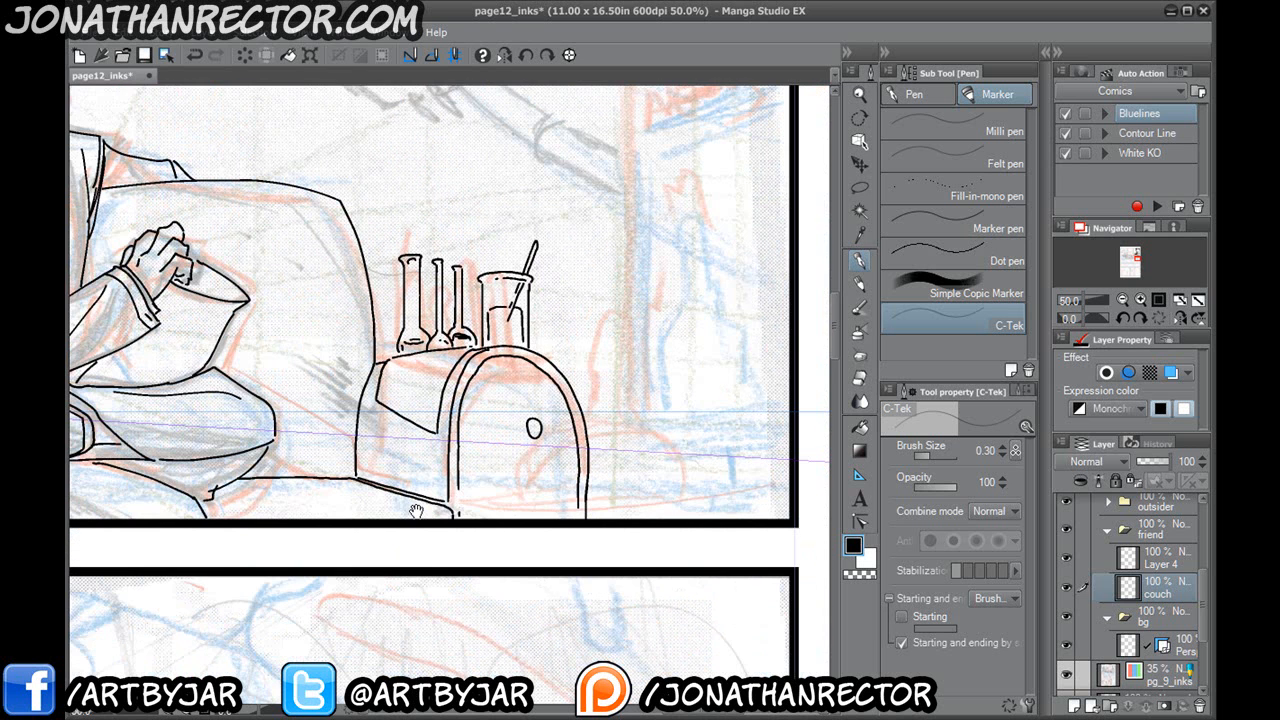
pyautogui.click(1147, 561)
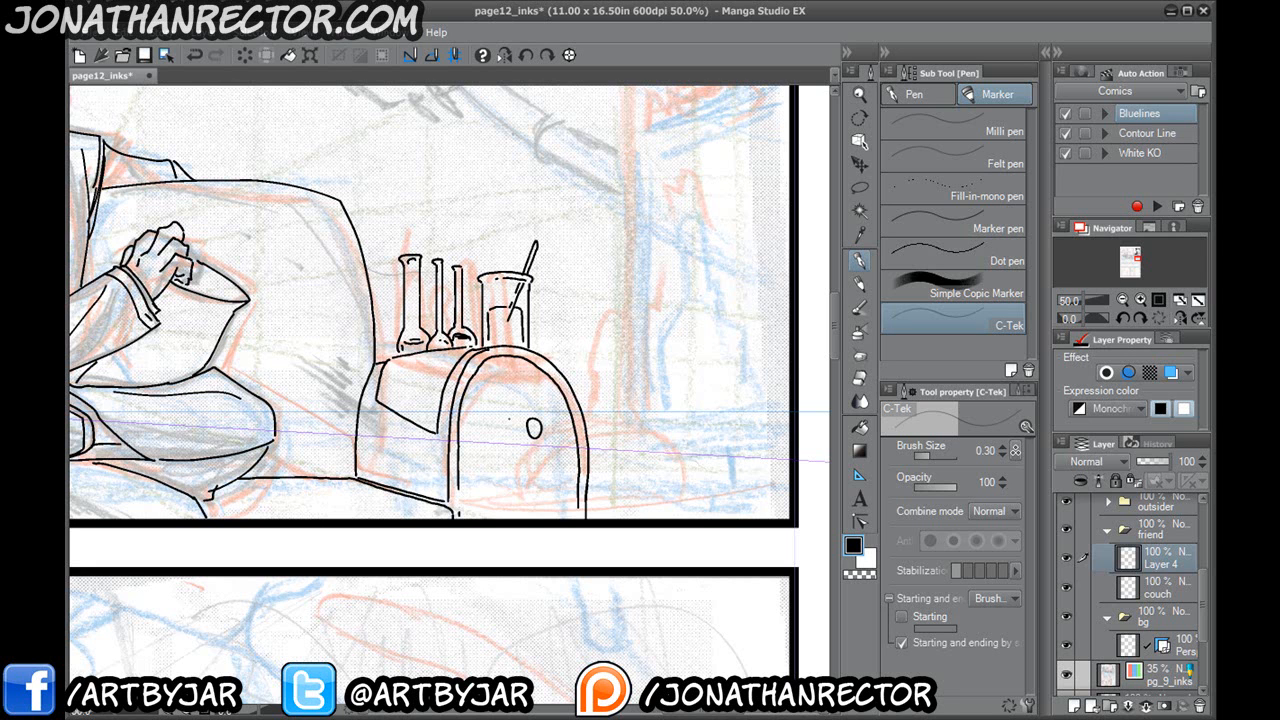
pyautogui.doubleClick(1168, 566)
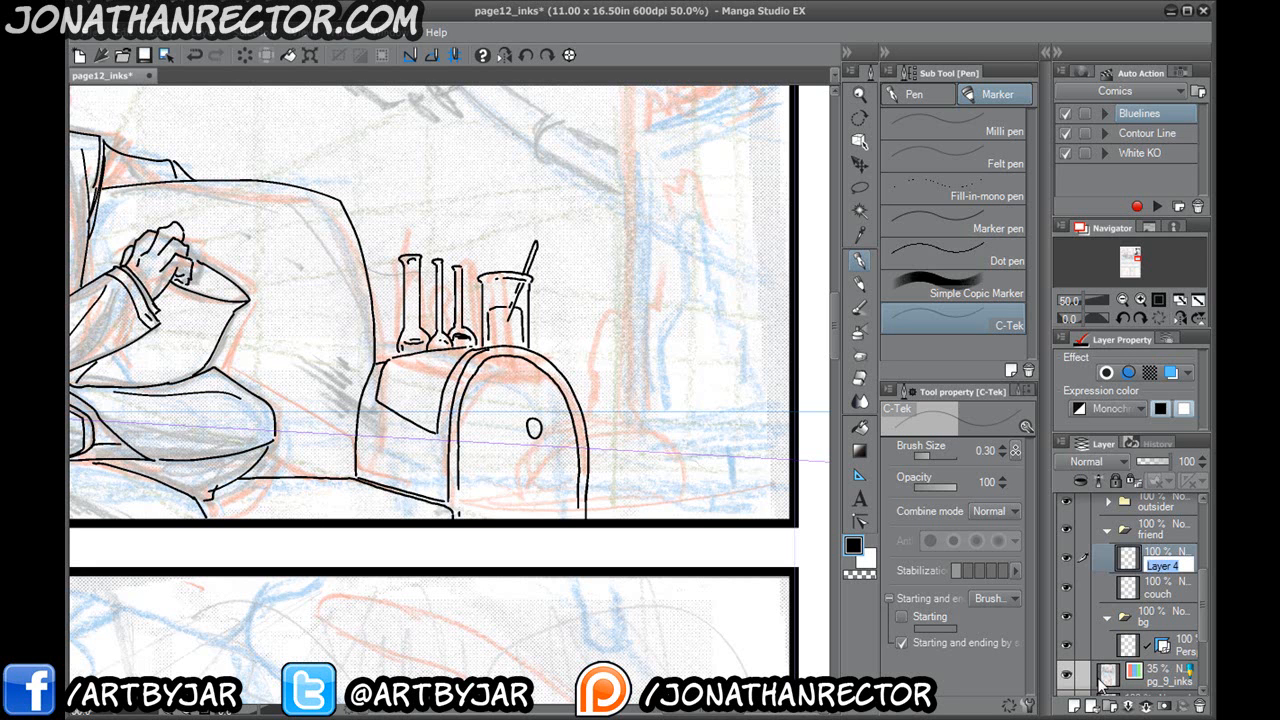
pyautogui.write('jack')
pyautogui.press('Return')
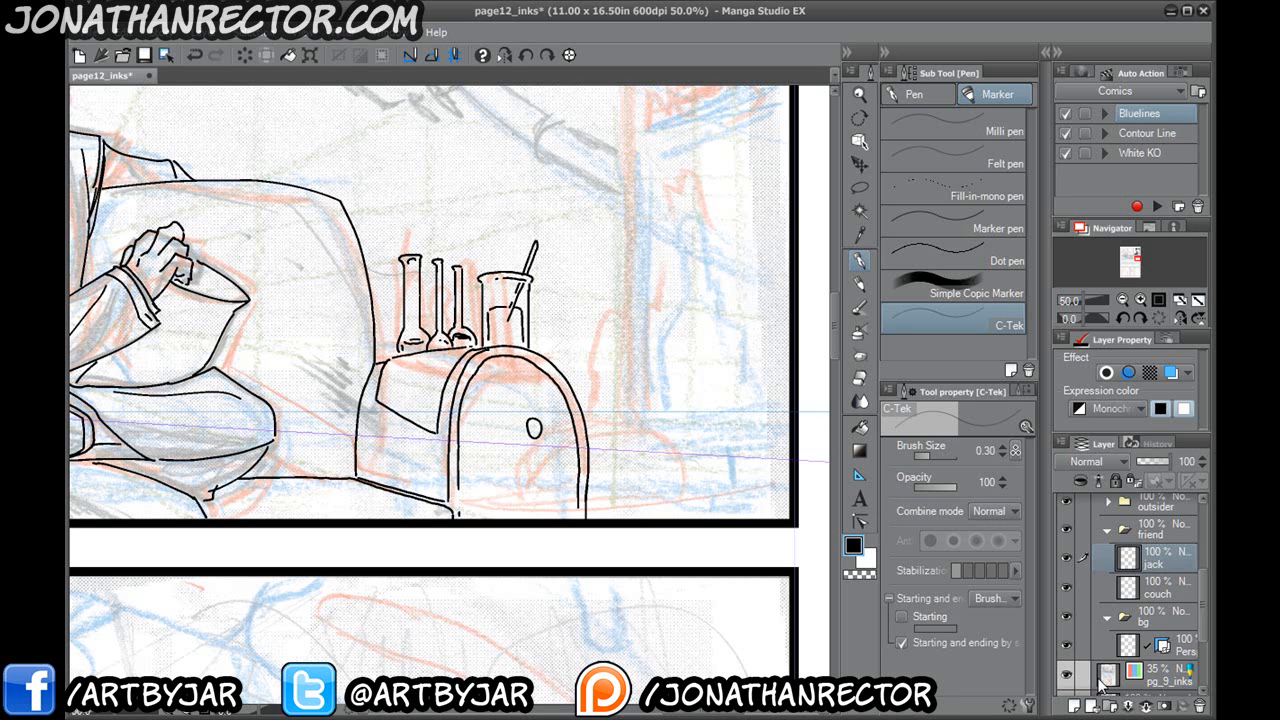
# Add a new raster layer above the jack layer and name it contour.
pyautogui.click(1074, 706)
pyautogui.doubleClick(1162, 566)
pyautogui.write('contour')
pyautogui.press('Return')
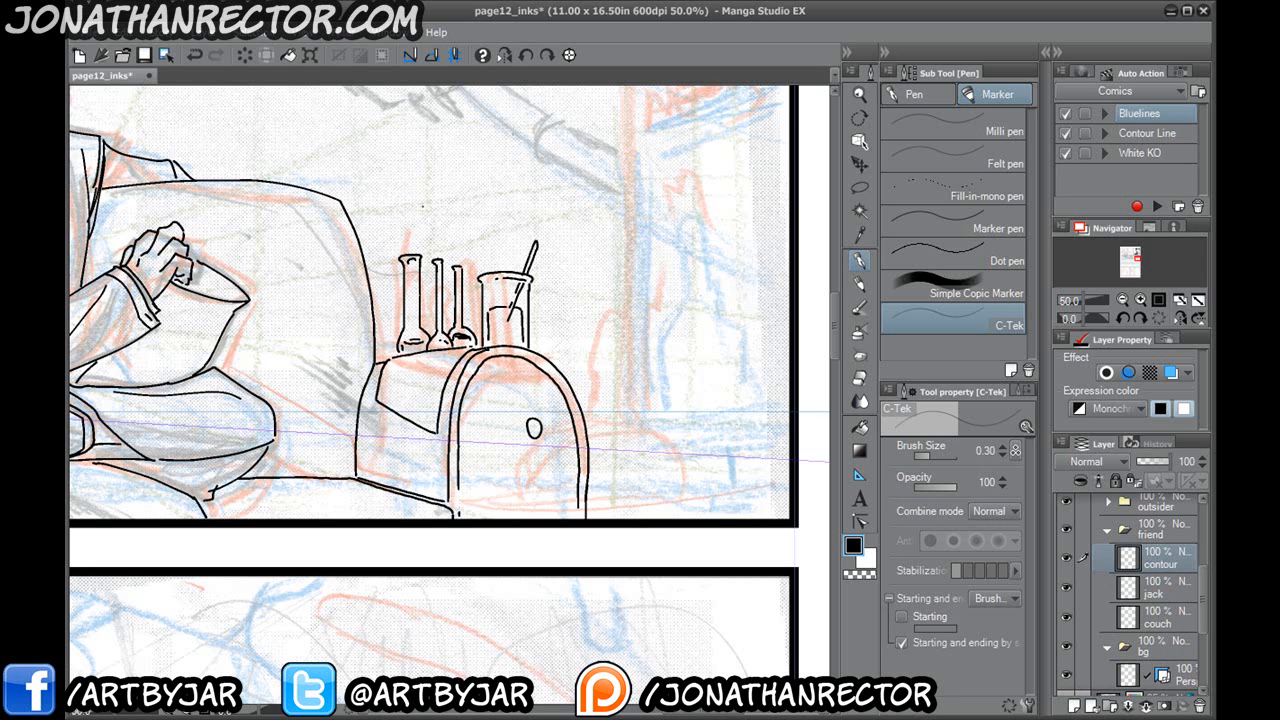
# With the Mapping pen, trace a thicker contour over the couch back and the outer edge of the couch's rounded arm.
pyautogui.click(912, 94)
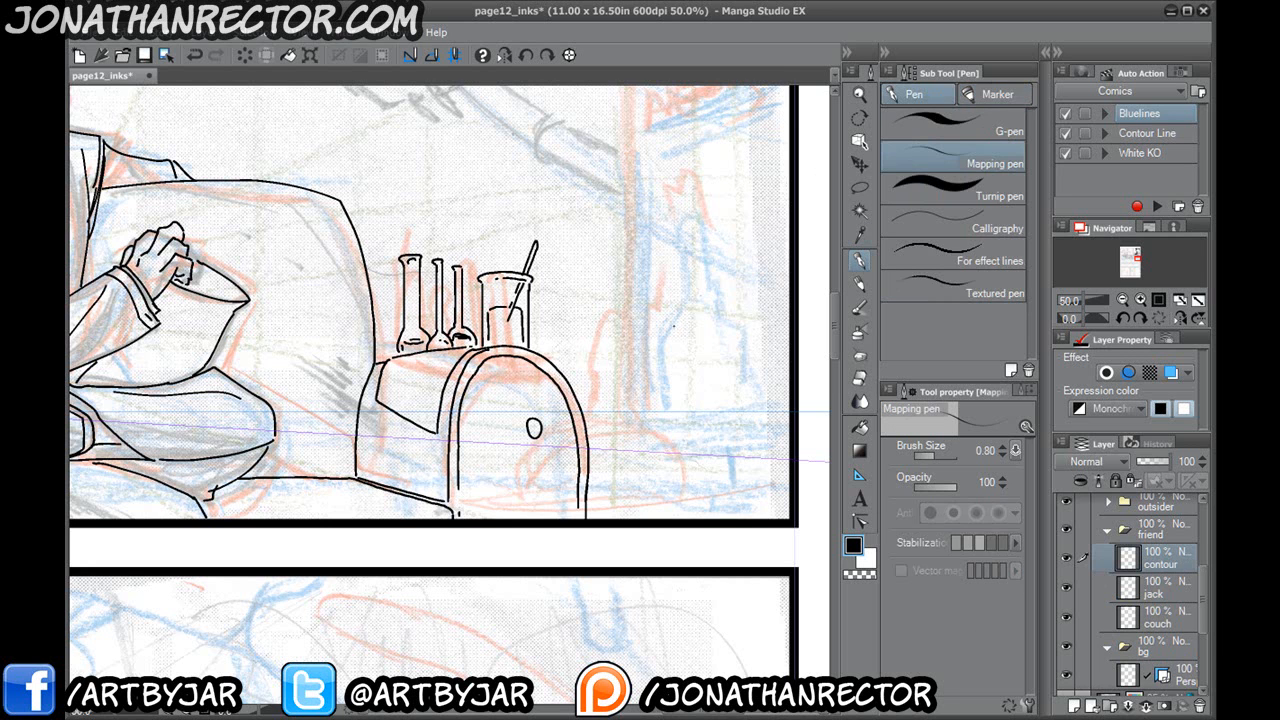
pyautogui.moveTo(131, 428); pyautogui.dragTo(587, 507)
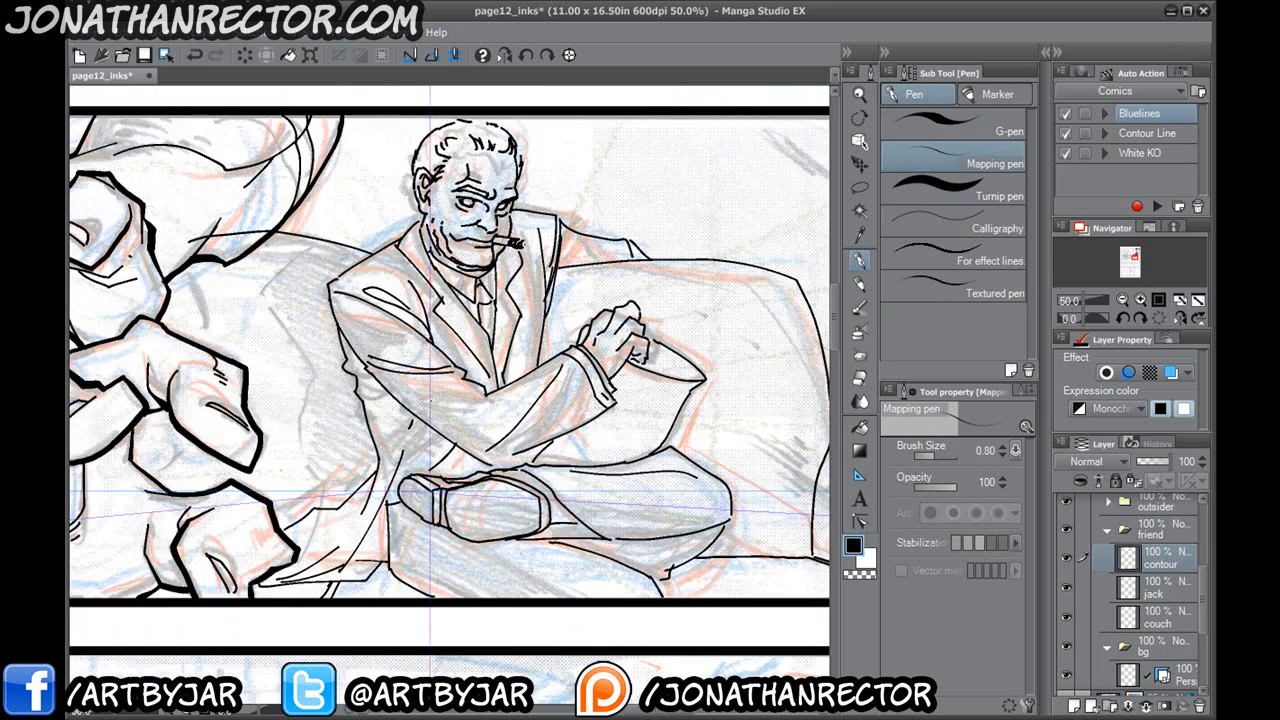
pyautogui.press('Tab')
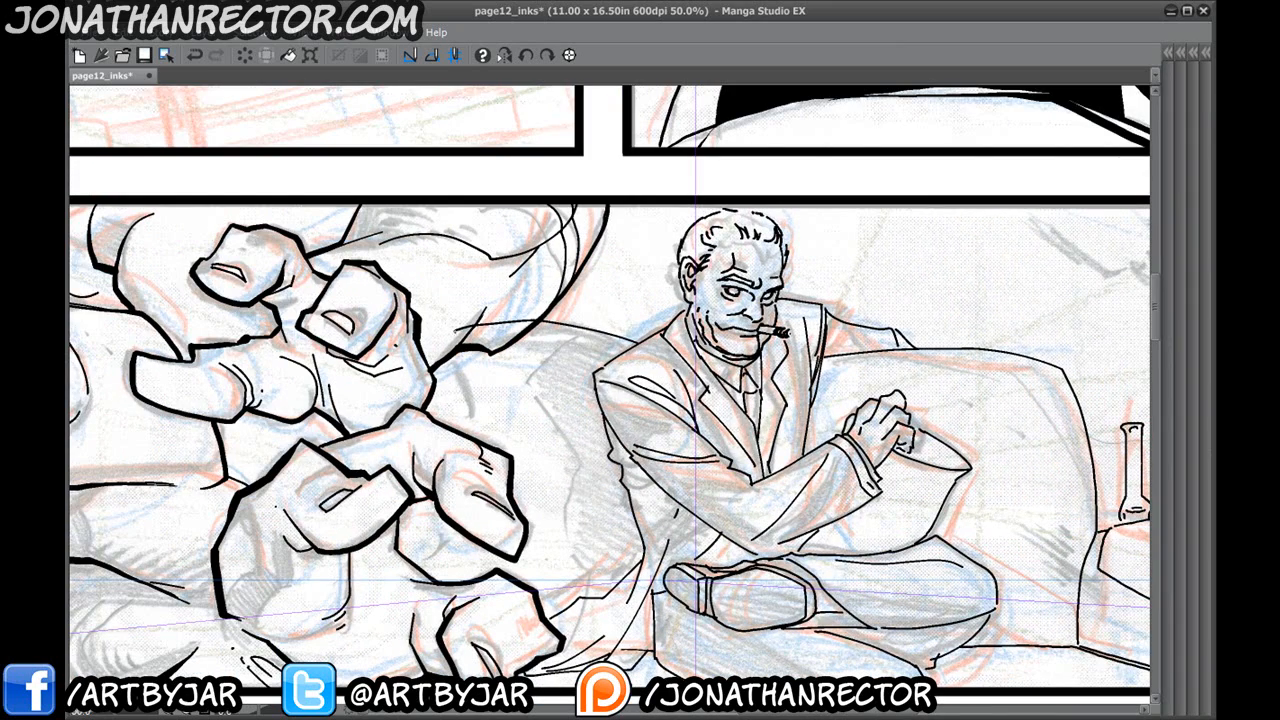
pyautogui.hotkey('ctrl', '+')
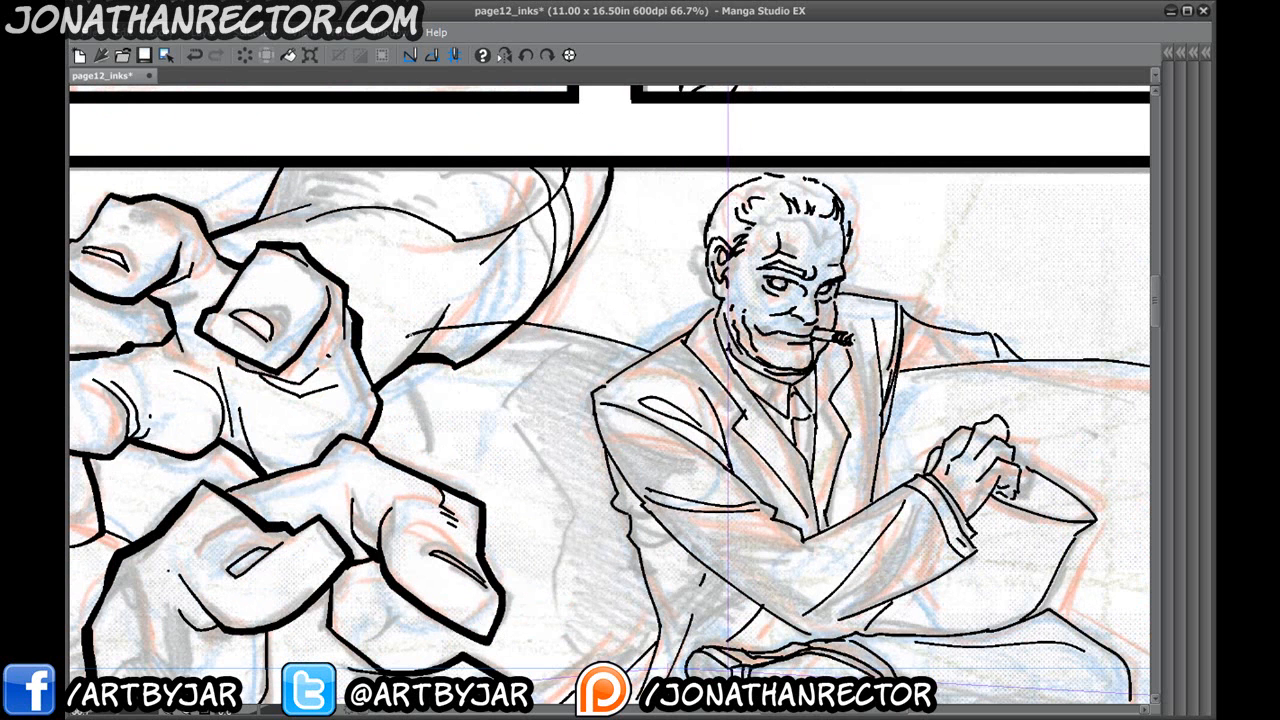
pyautogui.moveTo(416, 333)
pyautogui.mouseDown()
pyautogui.moveTo(512, 320)
pyautogui.moveTo(650, 352)
pyautogui.mouseUp()
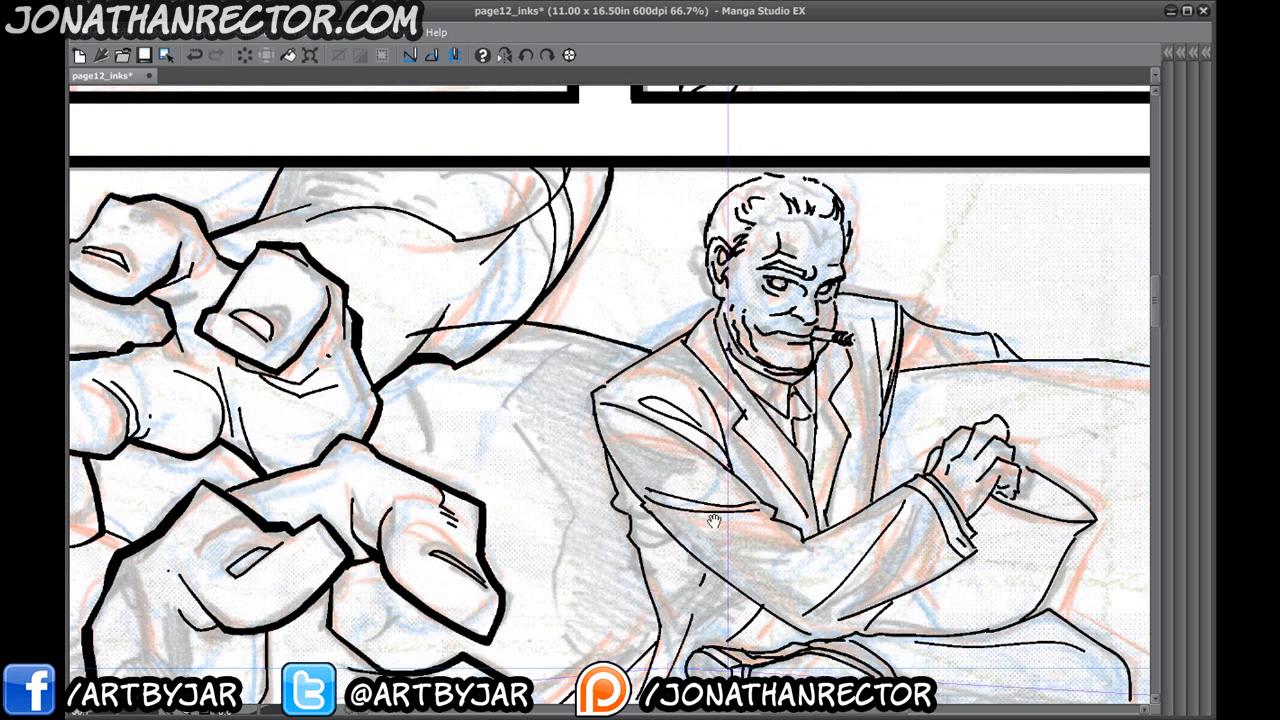
pyautogui.moveTo(869, 510); pyautogui.dragTo(329, 428)
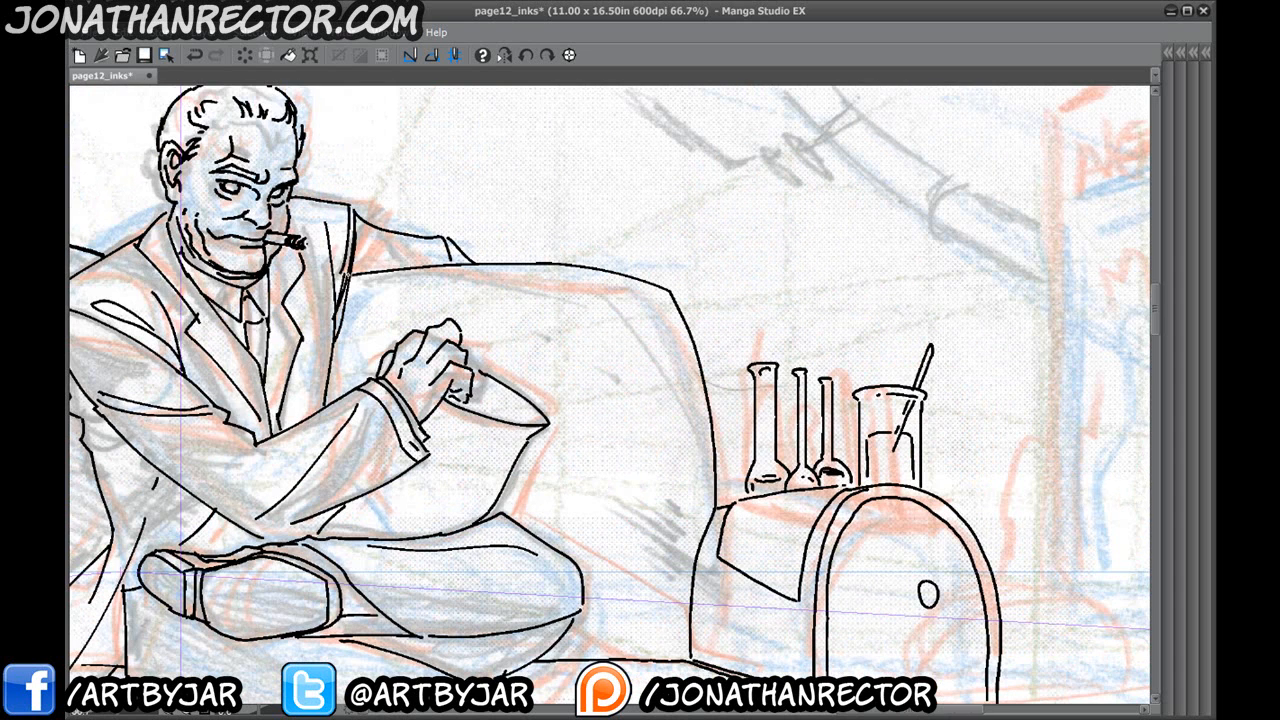
pyautogui.moveTo(356, 276)
pyautogui.mouseDown()
pyautogui.moveTo(536, 262)
pyautogui.moveTo(632, 272)
pyautogui.moveTo(669, 291)
pyautogui.mouseUp()
pyautogui.moveTo(634, 381); pyautogui.dragTo(565, 288)
pyautogui.moveTo(605, 205)
pyautogui.mouseDown()
pyautogui.moveTo(646, 418)
pyautogui.moveTo(678, 402)
pyautogui.mouseUp()
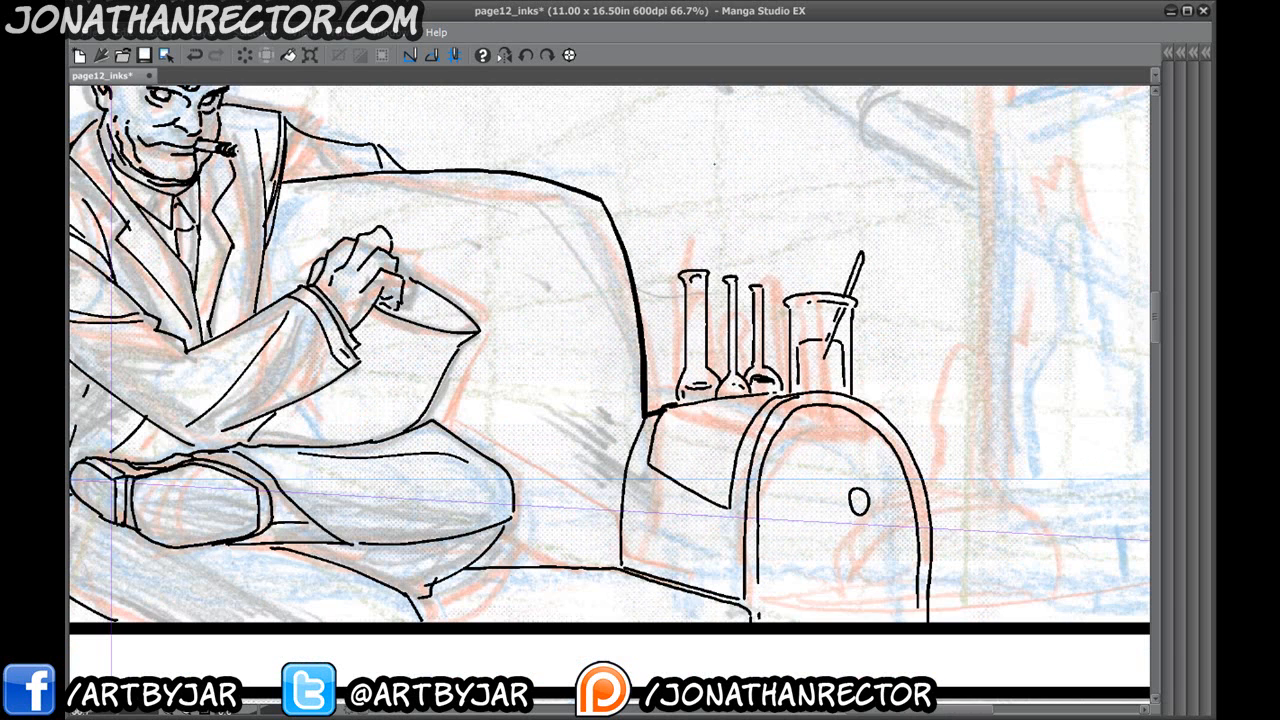
pyautogui.moveTo(655, 387)
pyautogui.mouseDown()
pyautogui.moveTo(464, 282)
pyautogui.moveTo(652, 290)
pyautogui.moveTo(686, 306)
pyautogui.moveTo(722, 352)
pyautogui.moveTo(740, 416)
pyautogui.moveTo(744, 516)
pyautogui.mouseUp()
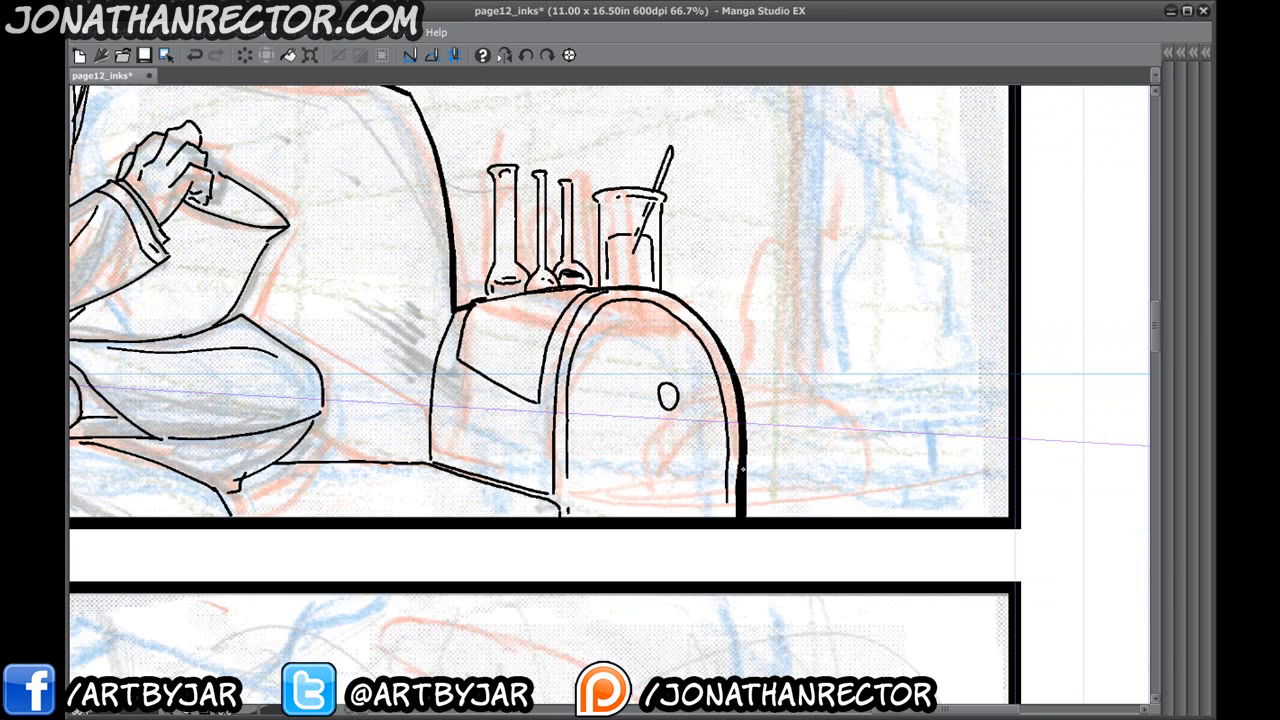
# Trace a heavier contour over the man's head, near shoulder and the outer edge of his sleeve.
pyautogui.moveTo(292, 459); pyautogui.dragTo(772, 519)
pyautogui.moveTo(336, 96); pyautogui.dragTo(559, 260)
pyautogui.moveTo(595, 188); pyautogui.dragTo(607, 241)
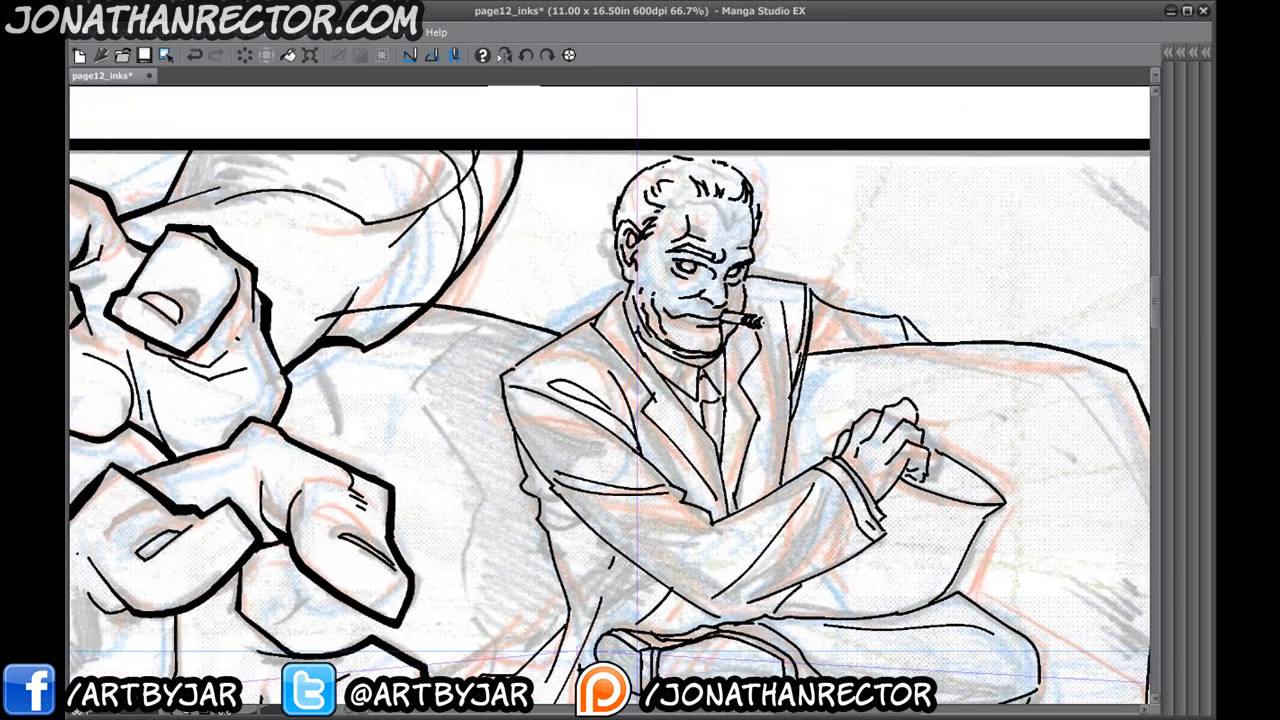
pyautogui.moveTo(672, 162)
pyautogui.mouseDown()
pyautogui.moveTo(704, 153)
pyautogui.moveTo(741, 165)
pyautogui.moveTo(760, 217)
pyautogui.mouseUp()
pyautogui.moveTo(615, 243)
pyautogui.mouseDown()
pyautogui.moveTo(625, 295)
pyautogui.moveTo(725, 221)
pyautogui.moveTo(598, 296)
pyautogui.moveTo(650, 408)
pyautogui.moveTo(822, 540)
pyautogui.mouseUp()
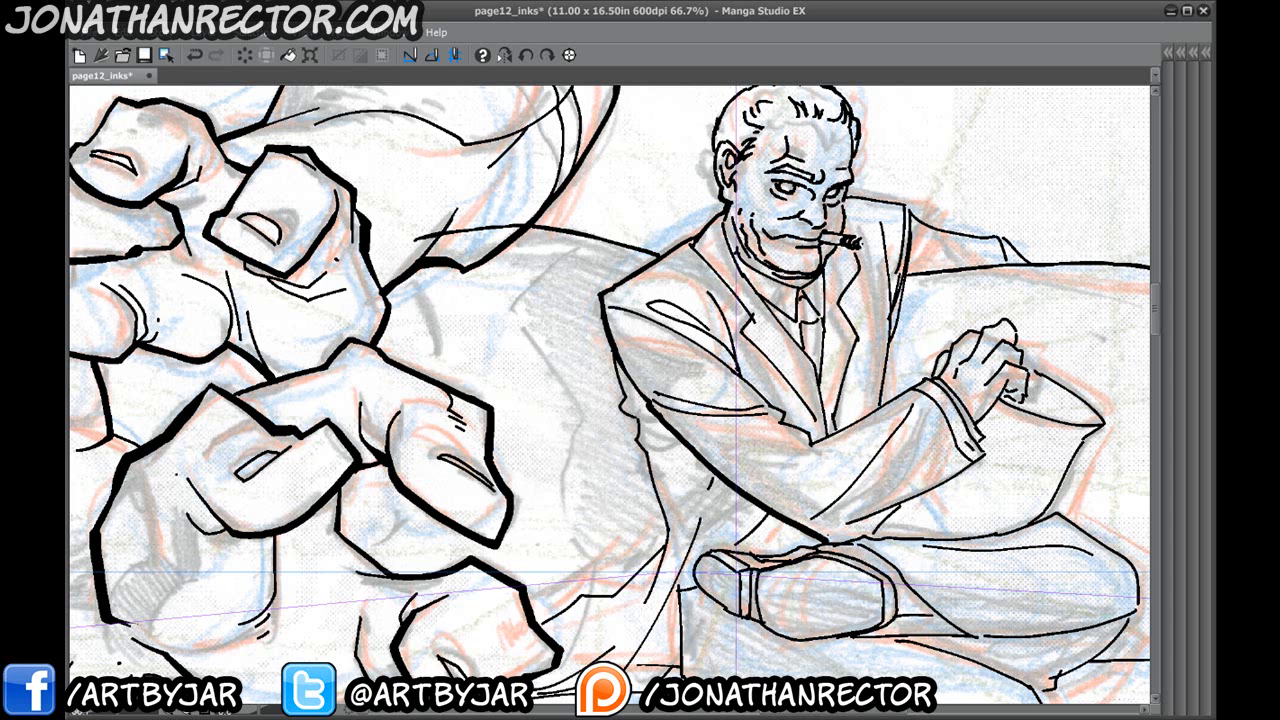
# Continue the heavy contour down the back edge of the man's jacket to the coat tail beside the giant fingers.
pyautogui.scroll(-3, 644, 447)
pyautogui.moveTo(630, 272); pyautogui.dragTo(674, 450)
pyautogui.moveTo(607, 504)
pyautogui.mouseDown()
pyautogui.moveTo(728, 370)
pyautogui.moveTo(697, 332)
pyautogui.moveTo(746, 322)
pyautogui.moveTo(788, 280)
pyautogui.mouseUp()
pyautogui.moveTo(733, 380); pyautogui.dragTo(594, 377)
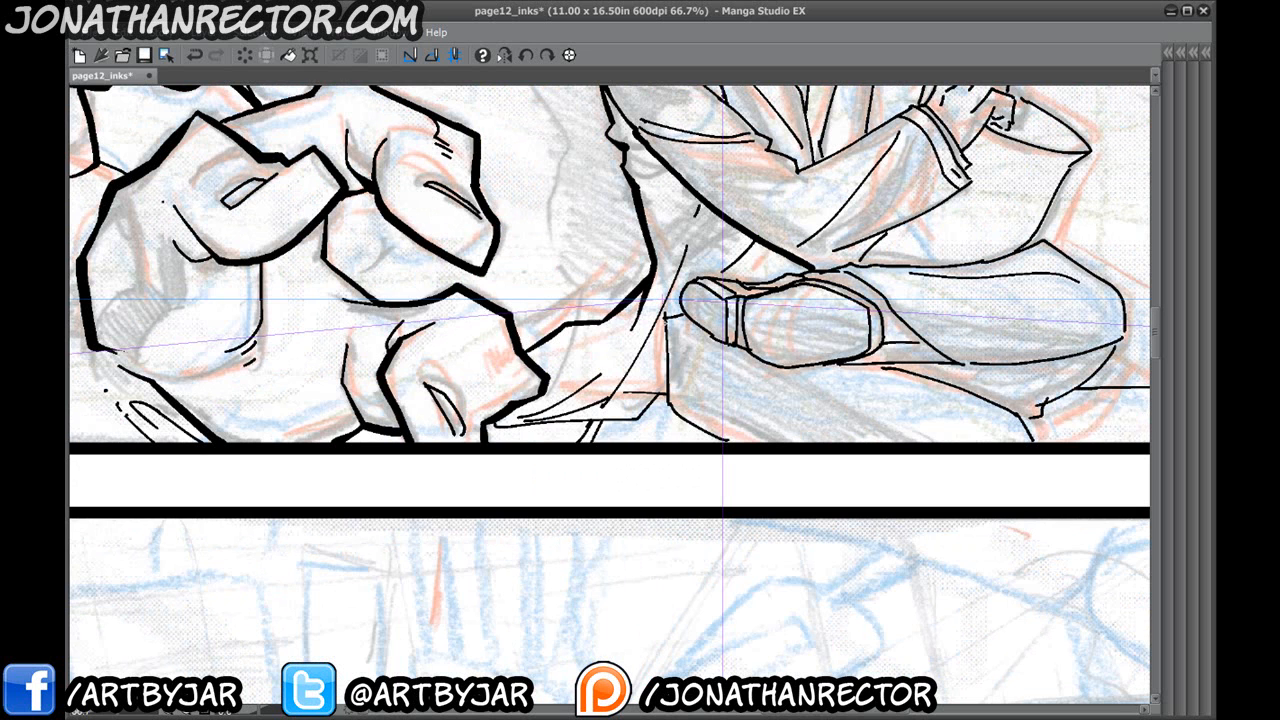
# Trace the heavy contour around the man's shoe sole and along the lower leg to the panel border.
pyautogui.moveTo(686, 314); pyautogui.dragTo(628, 378)
pyautogui.moveTo(665, 332)
pyautogui.mouseDown()
pyautogui.moveTo(665, 404)
pyautogui.moveTo(728, 442)
pyautogui.mouseUp()
pyautogui.moveTo(701, 343)
pyautogui.mouseDown()
pyautogui.moveTo(511, 418)
pyautogui.moveTo(588, 441)
pyautogui.moveTo(660, 434)
pyautogui.moveTo(690, 422)
pyautogui.moveTo(694, 384)
pyautogui.moveTo(628, 356)
pyautogui.moveTo(508, 352)
pyautogui.moveTo(493, 384)
pyautogui.mouseUp()
pyautogui.moveTo(640, 441)
pyautogui.mouseDown()
pyautogui.moveTo(820, 484)
pyautogui.moveTo(848, 517)
pyautogui.mouseUp()
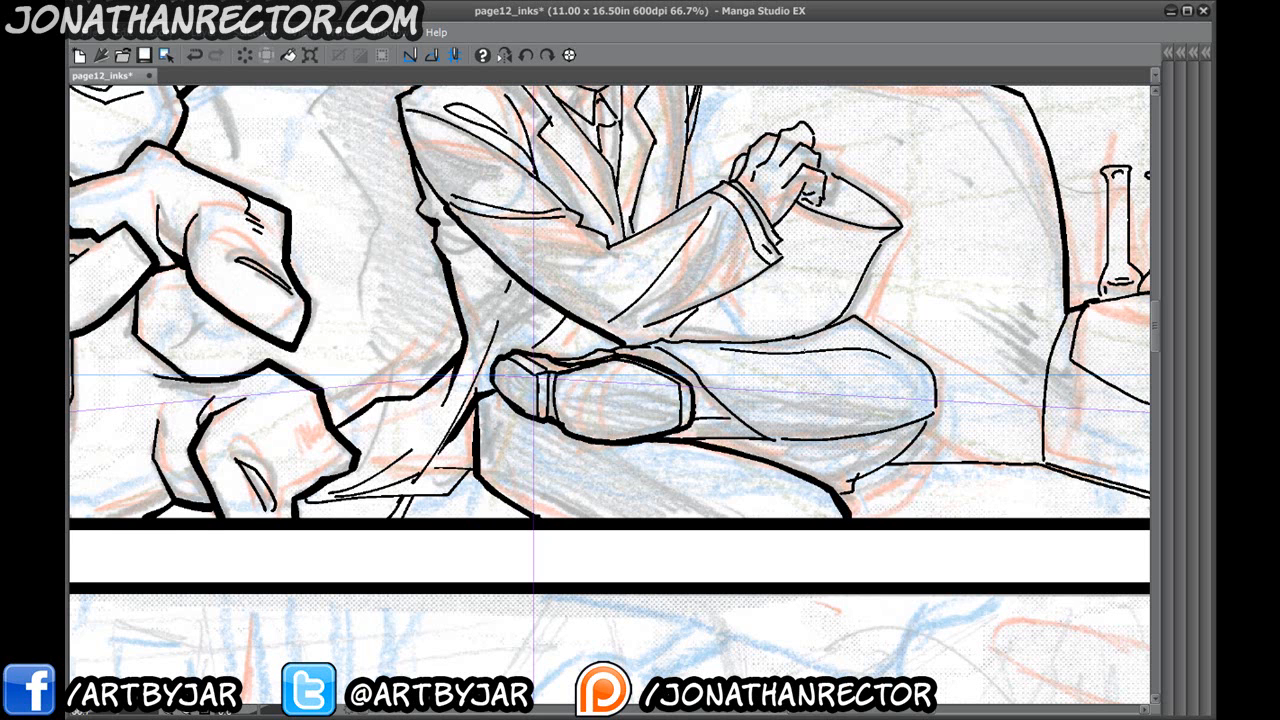
pyautogui.moveTo(603, 386); pyautogui.dragTo(475, 398)
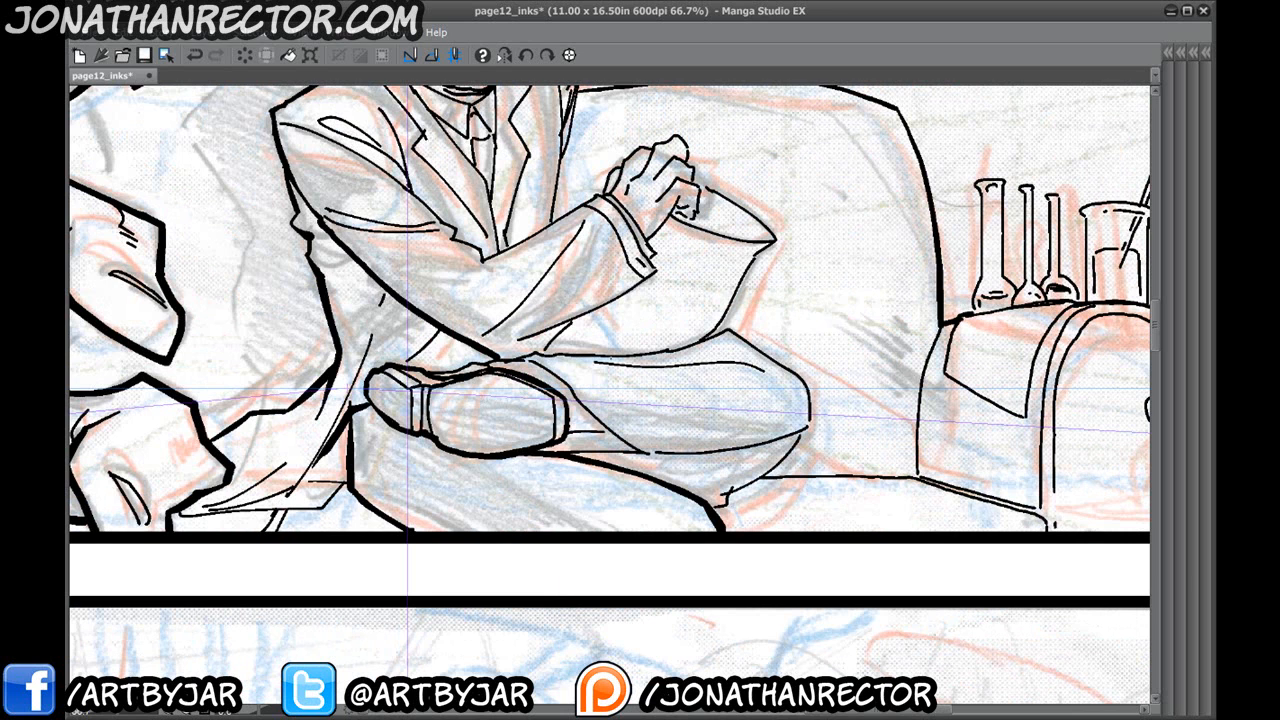
# Trace the heavy contour along the man's bent knee, hanging sleeve, forearm, clasped hands, far shoulder and the arm behind the couch.
pyautogui.moveTo(672, 351)
pyautogui.mouseDown()
pyautogui.moveTo(712, 339)
pyautogui.moveTo(760, 350)
pyautogui.moveTo(810, 420)
pyautogui.moveTo(714, 511)
pyautogui.mouseUp()
pyautogui.moveTo(616, 450)
pyautogui.mouseDown()
pyautogui.moveTo(790, 437)
pyautogui.moveTo(546, 450)
pyautogui.mouseUp()
pyautogui.hotkey('ctrl', 'z')
pyautogui.moveTo(521, 97); pyautogui.dragTo(569, 366)
pyautogui.moveTo(506, 397)
pyautogui.mouseDown()
pyautogui.moveTo(620, 334)
pyautogui.moveTo(652, 292)
pyautogui.moveTo(708, 292)
pyautogui.moveTo(720, 324)
pyautogui.moveTo(776, 358)
pyautogui.moveTo(784, 392)
pyautogui.moveTo(728, 477)
pyautogui.mouseUp()
pyautogui.scroll(3, 610, 394)
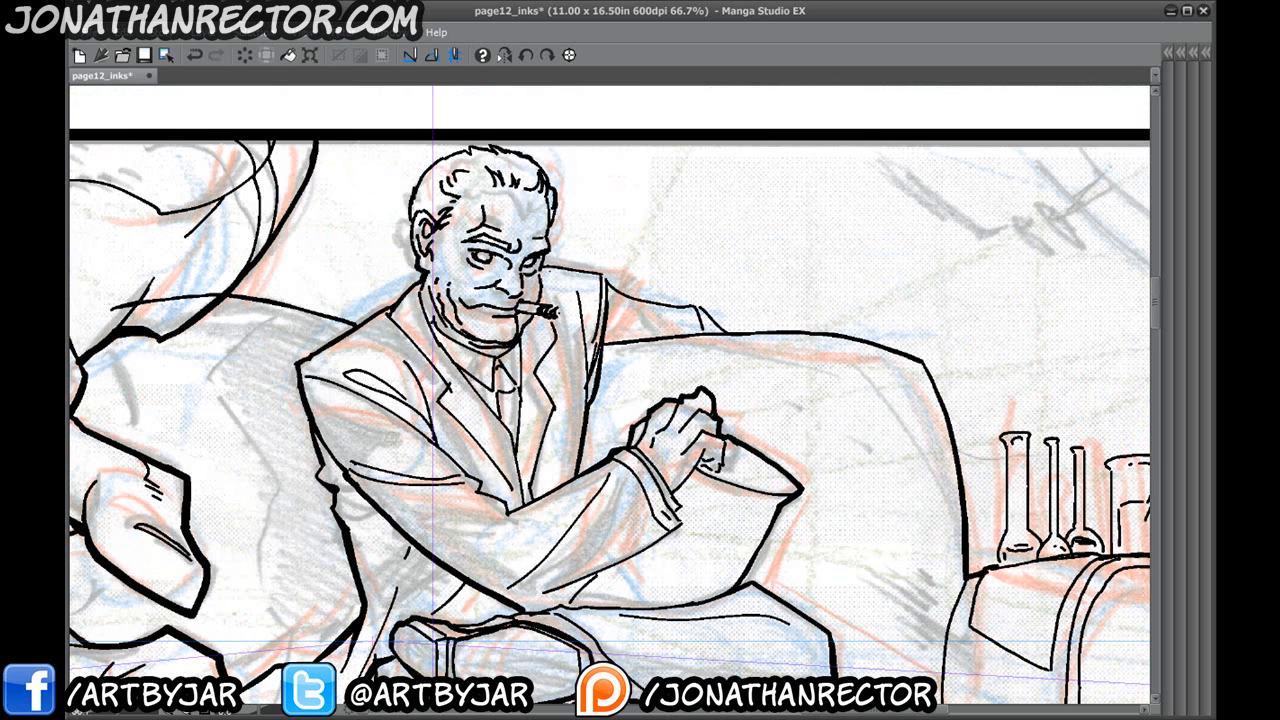
pyautogui.moveTo(546, 268); pyautogui.dragTo(728, 332)
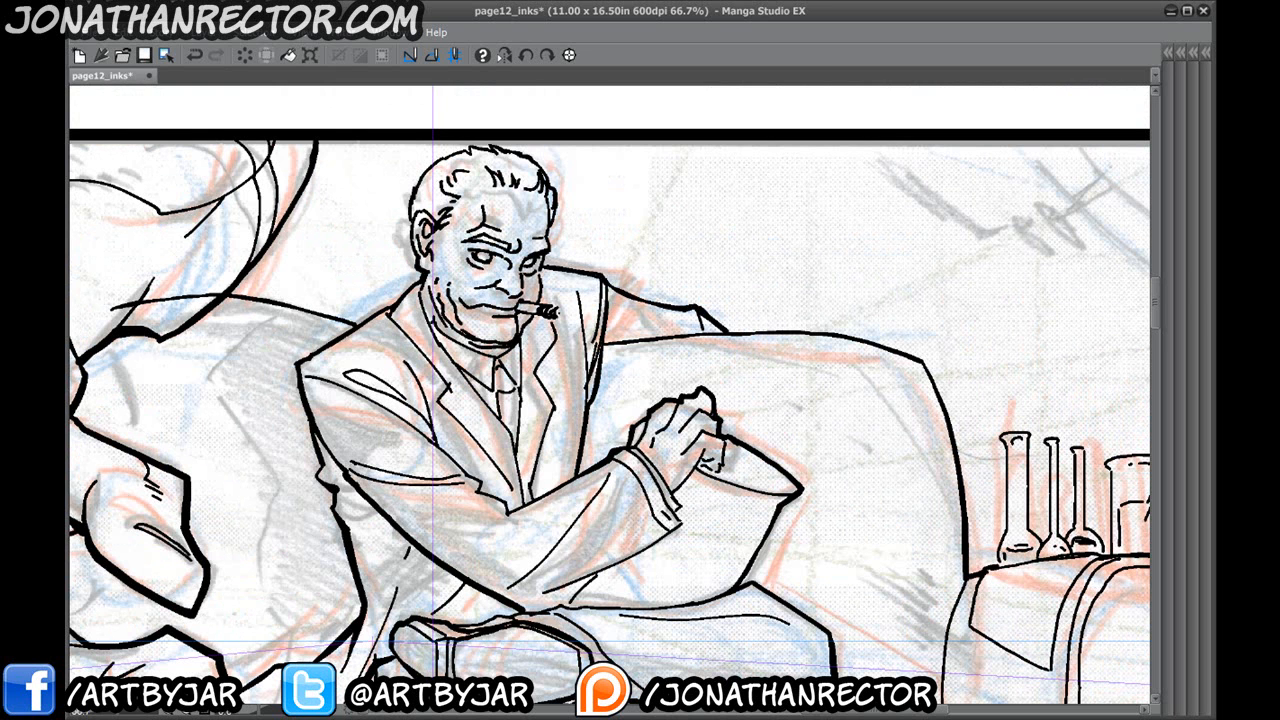
# With the C-Tek marker, close the couch group's outline with a curve across the giant hand and a straight line along the panel's lower edge.
pyautogui.hotkey('ctrl', '-')
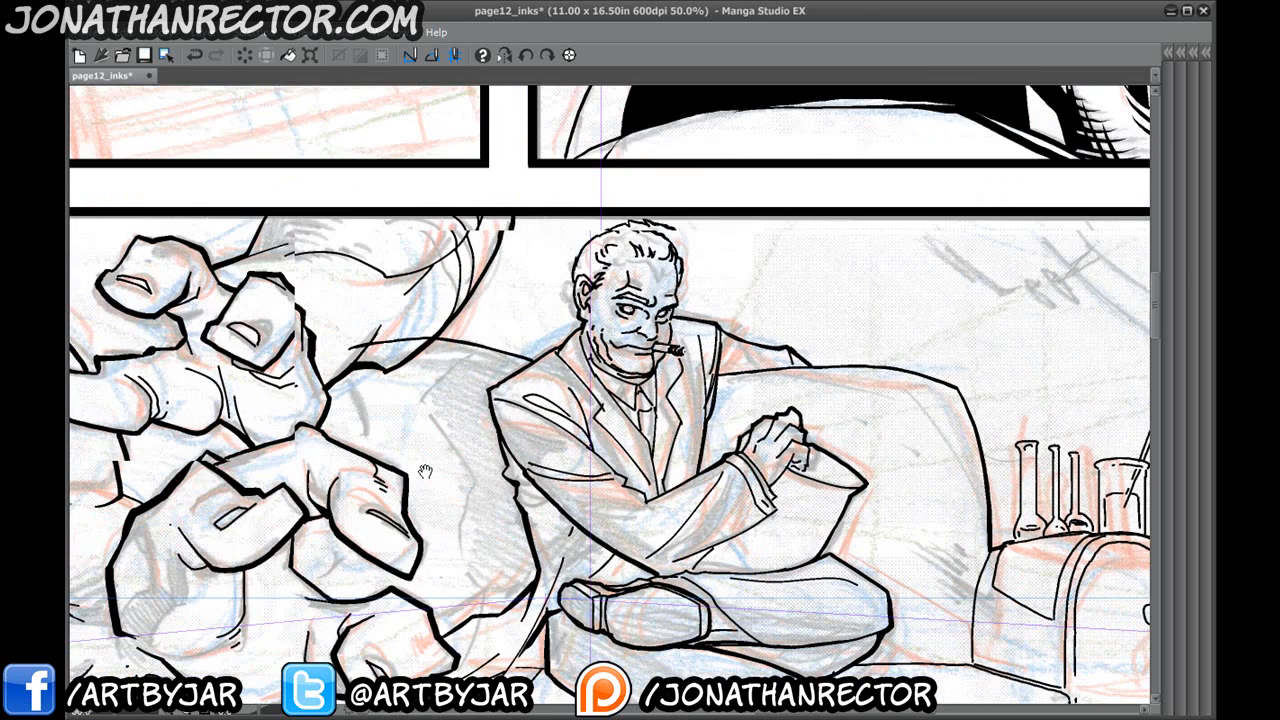
pyautogui.moveTo(428, 480); pyautogui.dragTo(682, 391)
pyautogui.press('Tab')
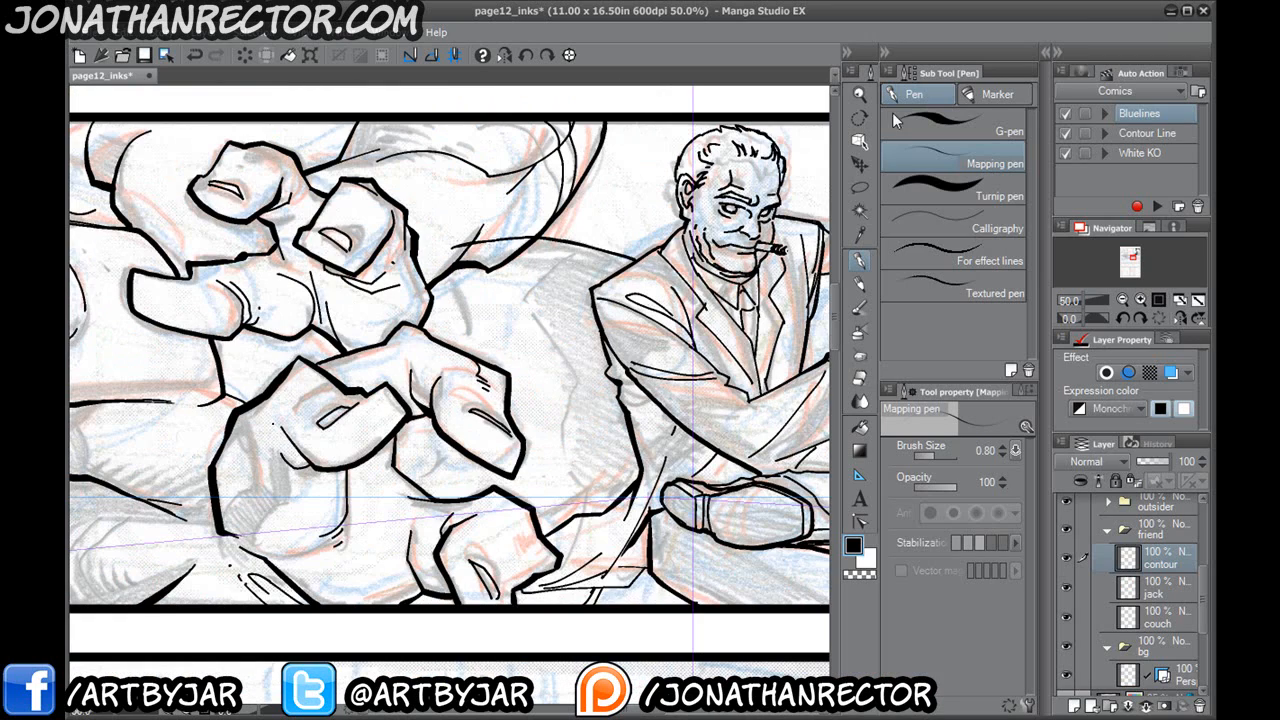
pyautogui.click(976, 97)
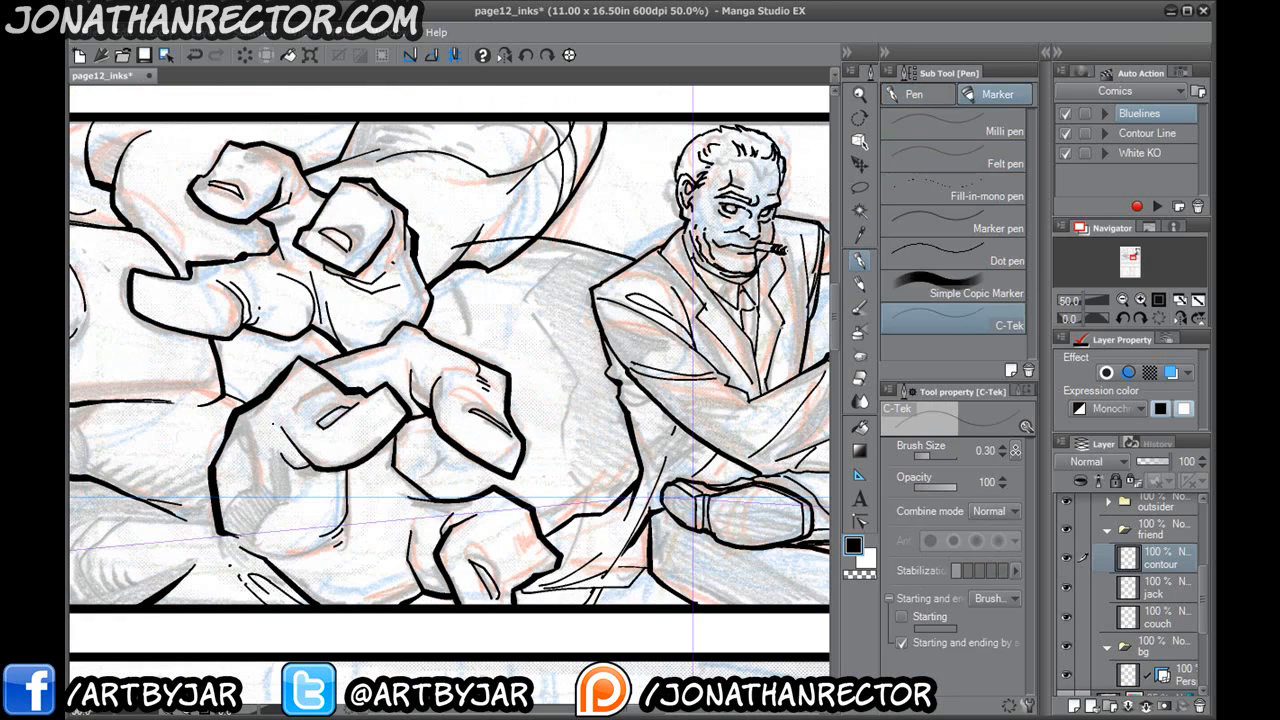
pyautogui.press('Tab')
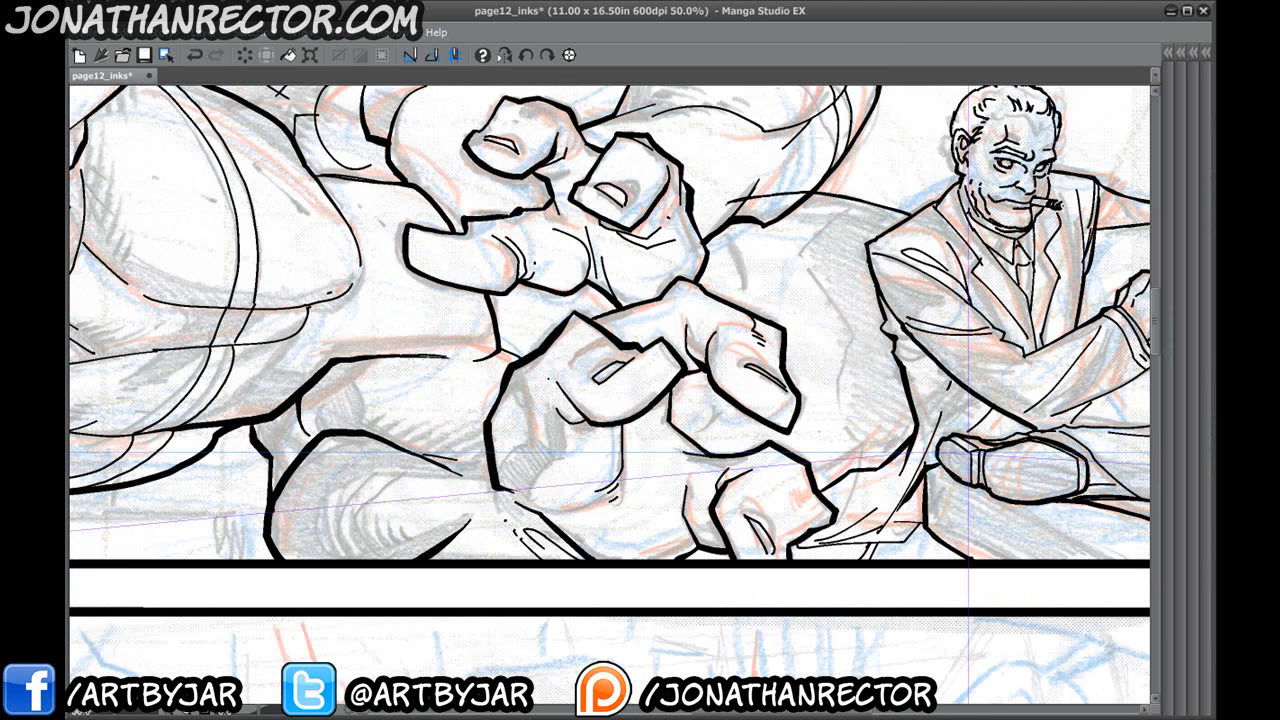
pyautogui.moveTo(689, 219)
pyautogui.mouseDown()
pyautogui.moveTo(590, 372)
pyautogui.moveTo(587, 456)
pyautogui.moveTo(626, 546)
pyautogui.moveTo(662, 571)
pyautogui.moveTo(237, 524)
pyautogui.mouseUp()
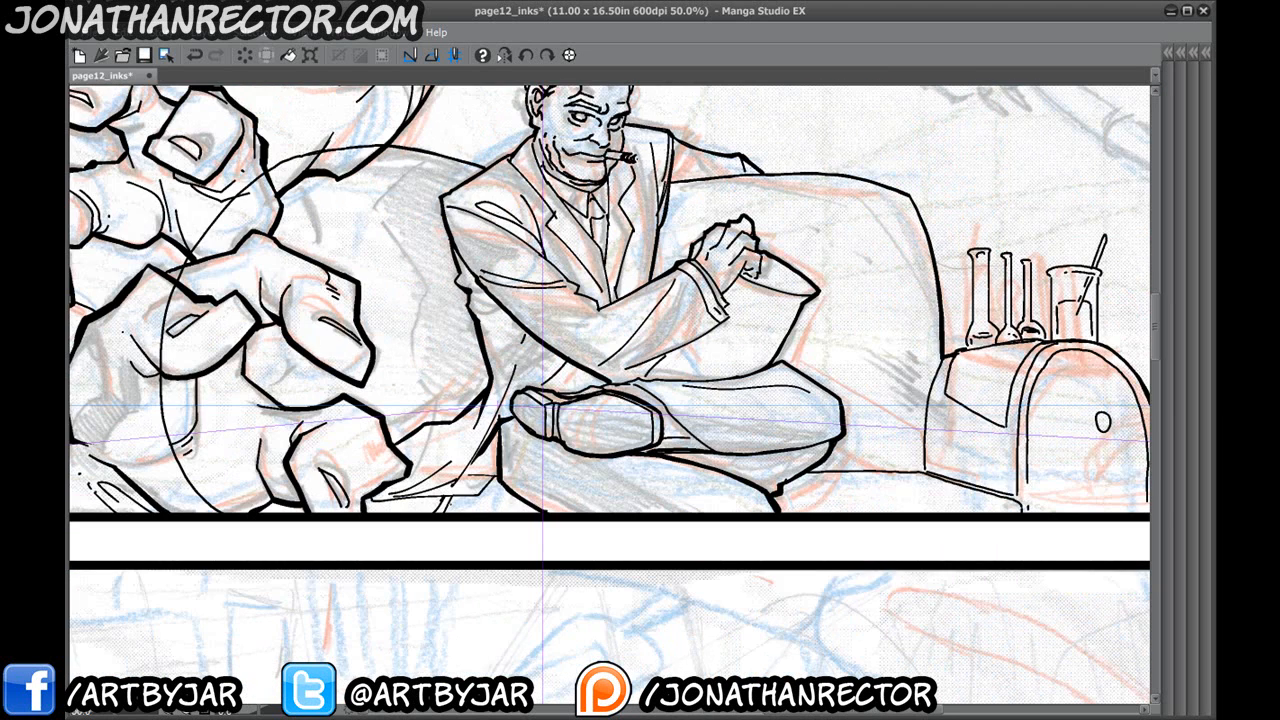
pyautogui.moveTo(609, 538); pyautogui.dragTo(257, 538)
pyautogui.keyDown('shift'); pyautogui.click(804, 511); pyautogui.keyUp('shift')
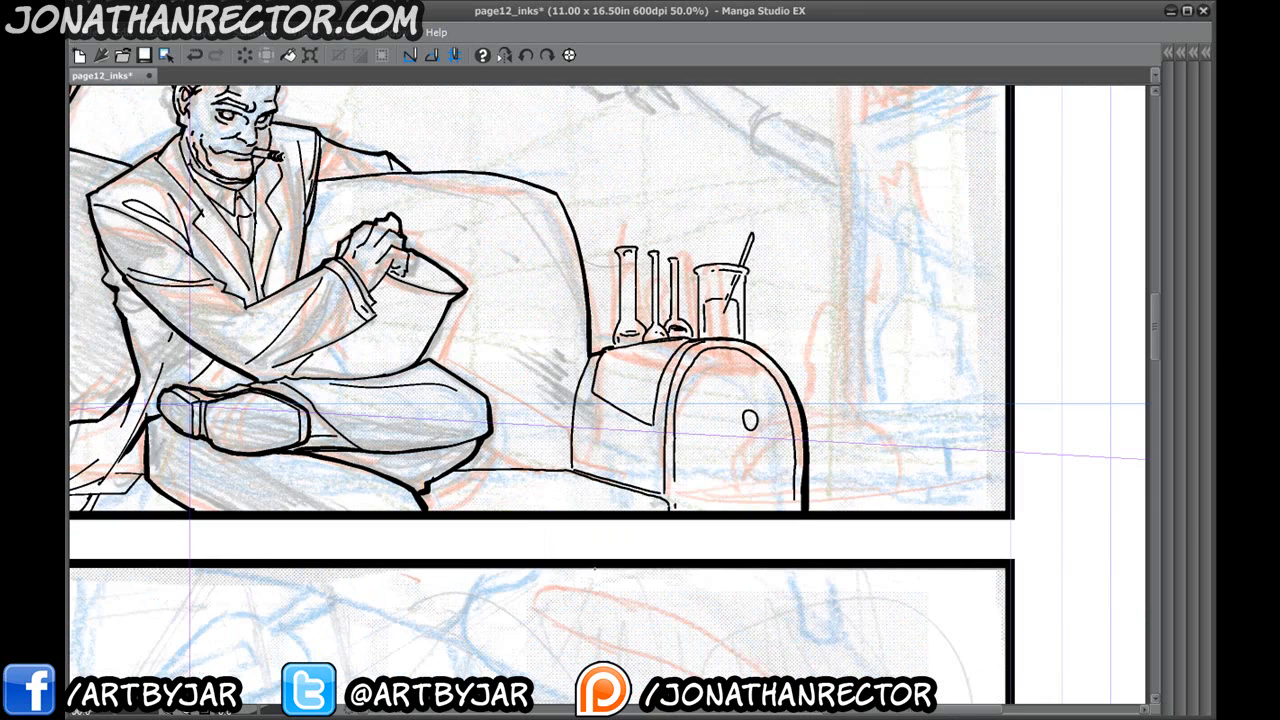
# Hide the Panel Ruler Layer.
pyautogui.moveTo(226, 584); pyautogui.dragTo(586, 571)
pyautogui.press('Tab')
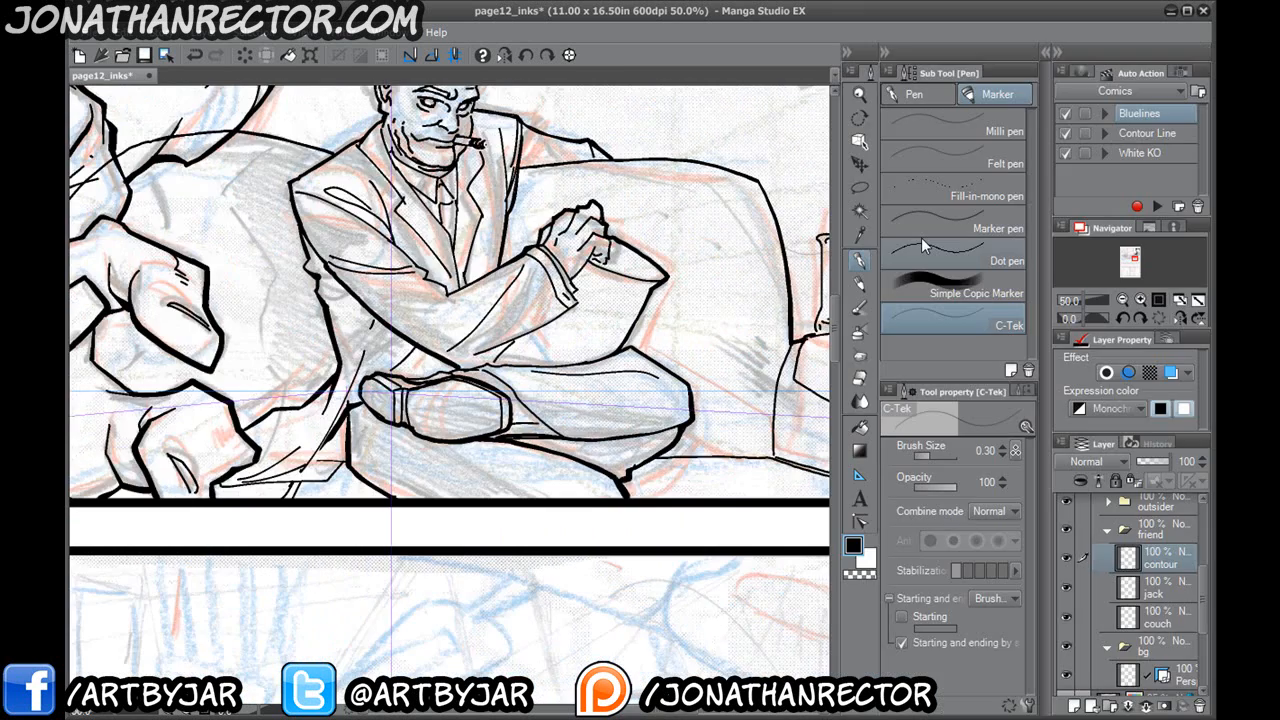
pyautogui.scroll(3, 1079, 495)
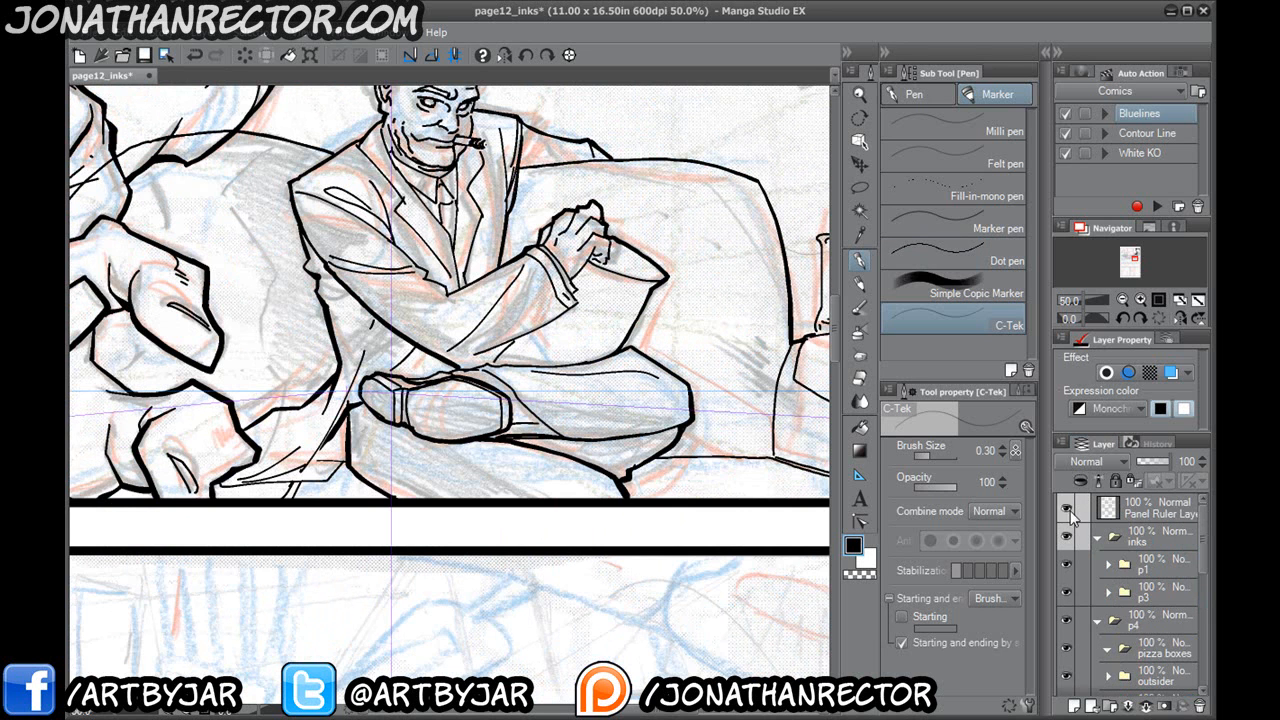
pyautogui.click(1067, 510)
pyautogui.scroll(-1, 202, 487)
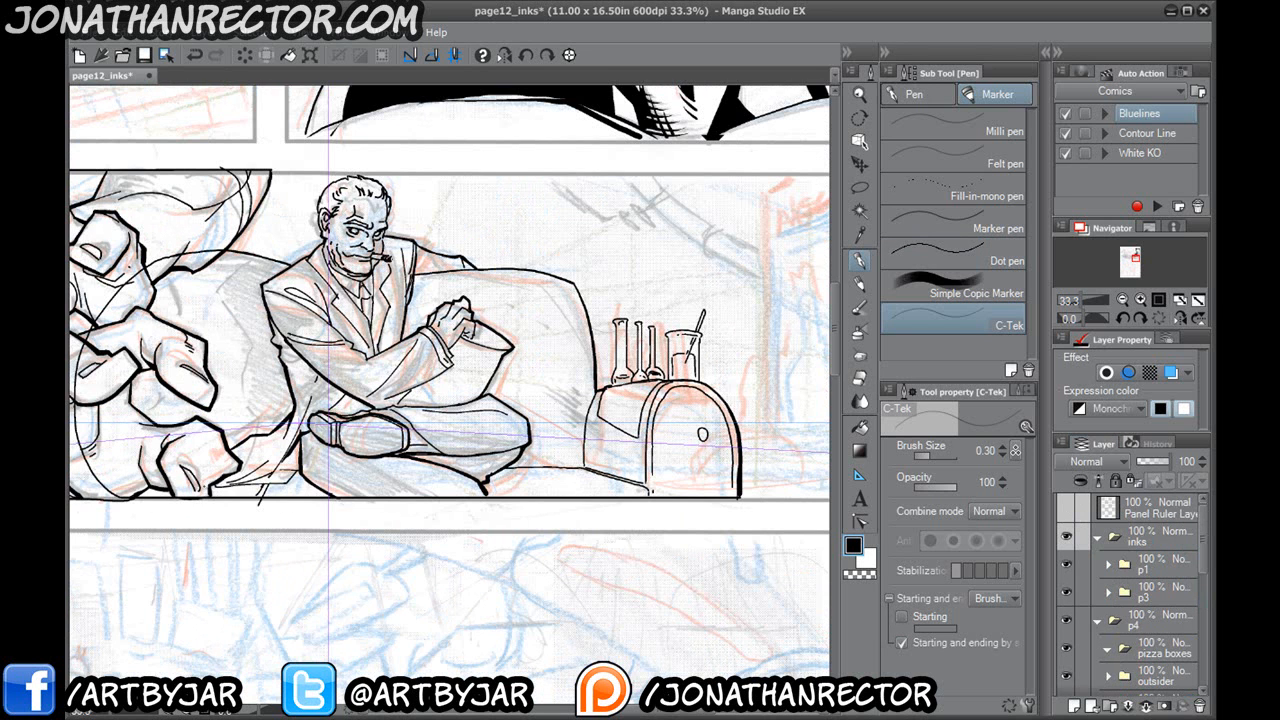
pyautogui.moveTo(1204, 557); pyautogui.dragTo(1198, 622)
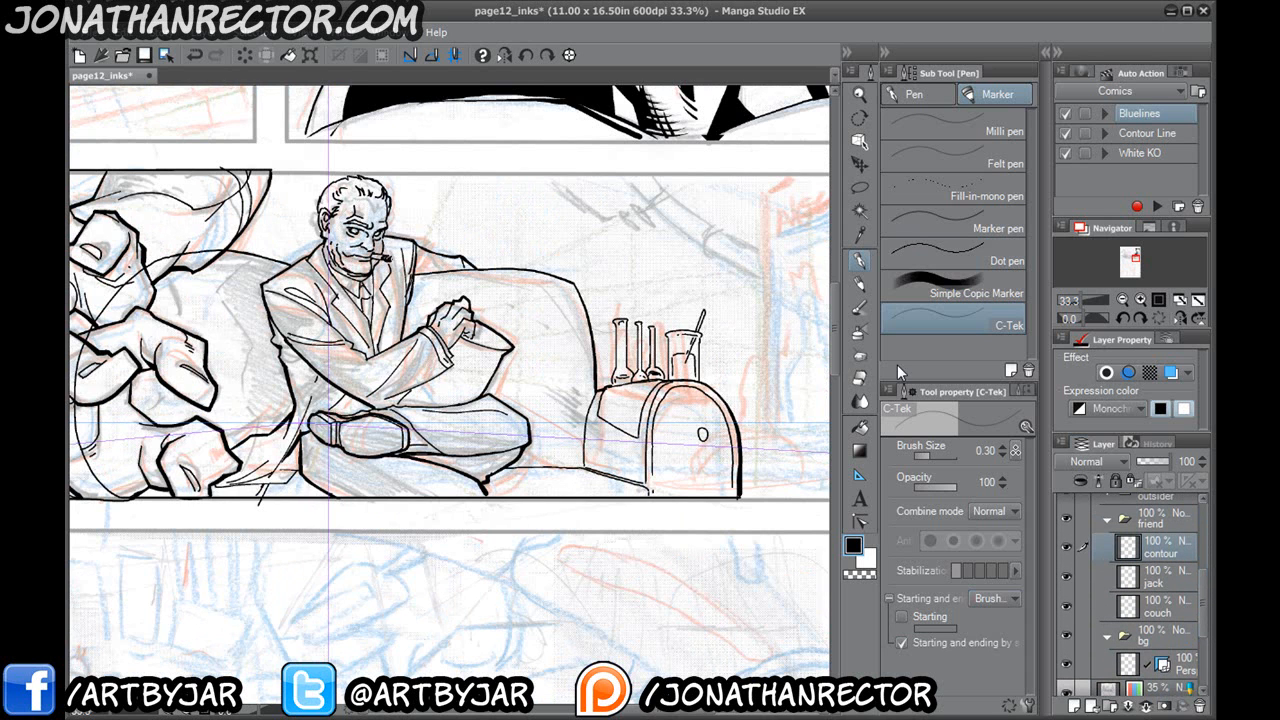
# Auto-select the empty background around the couch group from all layers and run the White KO auto action.
pyautogui.click(857, 211)
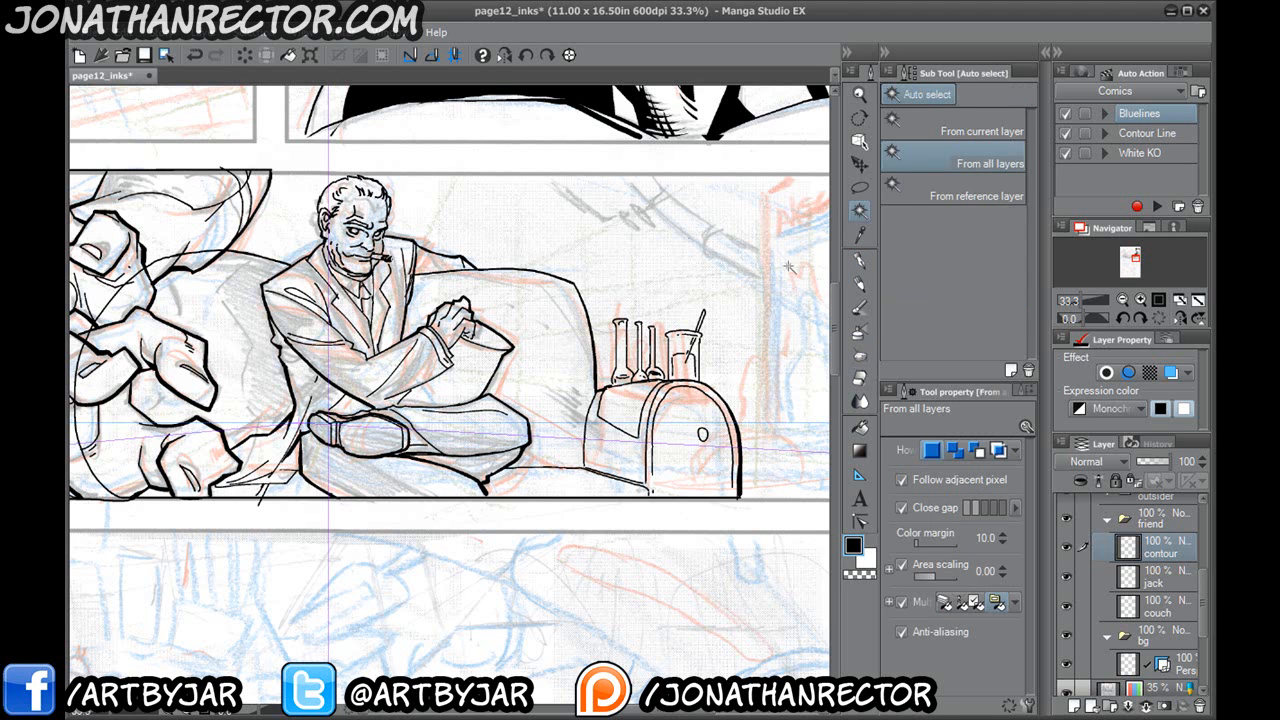
pyautogui.click(598, 290)
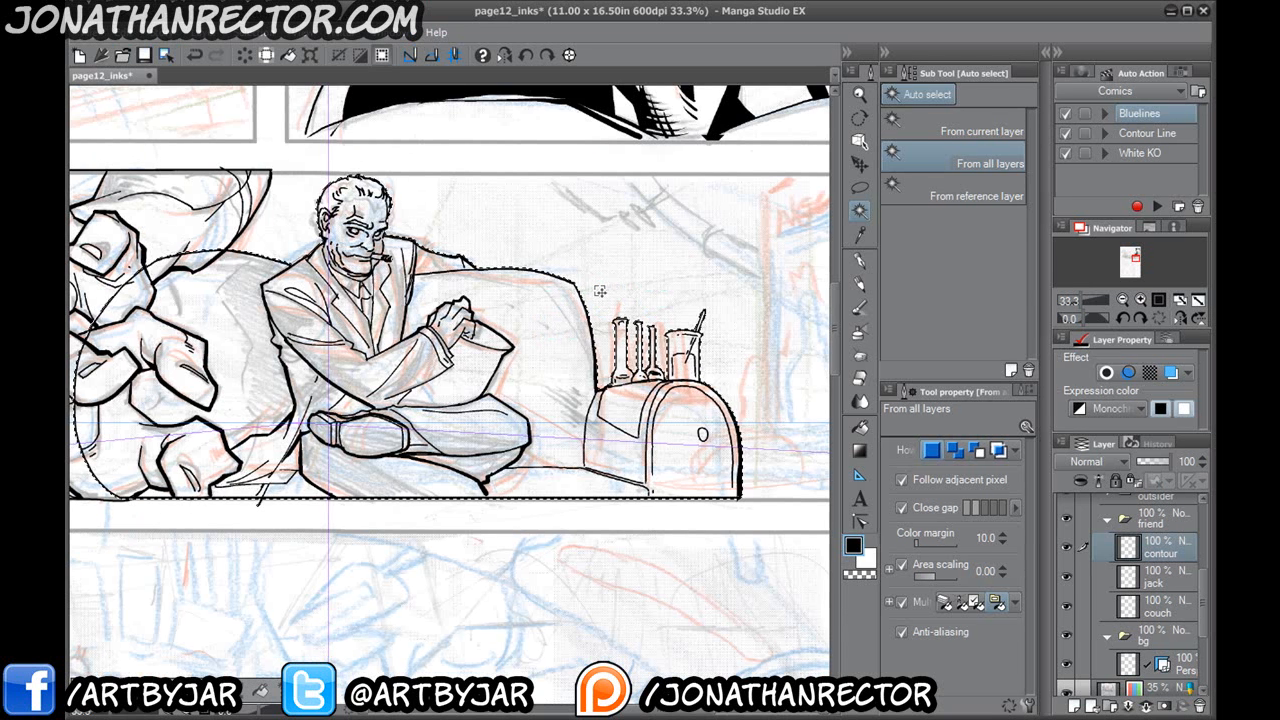
pyautogui.click(599, 272)
pyautogui.click(1140, 153)
pyautogui.click(1157, 207)
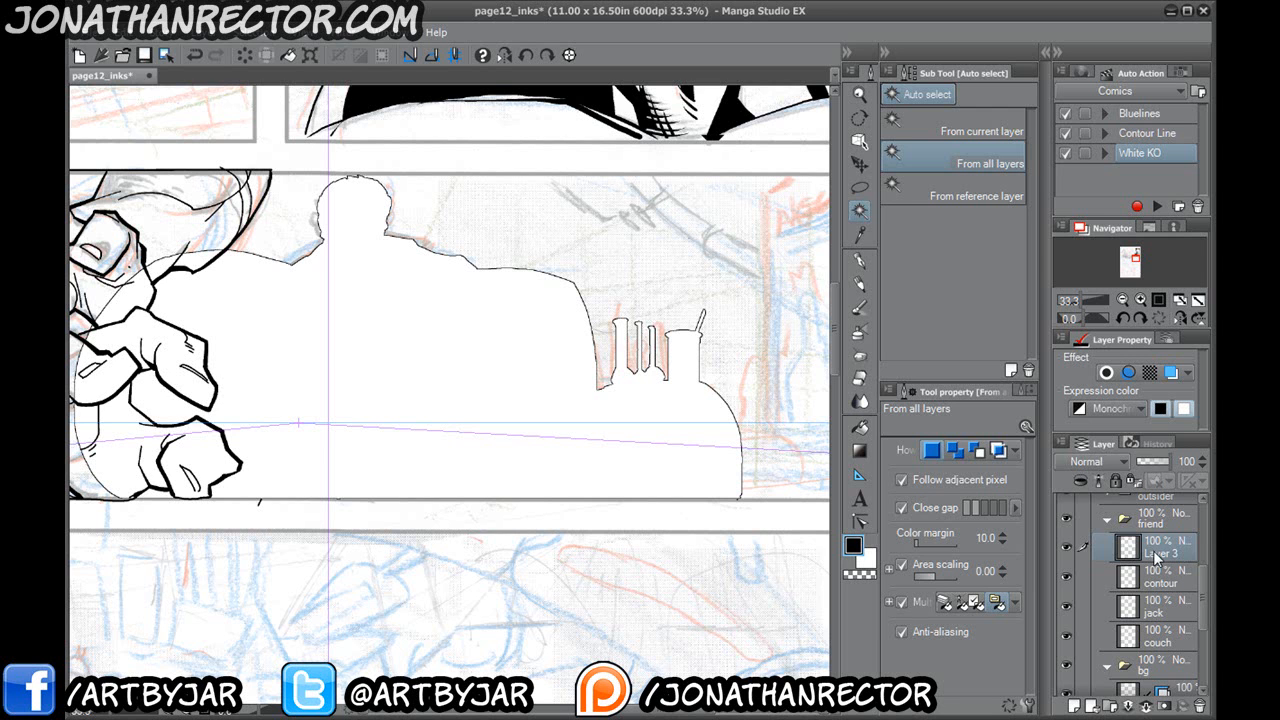
# Rename the new white knockout layer as ko and move it beneath the couch layer in the friend folder.
pyautogui.write('ko')
pyautogui.press('Return')
pyautogui.moveTo(1169, 555); pyautogui.dragTo(1022, 630)
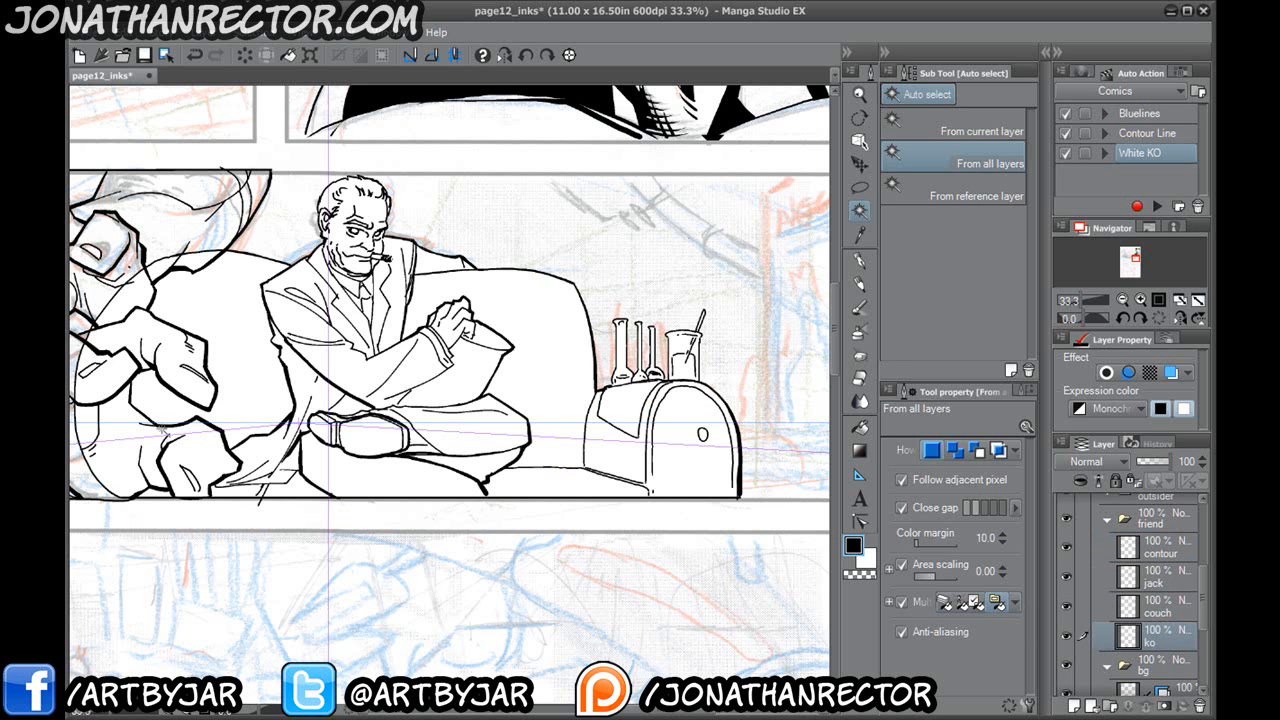
# Collapse the friend folder, expand the outsider folder and make its ko layer visible.
pyautogui.moveTo(267, 450); pyautogui.dragTo(329, 435)
pyautogui.scroll(-1, 329, 435)
pyautogui.scroll(-2, 725, 415)
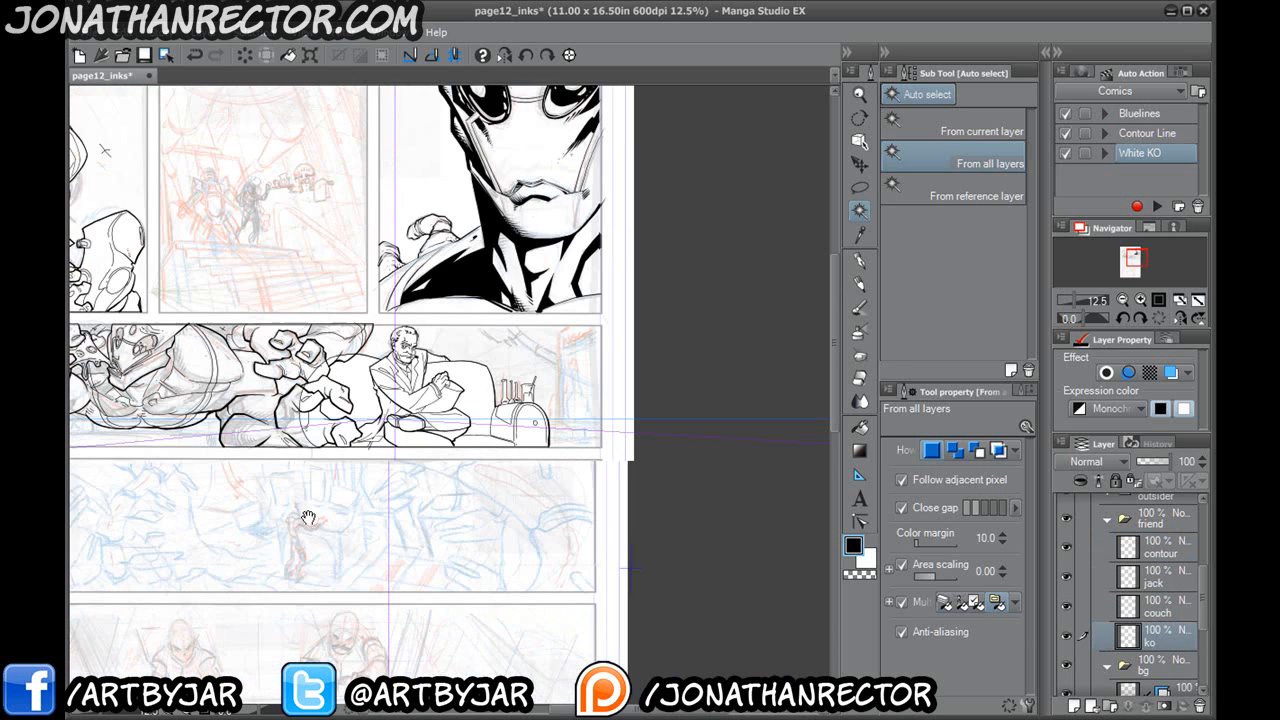
pyautogui.click(1106, 520)
pyautogui.moveTo(1201, 604); pyautogui.dragTo(1184, 547)
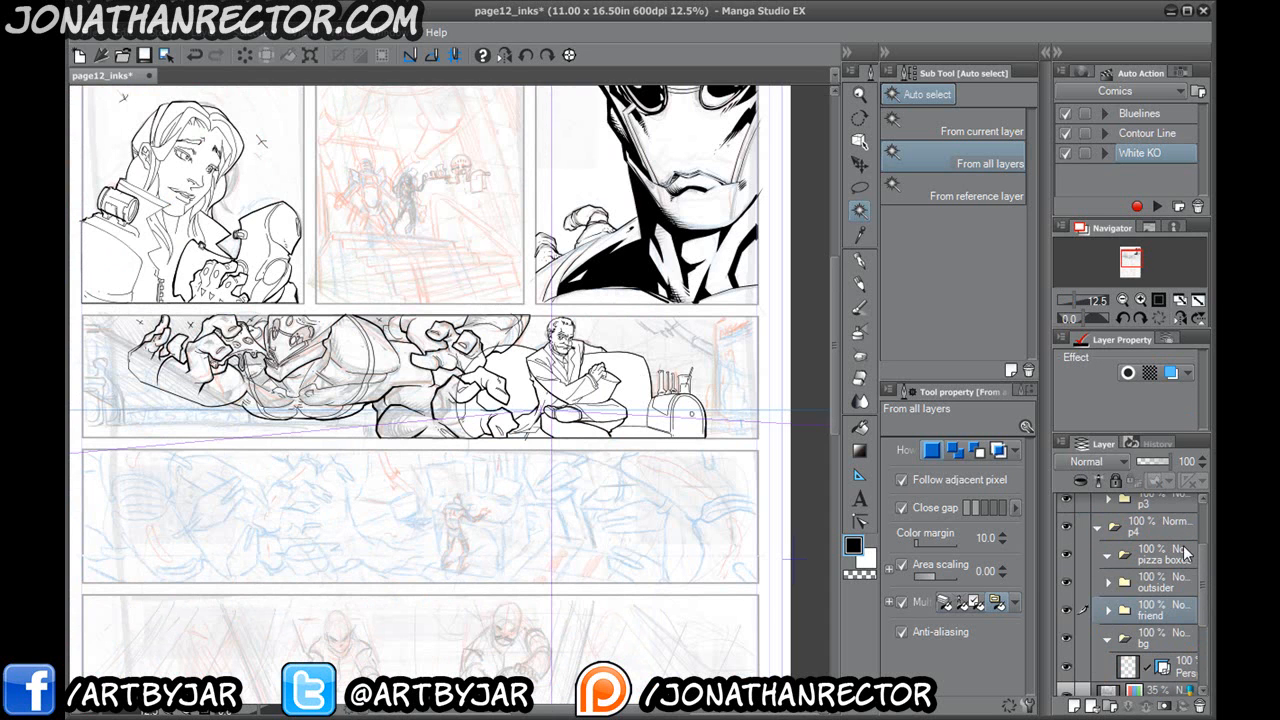
pyautogui.click(1107, 581)
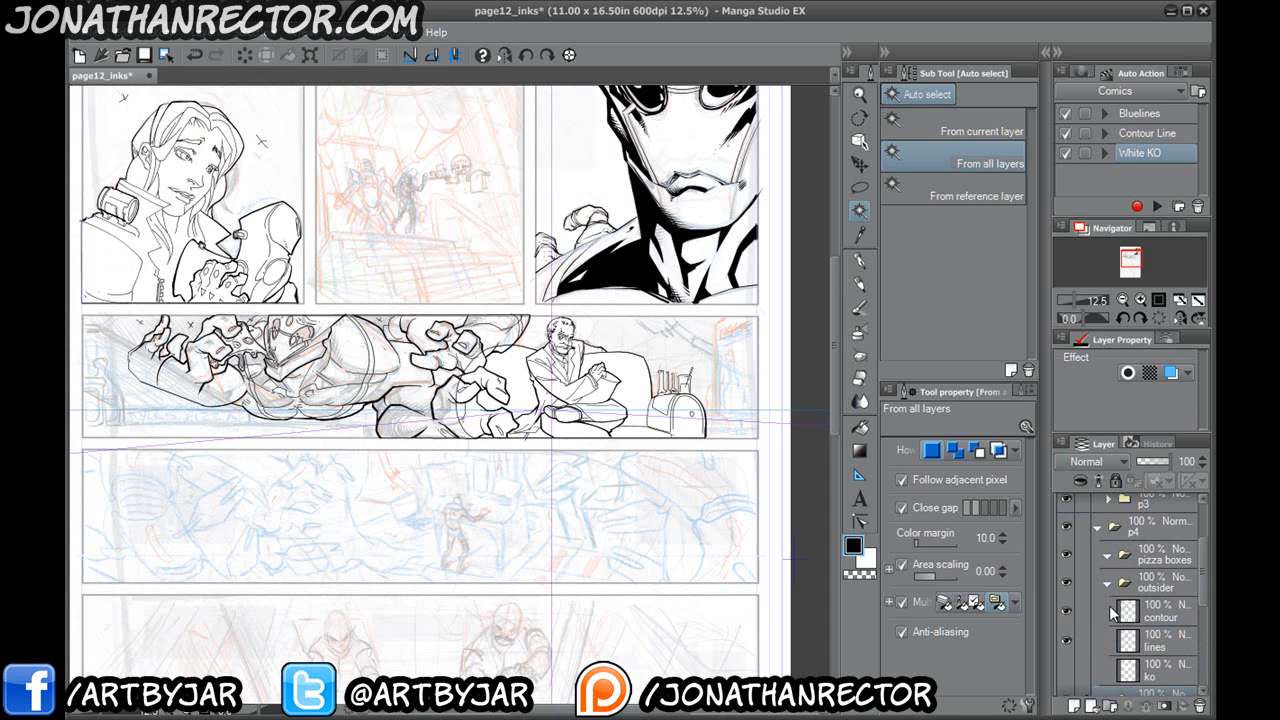
pyautogui.click(1066, 672)
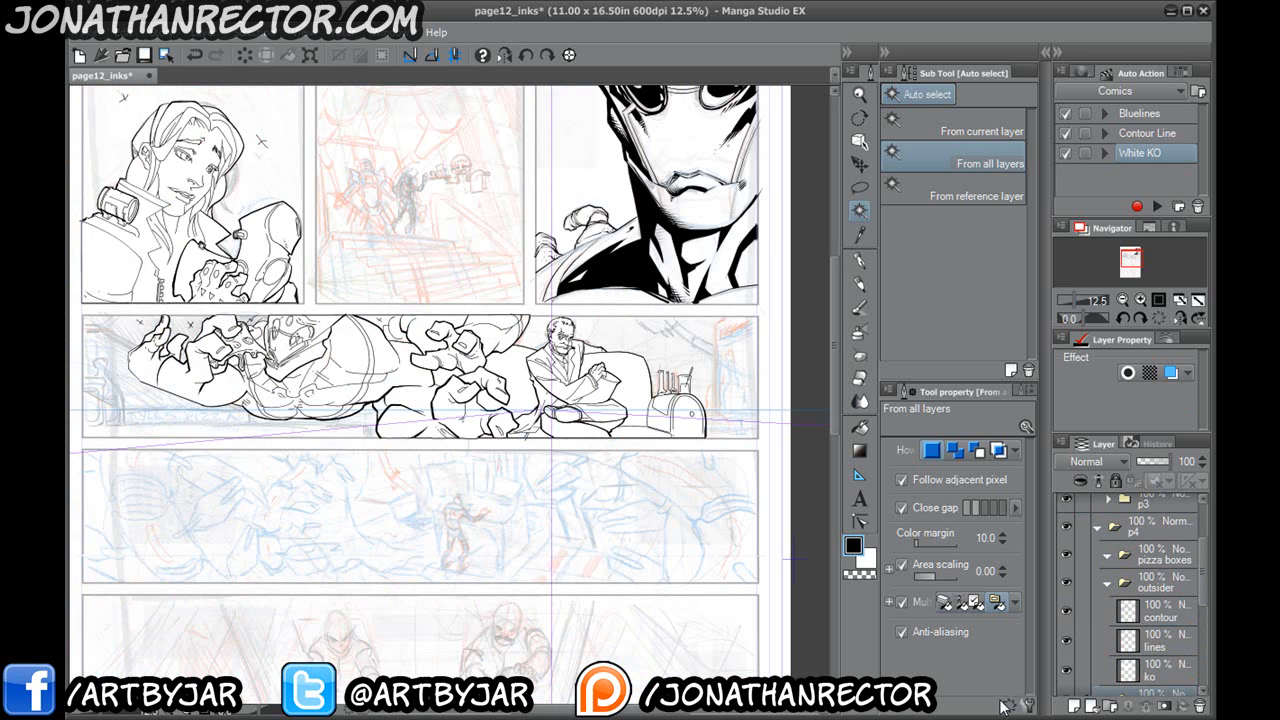
pyautogui.hotkey('ctrl', '+')
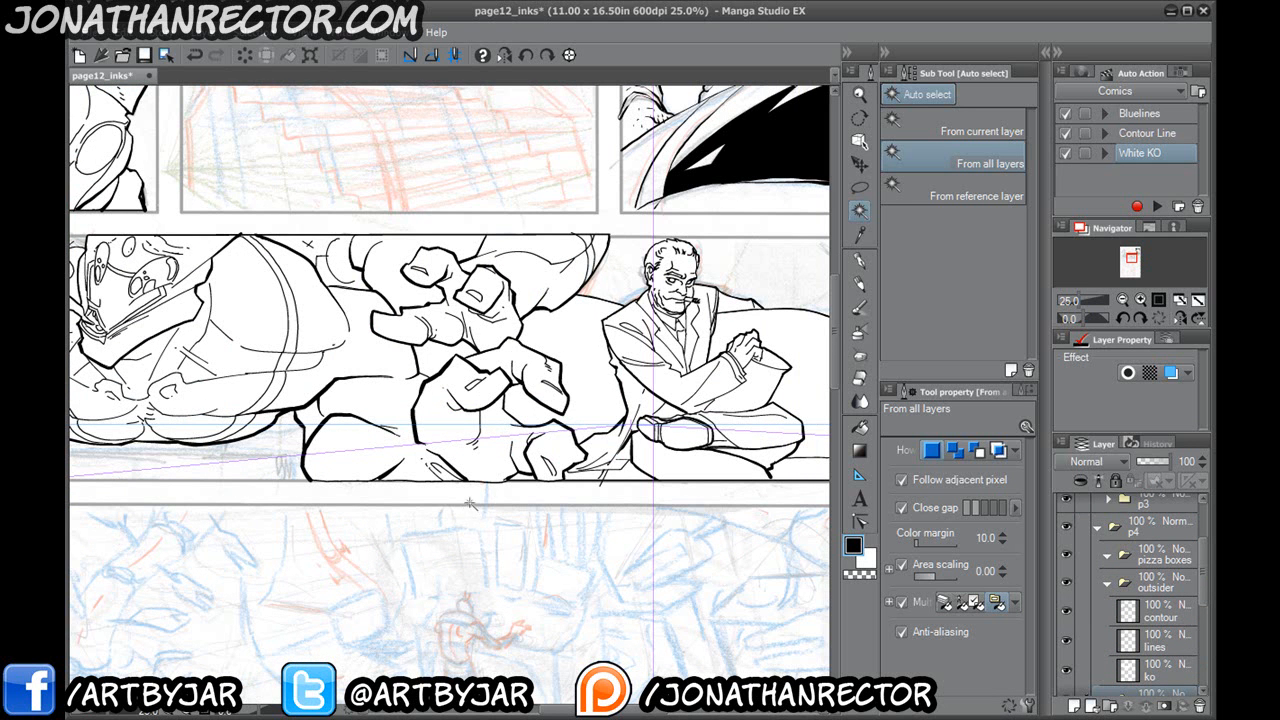
pyautogui.moveTo(575, 527); pyautogui.dragTo(390, 541)
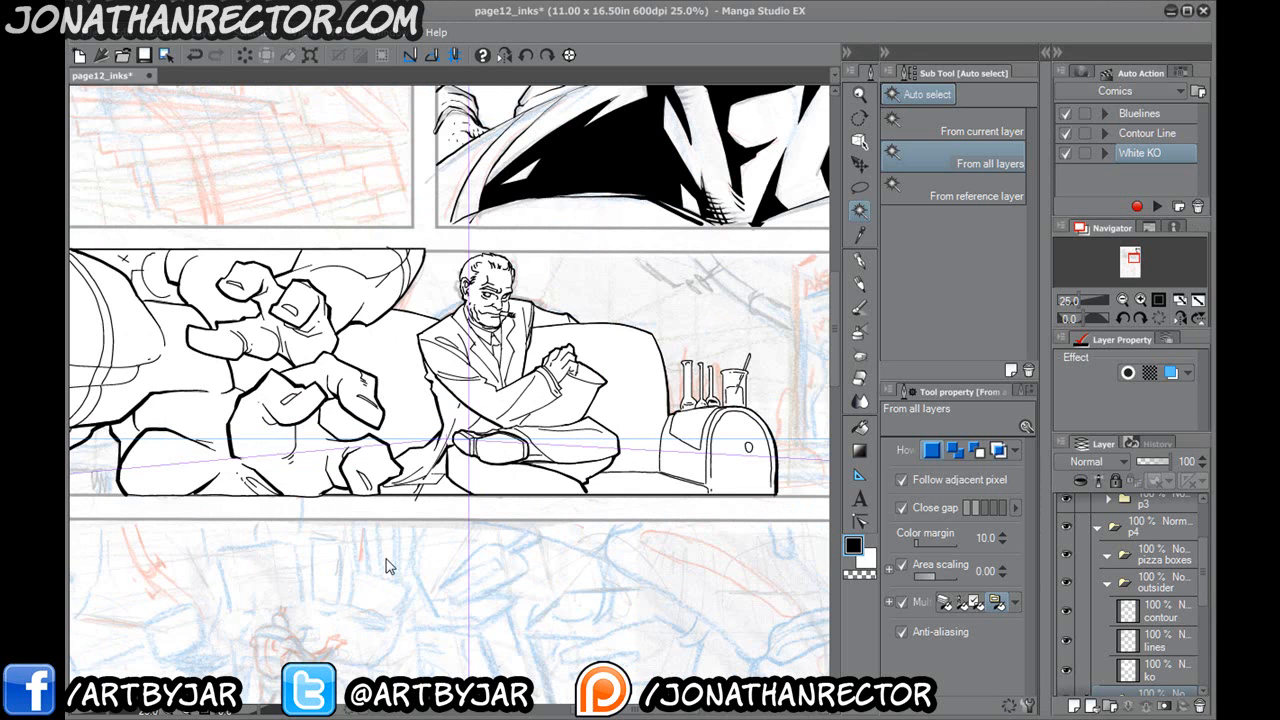
# Save the page, collapse the outsider folder and add a new raster layer inside the bg folder.
pyautogui.hotkey('ctrl', 's')
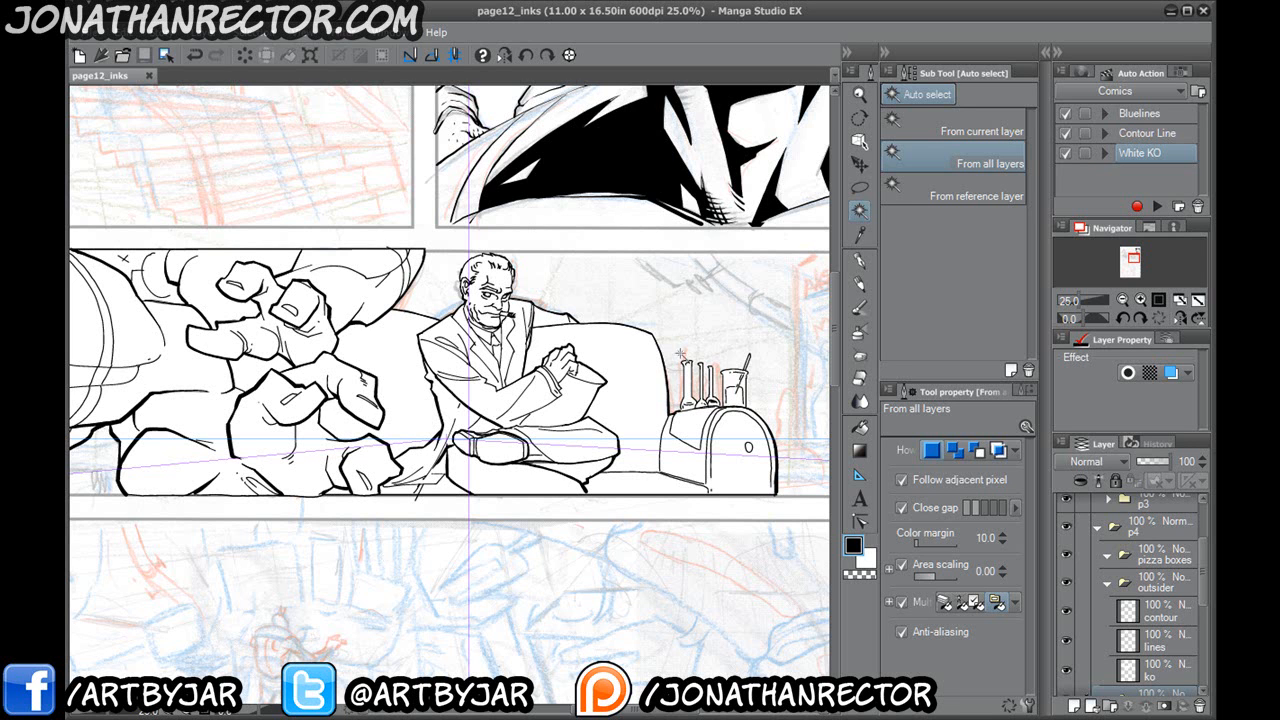
pyautogui.moveTo(714, 457); pyautogui.dragTo(519, 441)
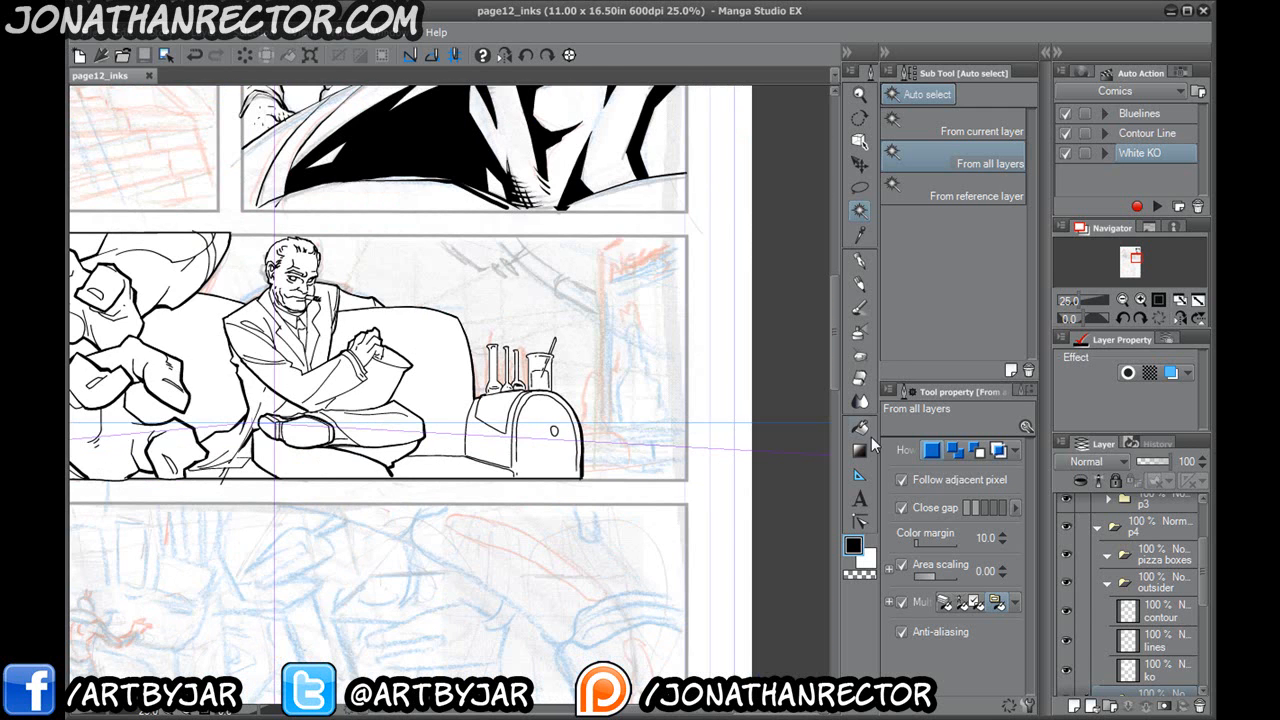
pyautogui.click(1107, 583)
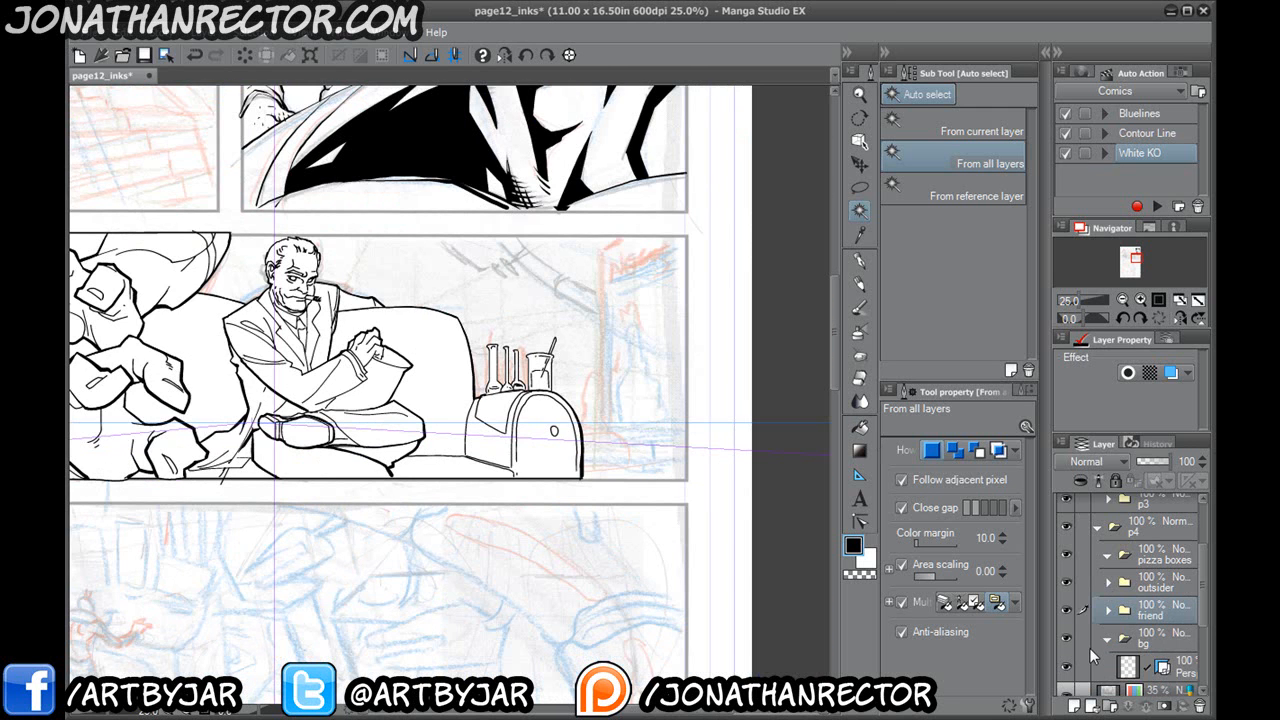
pyautogui.click(1160, 641)
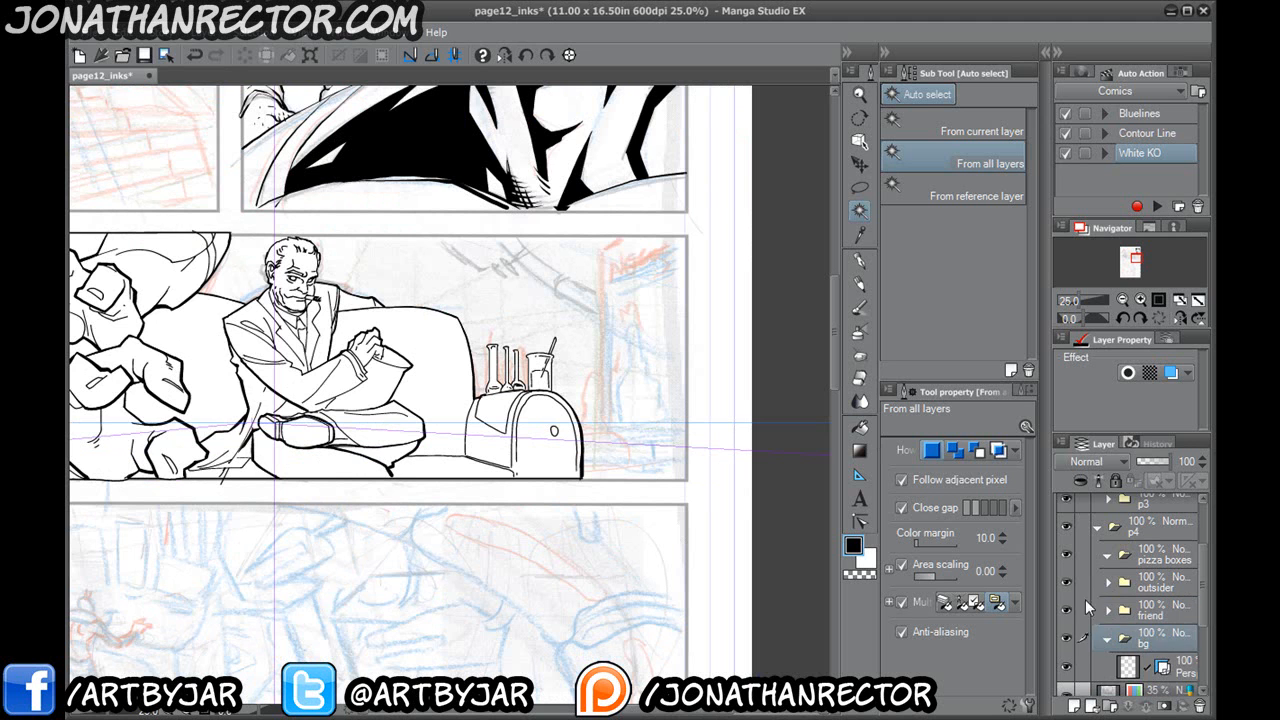
pyautogui.click(1074, 705)
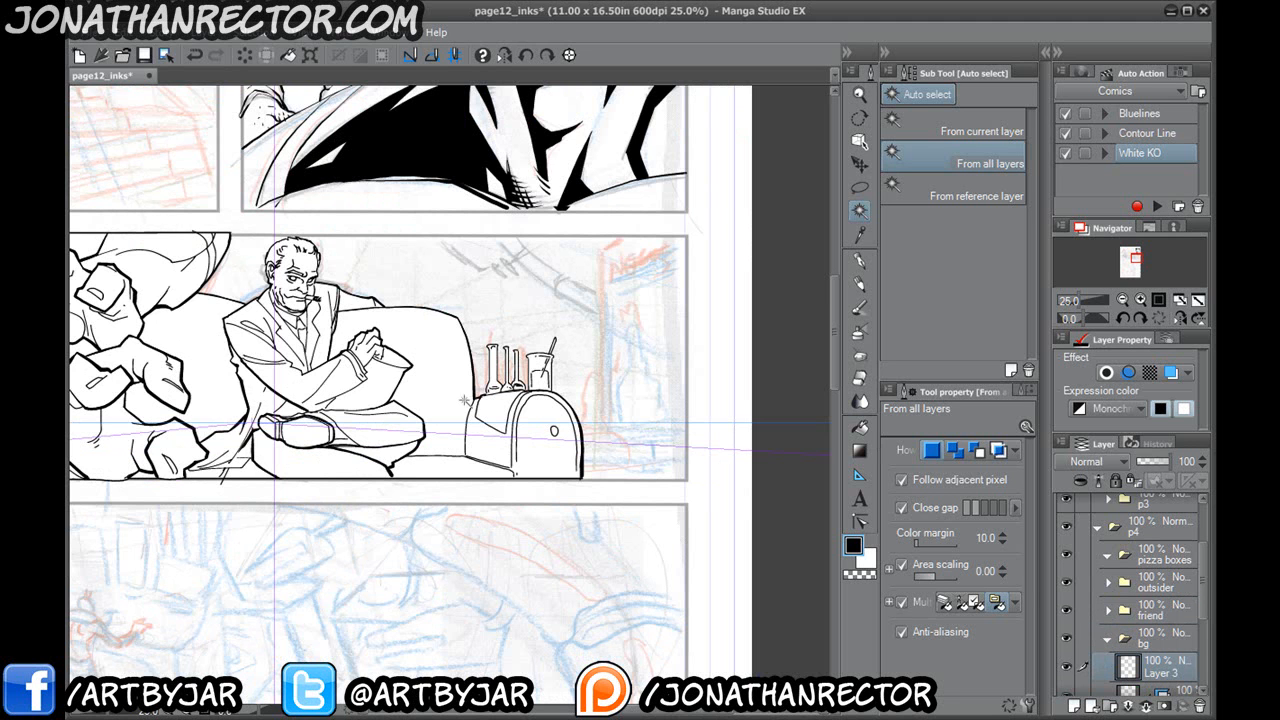
# Draw a double-lined picture frame in perspective at the couch panel's right end with the C-Tek marker, using ruler snapping.
pyautogui.scroll(1, 678, 162)
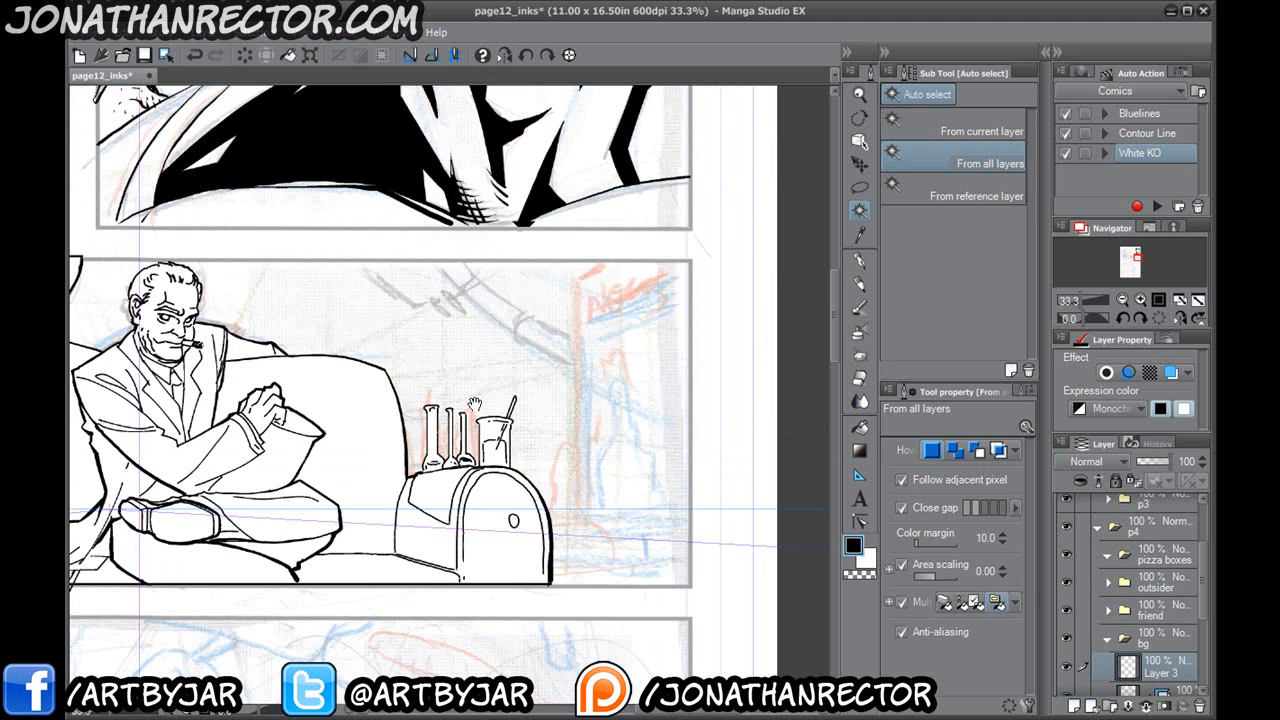
pyautogui.click(859, 260)
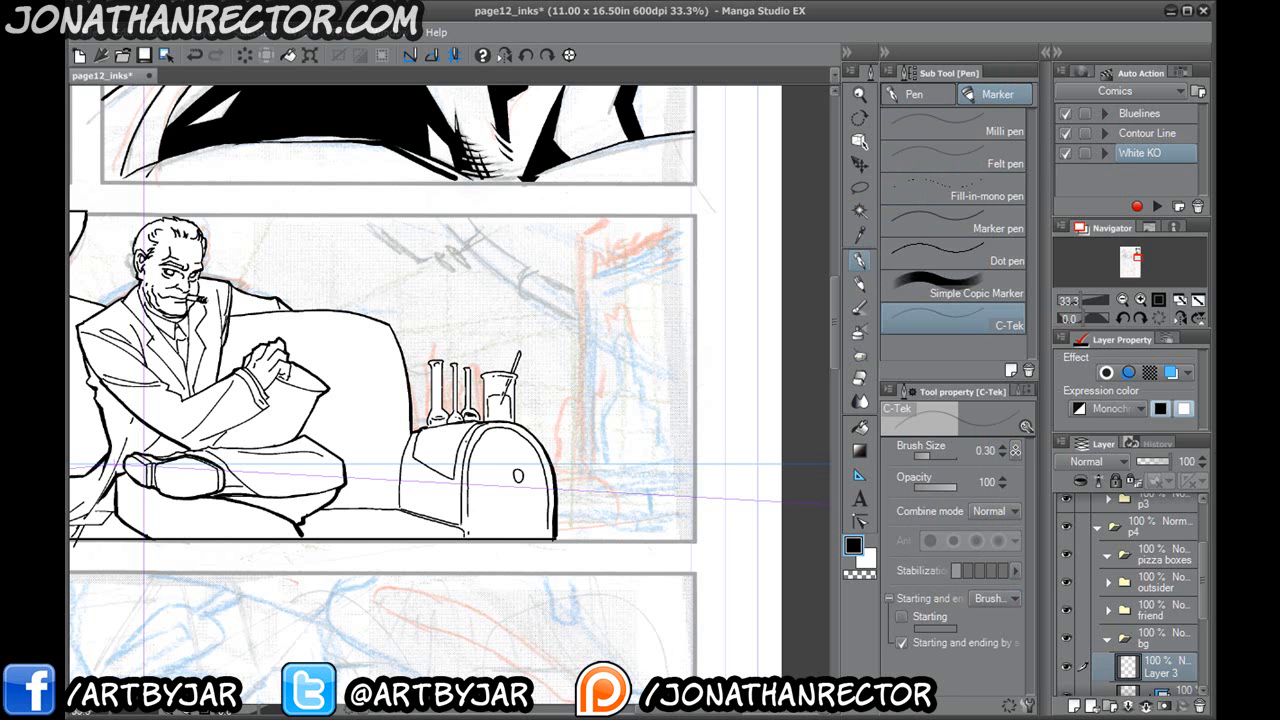
pyautogui.click(433, 56)
pyautogui.moveTo(504, 262); pyautogui.dragTo(522, 280)
pyautogui.moveTo(641, 224); pyautogui.dragTo(566, 263)
pyautogui.hotkey('ctrl', 'z')
pyautogui.moveTo(750, 166)
pyautogui.mouseDown()
pyautogui.moveTo(594, 247)
pyautogui.moveTo(594, 521)
pyautogui.moveTo(778, 547)
pyautogui.mouseUp()
pyautogui.moveTo(740, 186)
pyautogui.mouseDown()
pyautogui.moveTo(612, 258)
pyautogui.moveTo(601, 522)
pyautogui.moveTo(800, 537)
pyautogui.moveTo(612, 520)
pyautogui.mouseUp()
pyautogui.hotkey('ctrl', 'z')
pyautogui.moveTo(734, 524)
pyautogui.mouseDown()
pyautogui.moveTo(612, 516)
pyautogui.moveTo(605, 262)
pyautogui.moveTo(728, 200)
pyautogui.mouseUp()
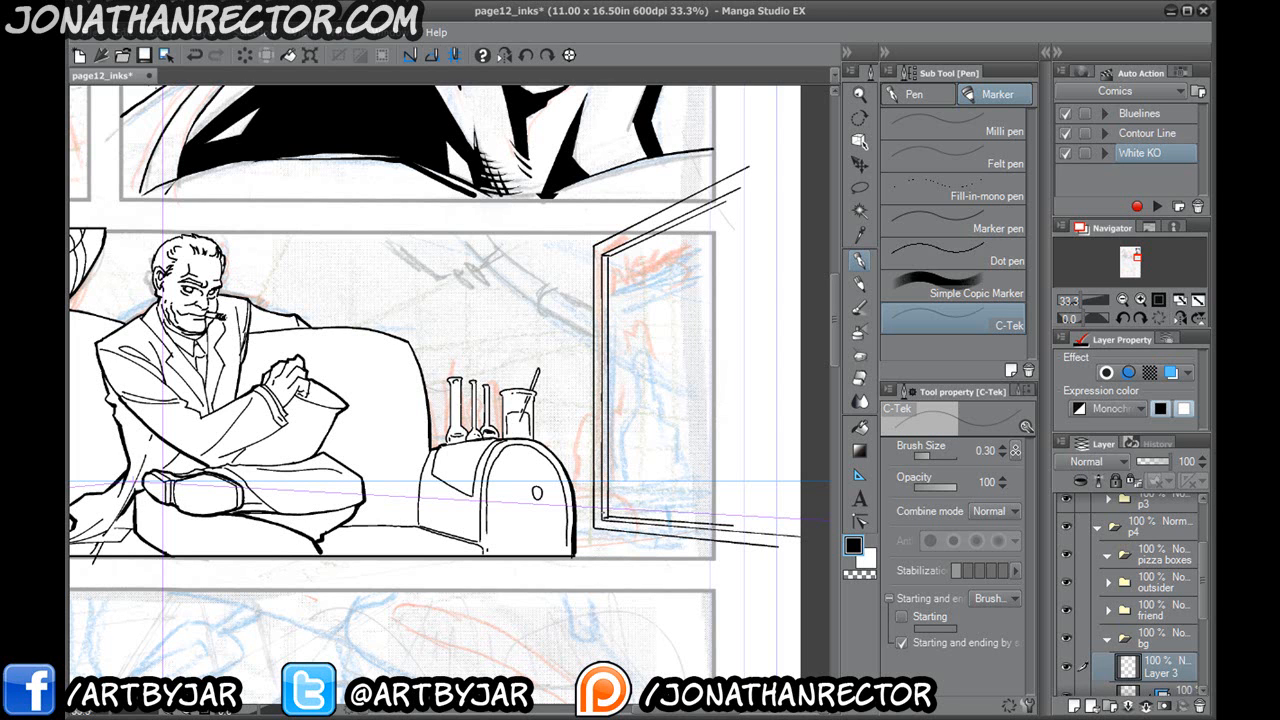
# Add a short curve below the frame's lower corner and trim the frame lines that overrun the panel edge.
pyautogui.moveTo(617, 531); pyautogui.dragTo(678, 567)
pyautogui.hotkey('ctrl', 'z')
pyautogui.moveTo(617, 530); pyautogui.dragTo(676, 569)
pyautogui.moveTo(750, 160)
pyautogui.mouseDown()
pyautogui.moveTo(730, 192)
pyautogui.moveTo(690, 212)
pyautogui.moveTo(705, 188)
pyautogui.moveTo(657, 212)
pyautogui.mouseUp()
pyautogui.moveTo(784, 522)
pyautogui.mouseDown()
pyautogui.moveTo(798, 541)
pyautogui.moveTo(786, 578)
pyautogui.moveTo(736, 548)
pyautogui.mouseUp()
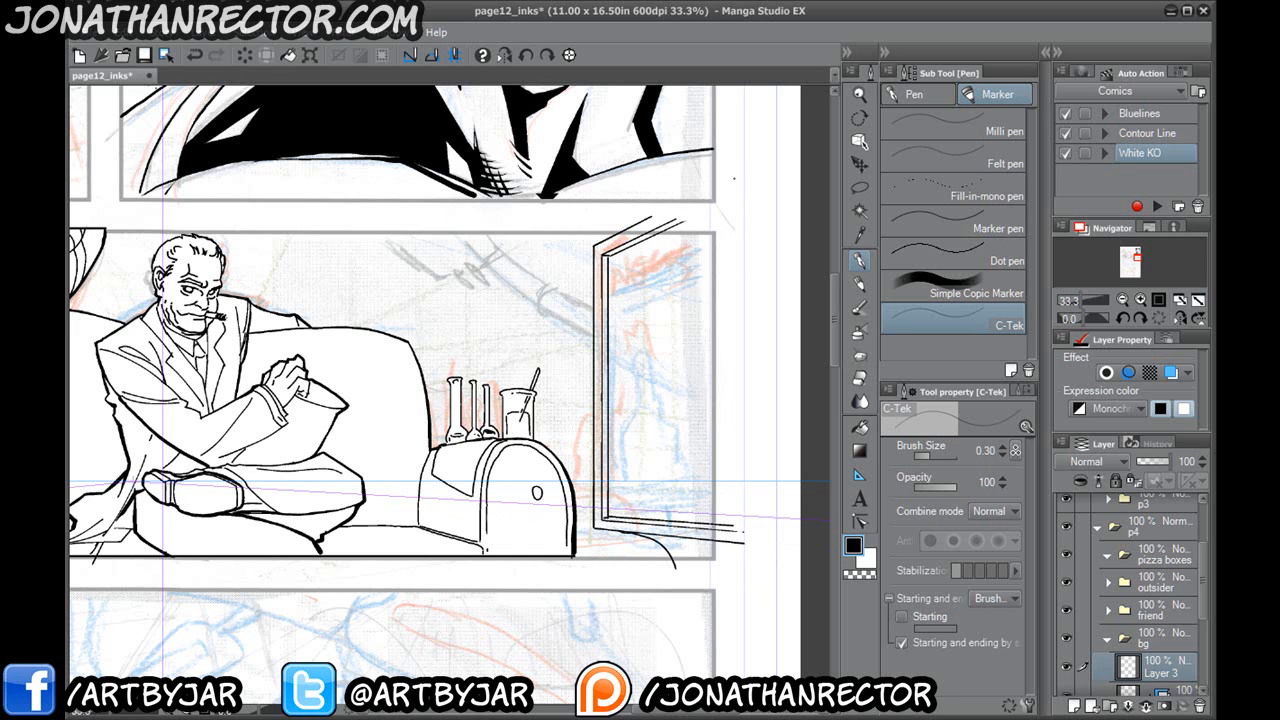
# Show the Panel Ruler Layer and add another new layer above the frame layer in the bg folder.
pyautogui.scroll(4, 1207, 567)
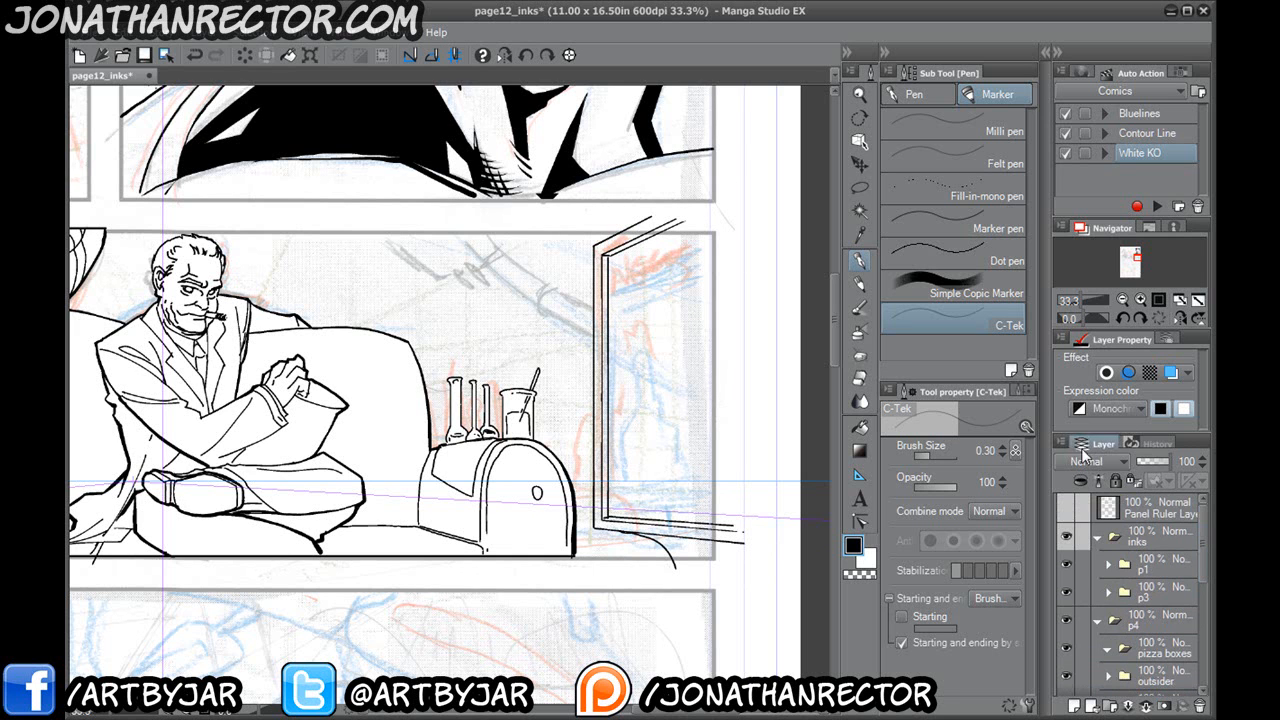
pyautogui.click(1067, 509)
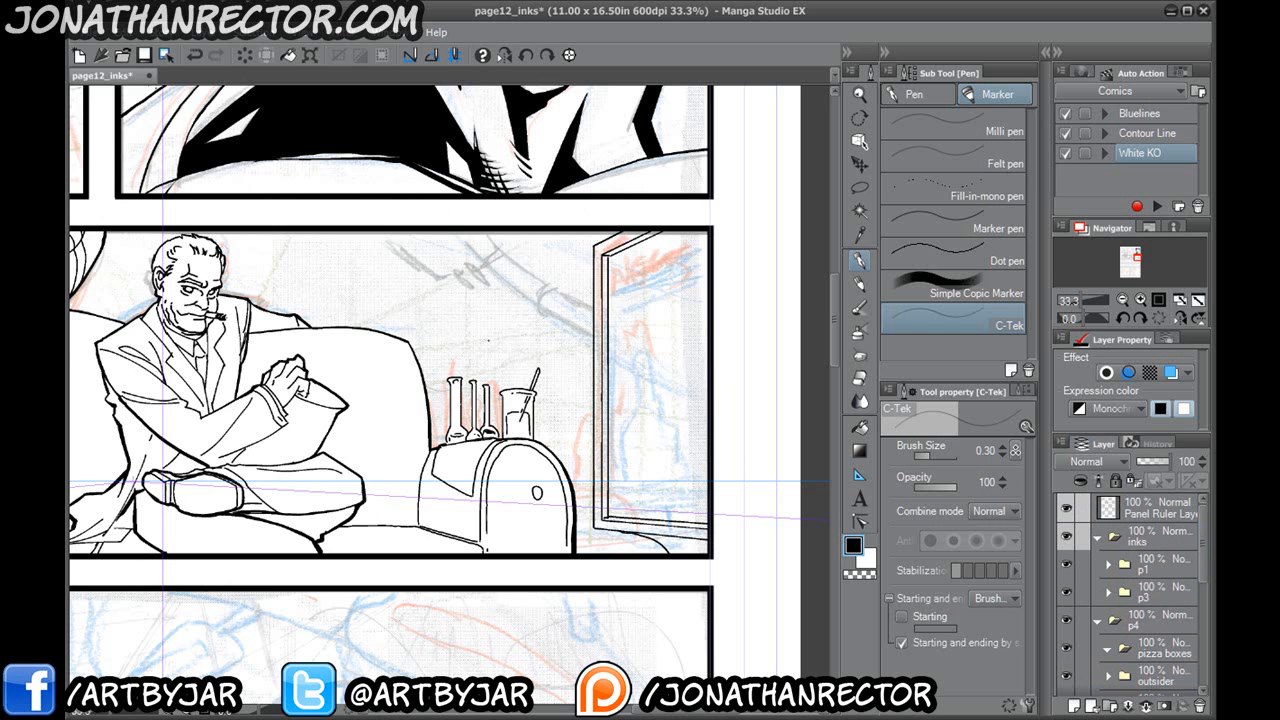
pyautogui.moveTo(424, 466); pyautogui.dragTo(449, 530)
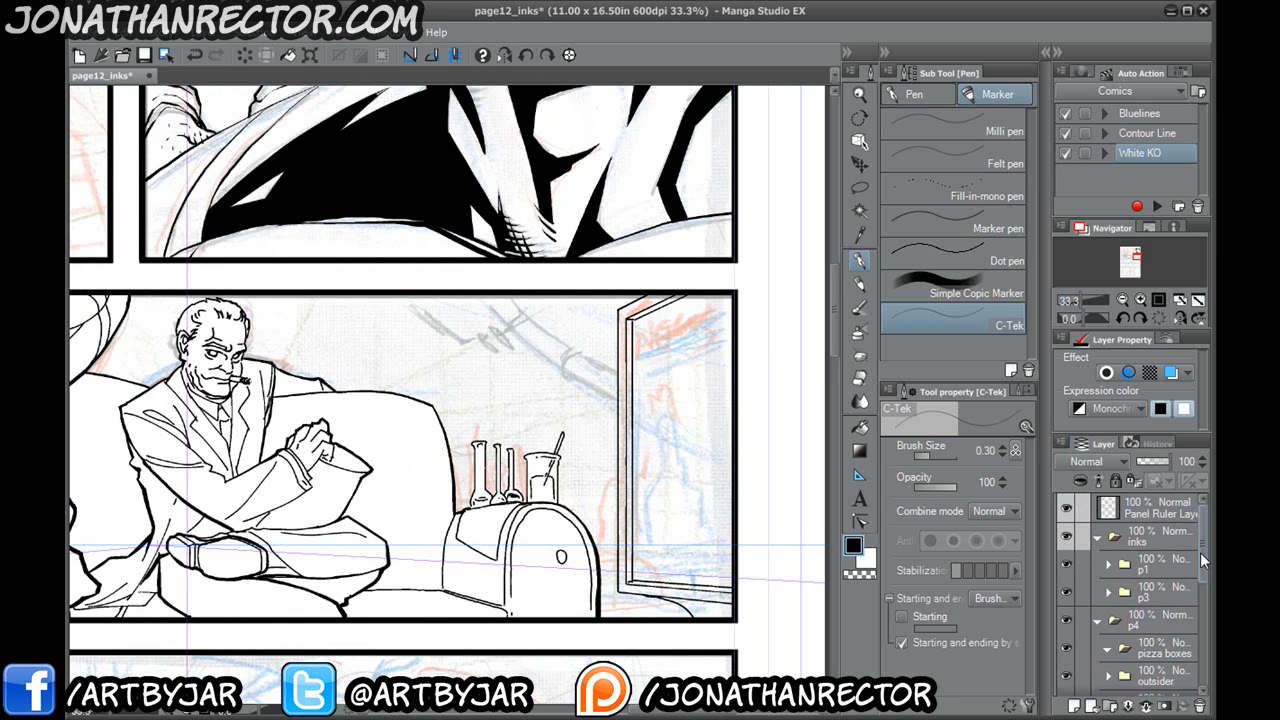
pyautogui.moveTo(1201, 554); pyautogui.dragTo(1199, 605)
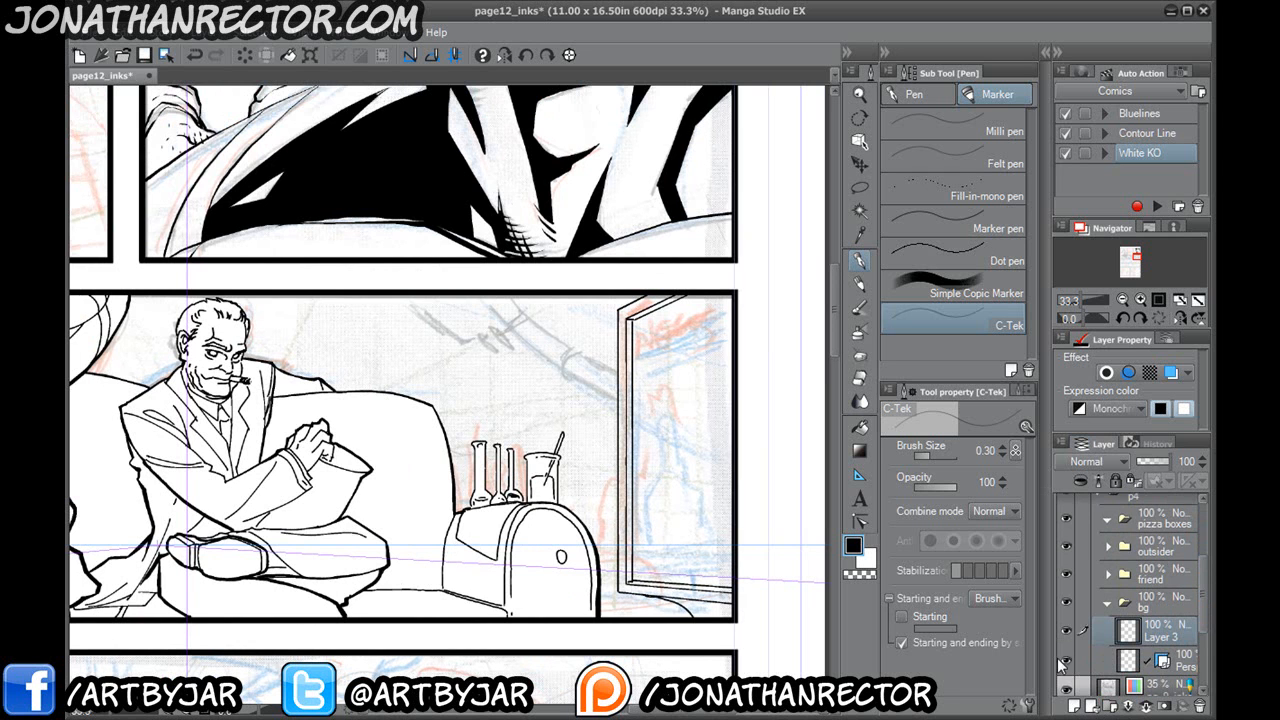
pyautogui.click(1075, 705)
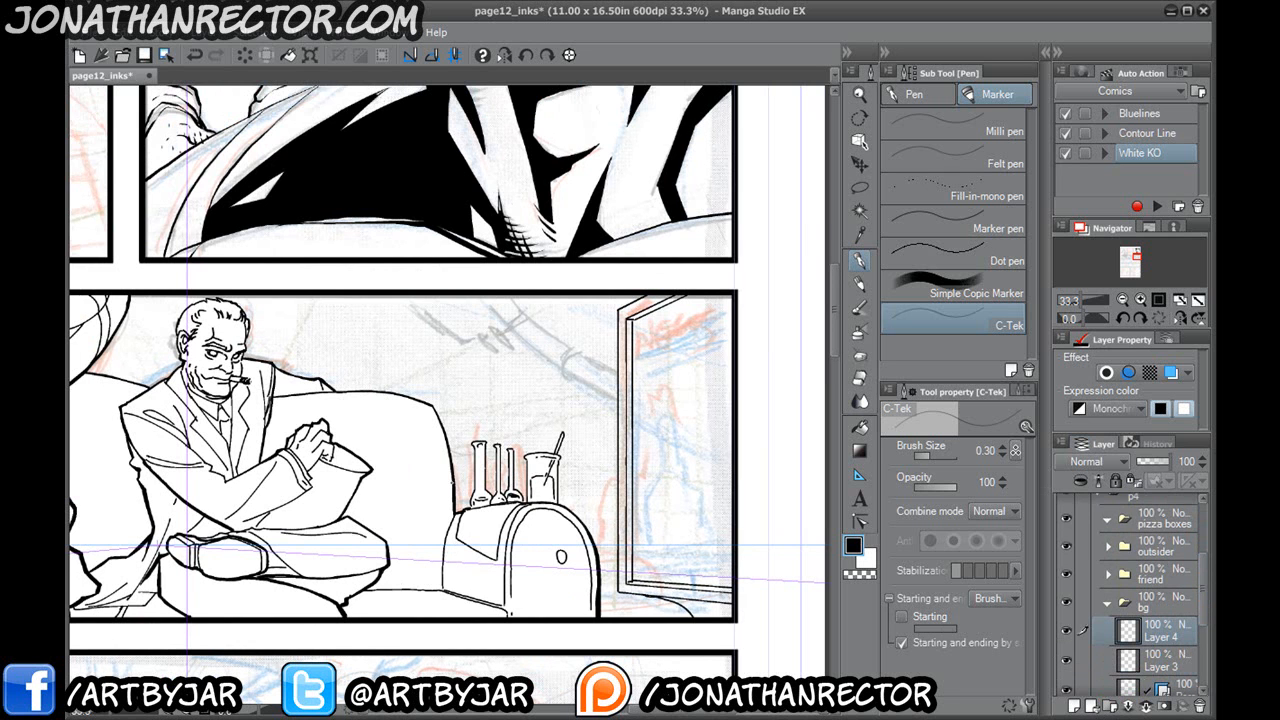
# Rough out a woman's head, neck and shoulders above the flasks on the new layer.
pyautogui.scroll(1, 400, 446)
pyautogui.moveTo(504, 386); pyautogui.dragTo(467, 452)
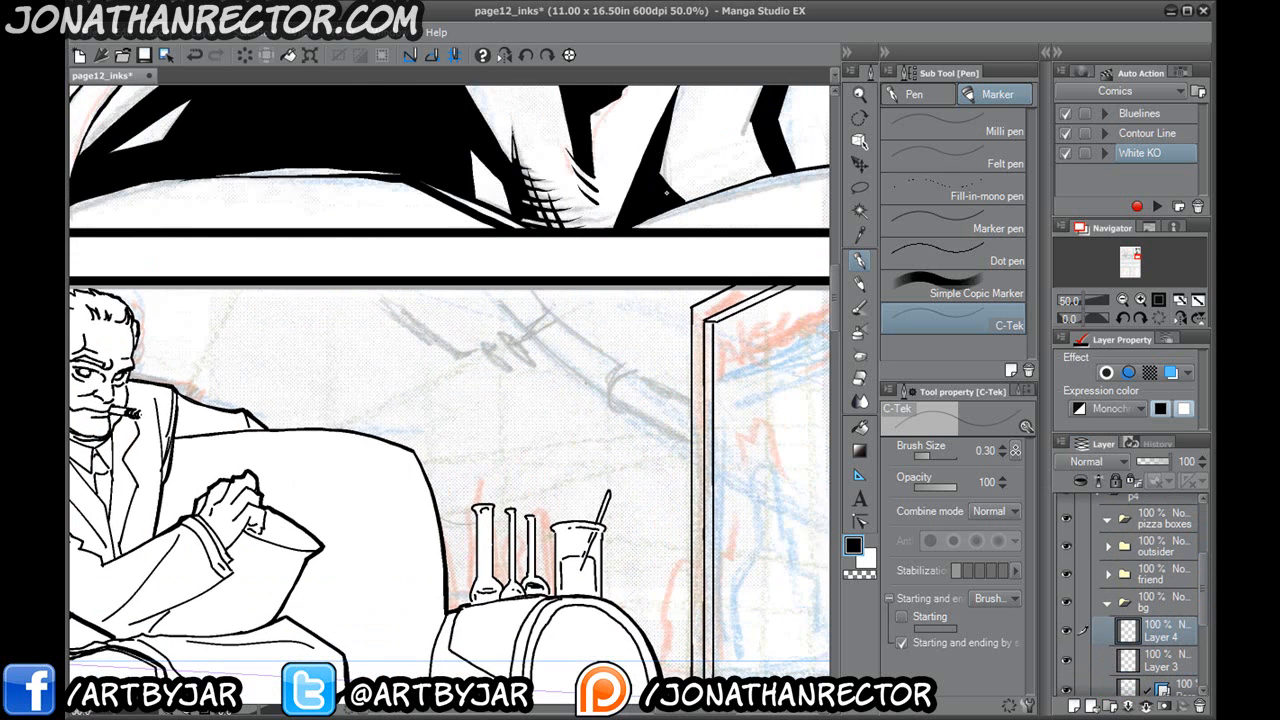
pyautogui.moveTo(510, 362)
pyautogui.mouseDown()
pyautogui.moveTo(450, 303)
pyautogui.moveTo(438, 313)
pyautogui.moveTo(460, 382)
pyautogui.mouseUp()
pyautogui.moveTo(484, 350); pyautogui.dragTo(454, 323)
pyautogui.moveTo(458, 275); pyautogui.dragTo(460, 350)
pyautogui.moveTo(430, 353); pyautogui.dragTo(464, 354)
pyautogui.moveTo(412, 302)
pyautogui.mouseDown()
pyautogui.moveTo(424, 349)
pyautogui.moveTo(527, 404)
pyautogui.mouseUp()
pyautogui.moveTo(645, 360); pyautogui.dragTo(731, 416)
pyautogui.hotkey('ctrl', 'z')
pyautogui.moveTo(431, 352)
pyautogui.mouseDown()
pyautogui.moveTo(431, 385)
pyautogui.moveTo(466, 383)
pyautogui.moveTo(519, 422)
pyautogui.mouseUp()
pyautogui.moveTo(426, 381)
pyautogui.mouseDown()
pyautogui.moveTo(370, 404)
pyautogui.moveTo(390, 488)
pyautogui.mouseUp()
pyautogui.moveTo(510, 402); pyautogui.dragTo(511, 466)
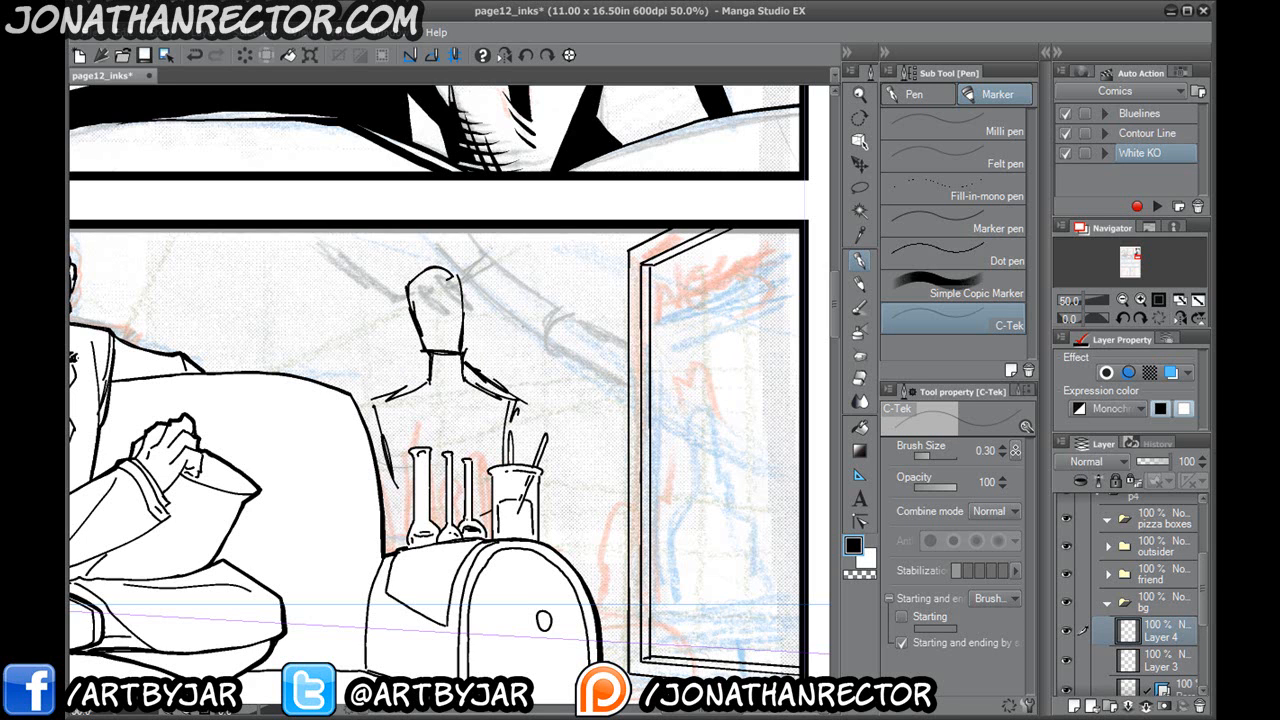
# Sketch the woman's arms, torso, jacket lapels and neckline beneath the shoulders.
pyautogui.moveTo(499, 394); pyautogui.dragTo(537, 402)
pyautogui.moveTo(534, 403); pyautogui.dragTo(528, 466)
pyautogui.moveTo(473, 513); pyautogui.dragTo(541, 507)
pyautogui.moveTo(431, 516); pyautogui.dragTo(491, 517)
pyautogui.moveTo(388, 402); pyautogui.dragTo(374, 447)
pyautogui.moveTo(382, 490); pyautogui.dragTo(437, 511)
pyautogui.moveTo(381, 484); pyautogui.dragTo(413, 514)
pyautogui.moveTo(374, 417); pyautogui.dragTo(381, 457)
pyautogui.moveTo(392, 513); pyautogui.dragTo(414, 517)
pyautogui.moveTo(516, 434); pyautogui.dragTo(473, 479)
pyautogui.moveTo(512, 397)
pyautogui.mouseDown()
pyautogui.moveTo(457, 509)
pyautogui.moveTo(453, 499)
pyautogui.mouseUp()
pyautogui.moveTo(395, 398); pyautogui.dragTo(443, 518)
pyautogui.moveTo(478, 447); pyautogui.dragTo(454, 459)
pyautogui.moveTo(445, 447)
pyautogui.mouseDown()
pyautogui.moveTo(429, 459)
pyautogui.moveTo(446, 452)
pyautogui.mouseUp()
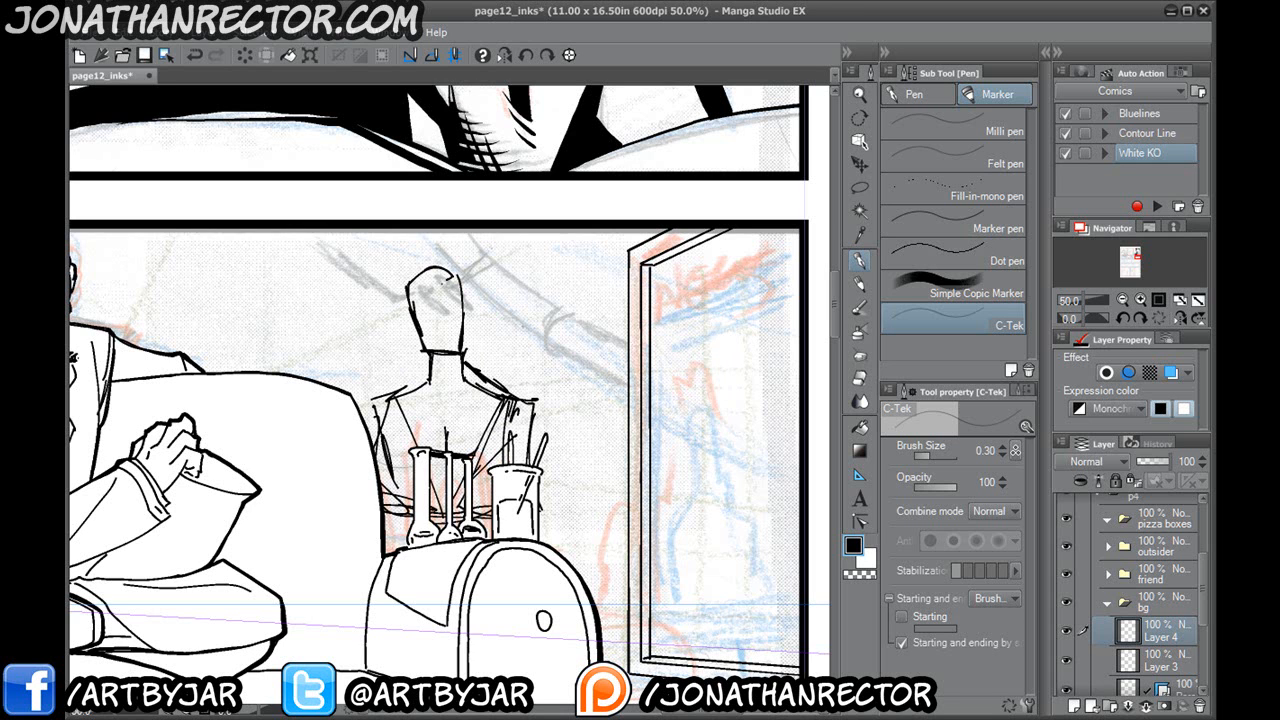
# Sketch shoulder-length flipped hair, facial features and a pendant necklace on the woman's bust.
pyautogui.moveTo(424, 270)
pyautogui.mouseDown()
pyautogui.moveTo(398, 348)
pyautogui.moveTo(376, 368)
pyautogui.moveTo(406, 390)
pyautogui.mouseUp()
pyautogui.moveTo(422, 272)
pyautogui.mouseDown()
pyautogui.moveTo(468, 264)
pyautogui.moveTo(492, 352)
pyautogui.mouseUp()
pyautogui.moveTo(492, 350)
pyautogui.mouseDown()
pyautogui.moveTo(512, 368)
pyautogui.moveTo(500, 386)
pyautogui.mouseUp()
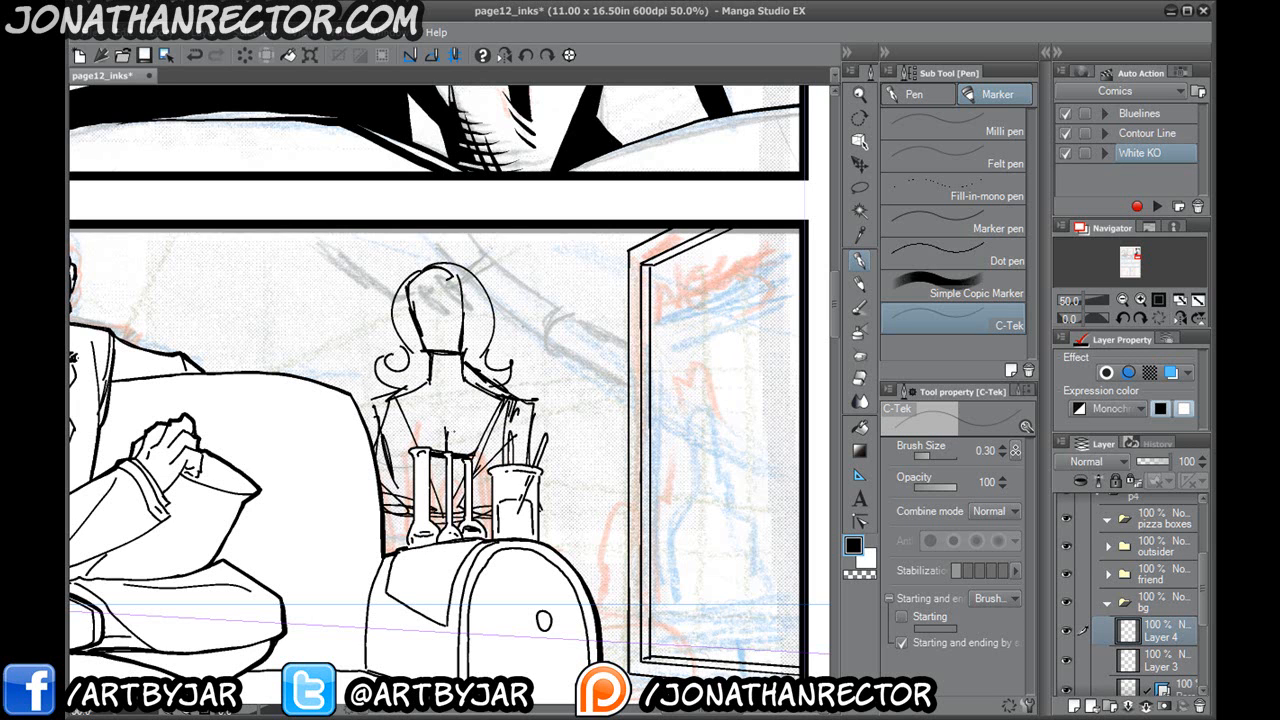
pyautogui.moveTo(434, 266)
pyautogui.mouseDown()
pyautogui.moveTo(422, 281)
pyautogui.moveTo(468, 298)
pyautogui.moveTo(431, 301)
pyautogui.moveTo(469, 303)
pyautogui.moveTo(421, 322)
pyautogui.mouseUp()
pyautogui.moveTo(455, 331); pyautogui.dragTo(432, 331)
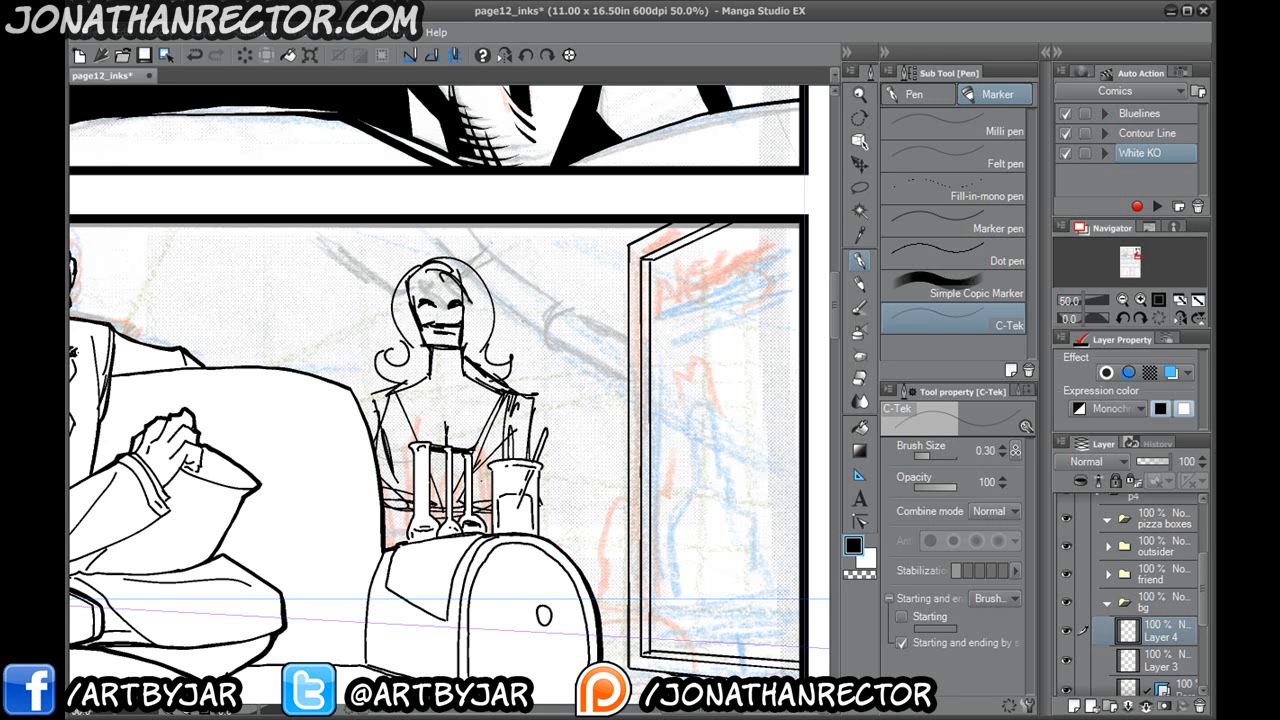
pyautogui.moveTo(422, 375)
pyautogui.mouseDown()
pyautogui.moveTo(474, 377)
pyautogui.moveTo(453, 389)
pyautogui.mouseUp()
# Run the Bluelines auto action on the bust sketch and hide the scanned pencil layer and the friend folder.
pyautogui.click(1123, 116)
pyautogui.click(1157, 206)
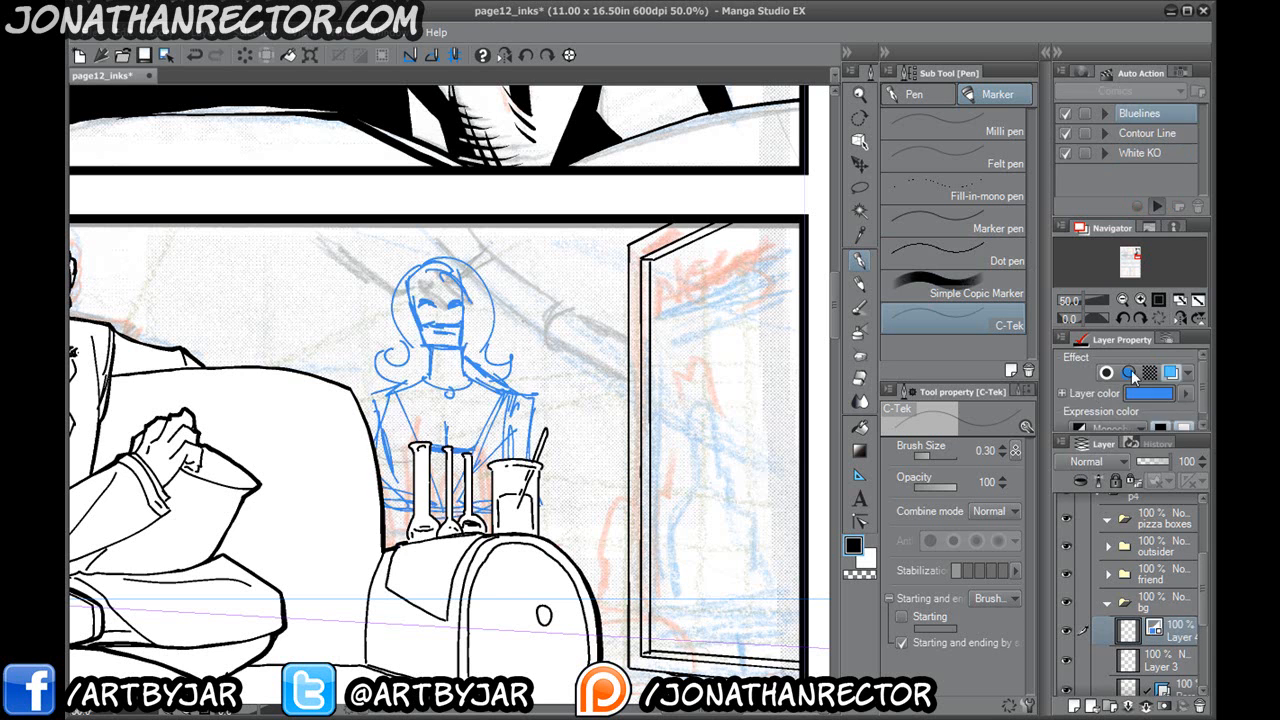
pyautogui.moveTo(1204, 597); pyautogui.dragTo(1204, 651)
pyautogui.click(1066, 624)
pyautogui.moveTo(388, 410); pyautogui.dragTo(469, 478)
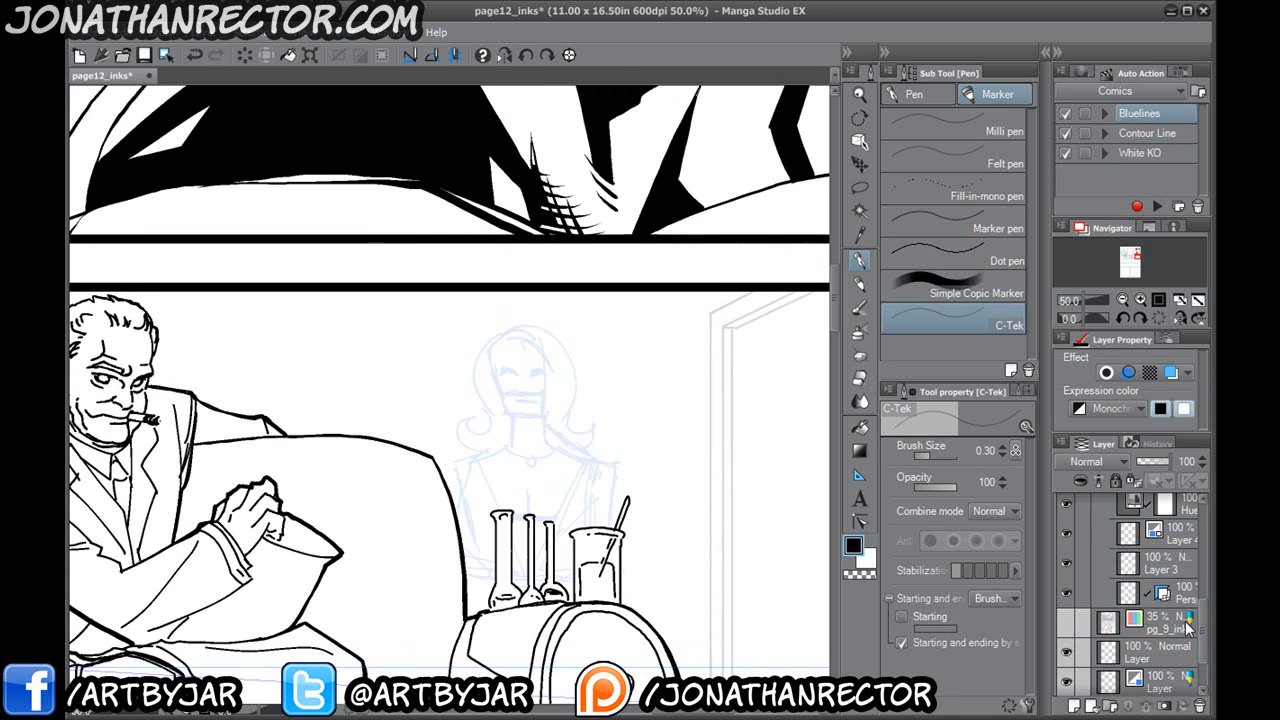
pyautogui.moveTo(1202, 618); pyautogui.dragTo(1201, 573)
pyautogui.click(1066, 556)
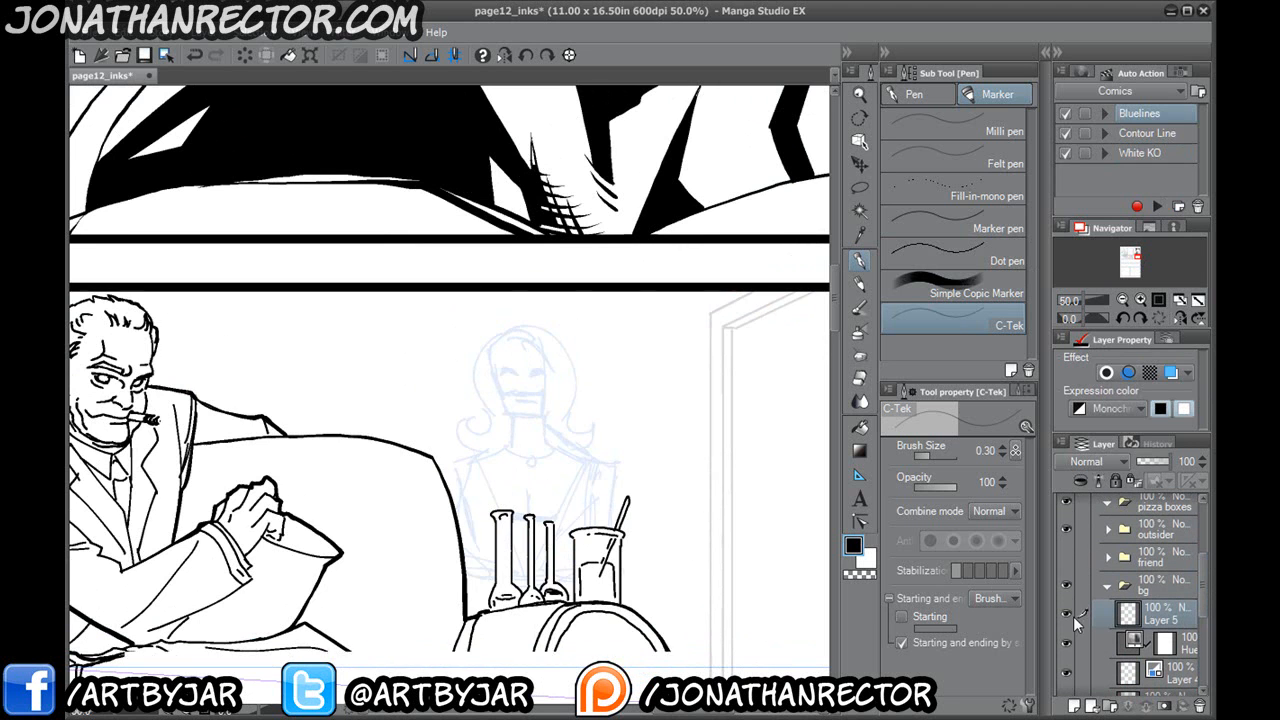
# Ink the woman's closed eyes and smiling lips over the bluelines with the Mapping pen.
pyautogui.scroll(1, 543, 495)
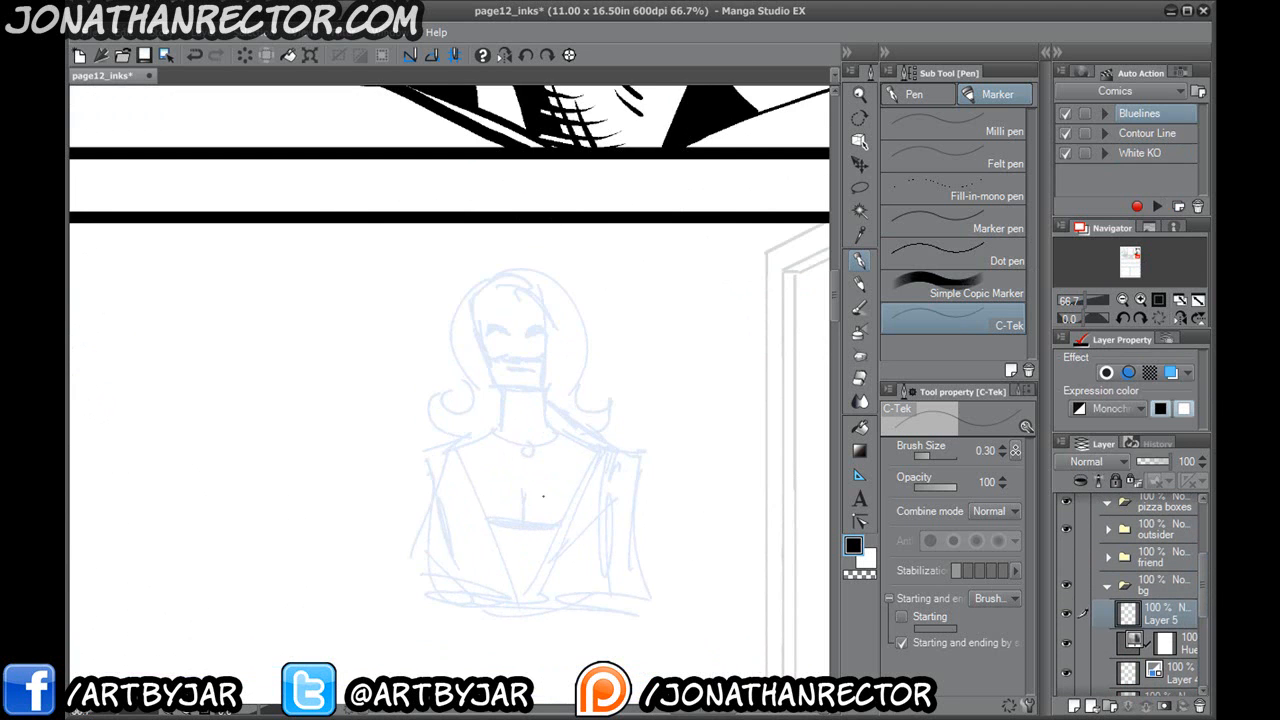
pyautogui.scroll(1, 543, 495)
pyautogui.moveTo(457, 206); pyautogui.dragTo(511, 286)
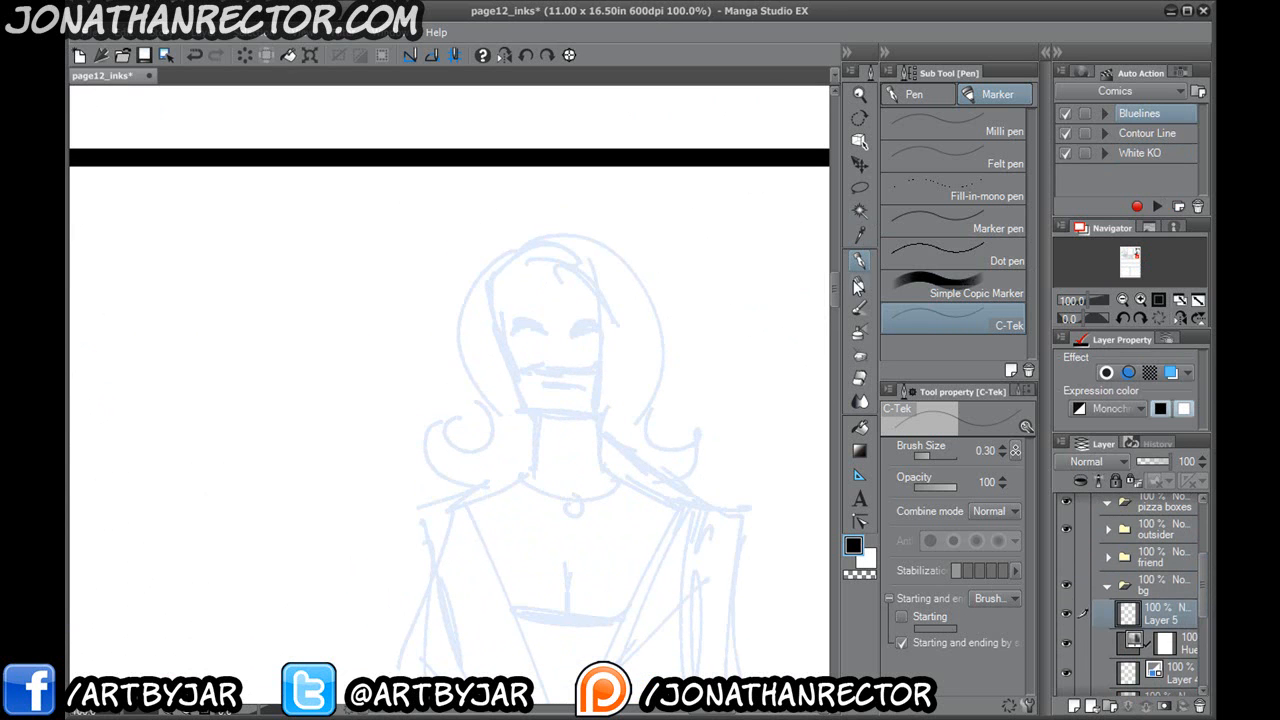
pyautogui.click(919, 102)
pyautogui.moveTo(538, 344)
pyautogui.mouseDown()
pyautogui.moveTo(552, 362)
pyautogui.moveTo(548, 346)
pyautogui.moveTo(510, 338)
pyautogui.moveTo(627, 340)
pyautogui.moveTo(606, 341)
pyautogui.moveTo(602, 384)
pyautogui.mouseUp()
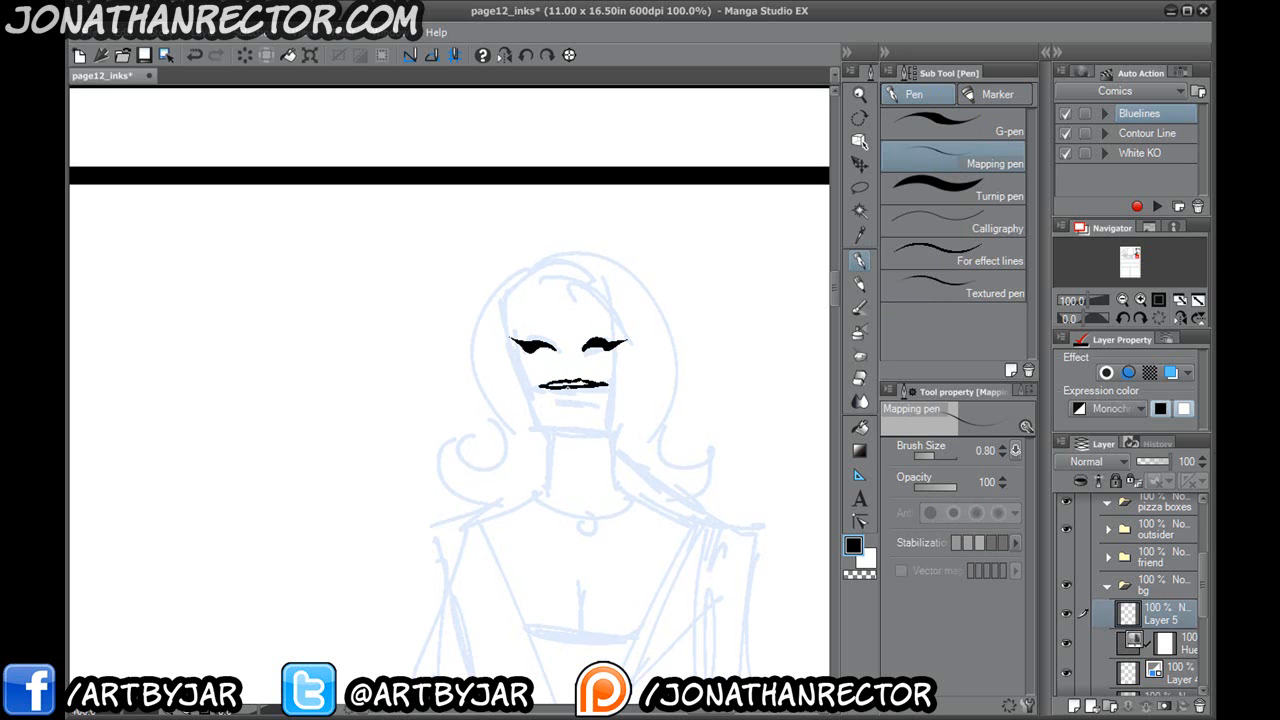
pyautogui.moveTo(577, 401); pyautogui.dragTo(549, 389)
pyautogui.press('space')
pyautogui.moveTo(503, 470); pyautogui.dragTo(530, 502)
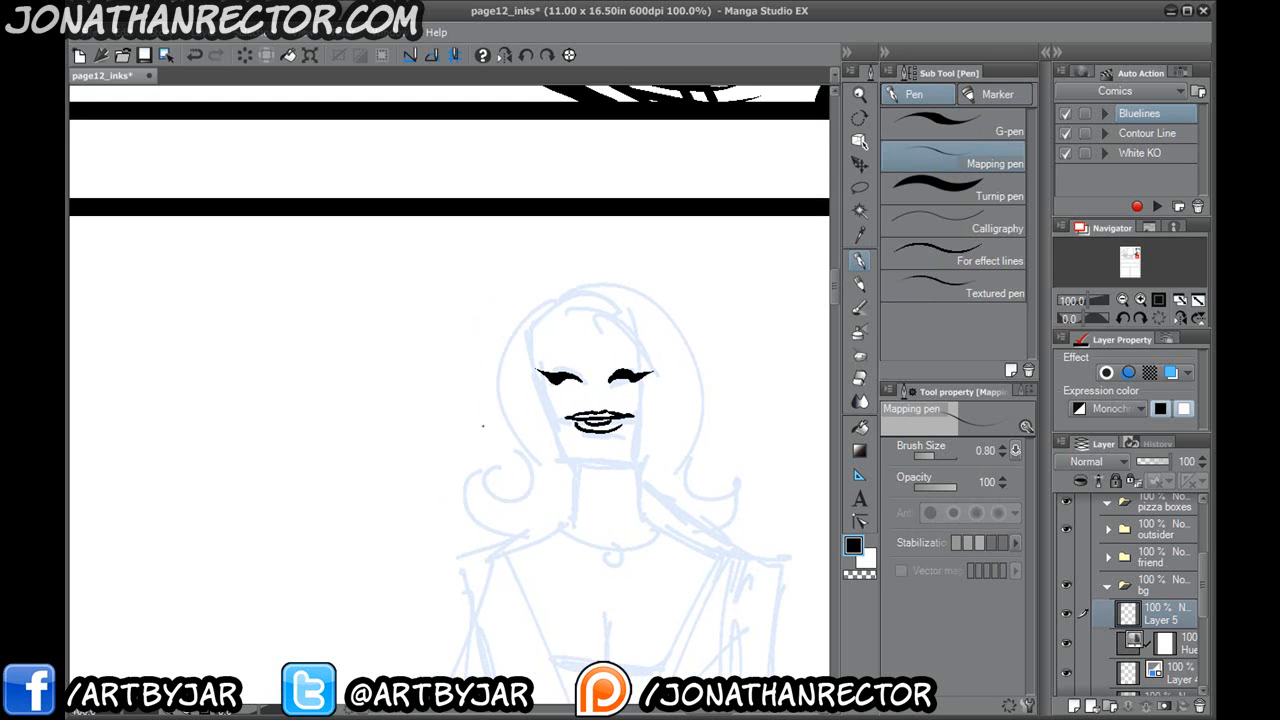
pyautogui.moveTo(577, 342)
pyautogui.mouseDown()
pyautogui.moveTo(546, 354)
pyautogui.moveTo(626, 352)
pyautogui.moveTo(541, 406)
pyautogui.moveTo(583, 463)
pyautogui.moveTo(638, 456)
pyautogui.moveTo(656, 374)
pyautogui.moveTo(644, 430)
pyautogui.mouseUp()
pyautogui.hotkey('ctrl', 'z')
pyautogui.hotkey('ctrl', 'z')
pyautogui.hotkey('ctrl', 'z')
pyautogui.moveTo(578, 461); pyautogui.dragTo(541, 417)
pyautogui.hotkey('ctrl', 'z')
pyautogui.hotkey('ctrl', 'z')
# Ink the woman's jaw contour and both ears.
pyautogui.moveTo(597, 463)
pyautogui.mouseDown()
pyautogui.moveTo(546, 427)
pyautogui.moveTo(526, 349)
pyautogui.mouseUp()
pyautogui.moveTo(606, 463)
pyautogui.mouseDown()
pyautogui.moveTo(645, 430)
pyautogui.moveTo(660, 345)
pyautogui.mouseUp()
pyautogui.moveTo(528, 372); pyautogui.dragTo(554, 434)
pyautogui.moveTo(682, 376)
pyautogui.mouseDown()
pyautogui.moveTo(698, 394)
pyautogui.moveTo(678, 430)
pyautogui.mouseUp()
# Ink the forehead curl and the swept hair outline across the top of the woman's head.
pyautogui.moveTo(590, 340)
pyautogui.mouseDown()
pyautogui.moveTo(632, 362)
pyautogui.moveTo(576, 352)
pyautogui.mouseUp()
pyautogui.moveTo(612, 312)
pyautogui.mouseDown()
pyautogui.moveTo(556, 304)
pyautogui.moveTo(526, 384)
pyautogui.mouseUp()
pyautogui.moveTo(606, 313)
pyautogui.mouseDown()
pyautogui.moveTo(694, 310)
pyautogui.moveTo(709, 376)
pyautogui.mouseUp()
pyautogui.moveTo(637, 351); pyautogui.dragTo(678, 380)
pyautogui.moveTo(639, 431); pyautogui.dragTo(586, 327)
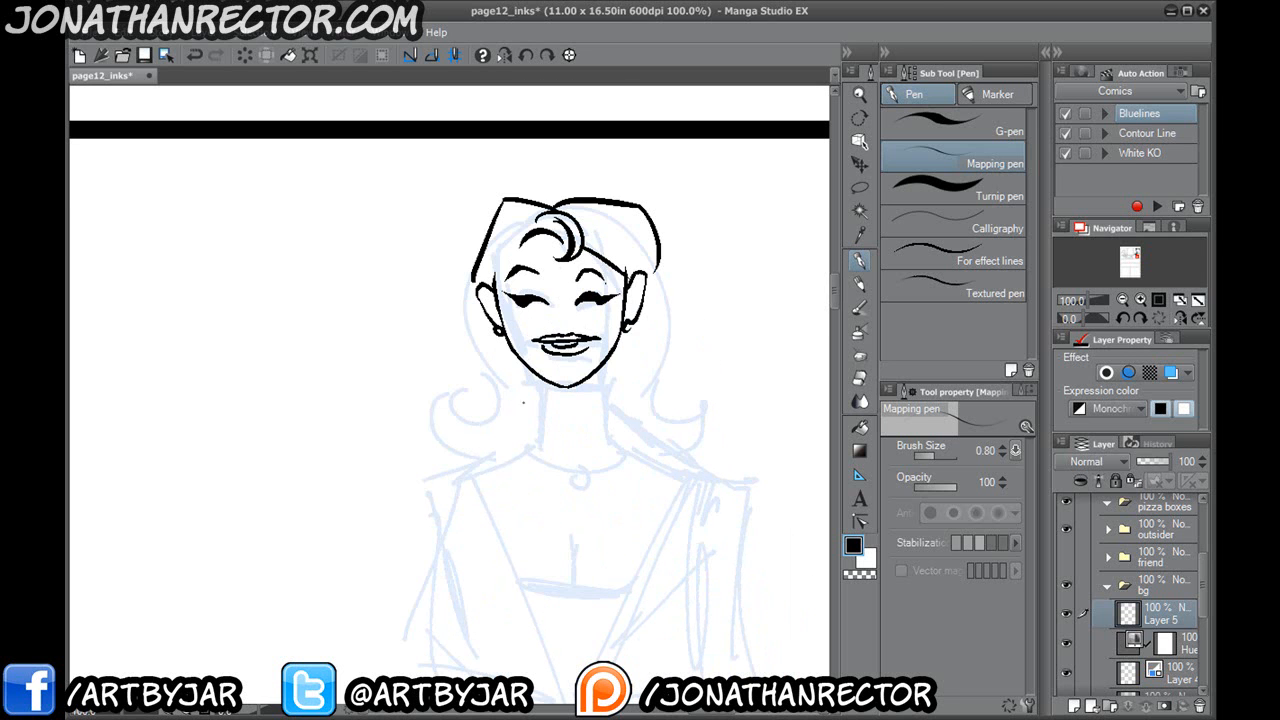
# Ink the woman's neck, the notched jacket lapels and the jacket's front closure line.
pyautogui.moveTo(537, 375); pyautogui.dragTo(538, 448)
pyautogui.moveTo(603, 365); pyautogui.dragTo(604, 434)
pyautogui.moveTo(486, 430)
pyautogui.mouseDown()
pyautogui.moveTo(536, 382)
pyautogui.moveTo(555, 412)
pyautogui.mouseUp()
pyautogui.moveTo(657, 383)
pyautogui.mouseDown()
pyautogui.moveTo(692, 400)
pyautogui.moveTo(648, 522)
pyautogui.moveTo(612, 542)
pyautogui.moveTo(614, 656)
pyautogui.mouseUp()
pyautogui.moveTo(621, 532); pyautogui.dragTo(565, 414)
pyautogui.moveTo(672, 530)
pyautogui.mouseDown()
pyautogui.moveTo(732, 451)
pyautogui.moveTo(694, 406)
pyautogui.mouseUp()
pyautogui.moveTo(578, 532)
pyautogui.mouseDown()
pyautogui.moveTo(531, 460)
pyautogui.moveTo(524, 425)
pyautogui.moveTo(538, 413)
pyautogui.moveTo(515, 458)
pyautogui.moveTo(523, 425)
pyautogui.moveTo(499, 368)
pyautogui.mouseUp()
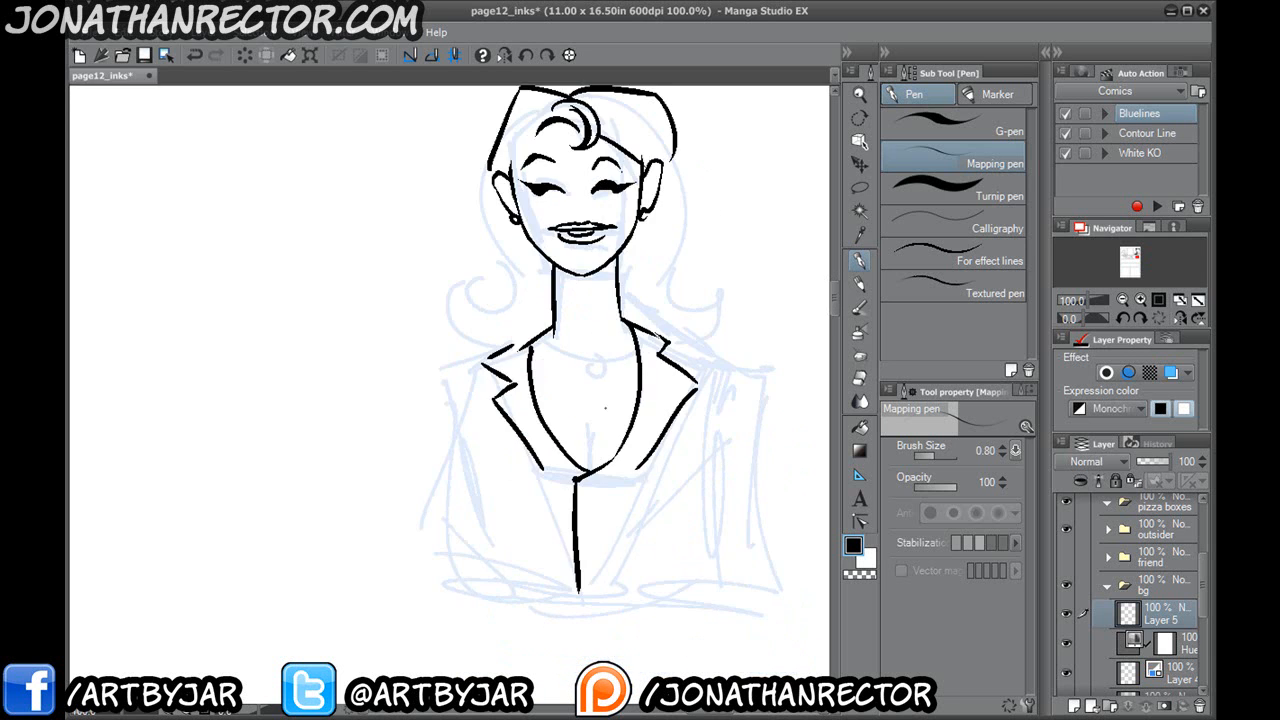
# Ink the top's neckline between the lapels and the necklace with its oval pendant.
pyautogui.moveTo(640, 389); pyautogui.dragTo(537, 388)
pyautogui.moveTo(624, 316)
pyautogui.mouseDown()
pyautogui.moveTo(604, 356)
pyautogui.moveTo(550, 326)
pyautogui.mouseUp()
pyautogui.moveTo(588, 380); pyautogui.dragTo(584, 361)
# Ink the flipped hair locks falling to the shoulders on both sides of the woman's face.
pyautogui.moveTo(490, 332); pyautogui.dragTo(504, 392)
pyautogui.moveTo(502, 224)
pyautogui.mouseDown()
pyautogui.moveTo(497, 265)
pyautogui.moveTo(551, 346)
pyautogui.mouseUp()
pyautogui.moveTo(515, 289)
pyautogui.mouseDown()
pyautogui.moveTo(548, 328)
pyautogui.moveTo(508, 328)
pyautogui.mouseUp()
pyautogui.moveTo(512, 408); pyautogui.dragTo(481, 338)
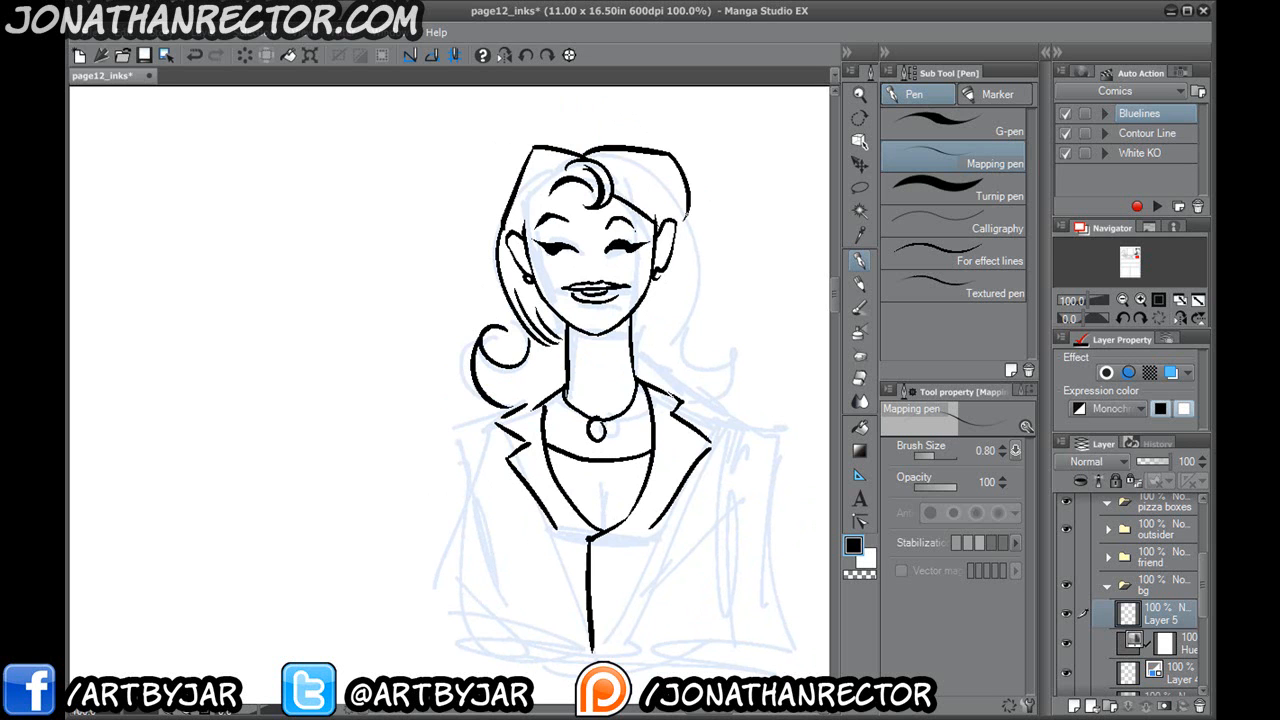
pyautogui.moveTo(691, 218)
pyautogui.mouseDown()
pyautogui.moveTo(674, 258)
pyautogui.moveTo(700, 312)
pyautogui.mouseUp()
pyautogui.moveTo(690, 316)
pyautogui.mouseDown()
pyautogui.moveTo(704, 338)
pyautogui.moveTo(684, 345)
pyautogui.mouseUp()
pyautogui.moveTo(653, 384); pyautogui.dragTo(714, 356)
pyautogui.moveTo(691, 236); pyautogui.dragTo(690, 322)
pyautogui.moveTo(702, 387); pyautogui.dragTo(741, 368)
pyautogui.moveTo(403, 291); pyautogui.dragTo(300, 194)
# Ink the jacket's shoulders, sleeves and side lines to complete the woman's bust.
pyautogui.moveTo(570, 296)
pyautogui.mouseDown()
pyautogui.moveTo(657, 326)
pyautogui.moveTo(608, 406)
pyautogui.moveTo(604, 550)
pyautogui.mouseUp()
pyautogui.moveTo(660, 328); pyautogui.dragTo(678, 552)
pyautogui.moveTo(400, 386); pyautogui.dragTo(482, 406)
pyautogui.moveTo(484, 336)
pyautogui.mouseDown()
pyautogui.moveTo(426, 368)
pyautogui.moveTo(496, 452)
pyautogui.moveTo(506, 556)
pyautogui.mouseUp()
pyautogui.moveTo(432, 372)
pyautogui.mouseDown()
pyautogui.moveTo(452, 560)
pyautogui.moveTo(311, 533)
pyautogui.mouseUp()
pyautogui.scroll(-2, 148, 368)
pyautogui.moveTo(271, 419); pyautogui.dragTo(258, 454)
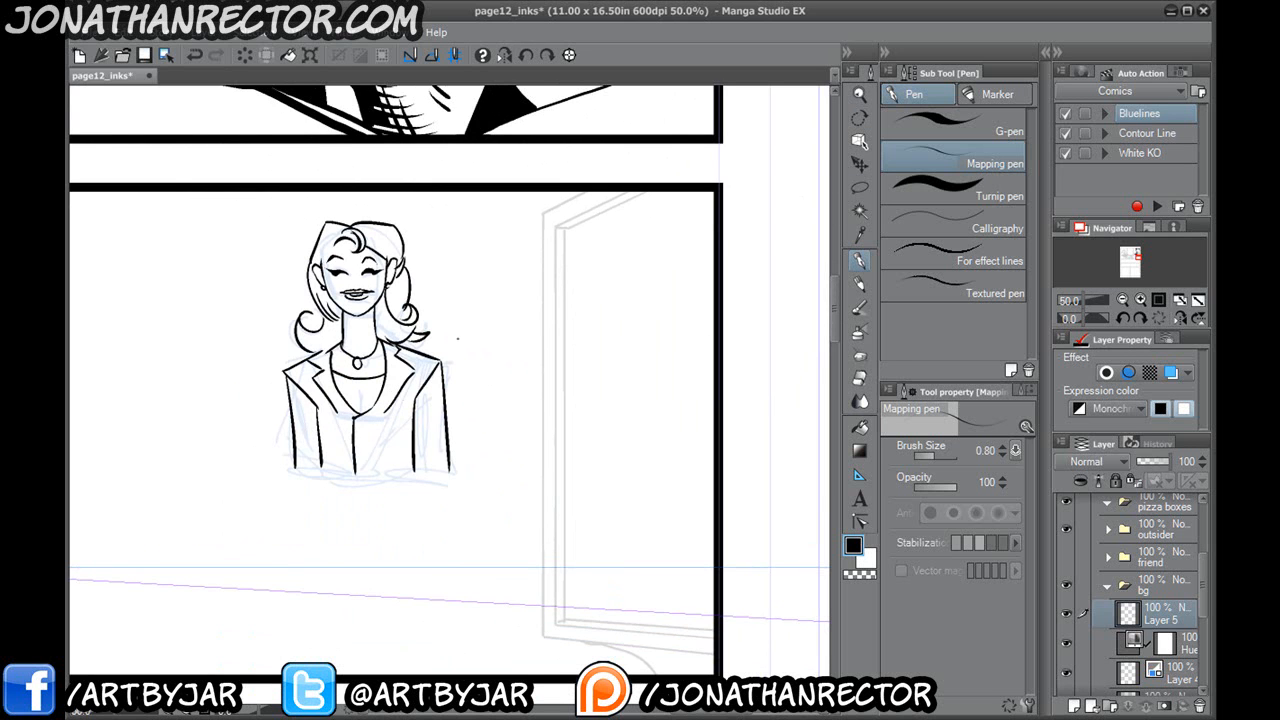
pyautogui.moveTo(343, 474); pyautogui.dragTo(350, 482)
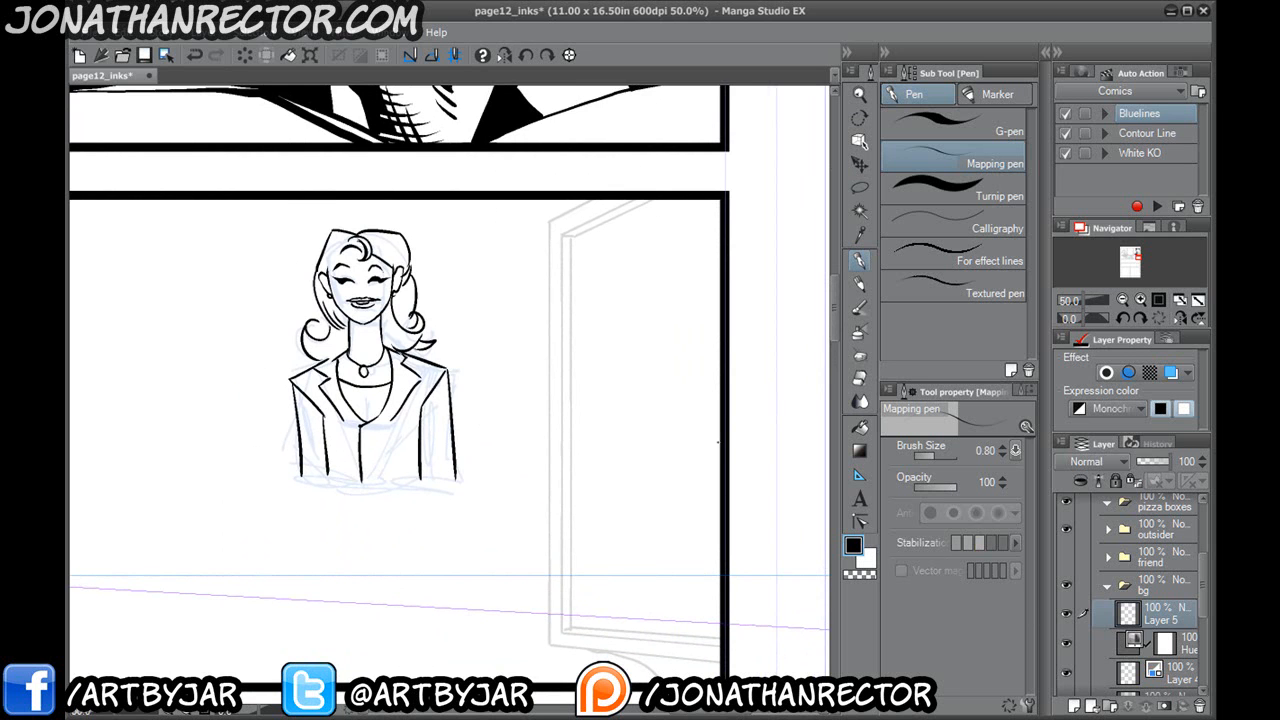
pyautogui.hotkey('ctrl', 't')
pyautogui.moveTo(349, 430)
pyautogui.mouseDown()
pyautogui.moveTo(397, 450)
pyautogui.moveTo(637, 446)
pyautogui.mouseUp()
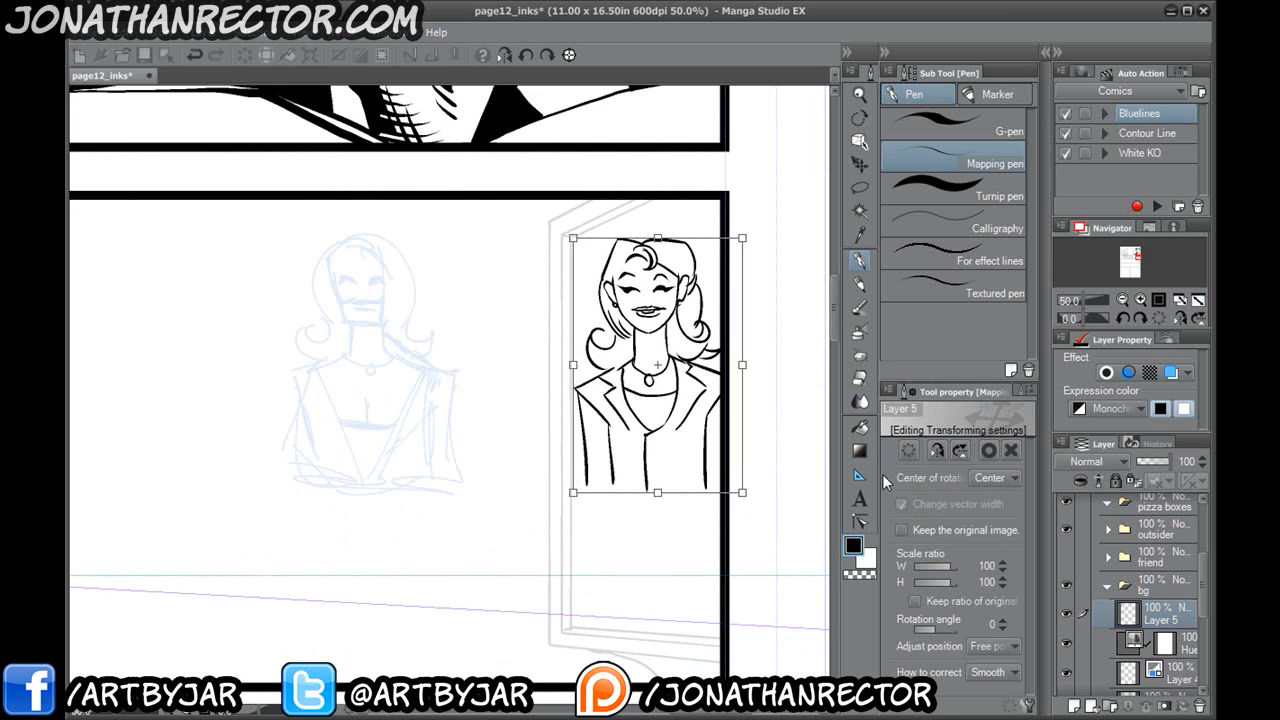
pyautogui.click(979, 647)
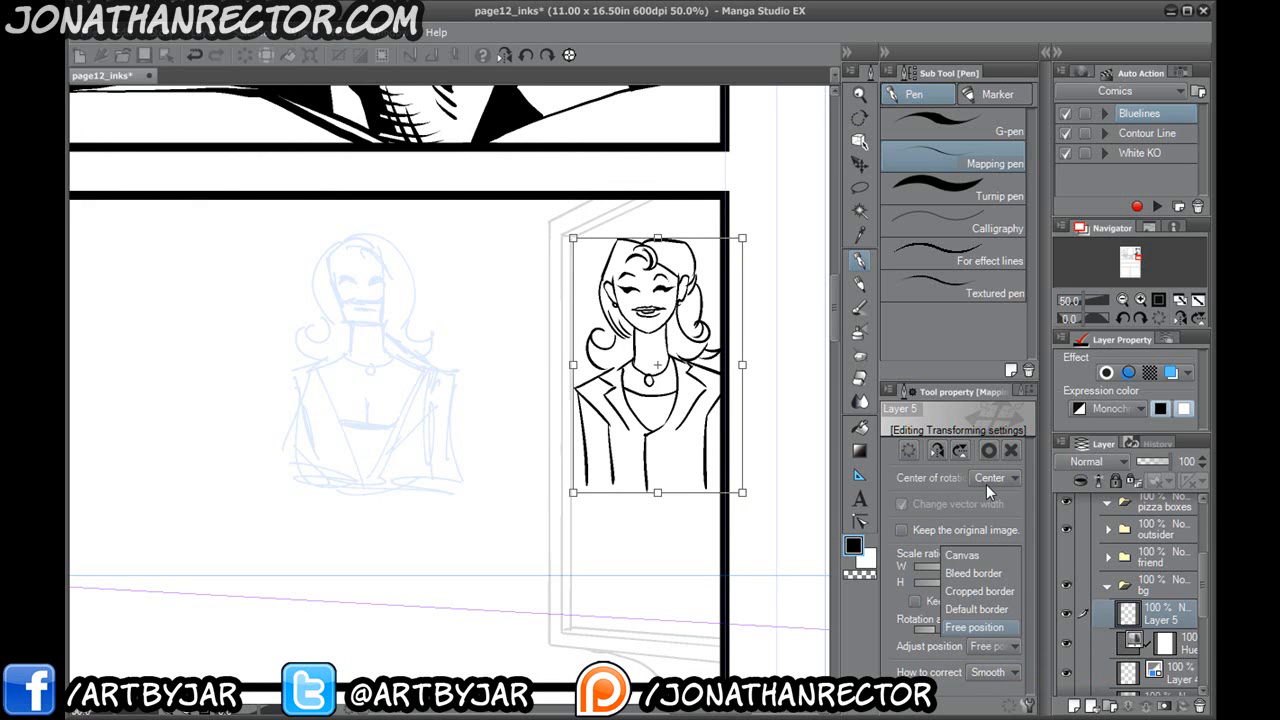
pyautogui.click(952, 389)
pyautogui.click(124, 34)
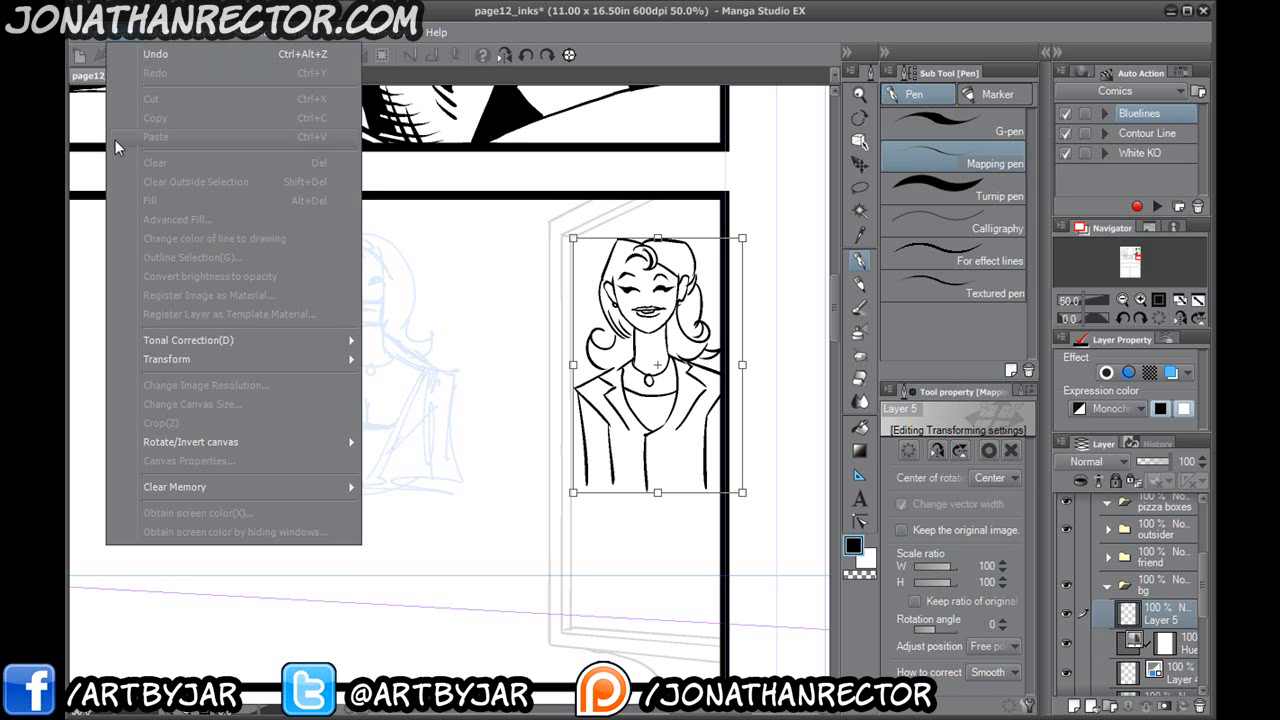
pyautogui.moveTo(160, 364)
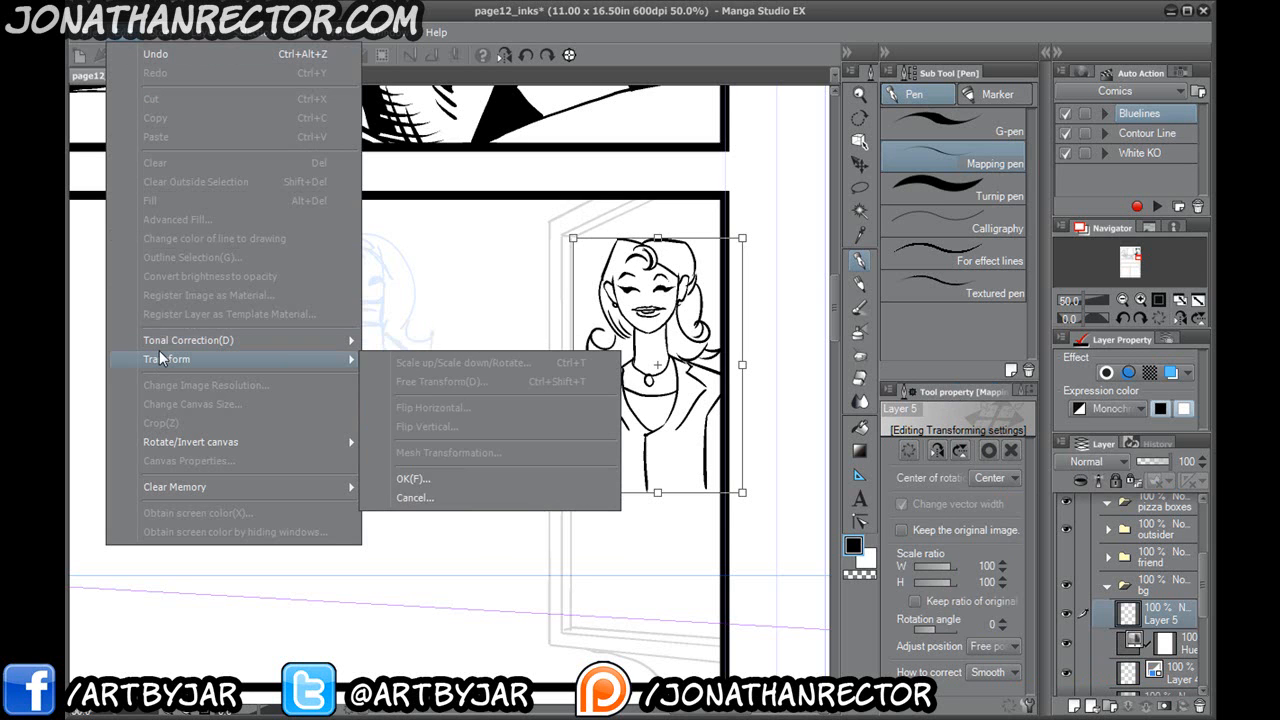
pyautogui.moveTo(159, 440)
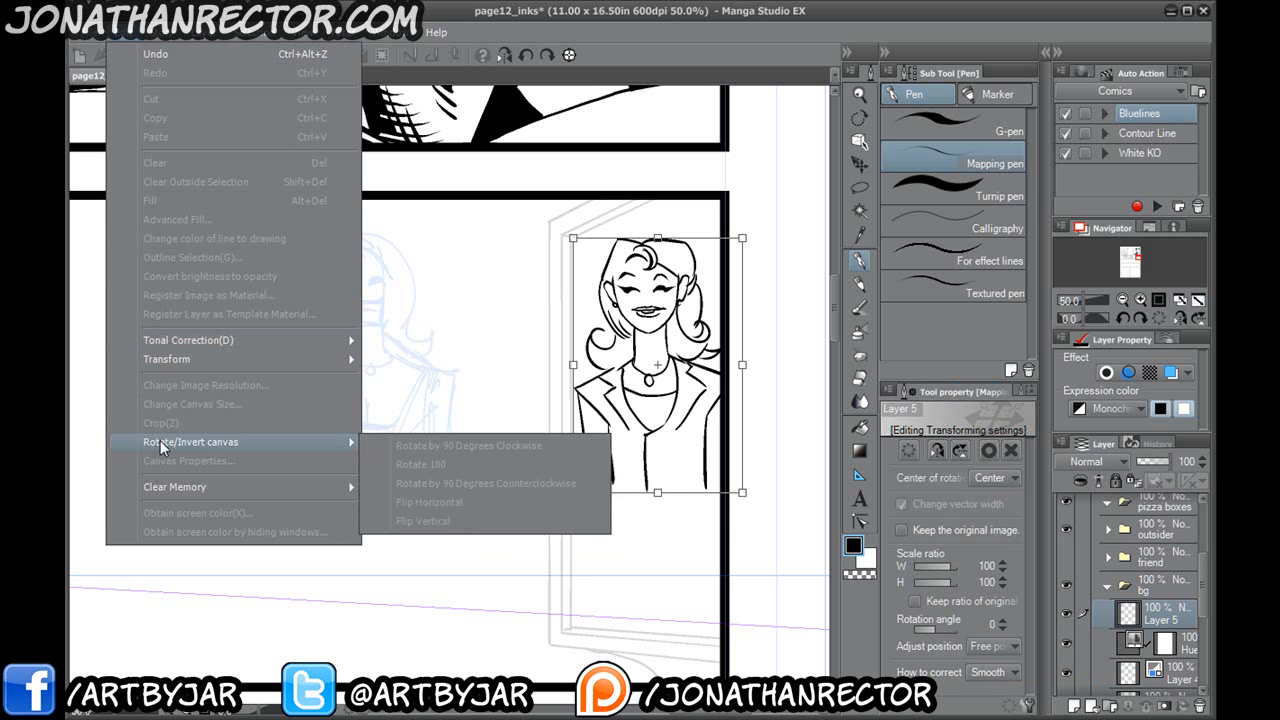
pyautogui.click(537, 45)
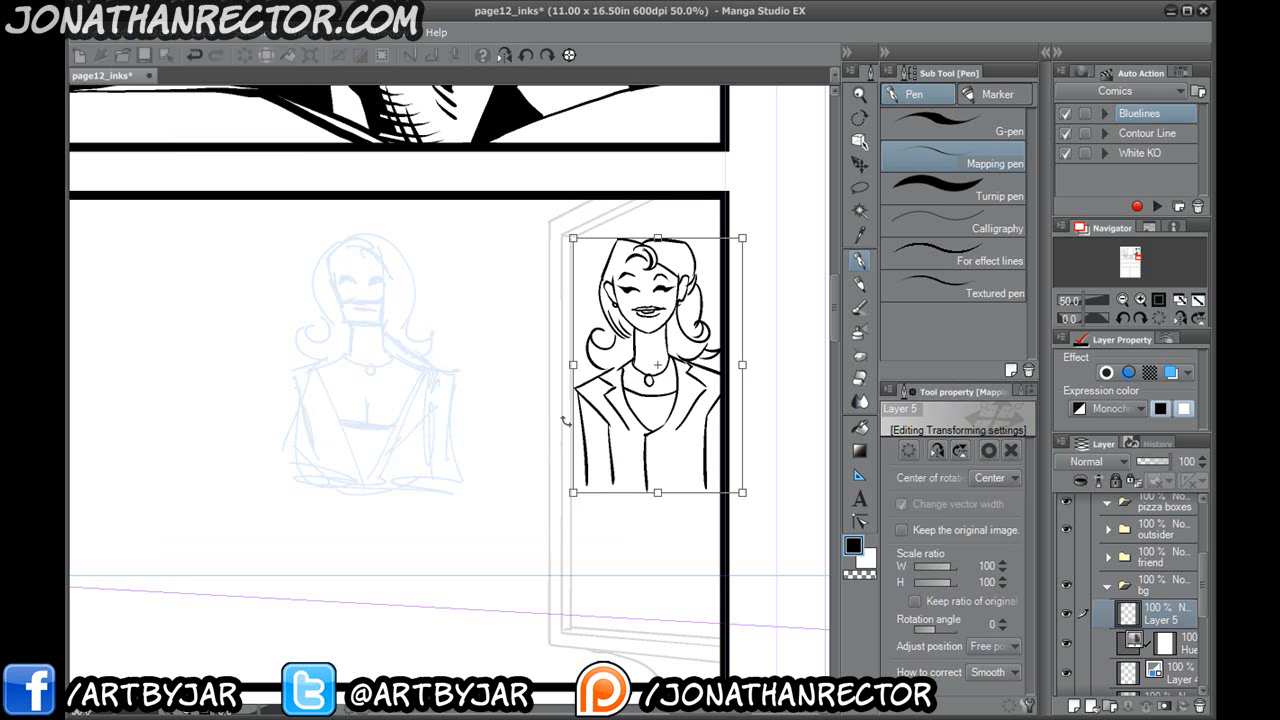
pyautogui.press('Escape')
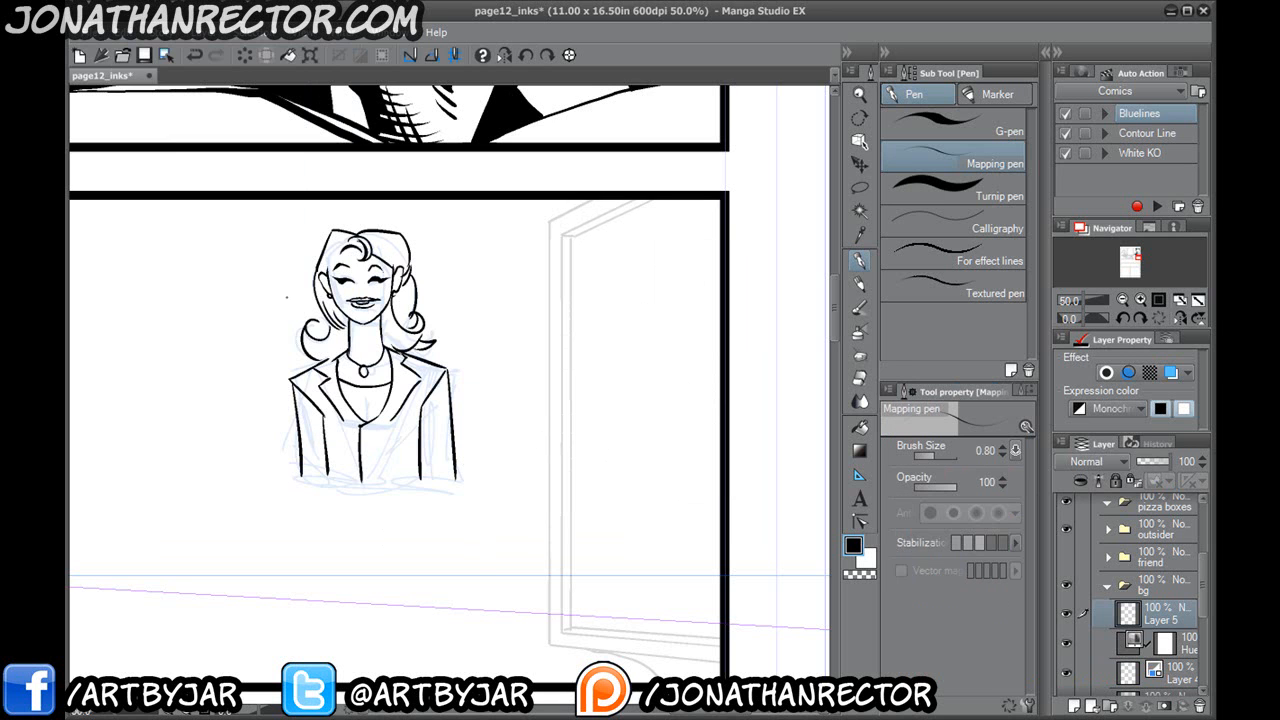
# Move the woman's portrait into the picture frame and distort it with Free Transform to match the frame's perspective.
pyautogui.click(124, 34)
pyautogui.moveTo(165, 358)
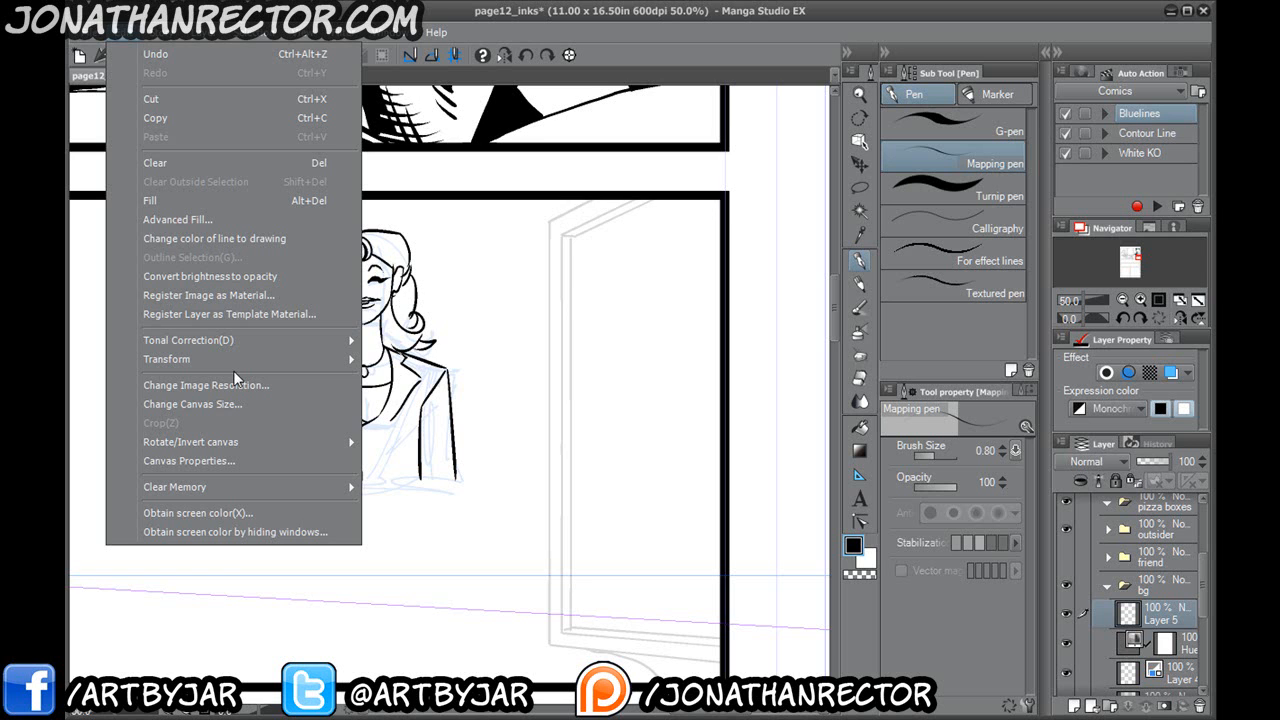
pyautogui.moveTo(200, 368)
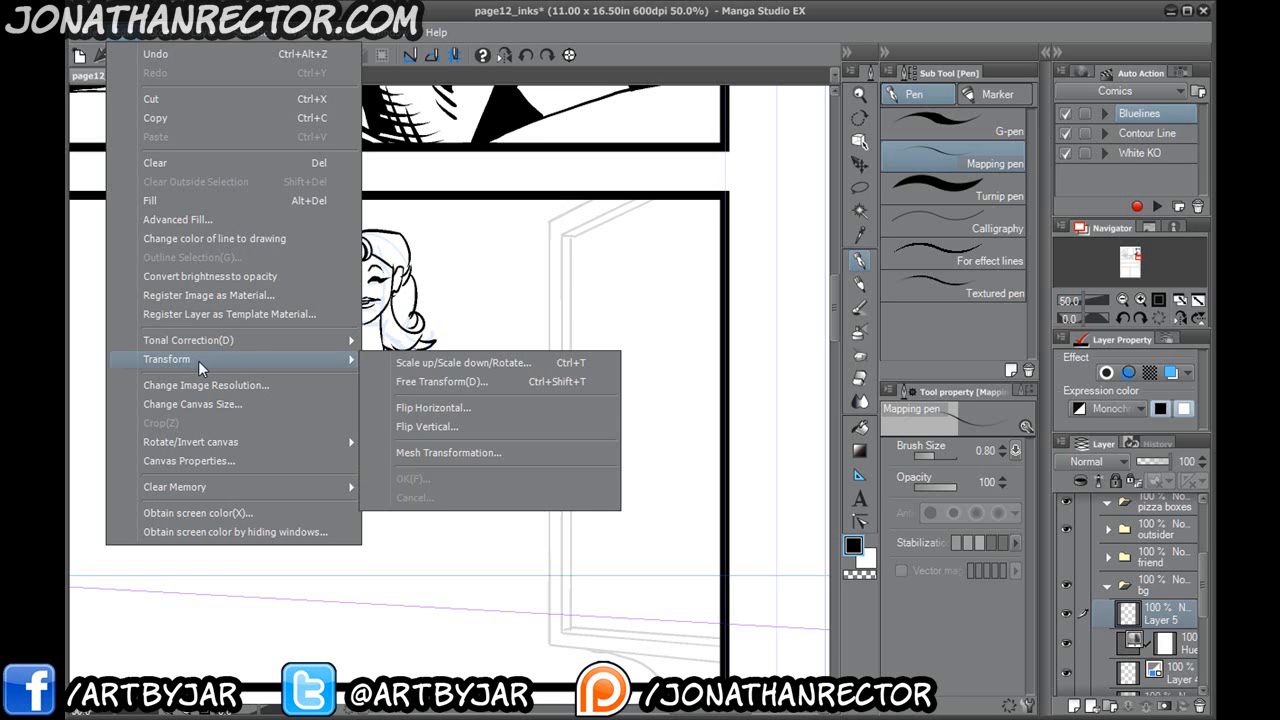
pyautogui.click(412, 384)
pyautogui.moveTo(366, 380)
pyautogui.mouseDown()
pyautogui.moveTo(630, 400)
pyautogui.moveTo(640, 458)
pyautogui.mouseUp()
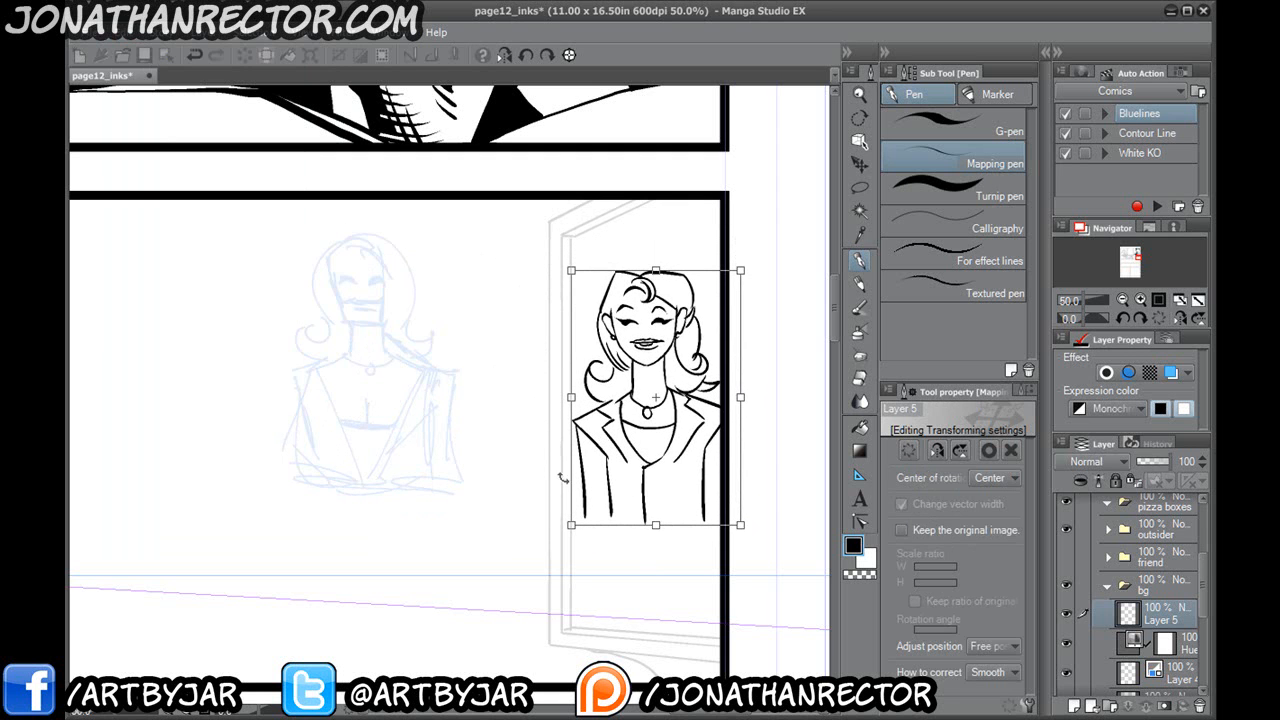
pyautogui.moveTo(571, 524); pyautogui.dragTo(571, 588)
pyautogui.moveTo(742, 532); pyautogui.dragTo(745, 600)
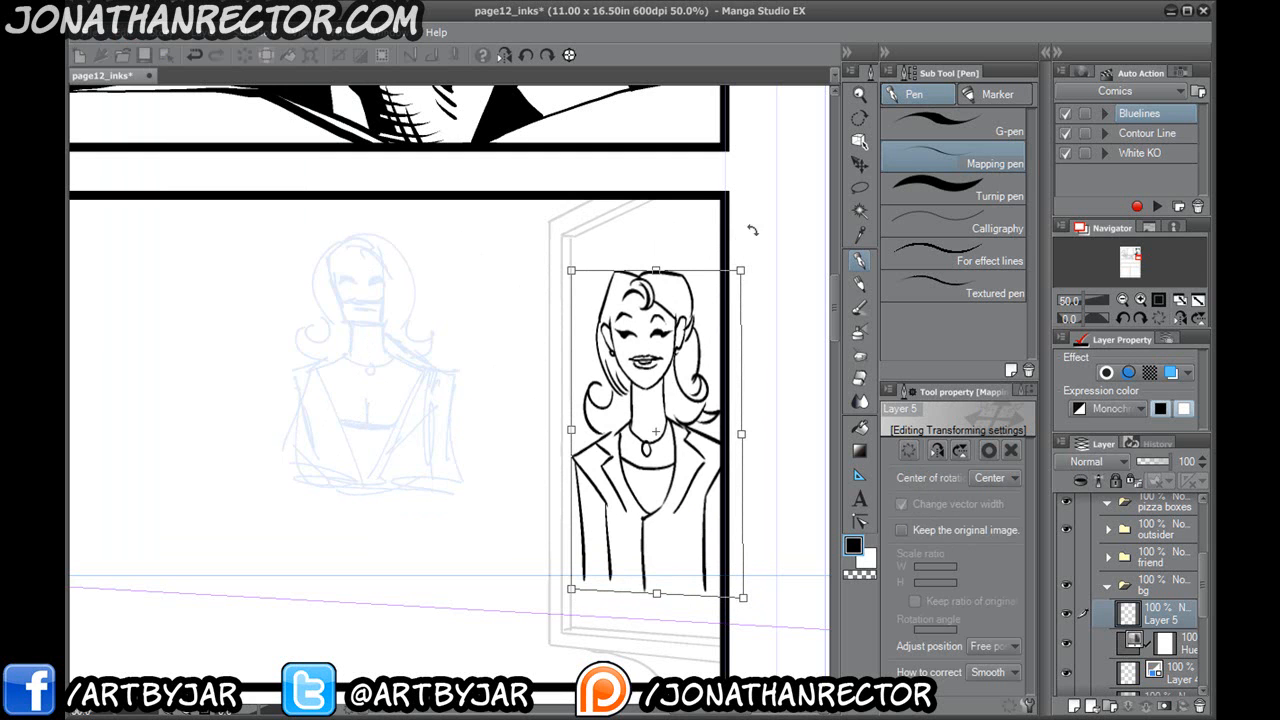
pyautogui.moveTo(741, 268); pyautogui.dragTo(752, 196)
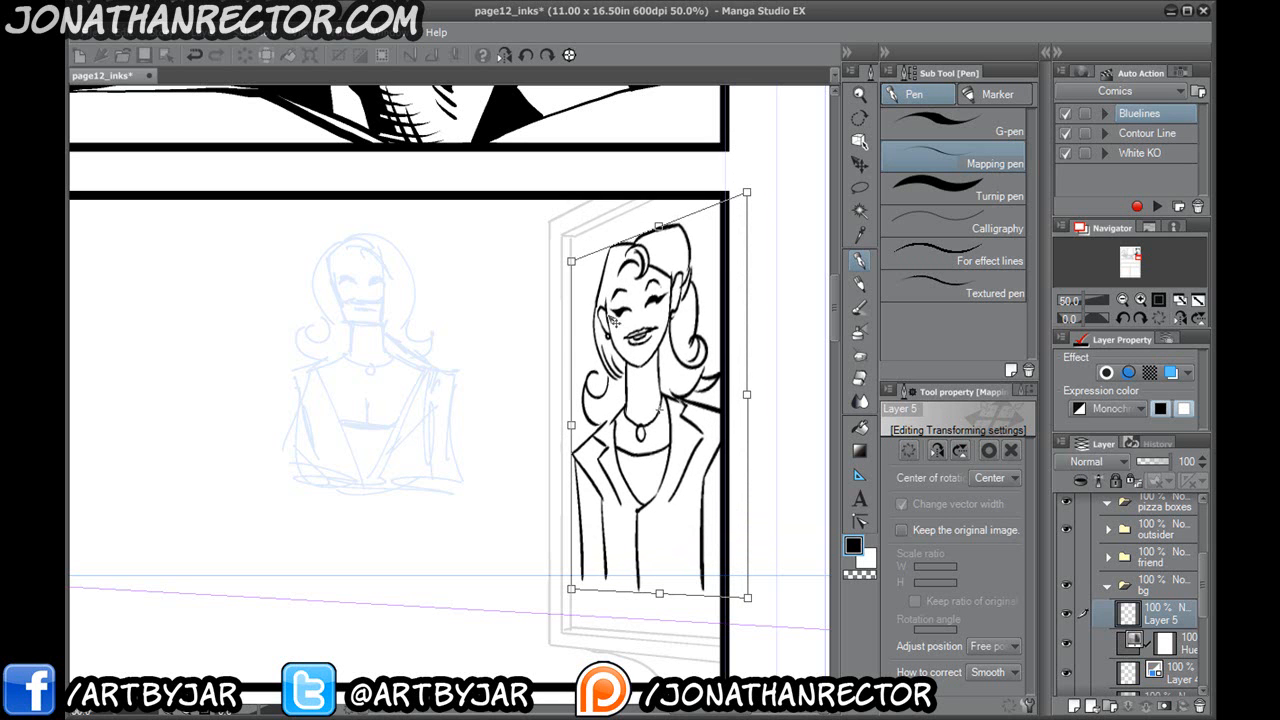
pyautogui.moveTo(572, 590); pyautogui.dragTo(575, 598)
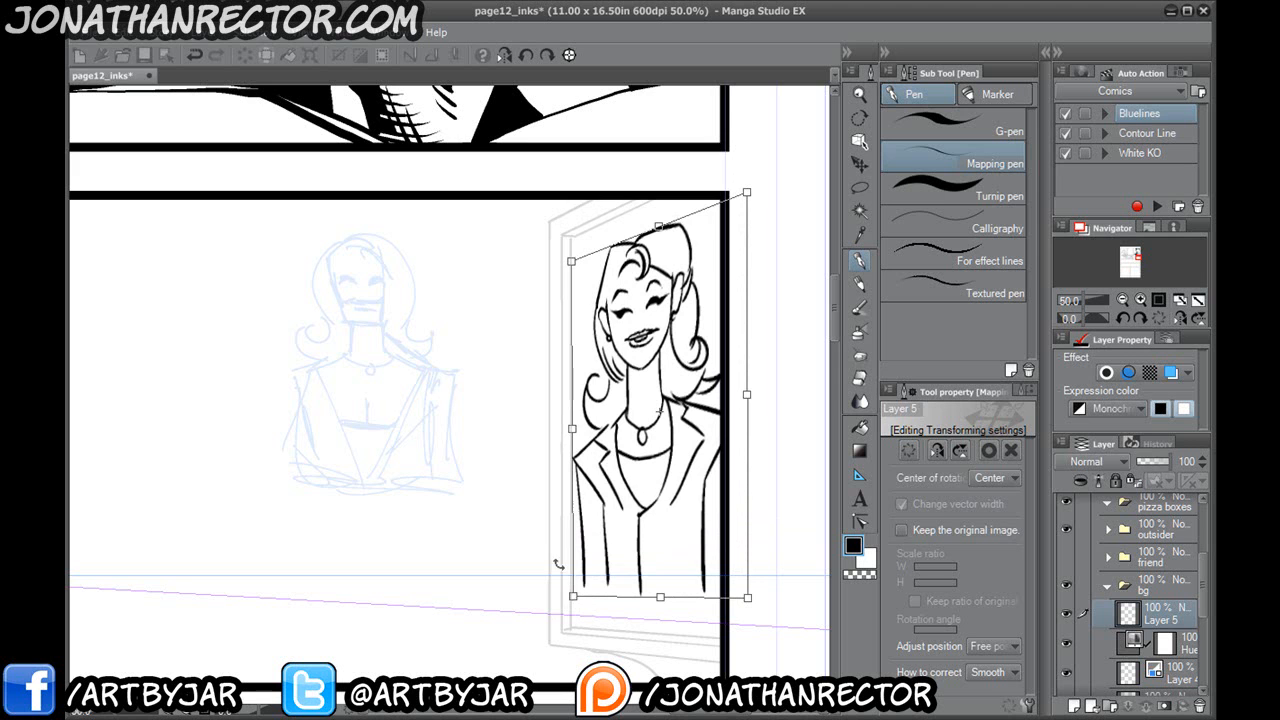
pyautogui.press('Return')
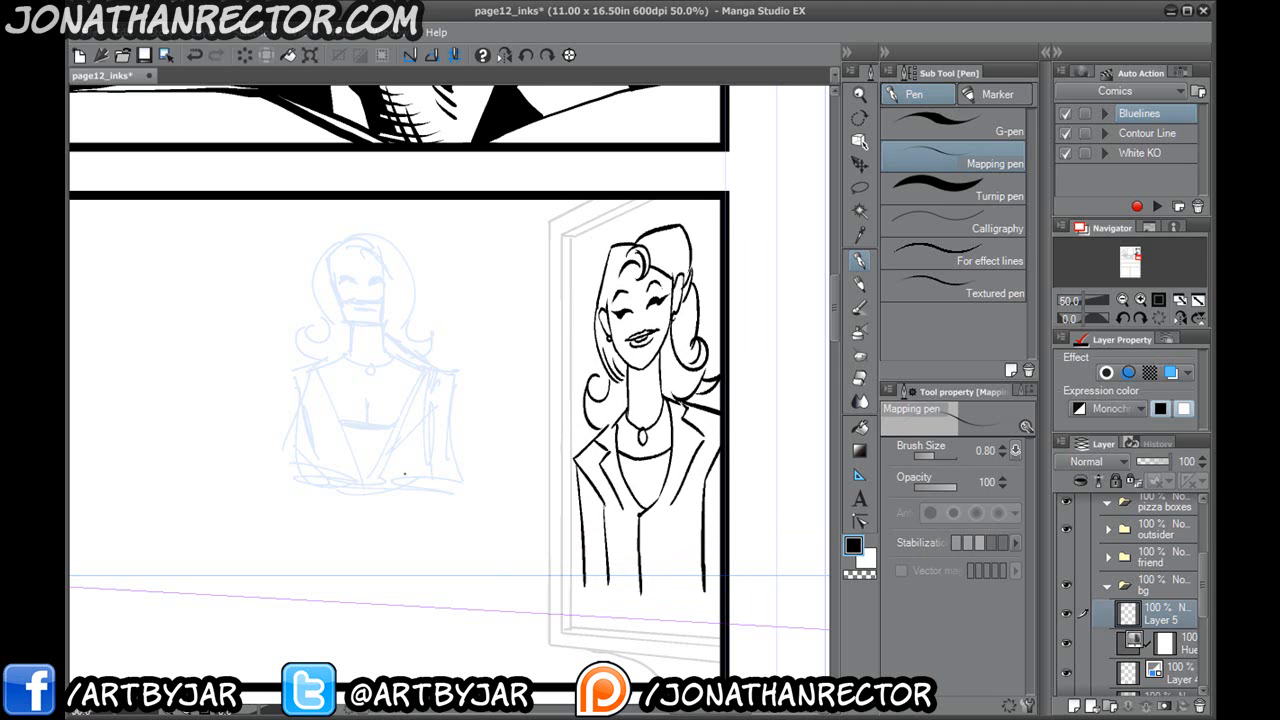
# Delete Layer 4 with the blue portrait sketch and the hue correction layer above it.
pyautogui.scroll(-3, 1194, 620)
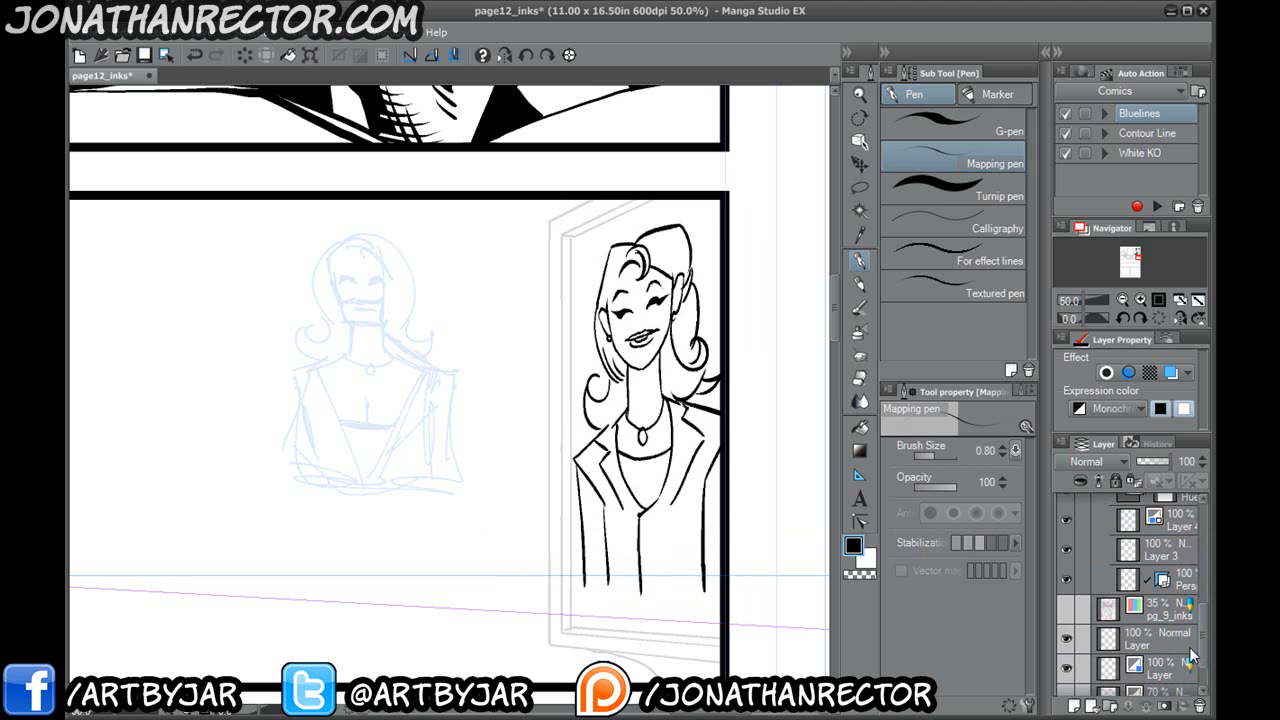
pyautogui.click(1180, 527)
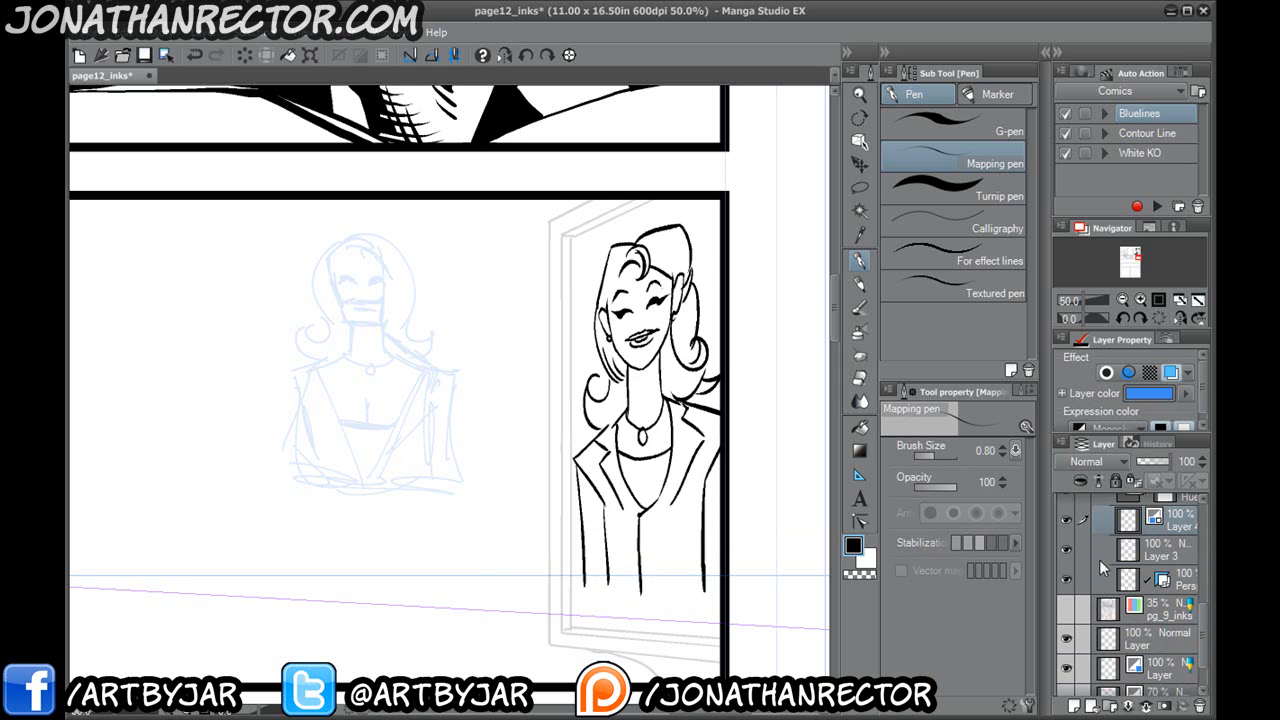
pyautogui.keyDown('shift'); pyautogui.click(1184, 500); pyautogui.keyUp('shift')
pyautogui.click(1186, 705)
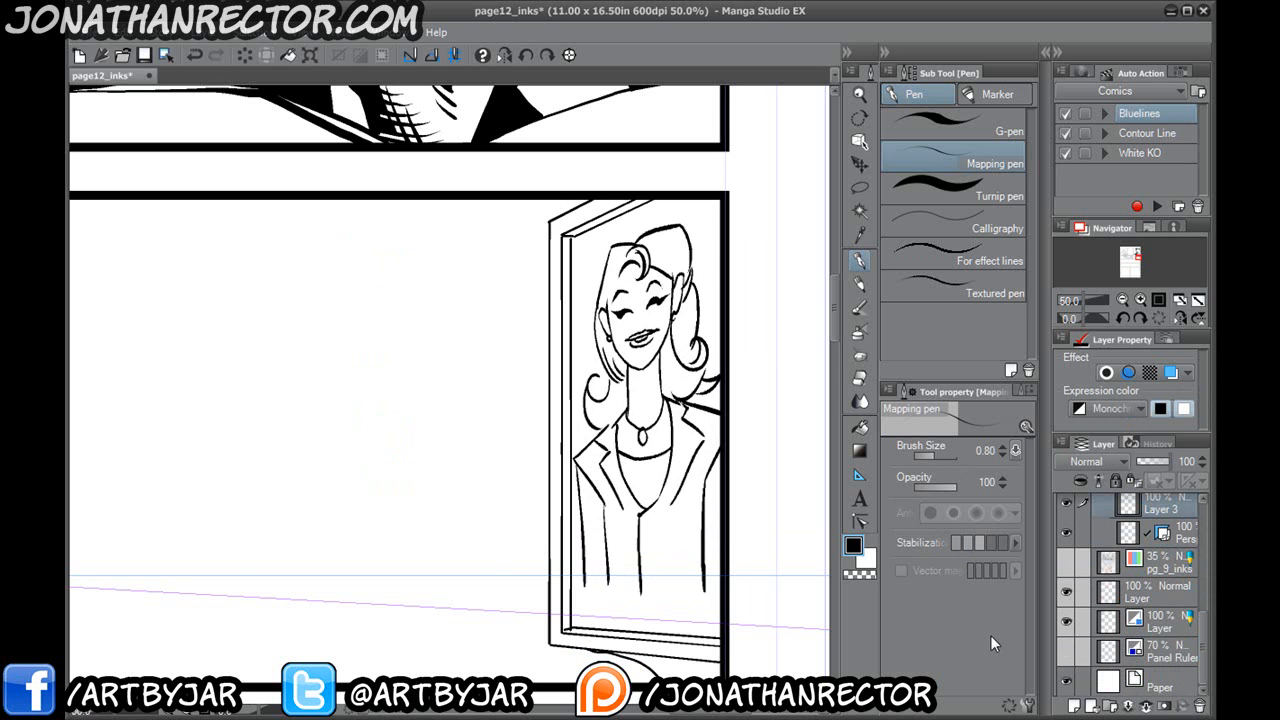
# Show the pg_9_inks pencils and ink a caption strip with scribbled lettering below the portrait using the C-Tek marker.
pyautogui.click(1070, 565)
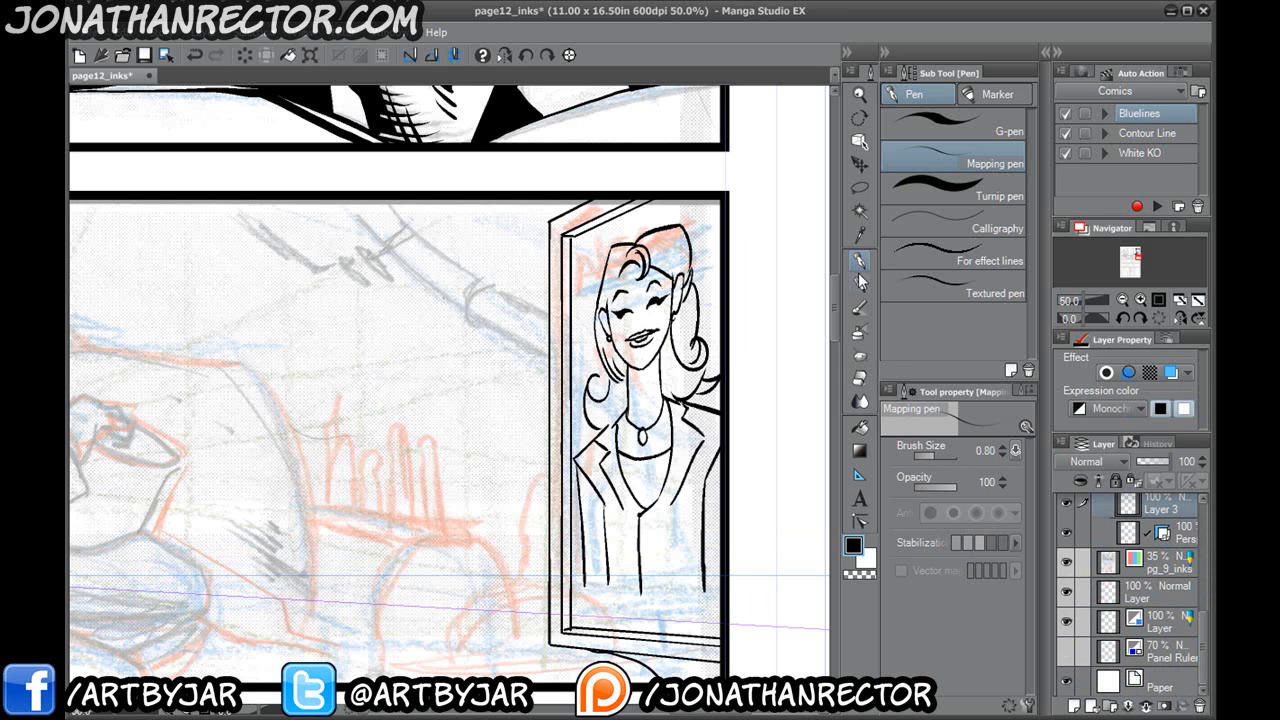
pyautogui.click(997, 94)
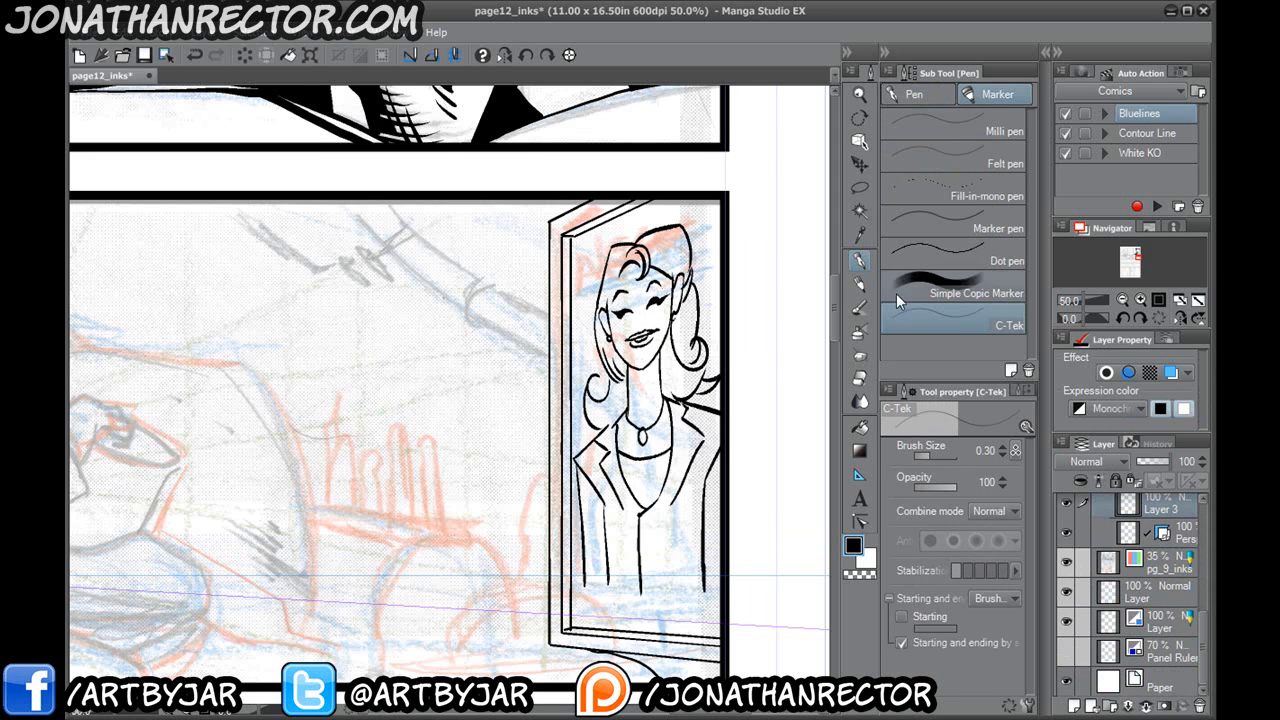
pyautogui.moveTo(573, 588); pyautogui.dragTo(569, 572)
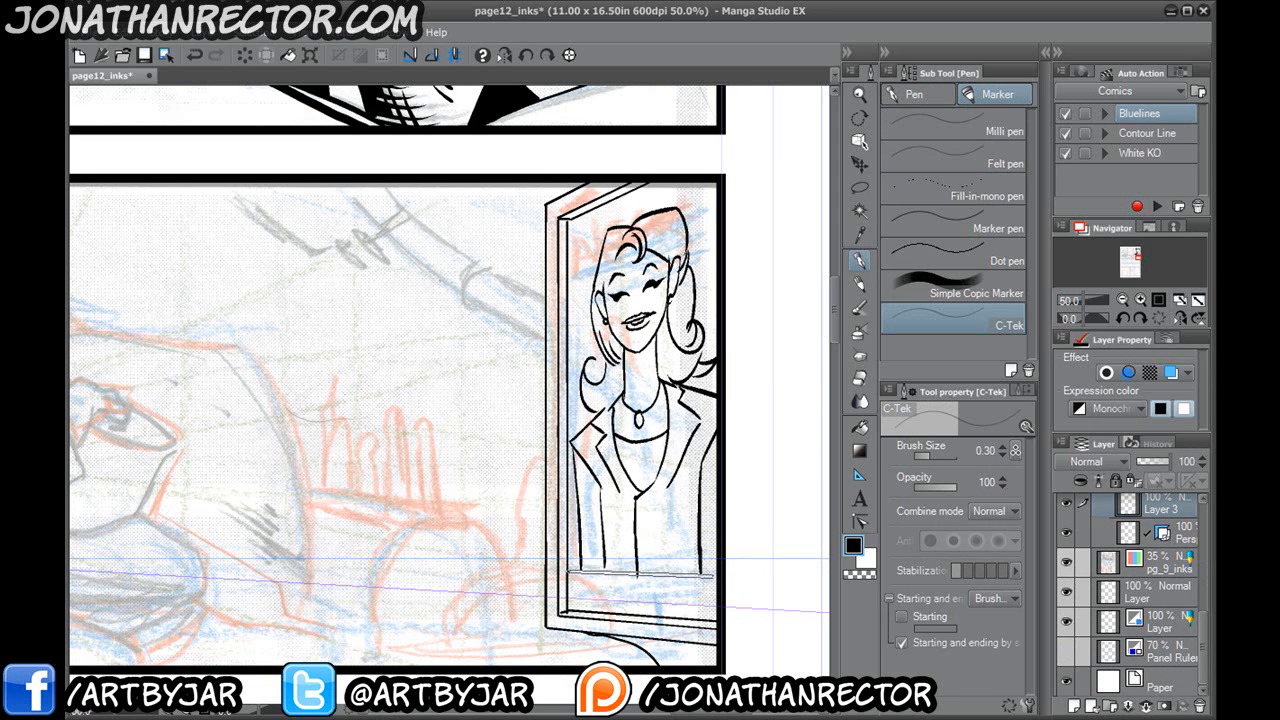
pyautogui.keyDown('shift'); pyautogui.click(722, 574); pyautogui.keyUp('shift')
pyautogui.click(568, 579)
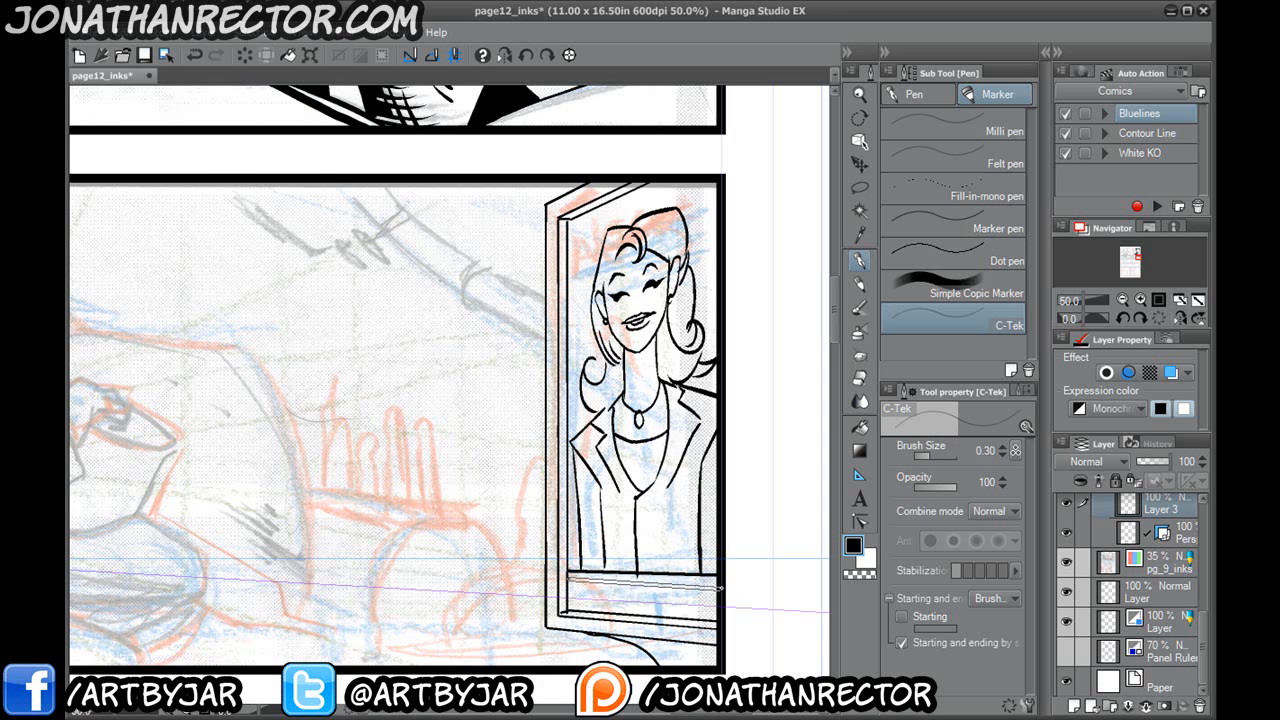
pyautogui.keyDown('shift'); pyautogui.click(719, 588); pyautogui.keyUp('shift')
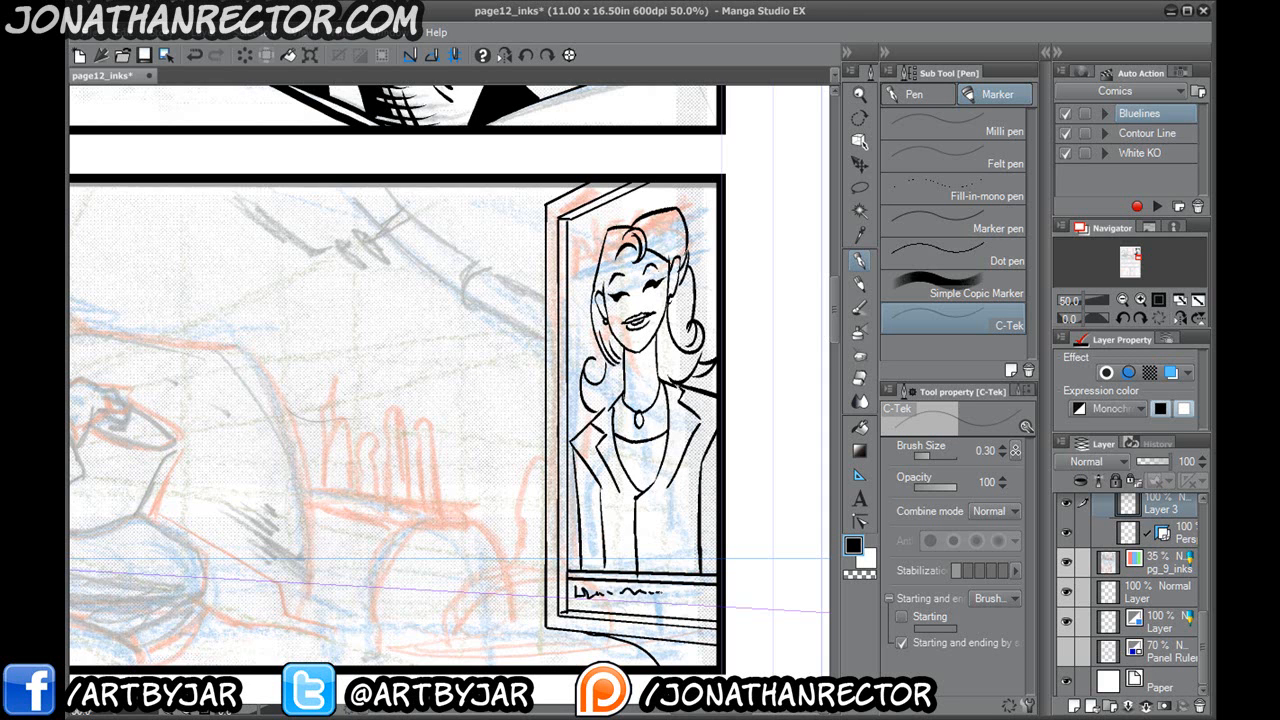
# Ink a straight vertical background line behind the woman's hair inside the picture frame.
pyautogui.moveTo(552, 362); pyautogui.dragTo(528, 463)
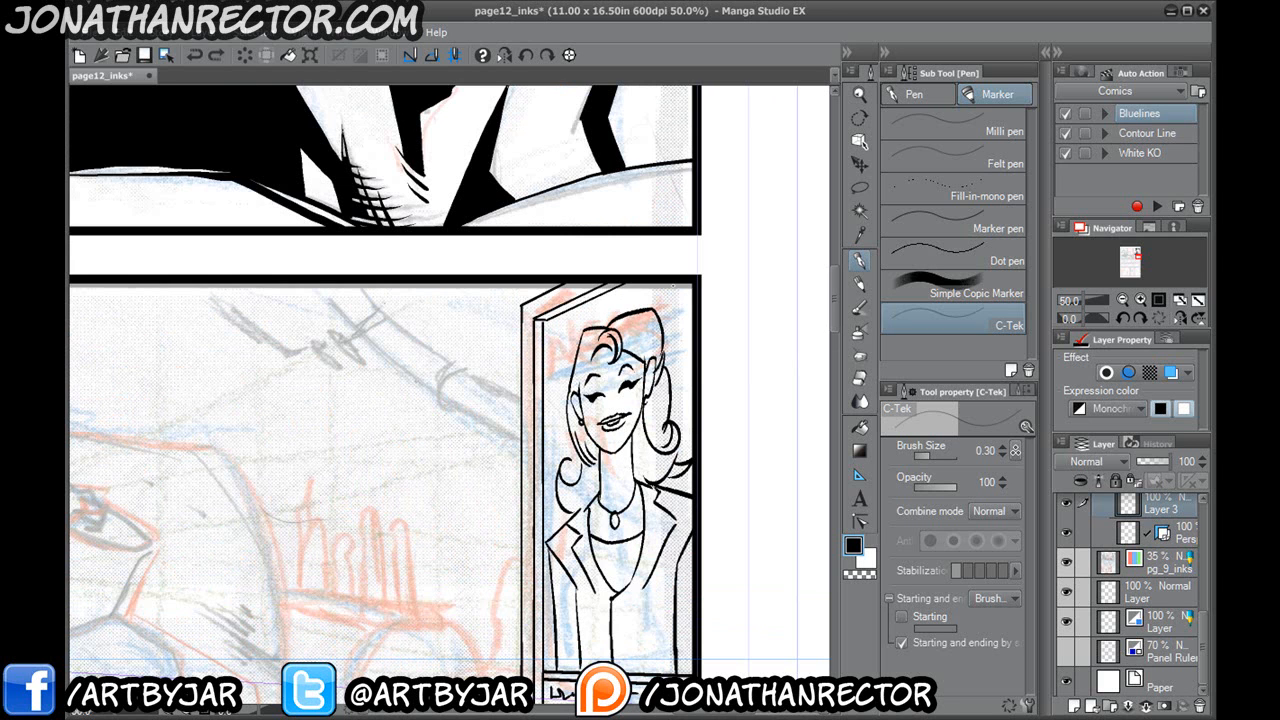
pyautogui.click(674, 286)
pyautogui.keyDown('shift'); pyautogui.click(678, 394); pyautogui.keyUp('shift')
# Turn the friend layer folder's visibility back on.
pyautogui.moveTo(309, 539); pyautogui.dragTo(339, 365)
pyautogui.scroll(-2, 340, 362)
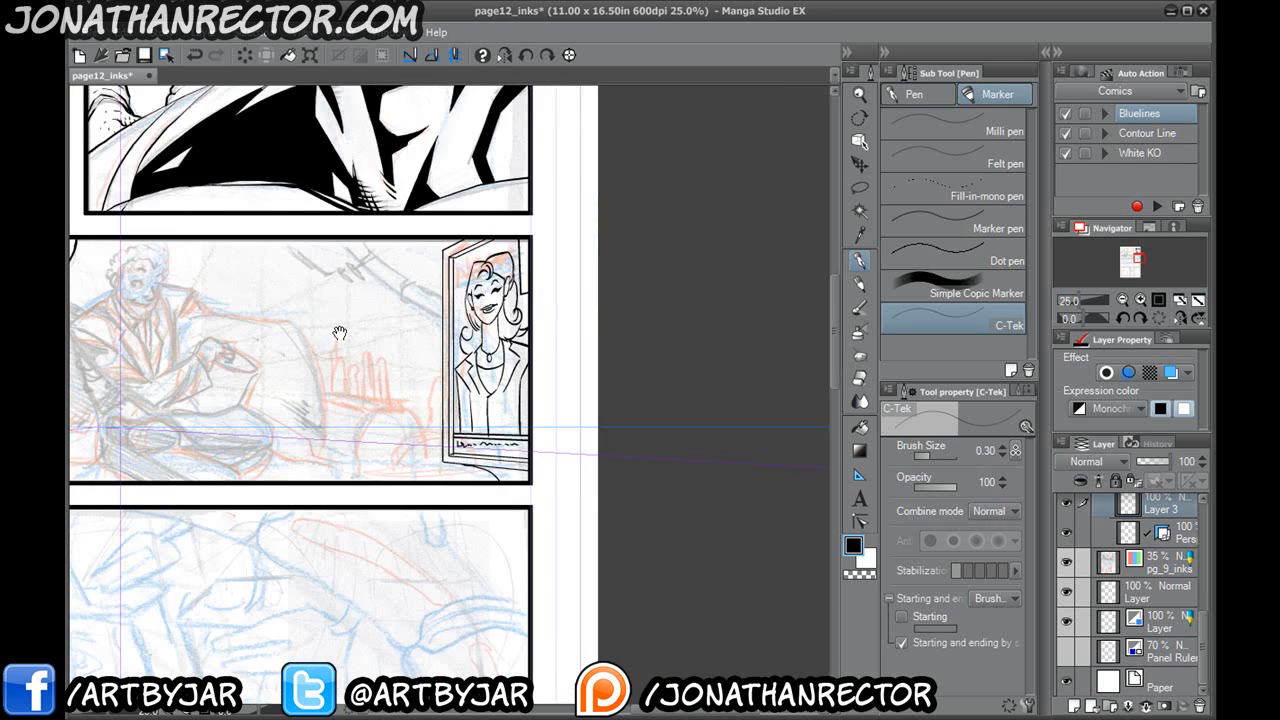
pyautogui.moveTo(248, 526); pyautogui.dragTo(425, 567)
pyautogui.moveTo(1201, 632); pyautogui.dragTo(1202, 592)
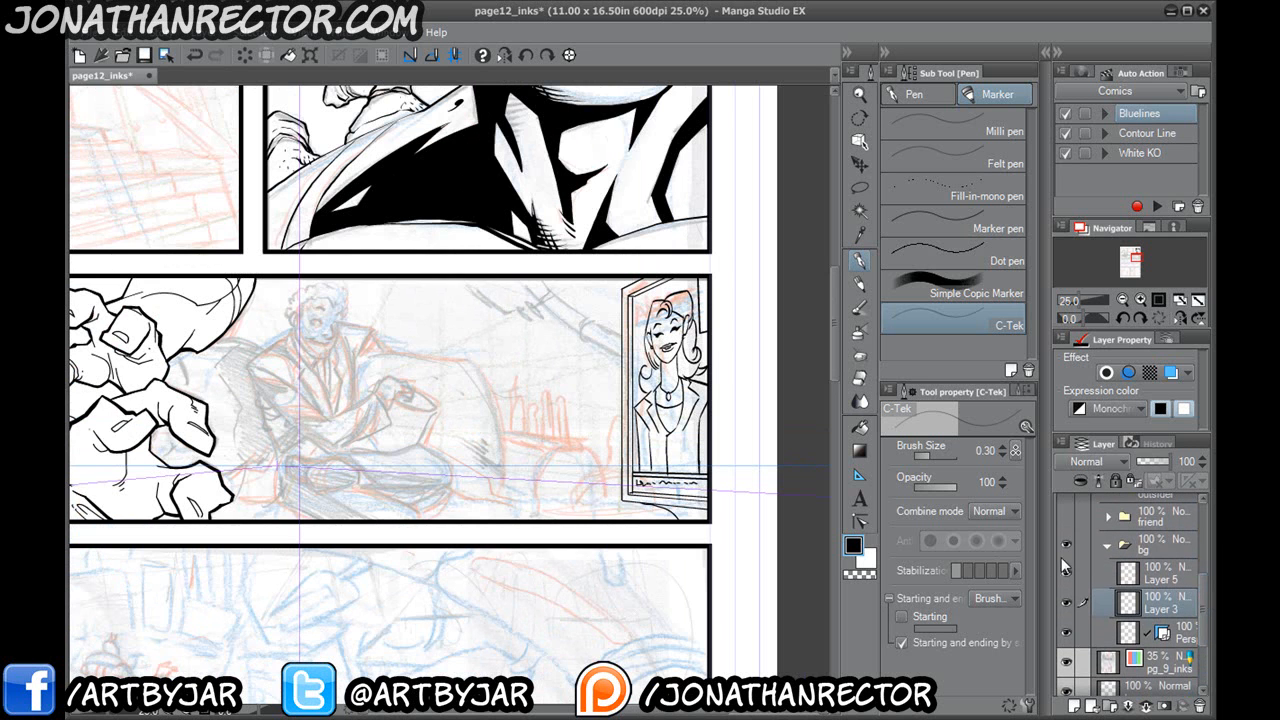
pyautogui.click(1066, 516)
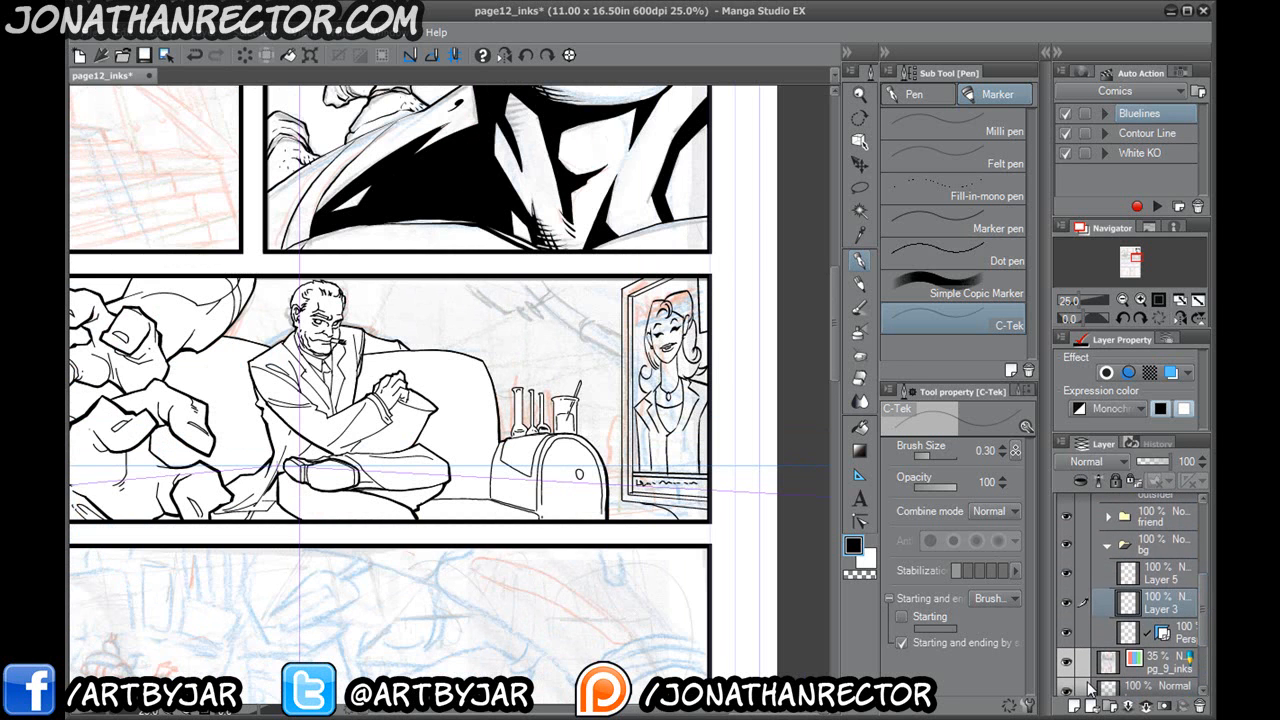
# Ink the two curved edges of the large pipe running from the panel's upper border to the picture frame.
pyautogui.scroll(1, 533, 422)
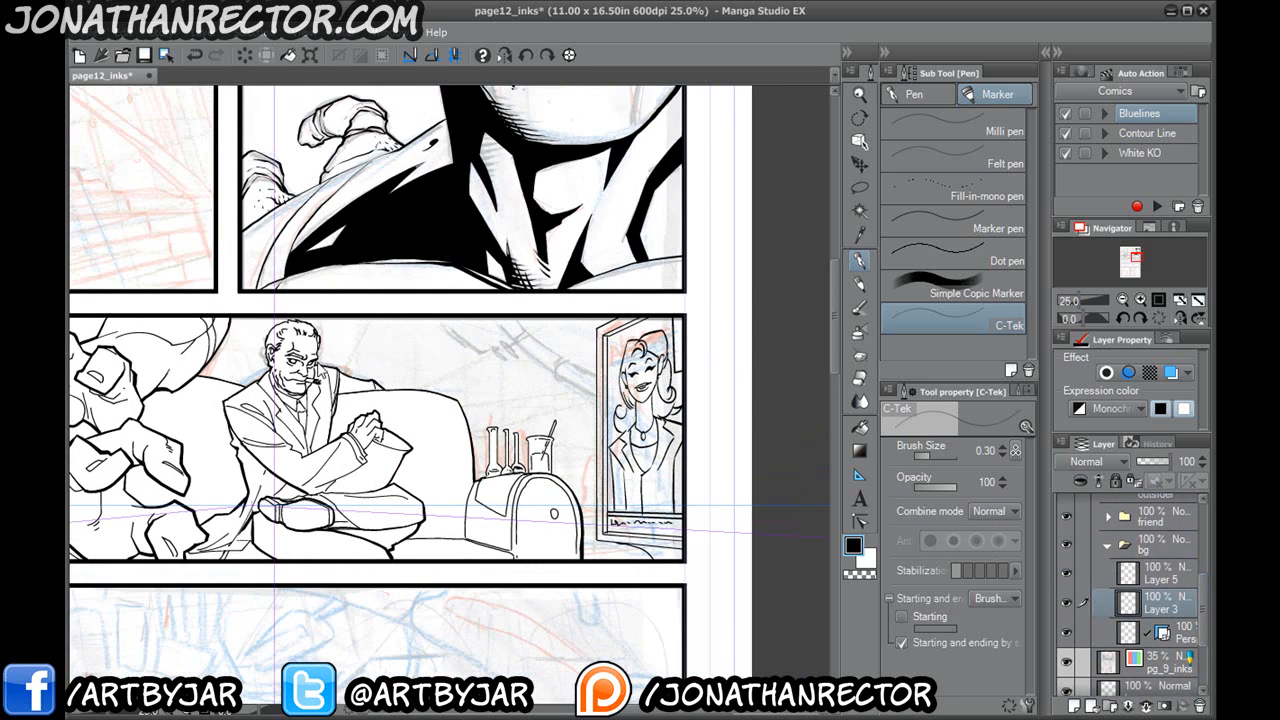
pyautogui.scroll(1, 321, 371)
pyautogui.moveTo(688, 434); pyautogui.dragTo(406, 412)
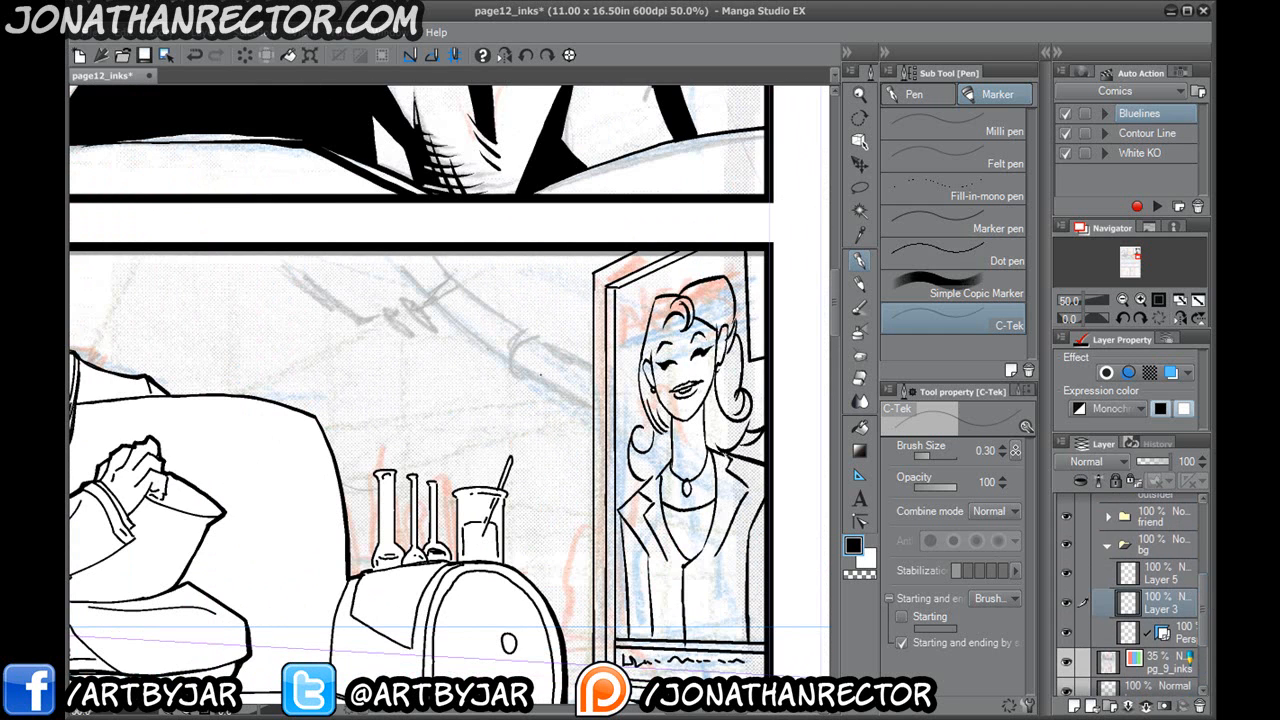
pyautogui.moveTo(592, 406); pyautogui.dragTo(388, 265)
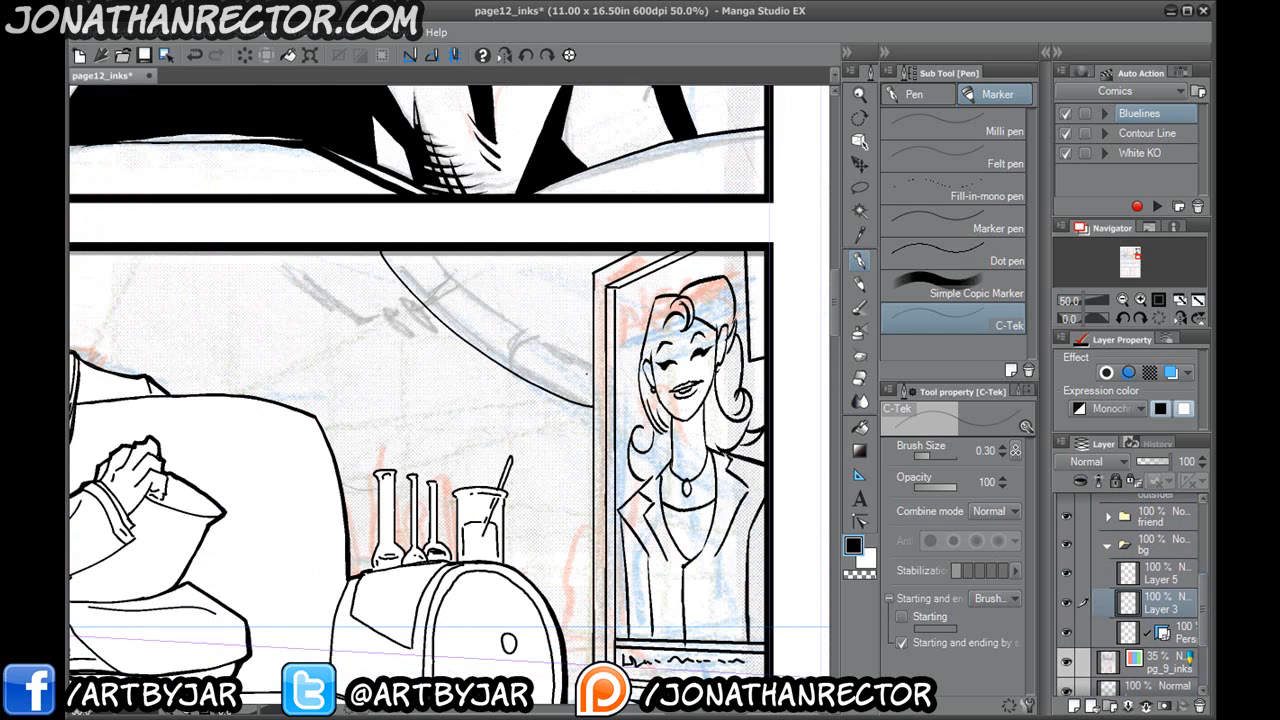
pyautogui.moveTo(590, 372); pyautogui.dragTo(420, 257)
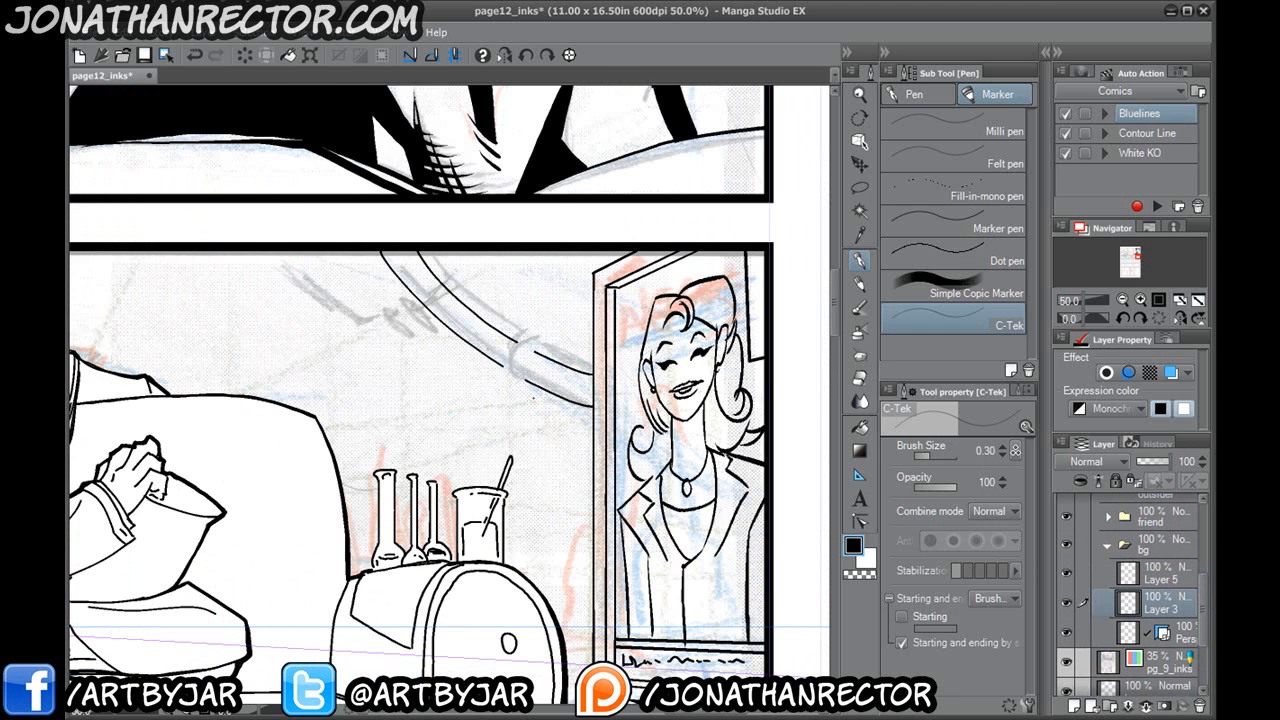
# Ink the pipe's coupling ring, the elongated highlight along its tube and the small bracket beside the joint.
pyautogui.scroll(1, 533, 398)
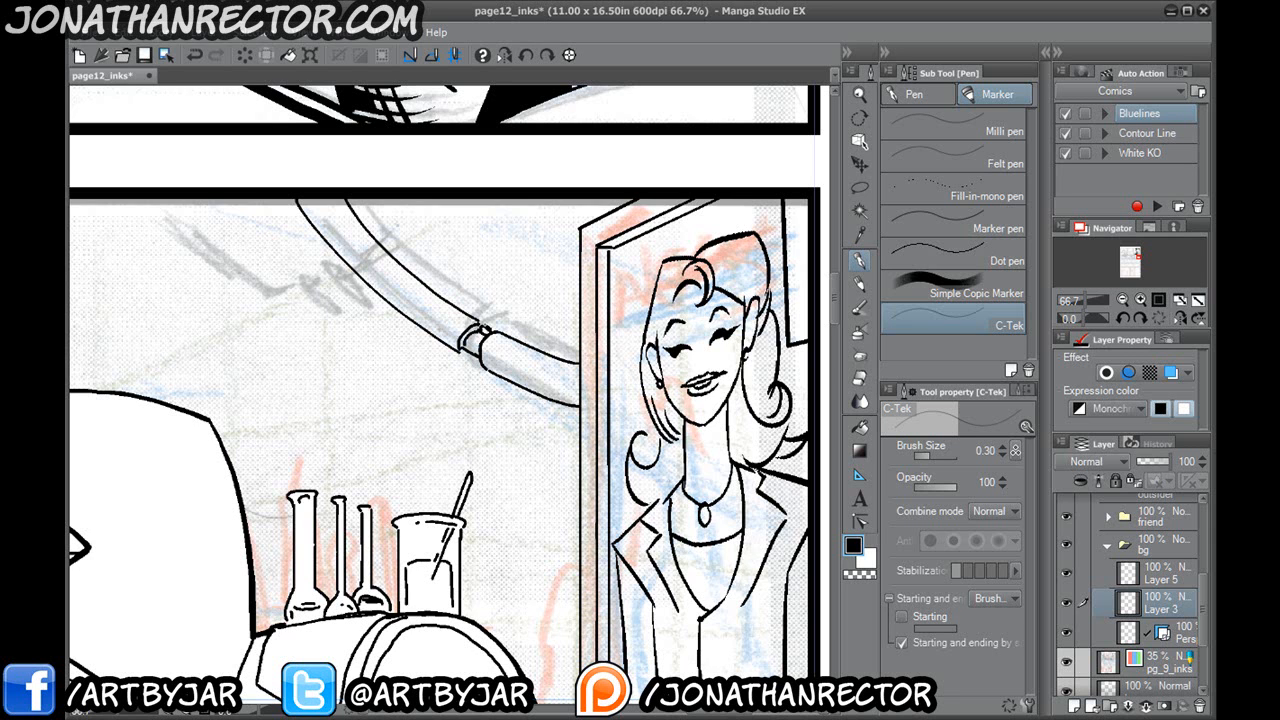
pyautogui.moveTo(500, 318); pyautogui.dragTo(541, 344)
pyautogui.moveTo(360, 315); pyautogui.dragTo(432, 348)
pyautogui.moveTo(545, 352)
pyautogui.mouseDown()
pyautogui.moveTo(521, 377)
pyautogui.moveTo(552, 396)
pyautogui.moveTo(556, 378)
pyautogui.moveTo(515, 331)
pyautogui.mouseUp()
pyautogui.moveTo(415, 368); pyautogui.dragTo(476, 380)
# Ink the coiled spring, the thin jointed rod and the curved cable hanging beside the pipe.
pyautogui.moveTo(543, 352); pyautogui.dragTo(533, 361)
pyautogui.moveTo(538, 364)
pyautogui.mouseDown()
pyautogui.moveTo(516, 348)
pyautogui.moveTo(548, 383)
pyautogui.mouseUp()
pyautogui.moveTo(532, 368)
pyautogui.mouseDown()
pyautogui.moveTo(510, 388)
pyautogui.moveTo(494, 376)
pyautogui.moveTo(523, 401)
pyautogui.moveTo(498, 396)
pyautogui.mouseUp()
pyautogui.moveTo(499, 377)
pyautogui.mouseDown()
pyautogui.moveTo(487, 383)
pyautogui.moveTo(388, 282)
pyautogui.mouseUp()
pyautogui.moveTo(495, 391); pyautogui.dragTo(368, 275)
pyautogui.moveTo(408, 312); pyautogui.dragTo(407, 321)
pyautogui.moveTo(412, 323); pyautogui.dragTo(401, 324)
pyautogui.moveTo(402, 318); pyautogui.dragTo(323, 281)
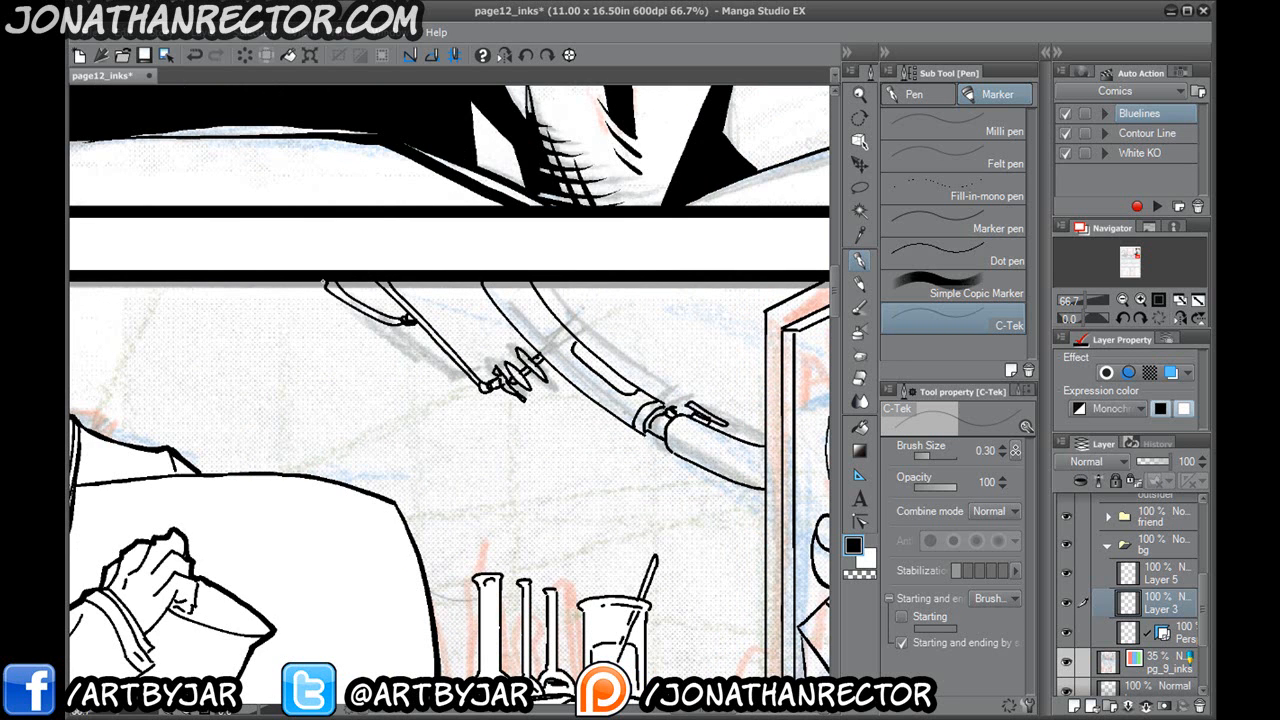
# Collapse the bg layer folder and go to the panel with the sketched pizza sign.
pyautogui.scroll(-2, 154, 338)
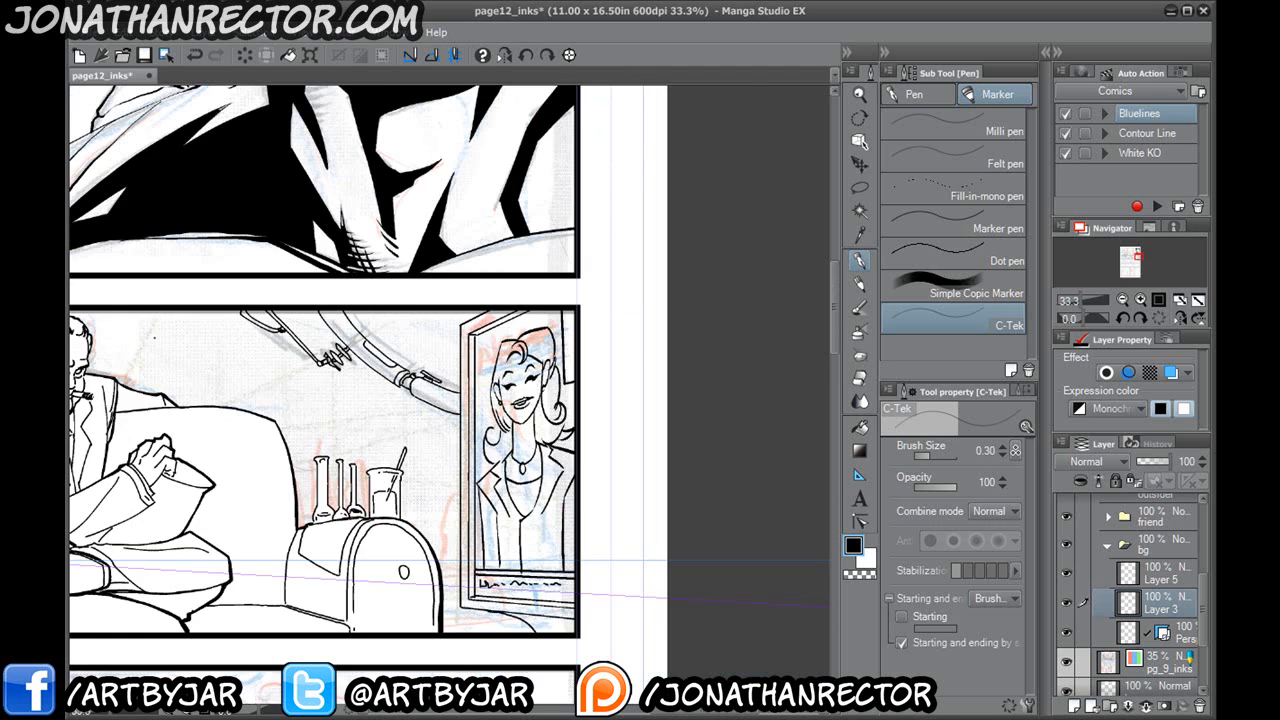
pyautogui.moveTo(212, 575); pyautogui.dragTo(790, 400)
pyautogui.moveTo(237, 520); pyautogui.dragTo(723, 560)
pyautogui.moveTo(237, 491); pyautogui.dragTo(409, 627)
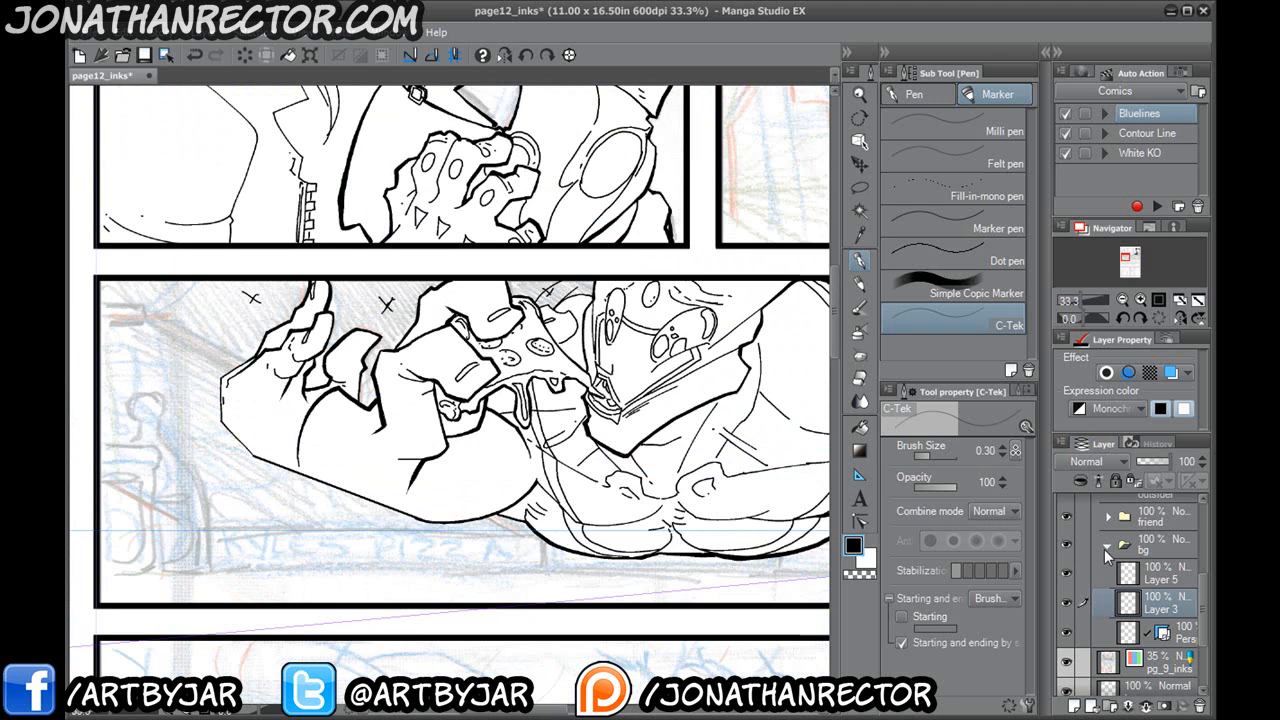
pyautogui.click(1106, 545)
pyautogui.moveTo(1203, 604); pyautogui.dragTo(1202, 572)
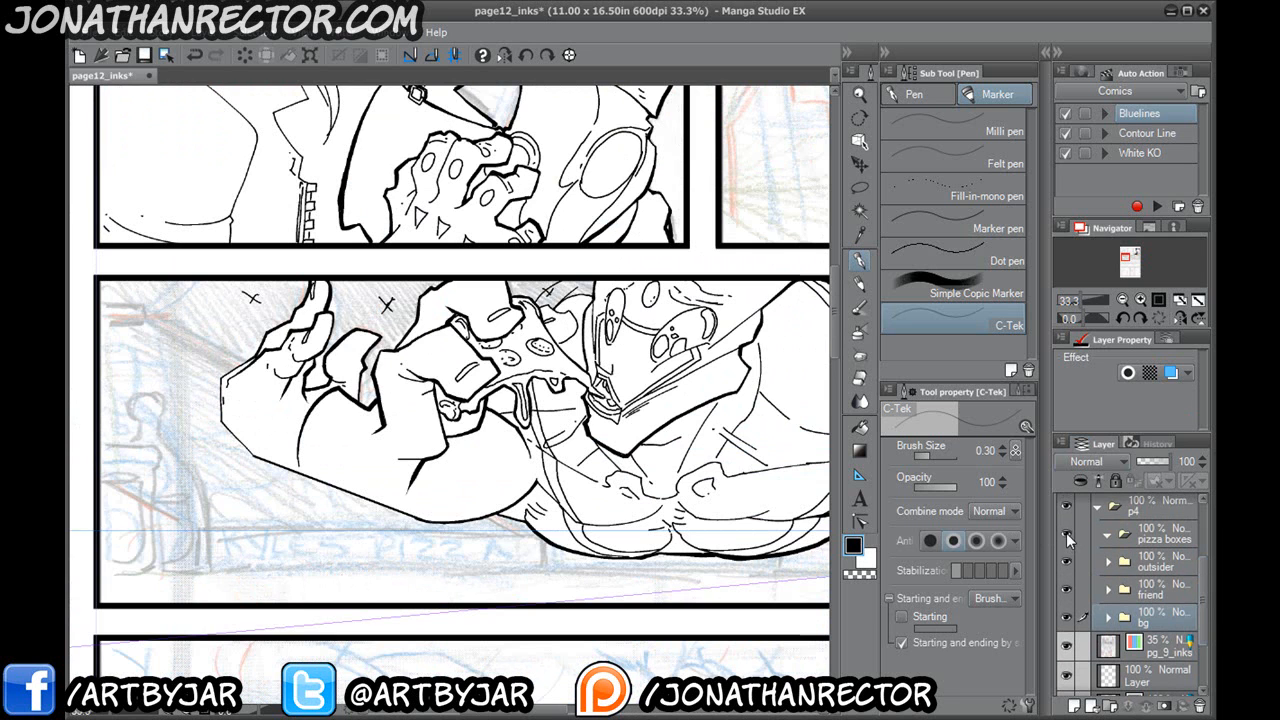
# Hide the outsider folder's ko layer and add a new layer inside the pizza boxes folder.
pyautogui.click(1109, 563)
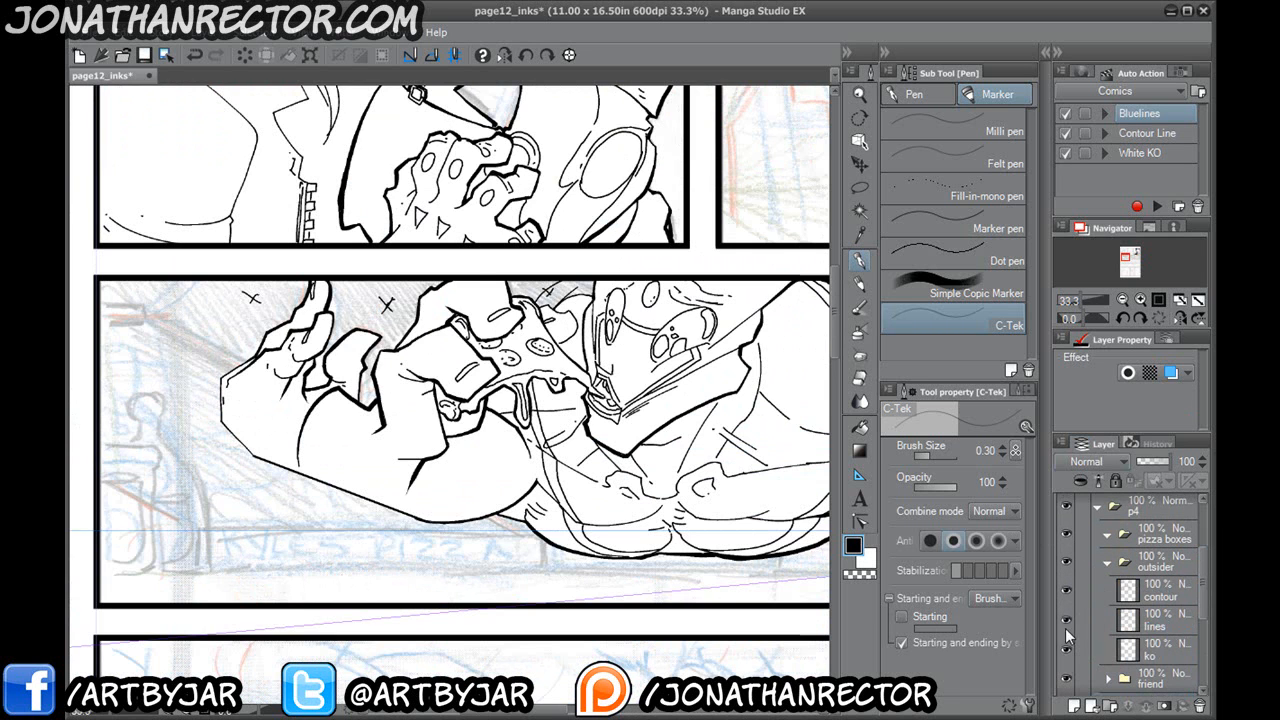
pyautogui.click(1067, 649)
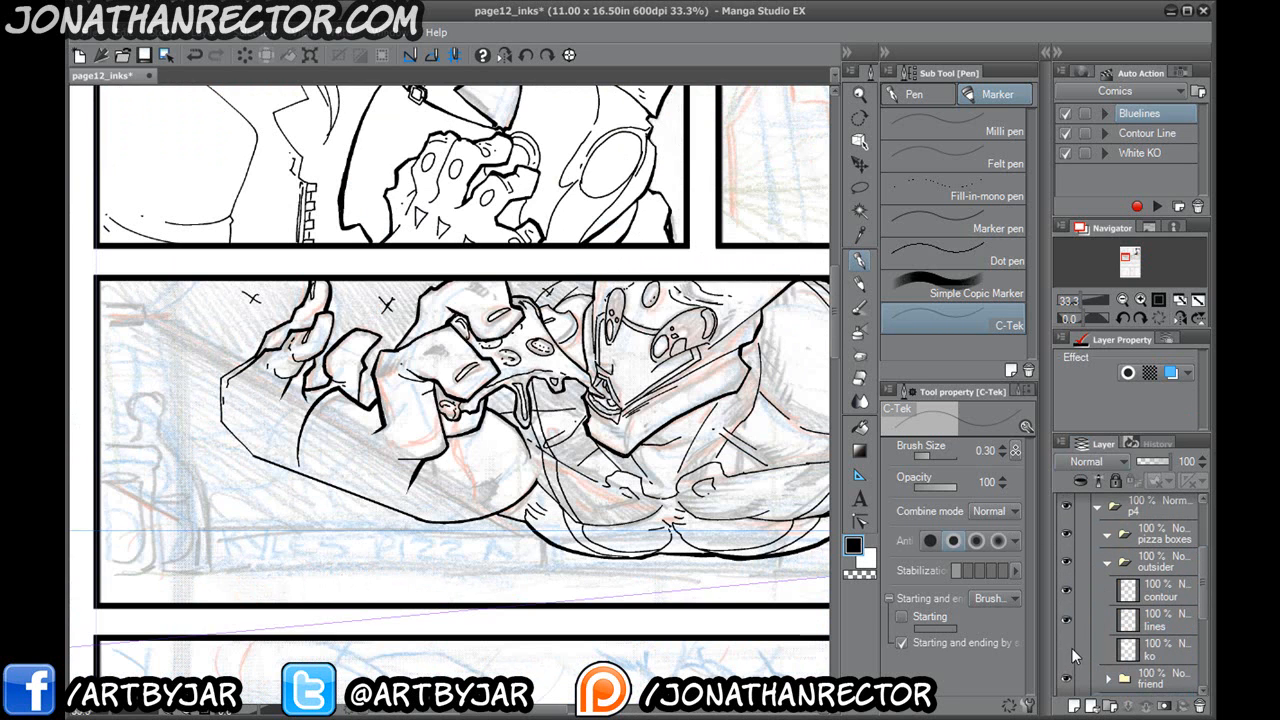
pyautogui.click(1075, 706)
pyautogui.moveTo(710, 498); pyautogui.dragTo(418, 486)
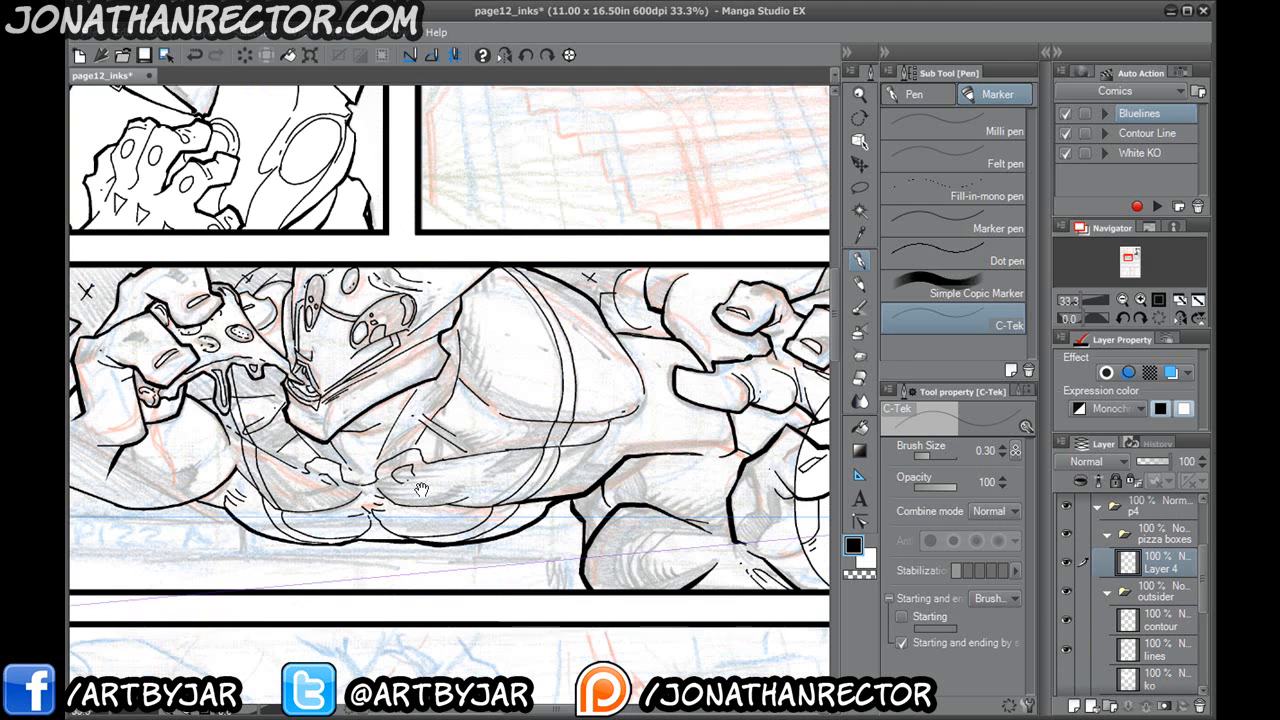
pyautogui.click(860, 287)
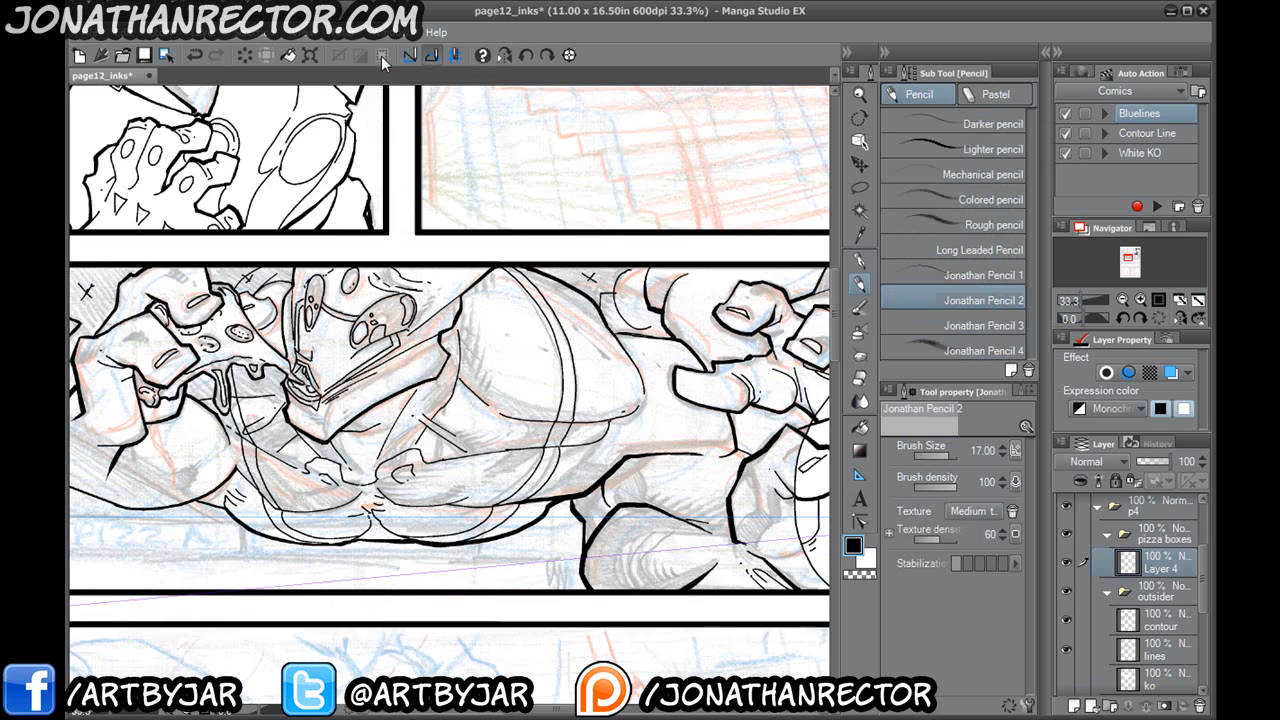
pyautogui.hotkey('ctrl', '-')
pyautogui.moveTo(72, 546); pyautogui.dragTo(248, 532)
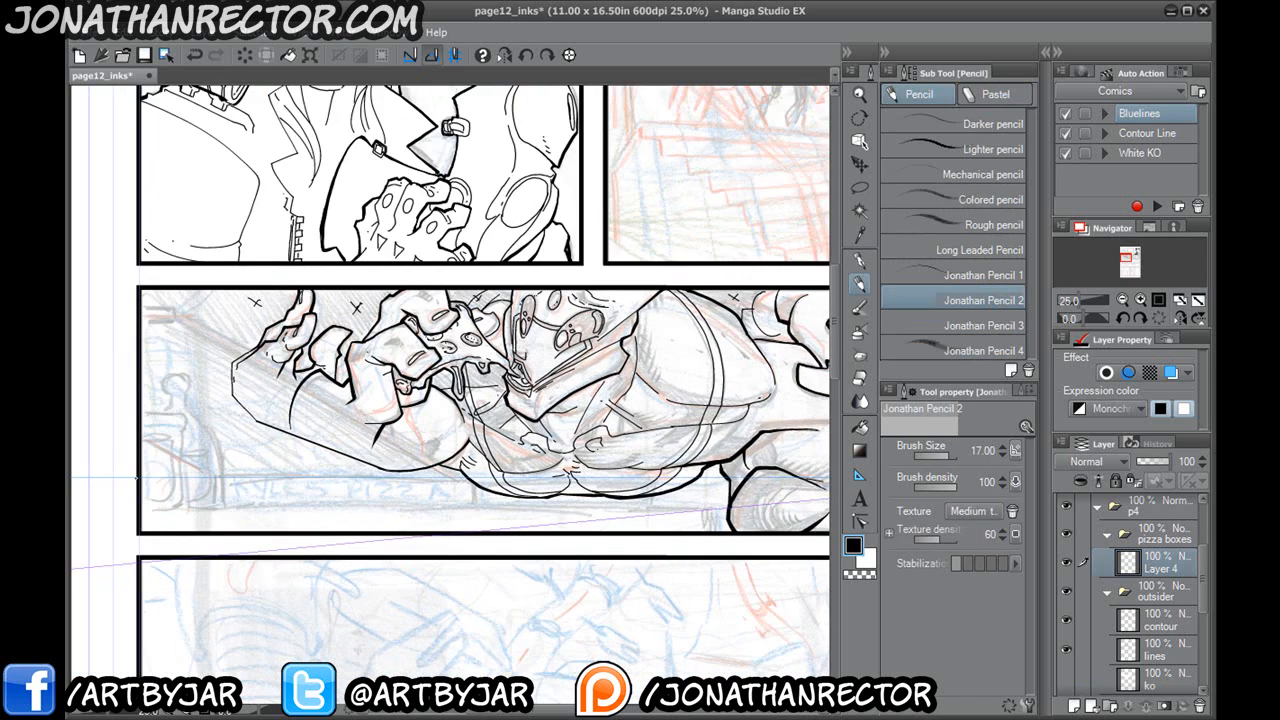
pyautogui.hotkey('ctrl', '-')
pyautogui.moveTo(101, 628); pyautogui.dragTo(232, 604)
pyautogui.moveTo(274, 465); pyautogui.dragTo(444, 465)
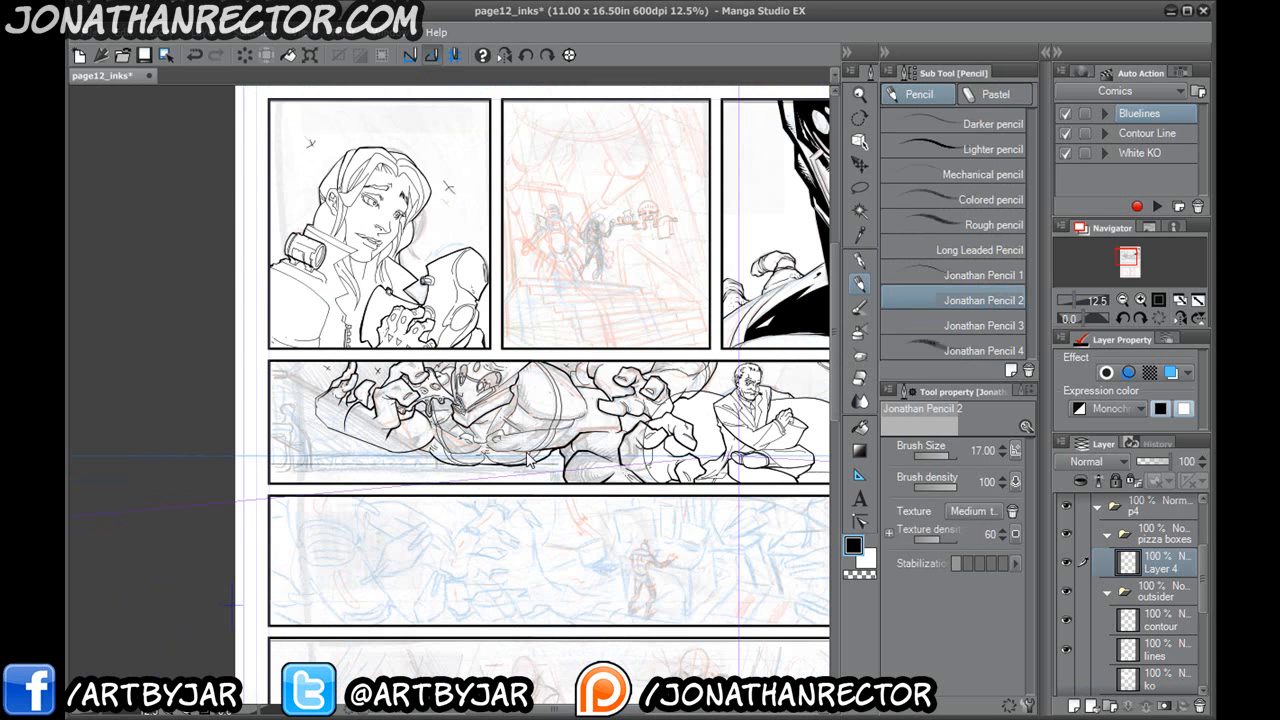
pyautogui.hotkey('ctrl', '+')
pyautogui.moveTo(528, 454)
pyautogui.mouseDown()
pyautogui.moveTo(569, 372)
pyautogui.moveTo(630, 420)
pyautogui.moveTo(718, 371)
pyautogui.moveTo(454, 381)
pyautogui.mouseUp()
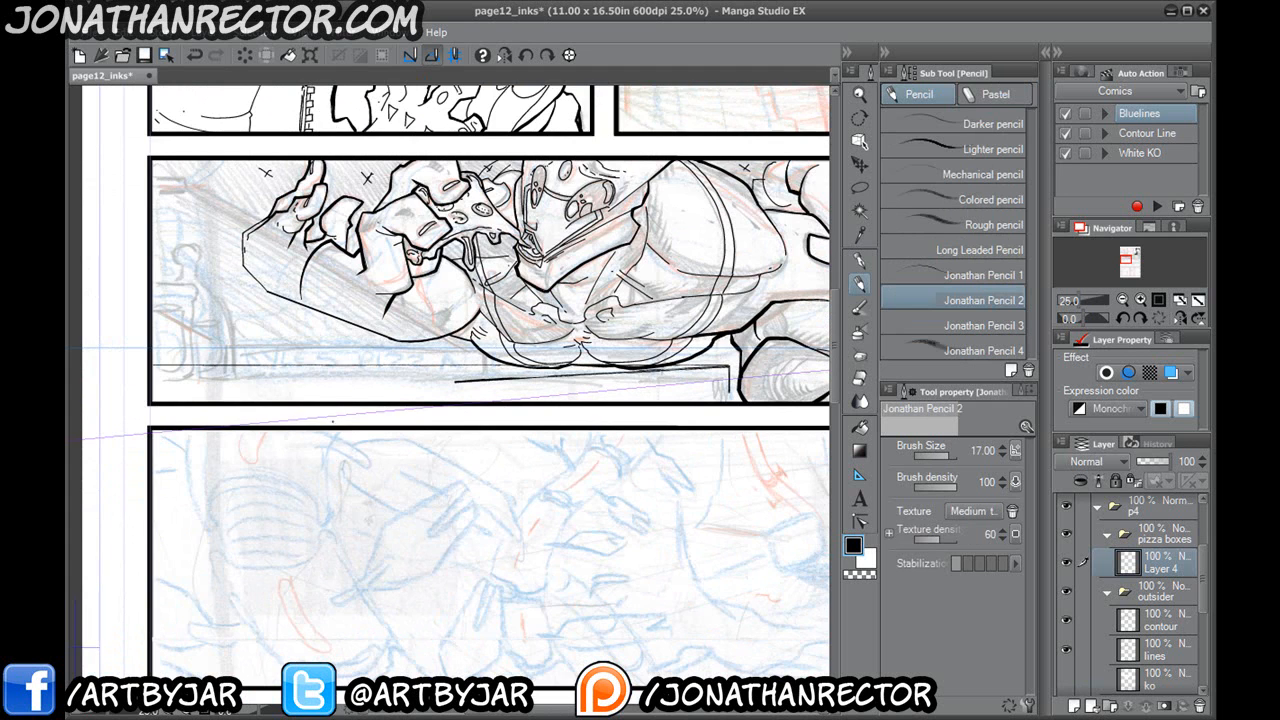
pyautogui.moveTo(517, 423); pyautogui.dragTo(472, 496)
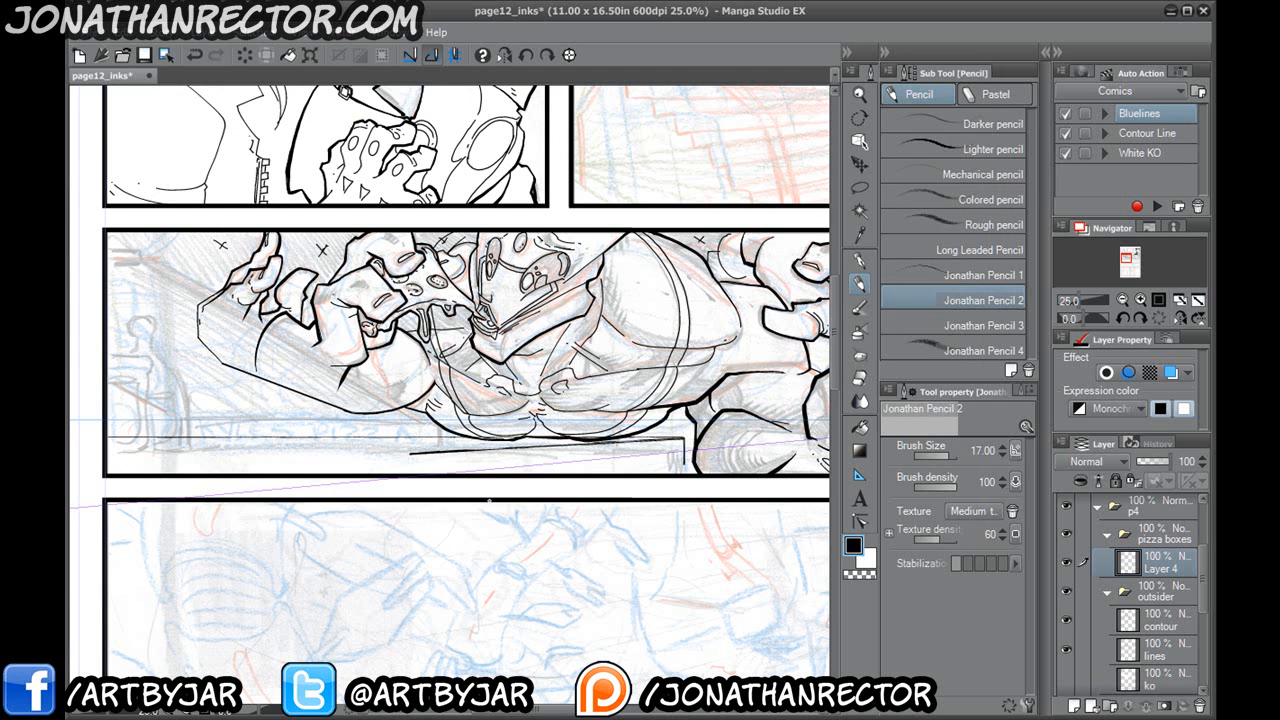
pyautogui.hotkey('ctrl', 'z')
pyautogui.hotkey('ctrl', 'z')
pyautogui.hotkey('ctrl', 'z')
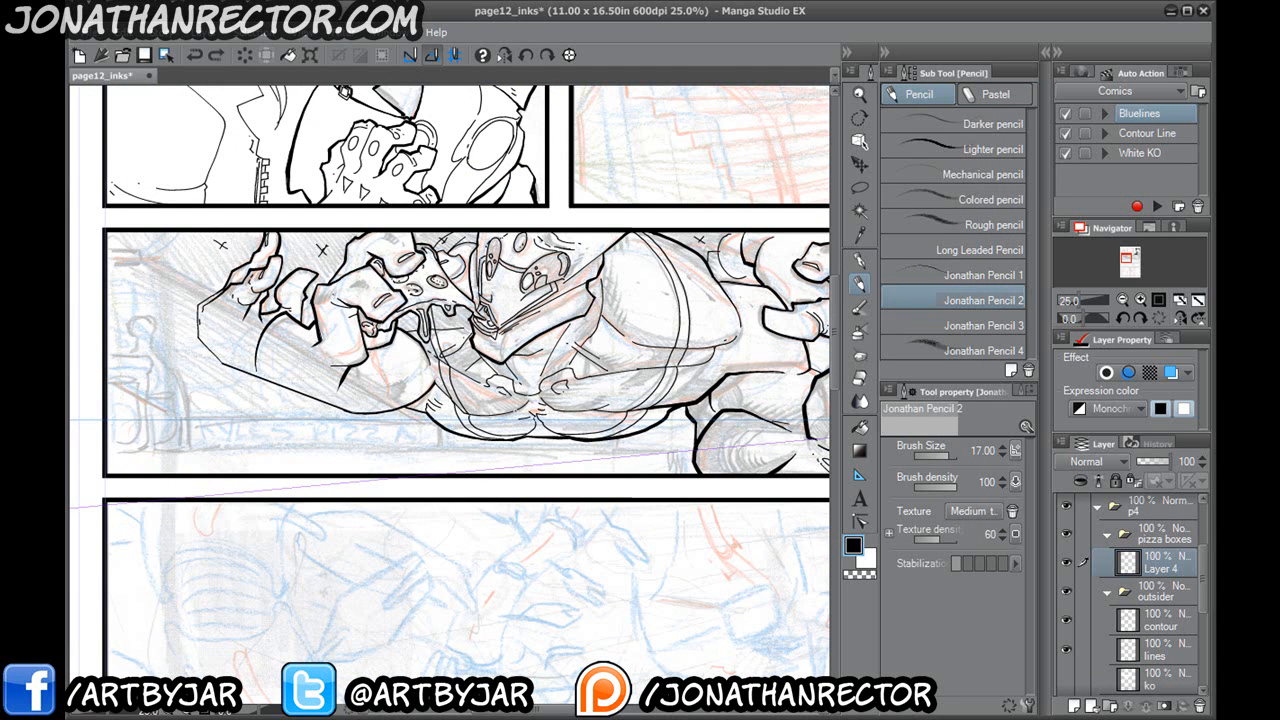
# Ink the tabletop beneath the reclining figure with the C-Tek marker, including its back edge, front edges, corner verticals and slanted underside.
pyautogui.click(859, 260)
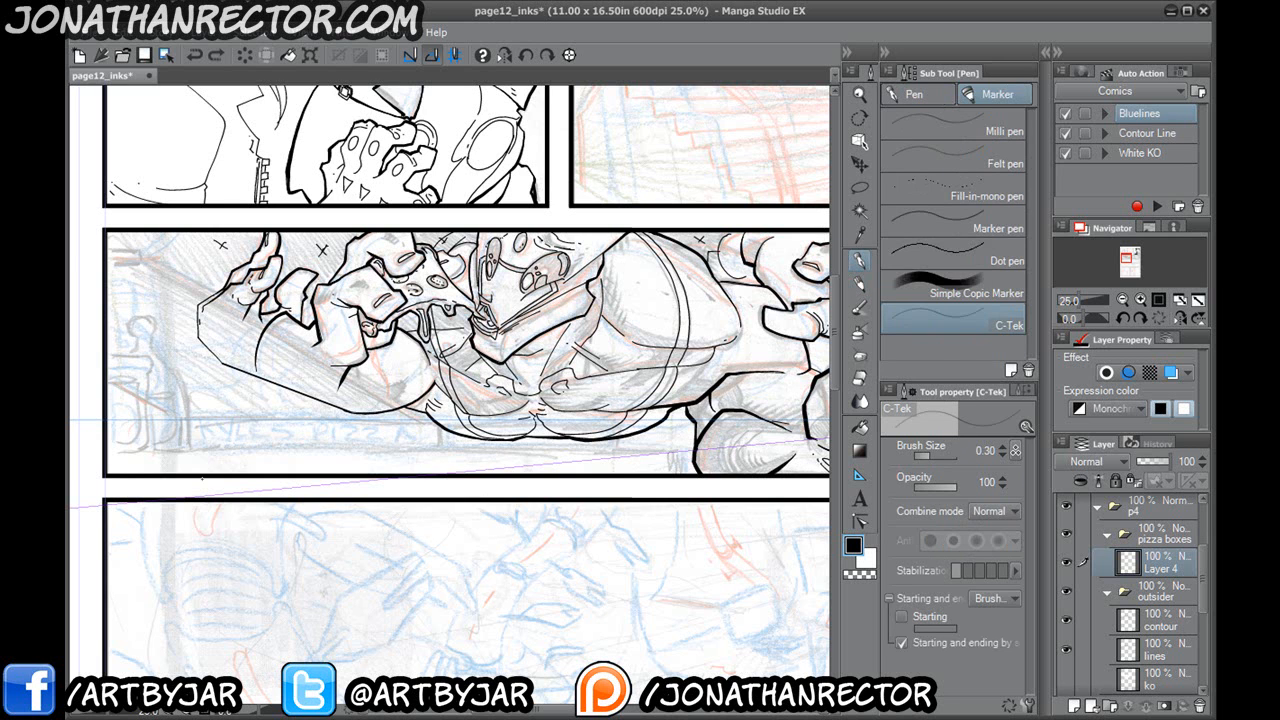
pyautogui.moveTo(412, 456); pyautogui.dragTo(409, 453)
pyautogui.moveTo(676, 476)
pyautogui.mouseDown()
pyautogui.moveTo(675, 438)
pyautogui.moveTo(260, 462)
pyautogui.mouseUp()
pyautogui.hotkey('ctrl', 'z')
pyautogui.moveTo(676, 437)
pyautogui.mouseDown()
pyautogui.moveTo(158, 438)
pyautogui.moveTo(134, 405)
pyautogui.moveTo(102, 403)
pyautogui.mouseUp()
pyautogui.moveTo(670, 440); pyautogui.dragTo(136, 456)
pyautogui.hotkey('ctrl', 'z')
pyautogui.moveTo(376, 457)
pyautogui.mouseDown()
pyautogui.moveTo(200, 446)
pyautogui.moveTo(102, 457)
pyautogui.mouseUp()
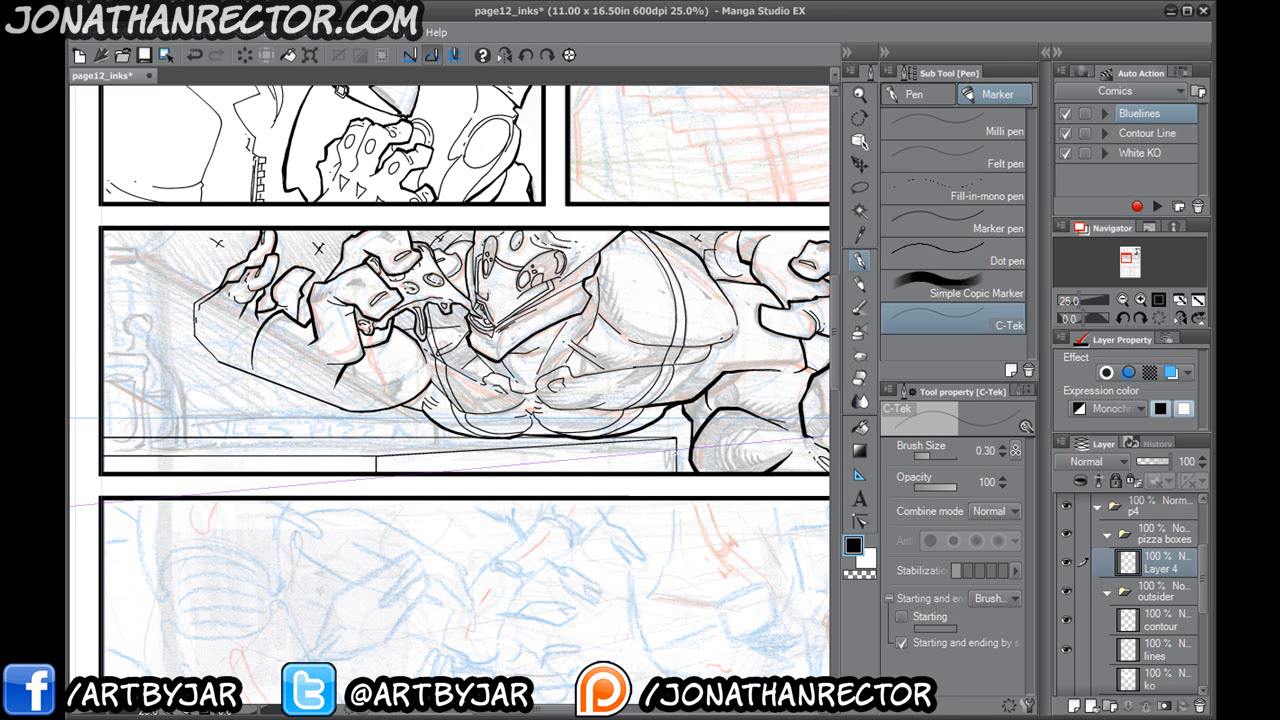
pyautogui.moveTo(677, 451); pyautogui.dragTo(483, 476)
# Ink the stepped moldings and vertical edges of the table leg under the tabletop's far end.
pyautogui.scroll(2, 226, 476)
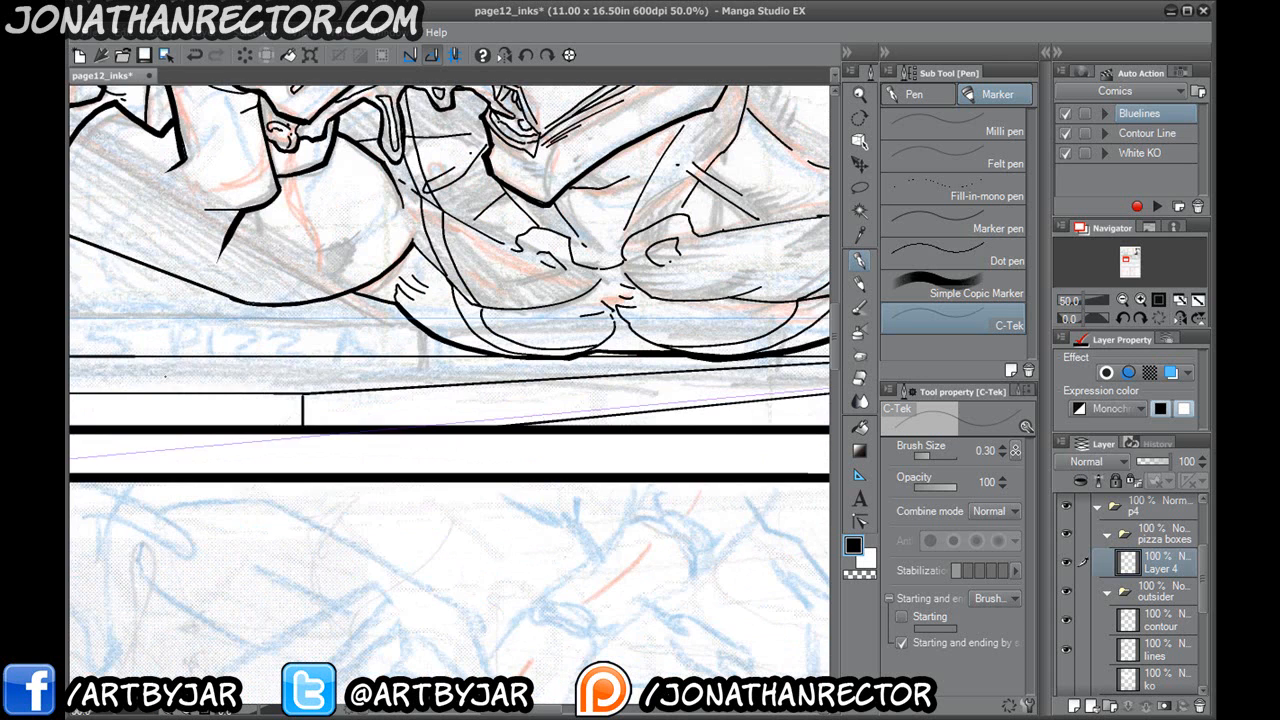
pyautogui.moveTo(649, 411); pyautogui.dragTo(455, 423)
pyautogui.moveTo(708, 439); pyautogui.dragTo(708, 399)
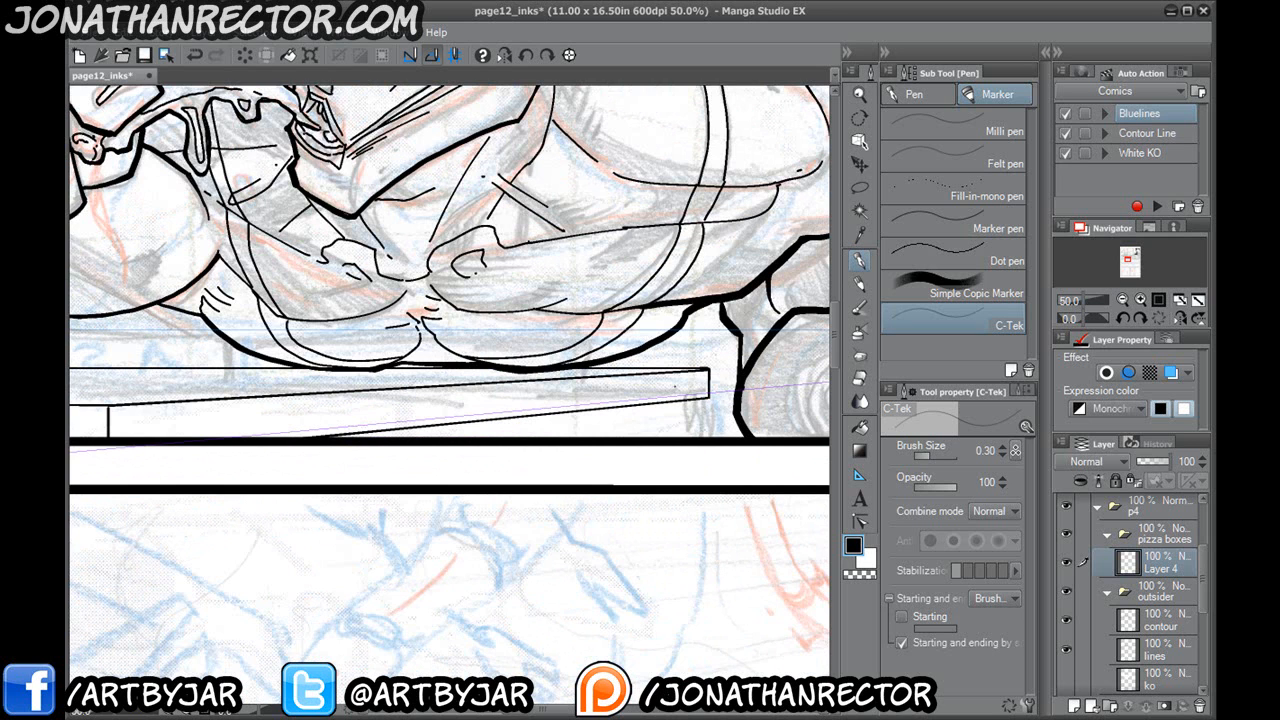
pyautogui.moveTo(692, 398)
pyautogui.mouseDown()
pyautogui.moveTo(670, 438)
pyautogui.moveTo(551, 414)
pyautogui.mouseUp()
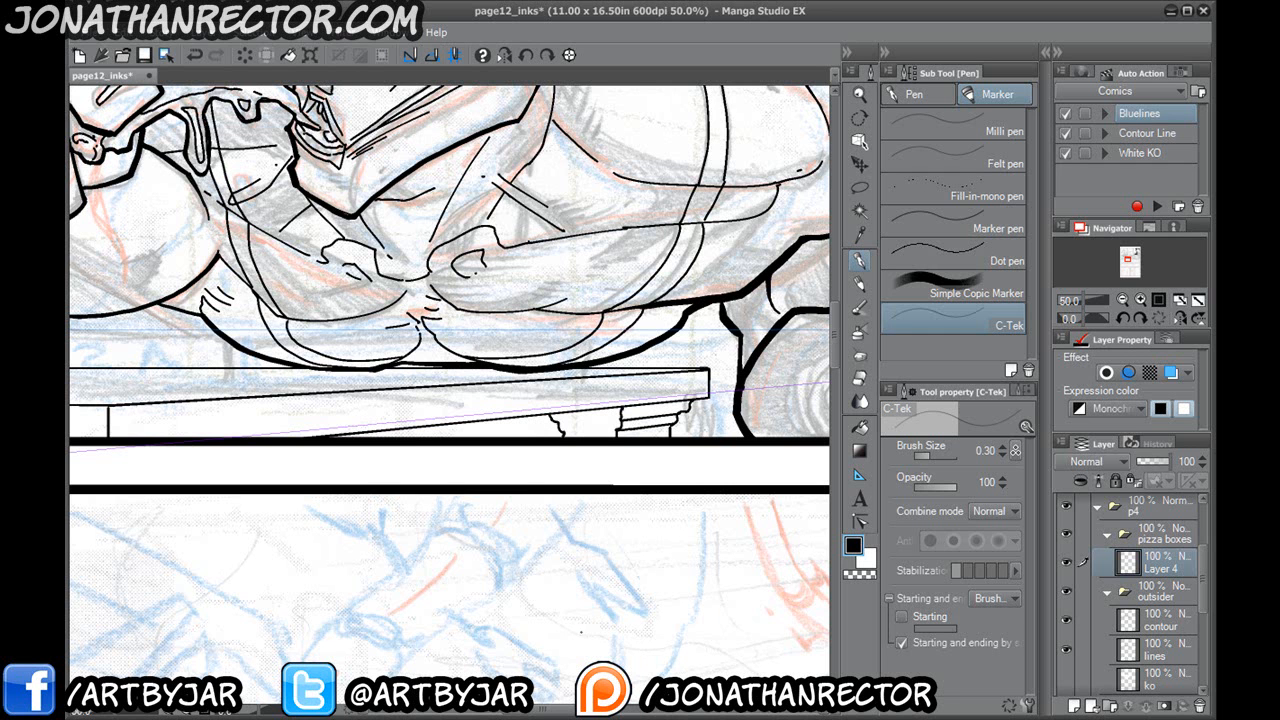
# Ink a parallel trim line along the front edge of the tabletop.
pyautogui.moveTo(200, 414); pyautogui.dragTo(500, 662)
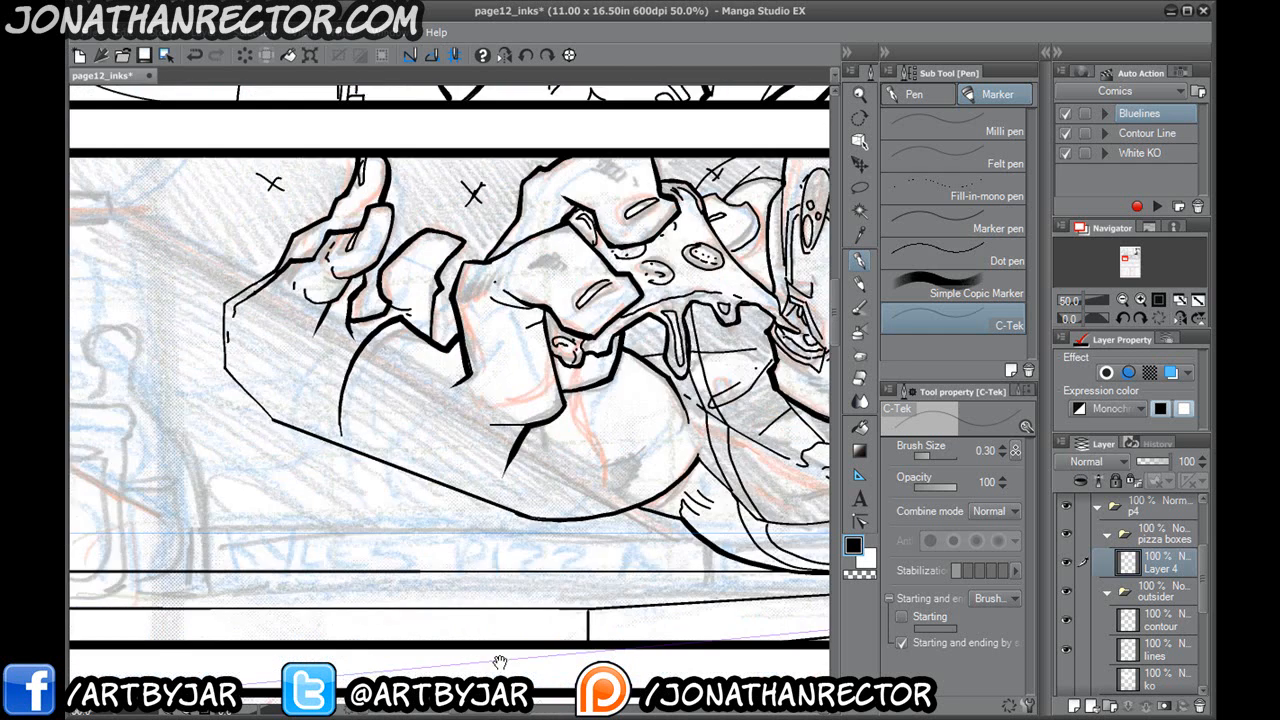
pyautogui.moveTo(561, 619); pyautogui.dragTo(574, 474)
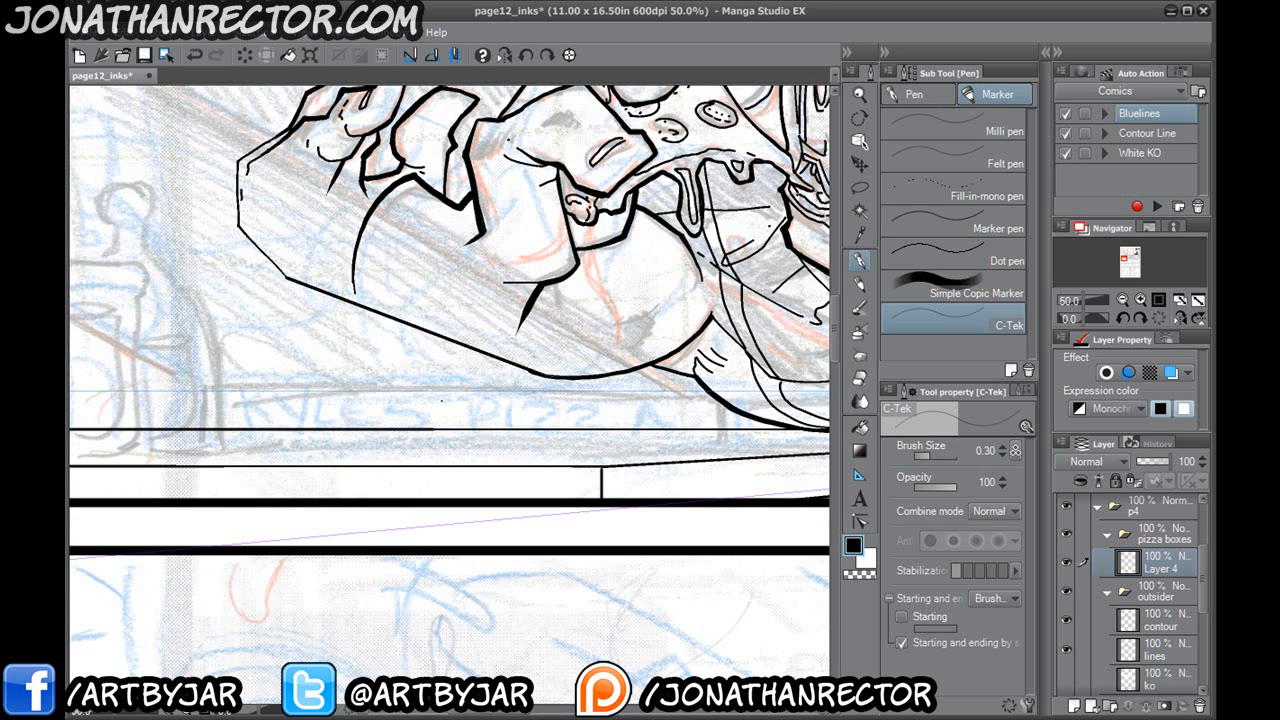
pyautogui.scroll(-2, 442, 400)
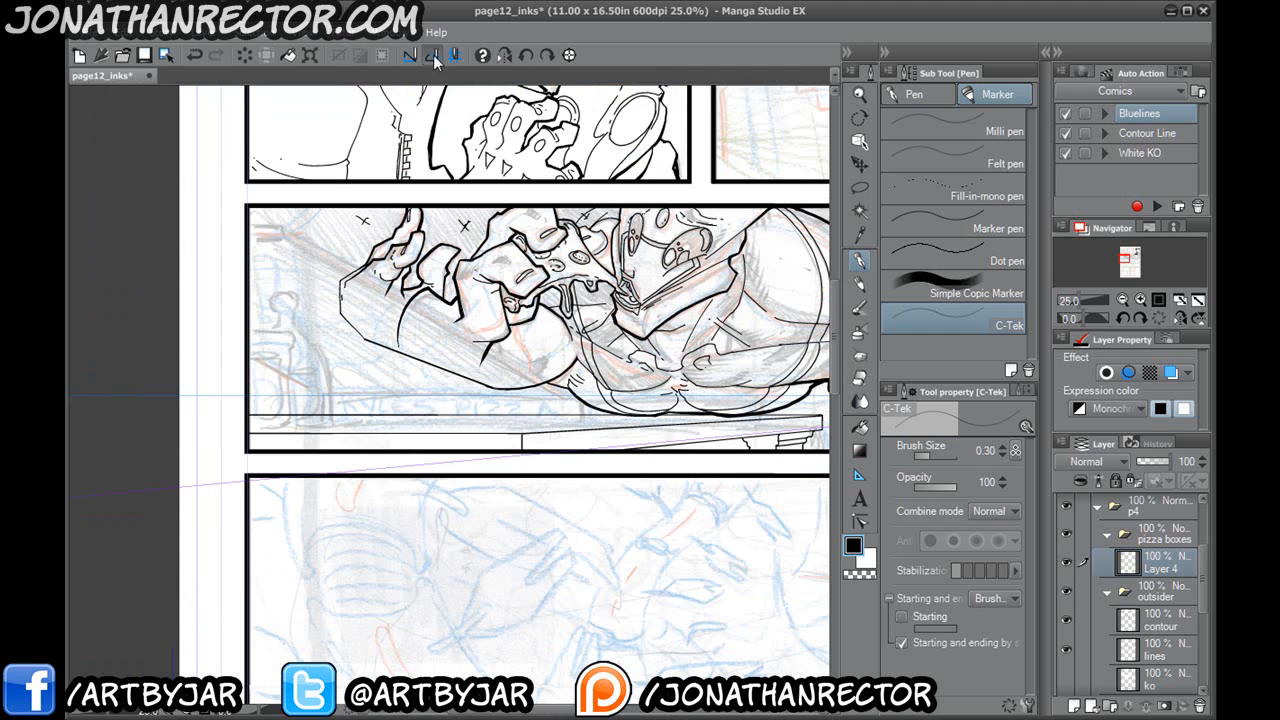
pyautogui.moveTo(606, 375); pyautogui.dragTo(489, 408)
pyautogui.moveTo(705, 455); pyautogui.dragTo(172, 472)
pyautogui.moveTo(406, 473); pyautogui.dragTo(131, 474)
# Rename the tabletop's layer as table and add a new layer above it.
pyautogui.doubleClick(1160, 568)
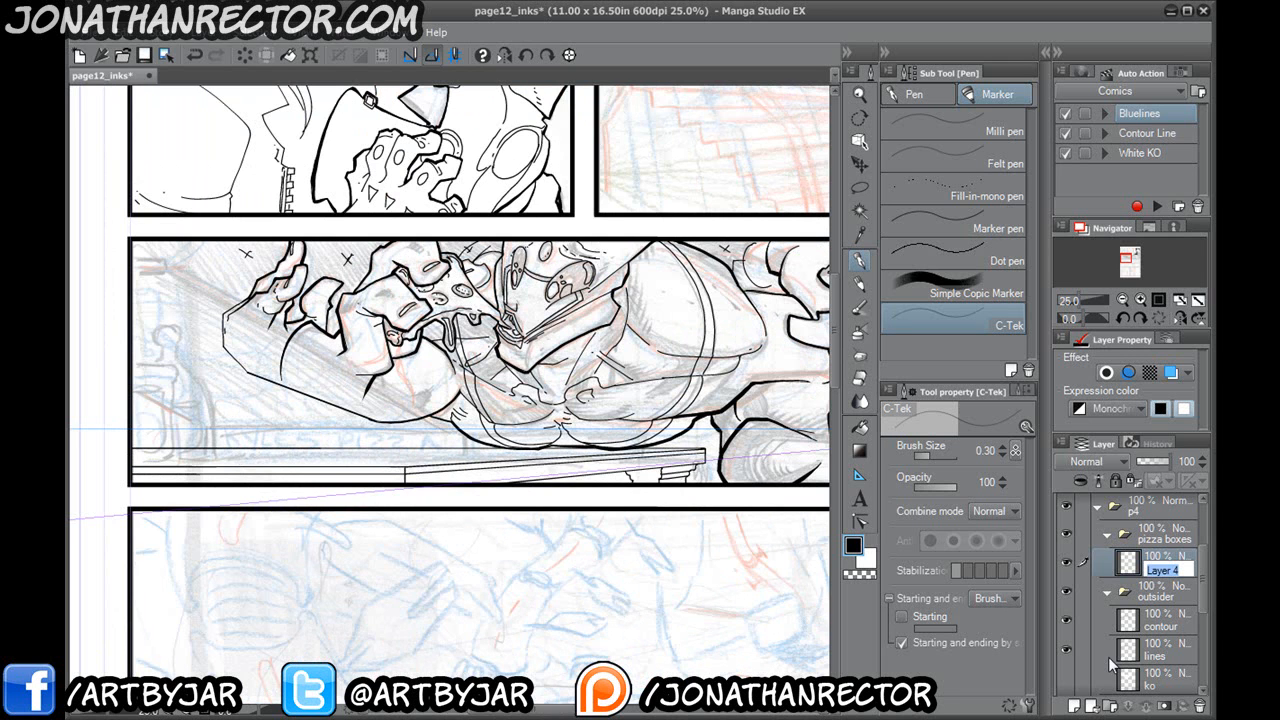
pyautogui.write('table')
pyautogui.press('Return')
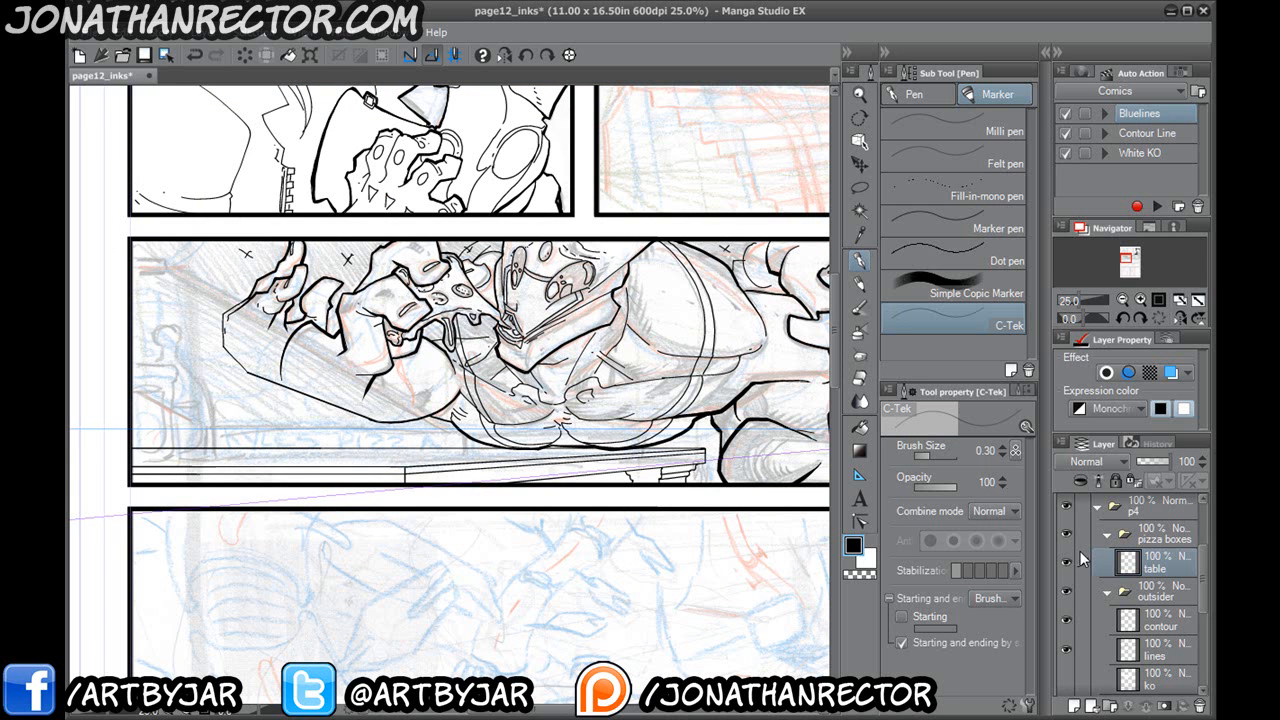
pyautogui.click(1074, 705)
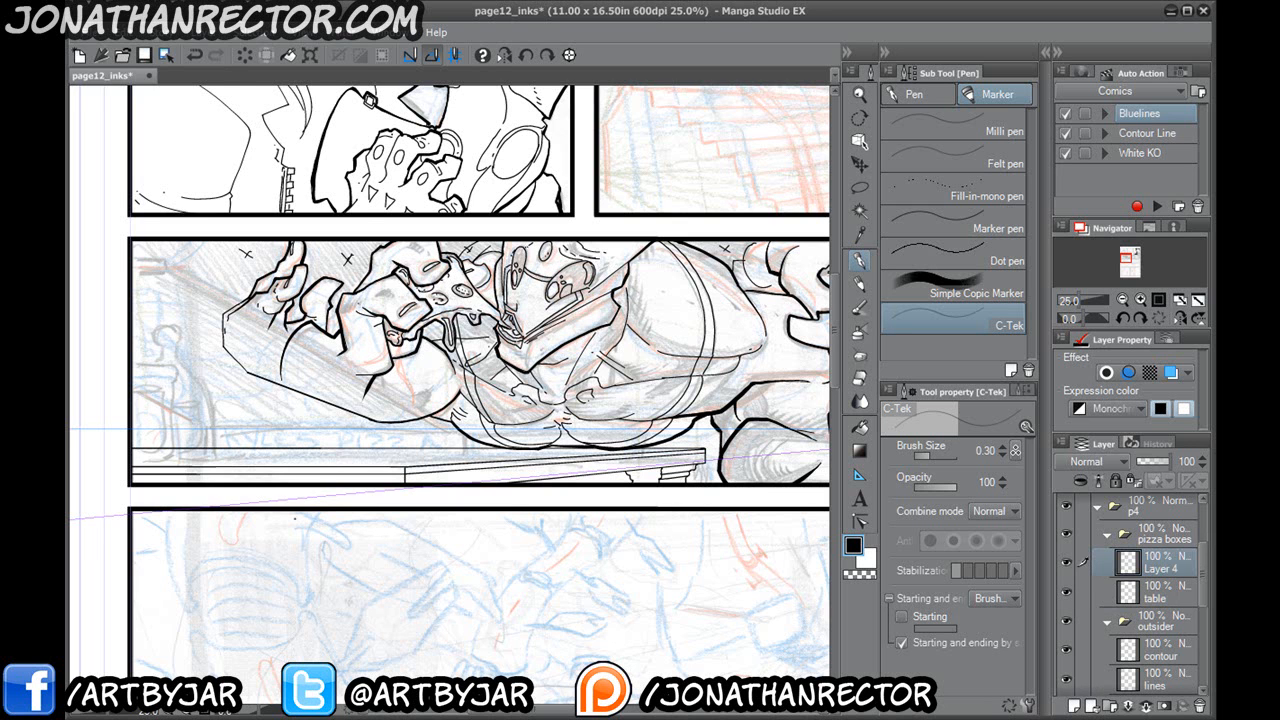
# Ink the pizza box on the table with its long horizontal edges, vertical corner and adjoining side.
pyautogui.moveTo(309, 505); pyautogui.dragTo(339, 530)
pyautogui.scroll(1, 195, 397)
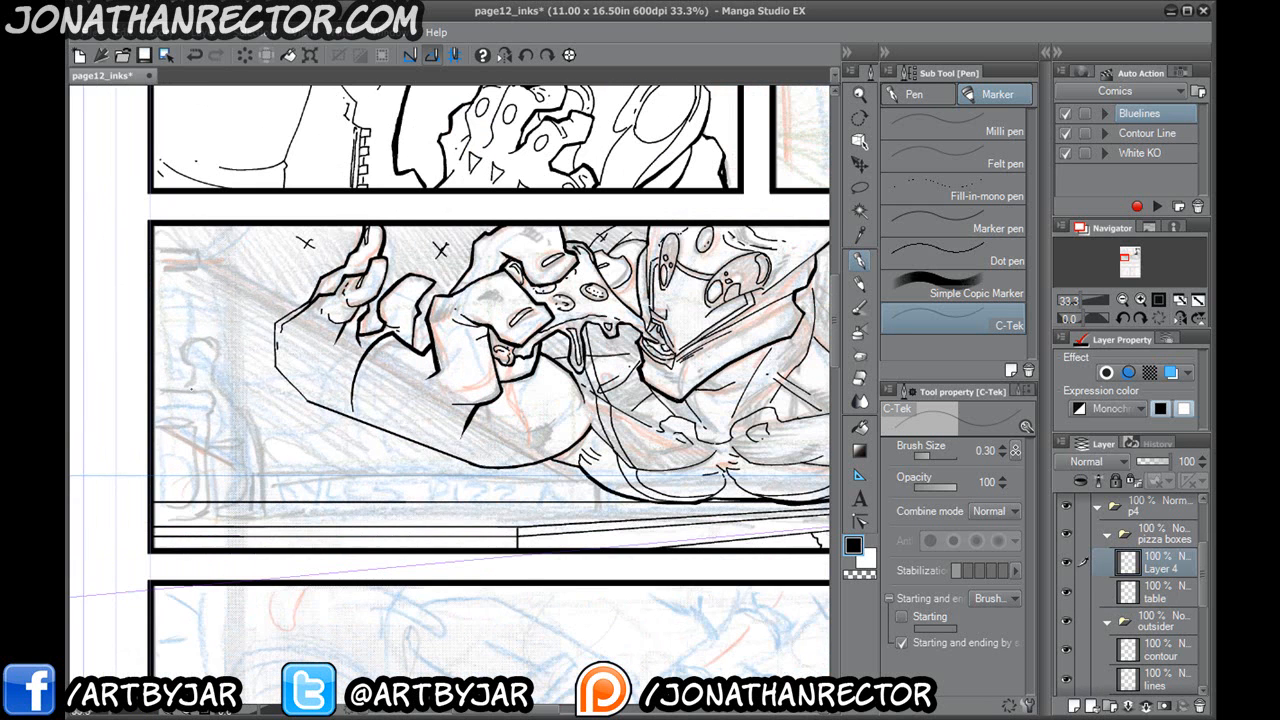
pyautogui.moveTo(192, 390); pyautogui.dragTo(109, 409)
pyautogui.moveTo(390, 550); pyautogui.dragTo(302, 584)
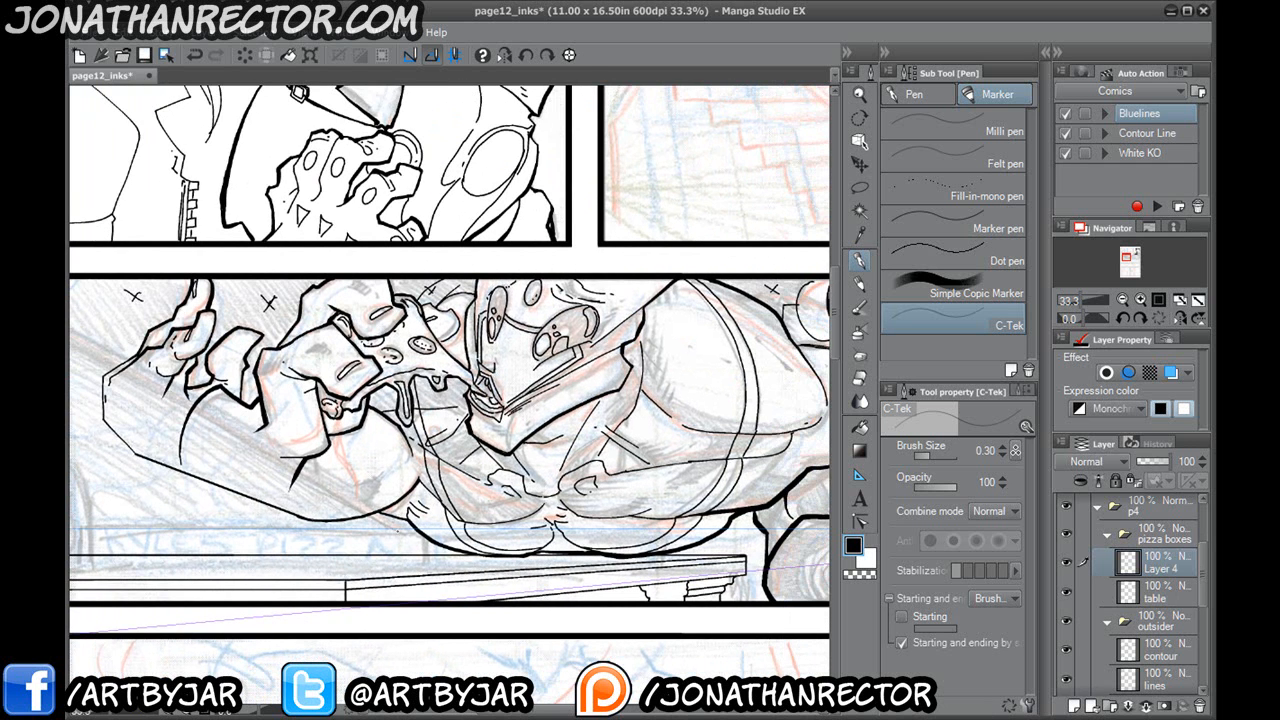
pyautogui.moveTo(378, 302); pyautogui.dragTo(438, 239)
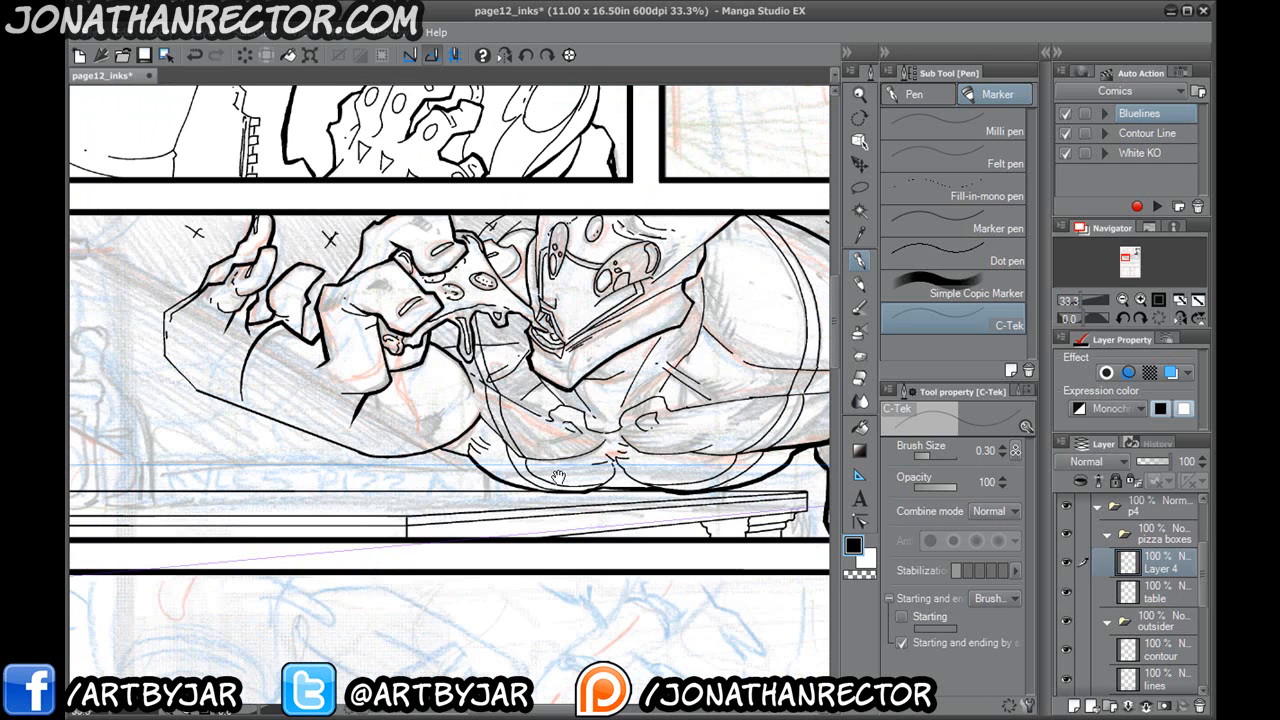
pyautogui.moveTo(467, 487); pyautogui.dragTo(475, 489)
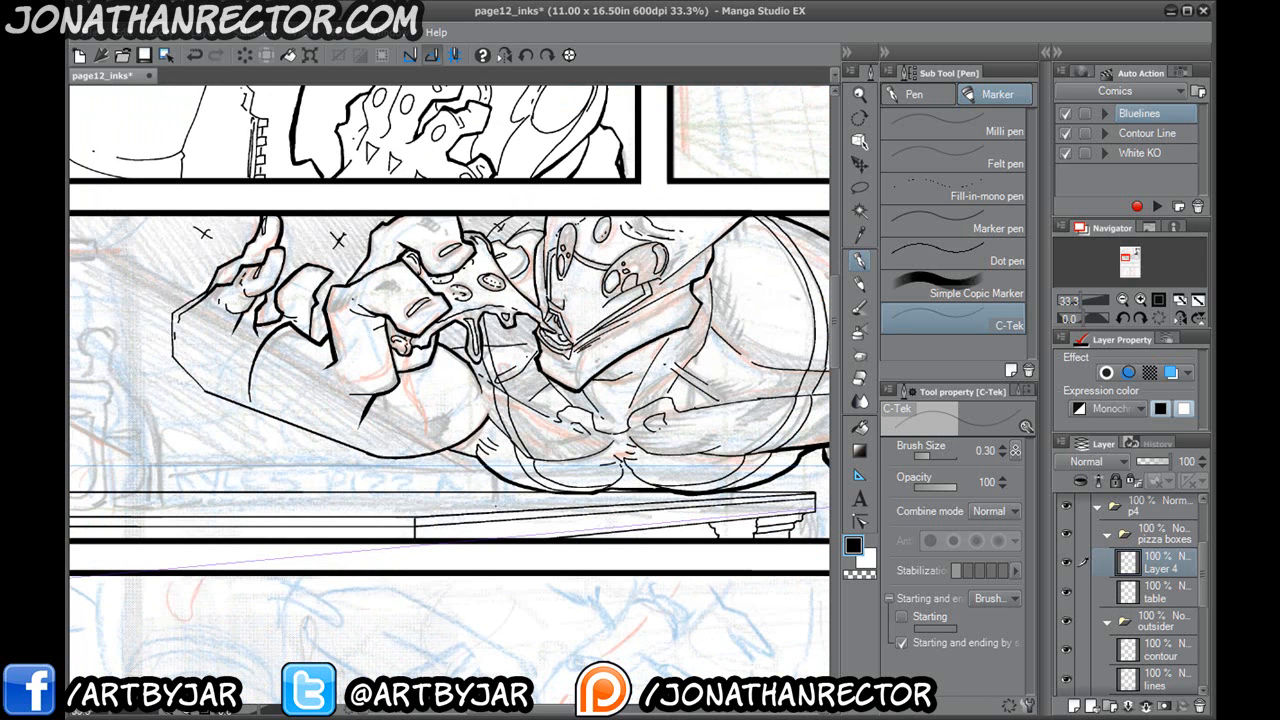
pyautogui.moveTo(478, 468)
pyautogui.mouseDown()
pyautogui.moveTo(587, 484)
pyautogui.moveTo(164, 479)
pyautogui.mouseUp()
pyautogui.moveTo(604, 526); pyautogui.dragTo(157, 526)
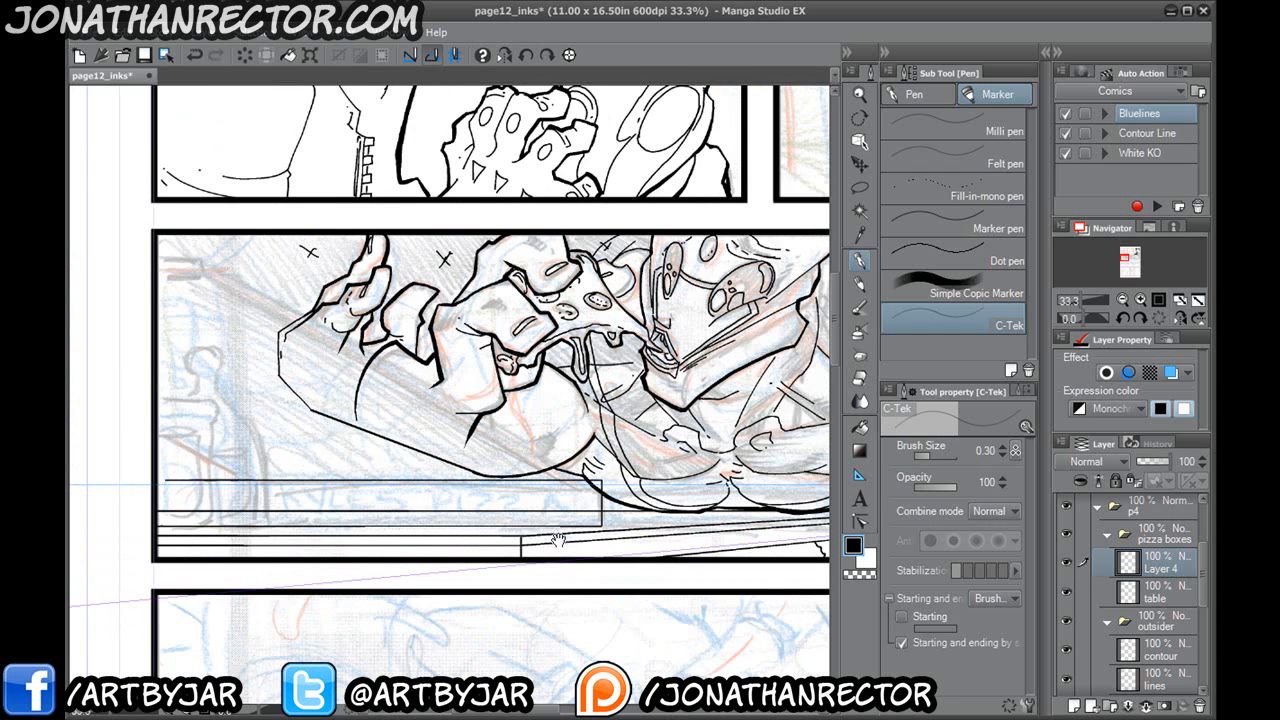
pyautogui.moveTo(441, 527); pyautogui.dragTo(174, 531)
pyautogui.moveTo(332, 529); pyautogui.dragTo(524, 521)
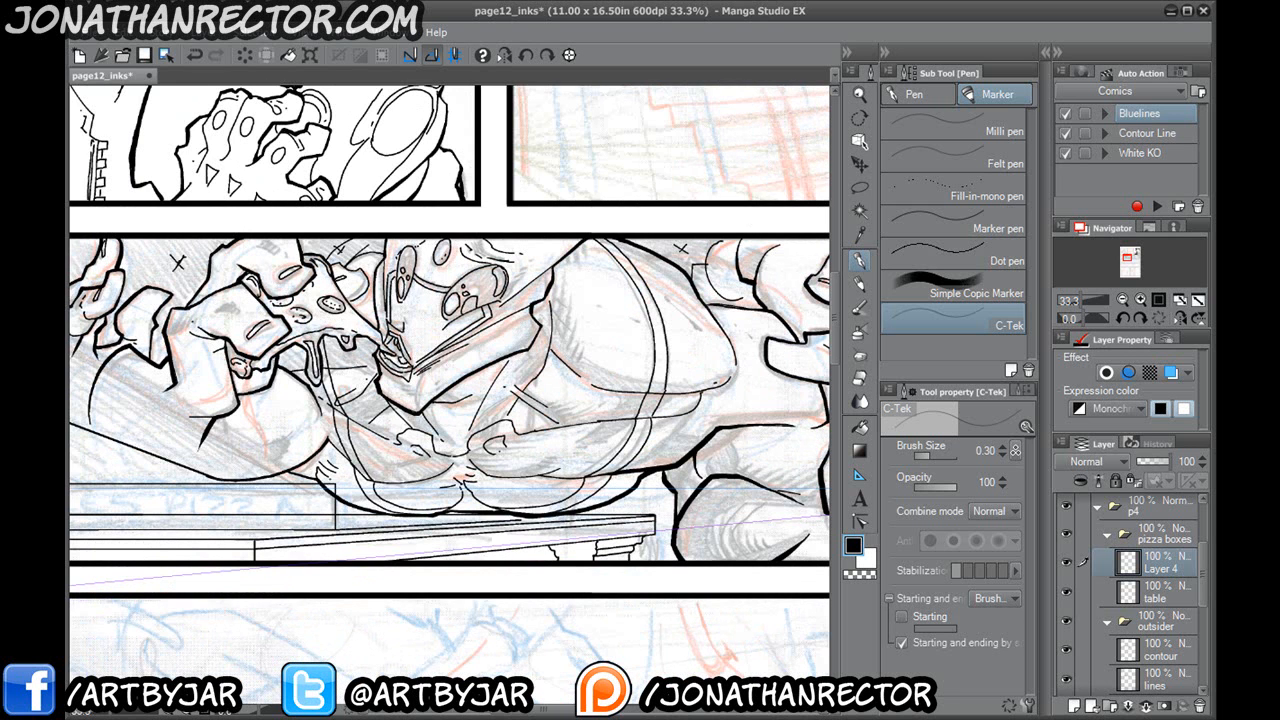
pyautogui.moveTo(334, 484); pyautogui.dragTo(512, 484)
# Ink the open box lid's long diagonal edge and the short horizontal edge running to the panel border.
pyautogui.moveTo(150, 565); pyautogui.dragTo(370, 625)
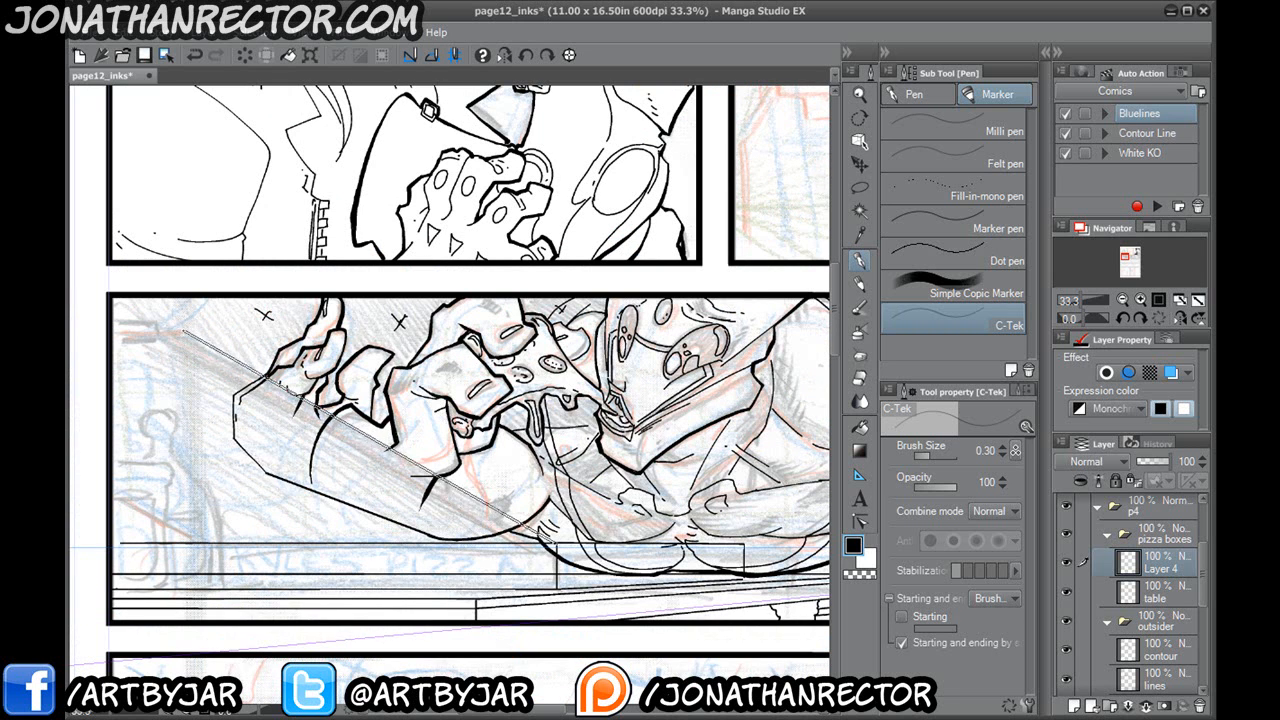
pyautogui.keyDown('shift'); pyautogui.click(178, 324); pyautogui.keyUp('shift')
pyautogui.click(432, 55)
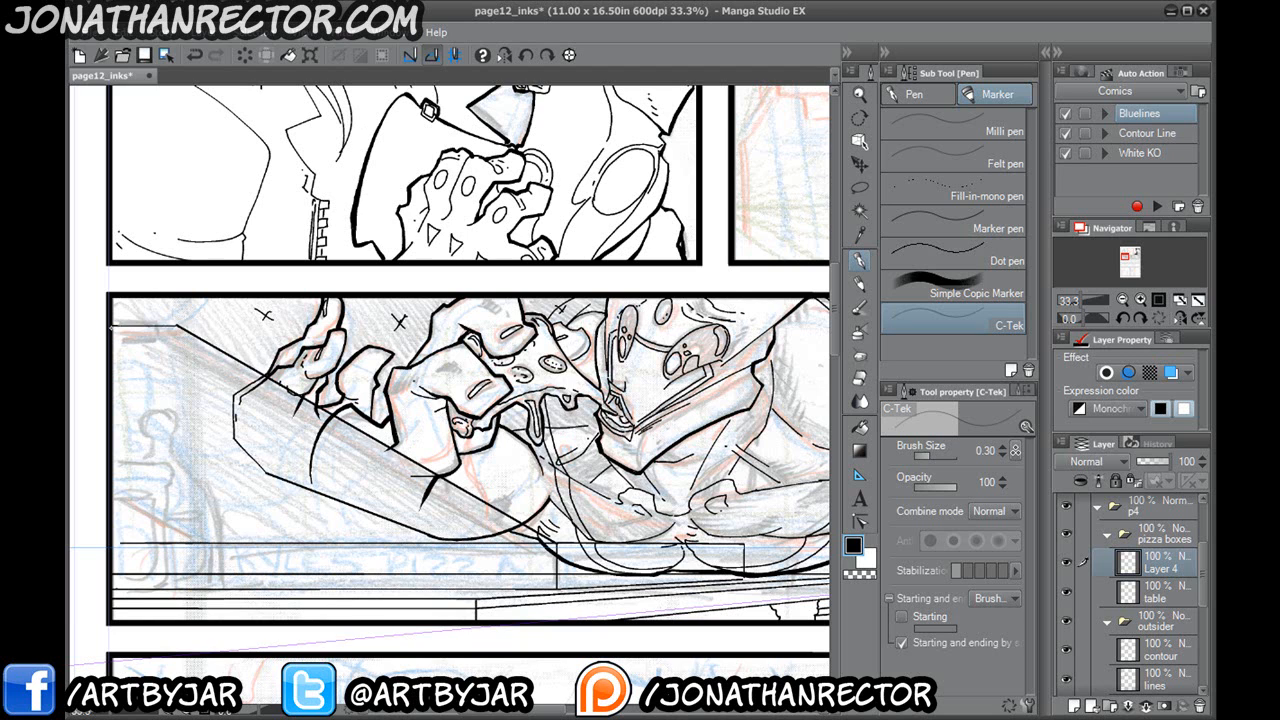
pyautogui.moveTo(113, 326); pyautogui.dragTo(176, 326)
# Ink a second line parallel to the lid's diagonal and horizontal edges to give the lid thickness.
pyautogui.moveTo(513, 523); pyautogui.dragTo(466, 506)
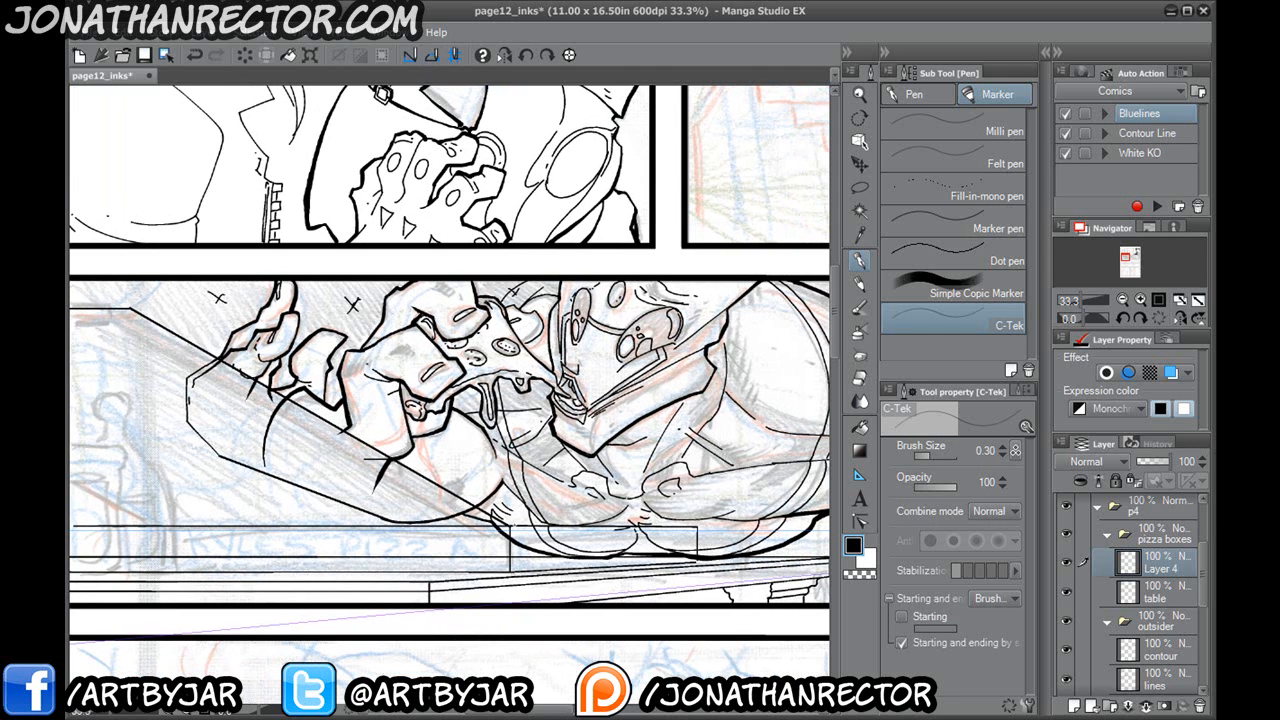
pyautogui.moveTo(374, 482); pyautogui.dragTo(448, 515)
pyautogui.moveTo(208, 339); pyautogui.dragTo(590, 558)
pyautogui.moveTo(208, 337); pyautogui.dragTo(465, 485)
pyautogui.keyDown('shift'); pyautogui.click(205, 330); pyautogui.keyUp('shift')
pyautogui.click(431, 58)
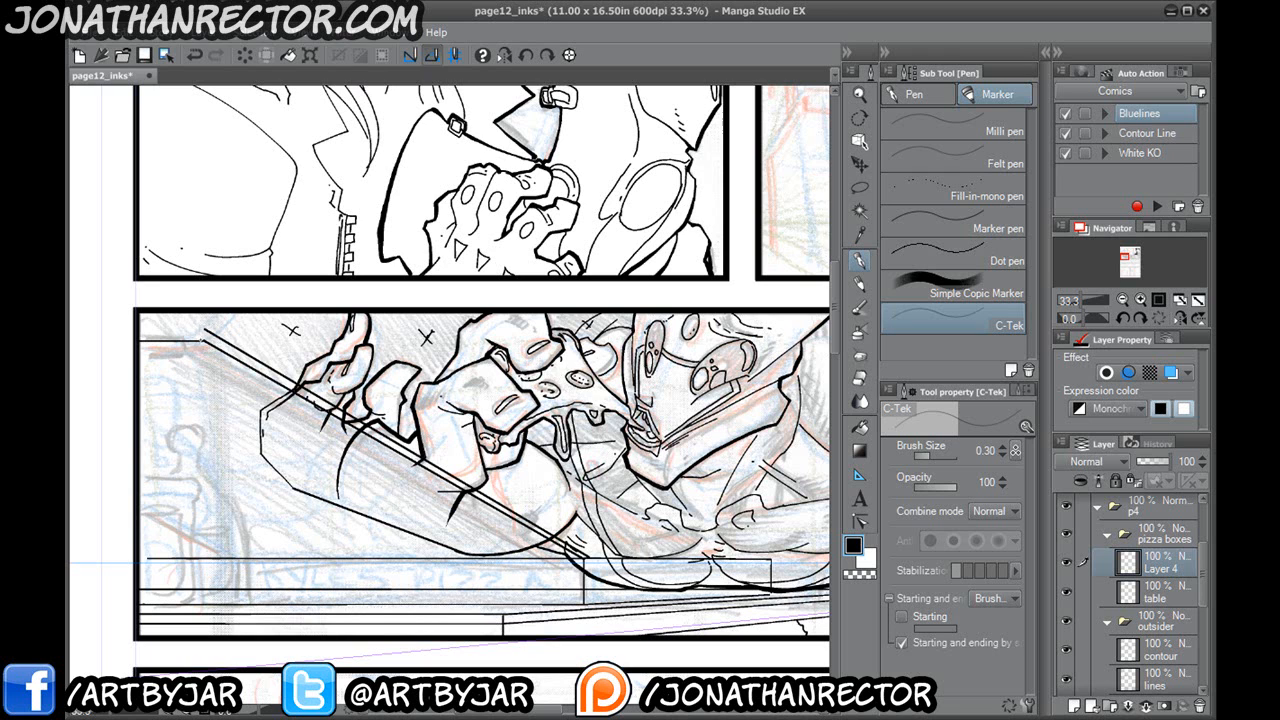
pyautogui.keyDown('shift'); pyautogui.click(136, 330); pyautogui.keyUp('shift')
pyautogui.moveTo(450, 584); pyautogui.dragTo(235, 576)
pyautogui.moveTo(575, 548); pyautogui.dragTo(177, 579)
pyautogui.moveTo(640, 555); pyautogui.dragTo(224, 560)
pyautogui.moveTo(110, 590); pyautogui.dragTo(699, 568)
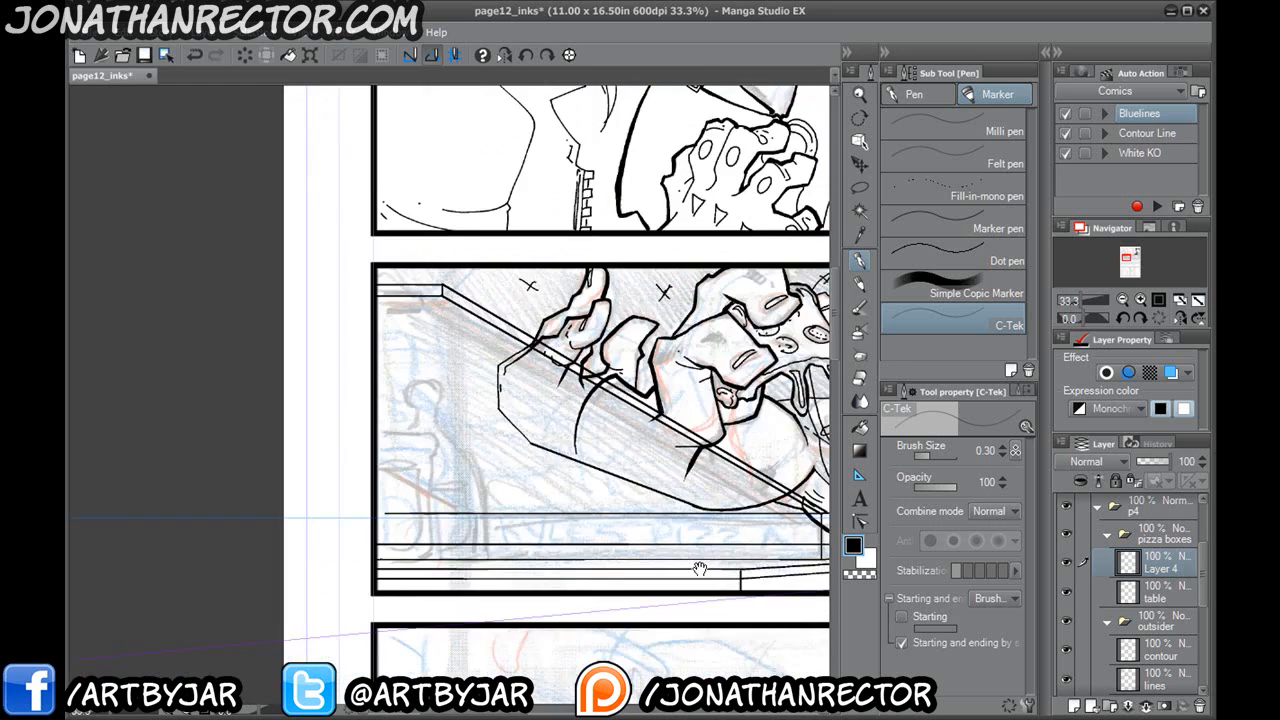
pyautogui.moveTo(542, 566); pyautogui.dragTo(385, 568)
pyautogui.moveTo(460, 548); pyautogui.dragTo(375, 538)
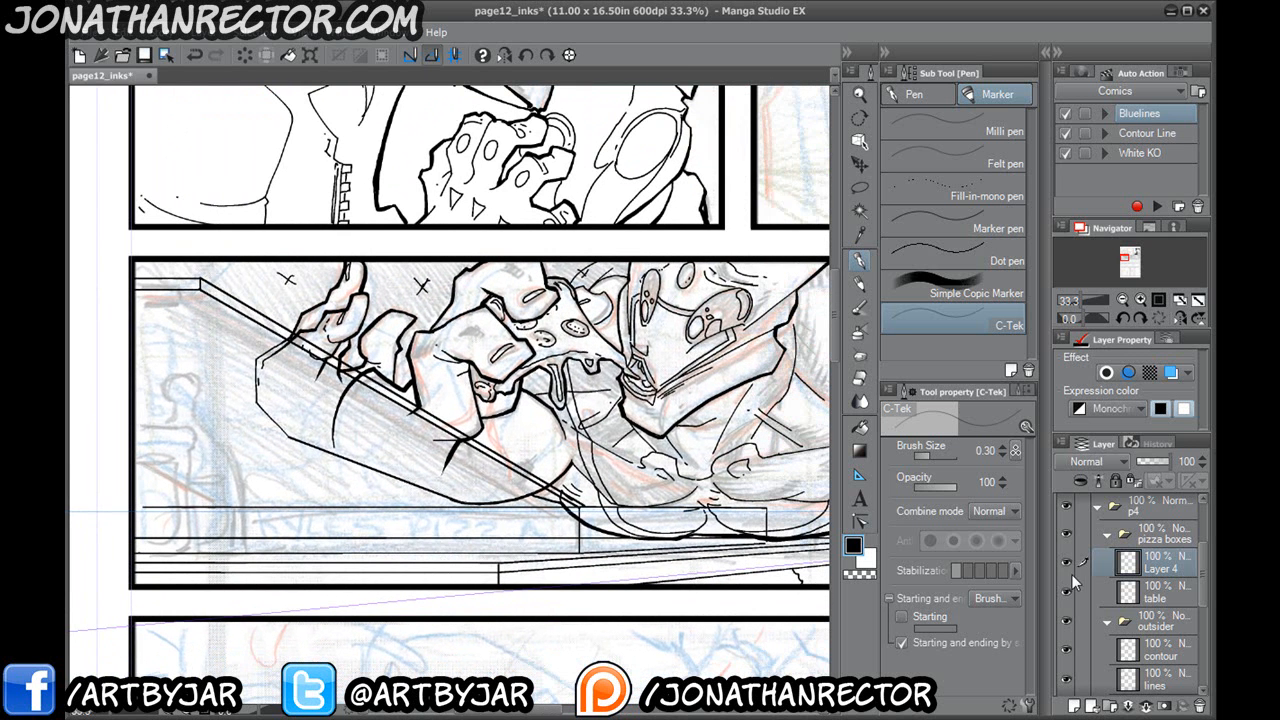
# Add a new layer above the pizza box line art and enter the text KYLES PIZZA on the box's front side.
pyautogui.click(1075, 706)
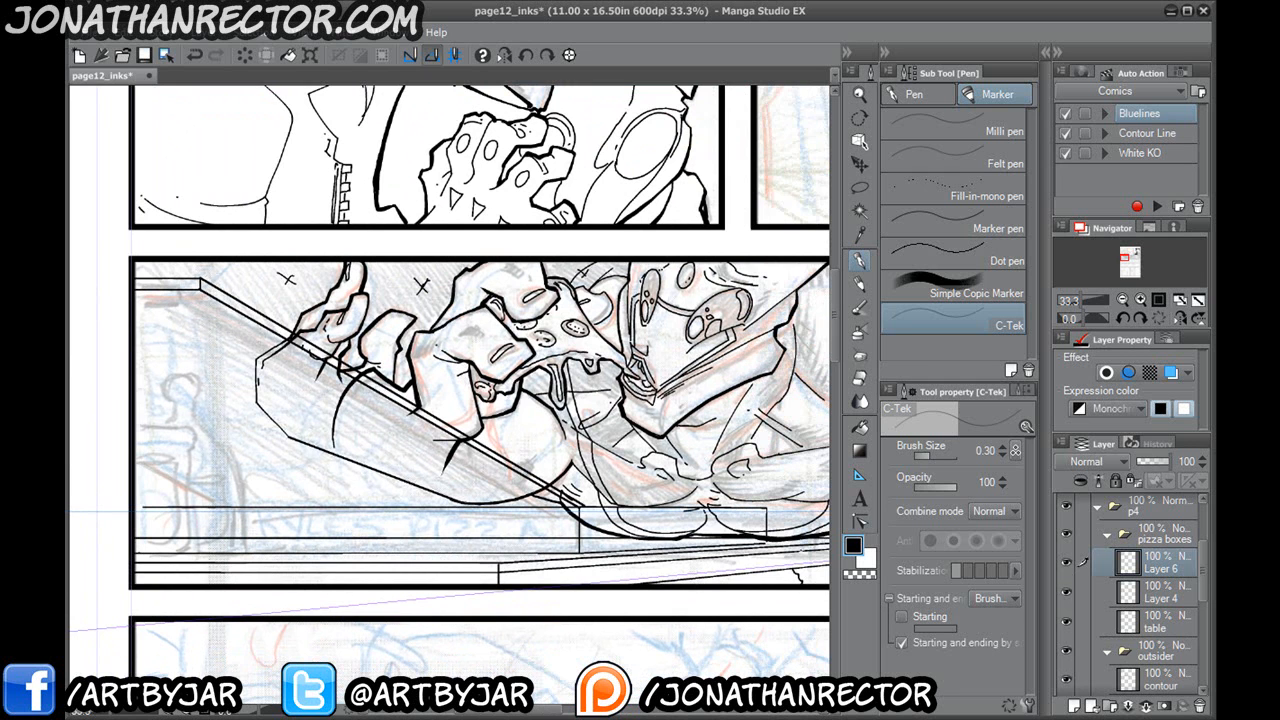
pyautogui.click(859, 499)
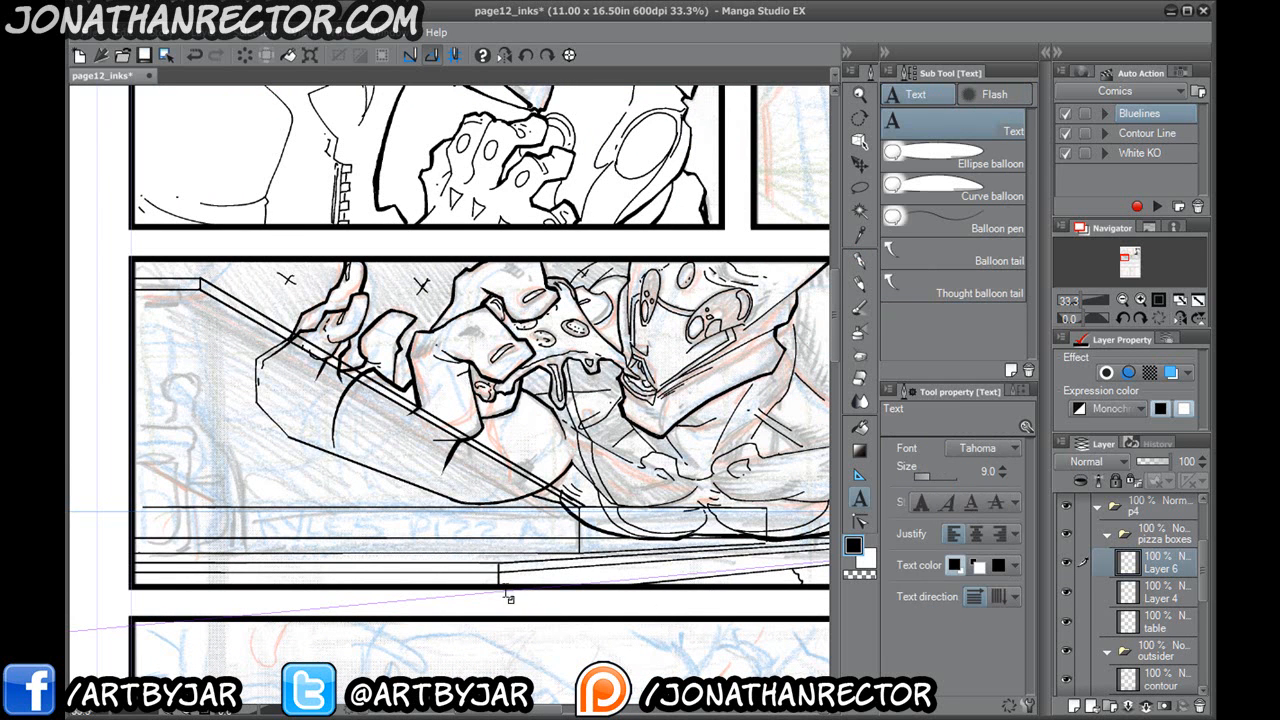
pyautogui.click(214, 528)
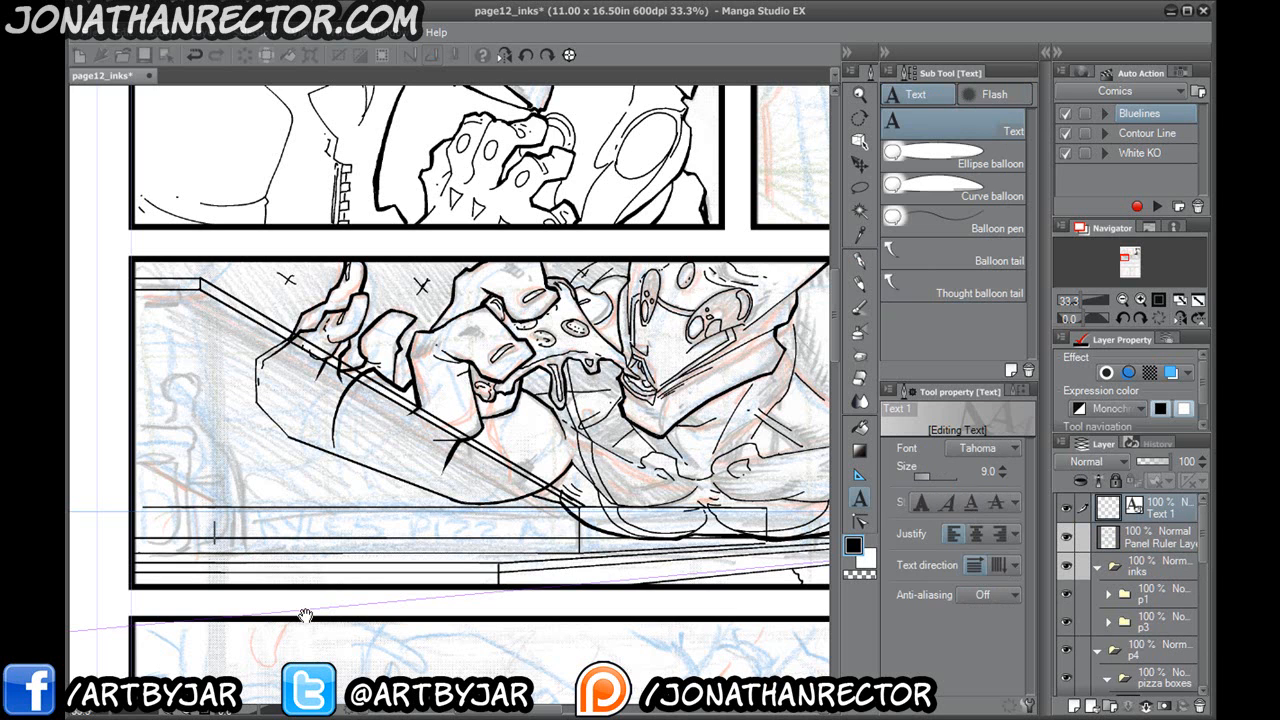
pyautogui.write('KYL')
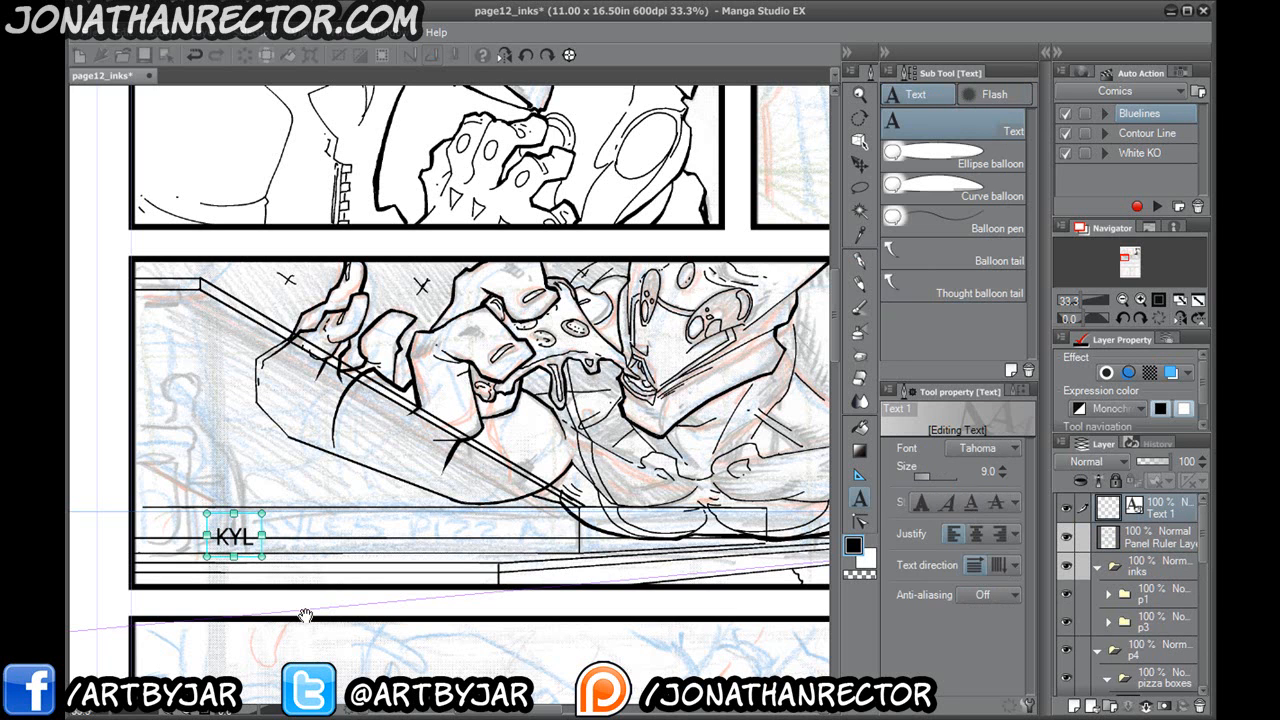
pyautogui.write('\\c')
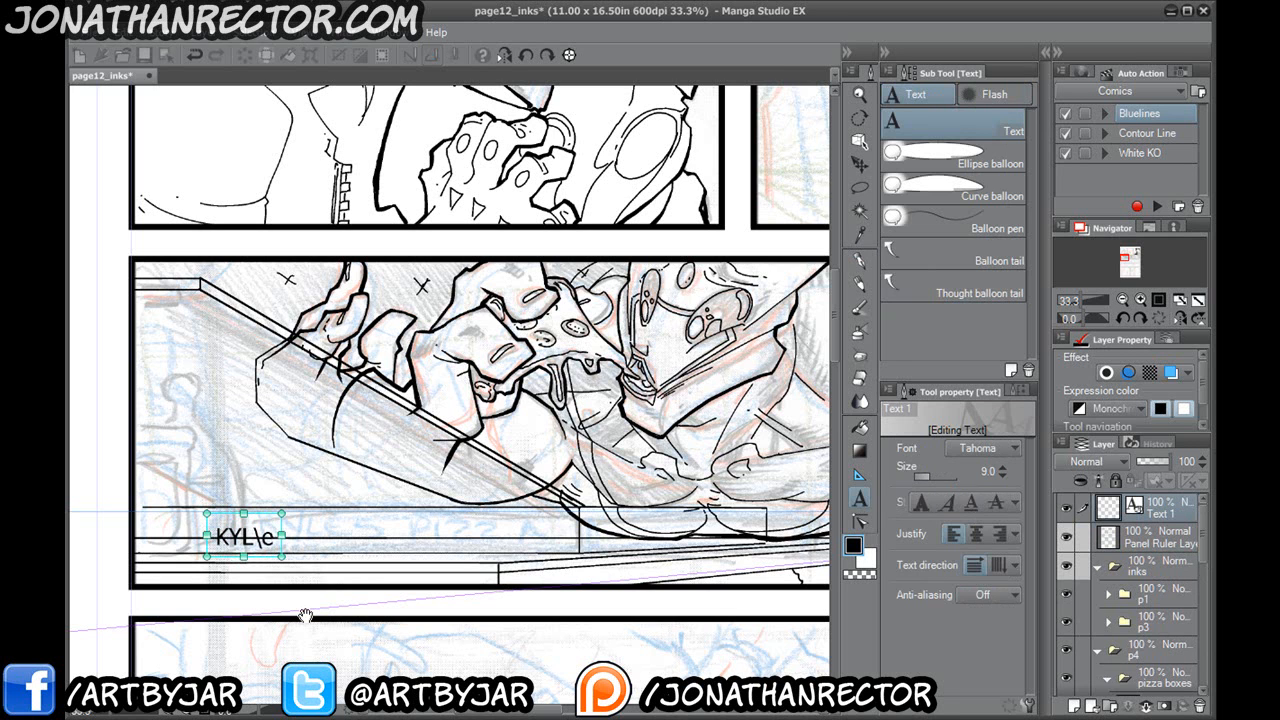
pyautogui.press('BackSpace')
pyautogui.press('BackSpace')
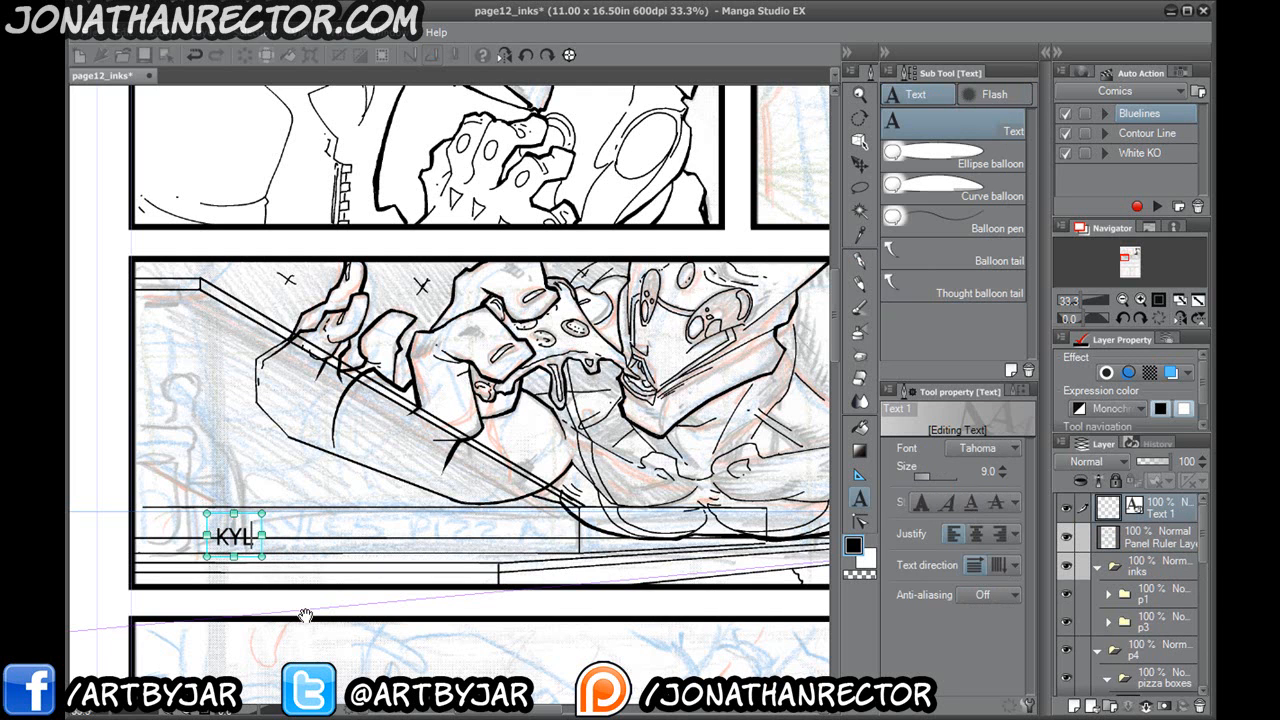
pyautogui.write('E')
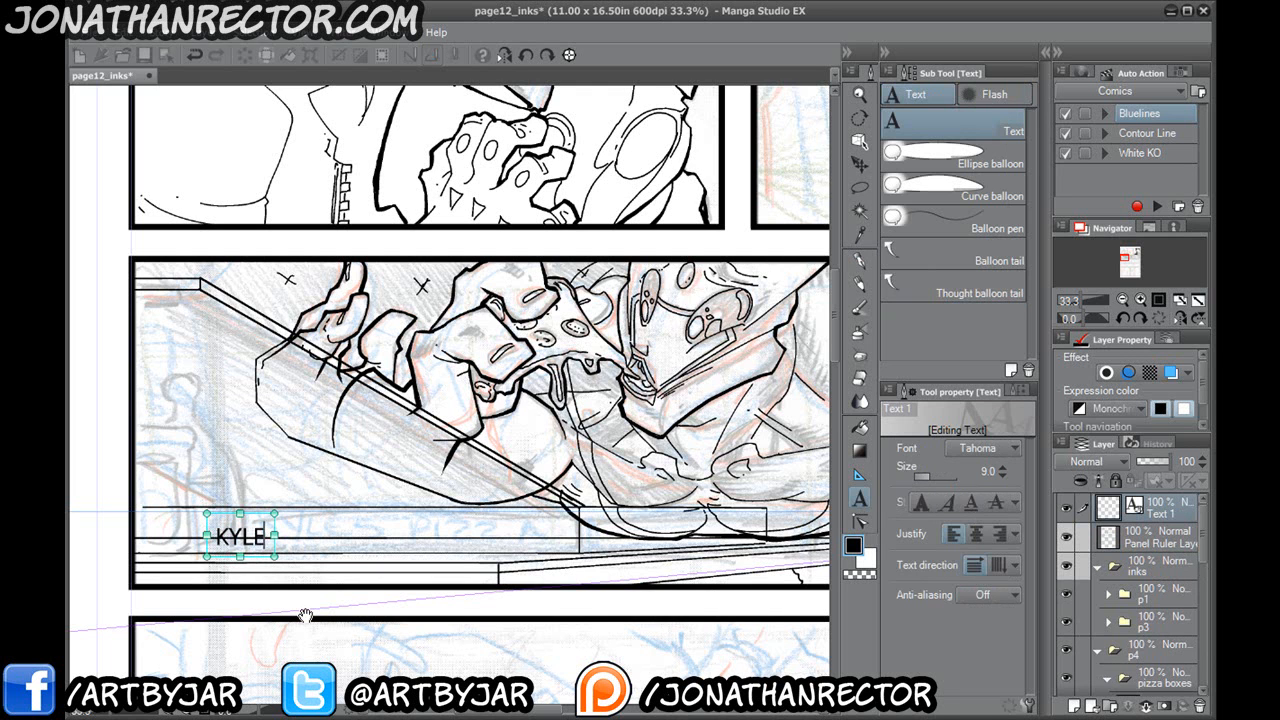
pyautogui.write("'")
pyautogui.press('BackSpace')
pyautogui.write('S ')
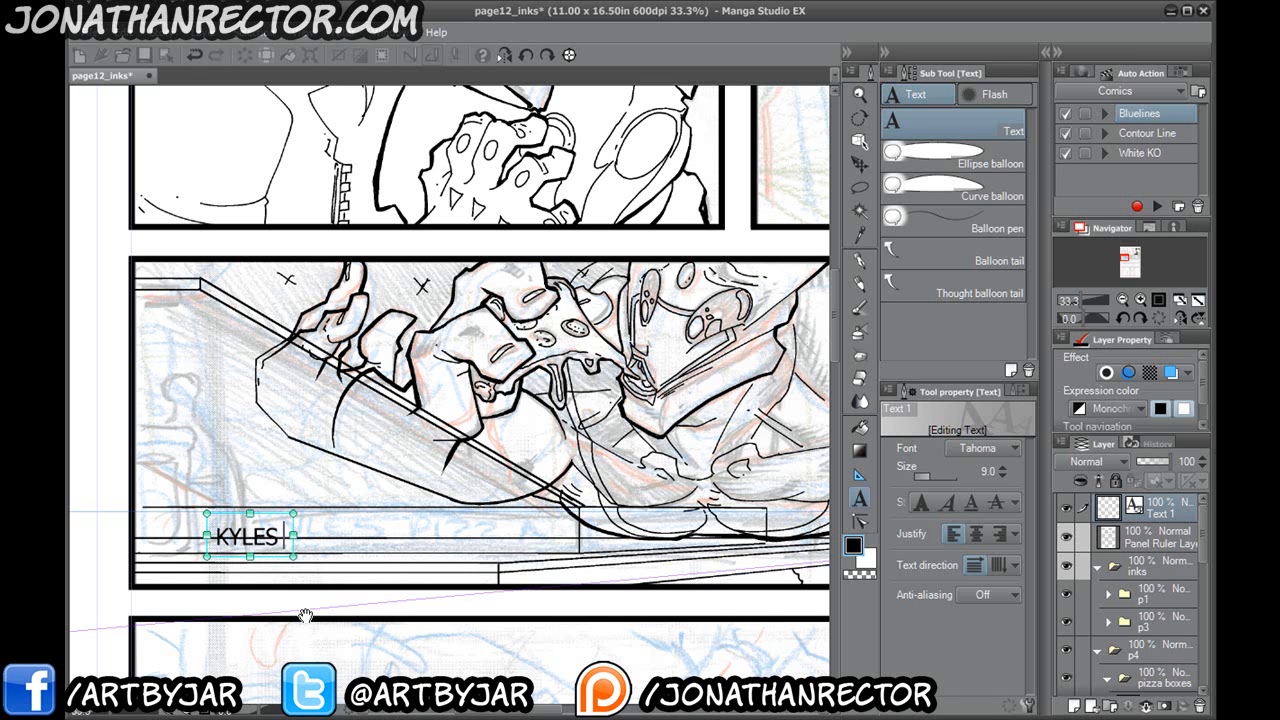
pyautogui.write('PIZZA')
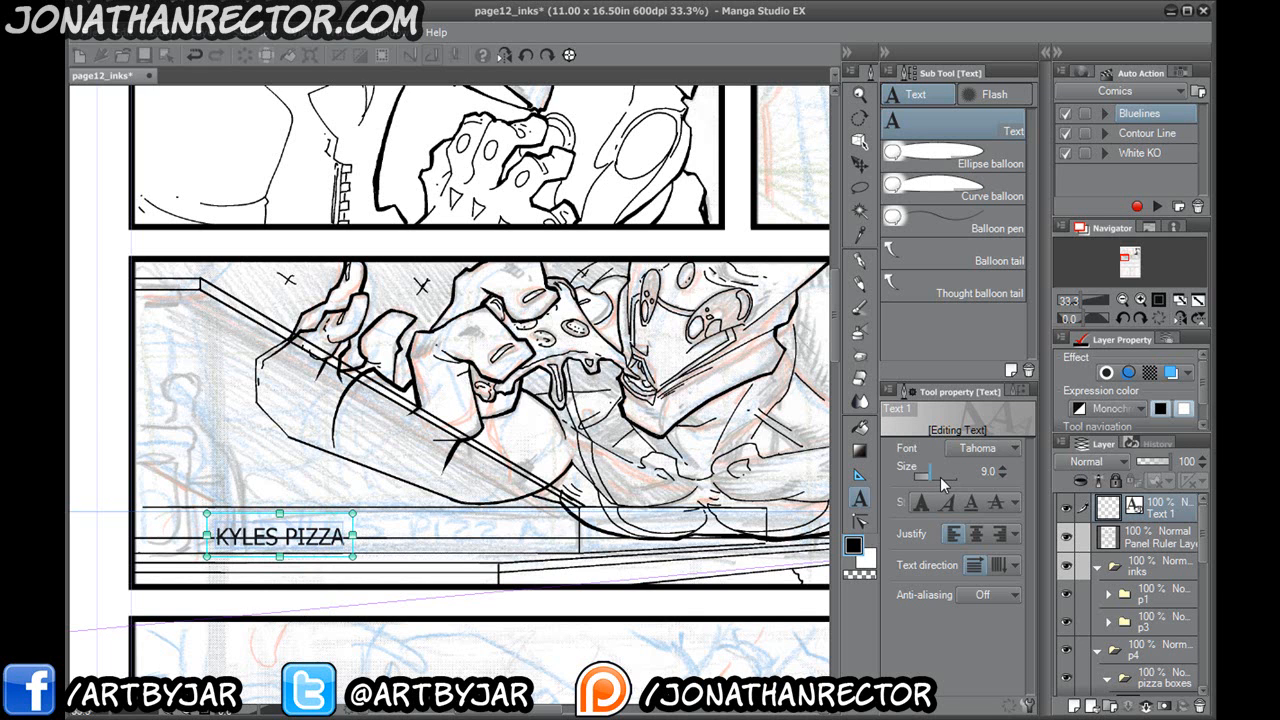
# Set the KYLES PIZZA text to size 13 in the Impact font.
pyautogui.click(1003, 469)
pyautogui.click(1005, 469)
pyautogui.click(1006, 470)
pyautogui.click(1006, 470)
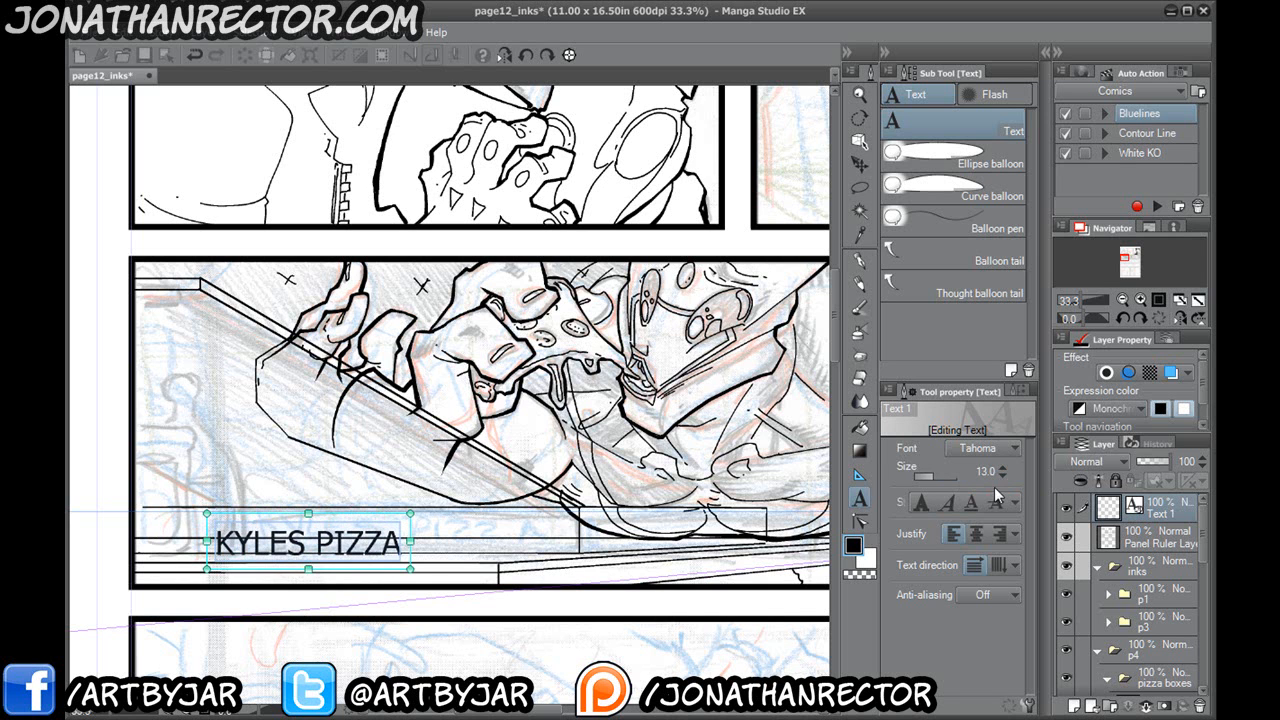
pyautogui.click(1013, 448)
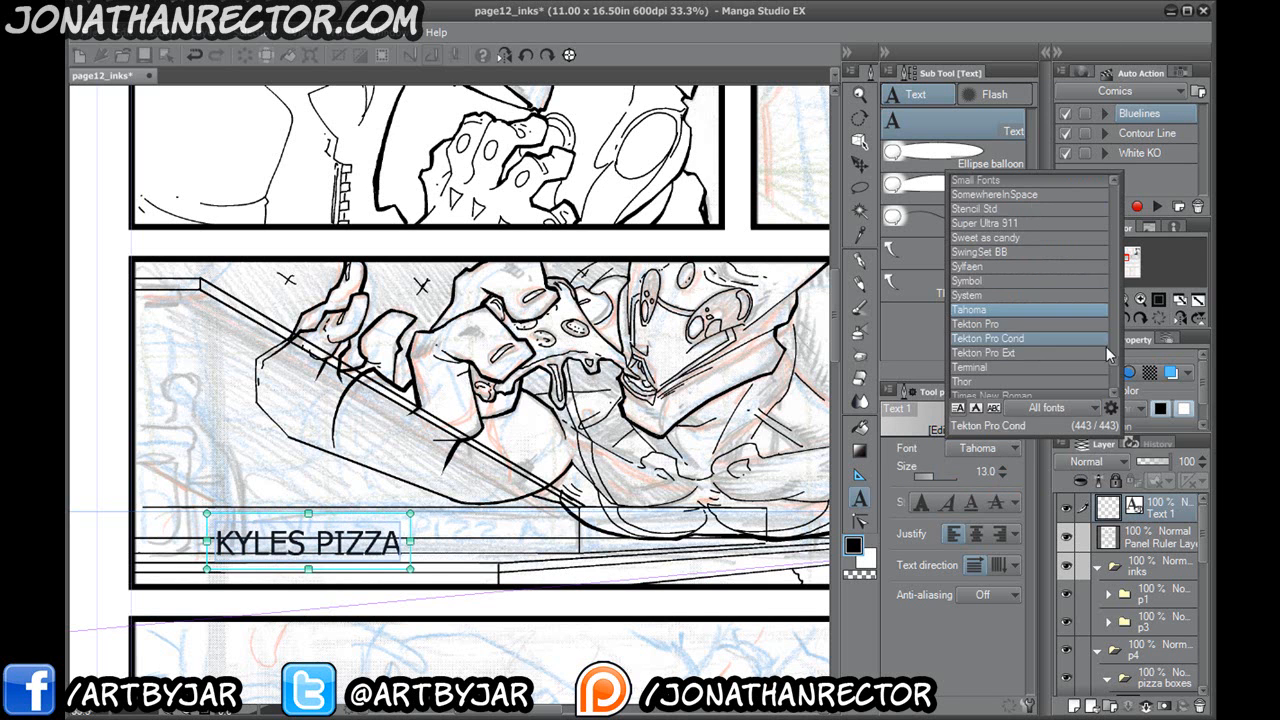
pyautogui.moveTo(1110, 368); pyautogui.dragTo(1122, 287)
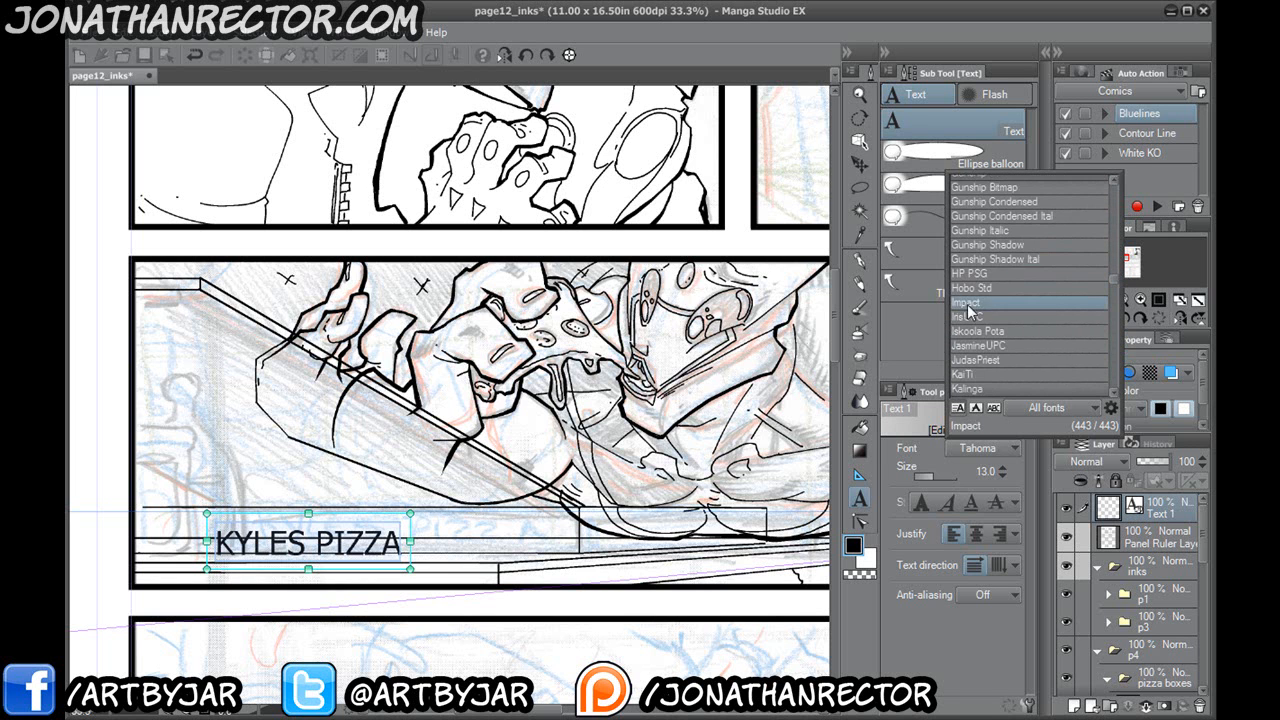
pyautogui.click(990, 280)
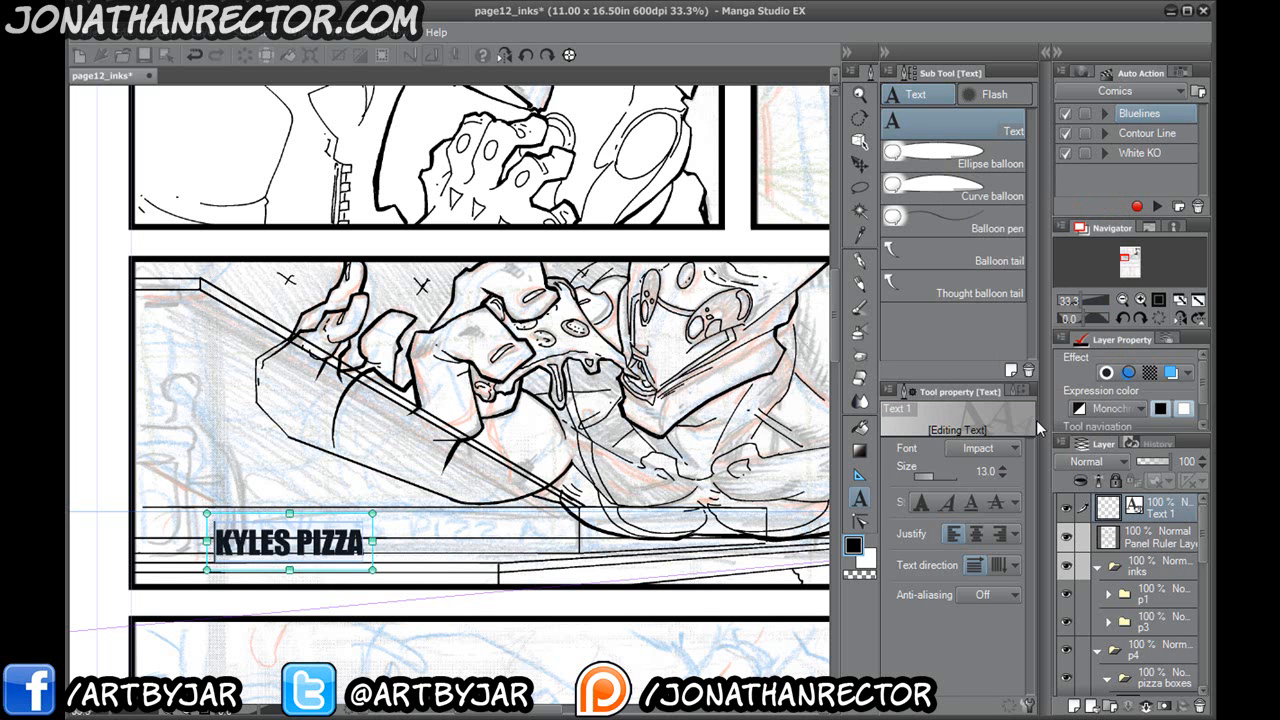
# Make the KYLES PIZZA text italic and set its font to Times New Roman.
pyautogui.click(947, 503)
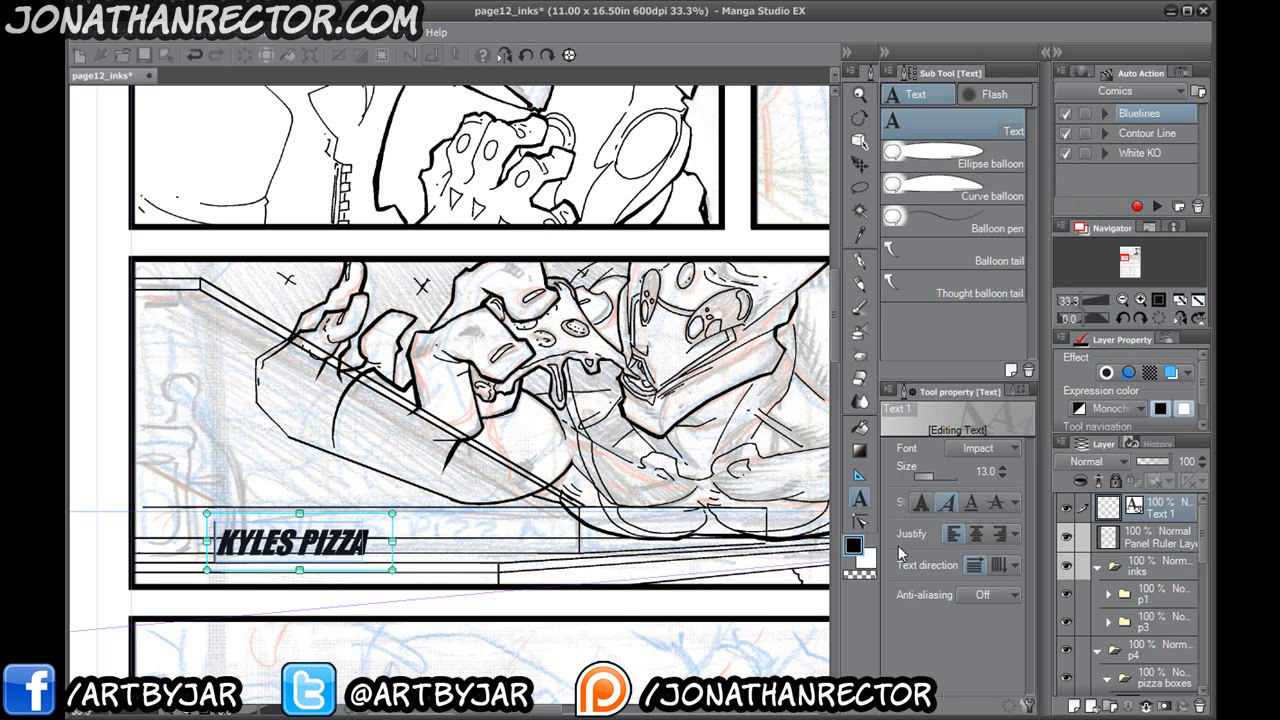
pyautogui.click(922, 505)
pyautogui.click(978, 448)
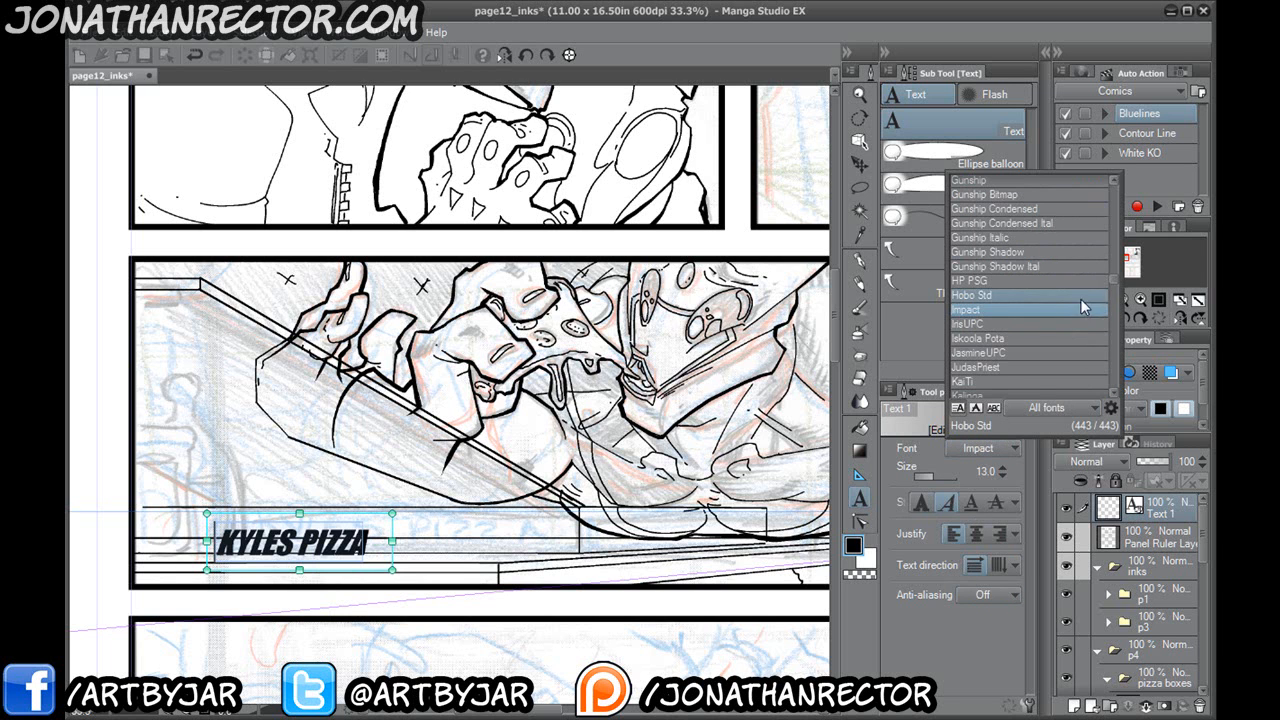
pyautogui.moveTo(1114, 279); pyautogui.dragTo(1117, 372)
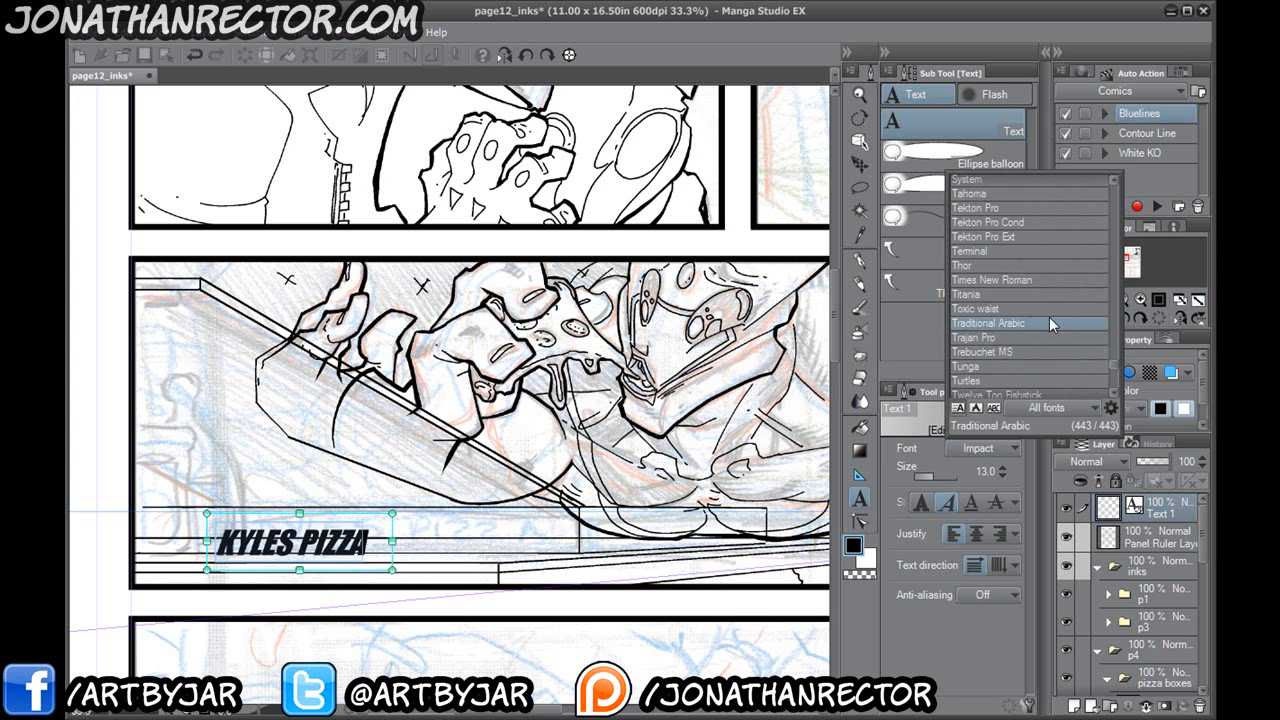
pyautogui.click(1005, 280)
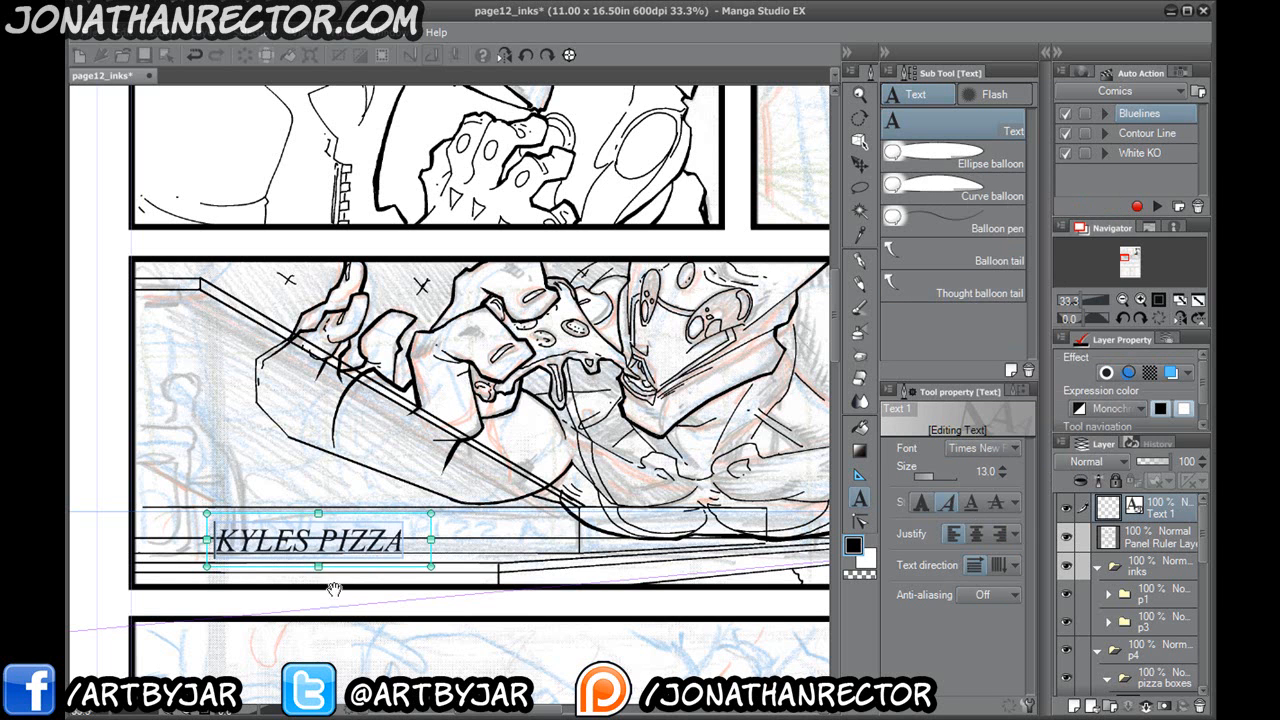
# Enlarge the KYLES PIZZA lettering to size 20.9 along the front of the pizza box.
pyautogui.moveTo(370, 592)
pyautogui.mouseDown()
pyautogui.moveTo(380, 580)
pyautogui.moveTo(367, 598)
pyautogui.mouseUp()
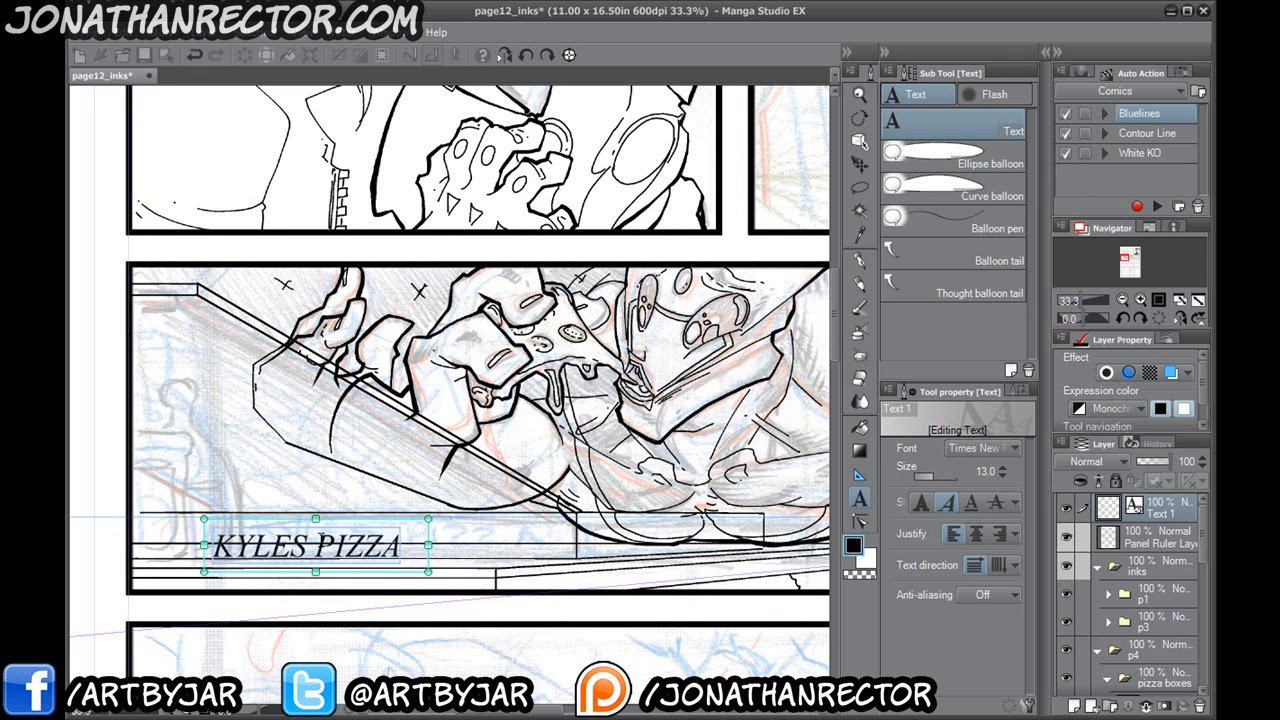
pyautogui.moveTo(509, 555); pyautogui.dragTo(572, 568)
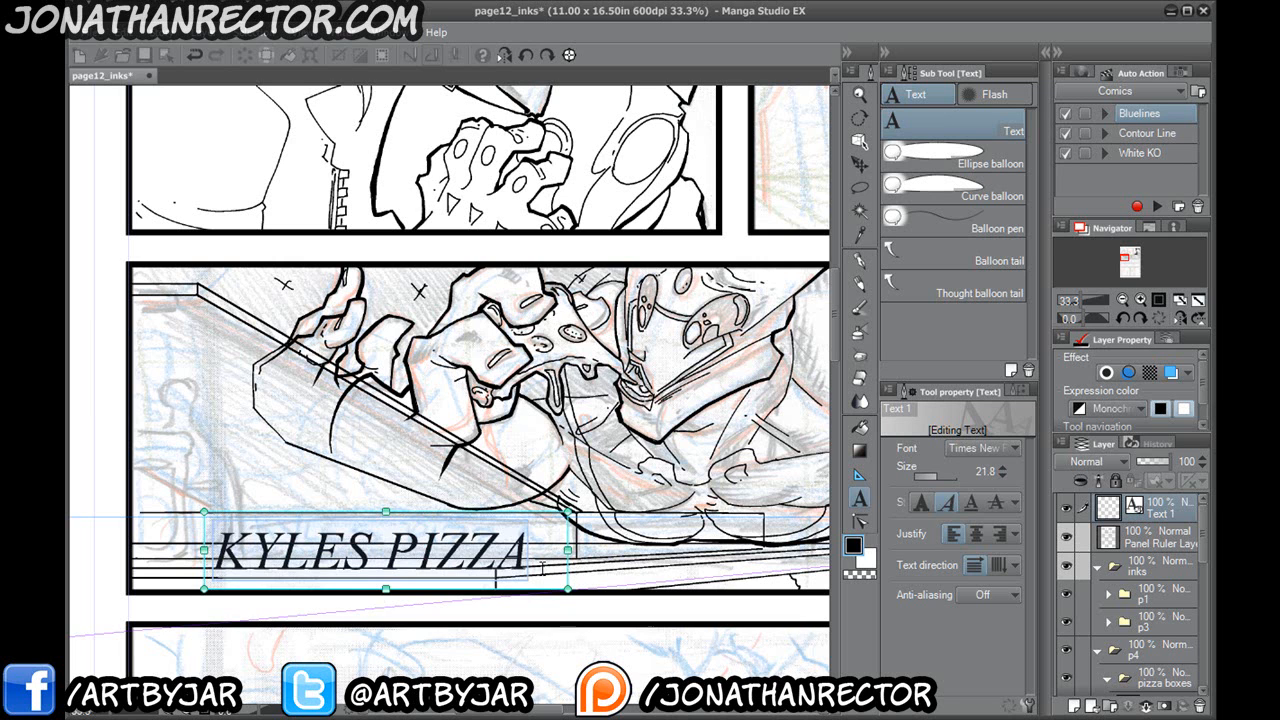
pyautogui.moveTo(386, 590); pyautogui.dragTo(386, 588)
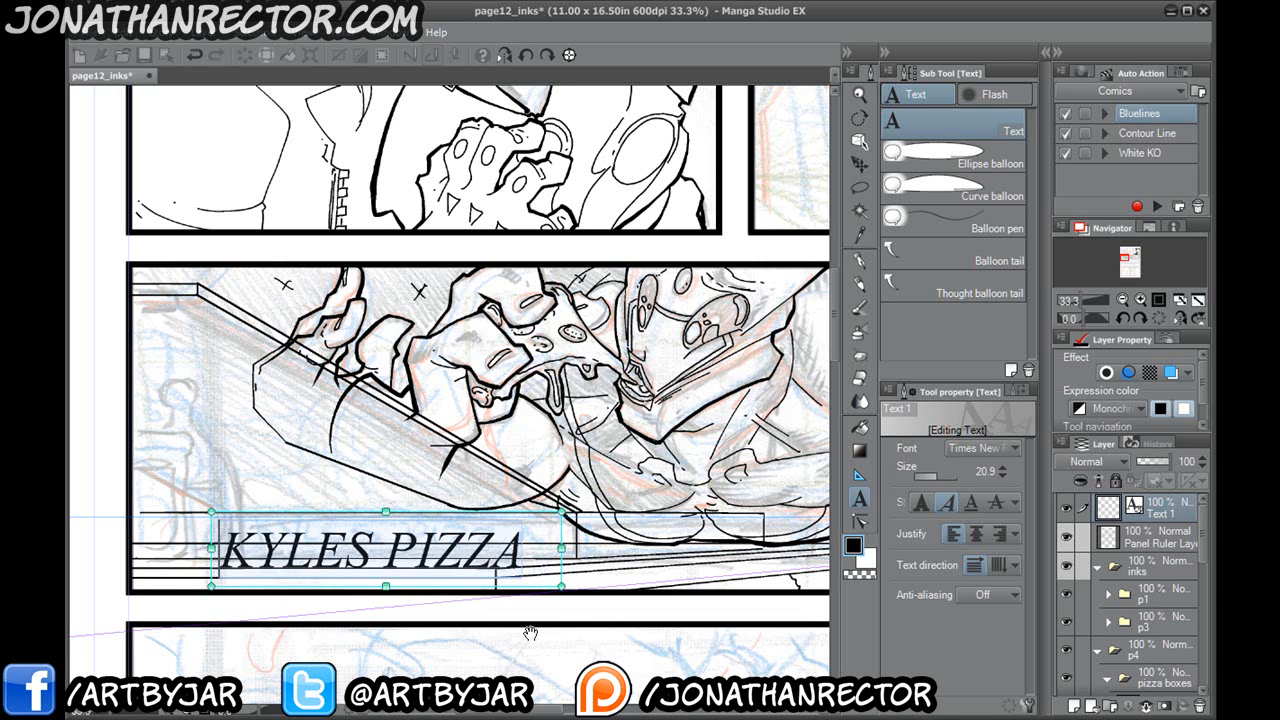
# Clear the lettering and re-enter KYLES PIZZA in the same text object.
pyautogui.press('BackSpace')
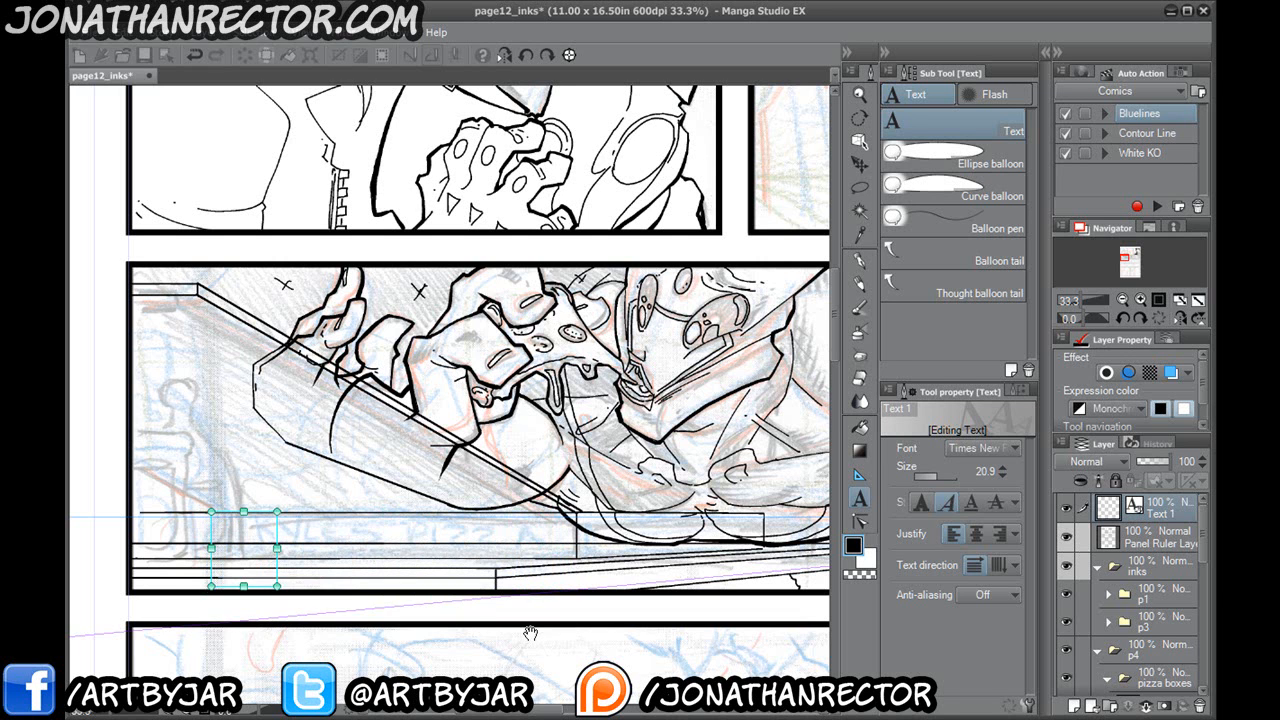
pyautogui.click(196, 54)
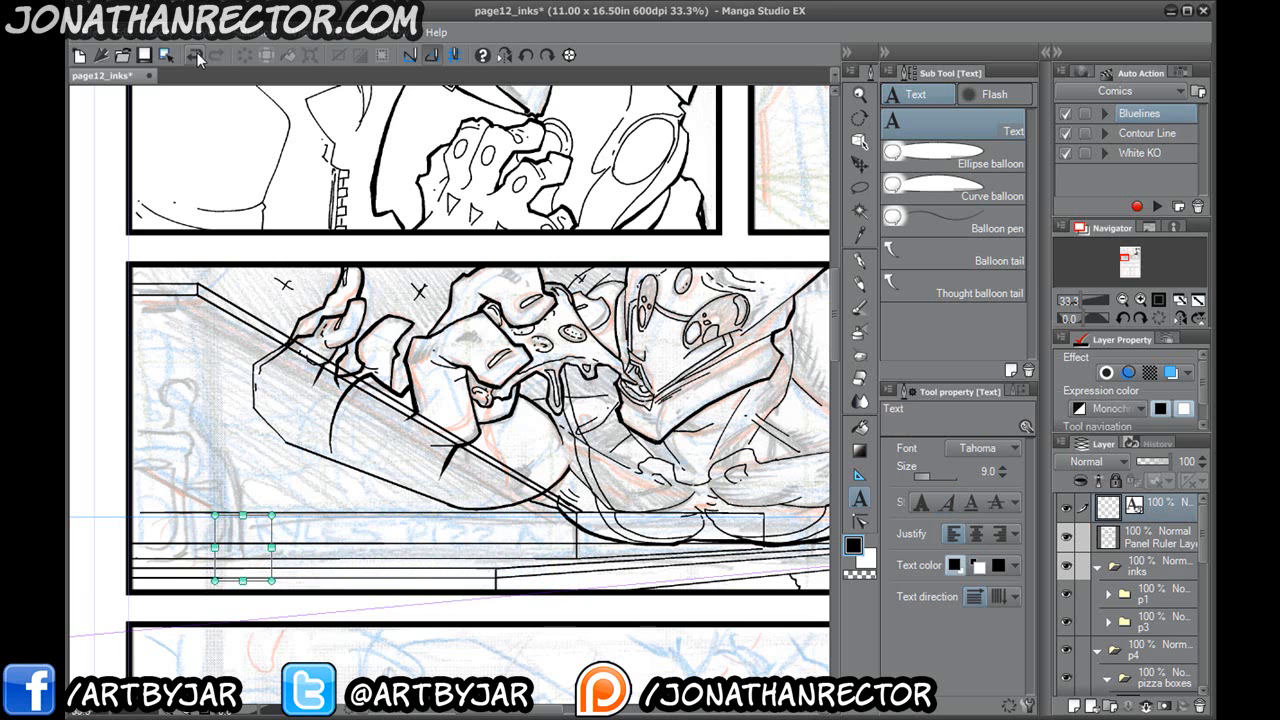
pyautogui.click(245, 545)
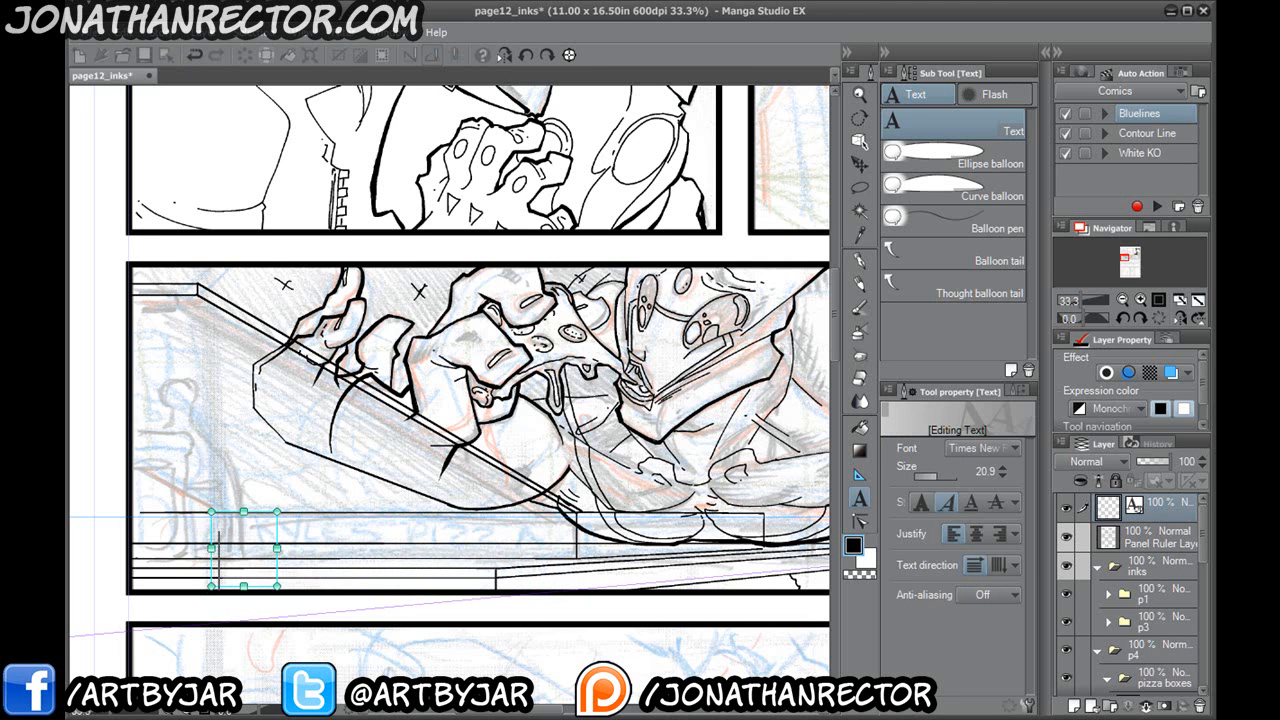
pyautogui.write('K')
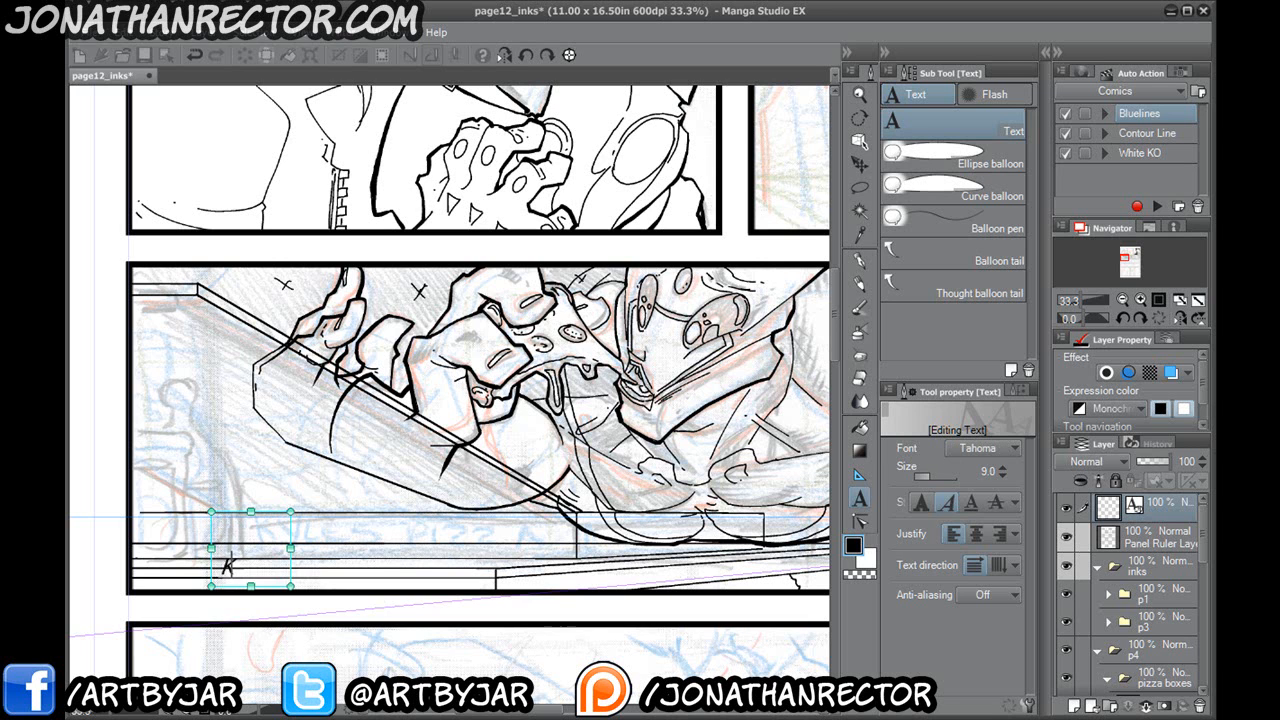
pyautogui.press('BackSpace')
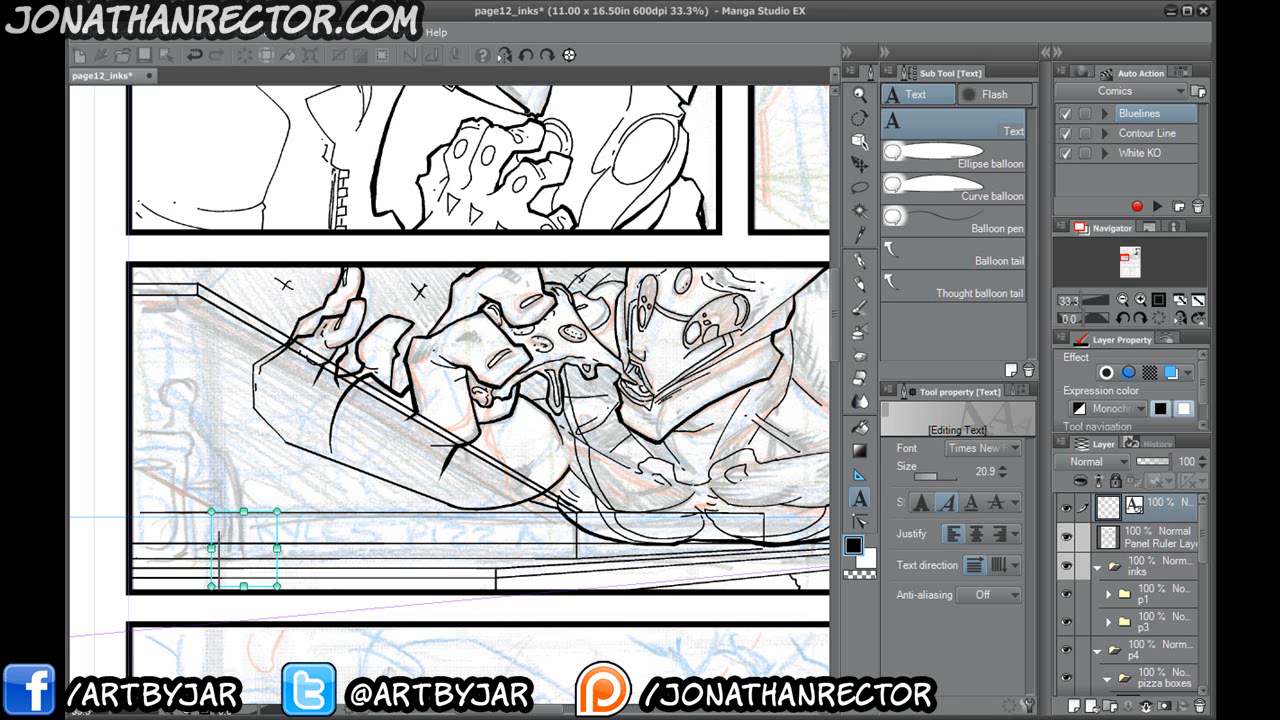
pyautogui.write('KYLES')
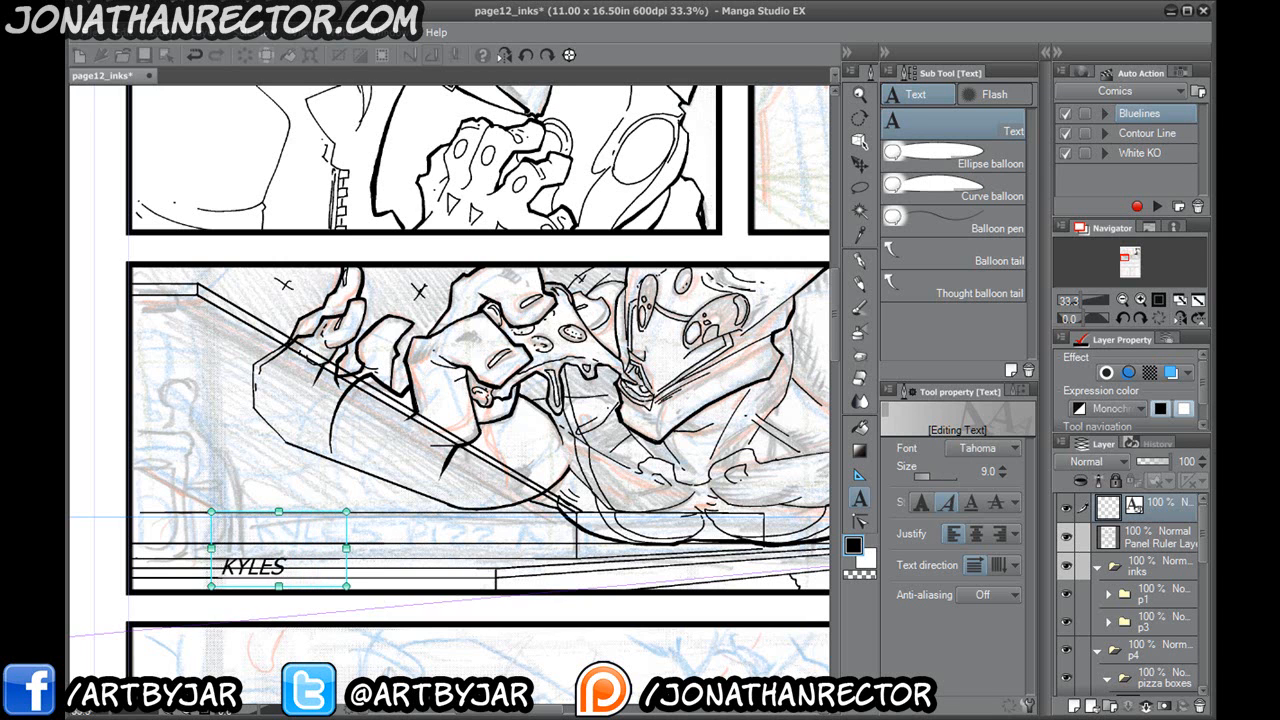
pyautogui.write(' PIZZA')
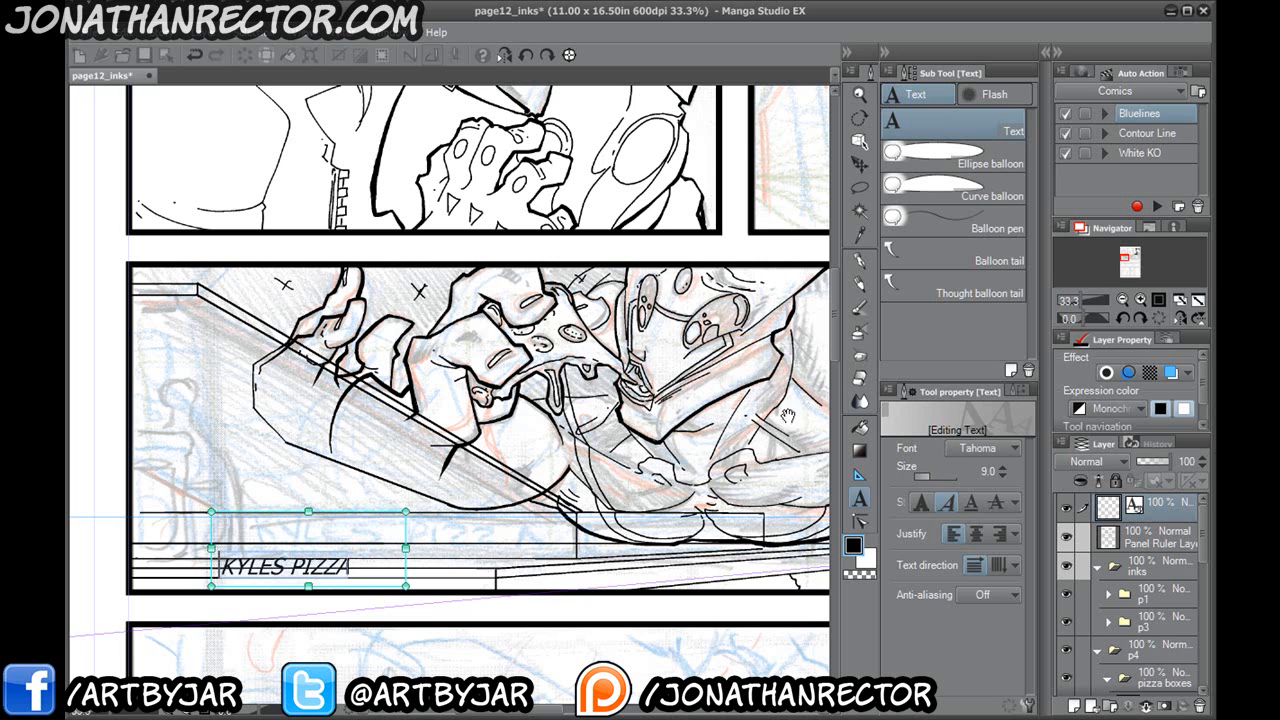
# Set the re-entered lettering's font to Times New Roman and scale the text up to size 23.6.
pyautogui.click(960, 448)
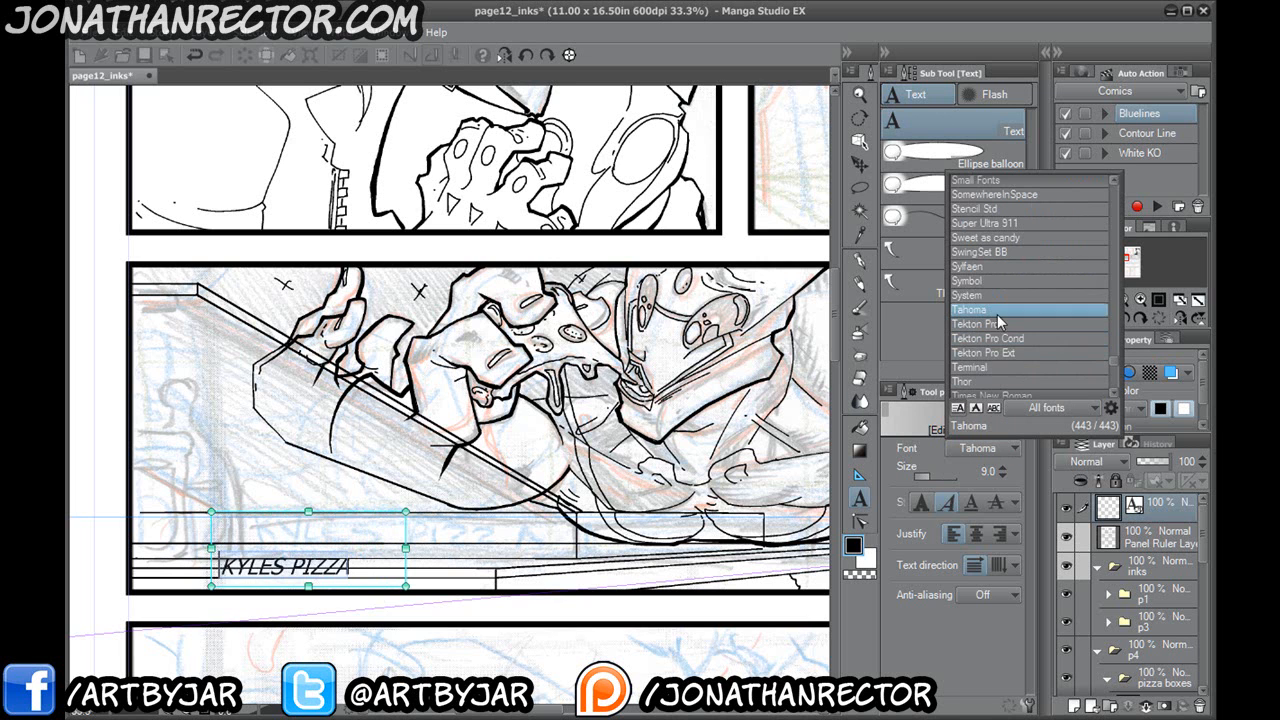
pyautogui.click(1114, 392)
pyautogui.click(1115, 395)
pyautogui.click(1028, 366)
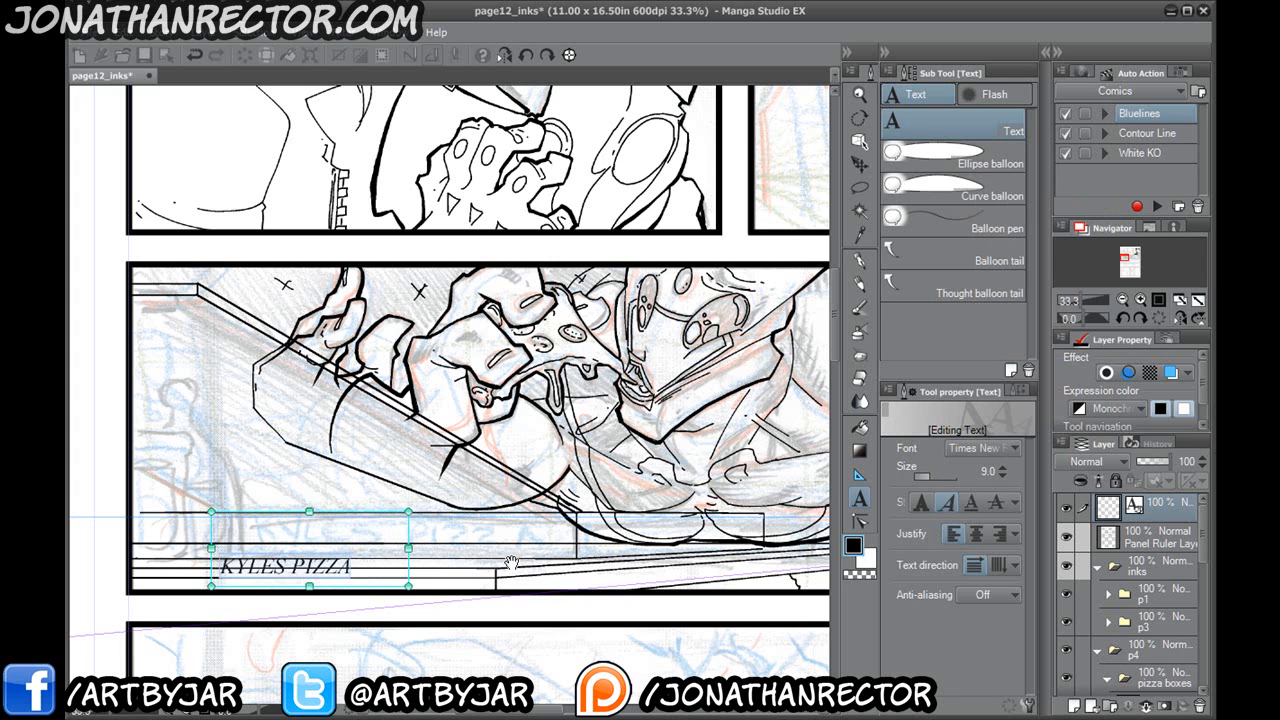
pyautogui.moveTo(407, 585); pyautogui.dragTo(696, 712)
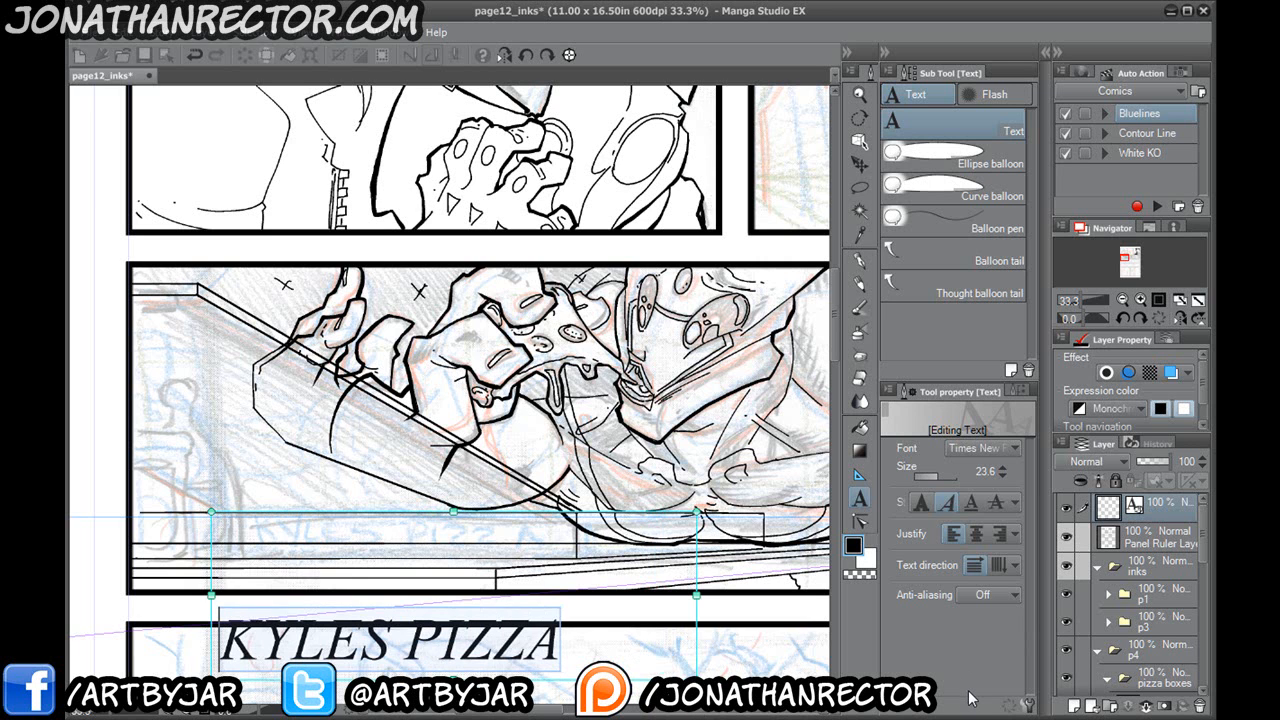
pyautogui.click(1152, 542)
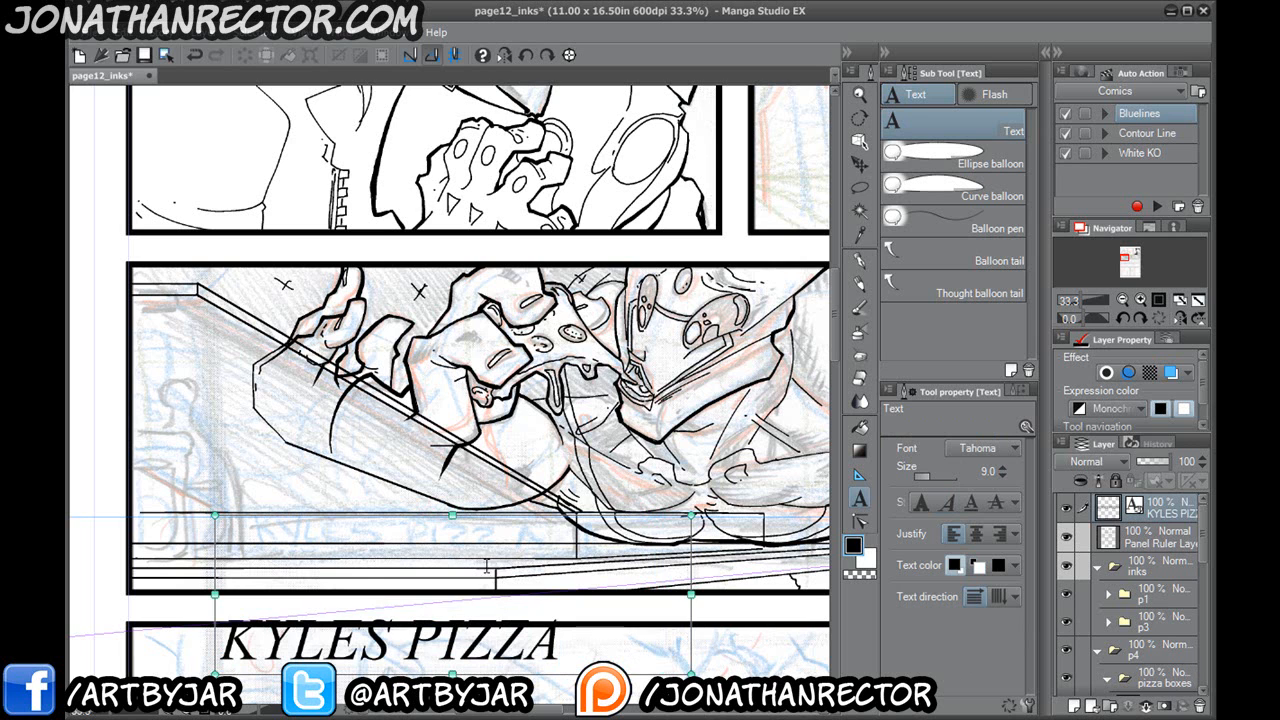
# Duplicate the KYLES PIZZA text layer.
pyautogui.rightClick(1170, 522)
pyautogui.click(1170, 522)
pyautogui.moveTo(1175, 511); pyautogui.dragTo(1075, 707)
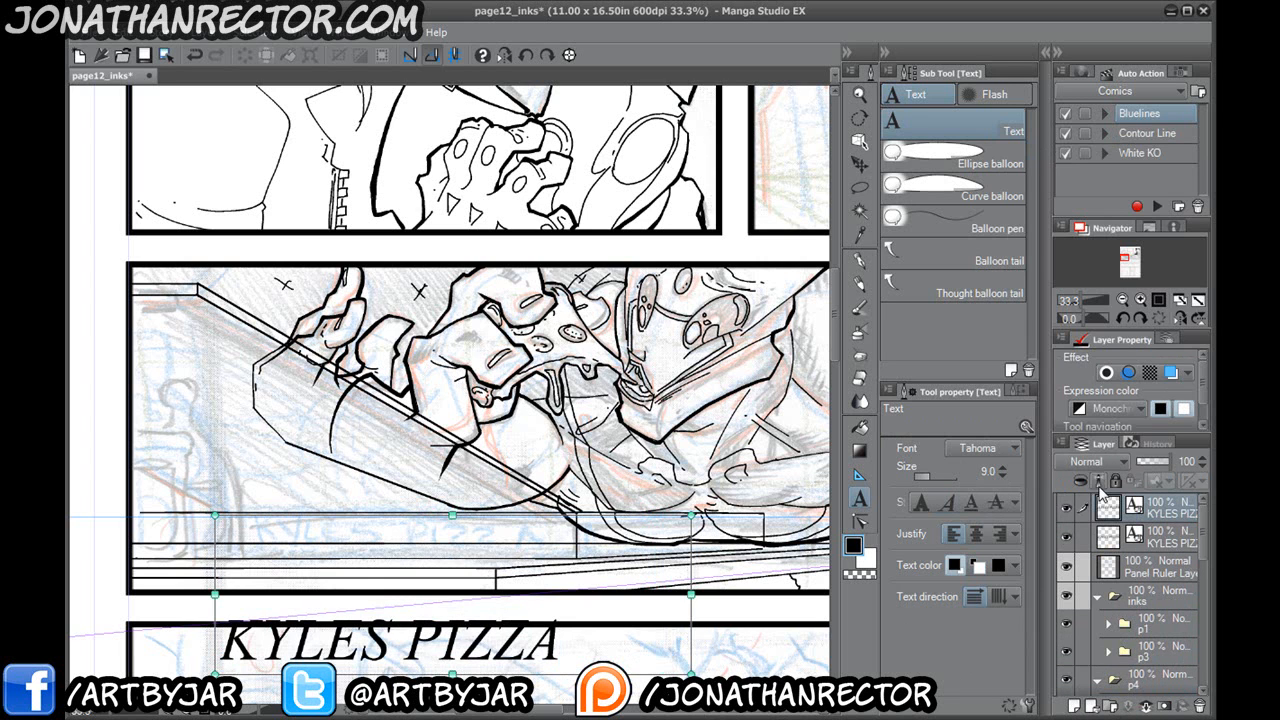
# Hide the original KYLES PIZZA text layer and rasterize its copy.
pyautogui.click(1067, 538)
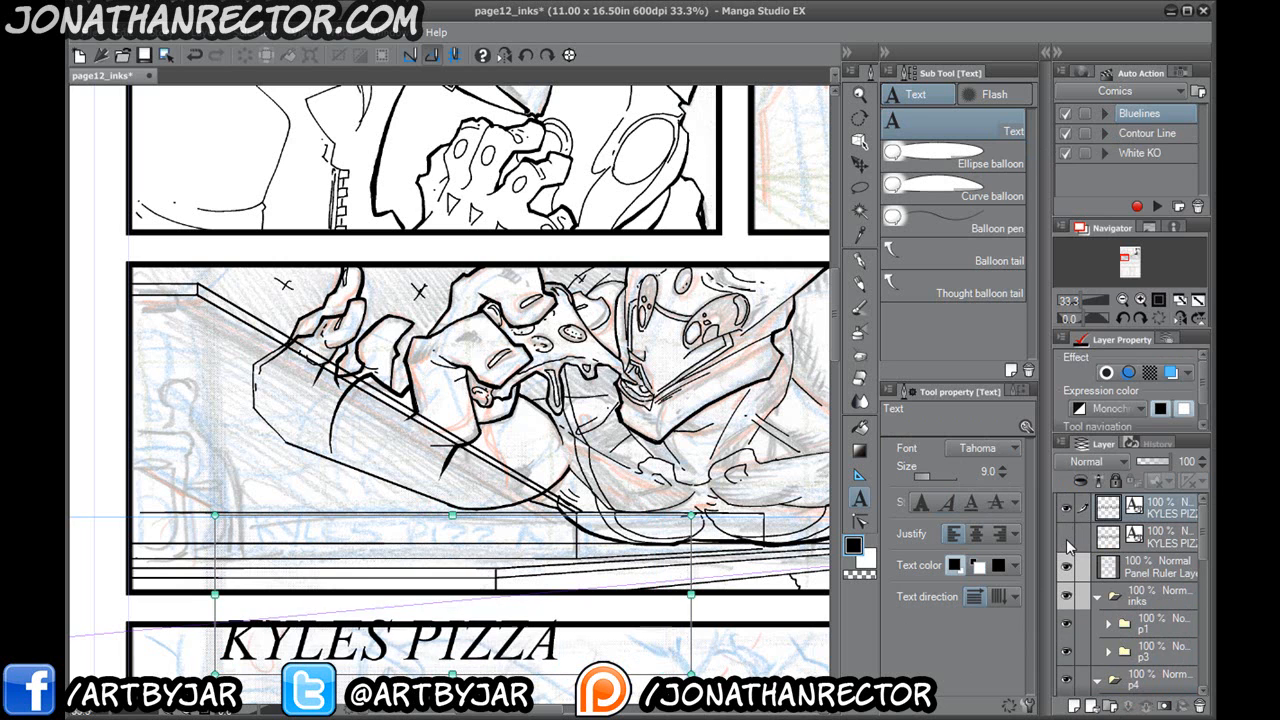
pyautogui.rightClick(1170, 513)
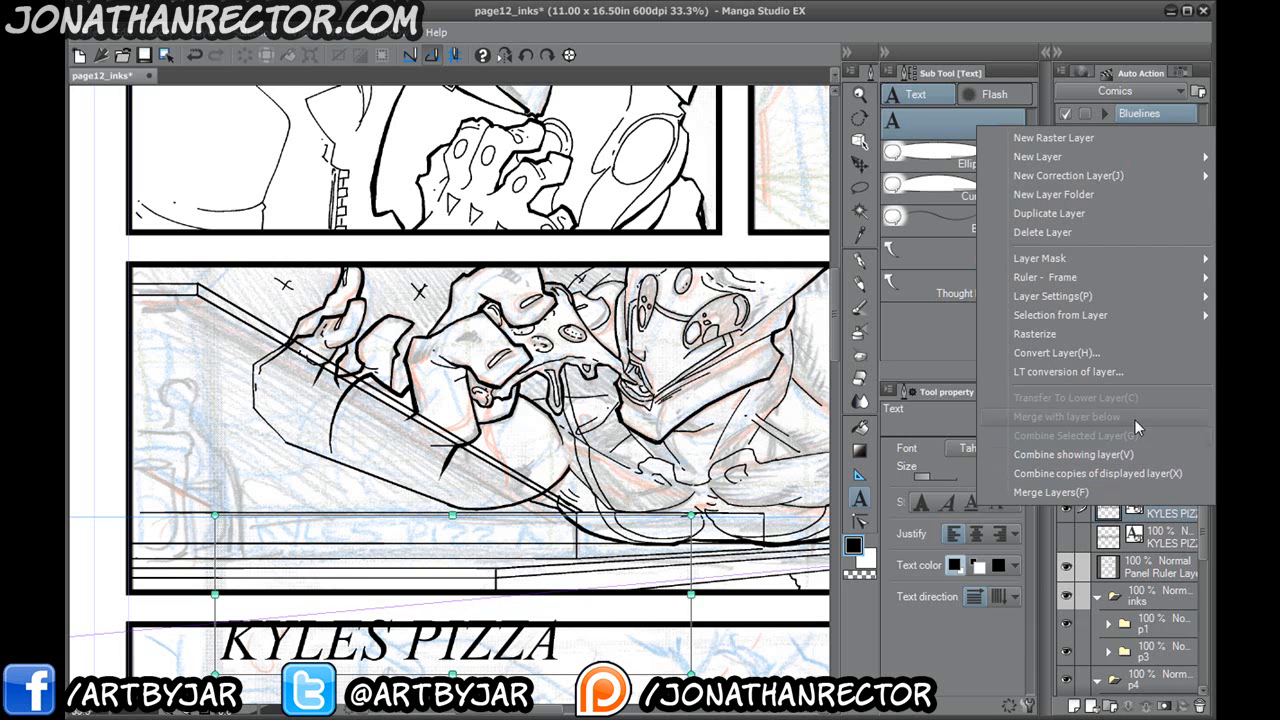
pyautogui.click(1106, 337)
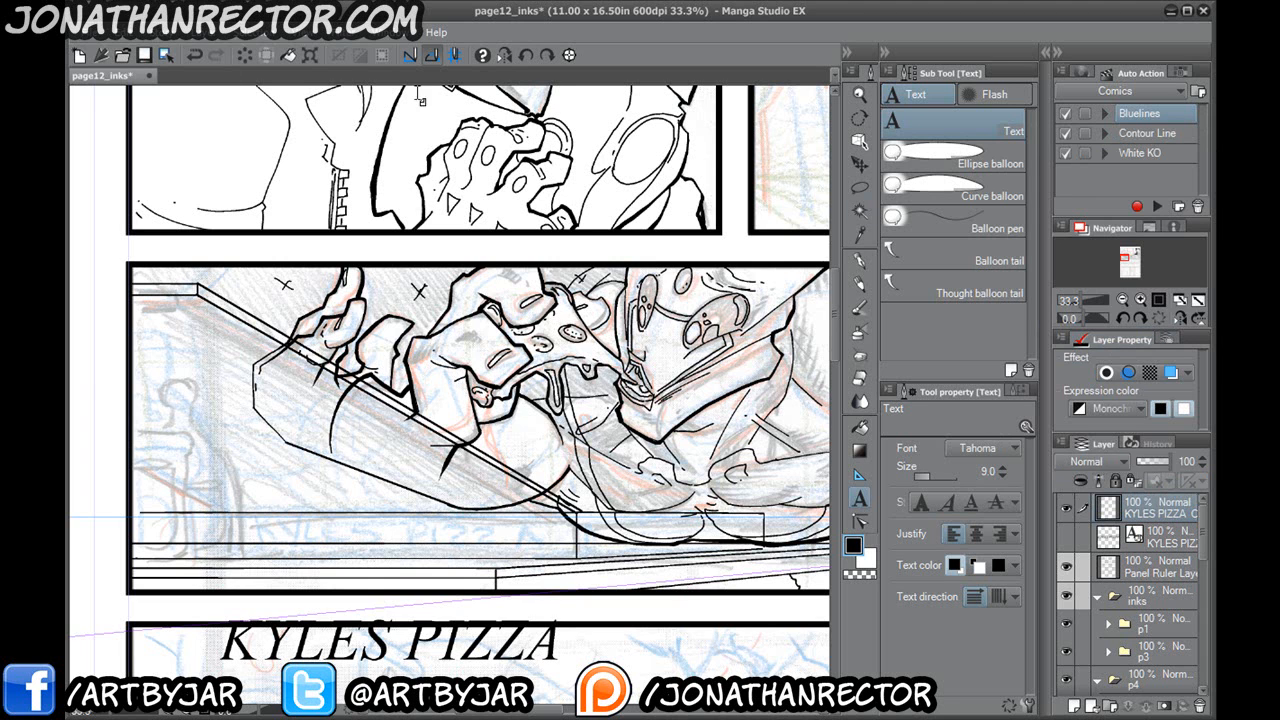
# Free-transform the rasterized KYLES PIZZA lettering to fit the long front side of the pizza box, scaling it down slightly.
pyautogui.click(124, 32)
pyautogui.moveTo(177, 364)
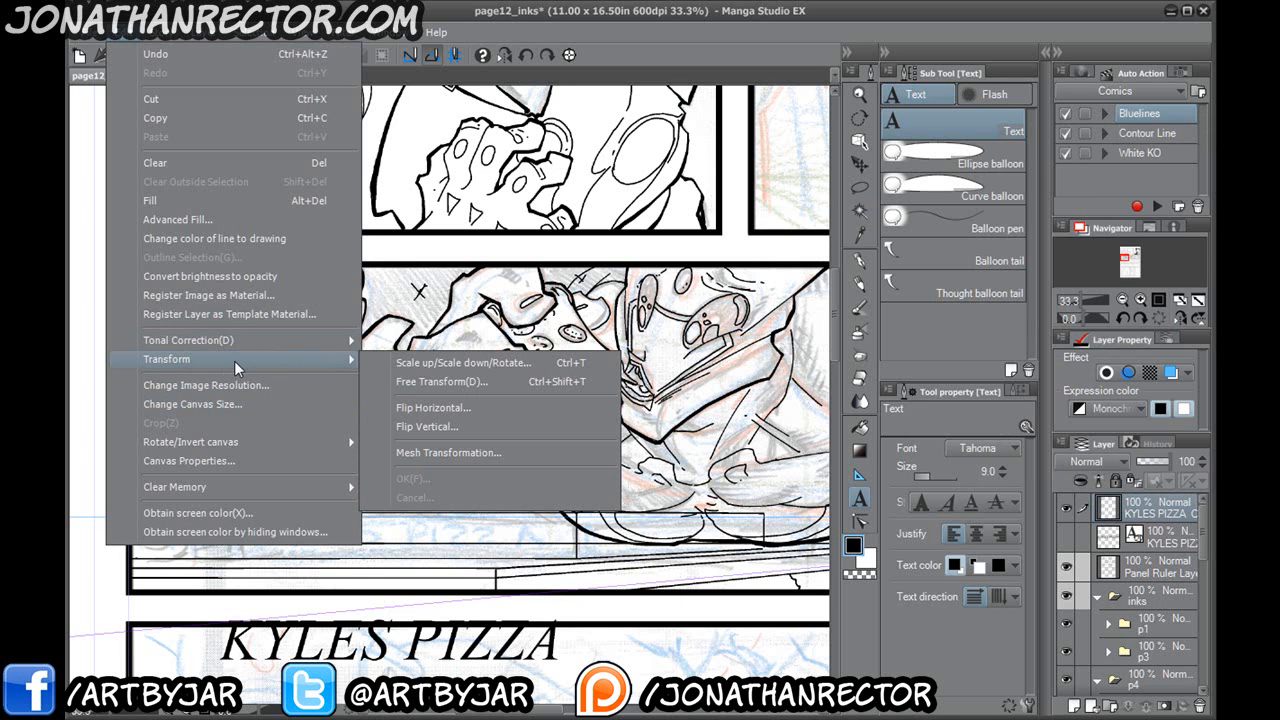
pyautogui.click(408, 382)
pyautogui.moveTo(327, 646); pyautogui.dragTo(331, 541)
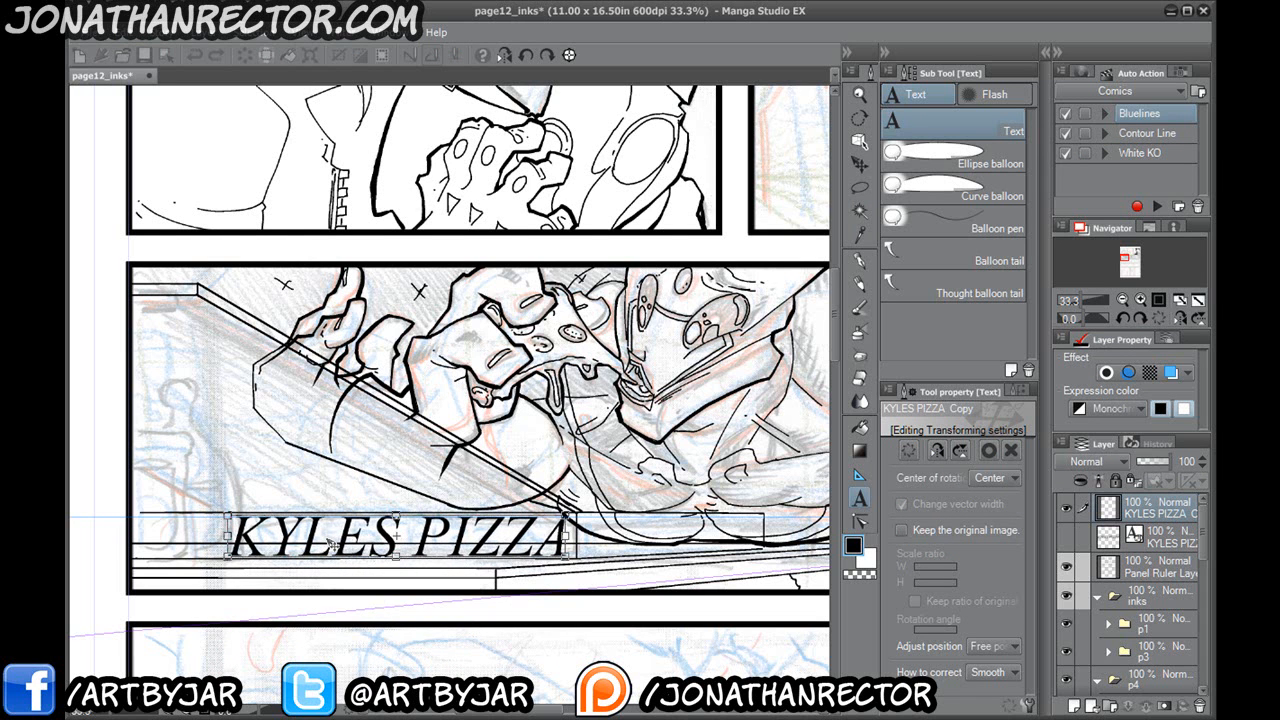
pyautogui.moveTo(565, 556); pyautogui.dragTo(551, 553)
pyautogui.moveTo(399, 549); pyautogui.dragTo(401, 549)
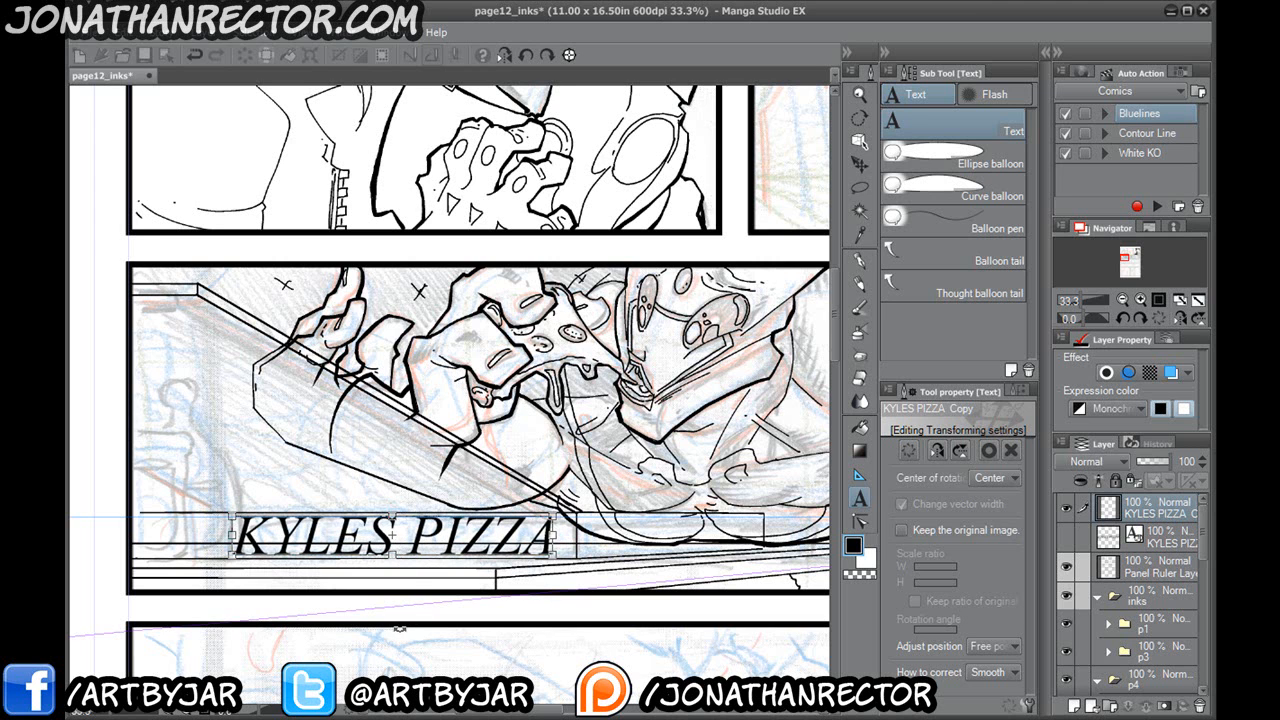
pyautogui.press('Return')
# Duplicate the fitted lettering layer and free-transform the copy onto the box's short side, narrowing it to fit that face.
pyautogui.moveTo(1164, 514); pyautogui.dragTo(1082, 703)
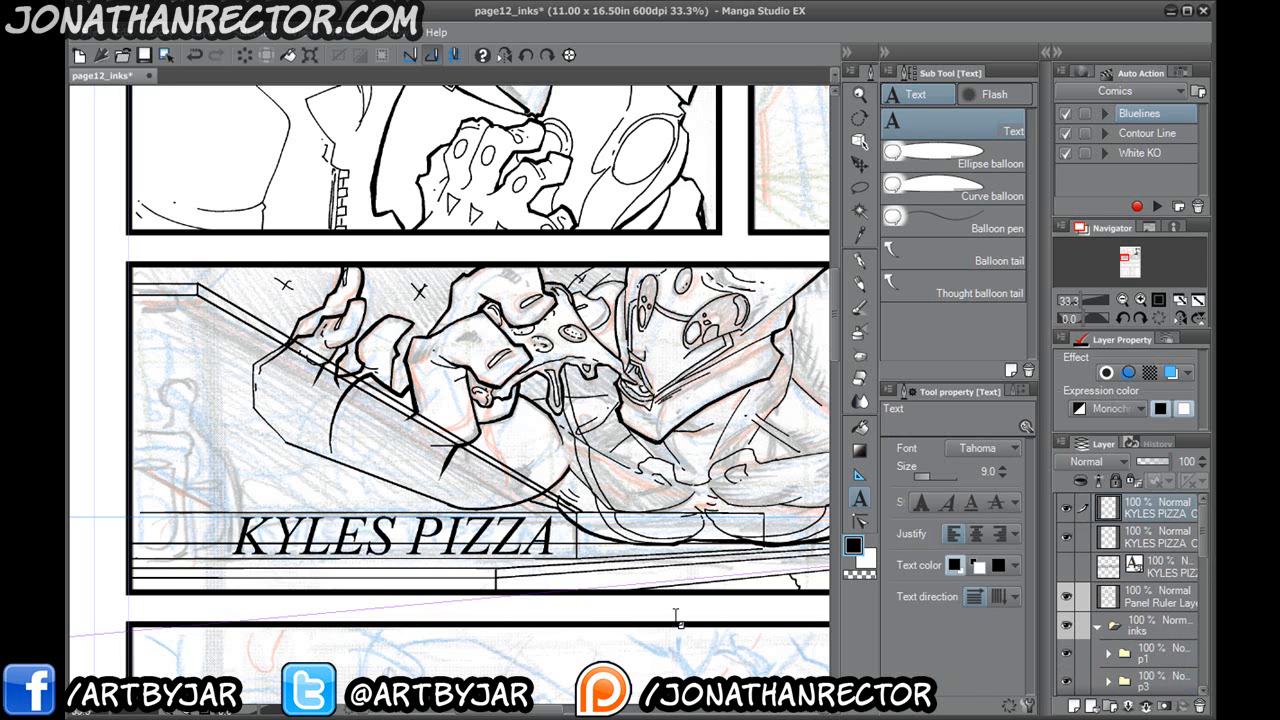
pyautogui.click(118, 32)
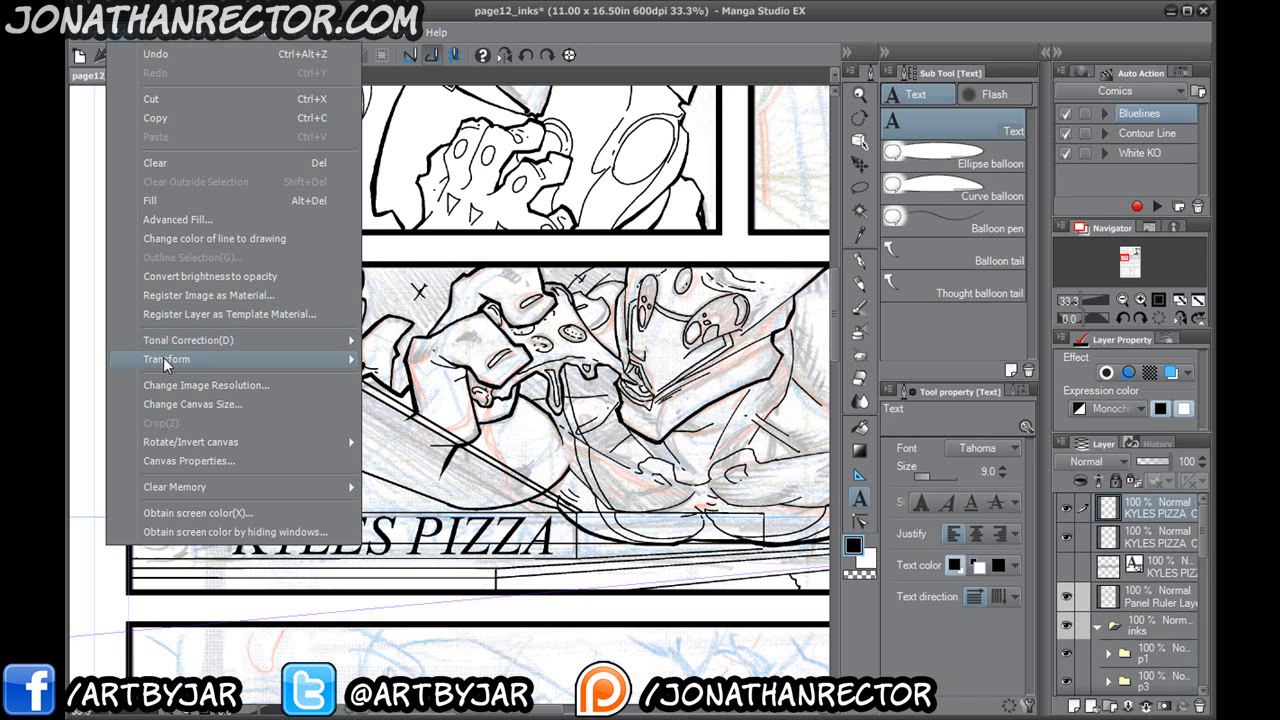
pyautogui.click(430, 381)
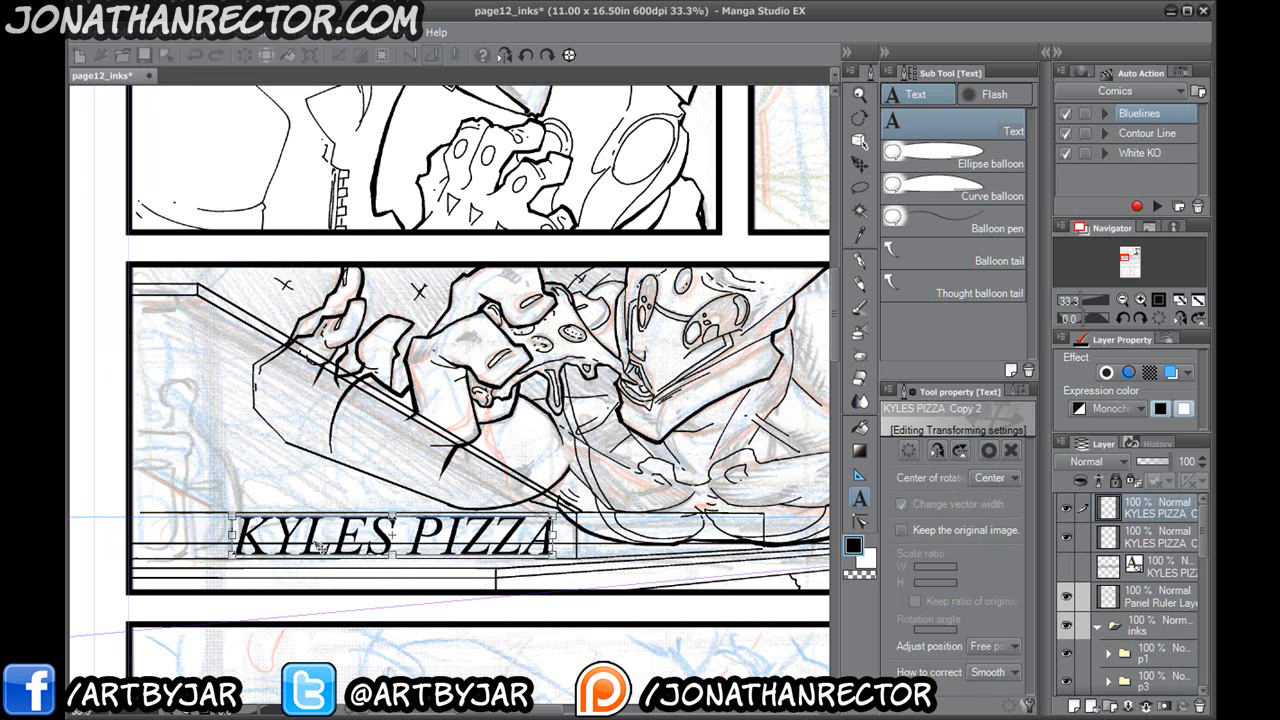
pyautogui.moveTo(316, 546); pyautogui.dragTo(352, 515)
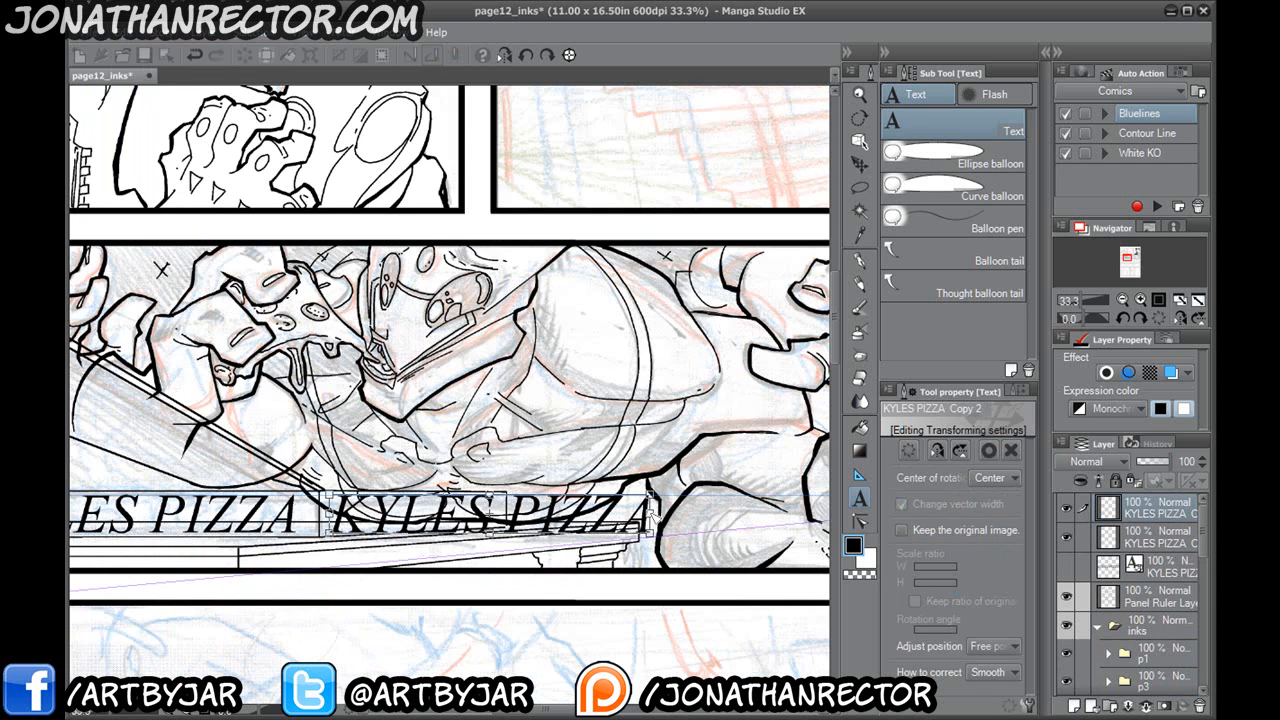
pyautogui.moveTo(648, 513); pyautogui.dragTo(498, 508)
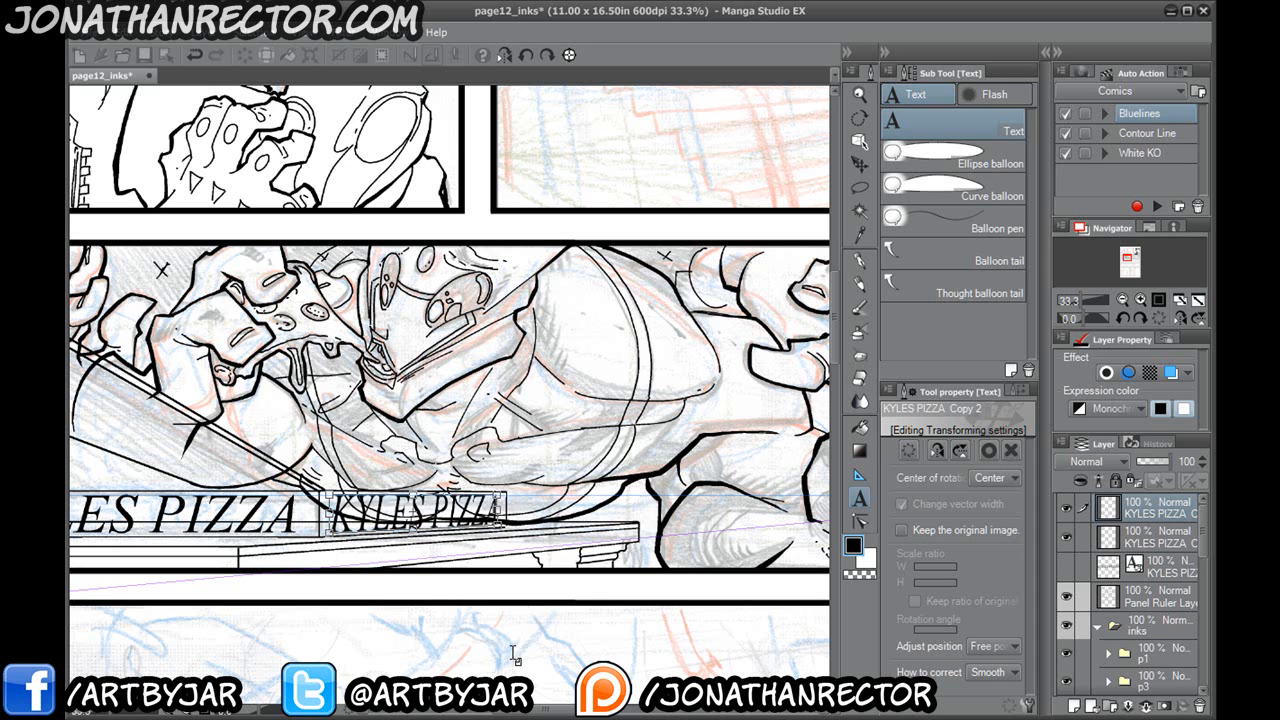
pyautogui.press('Return')
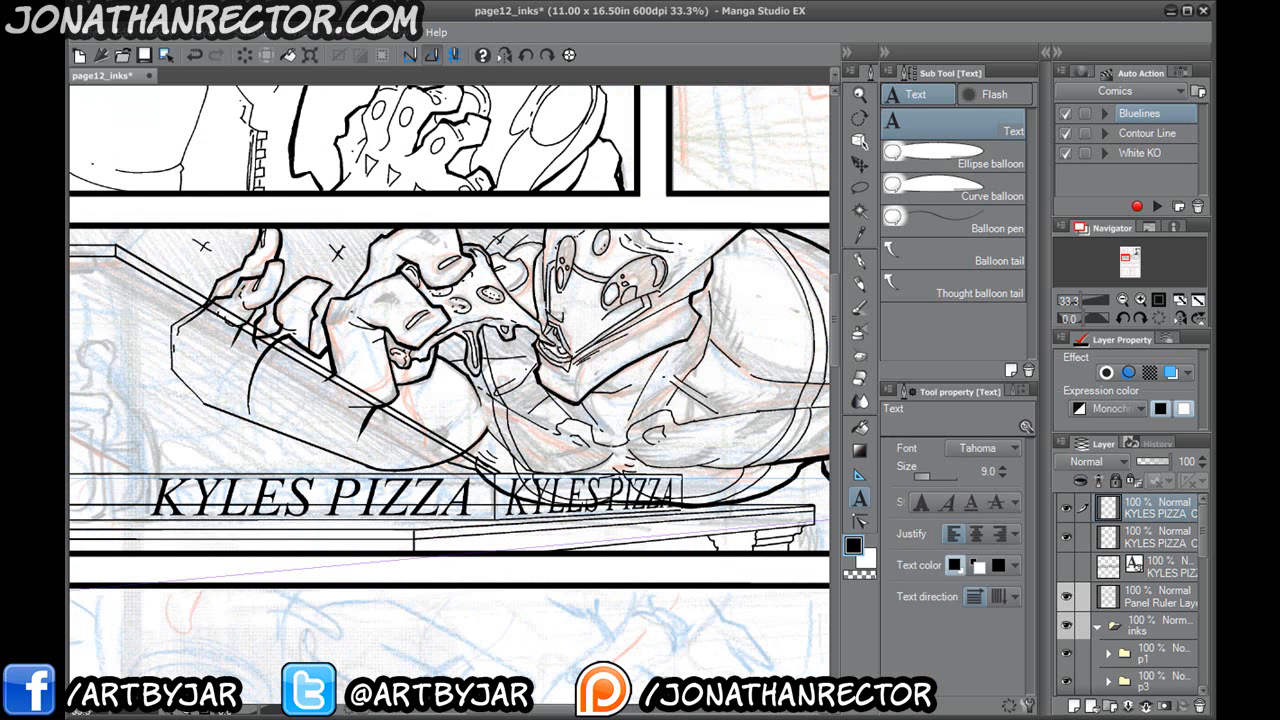
# Move all three KYLES PIZZA layers together into the pizza boxes folder inside p4.
pyautogui.moveTo(248, 570); pyautogui.dragTo(396, 569)
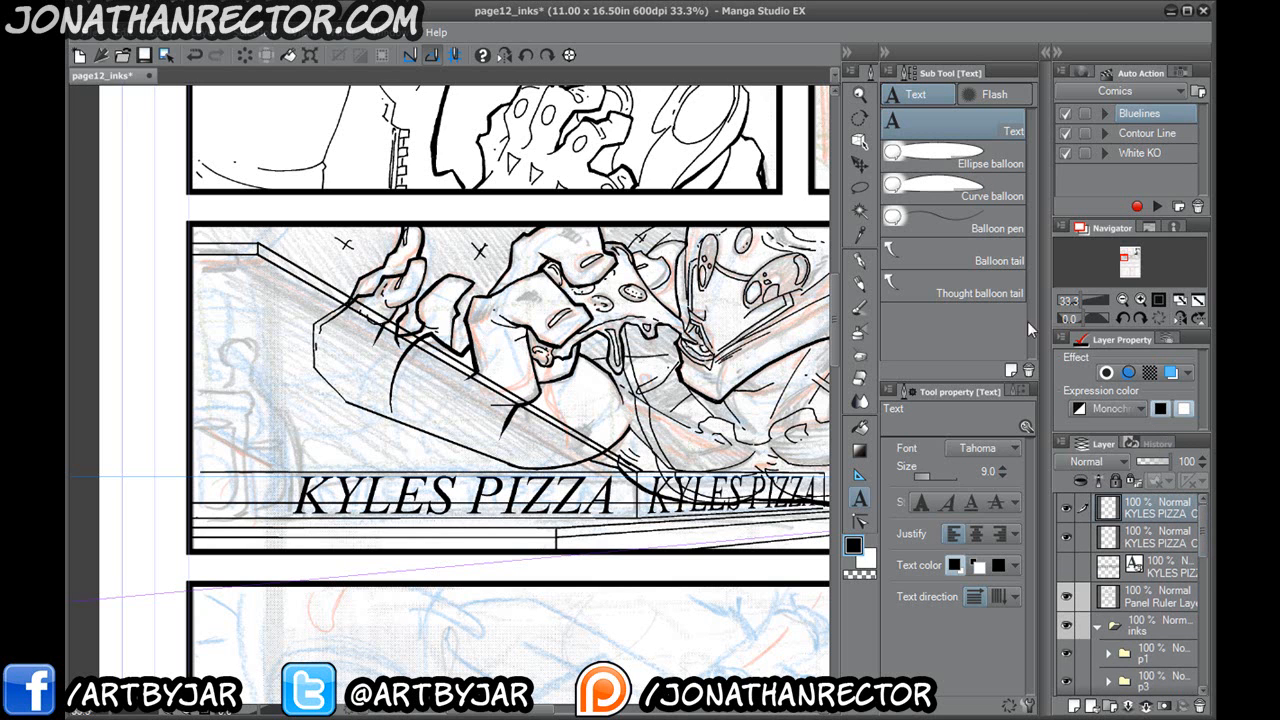
pyautogui.click(1166, 575)
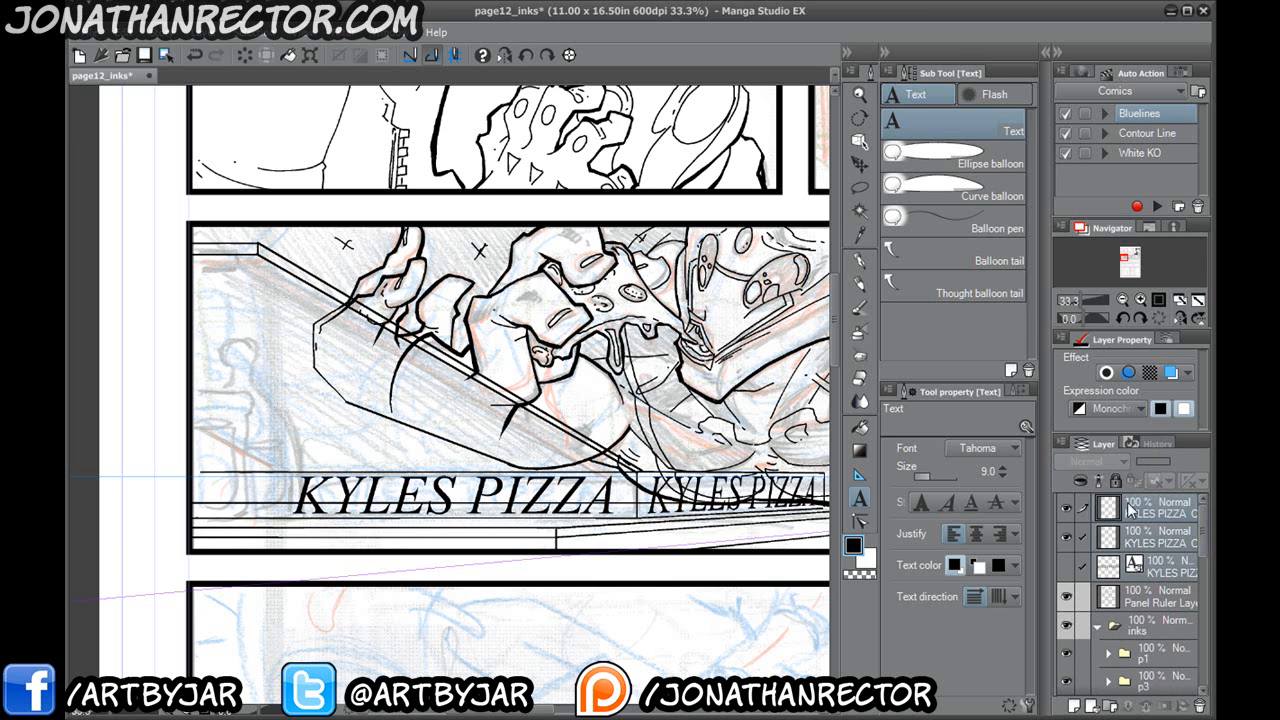
pyautogui.scroll(-3, 1206, 537)
pyautogui.moveTo(1168, 503); pyautogui.dragTo(1160, 648)
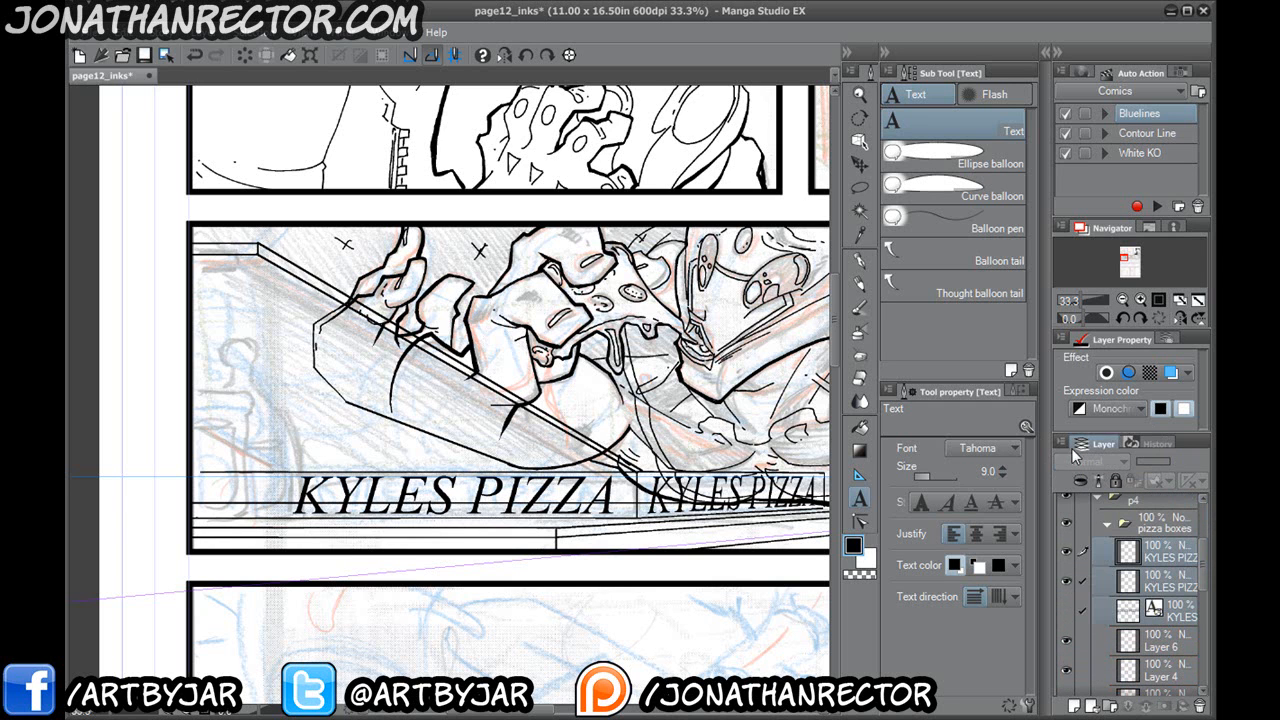
# Add a new layer above the lettering in the pizza boxes folder and name it CONT.
pyautogui.click(1163, 553)
pyautogui.doubleClick(1143, 557)
pyautogui.write('CONT')
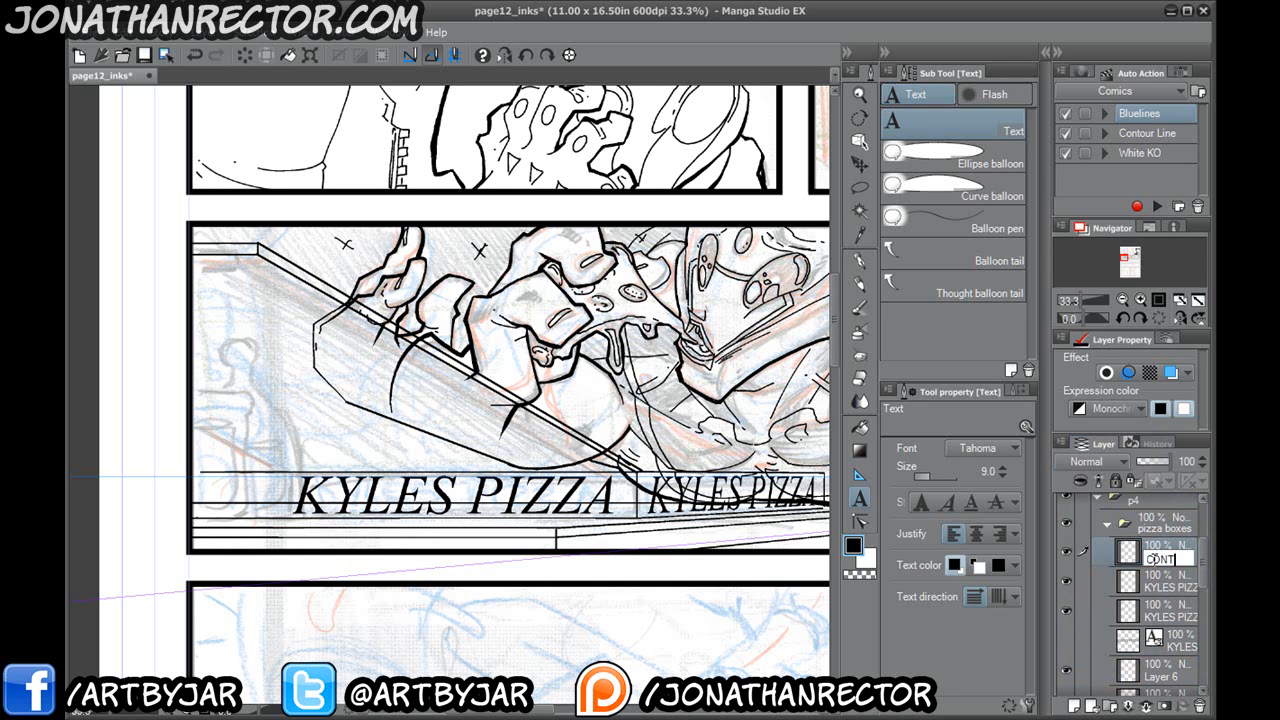
pyautogui.press('Return')
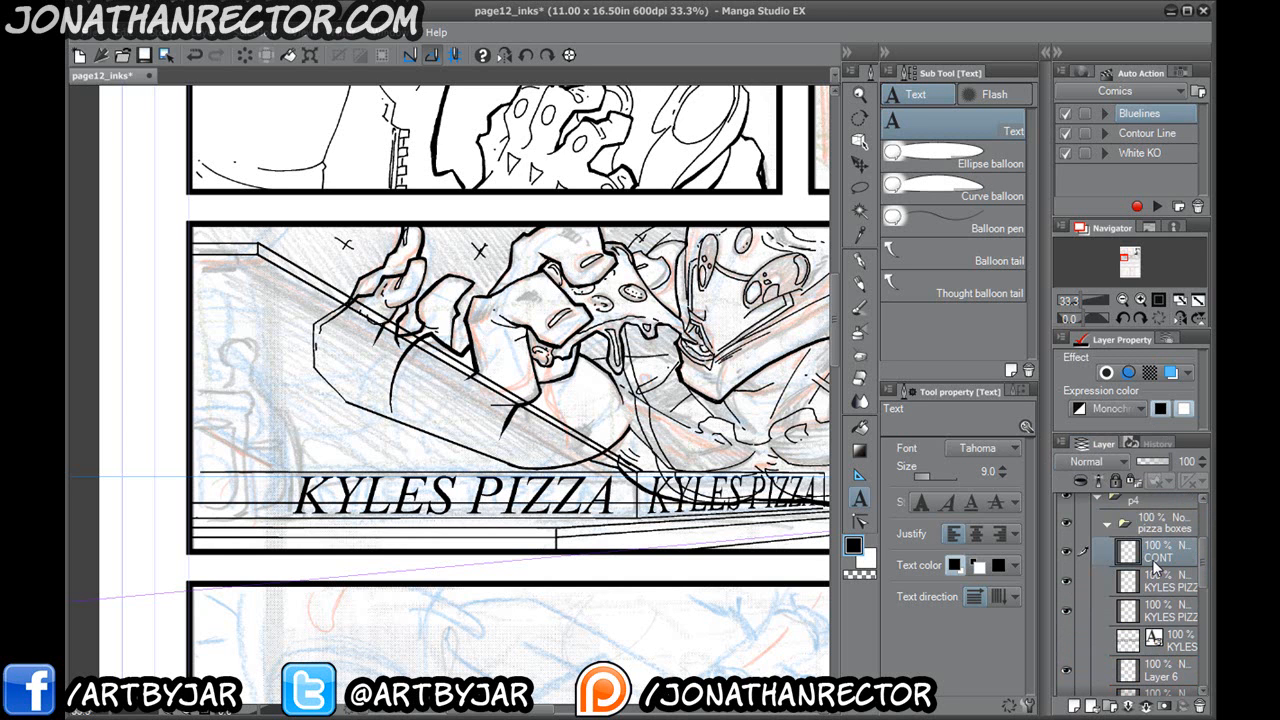
# Outline the open lid's top edge and long diagonal edge with straight C-Tek pen lines at brush size 0.60.
pyautogui.moveTo(657, 432); pyautogui.dragTo(607, 426)
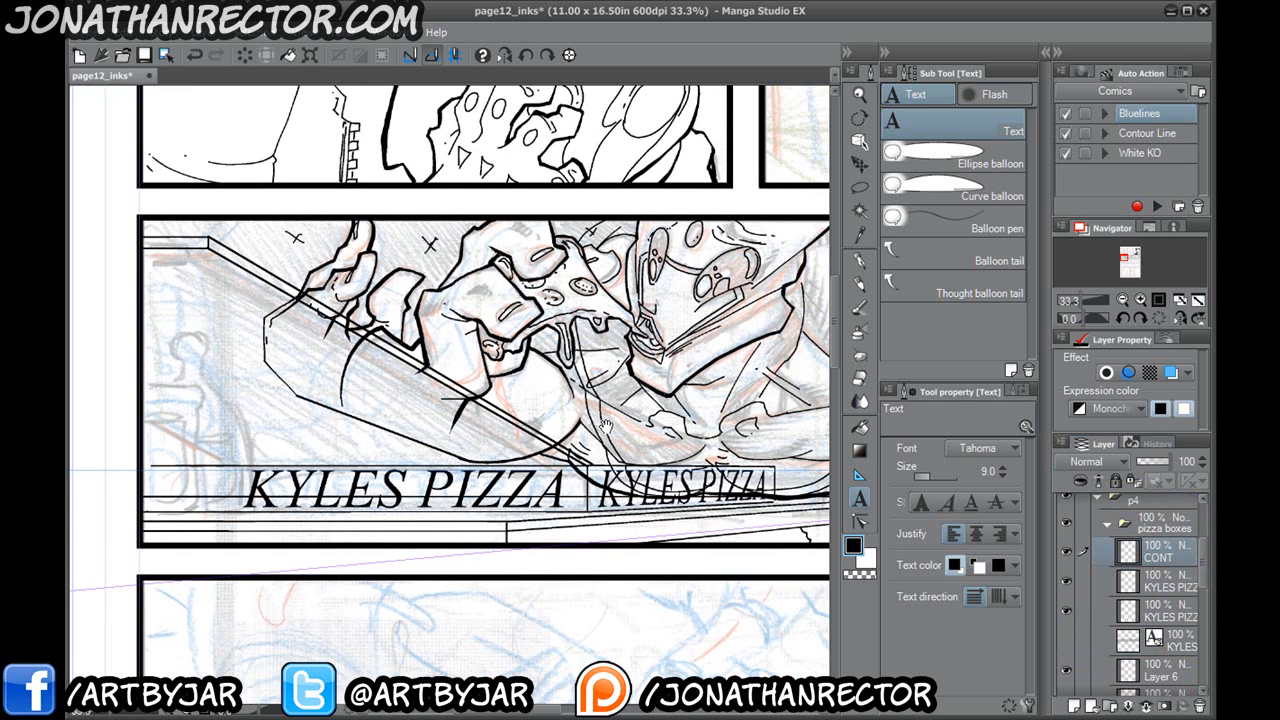
pyautogui.click(860, 283)
pyautogui.click(860, 259)
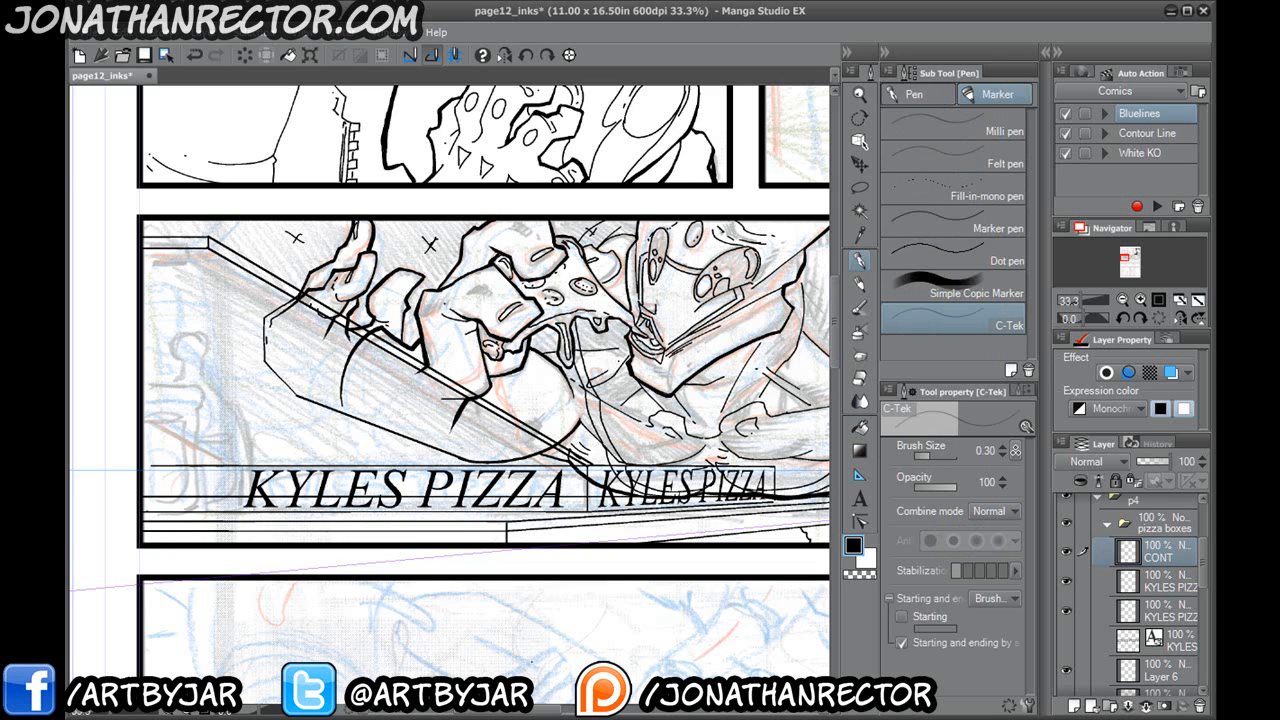
pyautogui.moveTo(584, 530); pyautogui.dragTo(419, 502)
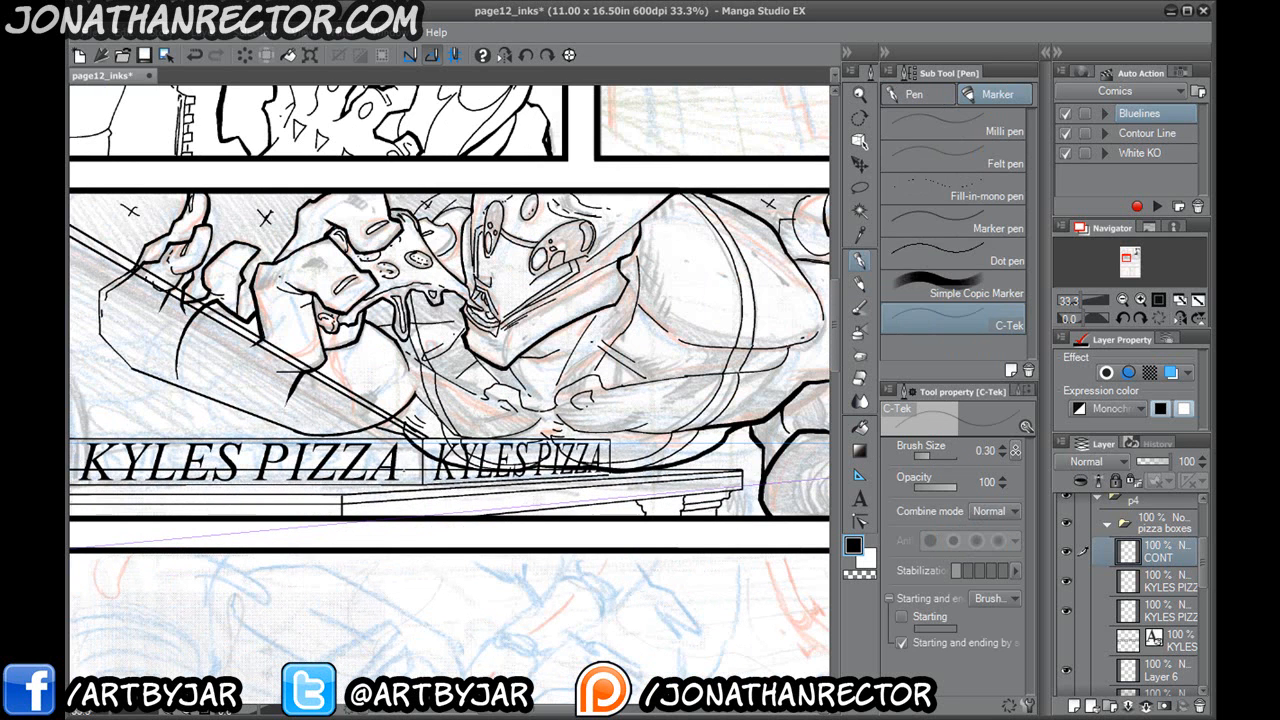
pyautogui.moveTo(409, 475); pyautogui.dragTo(413, 478)
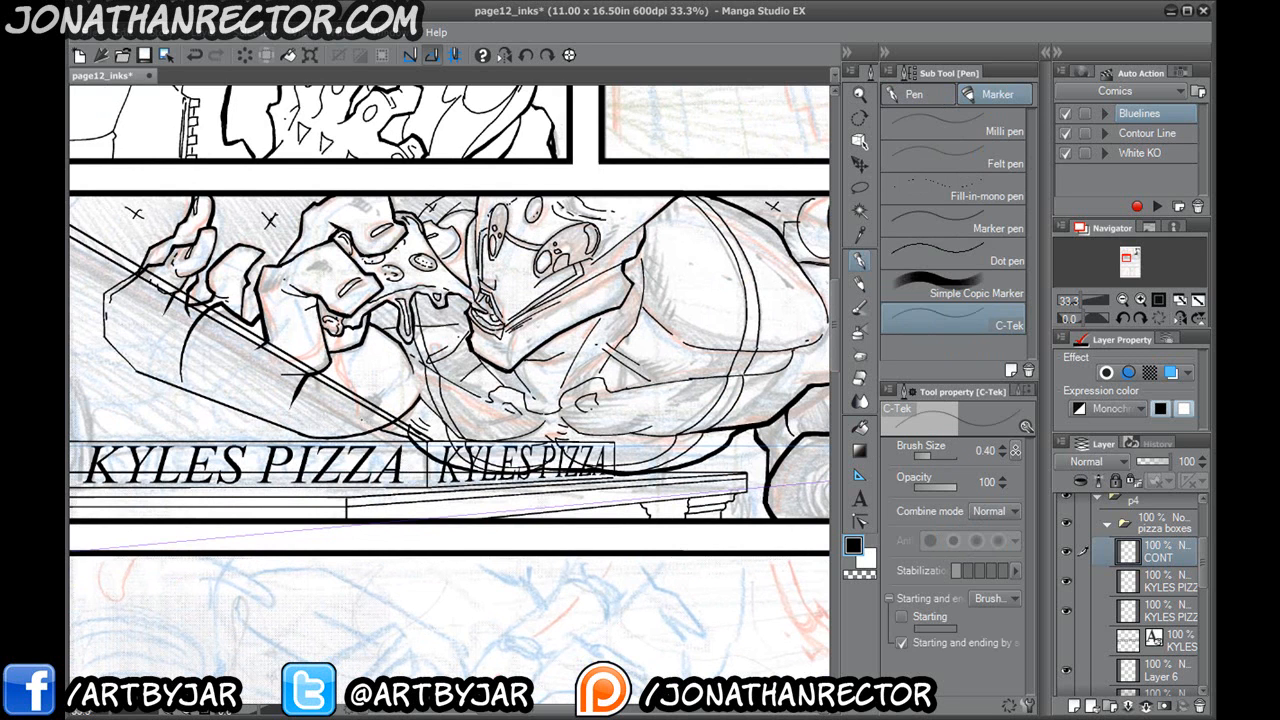
pyautogui.moveTo(302, 407)
pyautogui.mouseDown()
pyautogui.moveTo(406, 465)
pyautogui.moveTo(293, 453)
pyautogui.moveTo(395, 503)
pyautogui.moveTo(625, 579)
pyautogui.mouseUp()
pyautogui.hotkey('ctrl', 'z')
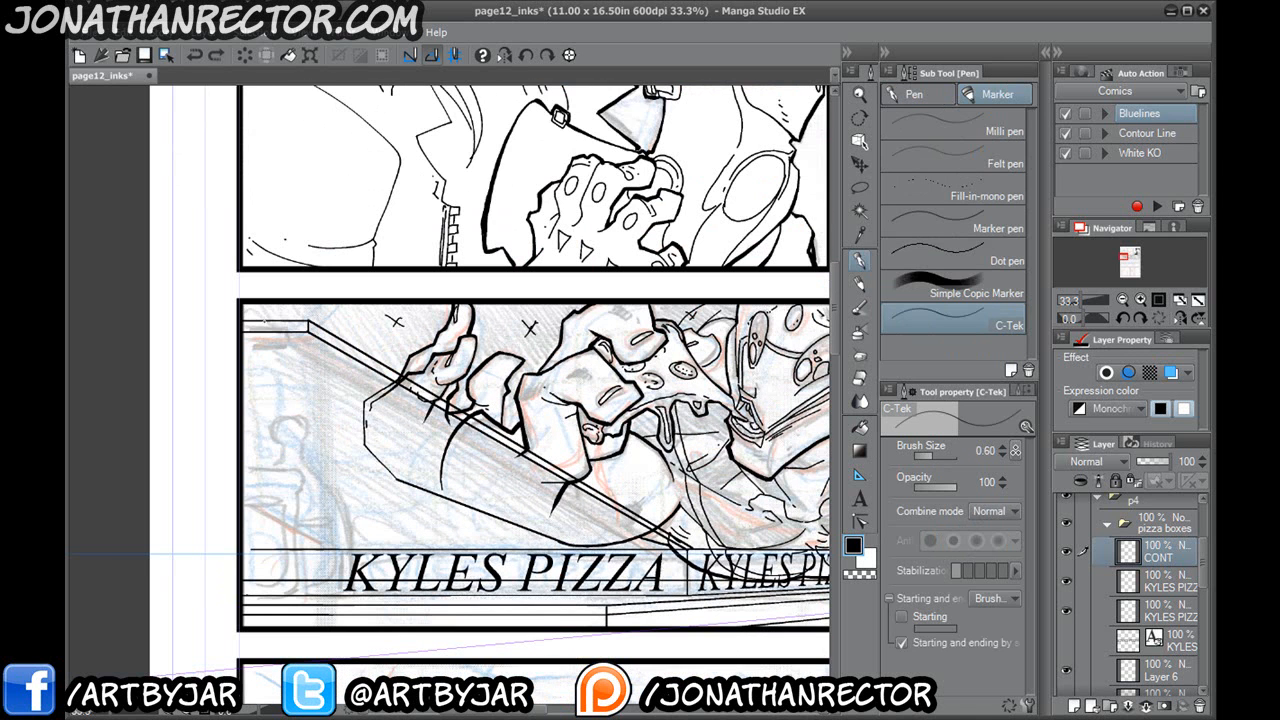
pyautogui.moveTo(358, 348); pyautogui.dragTo(352, 364)
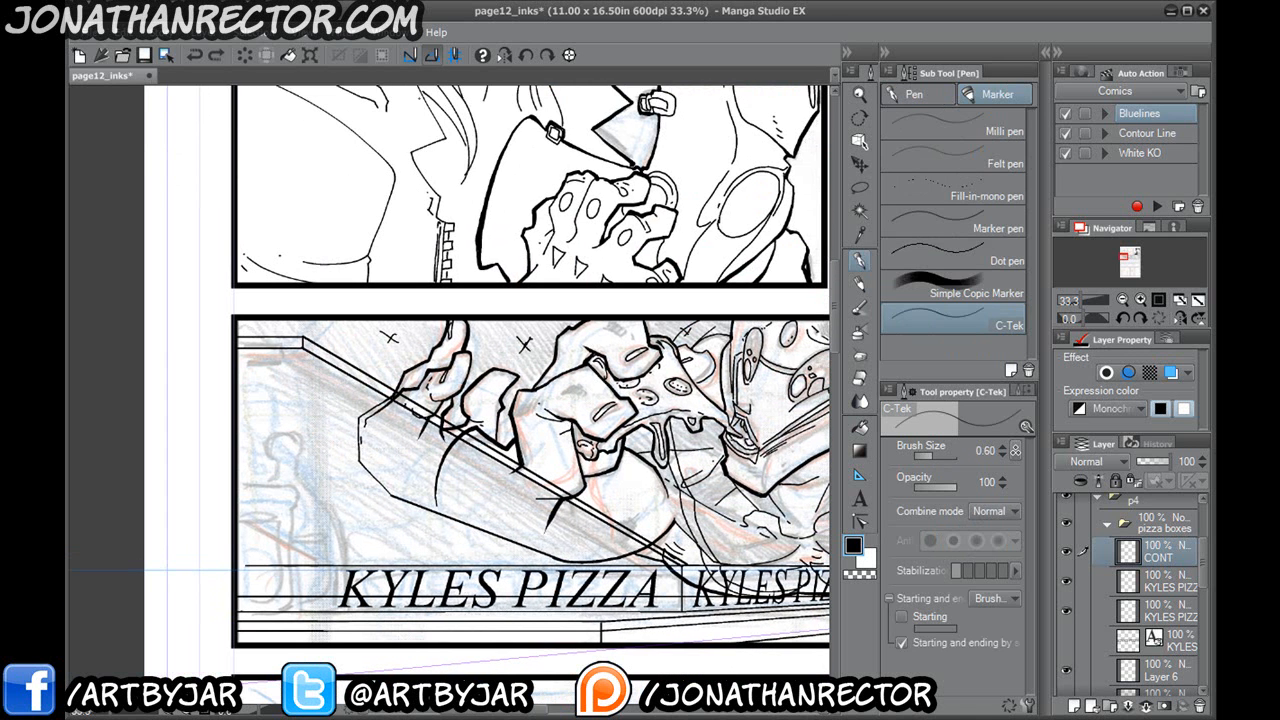
pyautogui.moveTo(235, 336); pyautogui.dragTo(299, 338)
pyautogui.click(433, 58)
pyautogui.moveTo(491, 476); pyautogui.dragTo(265, 344)
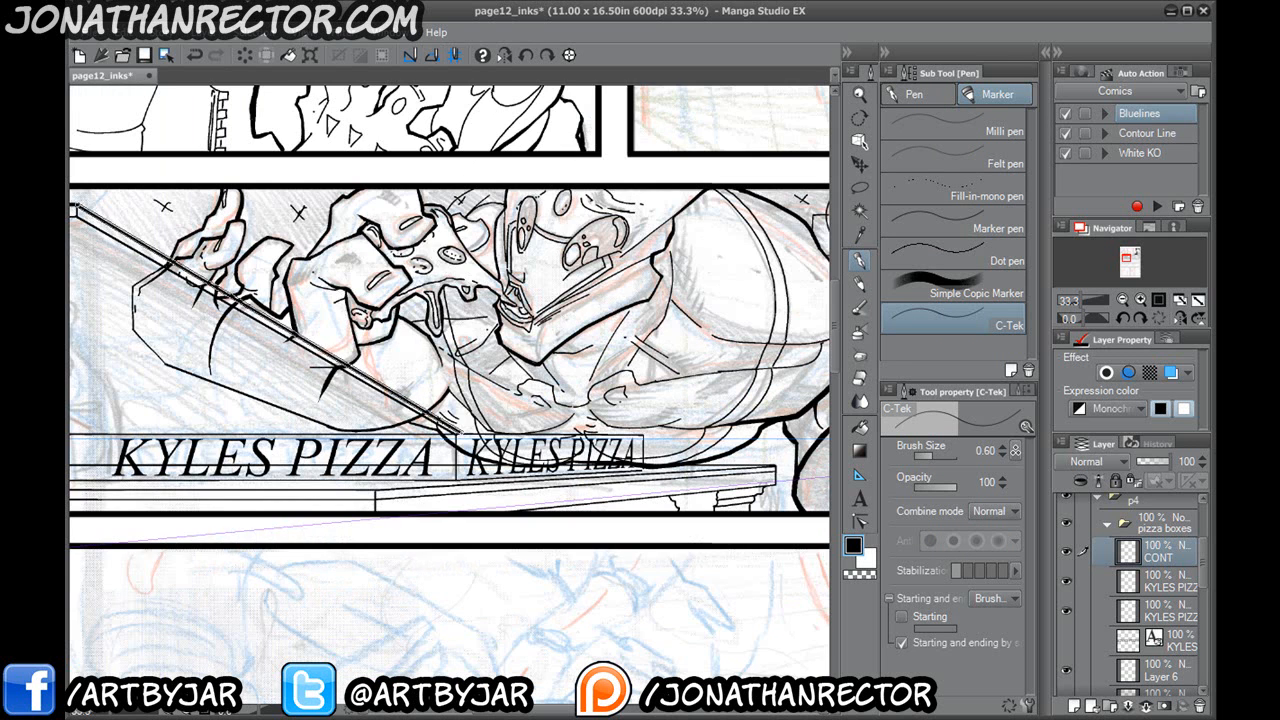
pyautogui.keyDown('shift'); pyautogui.click(465, 431); pyautogui.keyUp('shift')
# Ink heavier contour lines around the pizza box's short side and along the bottom edge of its front.
pyautogui.click(431, 56)
pyautogui.moveTo(468, 432)
pyautogui.mouseDown()
pyautogui.moveTo(642, 434)
pyautogui.moveTo(644, 470)
pyautogui.mouseUp()
pyautogui.moveTo(535, 469); pyautogui.dragTo(539, 465)
pyautogui.moveTo(648, 468)
pyautogui.mouseDown()
pyautogui.moveTo(460, 471)
pyautogui.moveTo(668, 486)
pyautogui.moveTo(463, 488)
pyautogui.mouseUp()
pyautogui.hotkey('ctrl', 'z')
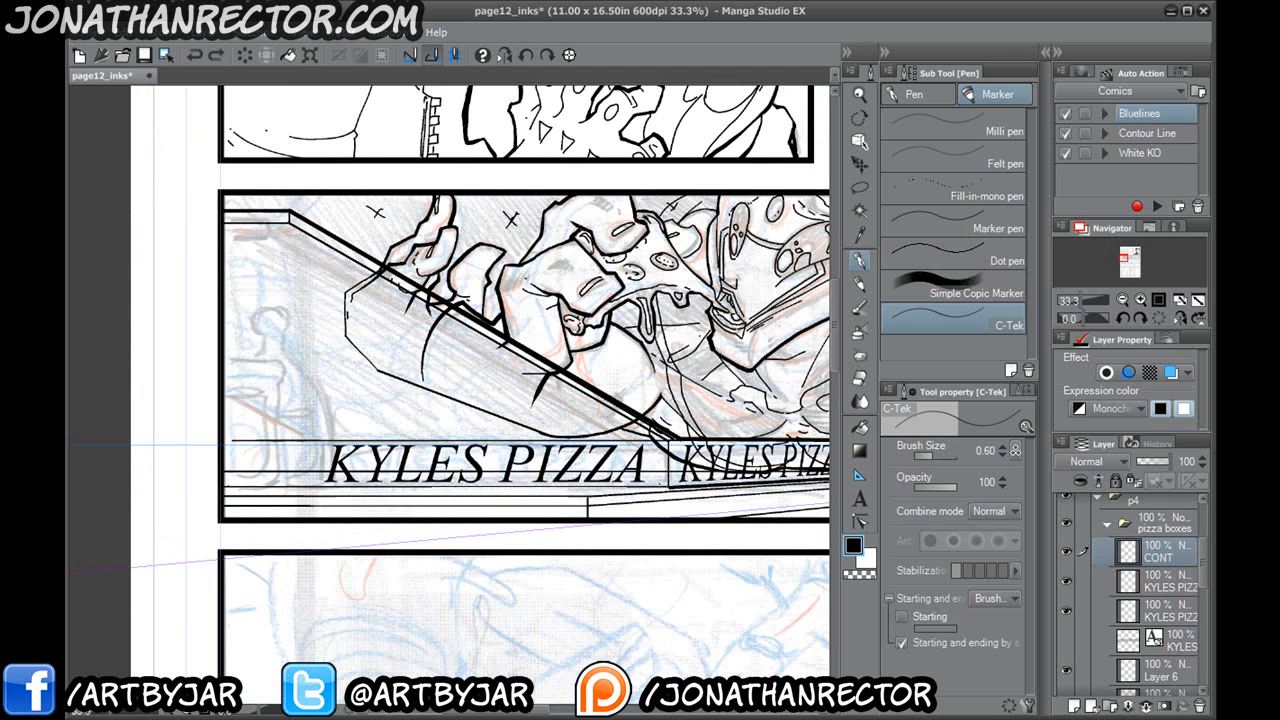
pyautogui.moveTo(670, 487); pyautogui.dragTo(224, 486)
pyautogui.hotkey('ctrl', 'z')
pyautogui.moveTo(672, 488)
pyautogui.mouseDown()
pyautogui.moveTo(455, 488)
pyautogui.moveTo(240, 448)
pyautogui.moveTo(224, 488)
pyautogui.mouseUp()
pyautogui.hotkey('ctrl', 'z')
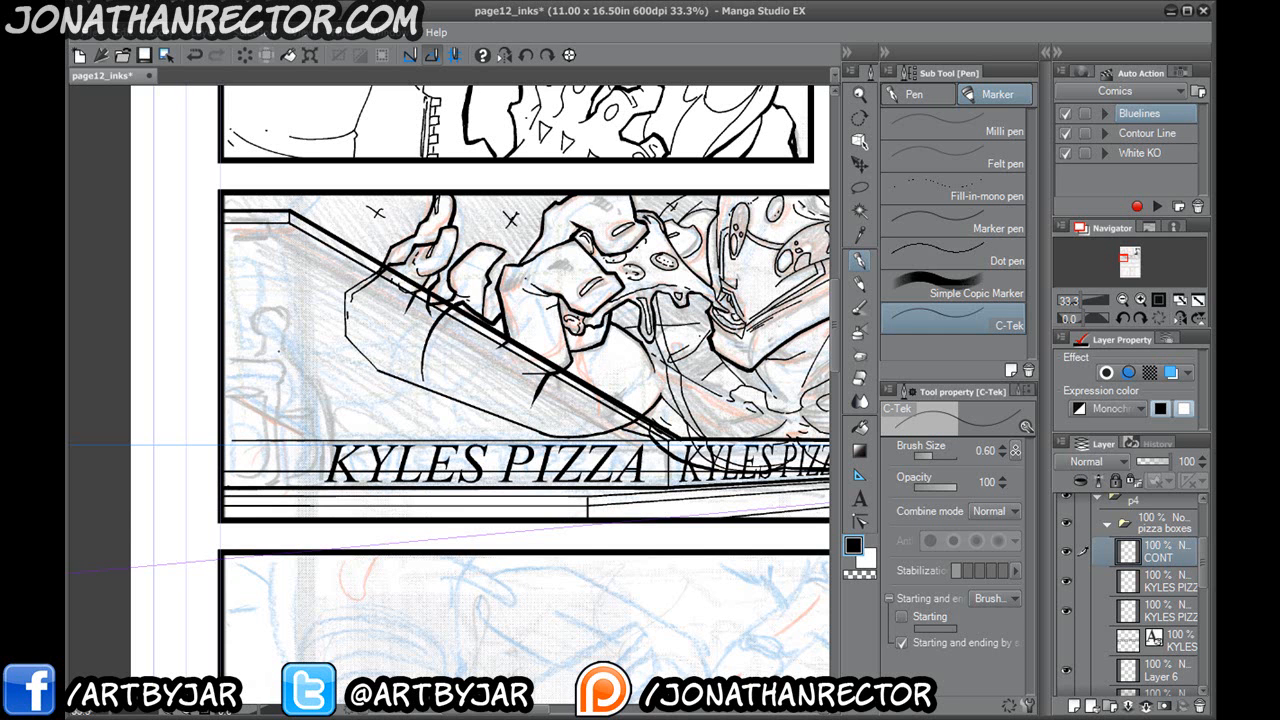
# Thicken the contour of the tabletop's outer end and the table leg beneath it with straight pen lines.
pyautogui.moveTo(640, 440); pyautogui.dragTo(253, 426)
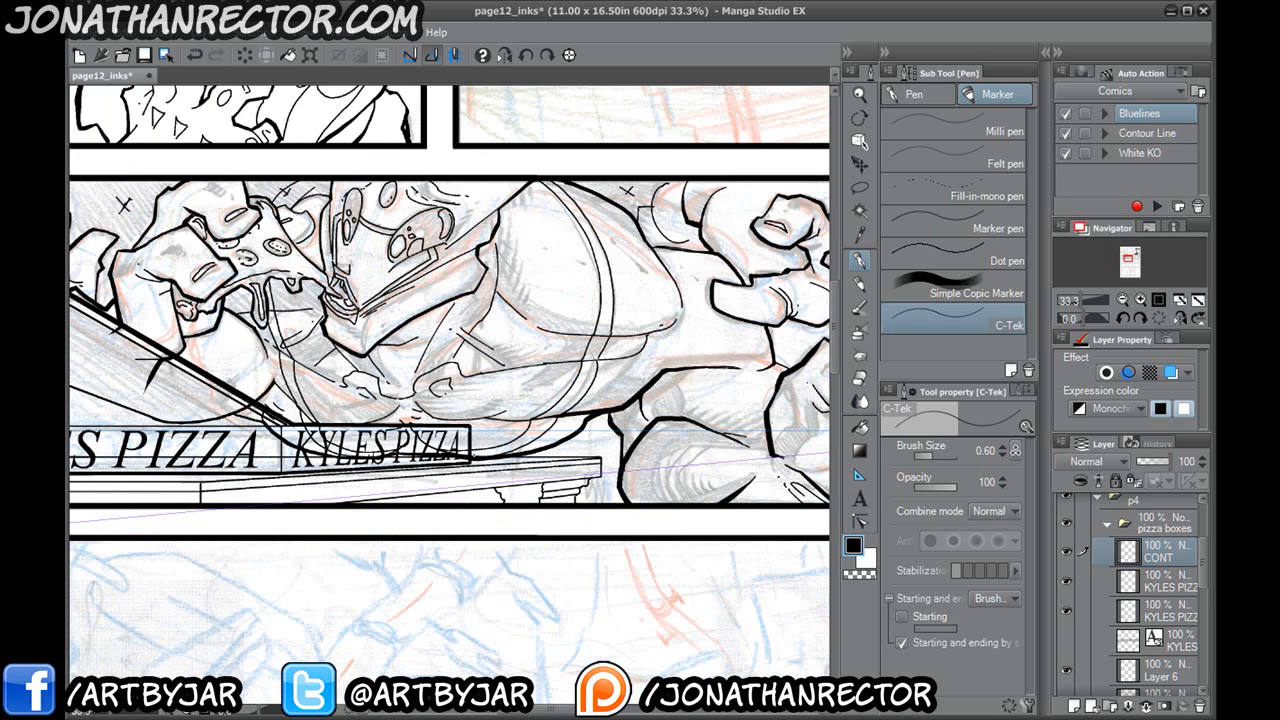
pyautogui.moveTo(508, 459)
pyautogui.mouseDown()
pyautogui.moveTo(592, 457)
pyautogui.moveTo(601, 476)
pyautogui.mouseUp()
pyautogui.click(431, 59)
pyautogui.moveTo(590, 484); pyautogui.dragTo(574, 498)
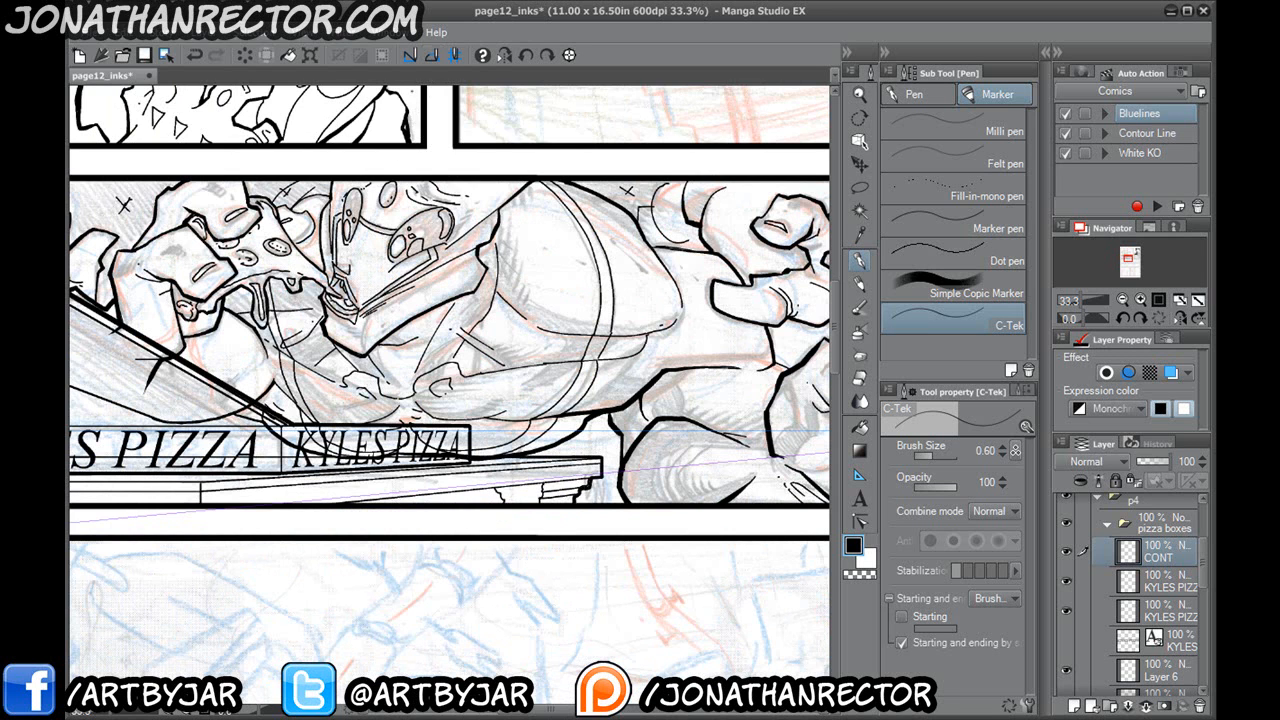
pyautogui.click(432, 57)
pyautogui.moveTo(596, 478); pyautogui.dragTo(348, 504)
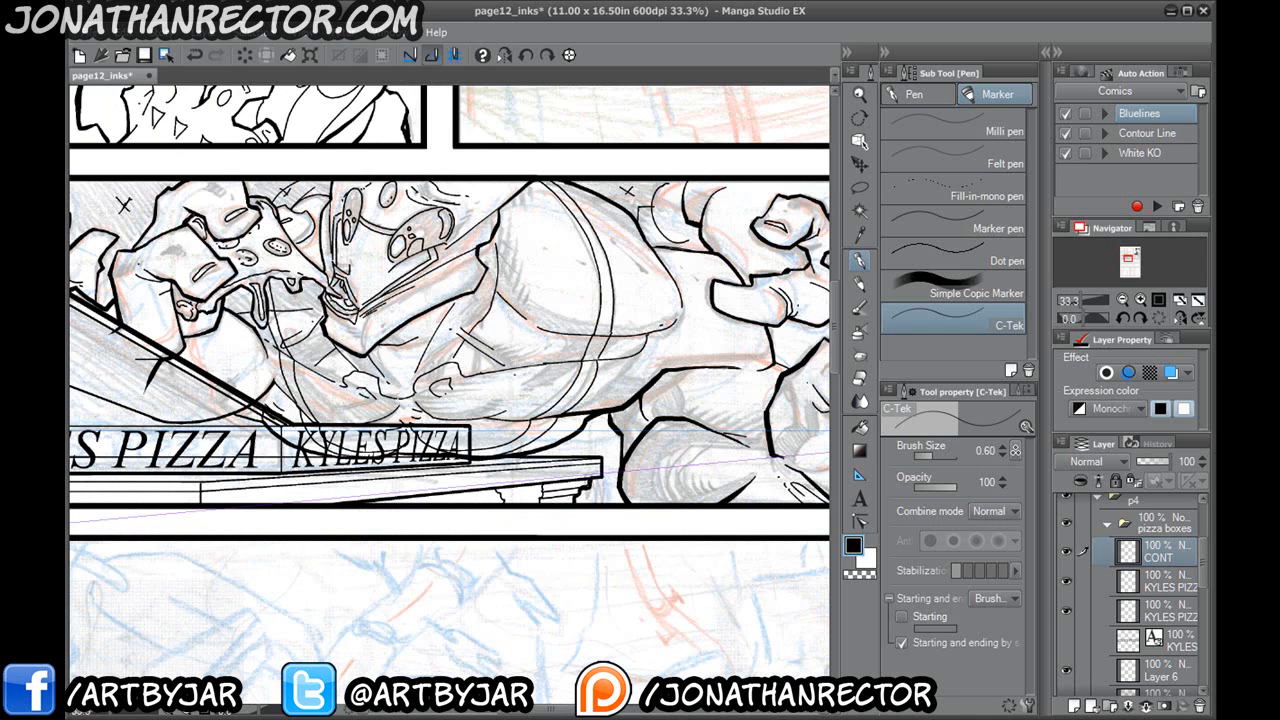
# Reduce the C-Tek brush size to 0.30 and close the contour along the panel's lower and left borders up to the lid.
pyautogui.press('[')
pyautogui.moveTo(242, 530); pyautogui.dragTo(633, 536)
pyautogui.click(432, 56)
pyautogui.moveTo(700, 497); pyautogui.dragTo(268, 445)
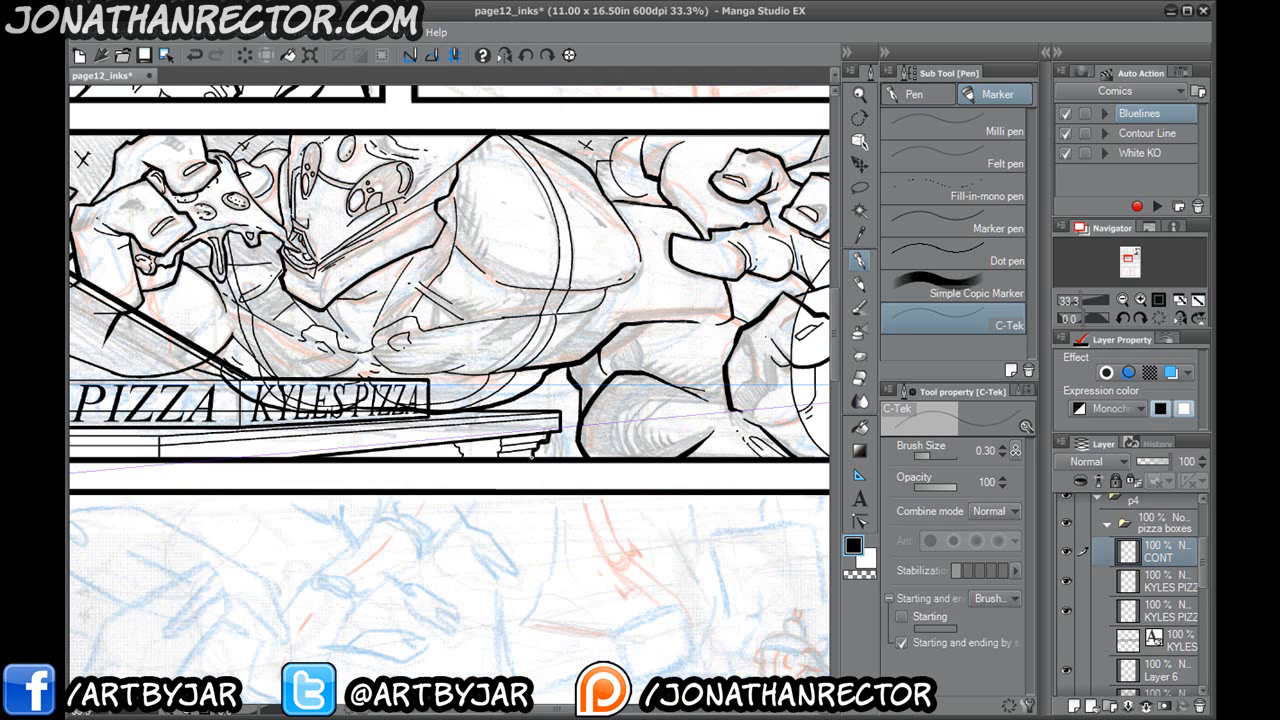
pyautogui.moveTo(244, 487); pyautogui.dragTo(849, 549)
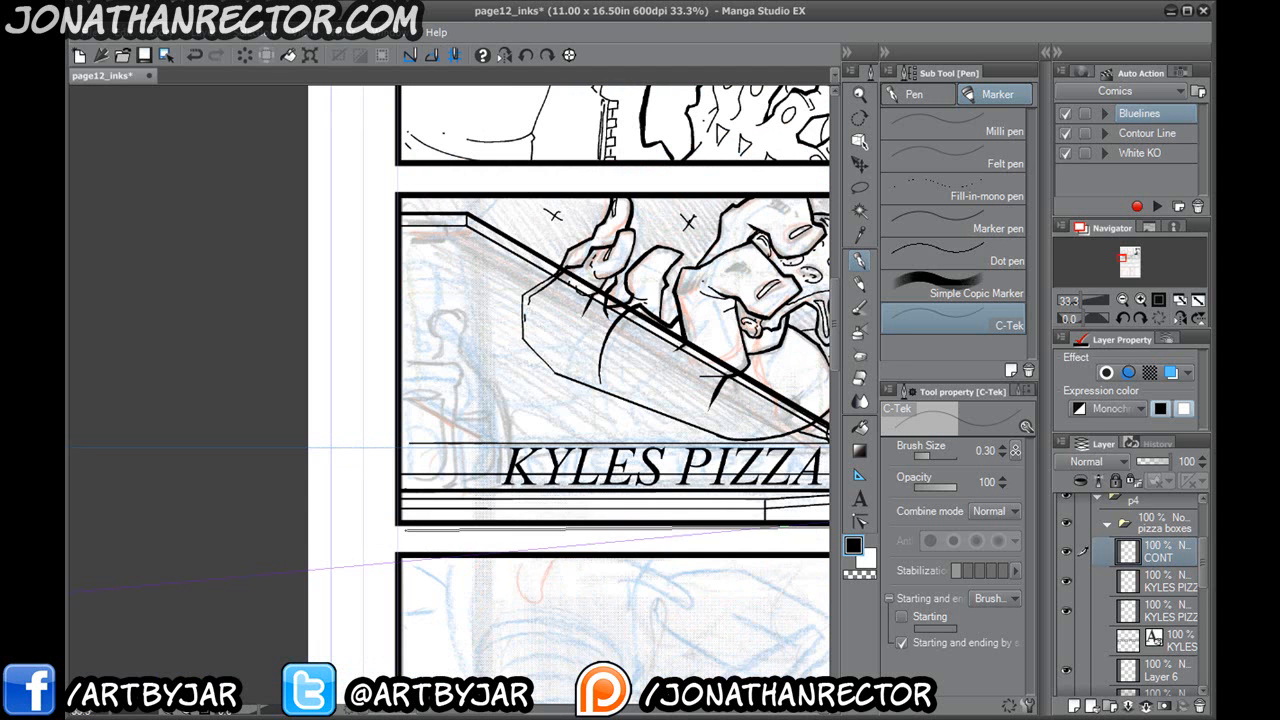
pyautogui.keyDown('shift'); pyautogui.click(397, 523); pyautogui.keyUp('shift')
pyautogui.keyDown('shift'); pyautogui.click(397, 213); pyautogui.keyUp('shift')
# Hide the Panel Ruler Layer so that only the inked contours bound the pizza box and table.
pyautogui.moveTo(573, 476); pyautogui.dragTo(248, 506)
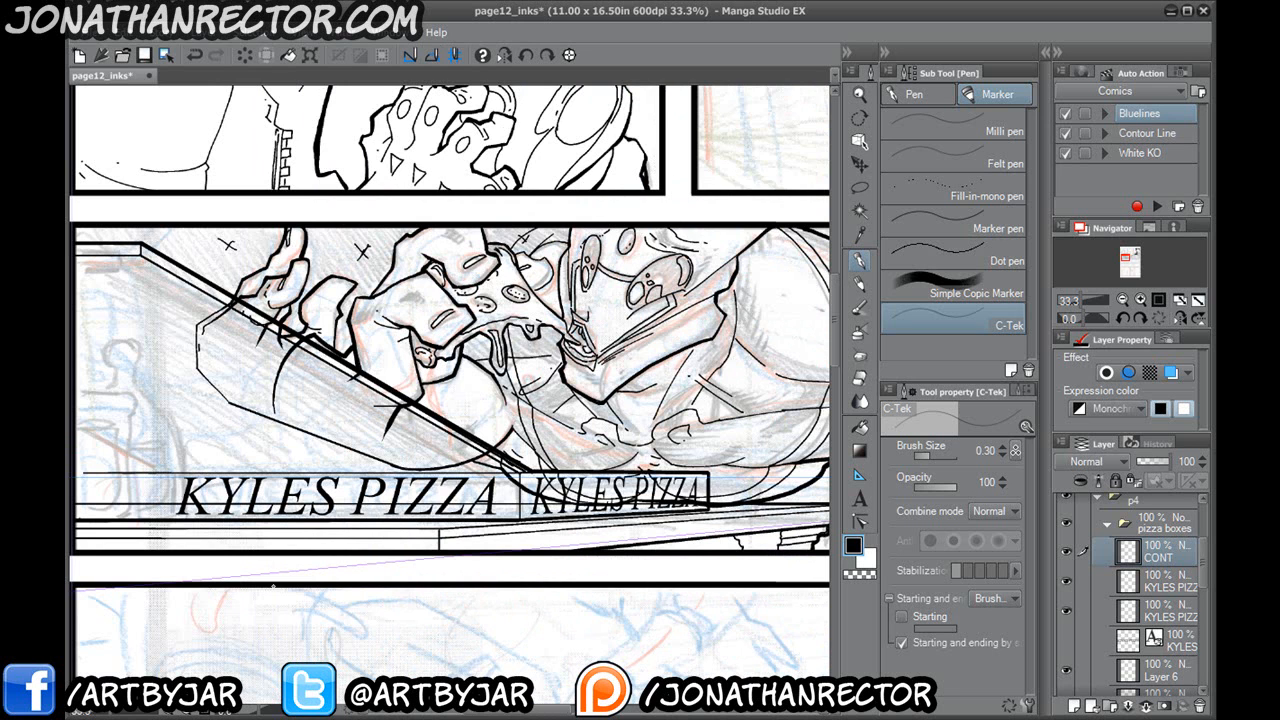
pyautogui.scroll(4, 1206, 561)
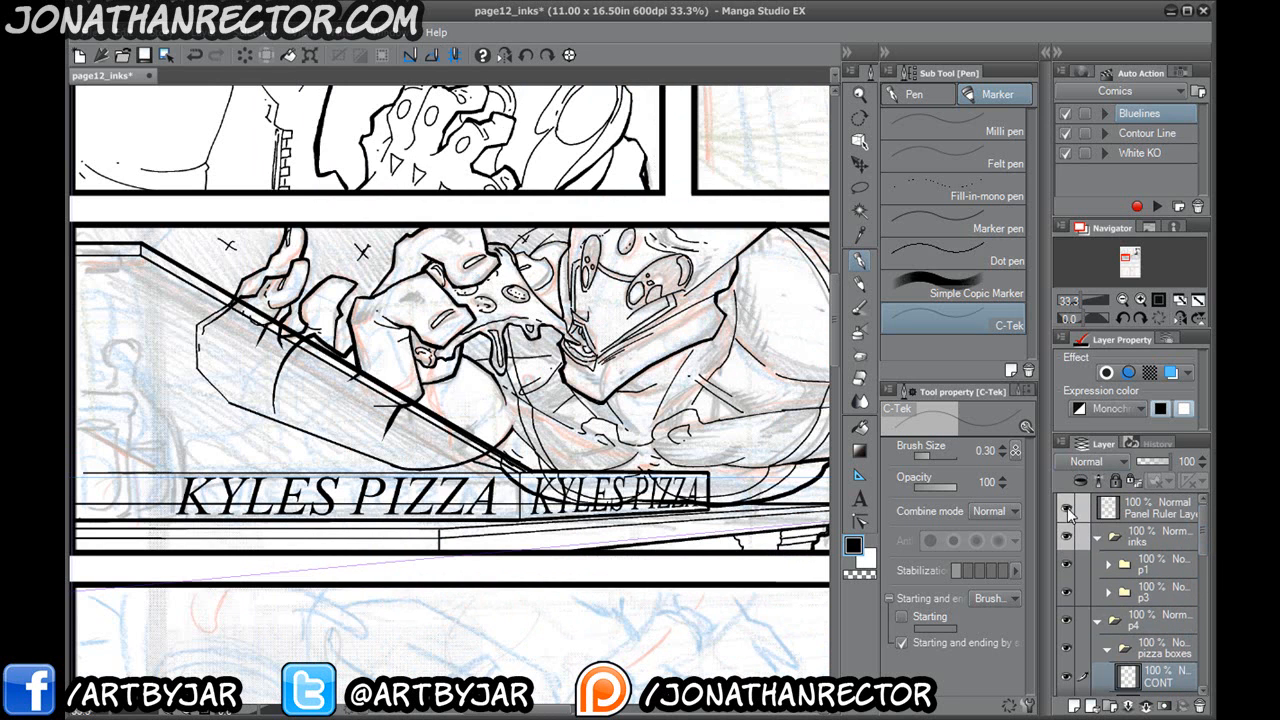
pyautogui.click(1068, 509)
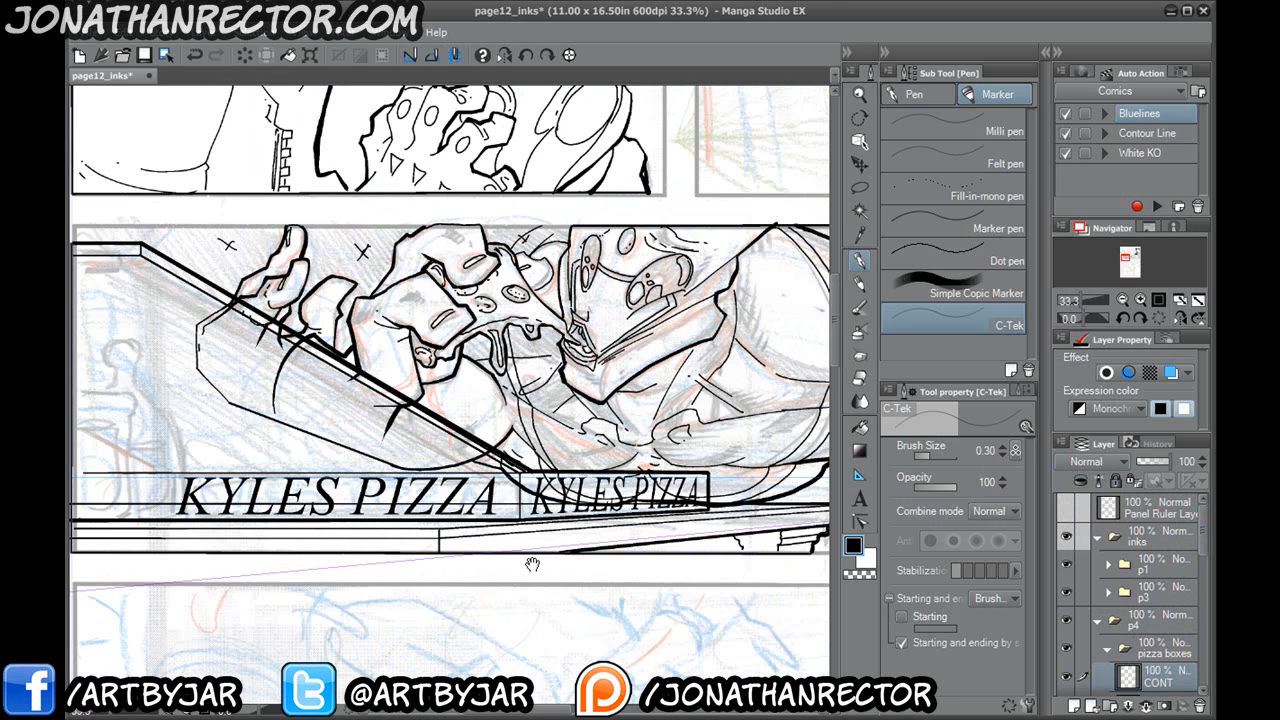
# Make an Auto select selection from all layers for the box-and-table shape and run the White KO auto action.
pyautogui.moveTo(531, 563); pyautogui.dragTo(748, 603)
pyautogui.press('w')
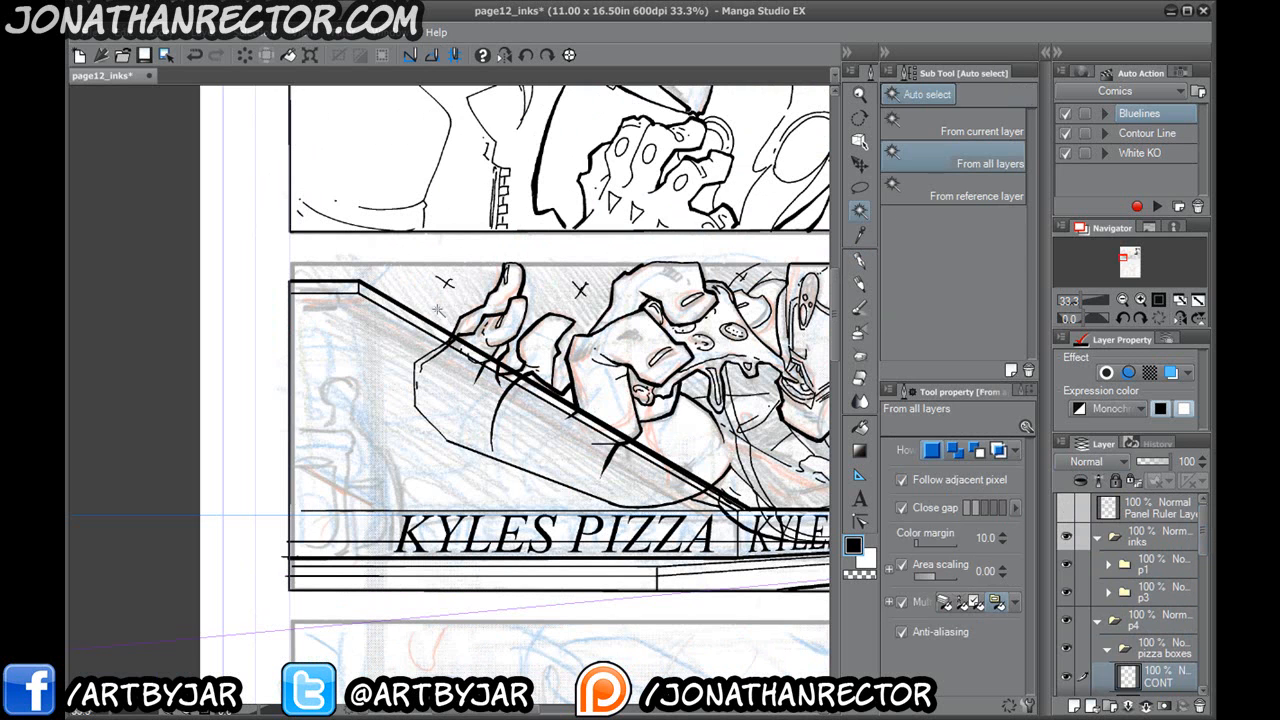
pyautogui.click(512, 356)
pyautogui.click(1130, 153)
pyautogui.click(1157, 206)
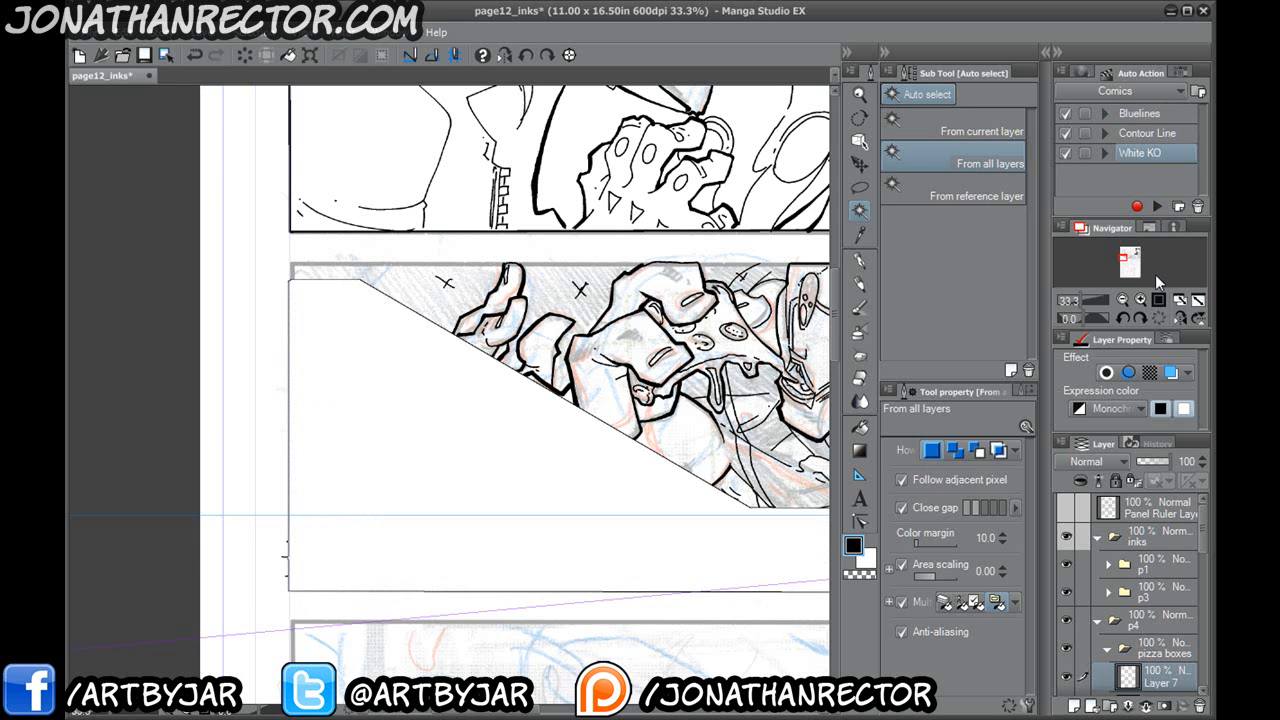
# Rename the new white knockout layer in the pizza boxes folder as ko.
pyautogui.scroll(-4, 1190, 538)
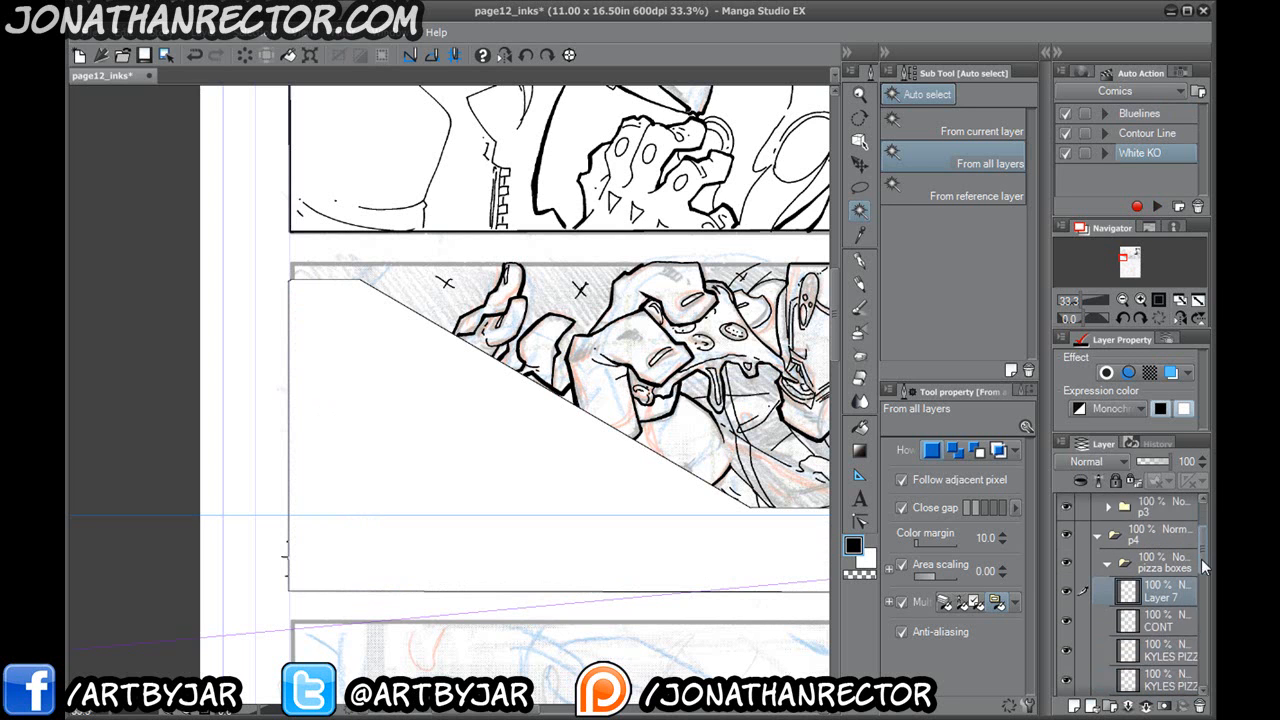
pyautogui.doubleClick(1160, 580)
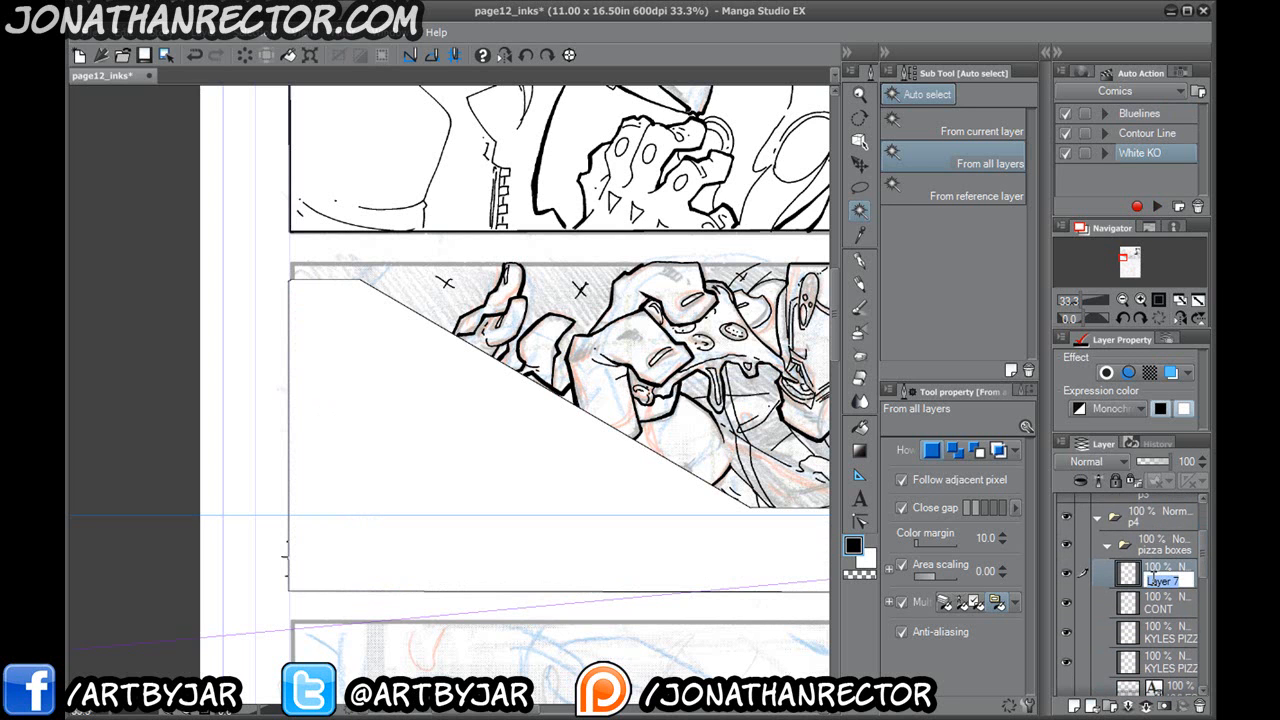
pyautogui.write('ko')
pyautogui.press('Return')
# Move the ko layer below the table layer, to the bottom of the pizza boxes folder.
pyautogui.scroll(-3, 1165, 527)
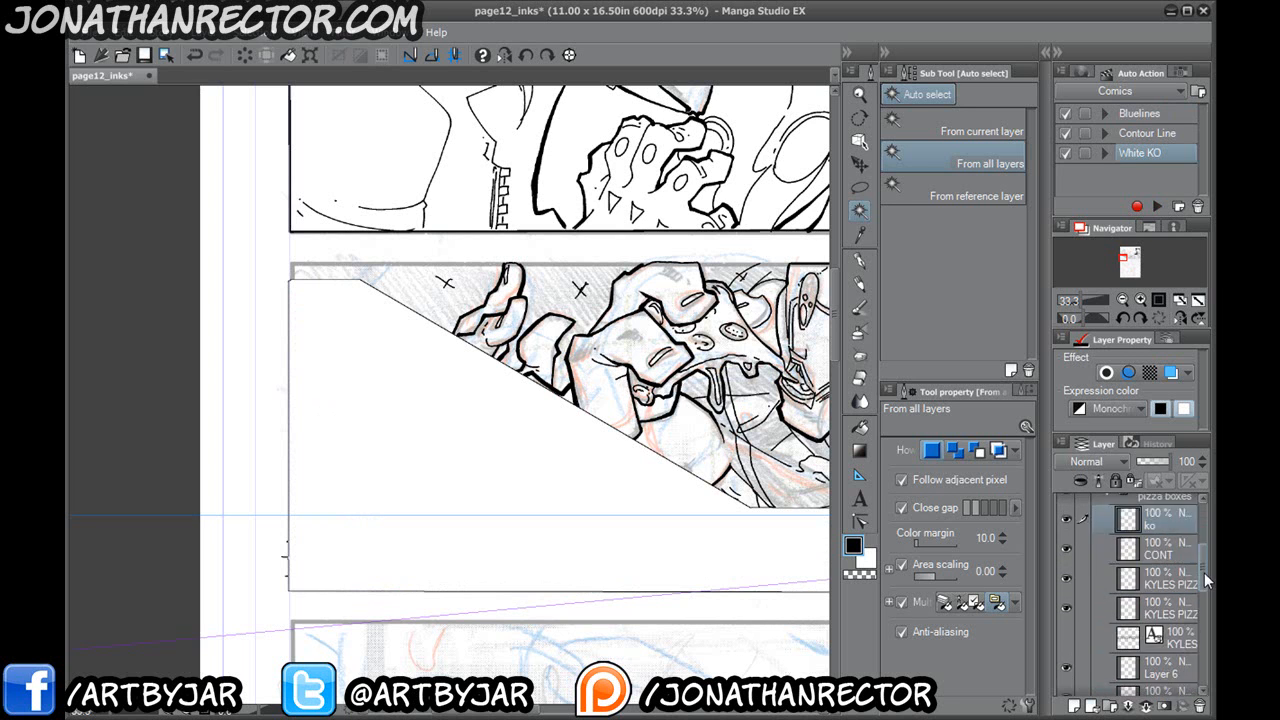
pyautogui.moveTo(1168, 505); pyautogui.dragTo(1203, 611)
pyautogui.moveTo(1168, 534); pyautogui.dragTo(1171, 605)
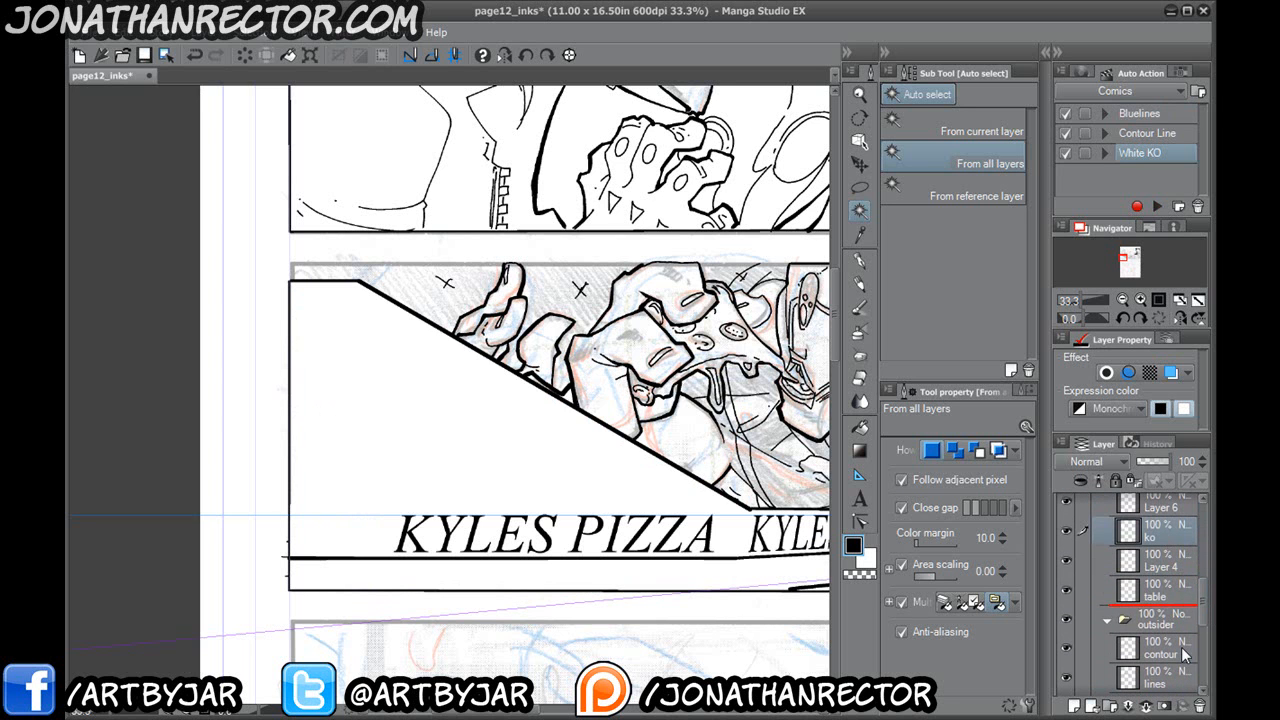
# Check the table layer by toggling its visibility, select it, and inspect the pizza box and table across the panel.
pyautogui.moveTo(597, 595); pyautogui.dragTo(339, 588)
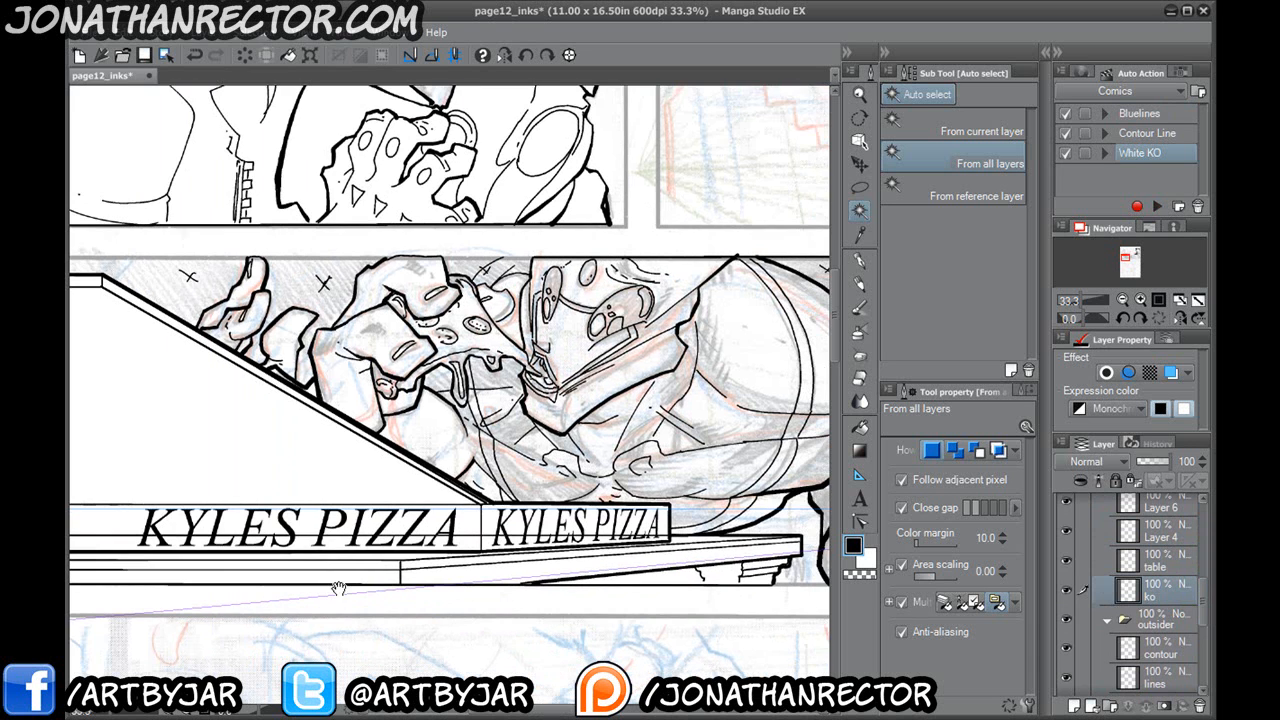
pyautogui.click(1069, 561)
pyautogui.click(1070, 562)
pyautogui.click(1132, 566)
pyautogui.moveTo(557, 498); pyautogui.dragTo(596, 480)
pyautogui.moveTo(270, 554); pyautogui.dragTo(371, 539)
pyautogui.moveTo(191, 492)
pyautogui.mouseDown()
pyautogui.moveTo(174, 492)
pyautogui.moveTo(592, 487)
pyautogui.mouseUp()
pyautogui.moveTo(682, 490)
pyautogui.mouseDown()
pyautogui.moveTo(721, 489)
pyautogui.moveTo(463, 487)
pyautogui.moveTo(533, 490)
pyautogui.mouseUp()
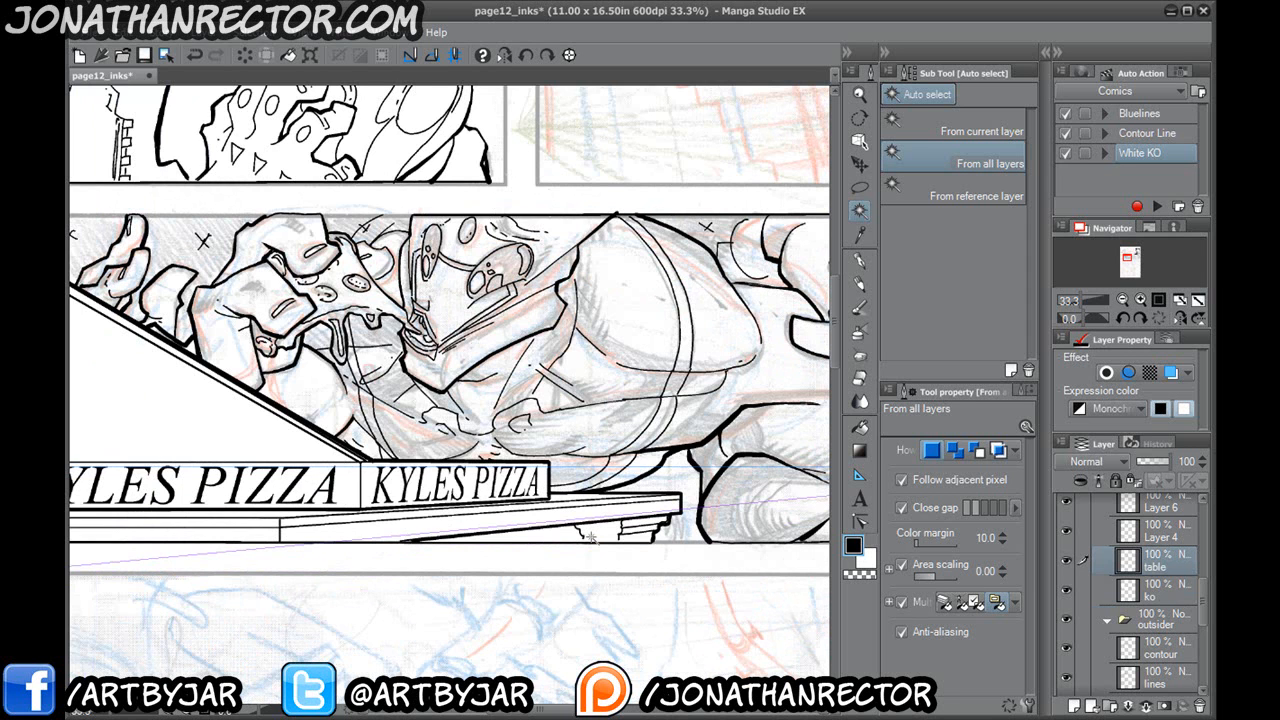
# Collapse the outsider and pizza boxes layer folders and the p4 folder that holds them.
pyautogui.moveTo(1202, 608)
pyautogui.mouseDown()
pyautogui.moveTo(1200, 668)
pyautogui.moveTo(1199, 546)
pyautogui.mouseUp()
pyautogui.click(1108, 624)
pyautogui.click(1106, 572)
pyautogui.click(1117, 560)
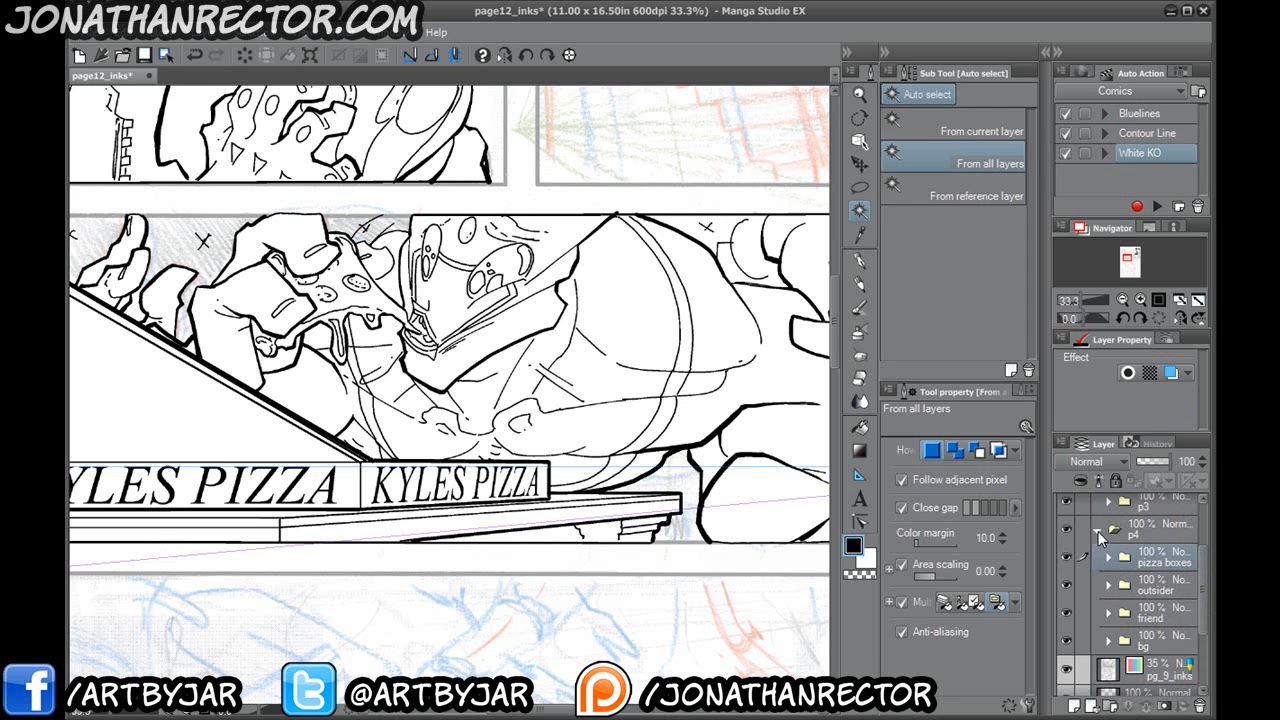
pyautogui.click(1098, 531)
pyautogui.moveTo(537, 449); pyautogui.dragTo(457, 466)
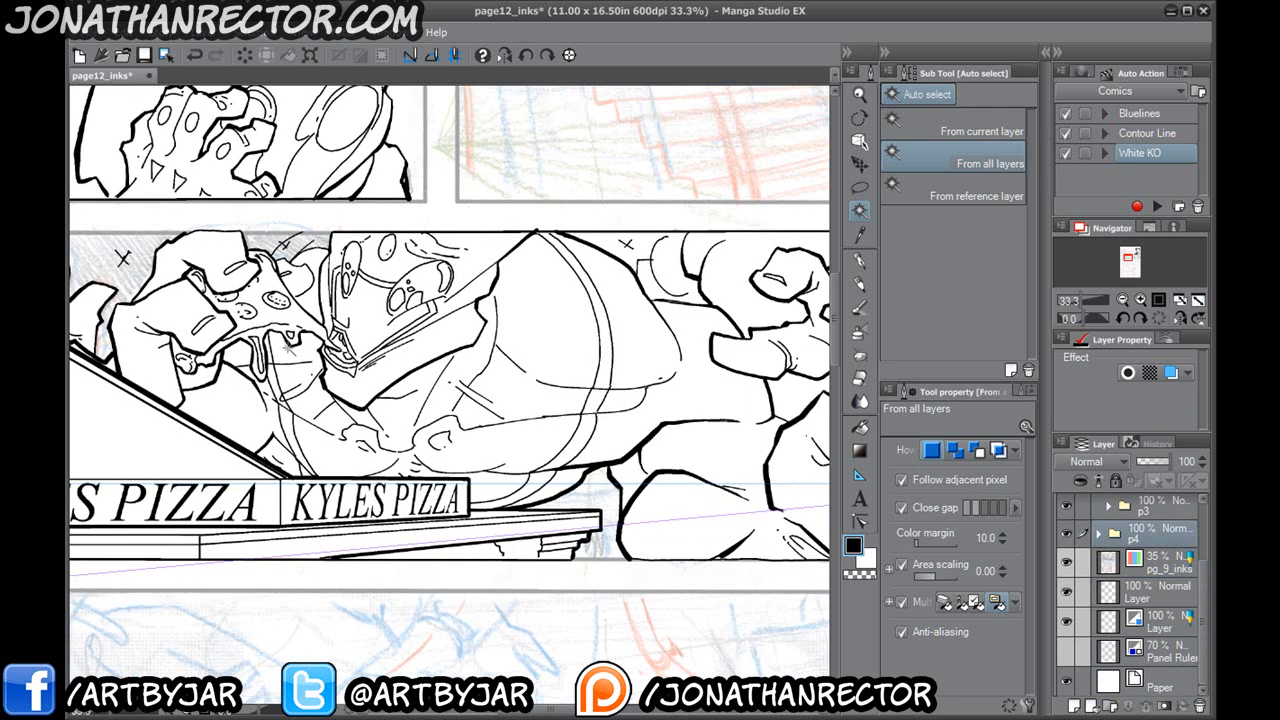
# Show the Panel Ruler Layer above the inks folder and hide the pg_9_inks pencil layer.
pyautogui.press('Tab')
pyautogui.press('Tab')
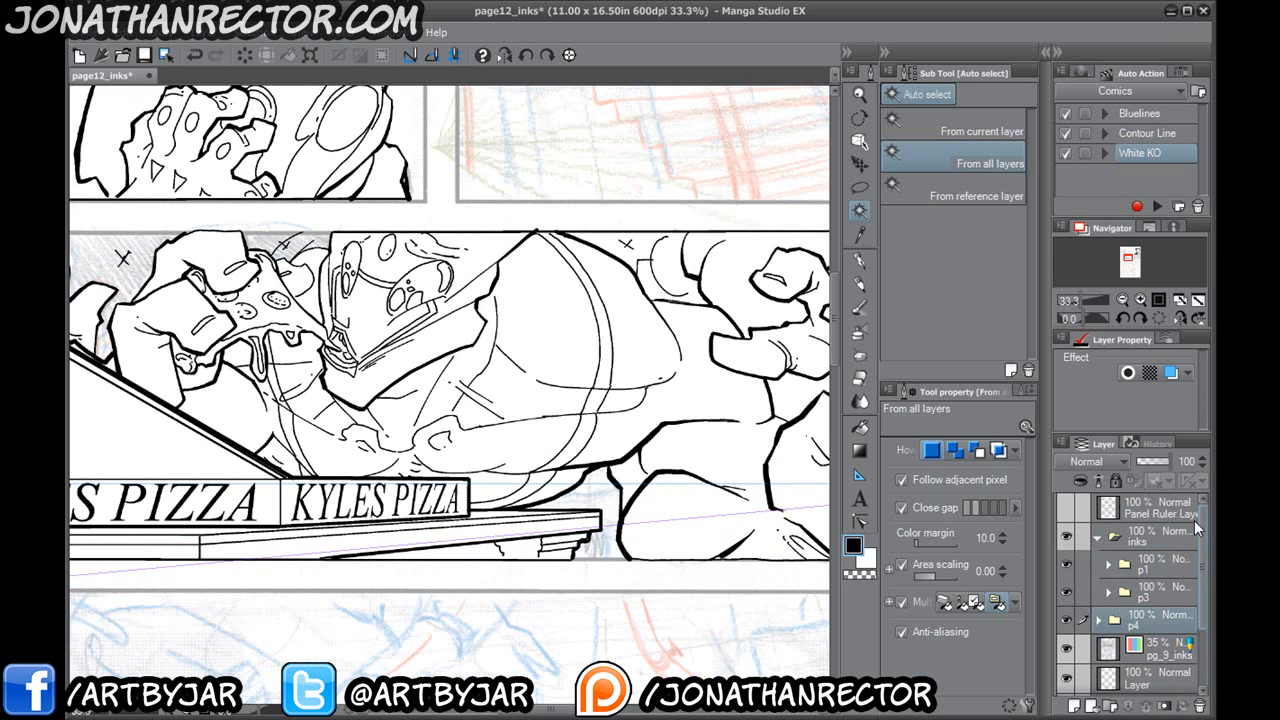
pyautogui.click(1067, 509)
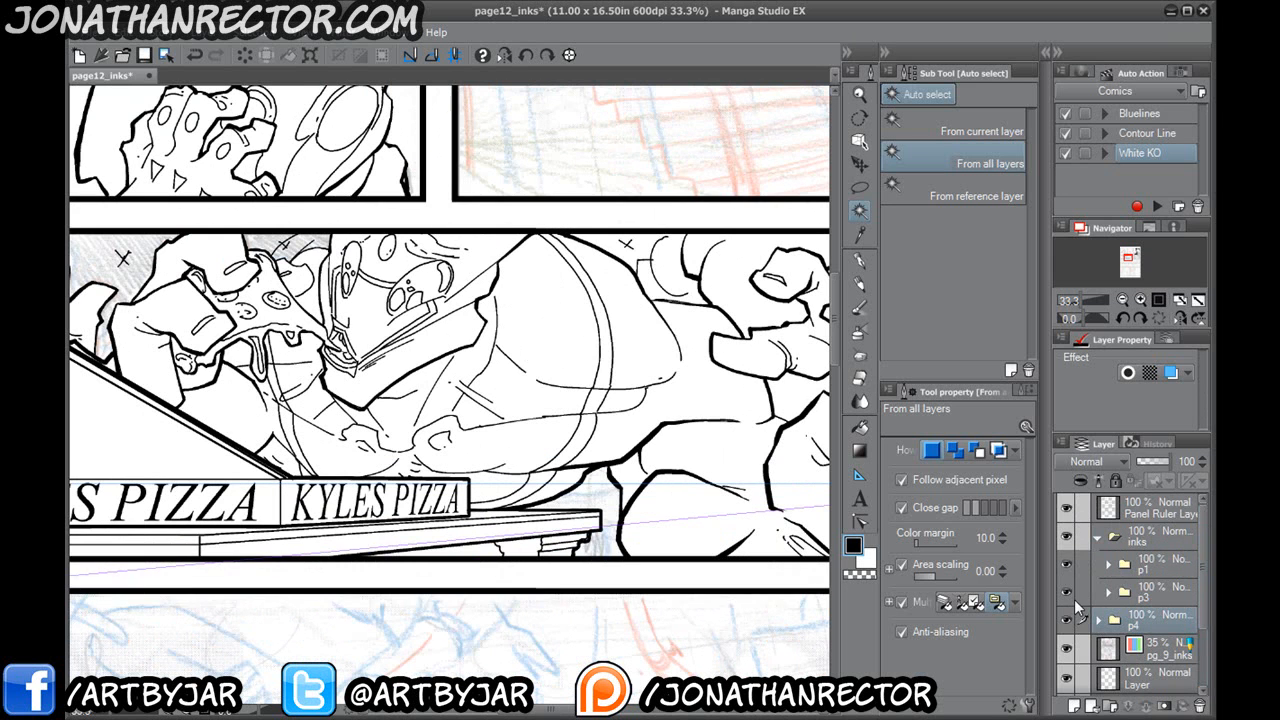
pyautogui.click(1066, 650)
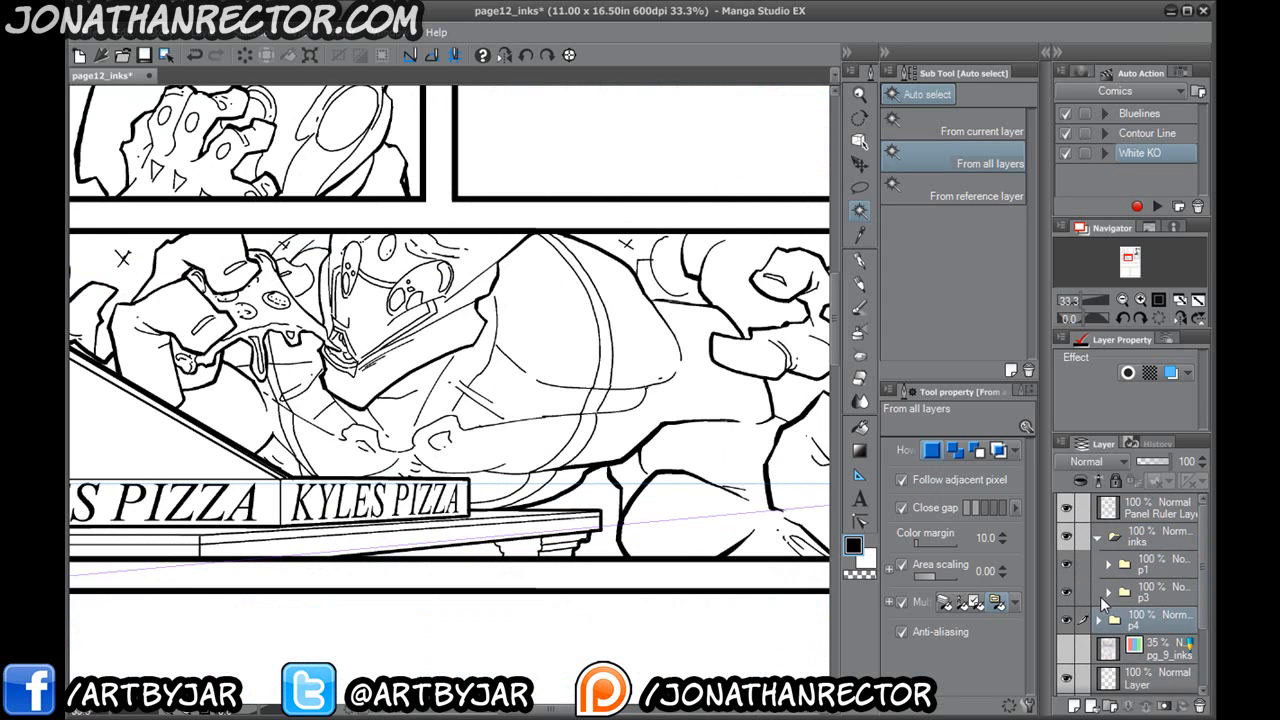
# Hide the perspective ruler layer inside p4's bg folder and collapse the bg and p4 folders.
pyautogui.click(1103, 621)
pyautogui.scroll(-3, 1197, 638)
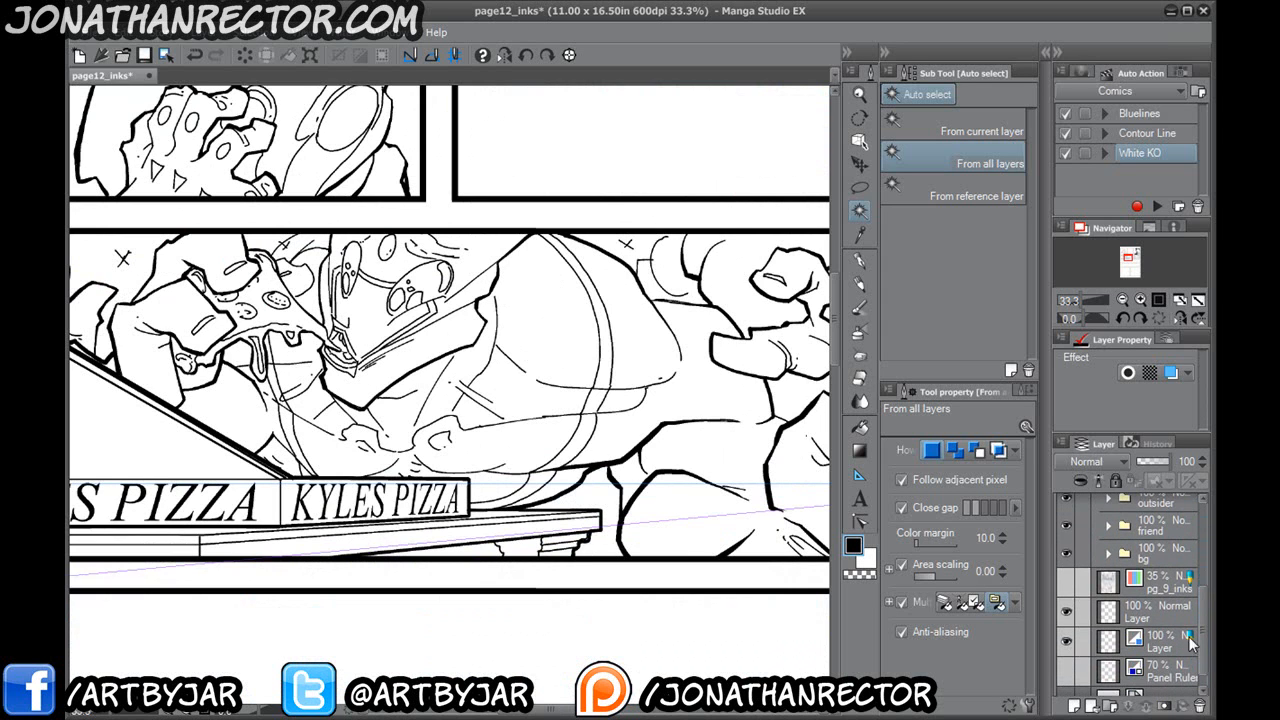
pyautogui.click(1107, 555)
pyautogui.click(1065, 642)
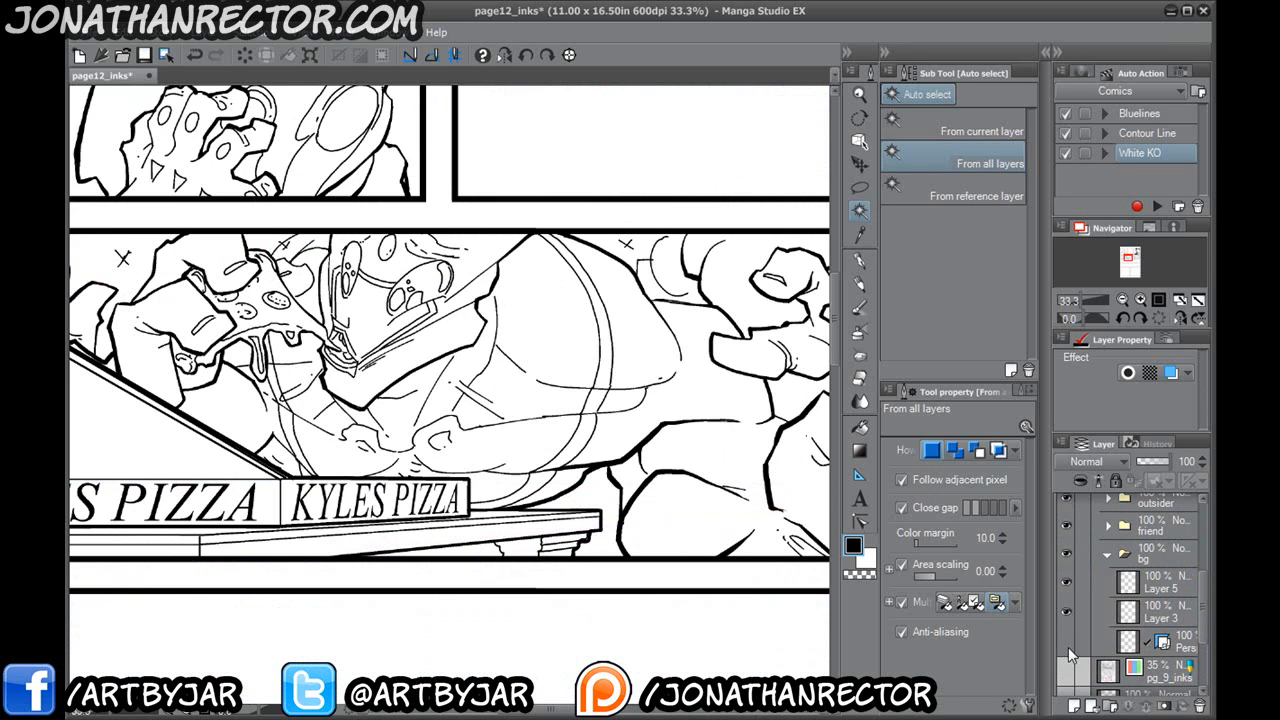
pyautogui.click(1107, 554)
pyautogui.moveTo(1204, 602); pyautogui.dragTo(1202, 555)
pyautogui.click(1099, 563)
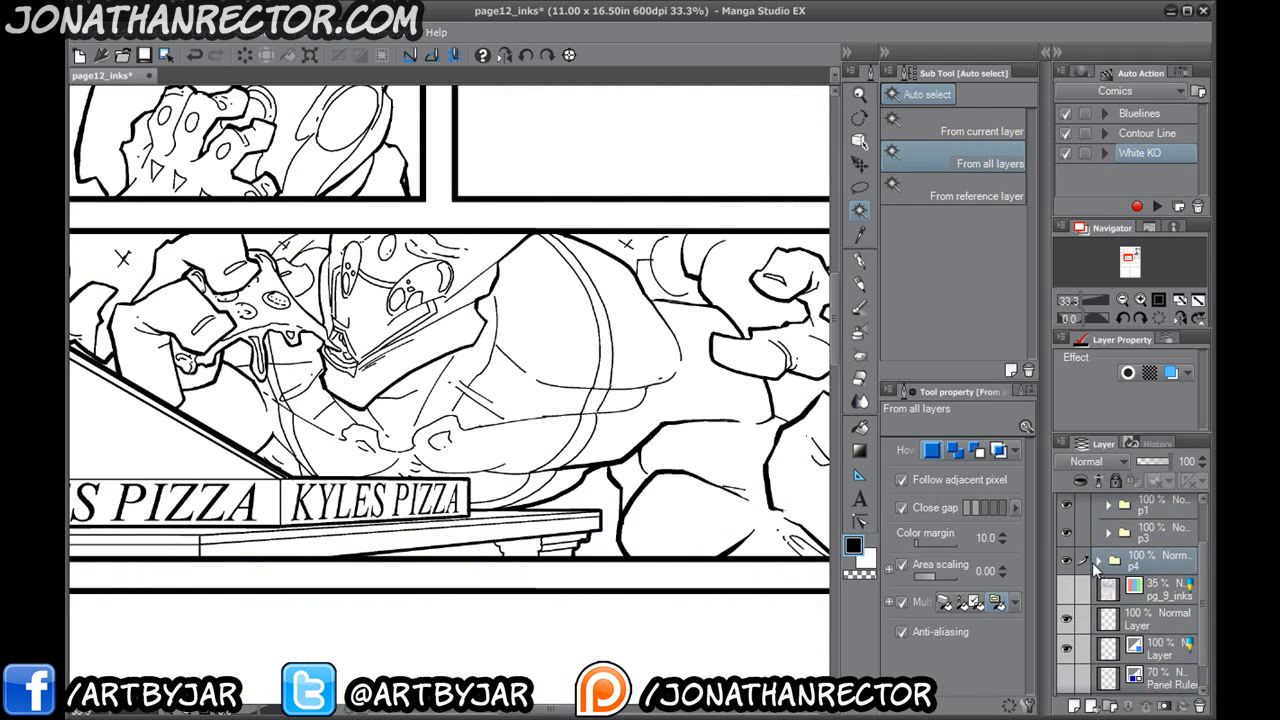
# Hide the palettes, review the inked panels at a wider page view, and save the page12_inks file.
pyautogui.press('Tab')
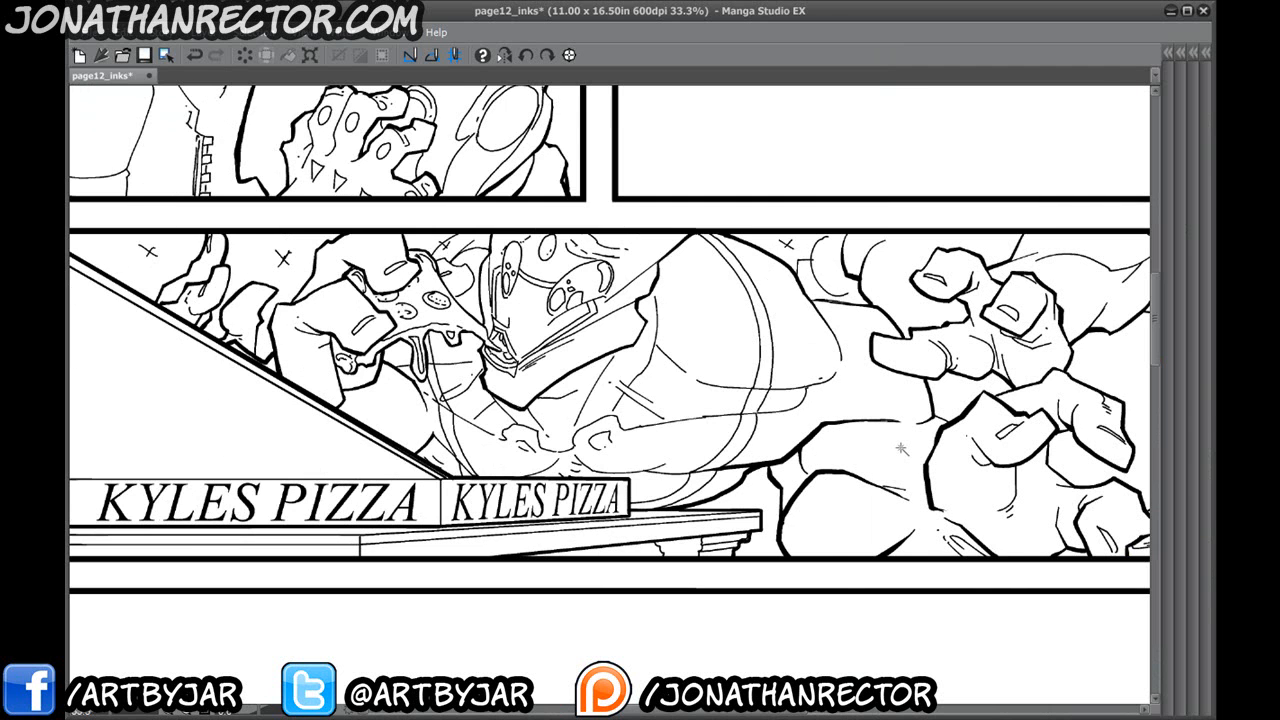
pyautogui.hotkey('ctrl', '-')
pyautogui.moveTo(703, 577); pyautogui.dragTo(497, 526)
pyautogui.hotkey('ctrl', '-')
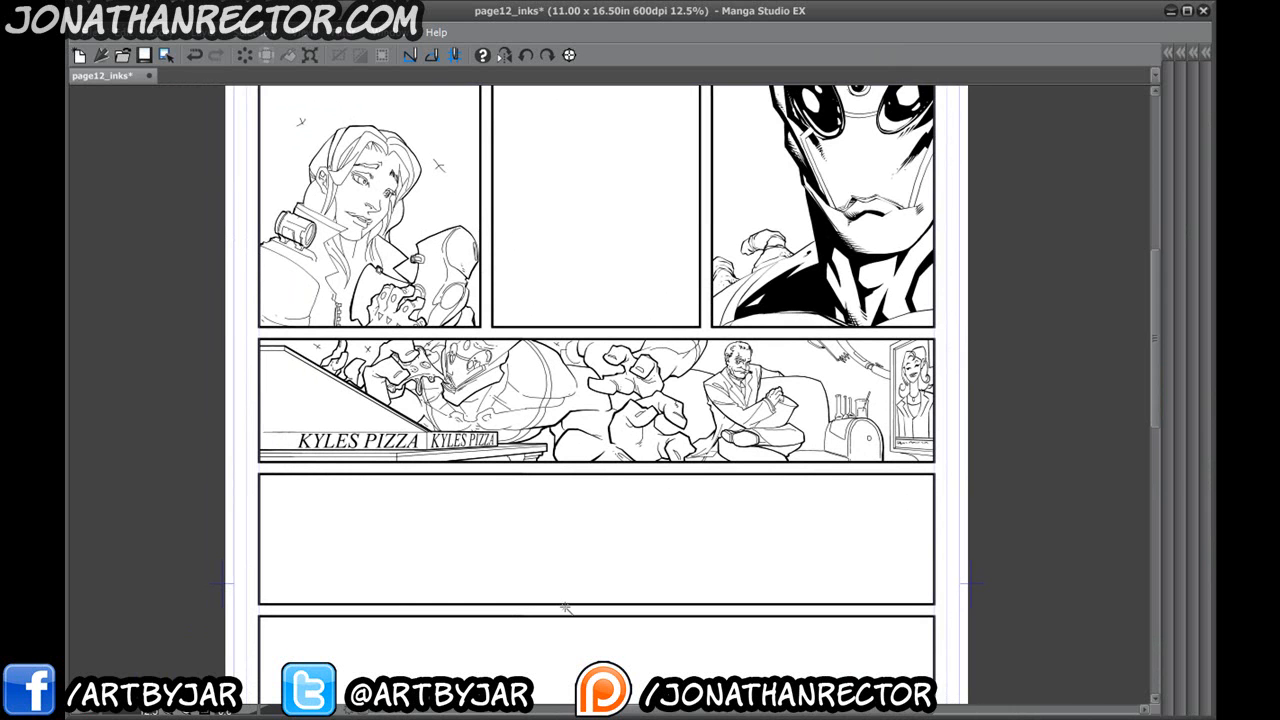
pyautogui.scroll(2, 606, 340)
pyautogui.scroll(1, 606, 339)
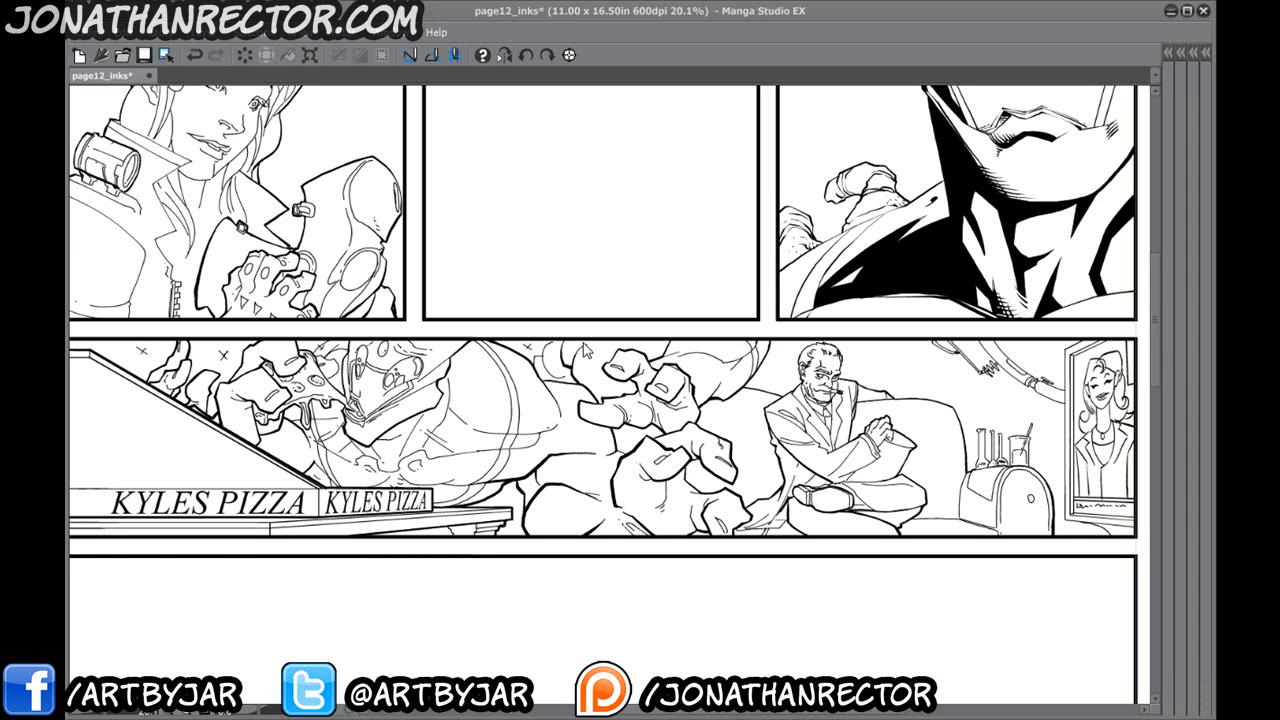
pyautogui.hotkey('ctrl', 's')
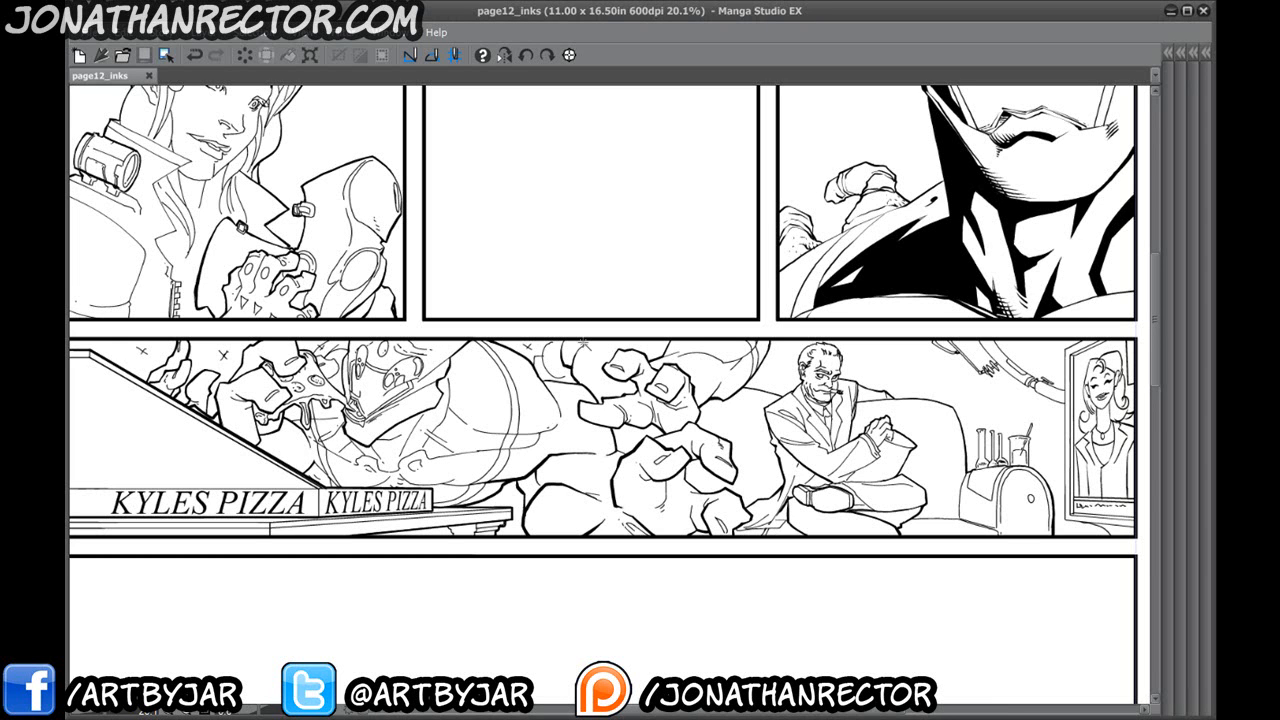